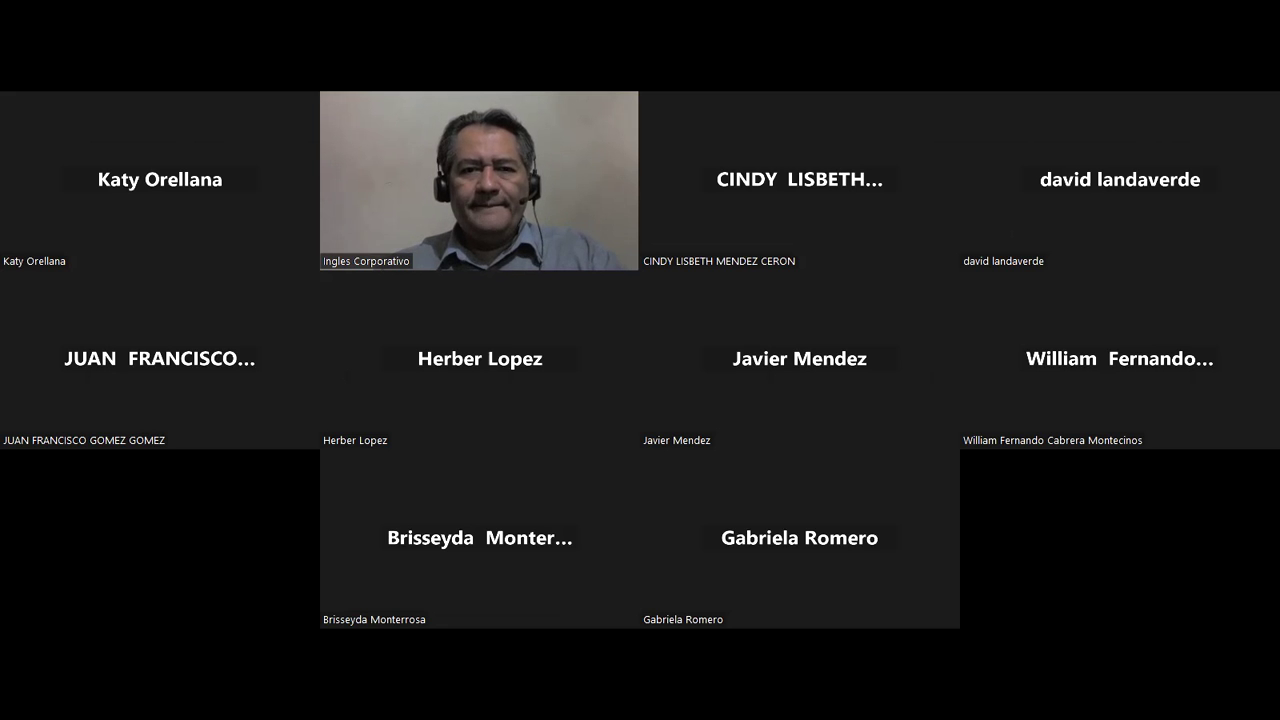
# Leave the Zoom gallery and bring the GRAFICOS EN EXCEL workbook to the front.
pyautogui.hotkey('alt', 'Tab')
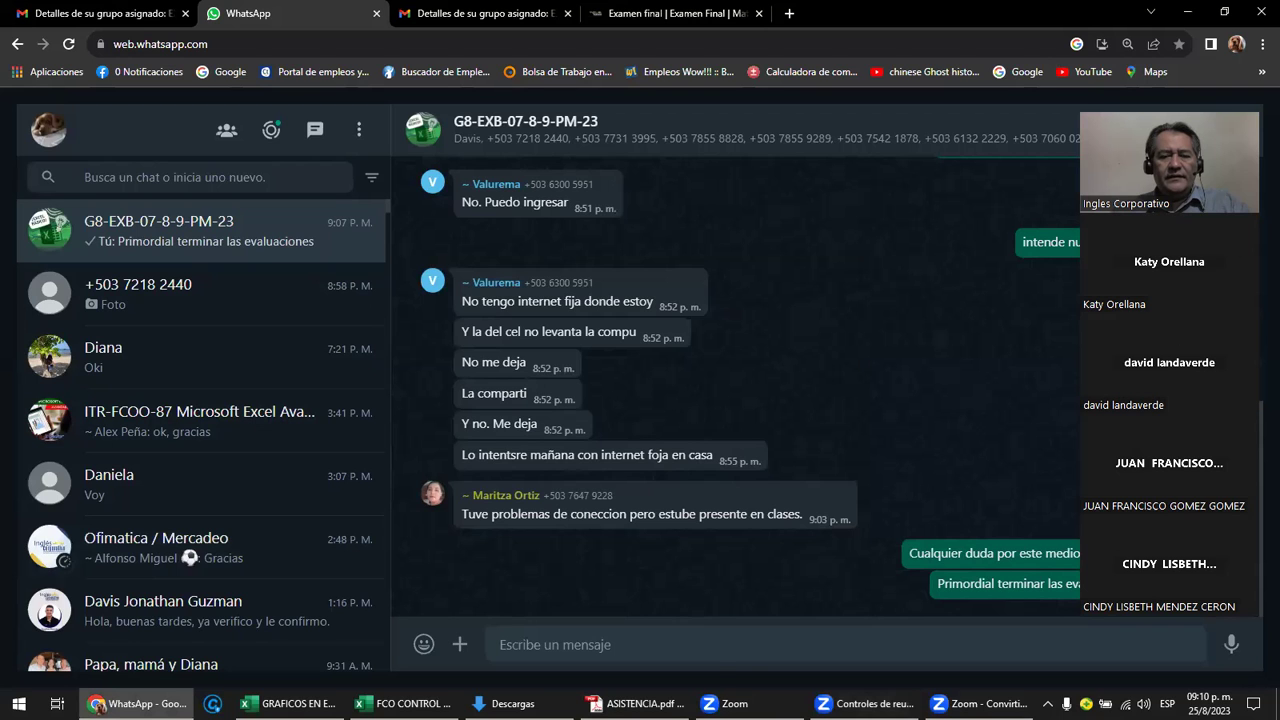
pyautogui.moveTo(283, 703)
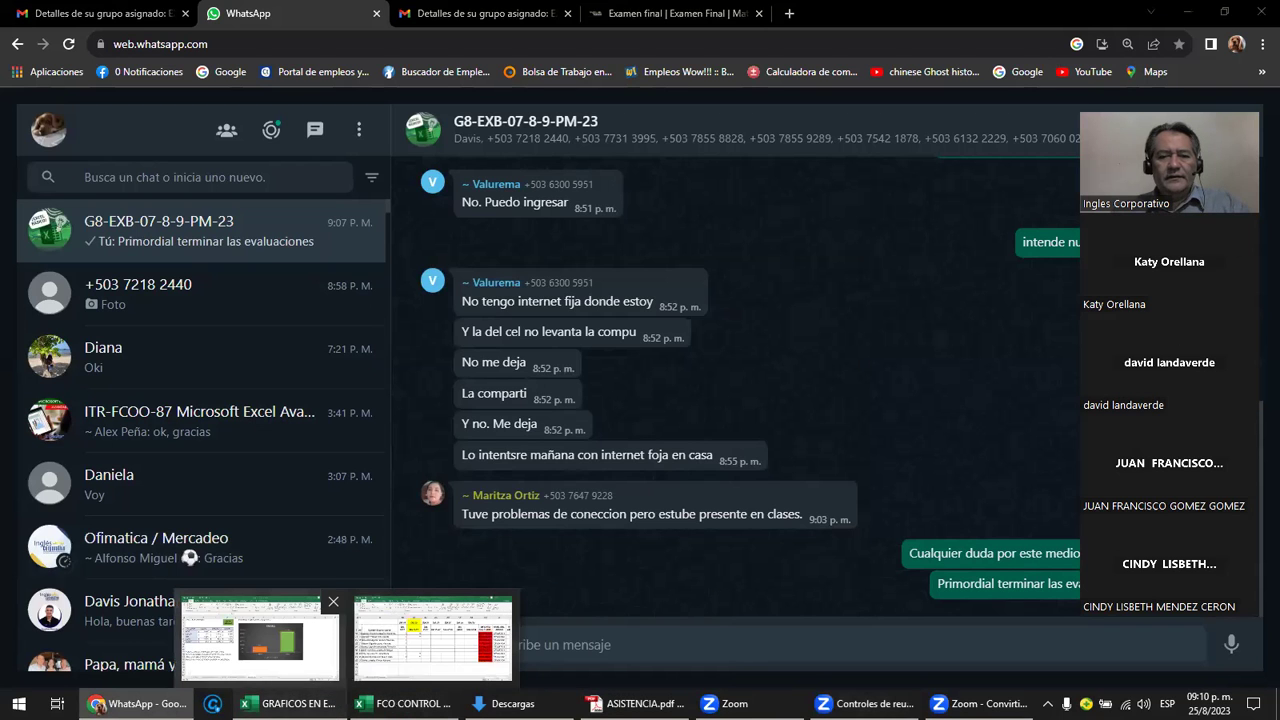
pyautogui.click(260, 640)
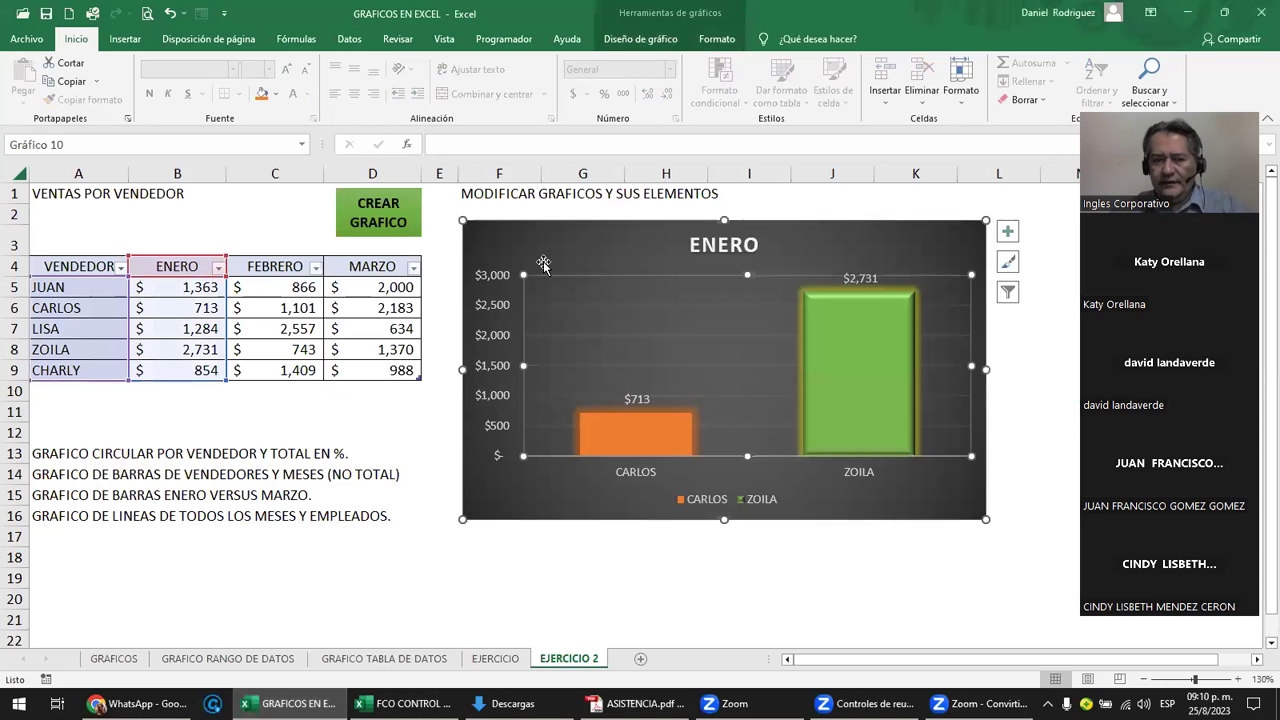
# Delete the ENERO chart from EJERCICIO 2, then return to WhatsApp in Chrome.
pyautogui.press('Delete')
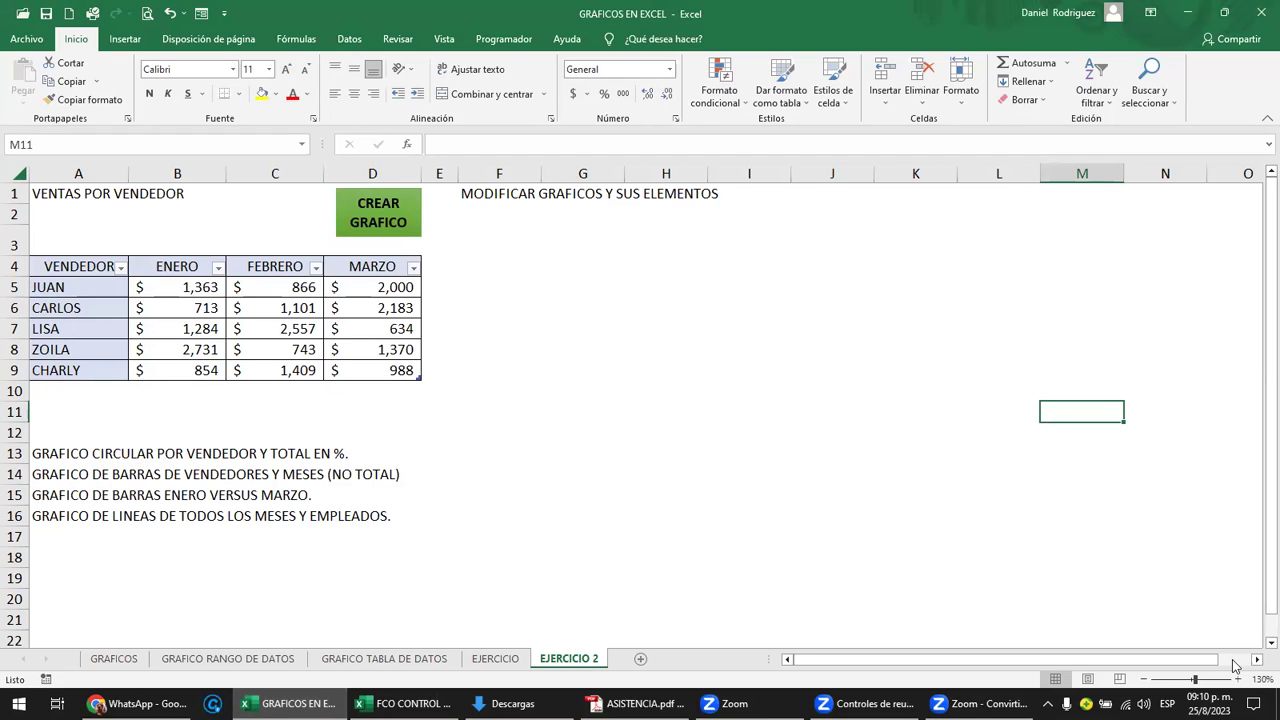
pyautogui.click(684, 476)
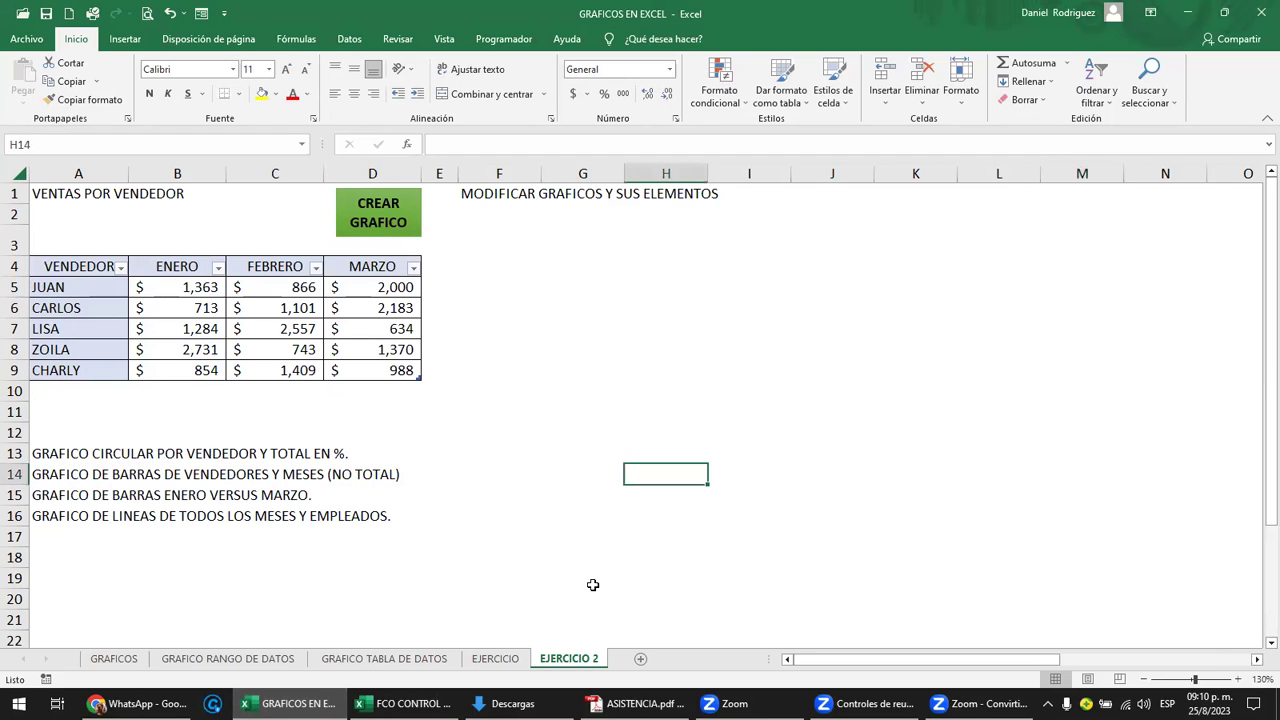
pyautogui.click(514, 251)
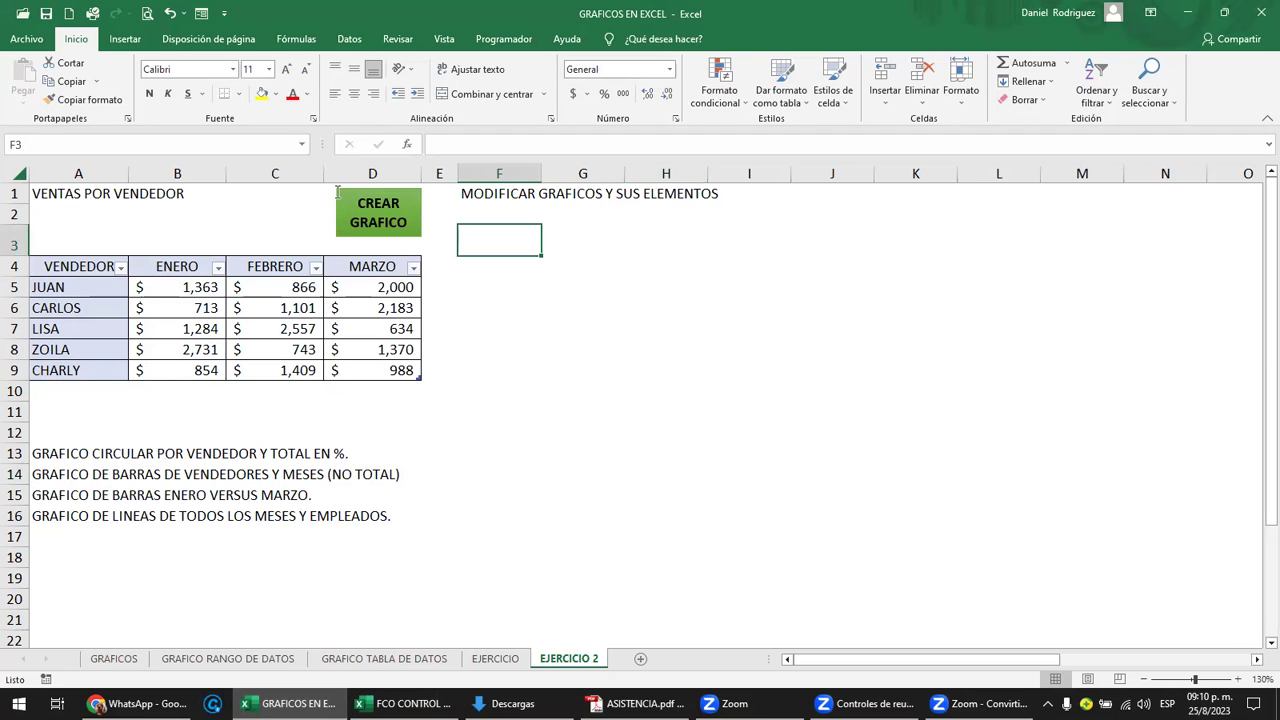
pyautogui.click(140, 703)
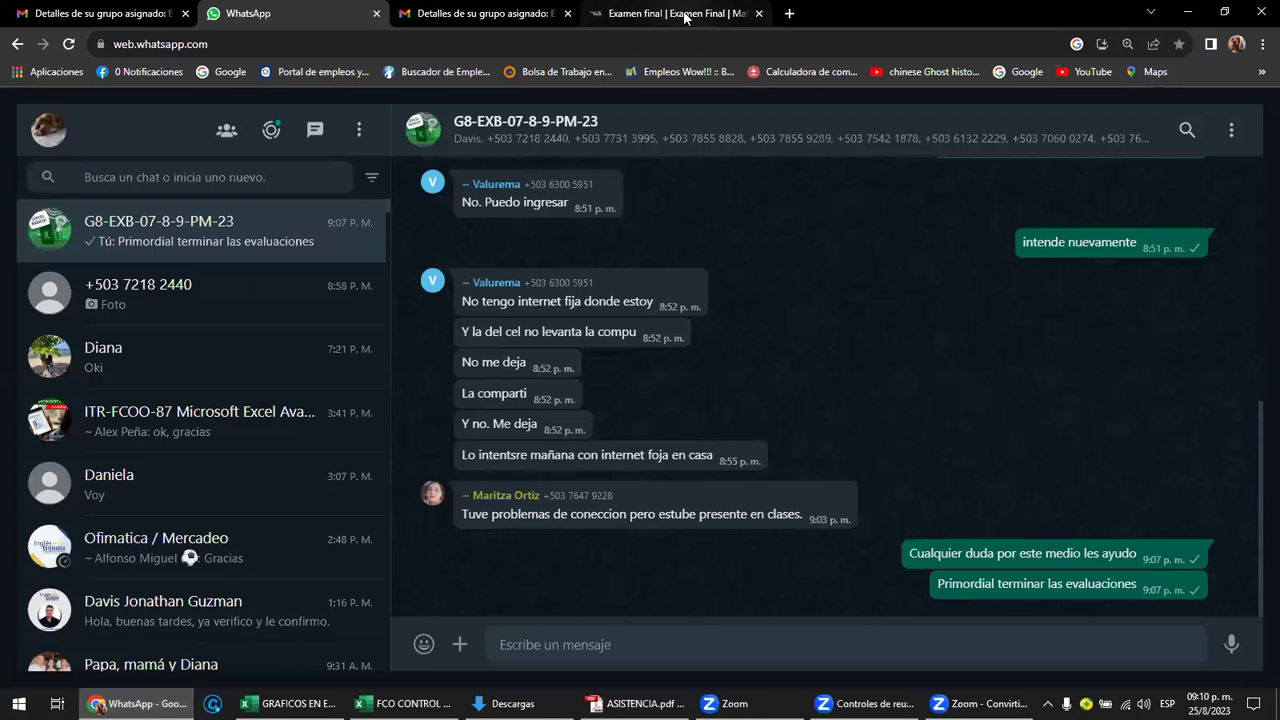
# Switch to the 'Examen final' course tab and bring up the unit navigation.
pyautogui.click(675, 13)
pyautogui.scroll(3, 543, 300)
pyautogui.click(58, 332)
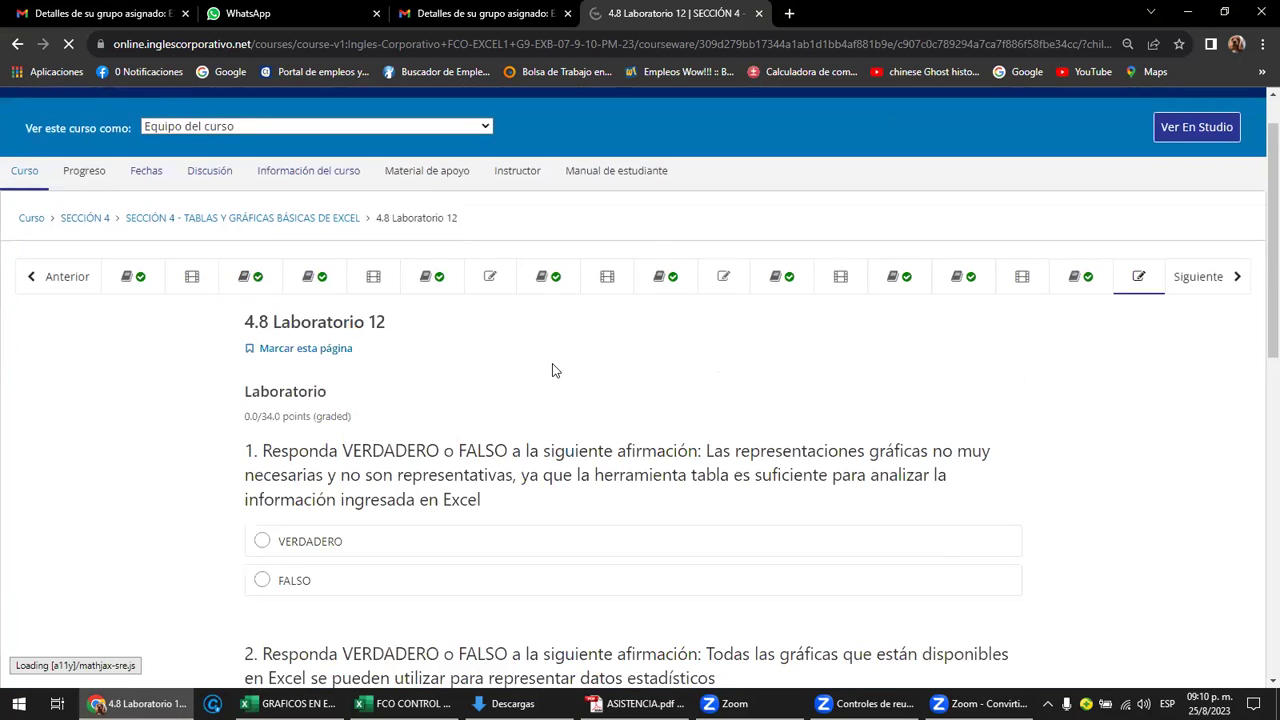
# Step back six units to lesson 4.6 Objetivo de la lección and read through its slide.
pyautogui.click(56, 285)
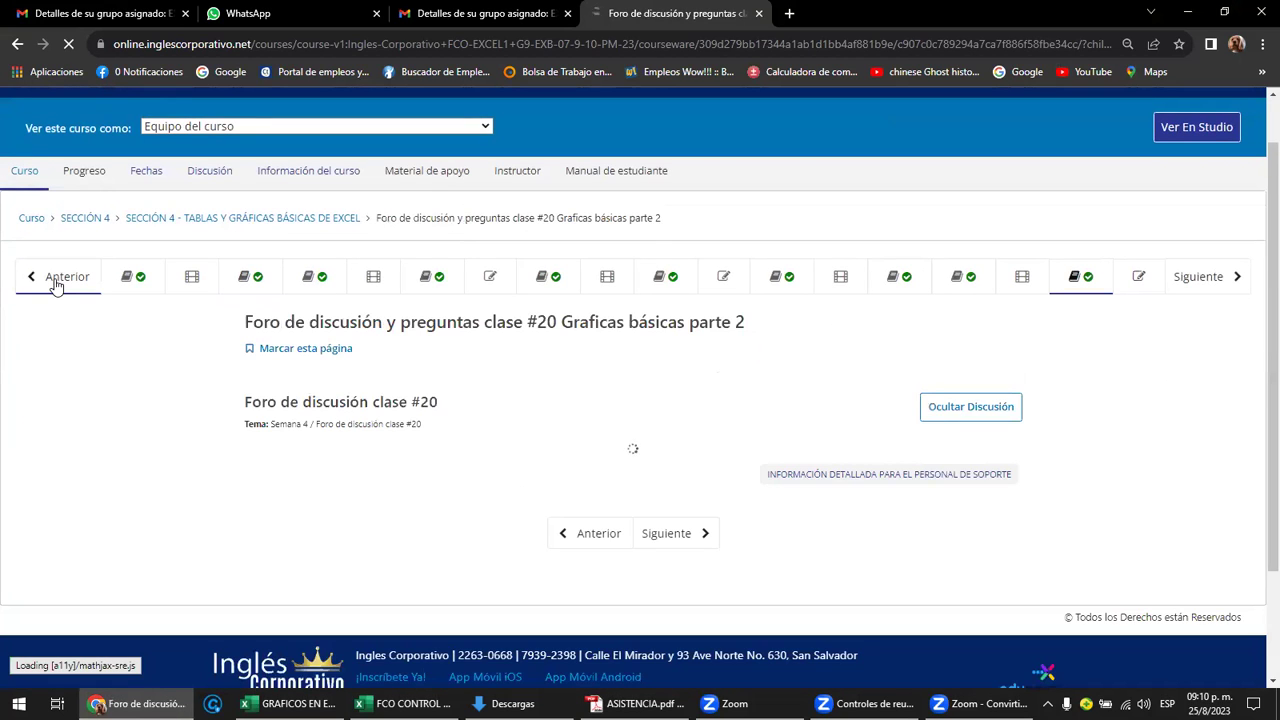
pyautogui.click(56, 285)
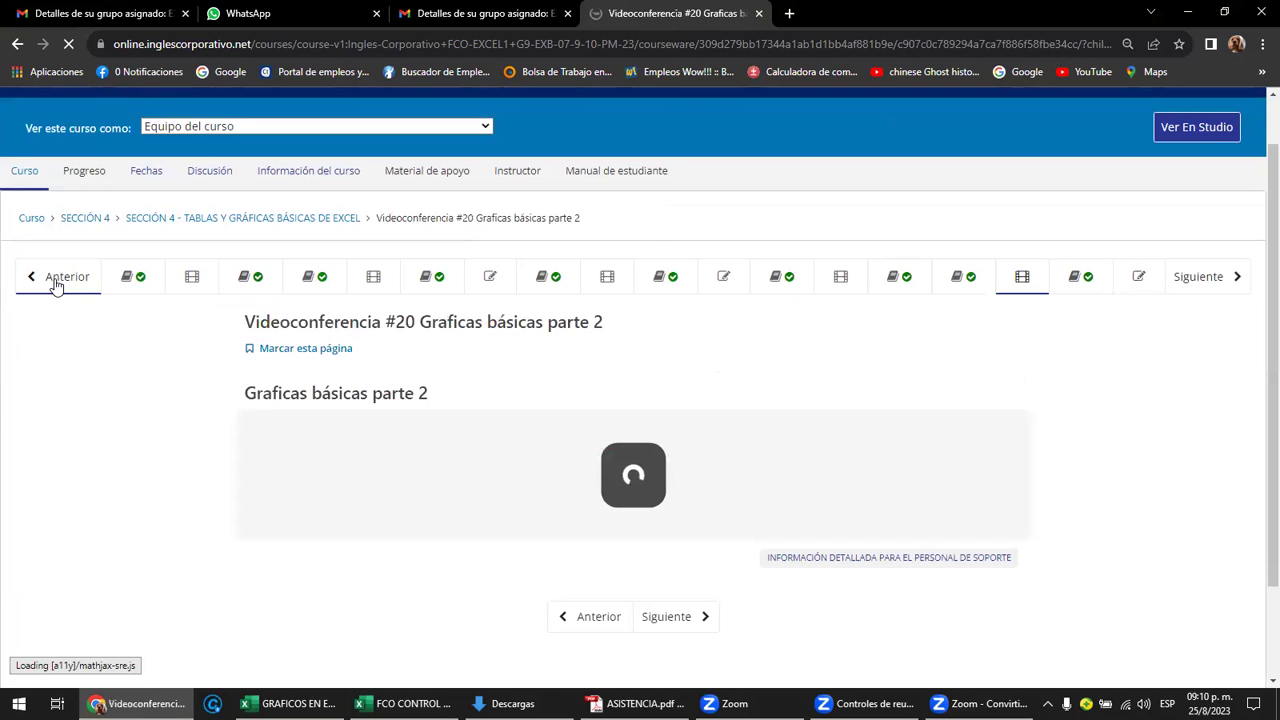
pyautogui.click(56, 285)
pyautogui.click(56, 285)
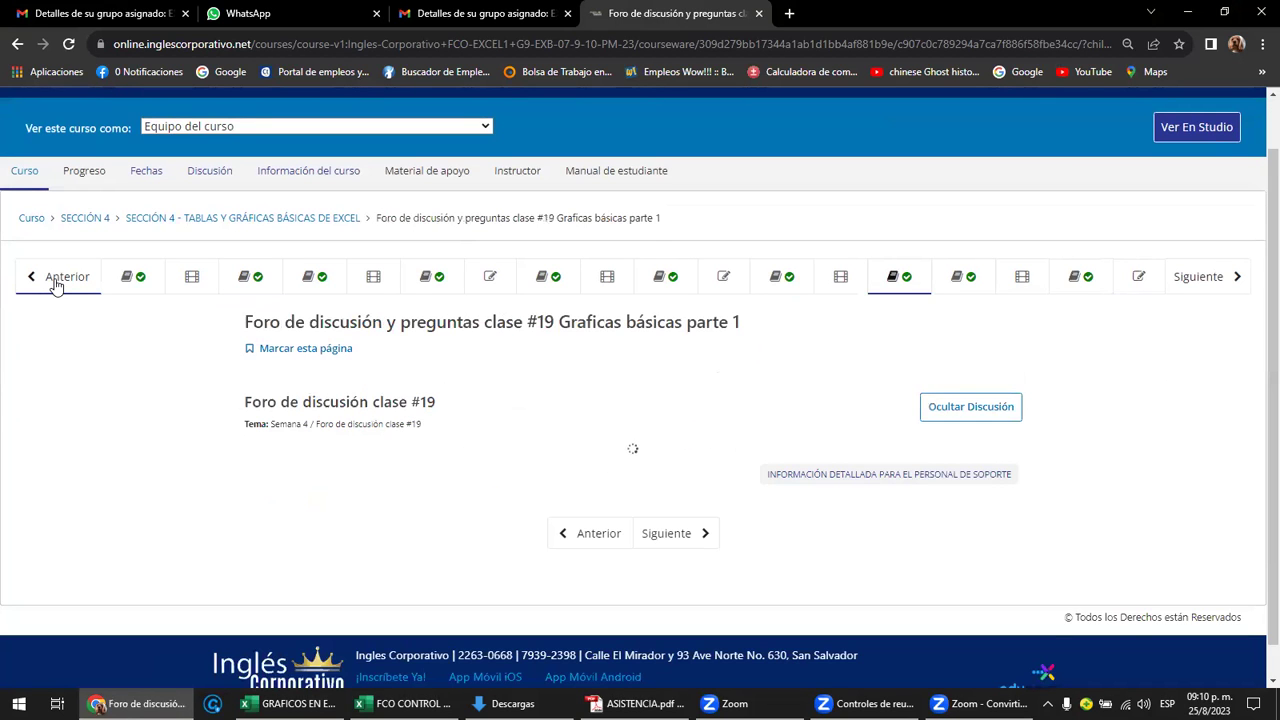
pyautogui.click(56, 285)
pyautogui.click(56, 285)
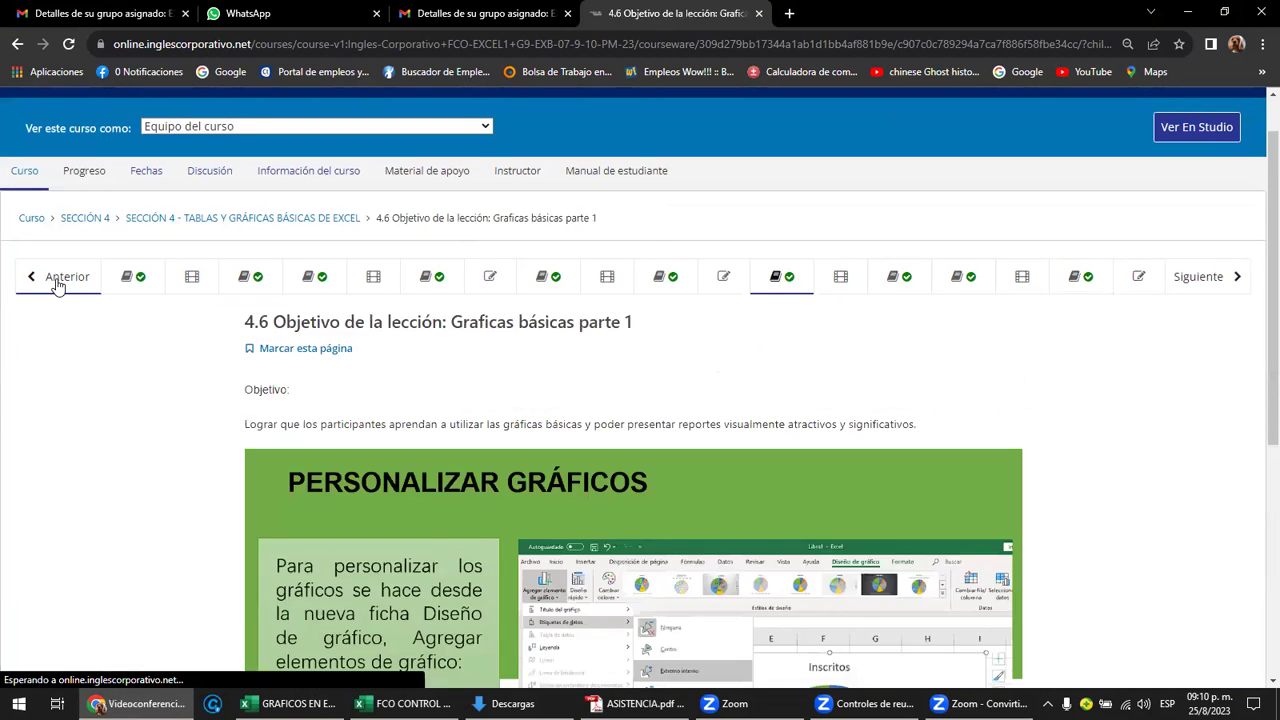
pyautogui.scroll(-1, 576, 384)
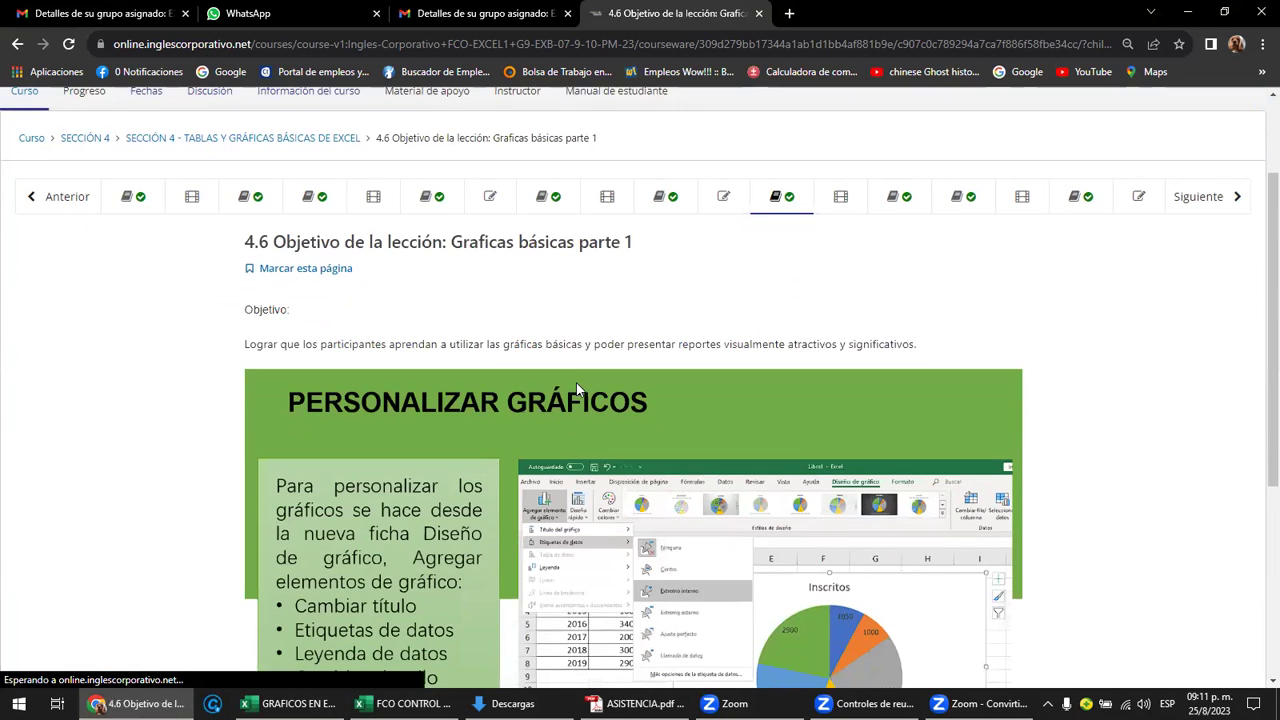
pyautogui.scroll(-1, 557, 386)
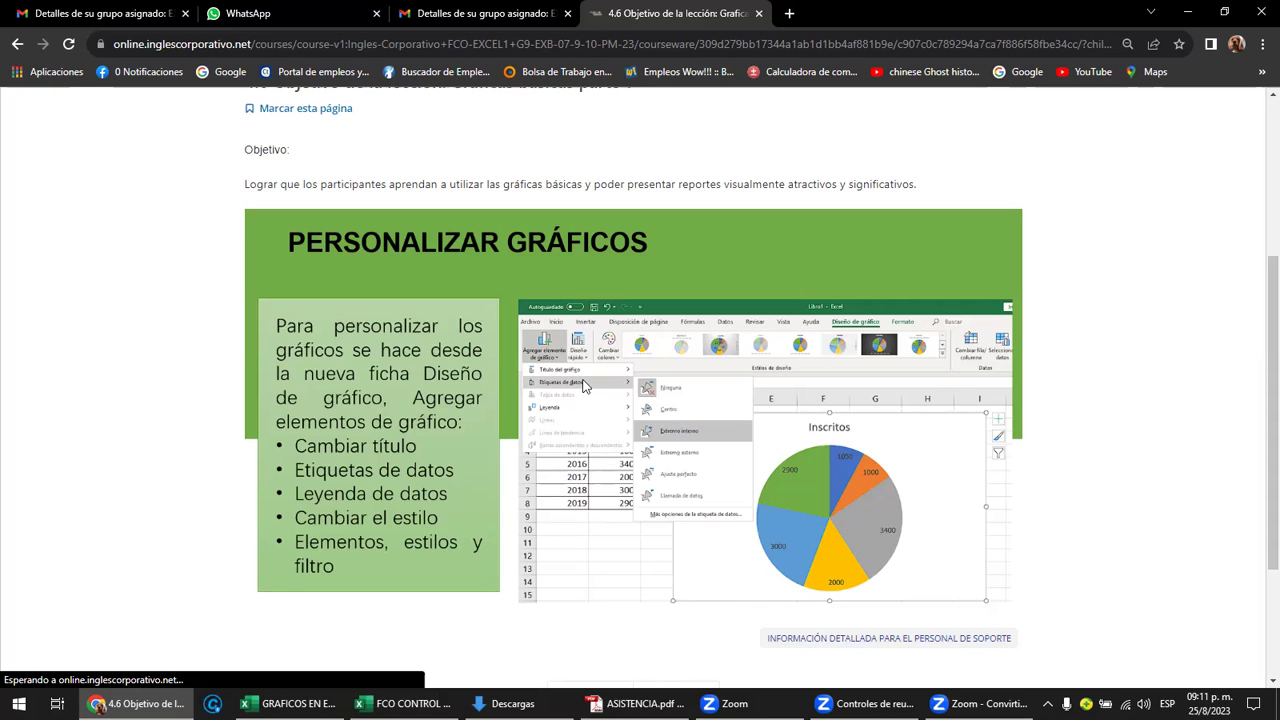
pyautogui.scroll(2, 584, 386)
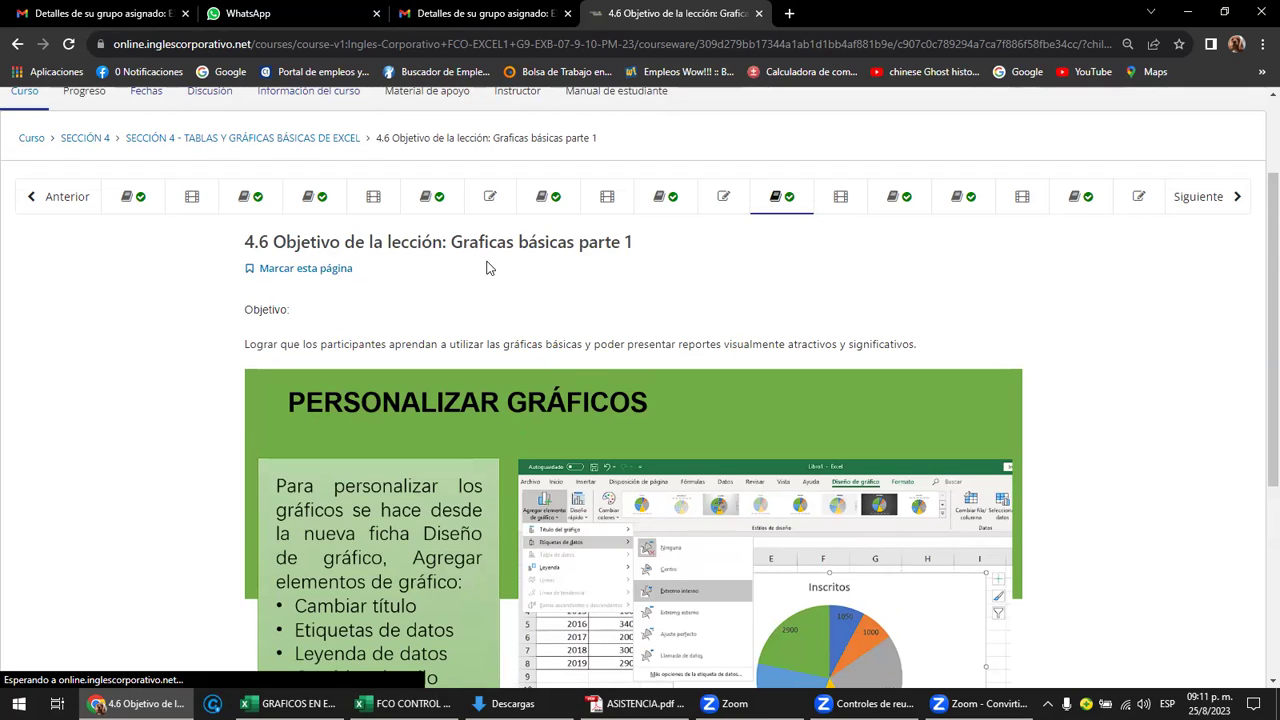
# Advance through the class #19 videoconference and forum units to lesson 4.7.
pyautogui.click(1211, 206)
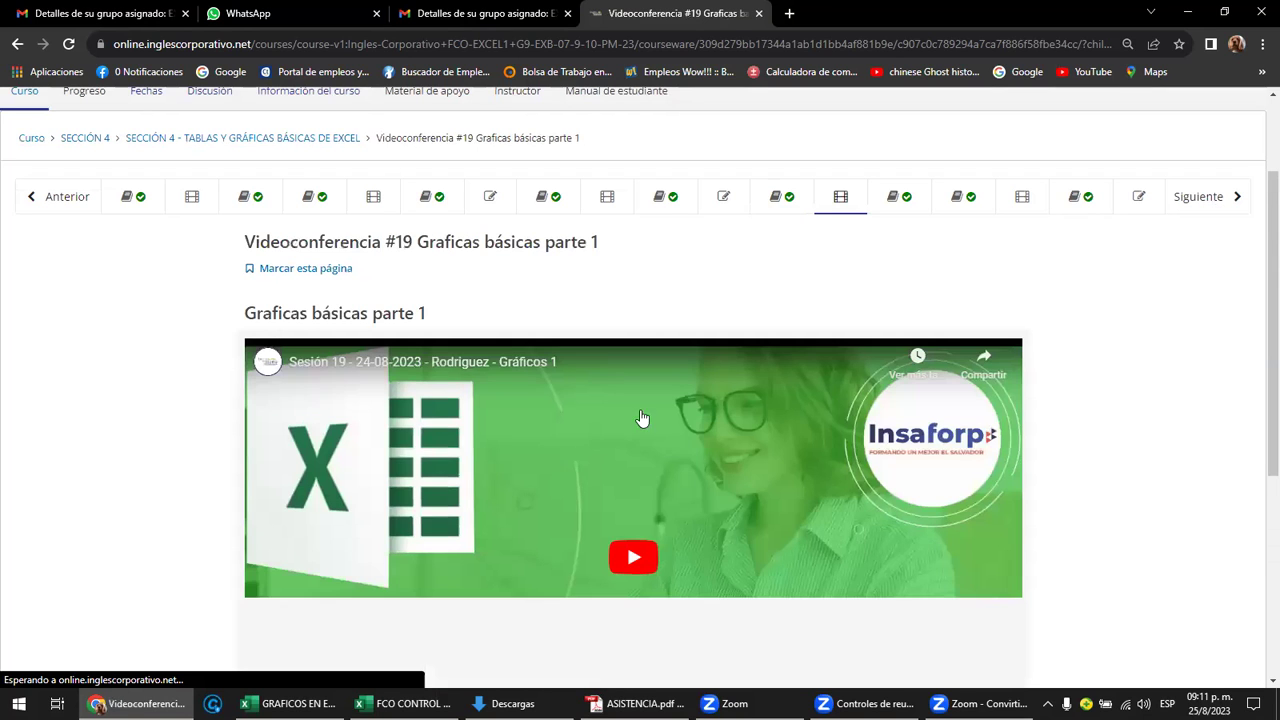
pyautogui.click(1190, 205)
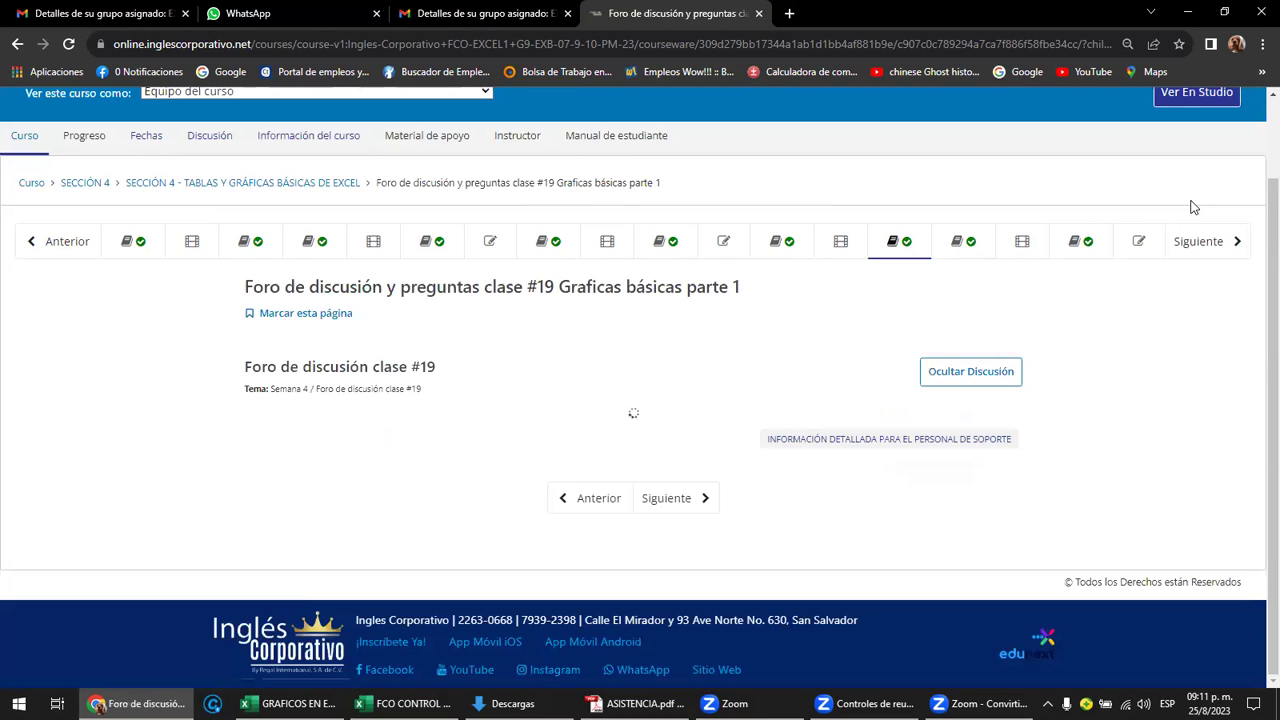
pyautogui.click(1186, 240)
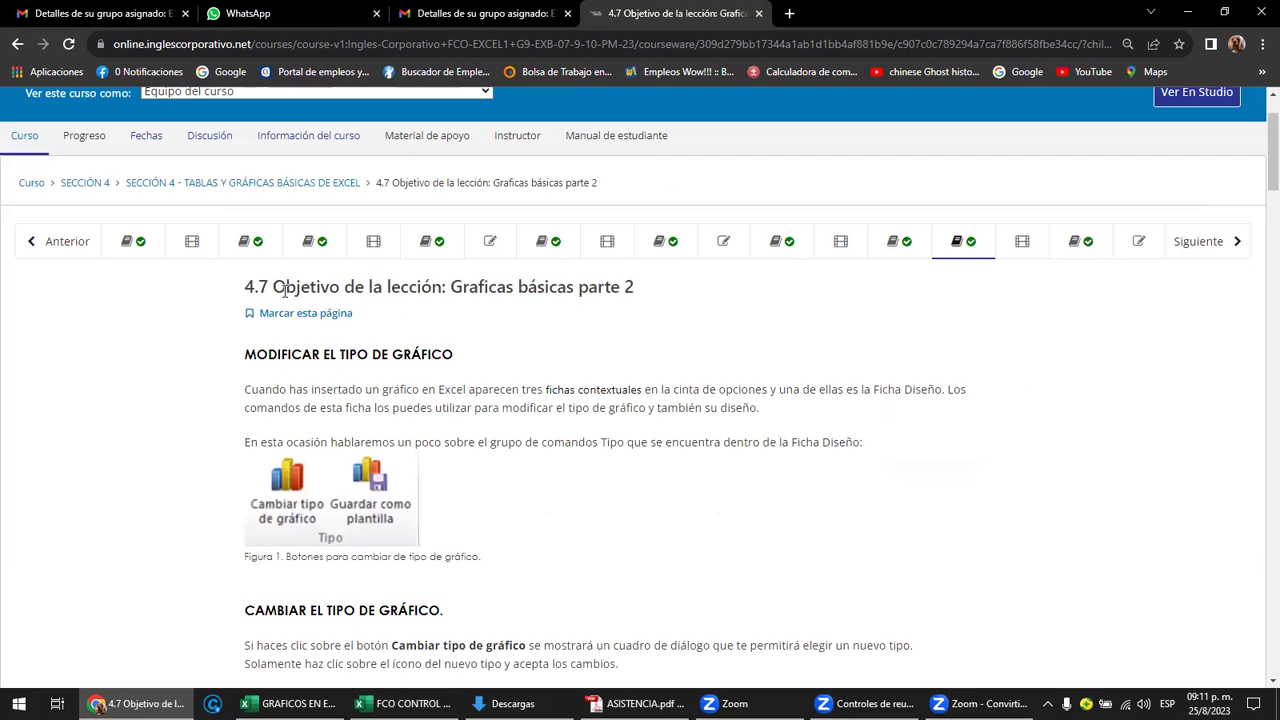
# Highlight the 'Graficas básicas parte 2' heading and zoom the lesson page to 110%.
pyautogui.moveTo(452, 290); pyautogui.dragTo(640, 287)
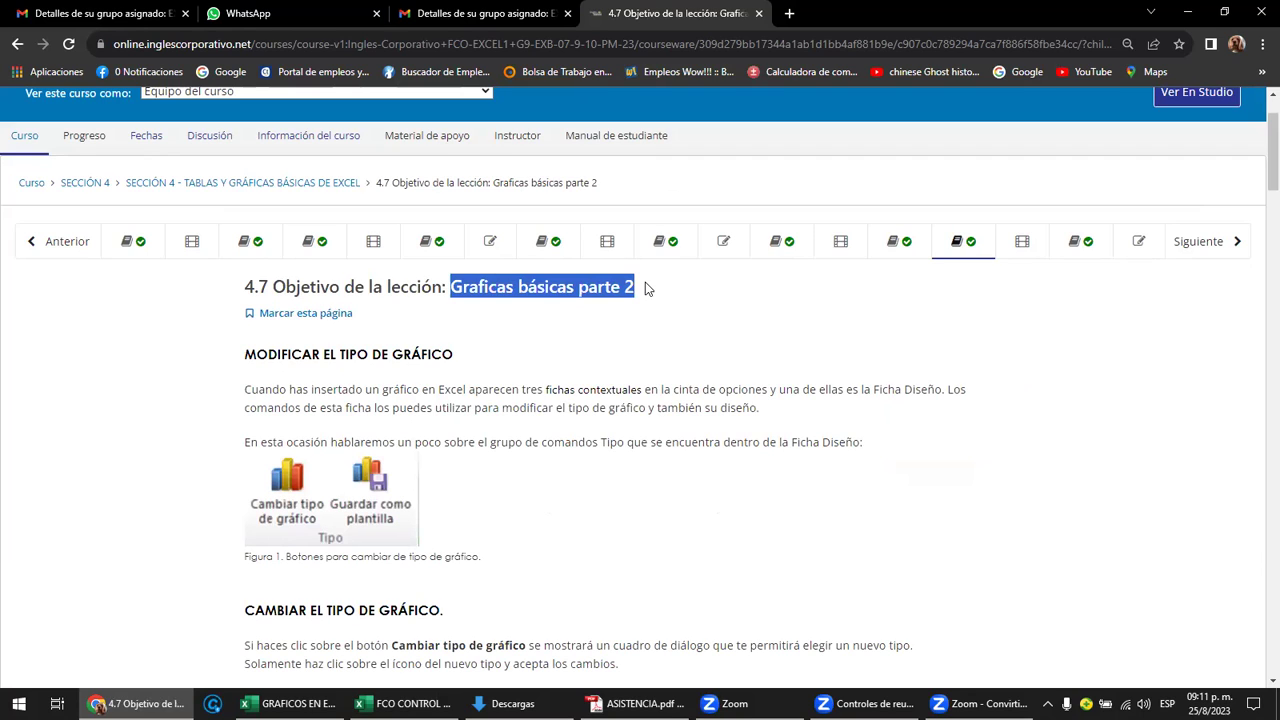
pyautogui.click(645, 369)
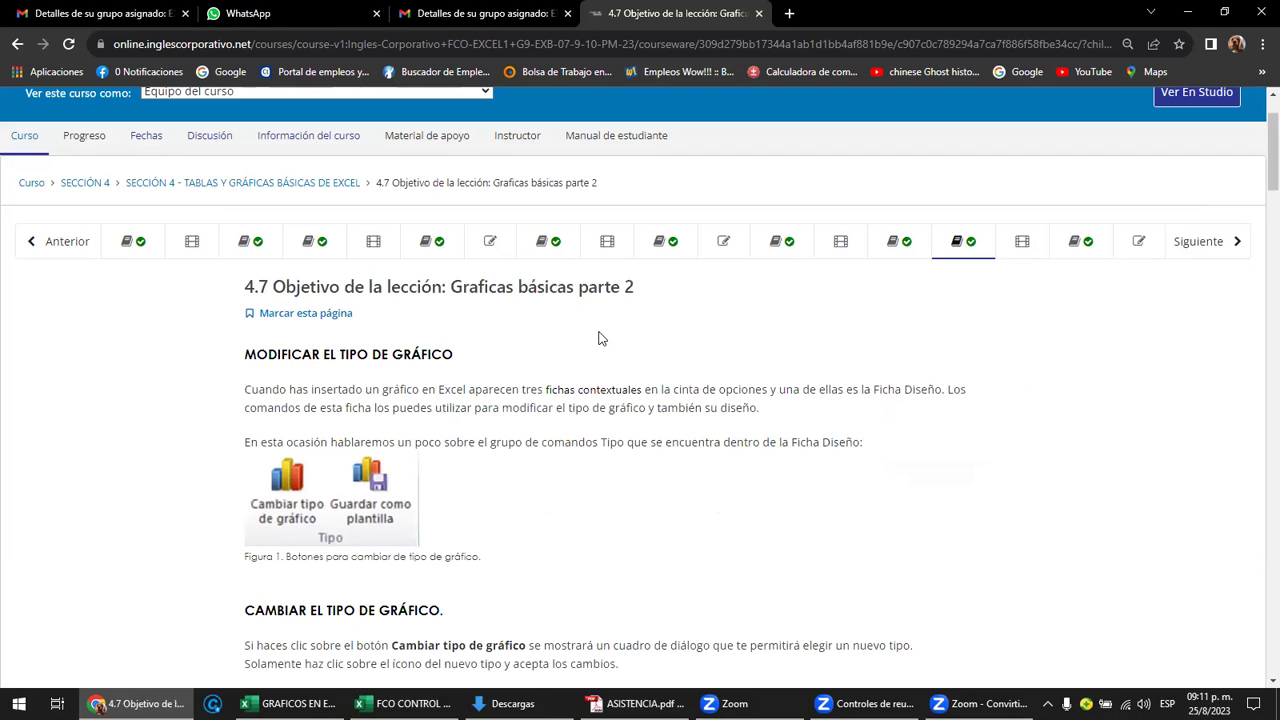
pyautogui.scroll(-2, 598, 338)
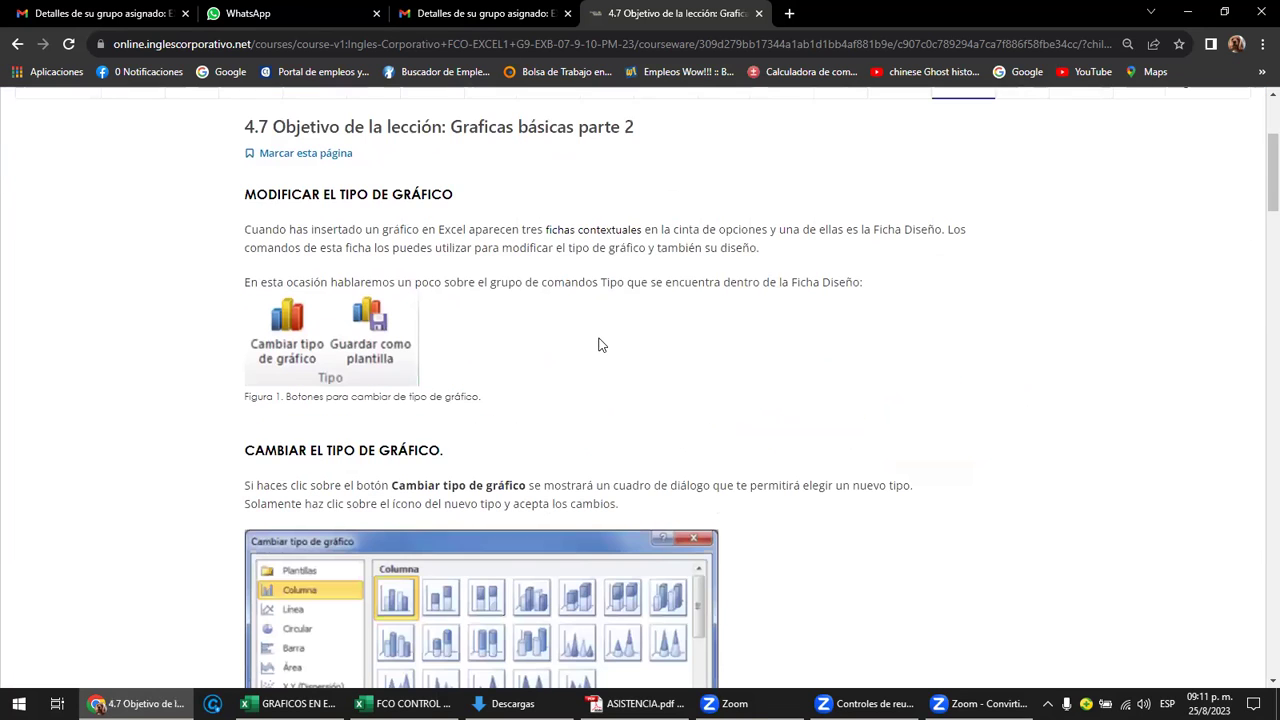
pyautogui.hotkey('ctrl', '+')
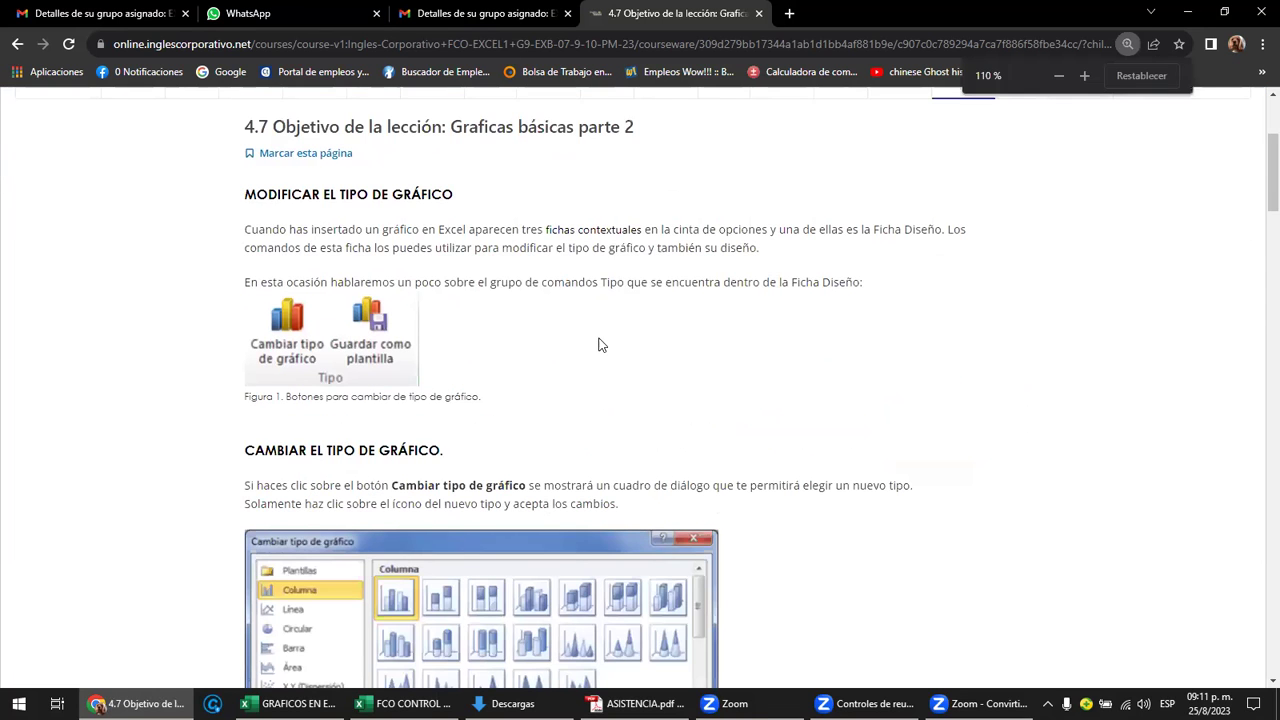
pyautogui.hotkey('ctrl', '+')
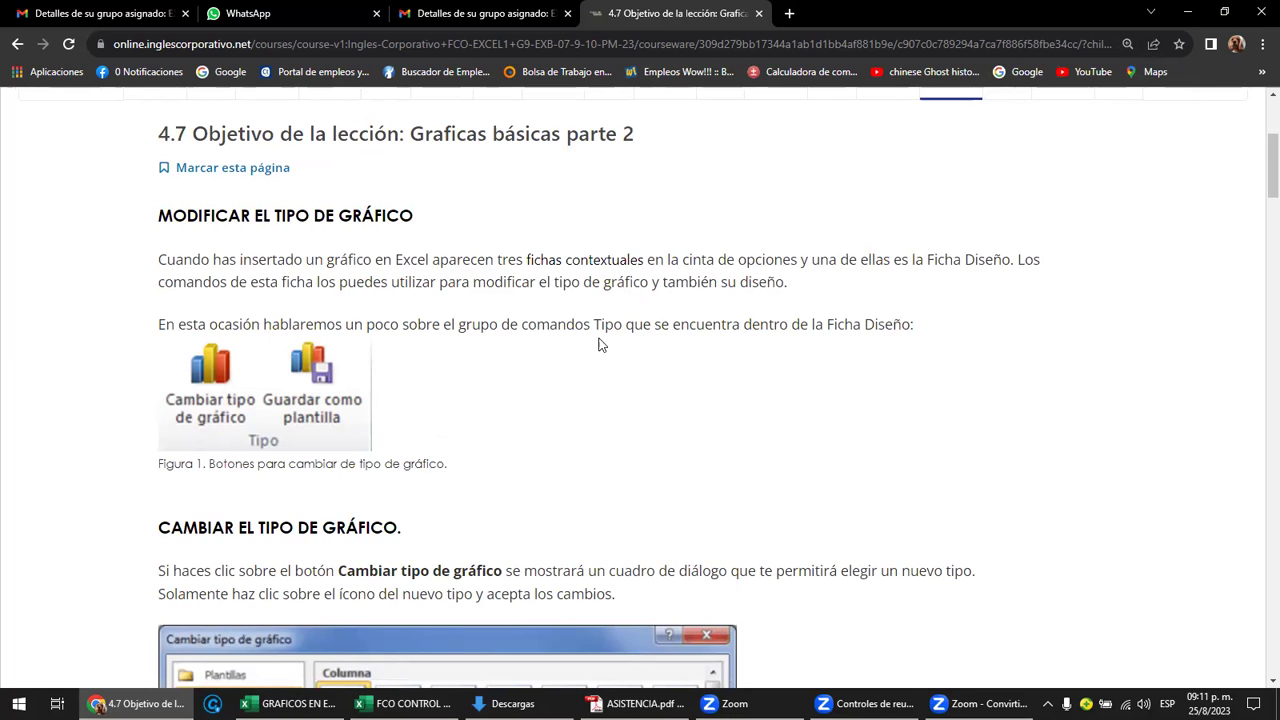
pyautogui.scroll(3, 645, 320)
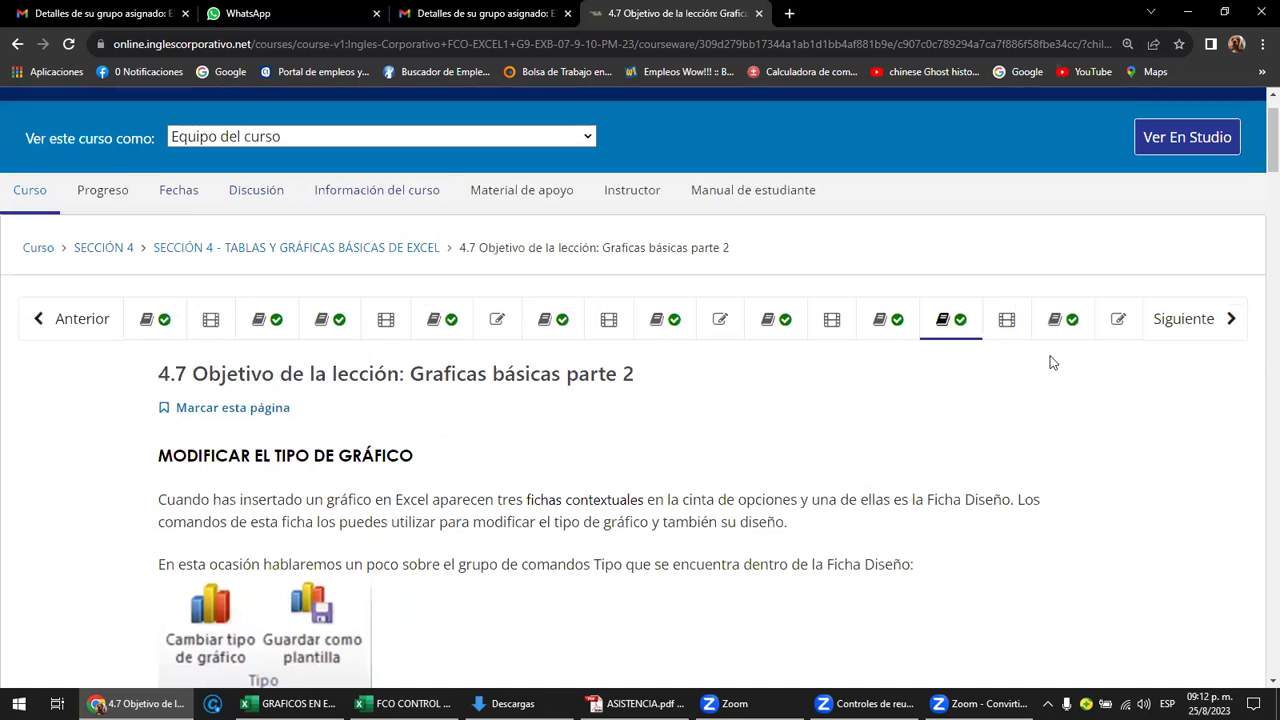
# Advance through the class #20 videoconference and forum units to 4.8 Laboratorio 12.
pyautogui.click(1187, 325)
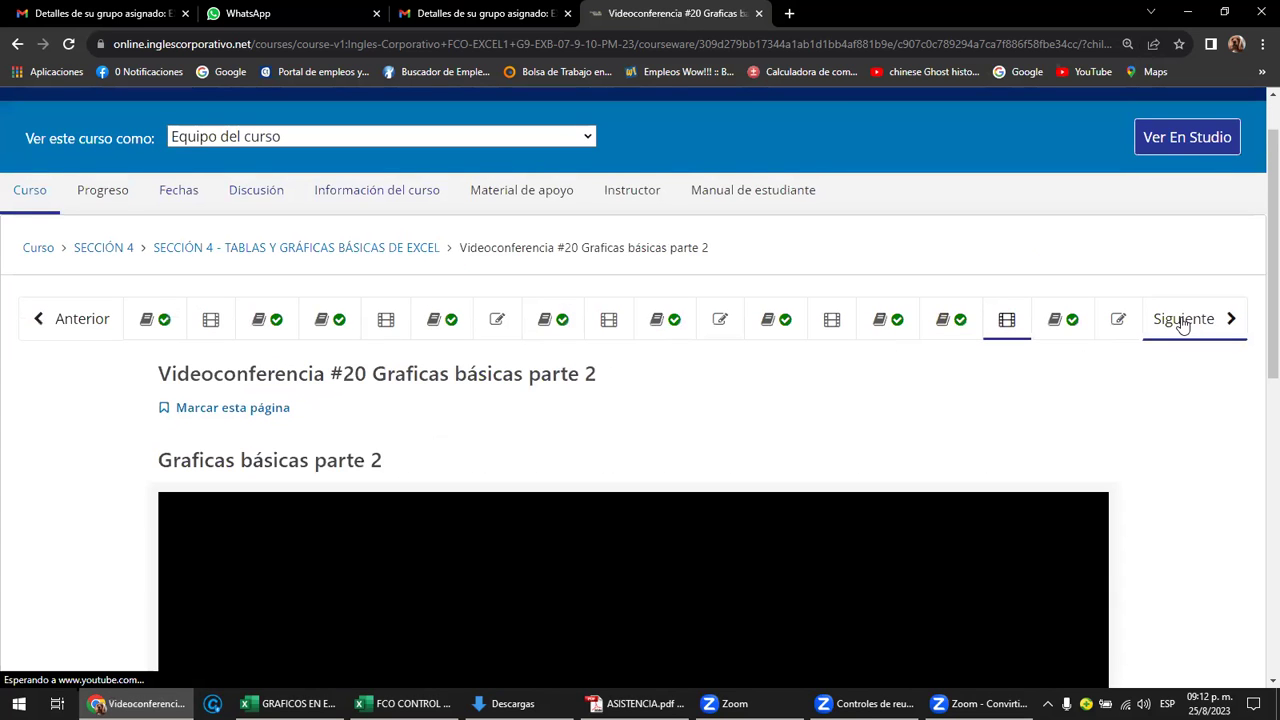
pyautogui.scroll(-1, 766, 369)
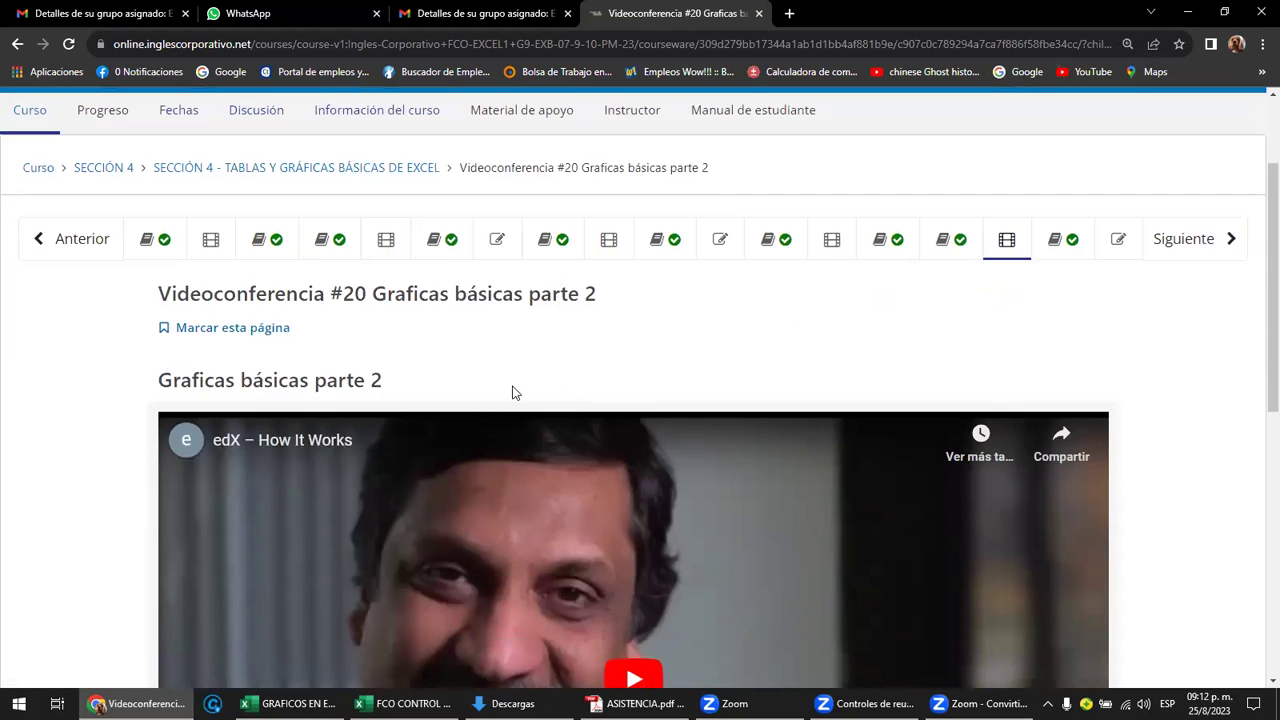
pyautogui.scroll(-1, 517, 391)
pyautogui.scroll(-1, 517, 391)
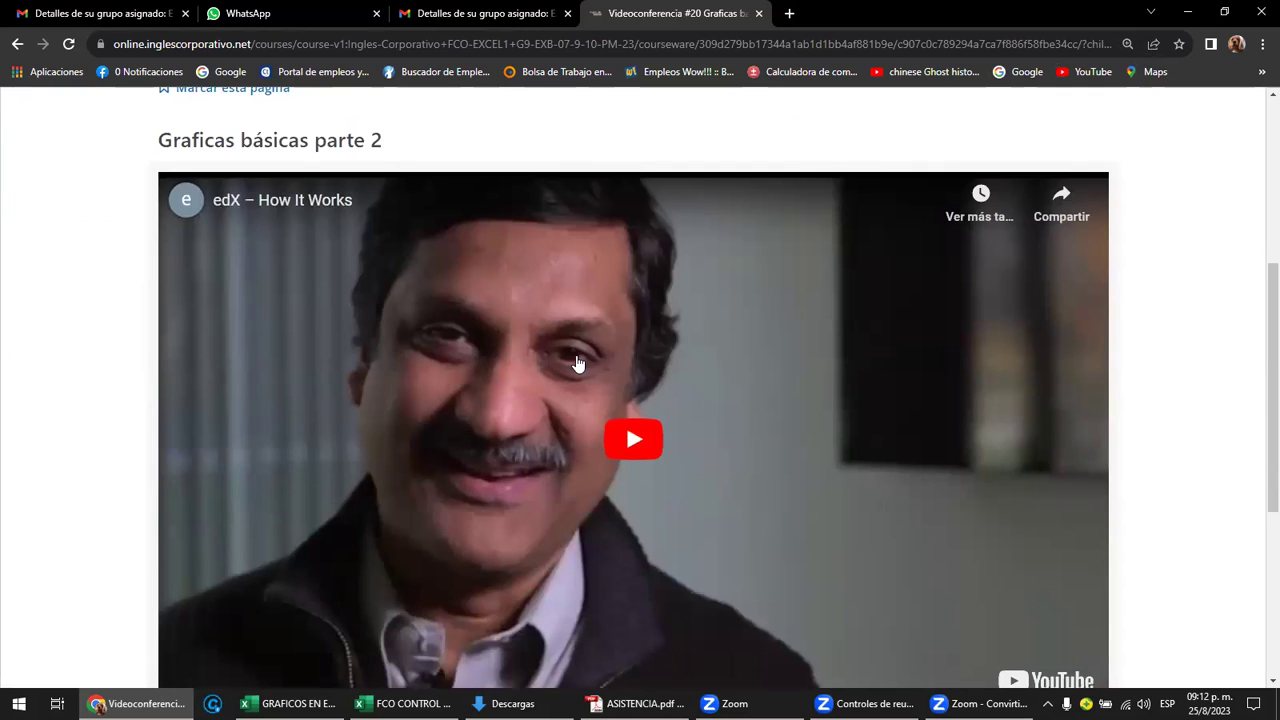
pyautogui.scroll(2, 577, 363)
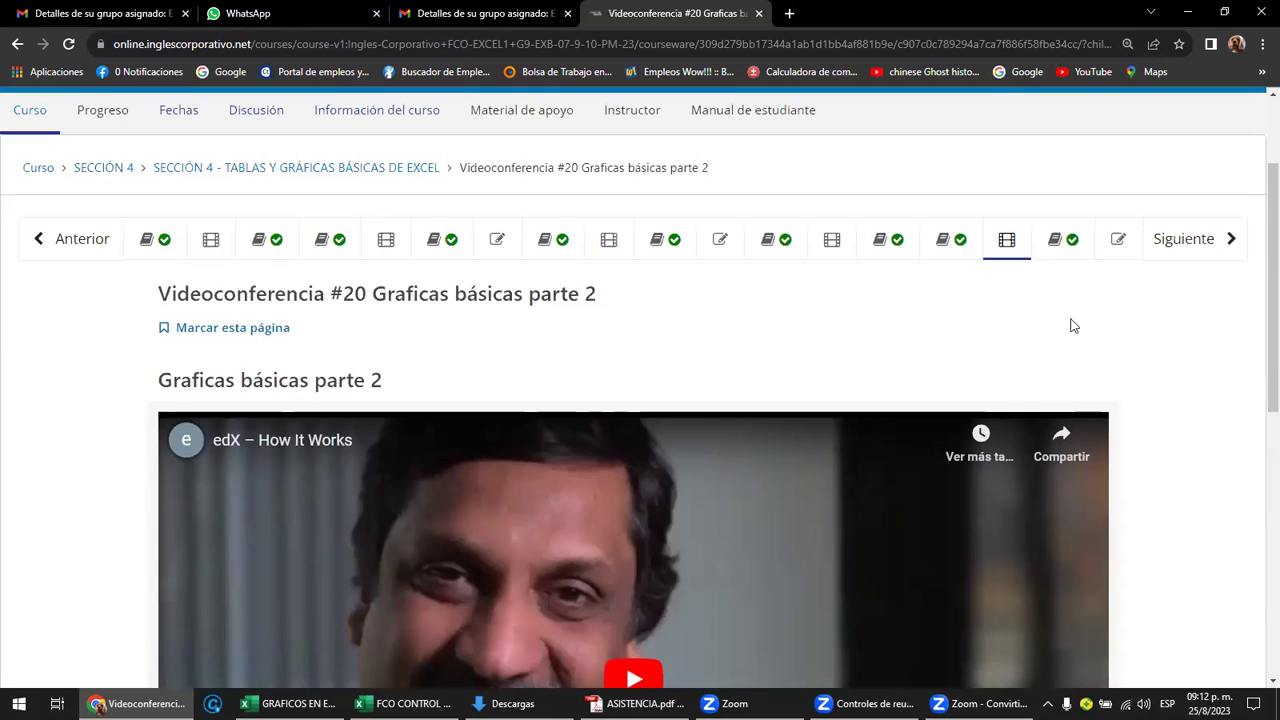
pyautogui.click(1176, 256)
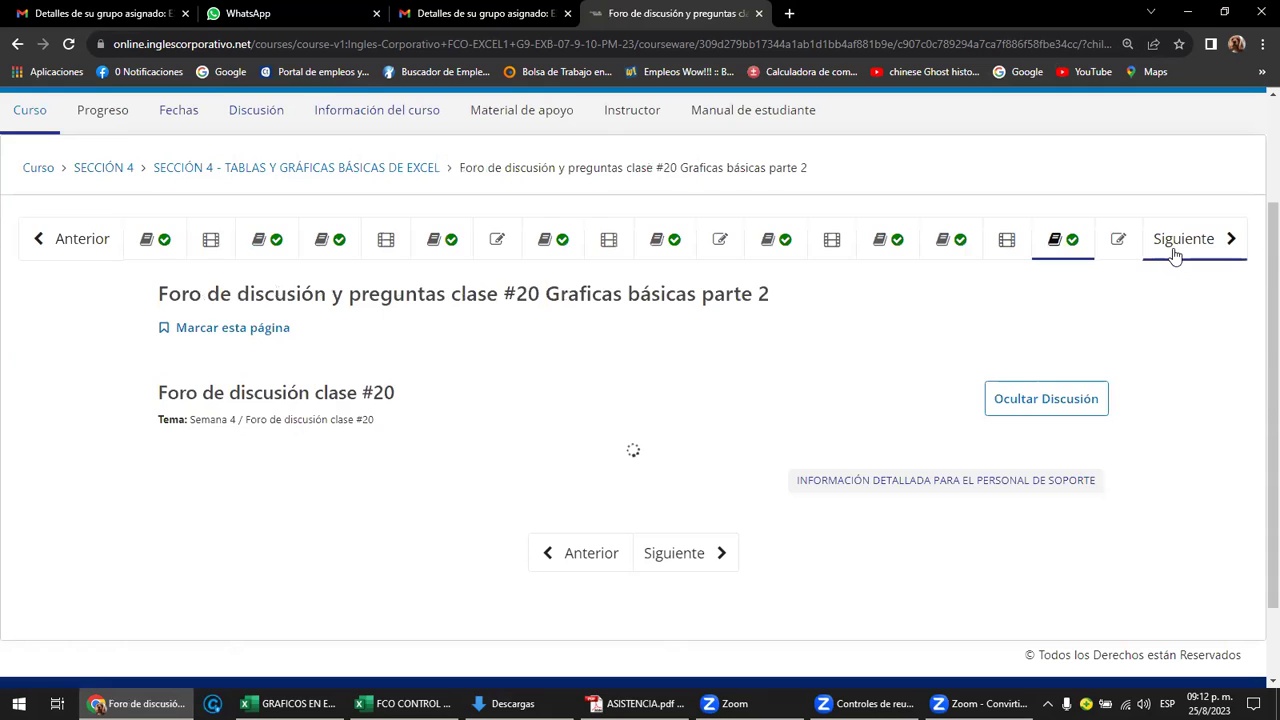
pyautogui.click(1176, 256)
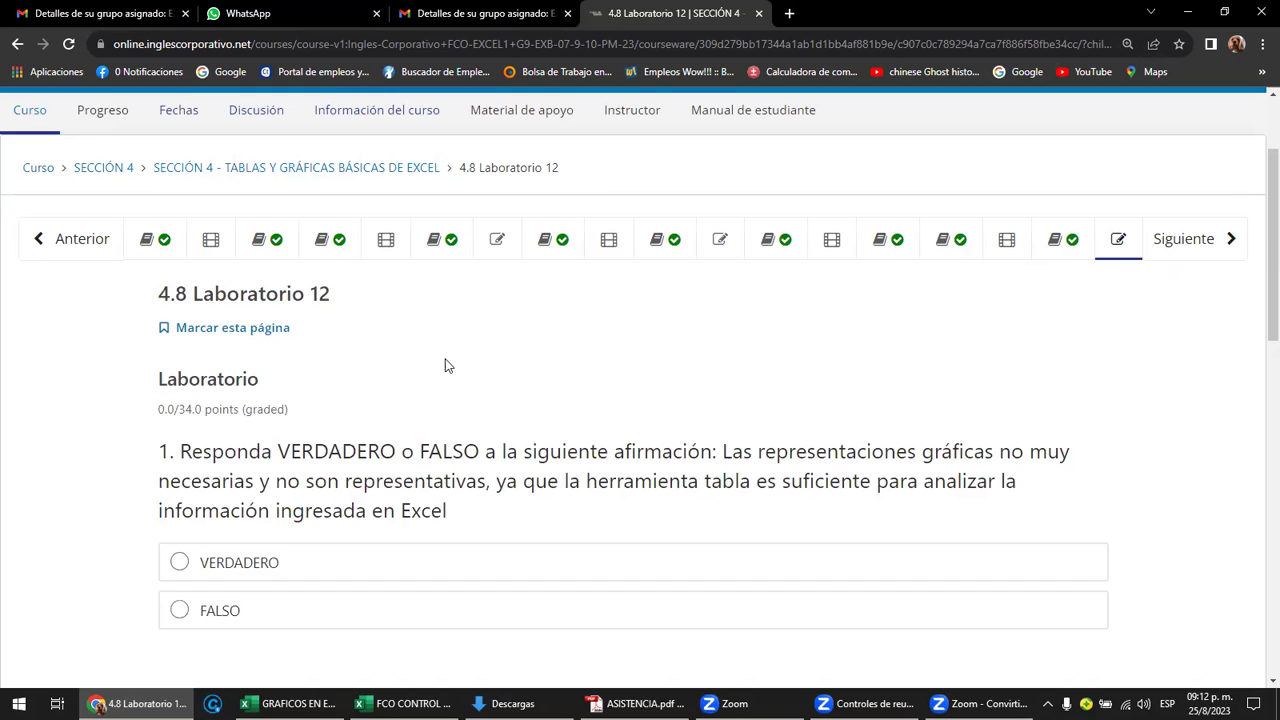
# Scroll through the Laboratorio 12 true/false questions, then advance to the 100-point Examen final.
pyautogui.scroll(-2, 447, 366)
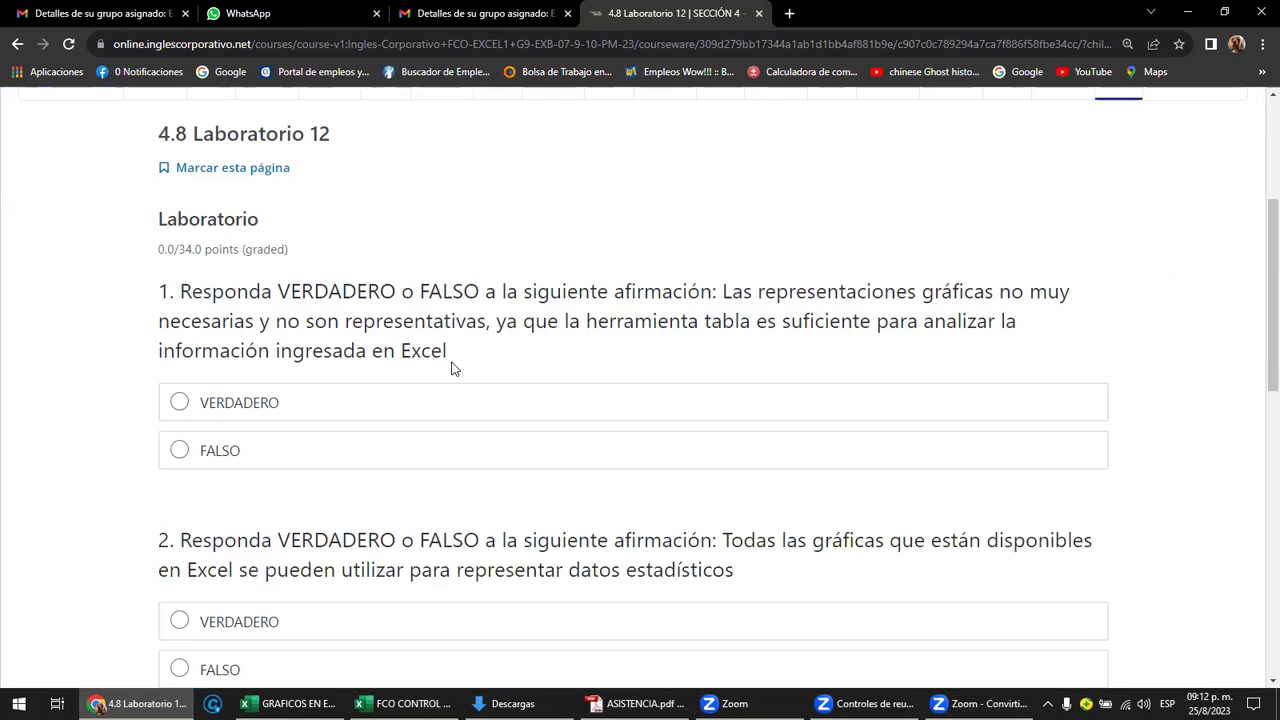
pyautogui.scroll(-2, 451, 369)
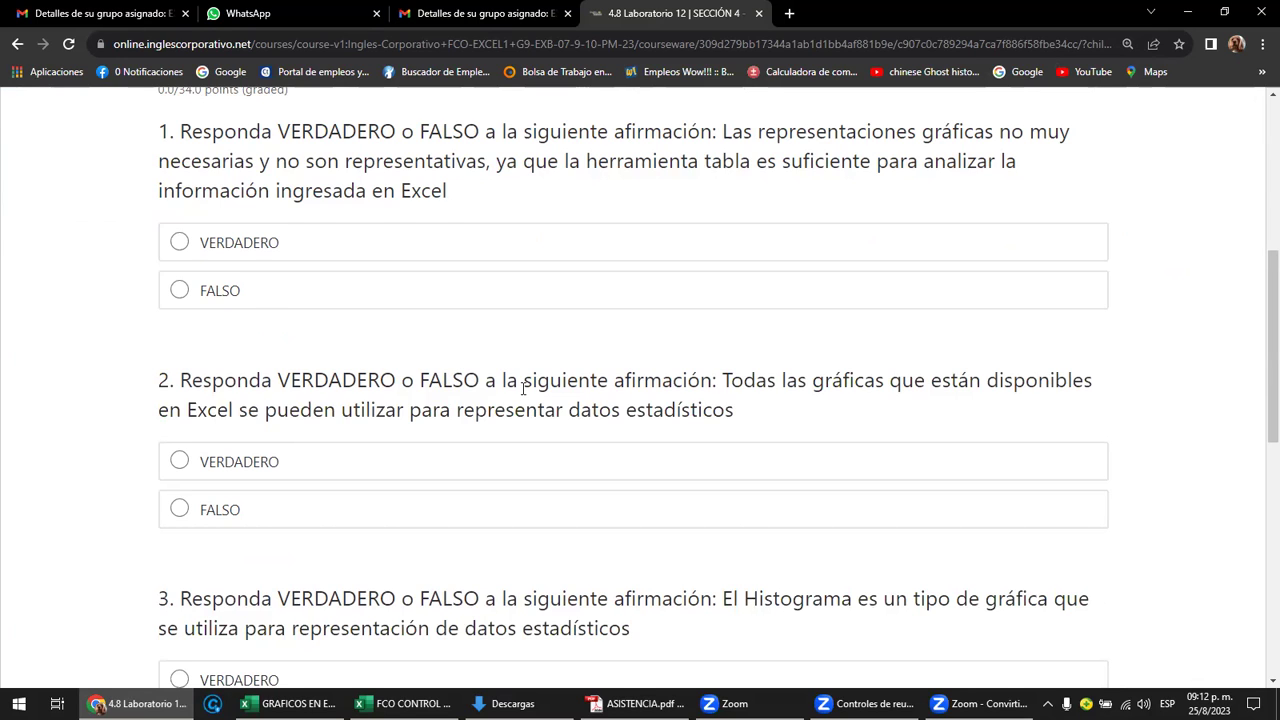
pyautogui.scroll(1, 522, 390)
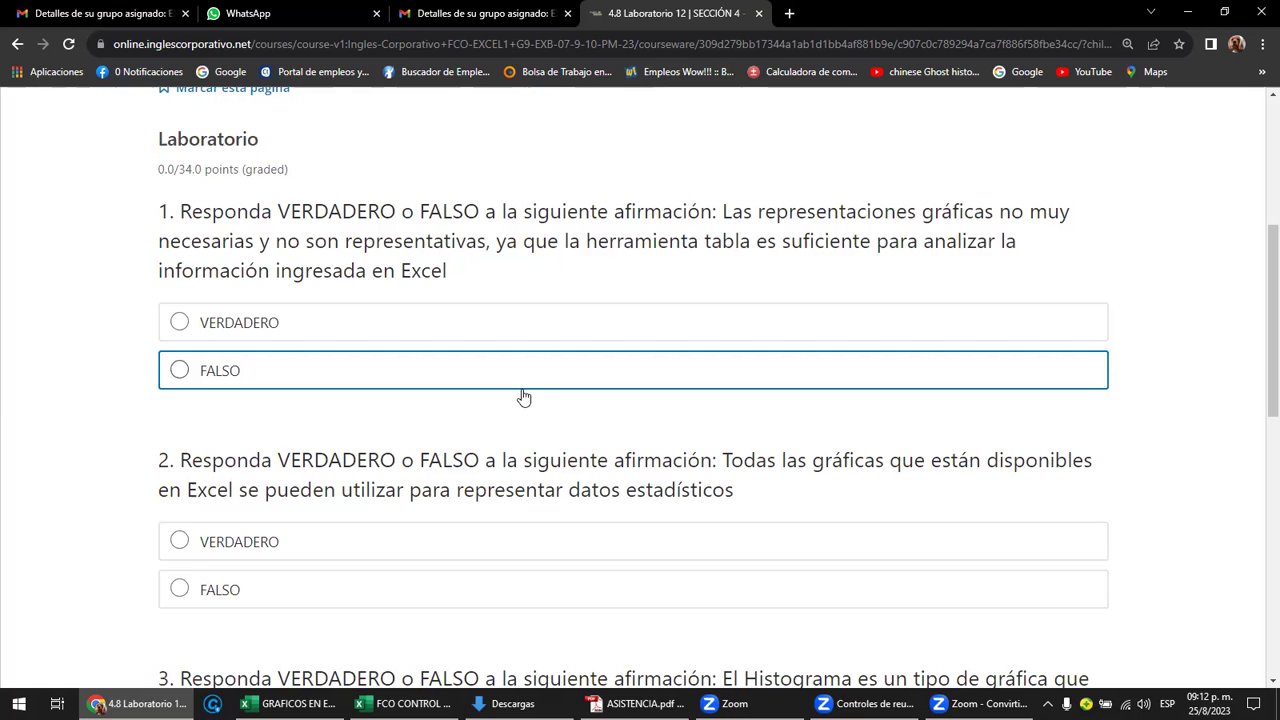
pyautogui.scroll(2, 388, 311)
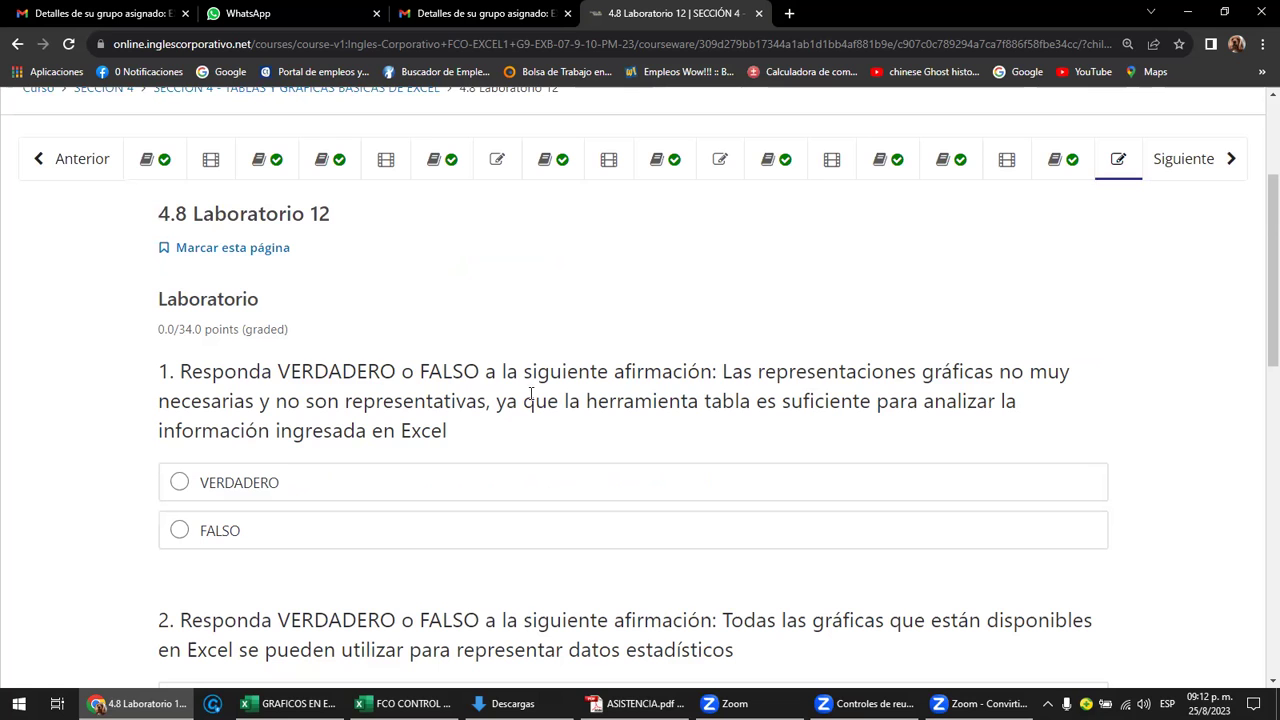
pyautogui.scroll(-1, 422, 418)
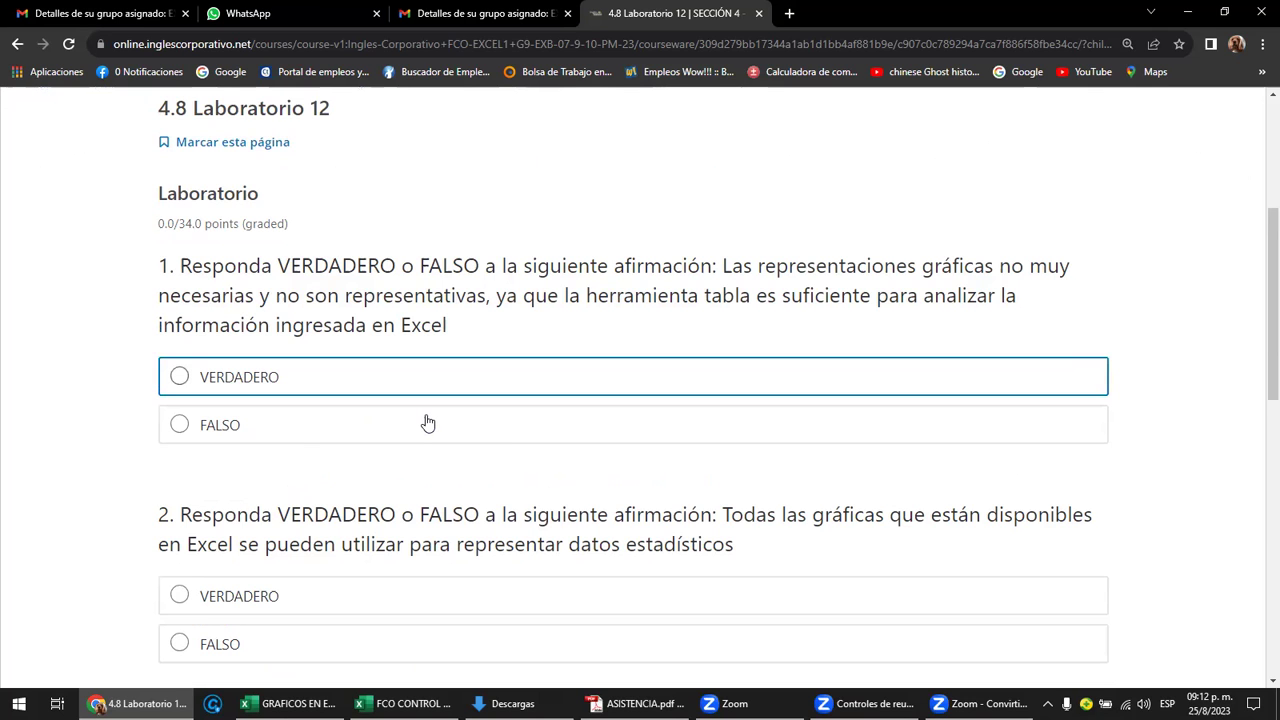
pyautogui.scroll(-4, 425, 420)
pyautogui.scroll(-2, 428, 420)
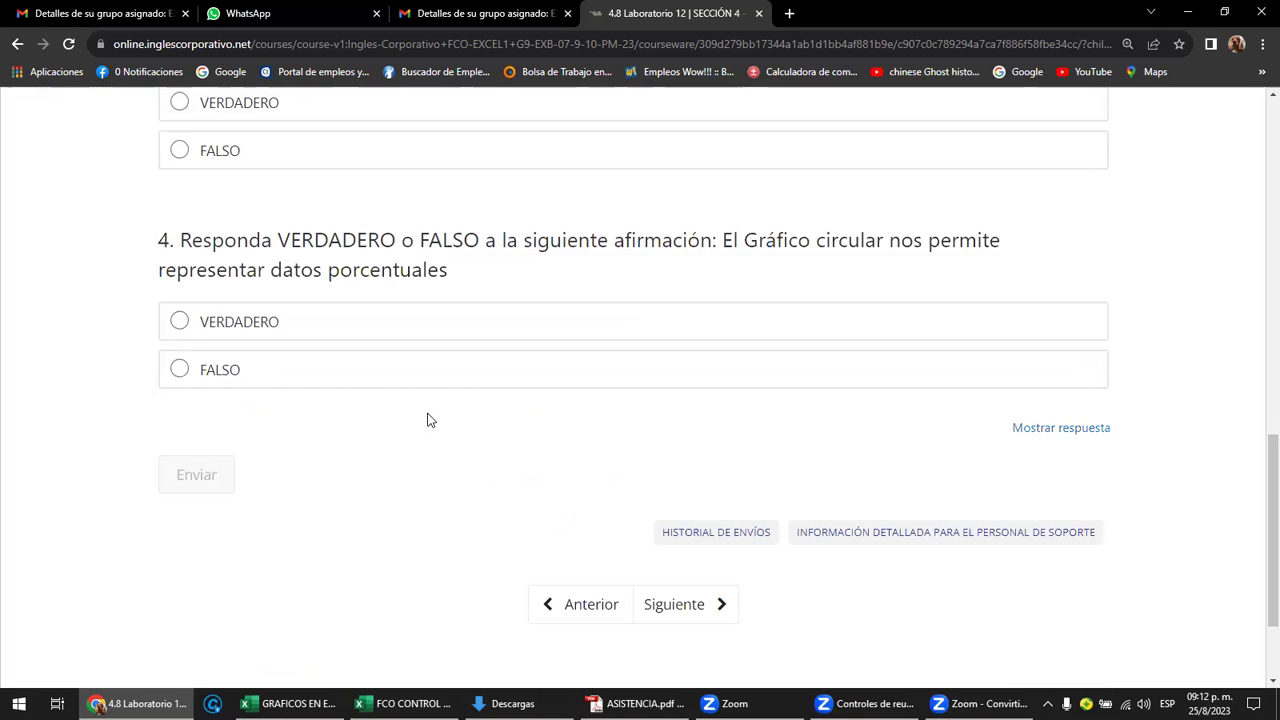
pyautogui.scroll(7, 427, 420)
pyautogui.scroll(1, 466, 397)
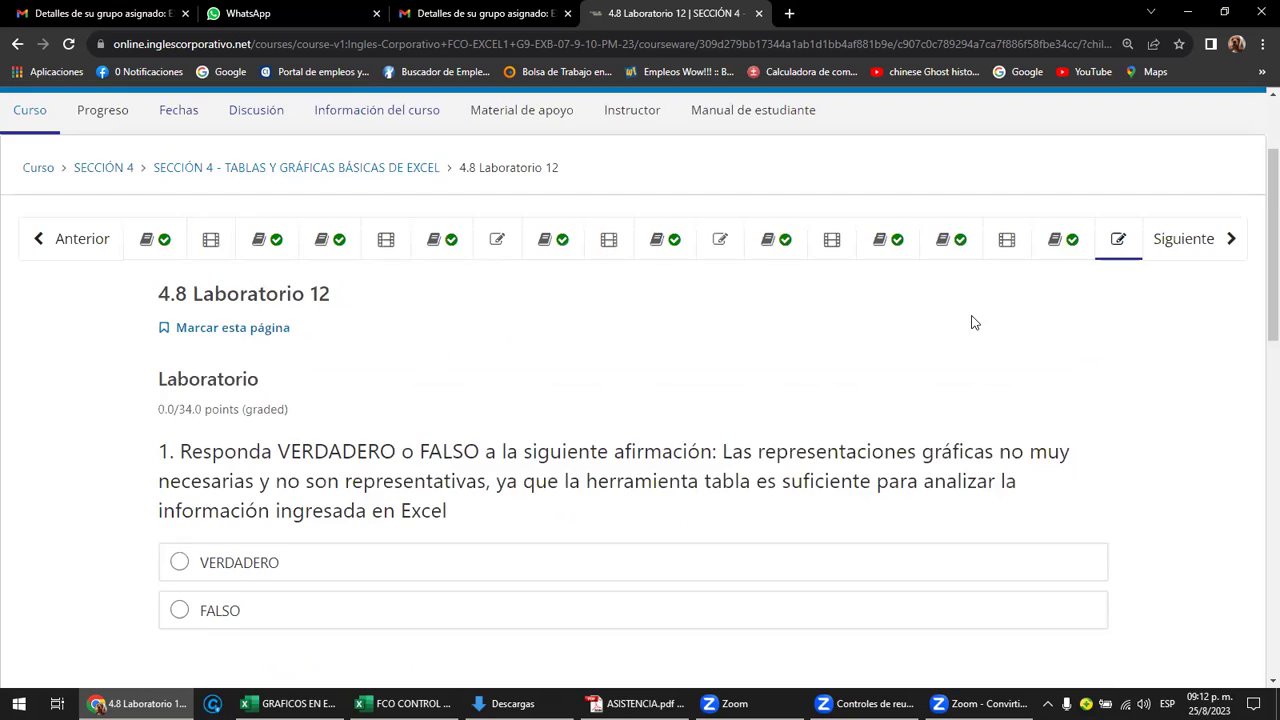
pyautogui.click(1180, 251)
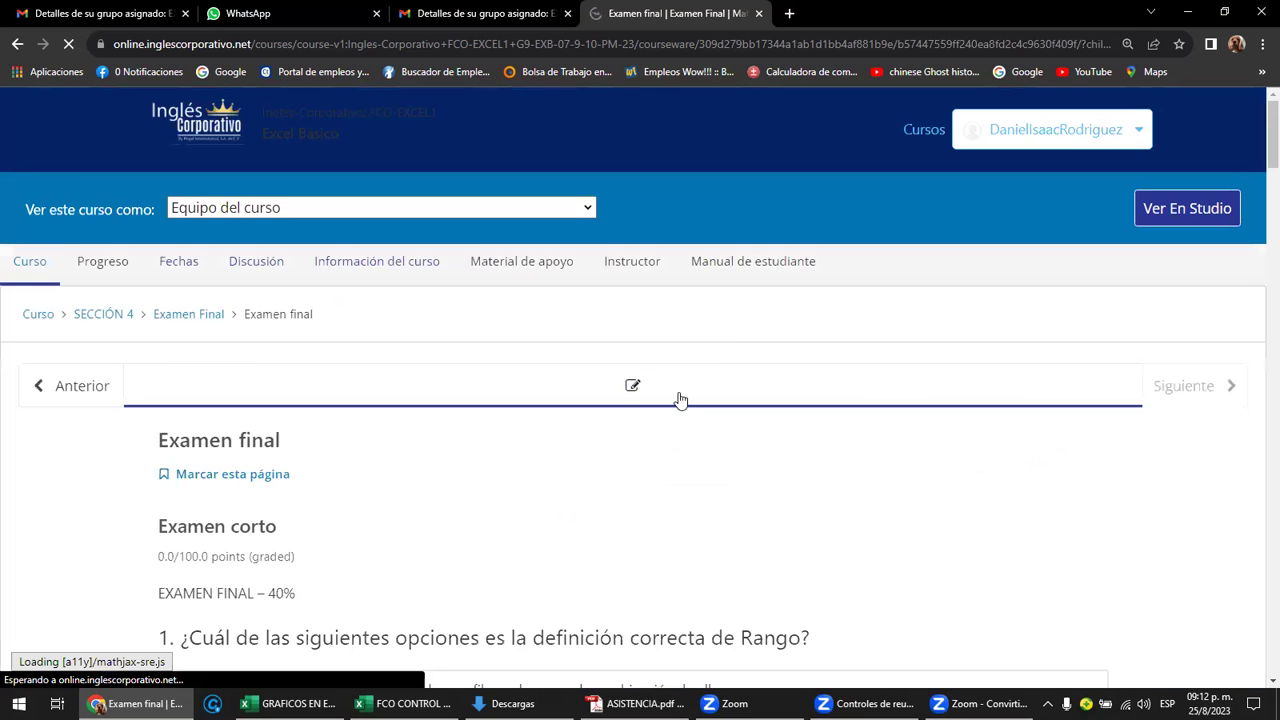
pyautogui.scroll(-1, 510, 472)
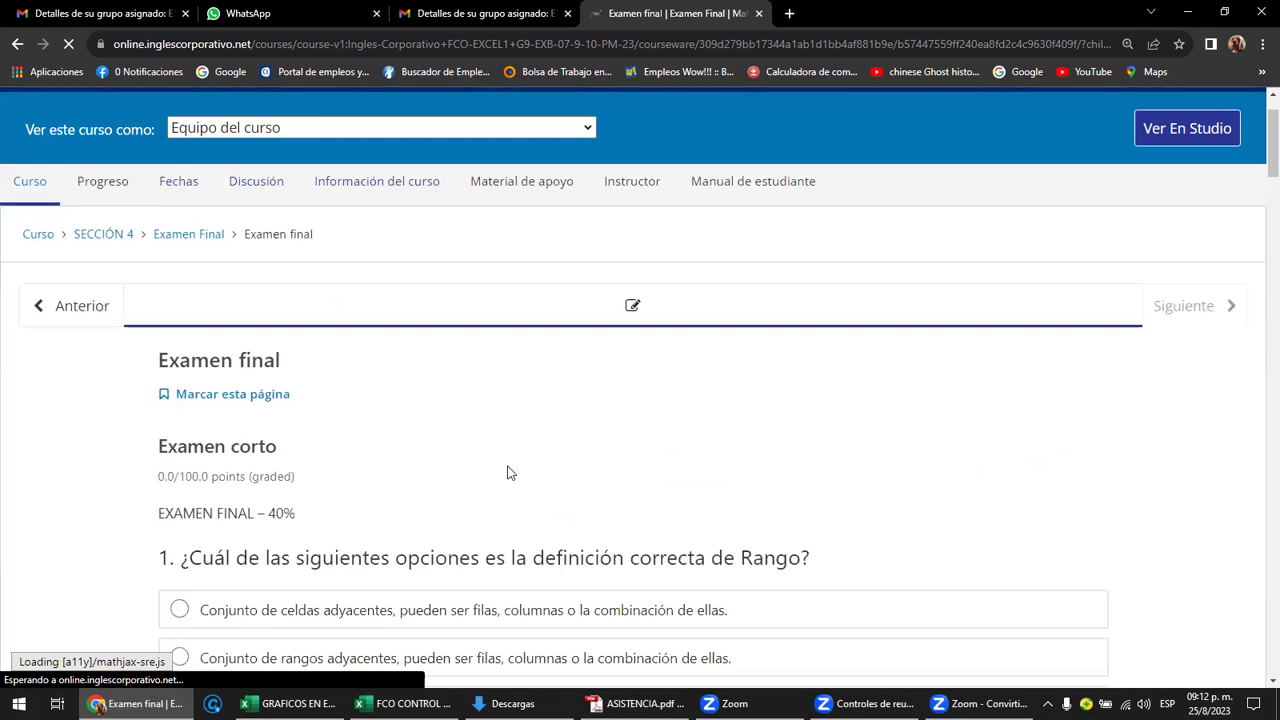
pyautogui.scroll(-2, 510, 470)
pyautogui.scroll(-3, 510, 470)
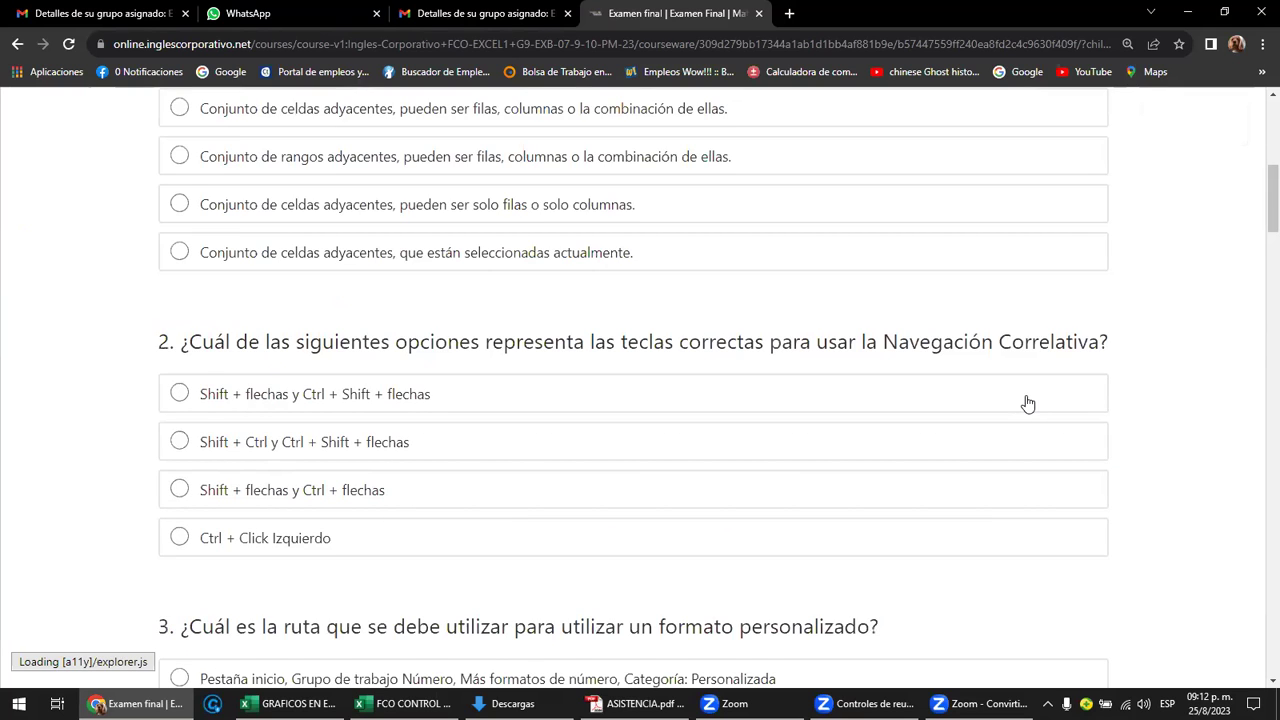
pyautogui.scroll(-15, 1030, 405)
pyautogui.scroll(-6, 1068, 398)
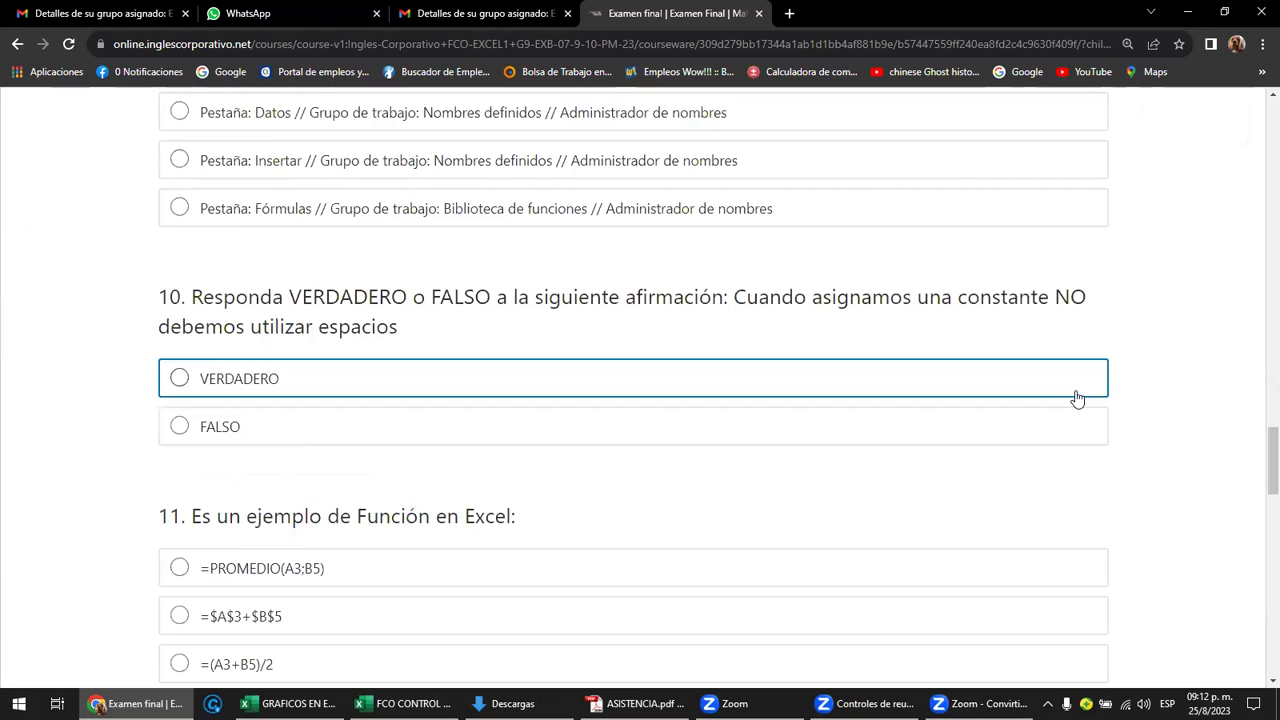
pyautogui.scroll(-2, 1080, 397)
pyautogui.scroll(-1, 1085, 398)
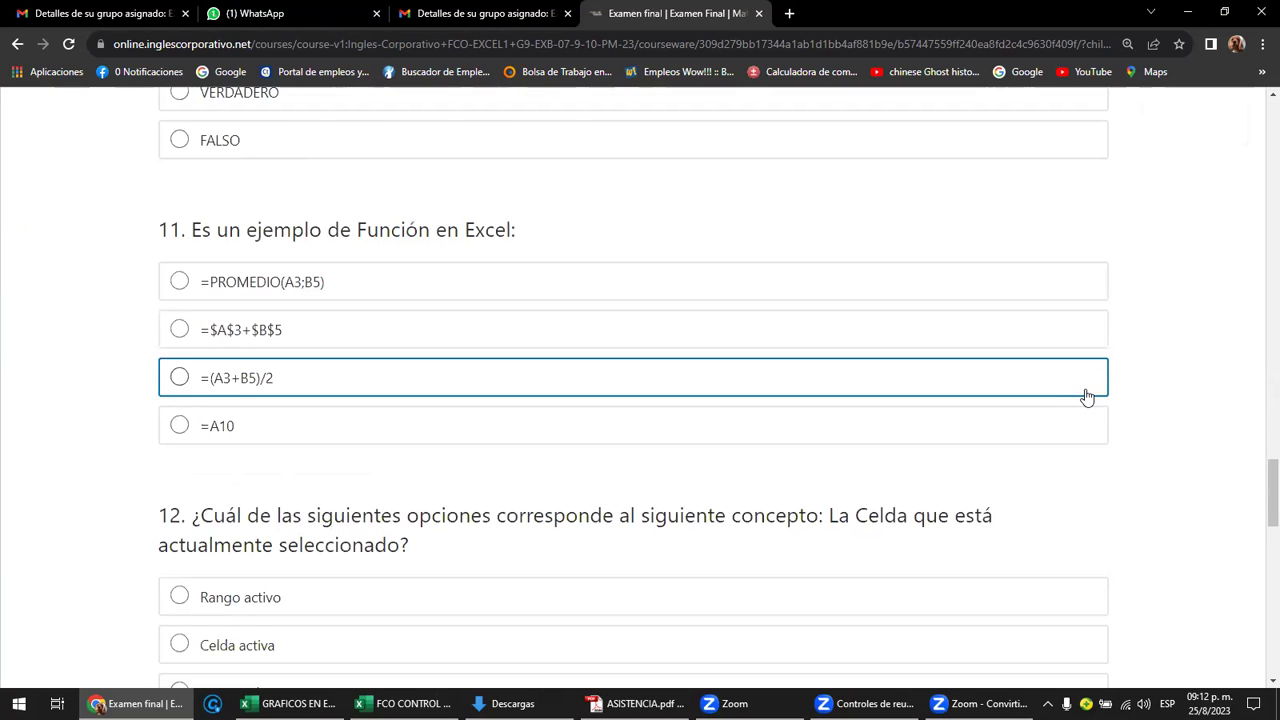
pyautogui.scroll(-10, 1088, 396)
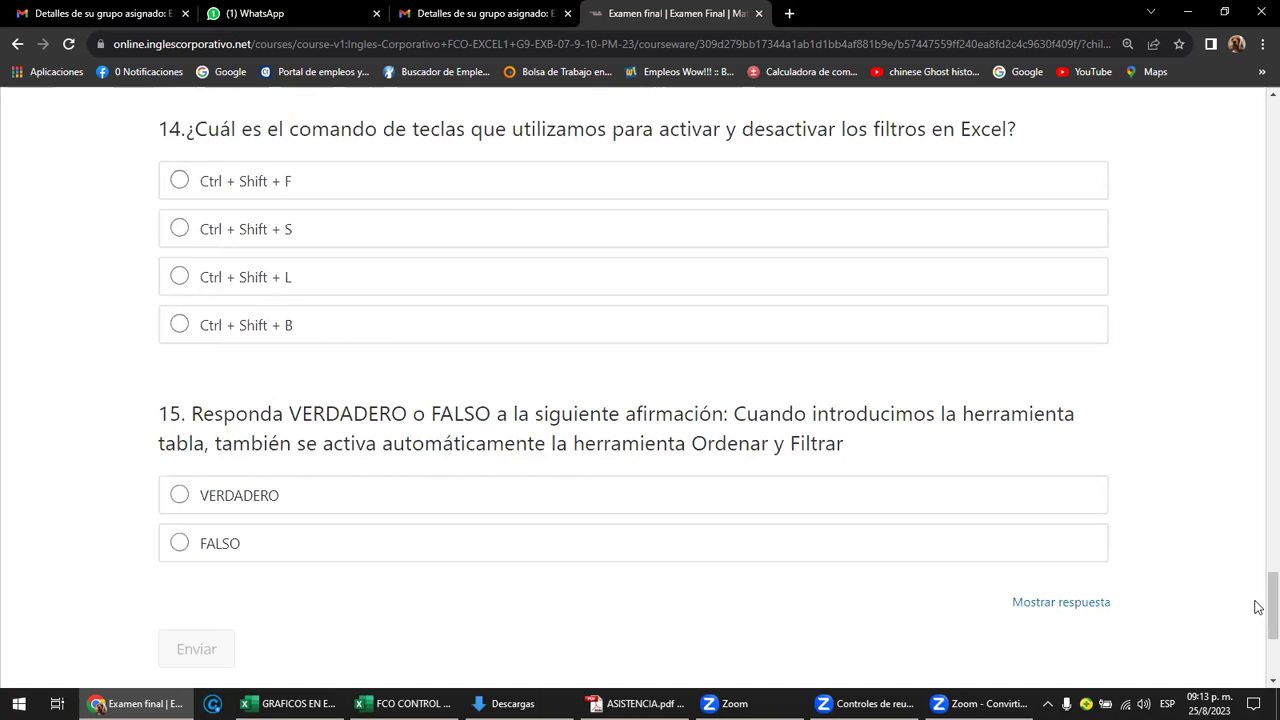
pyautogui.scroll(5, 1258, 560)
pyautogui.scroll(15, 1259, 200)
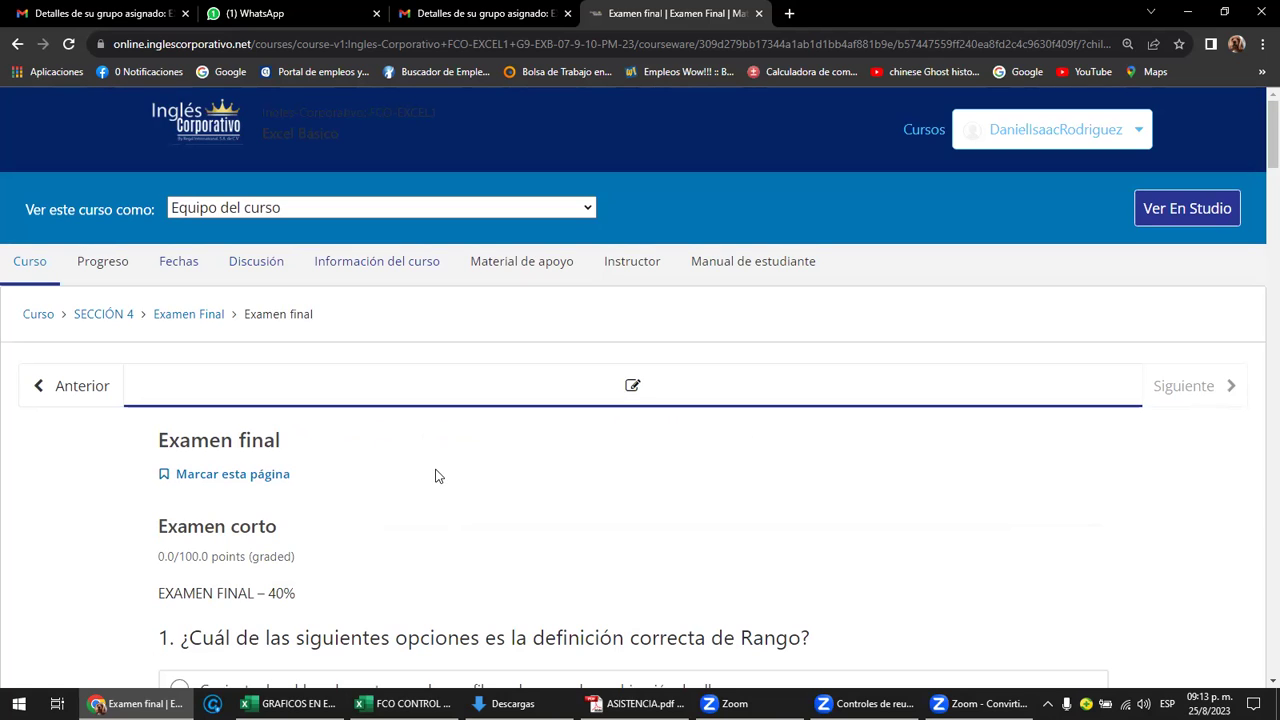
# Go from the support material page to the Instructor Dashboard's Administrador de Estudiantes section.
pyautogui.click(537, 273)
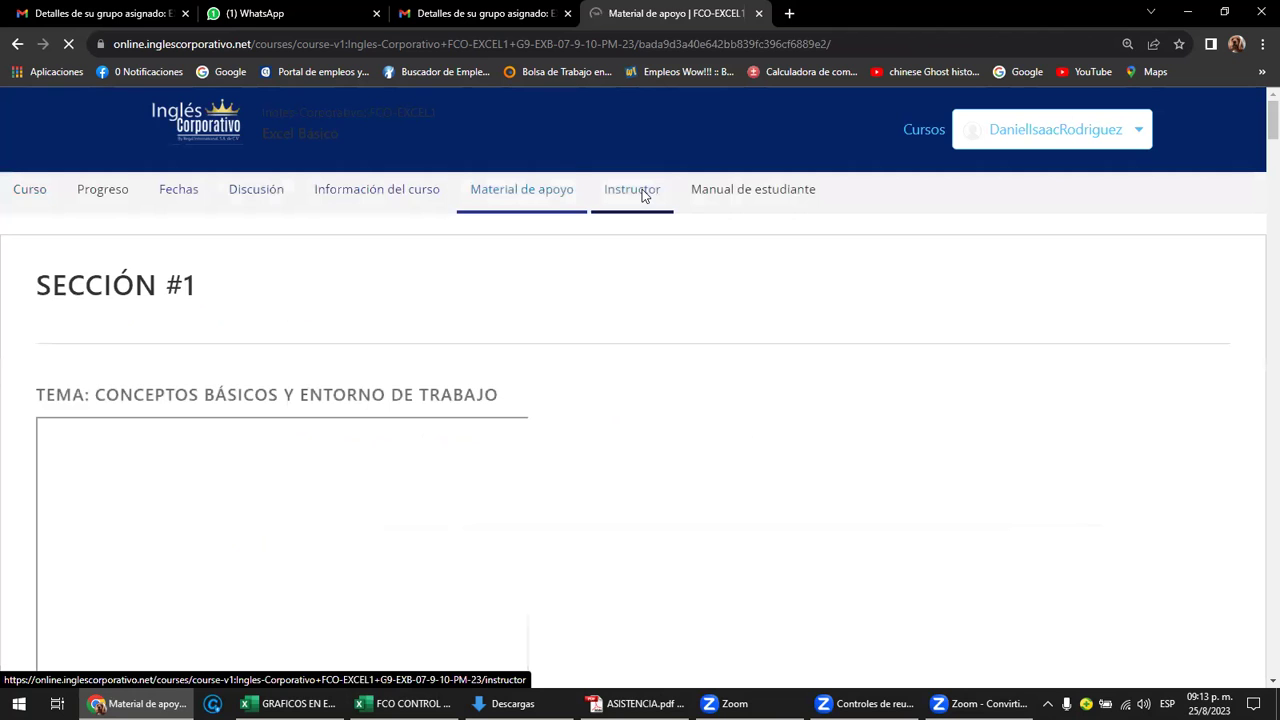
pyautogui.click(642, 192)
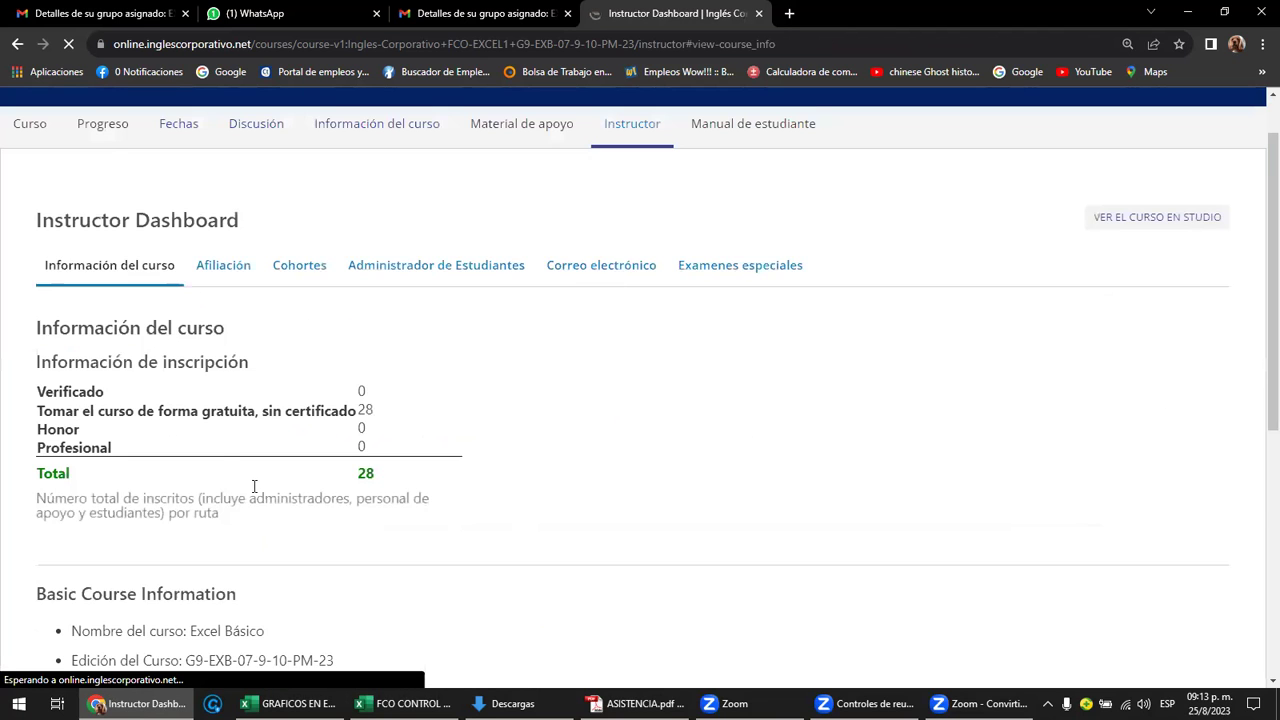
pyautogui.scroll(-2, 474, 311)
pyautogui.scroll(2, 520, 357)
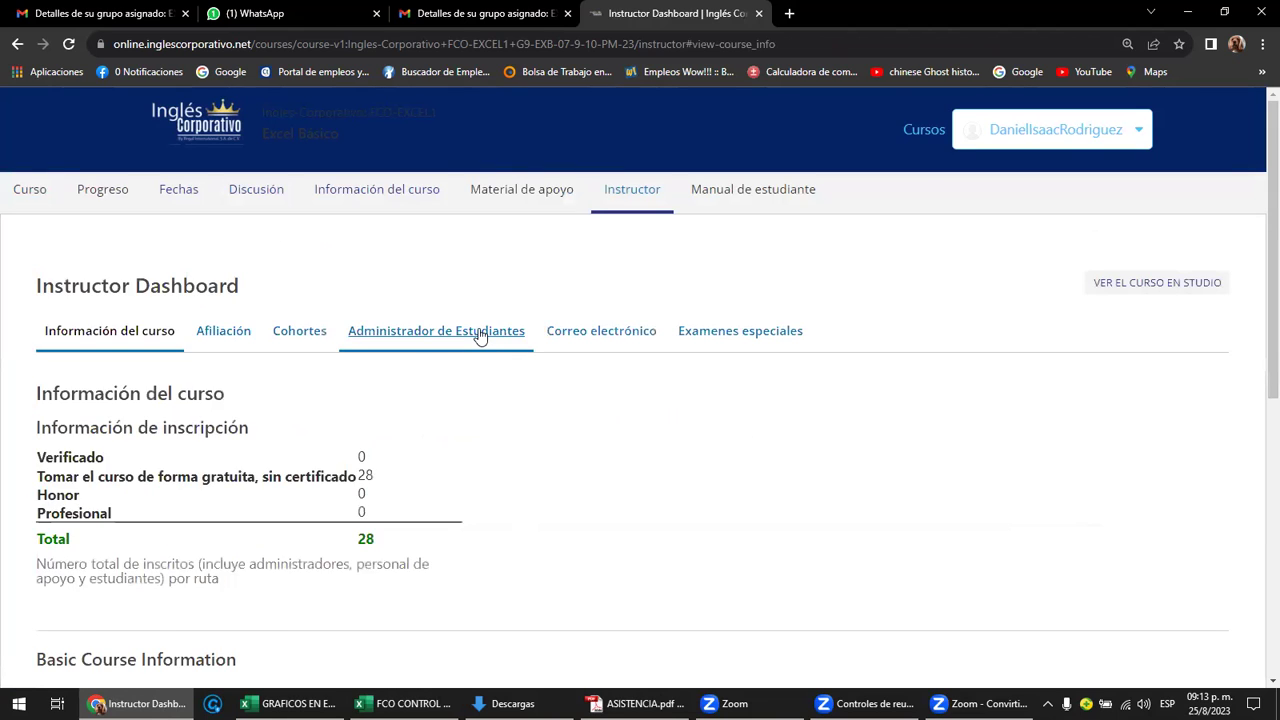
pyautogui.click(480, 335)
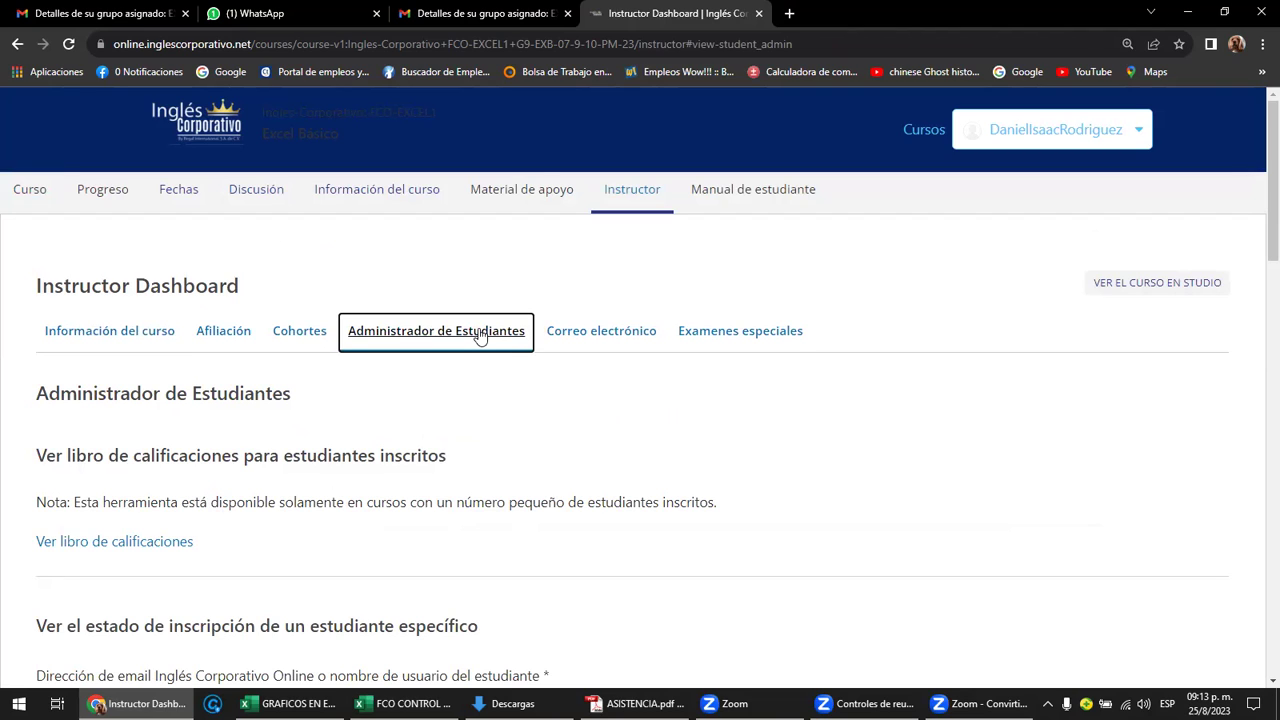
# Open the Libro de Calificaciones gradebook and review page 2 of 2 of student scores.
pyautogui.click(168, 548)
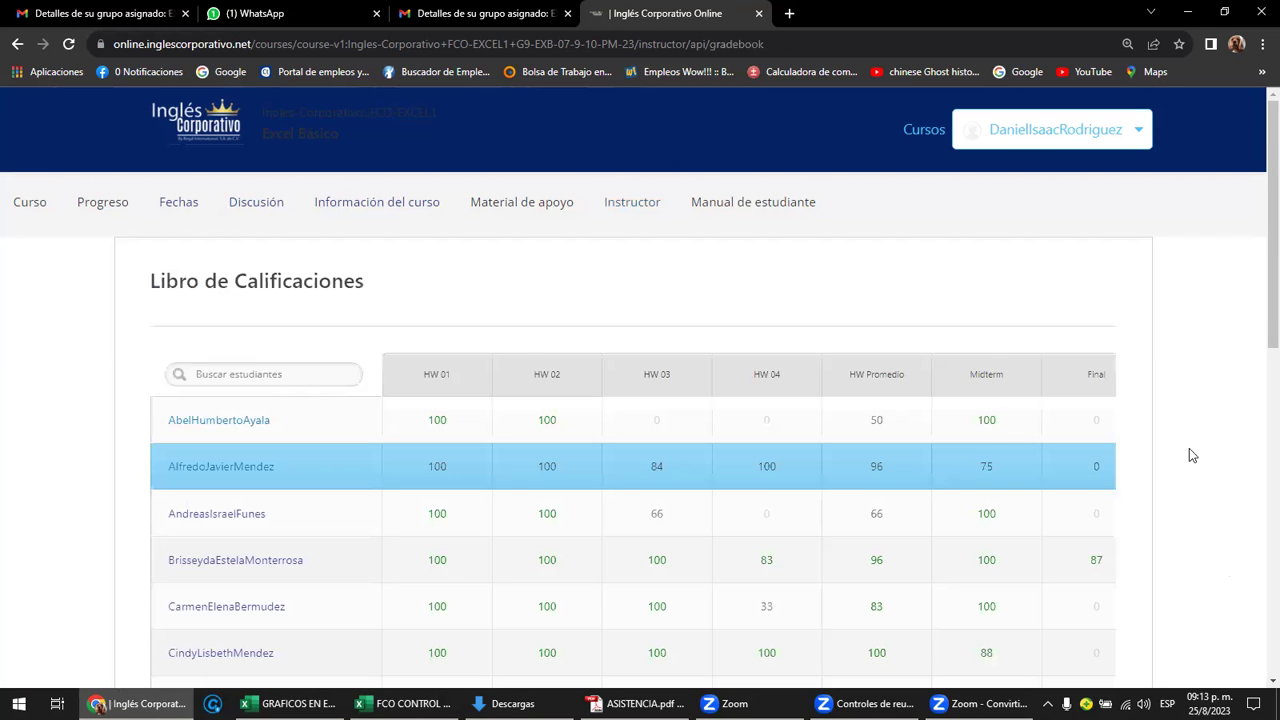
pyautogui.scroll(-1, 1189, 449)
pyautogui.scroll(-2, 1189, 448)
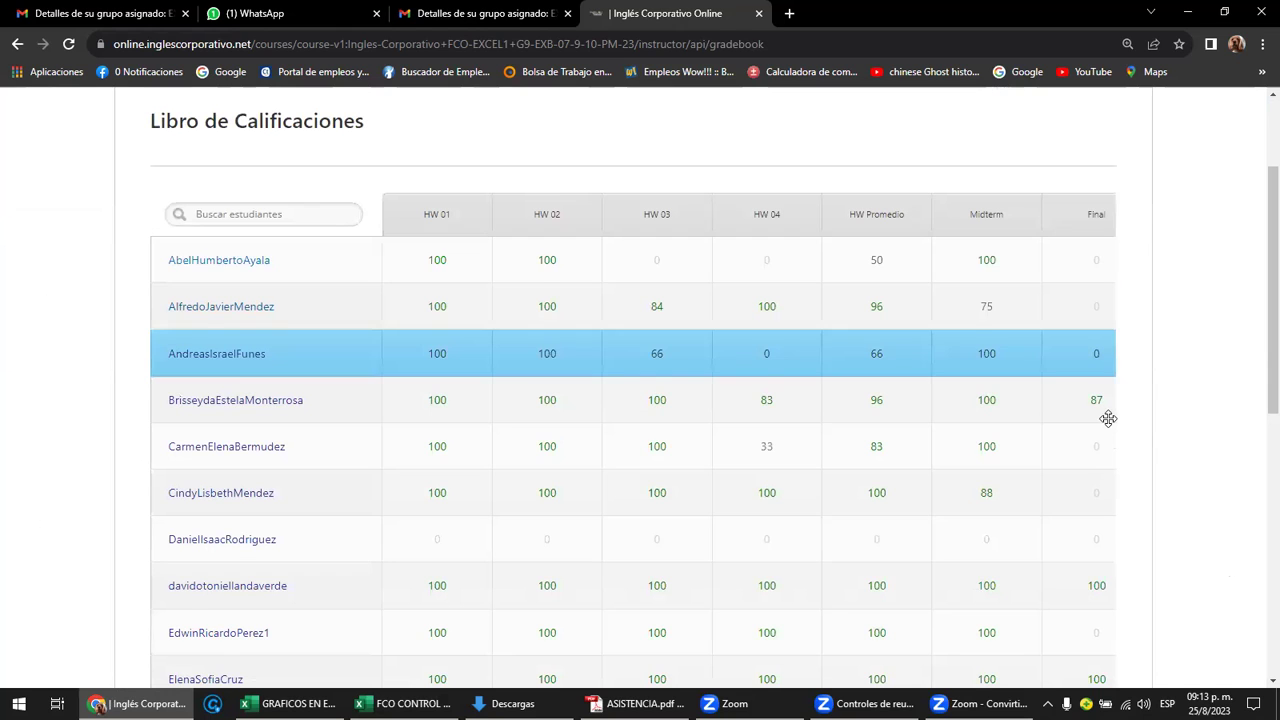
pyautogui.scroll(-2, 1108, 418)
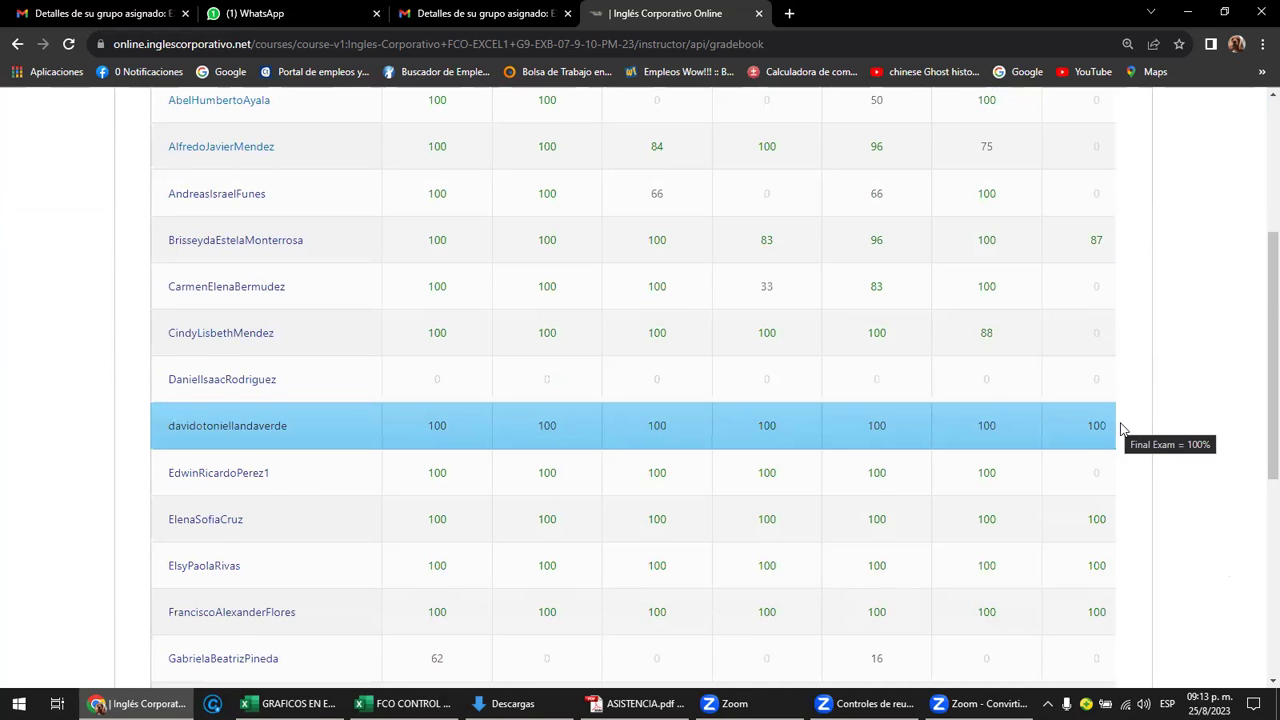
pyautogui.scroll(-2, 1120, 425)
pyautogui.scroll(-1, 1123, 428)
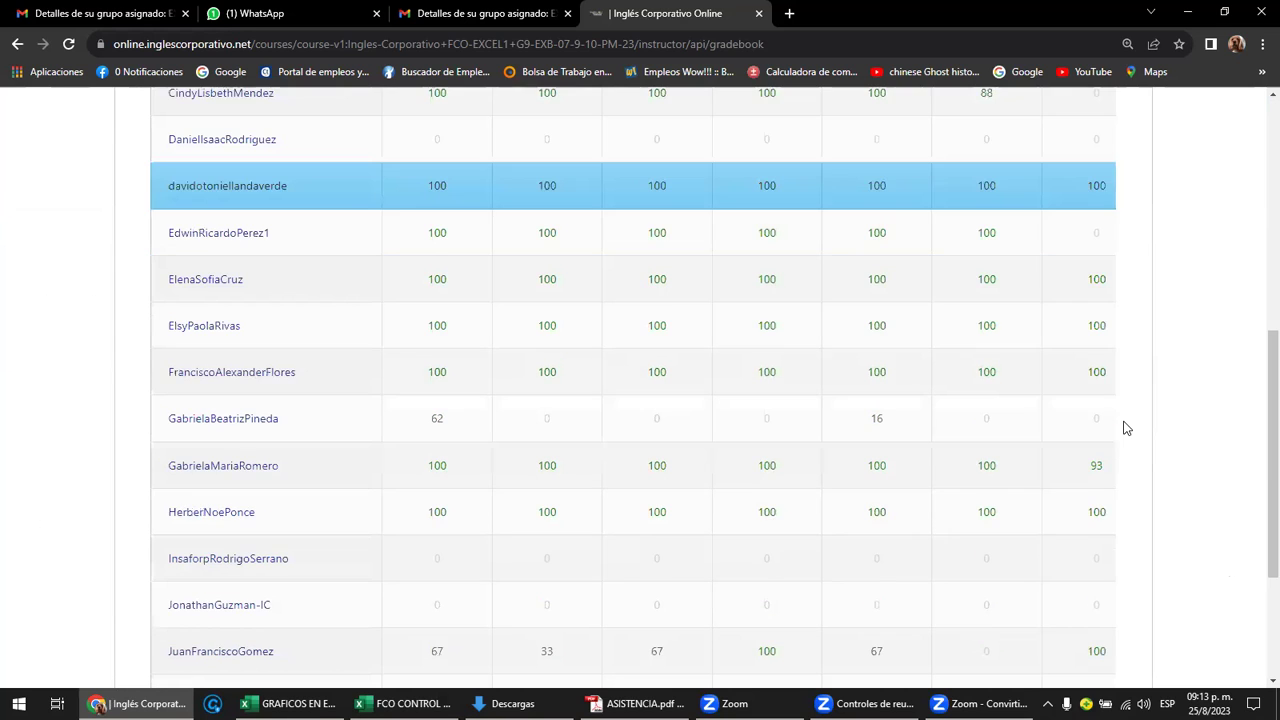
pyautogui.scroll(-3, 1123, 428)
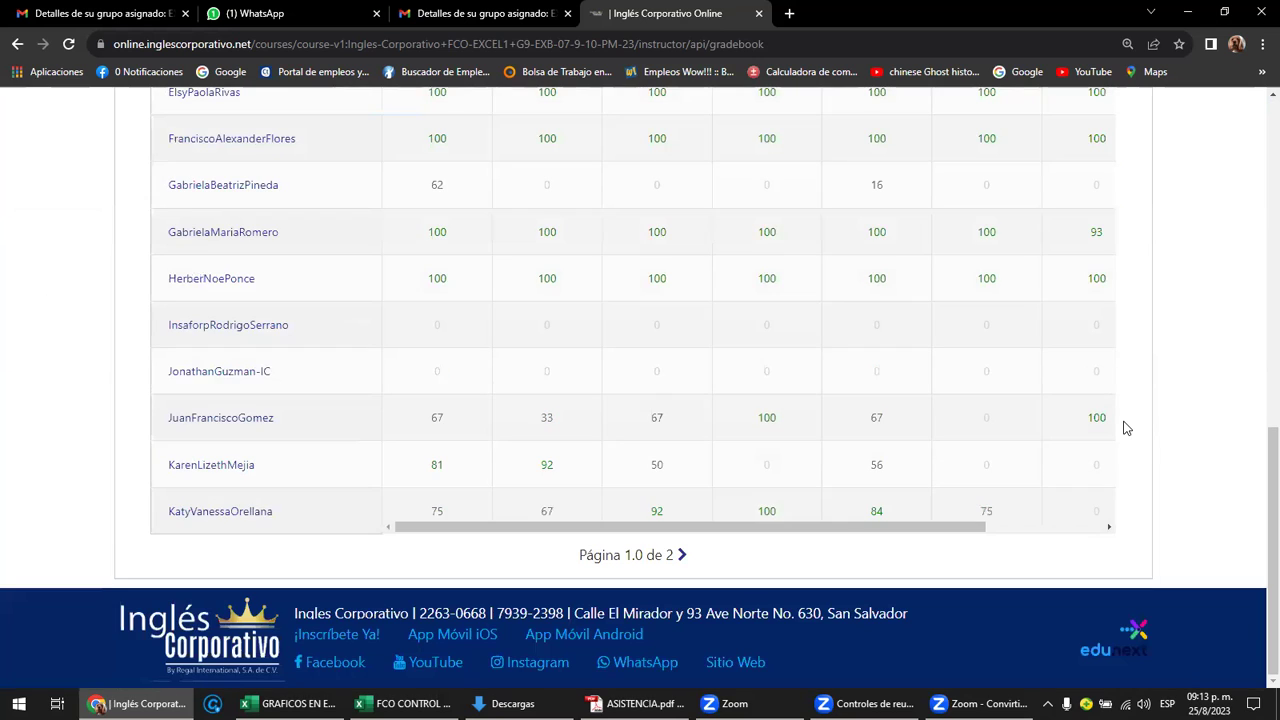
pyautogui.click(681, 557)
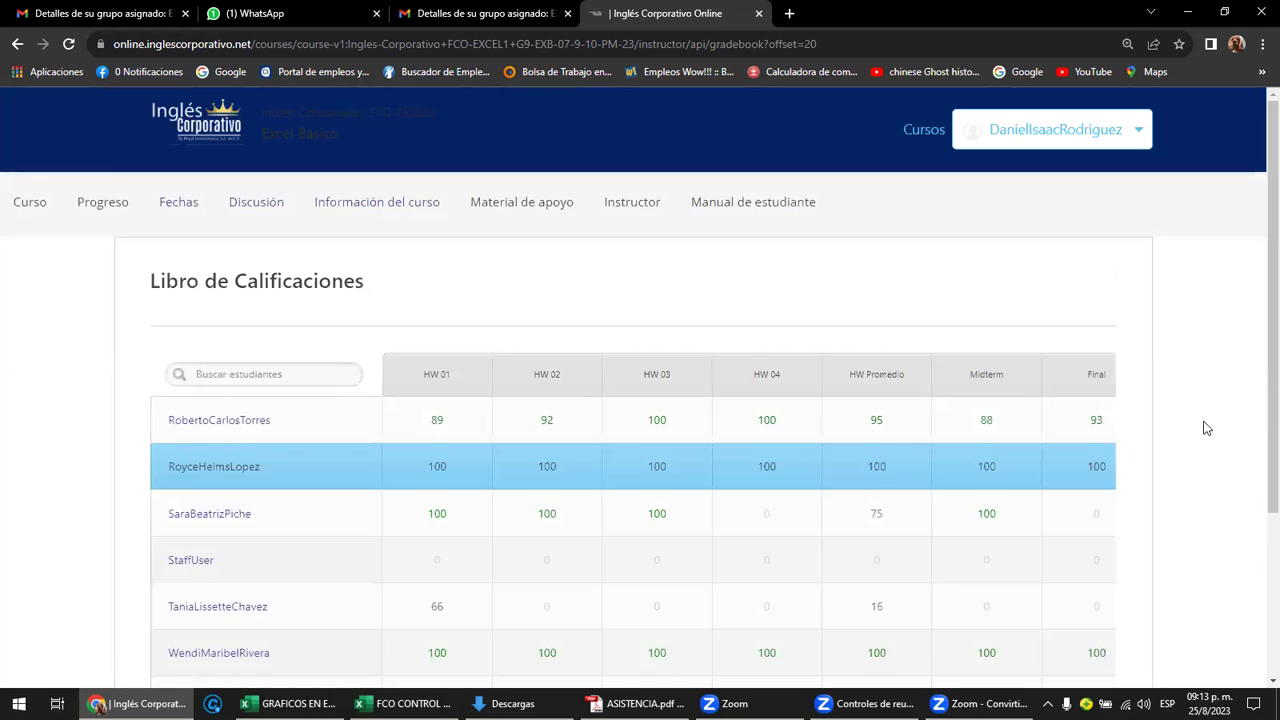
pyautogui.scroll(-2, 1206, 428)
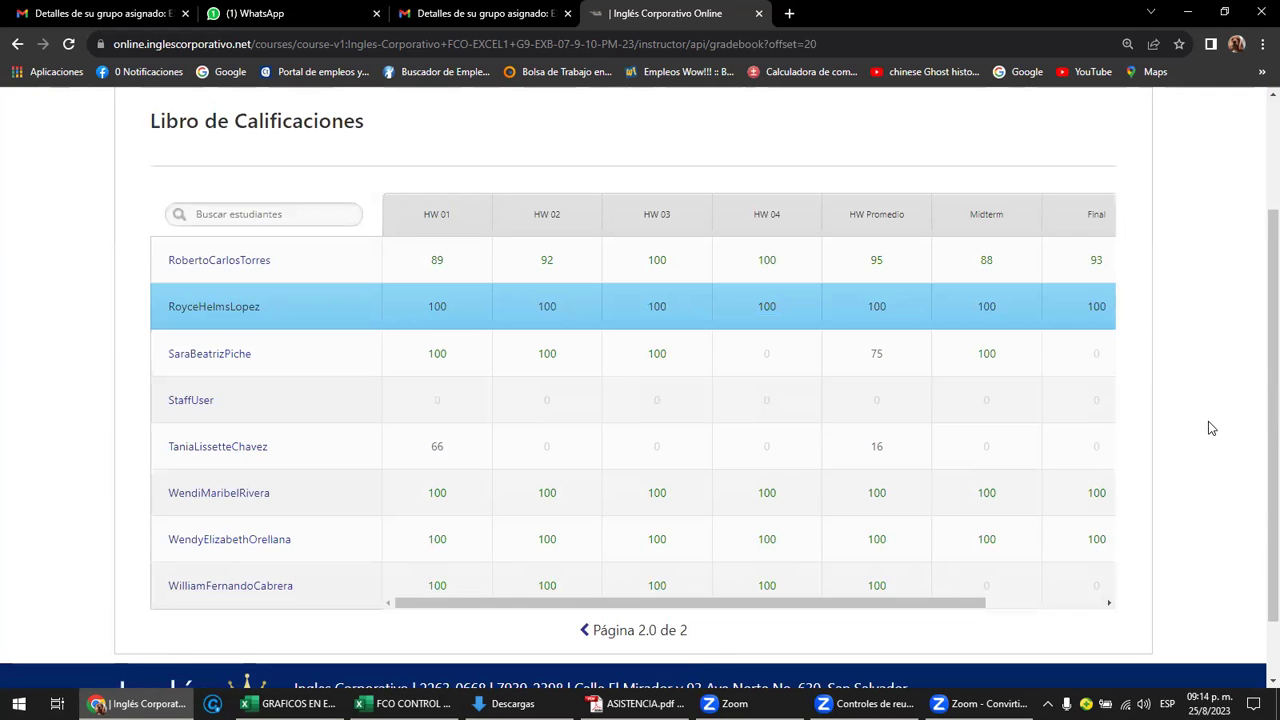
pyautogui.scroll(2, 1210, 421)
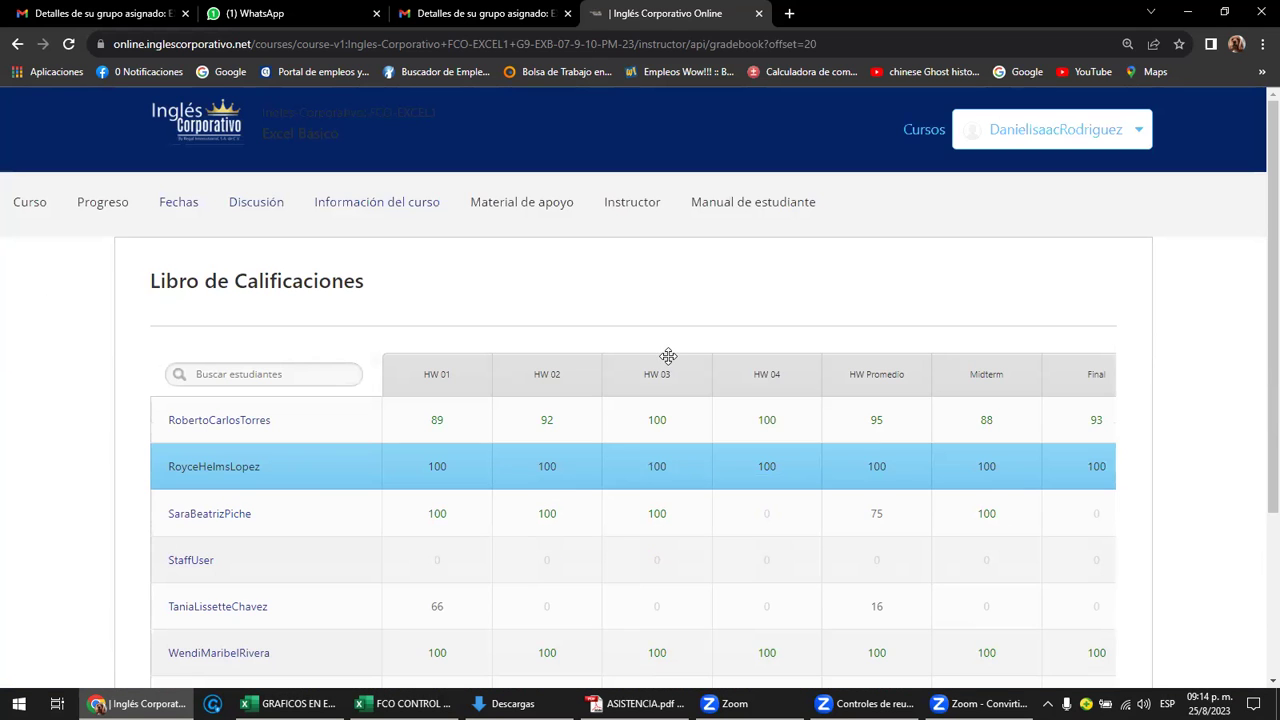
# Open the Sección 4 tables and charts homework from the course outline.
pyautogui.click(45, 211)
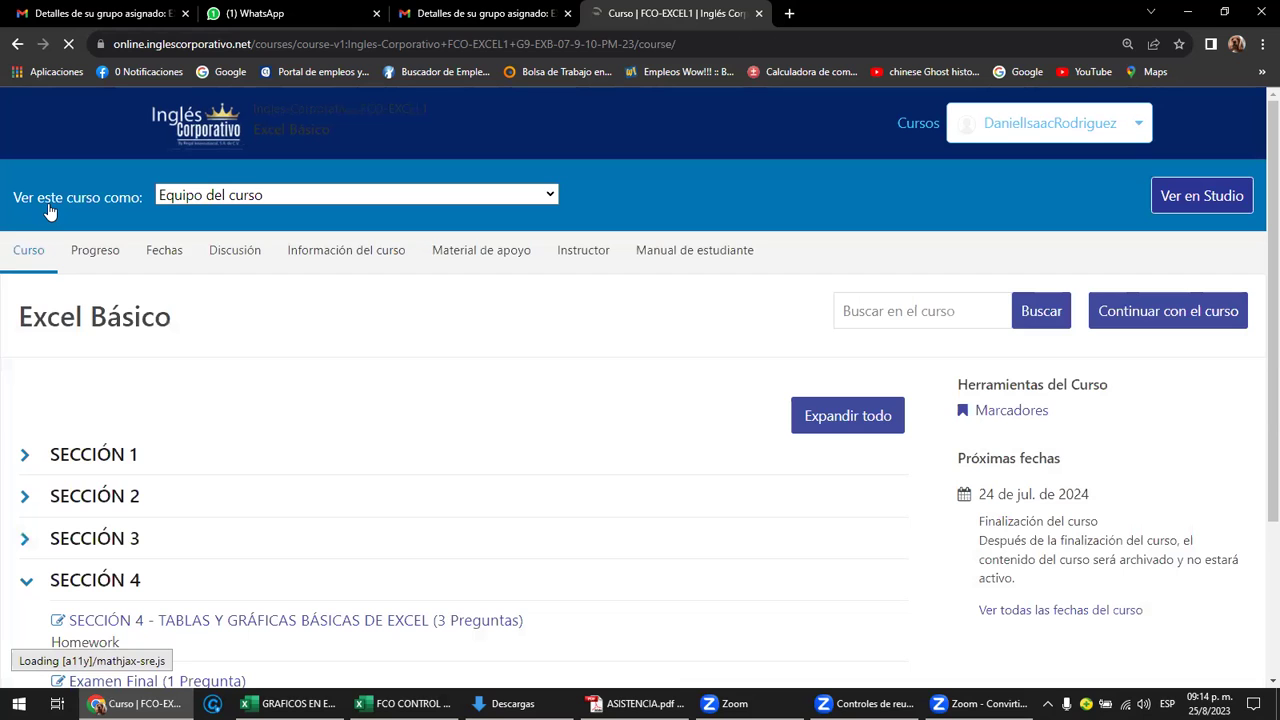
pyautogui.scroll(-3, 265, 440)
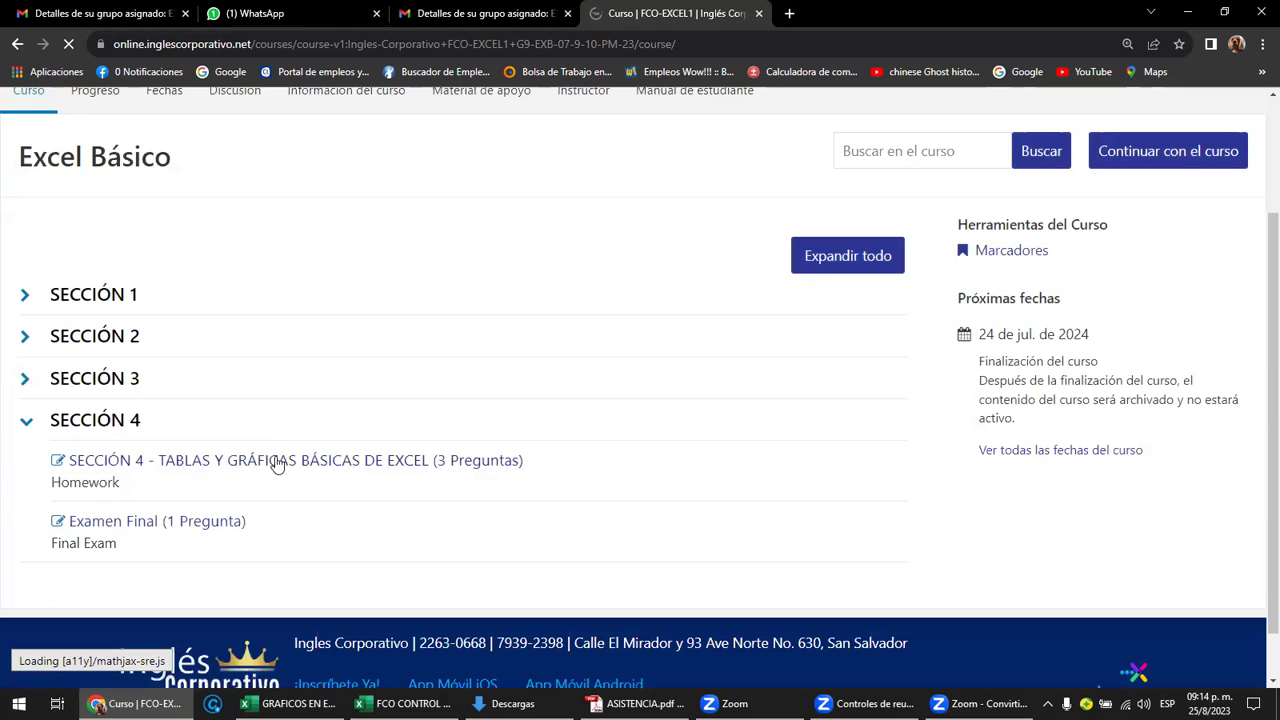
pyautogui.click(258, 470)
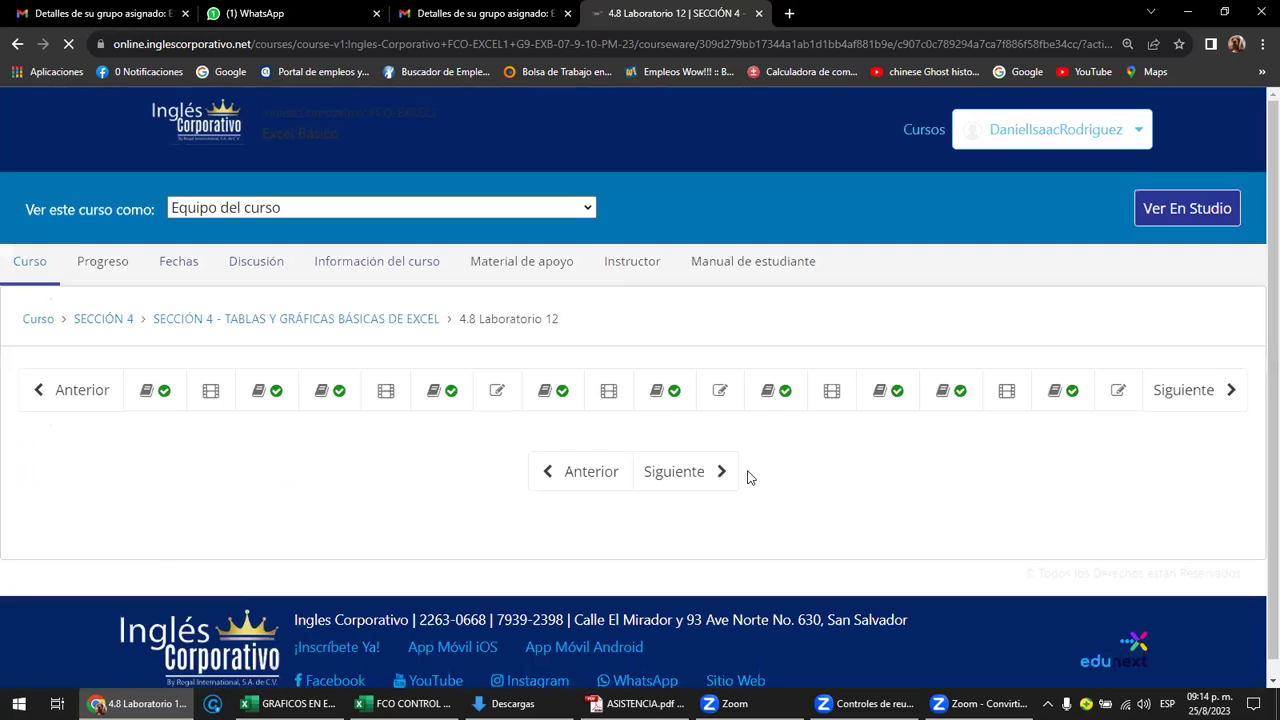
# Step back to lesson 4.7 Graficas básicas parte 2, then select cells E4:E8 in Excel.
pyautogui.click(72, 401)
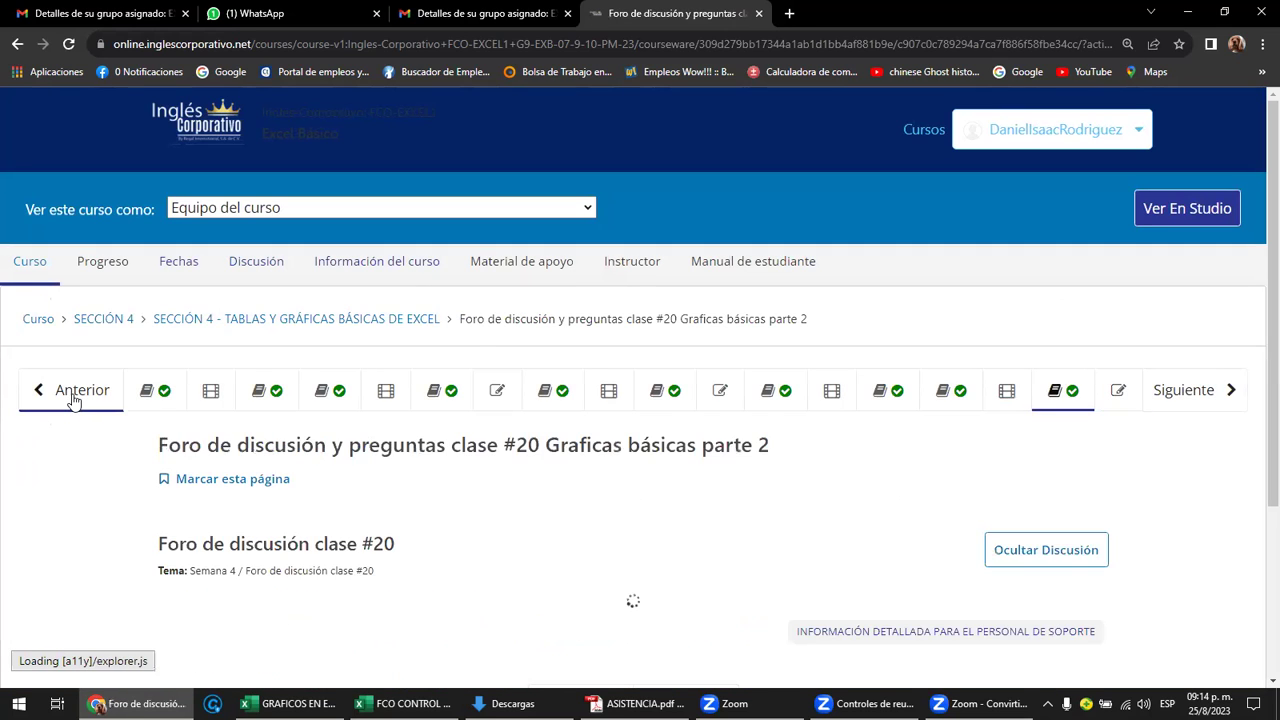
pyautogui.click(72, 401)
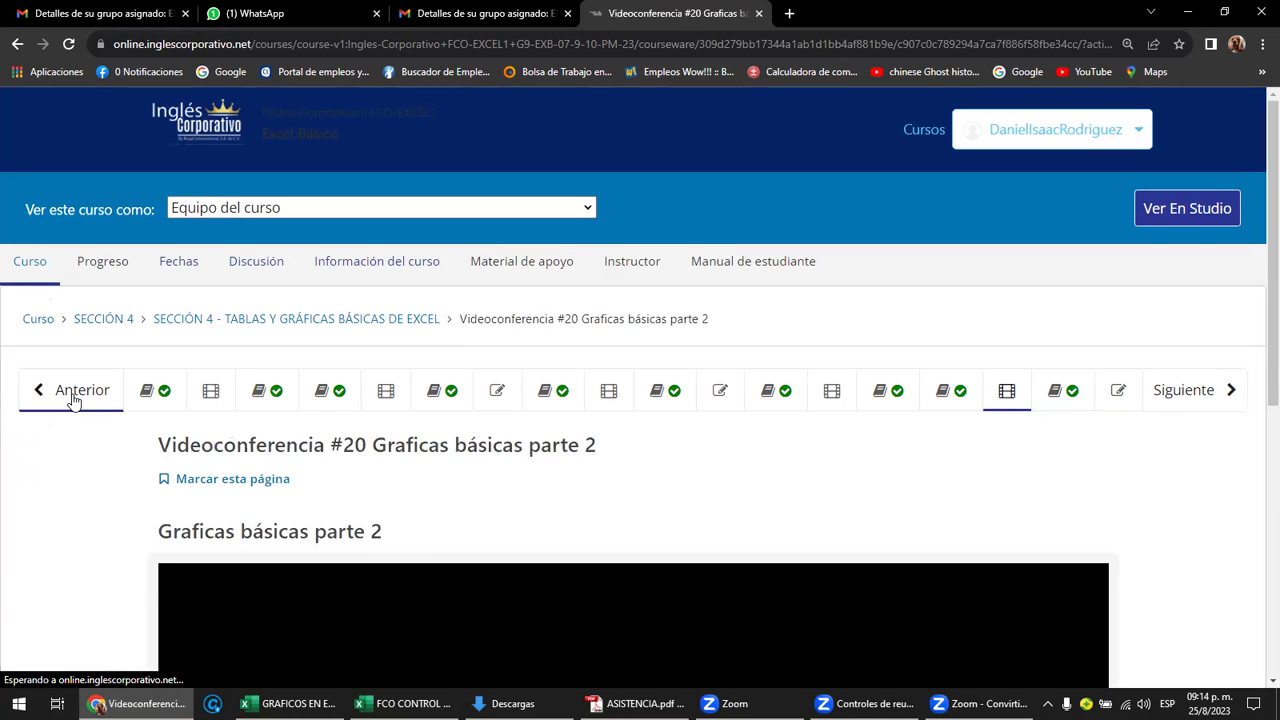
pyautogui.click(72, 401)
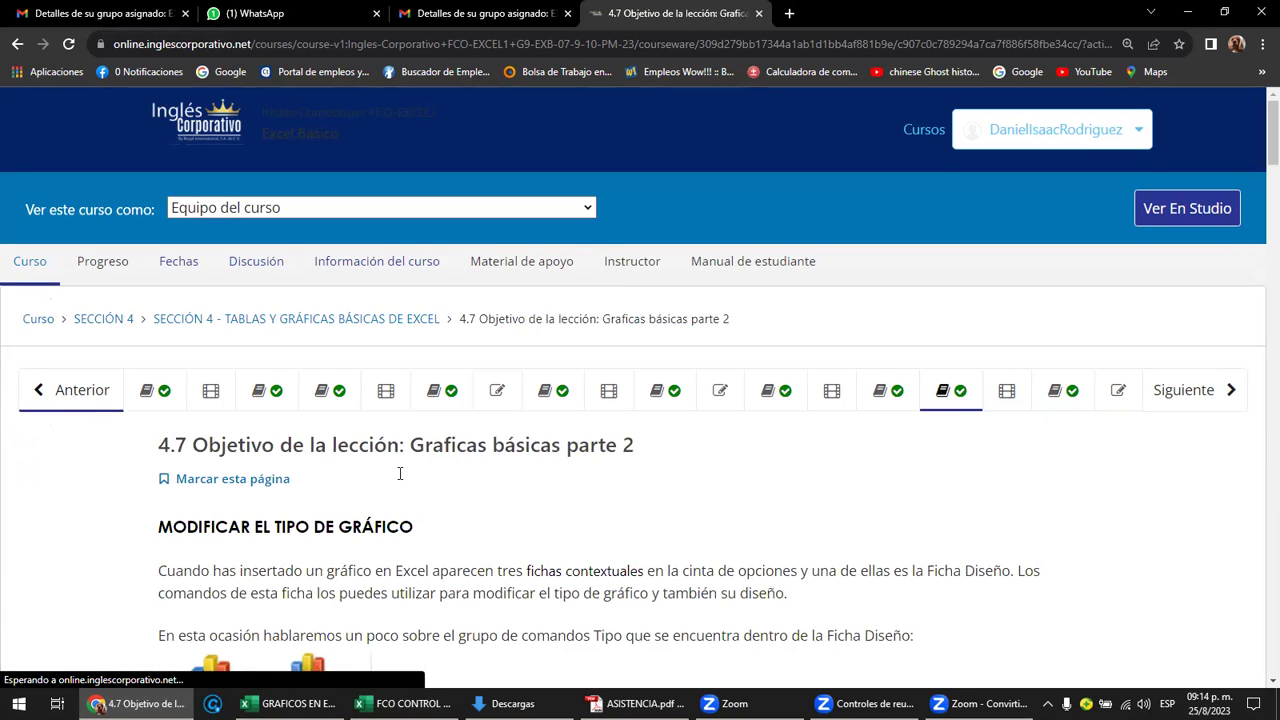
pyautogui.scroll(-2, 608, 467)
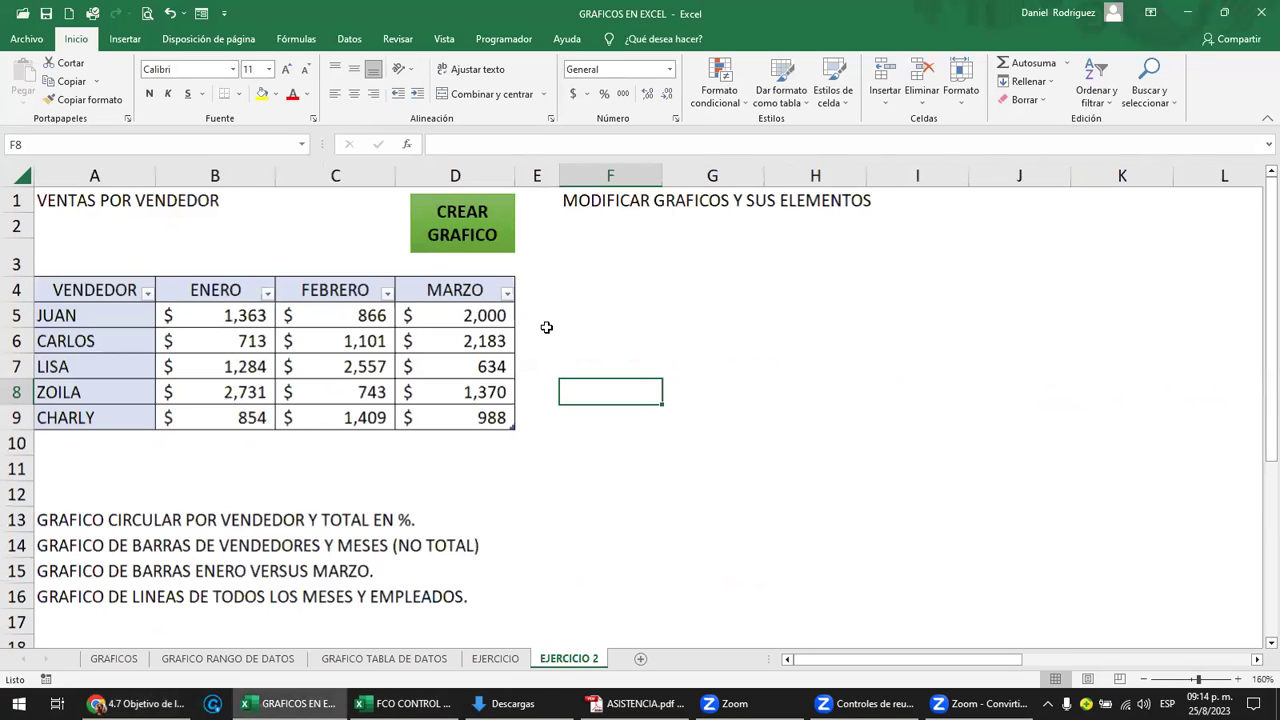
pyautogui.keyDown('ctrl'); pyautogui.scroll(2, 541, 290); pyautogui.keyUp('ctrl')
pyautogui.moveTo(541, 290); pyautogui.dragTo(553, 392)
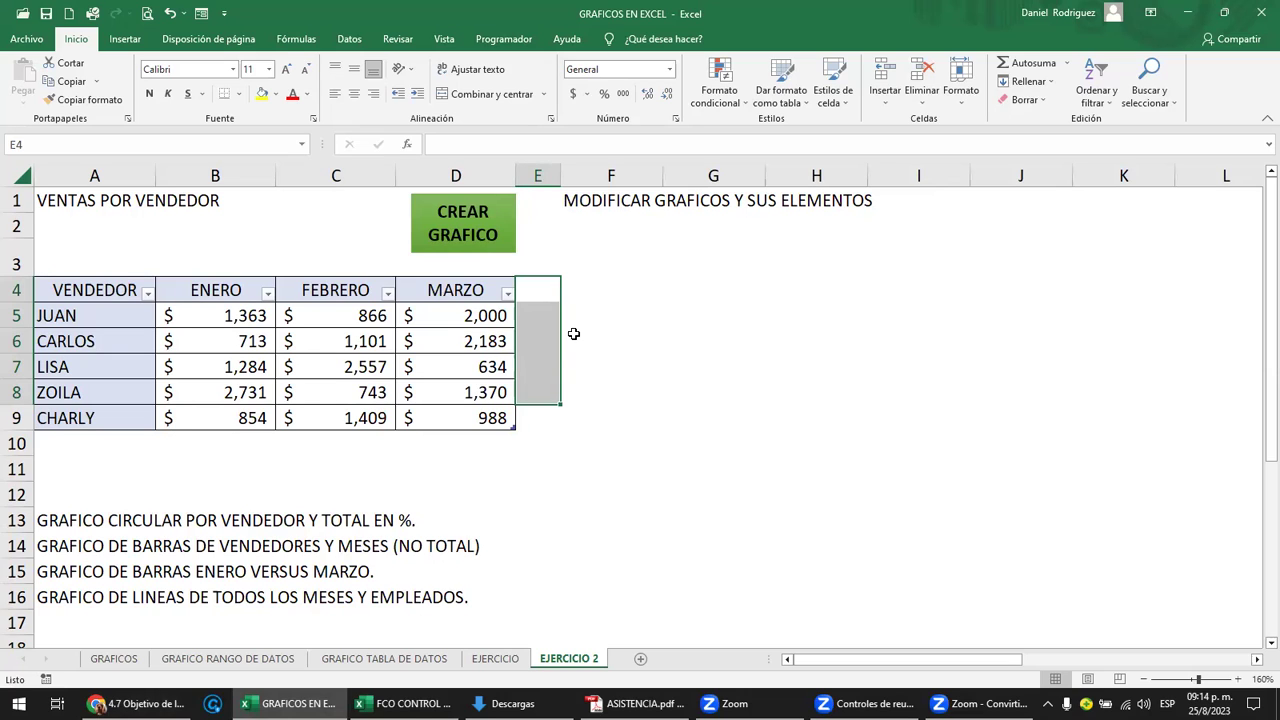
# Widen the CREAR GRAFICO text box and move it left over columns C–D.
pyautogui.click(640, 330)
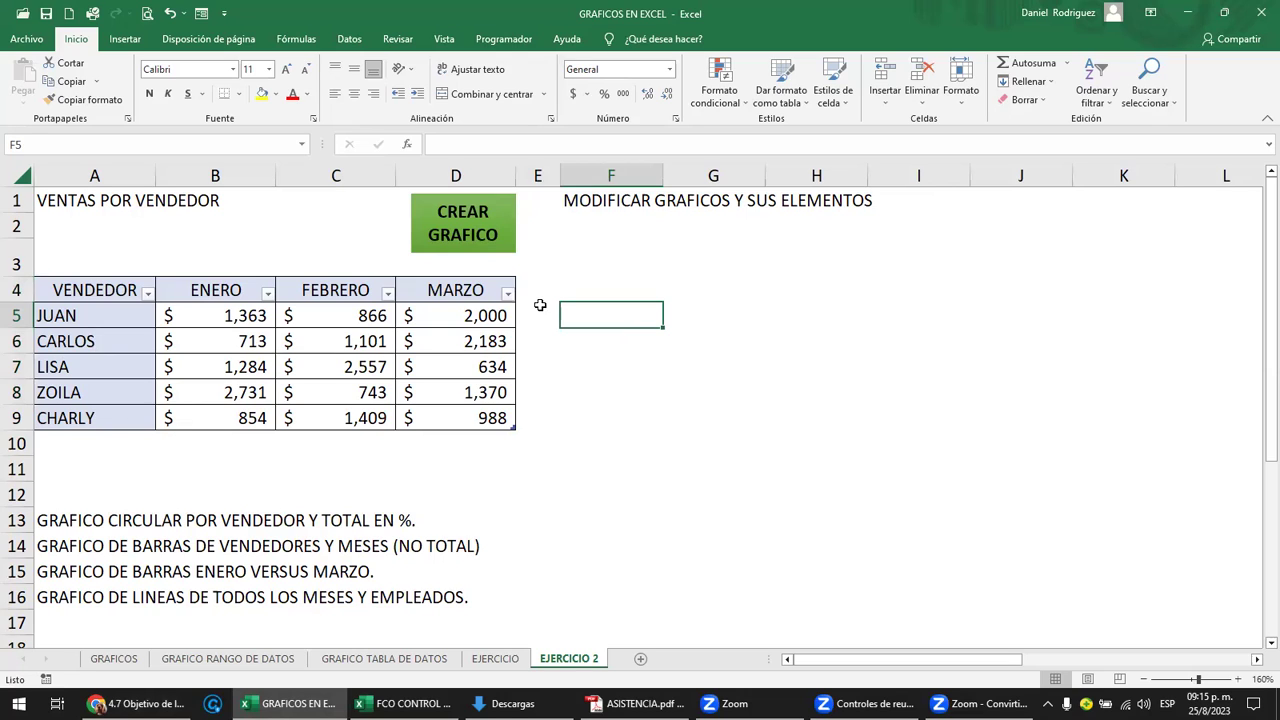
pyautogui.click(535, 301)
pyautogui.moveTo(535, 301); pyautogui.dragTo(538, 293)
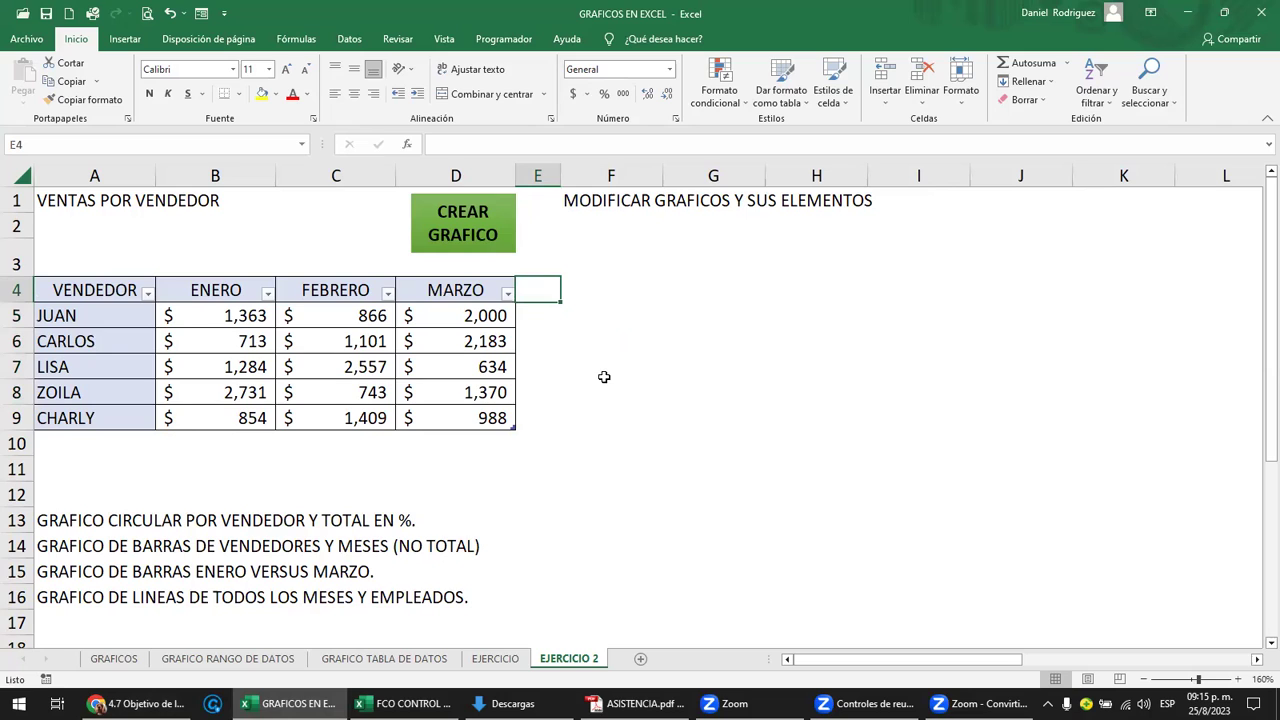
pyautogui.click(512, 232)
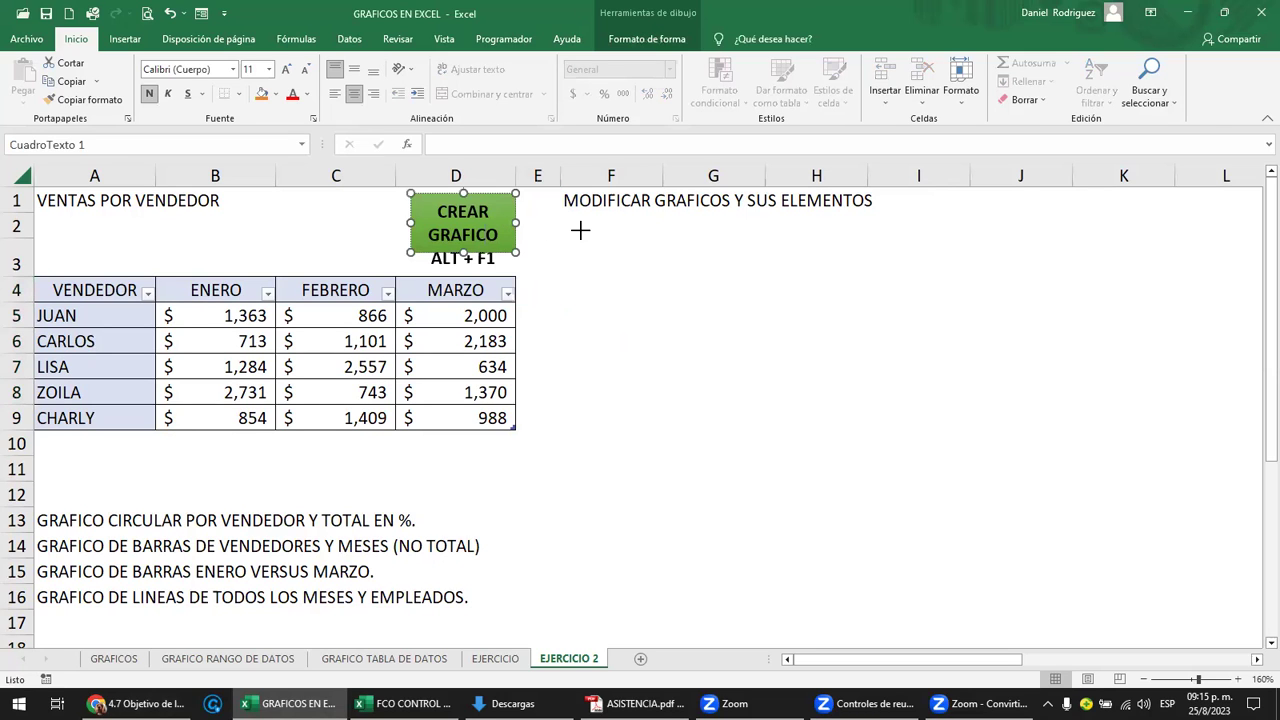
pyautogui.moveTo(546, 227); pyautogui.dragTo(581, 227)
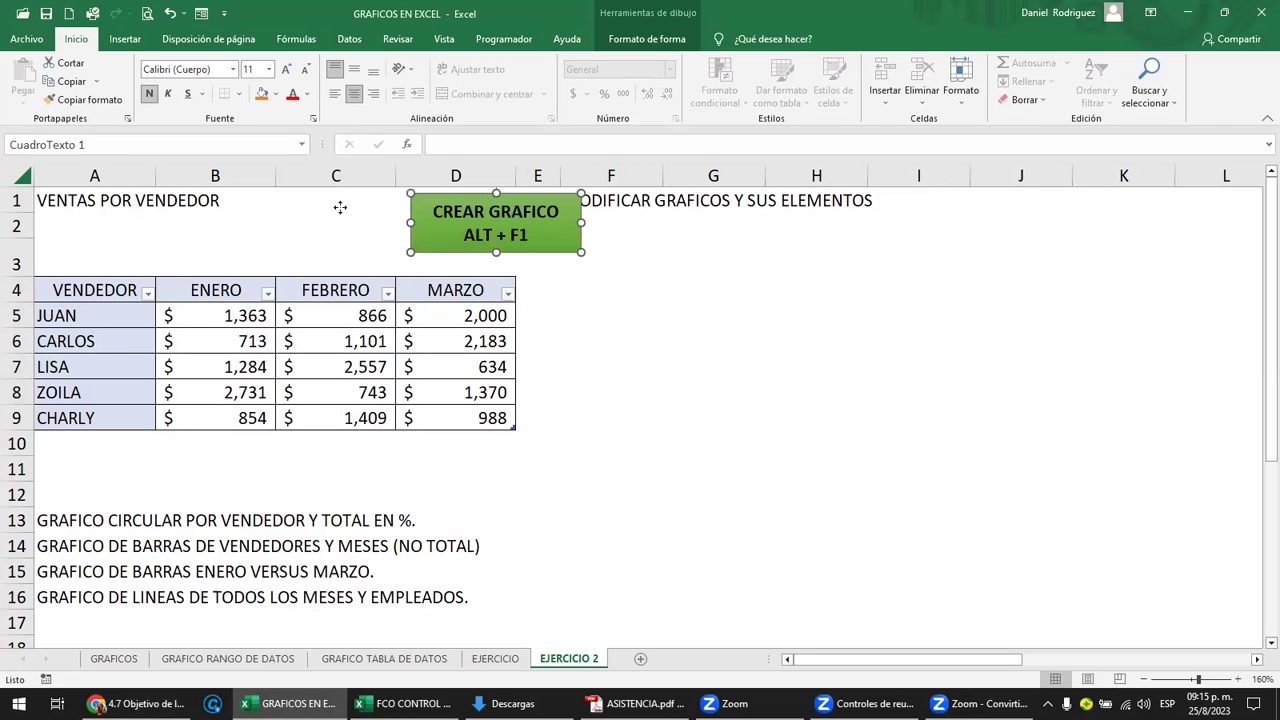
pyautogui.moveTo(383, 215); pyautogui.dragTo(333, 215)
pyautogui.click(544, 307)
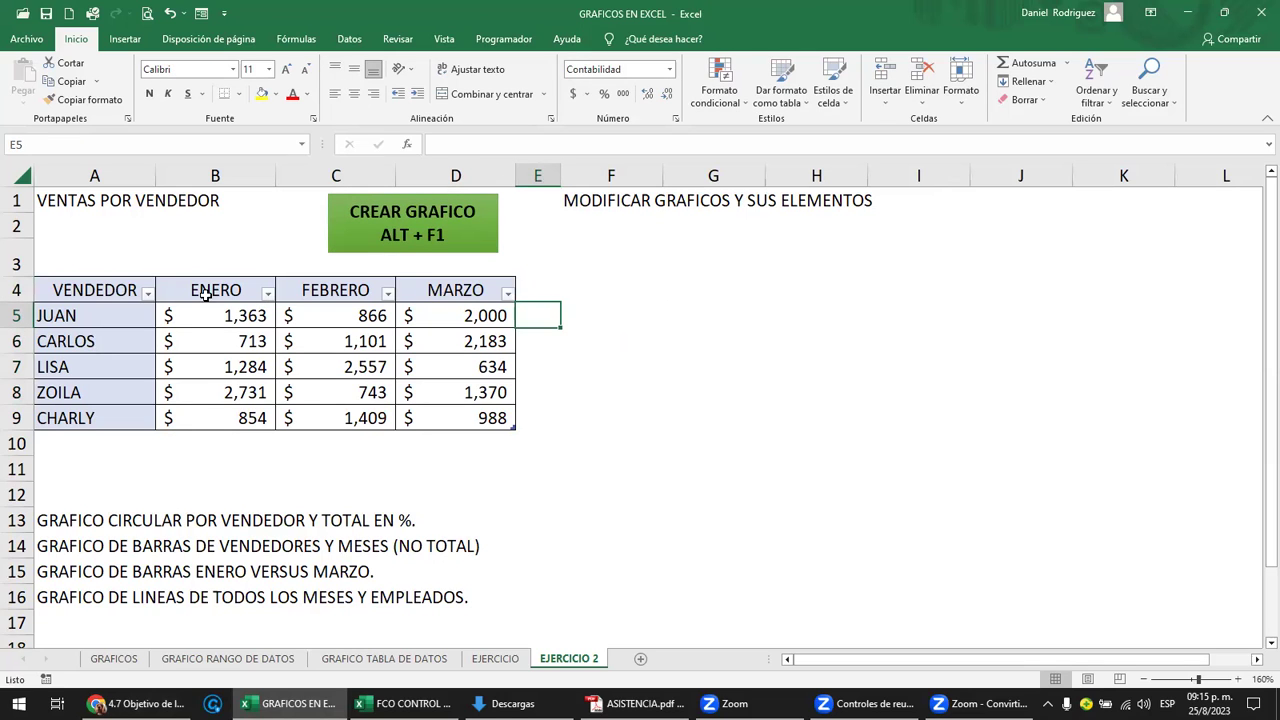
# Insert a default clustered column chart of the sales table with Alt+F1.
pyautogui.click(238, 296)
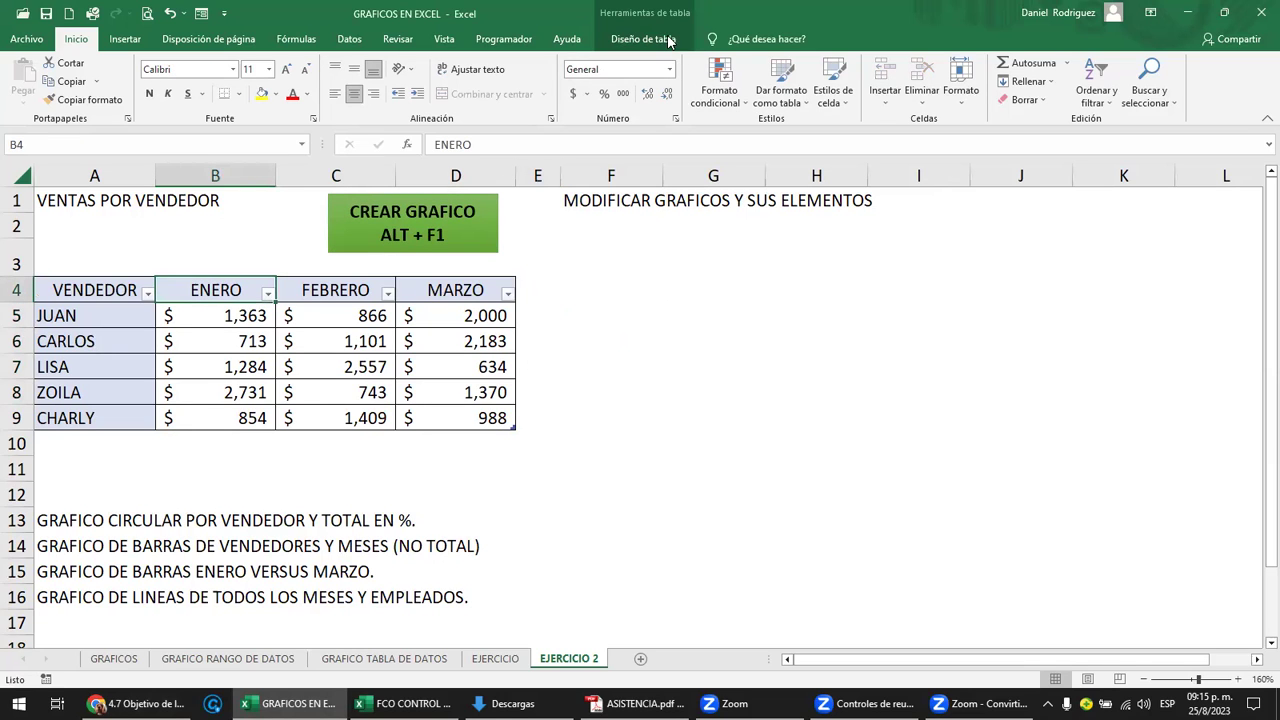
pyautogui.click(86, 442)
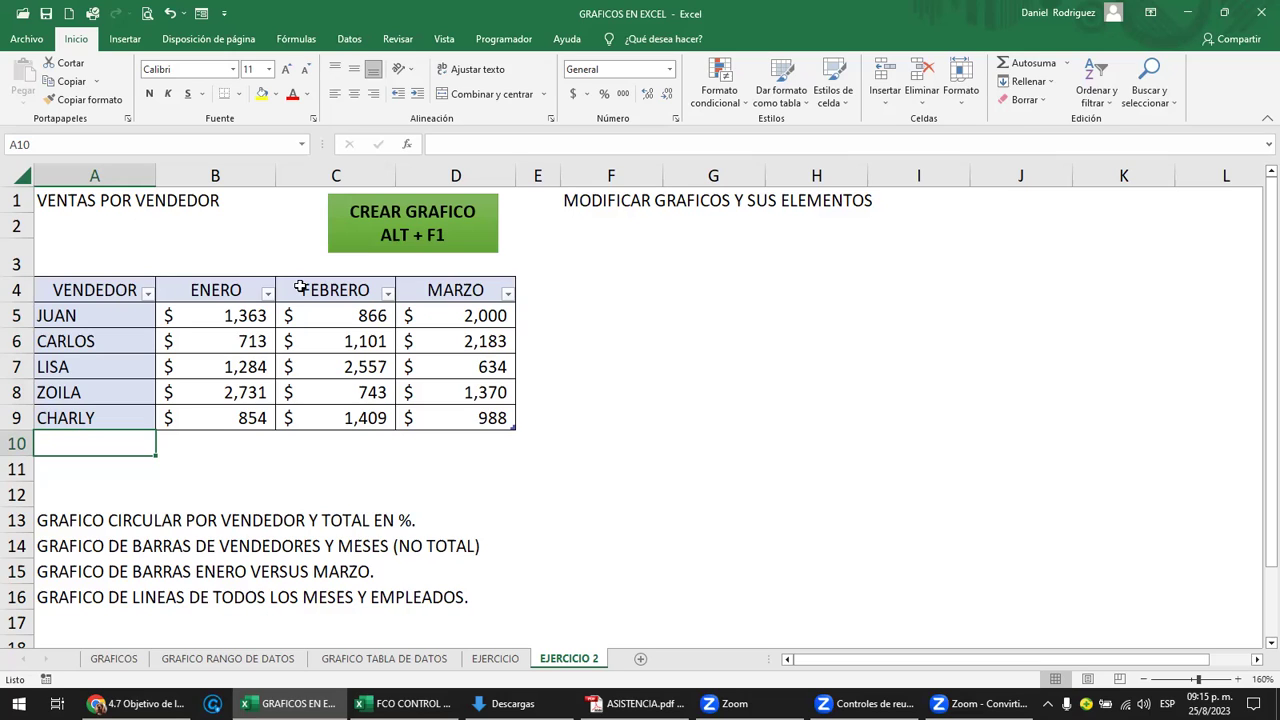
pyautogui.click(440, 393)
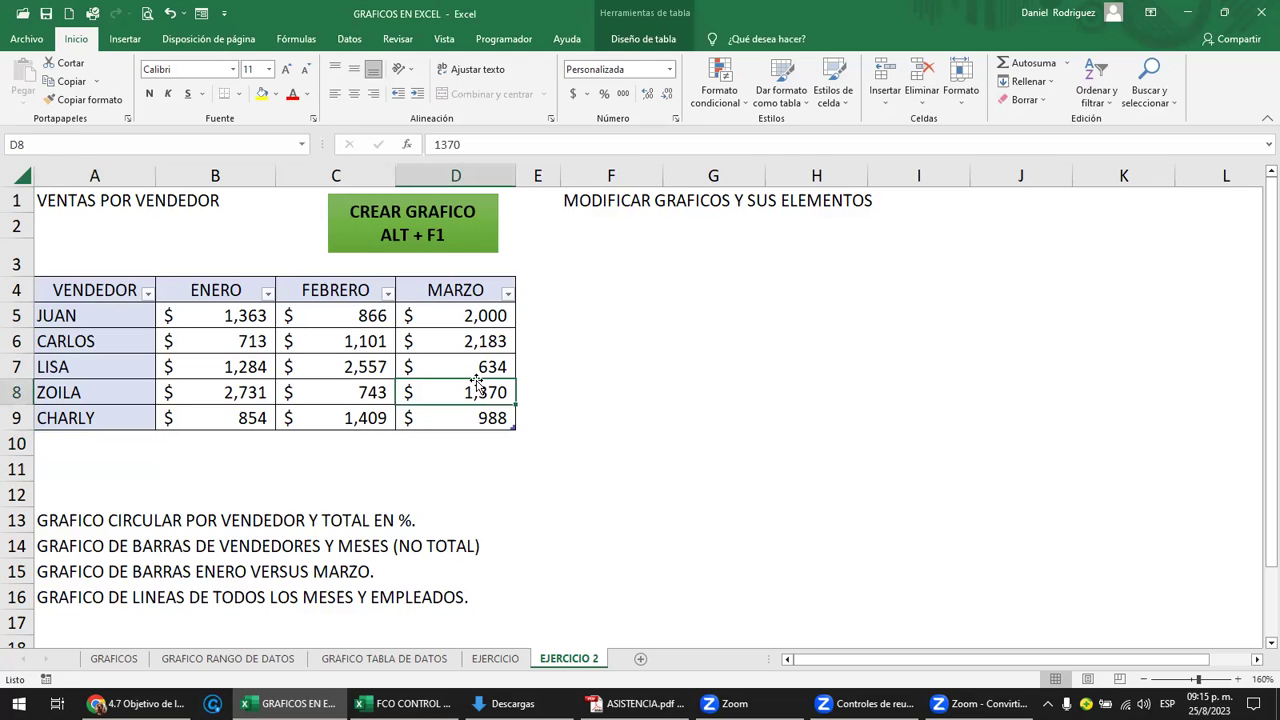
pyautogui.hotkey('alt', 'F1')
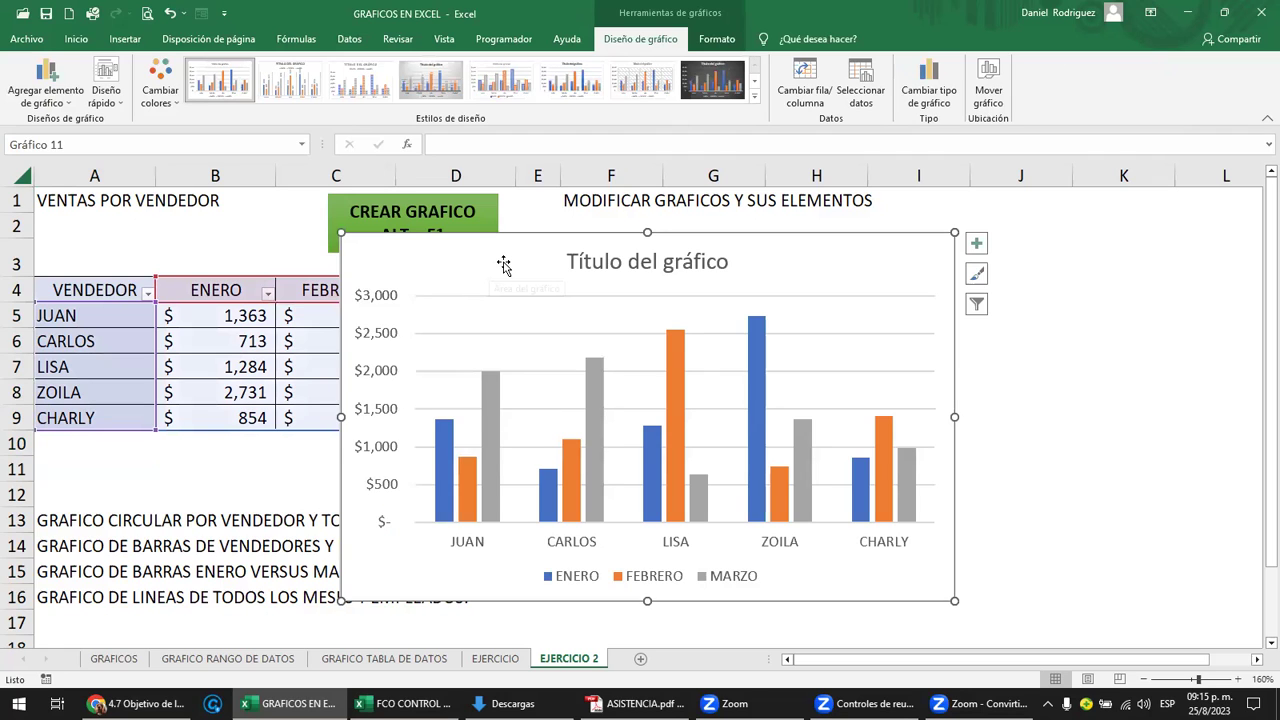
# Drag the sales chart to the right of the table, over columns F–K.
pyautogui.moveTo(503, 264); pyautogui.dragTo(716, 270)
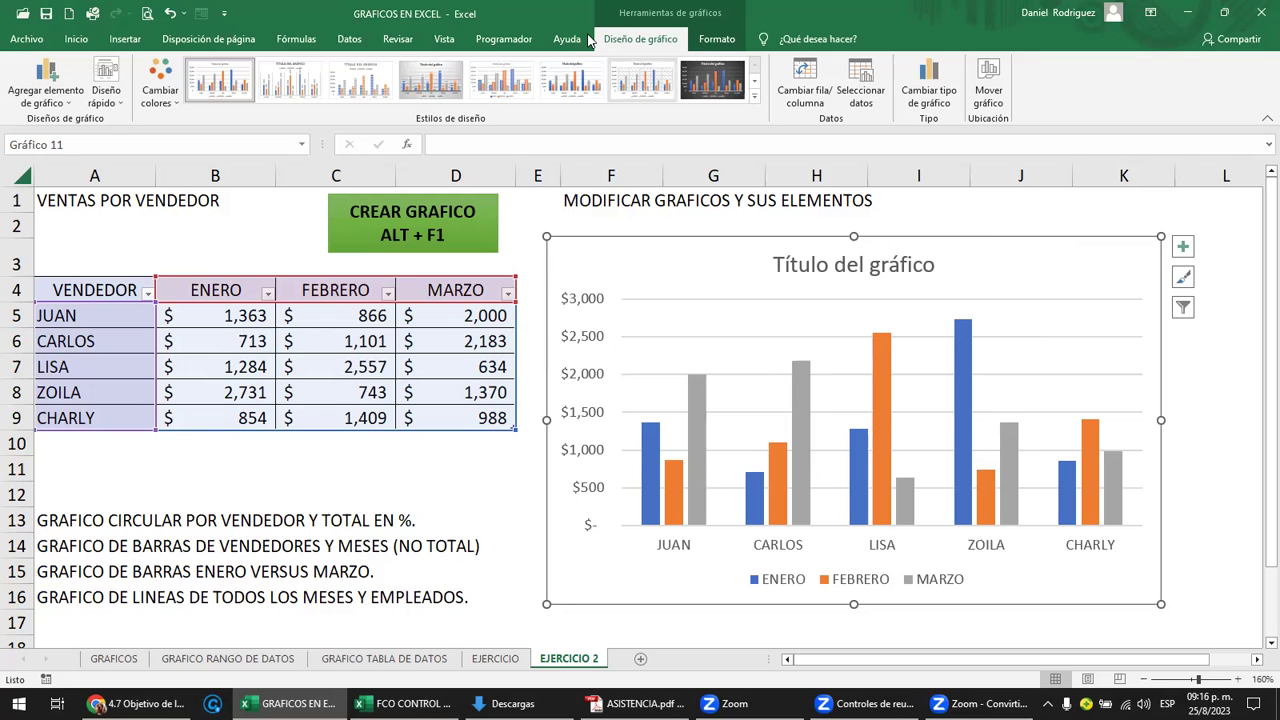
# Request Recommended Charts for the sales table, selecting cell D4 after the select-data warning.
pyautogui.click(521, 261)
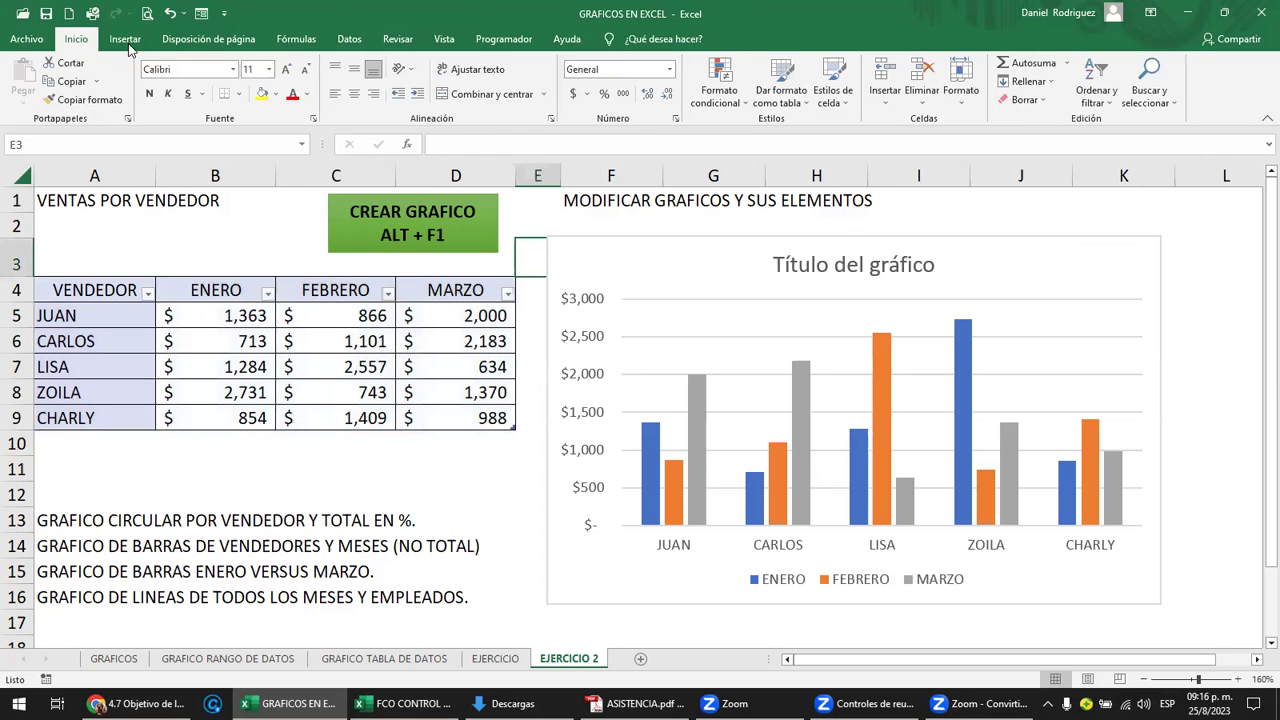
pyautogui.click(125, 39)
pyautogui.click(568, 92)
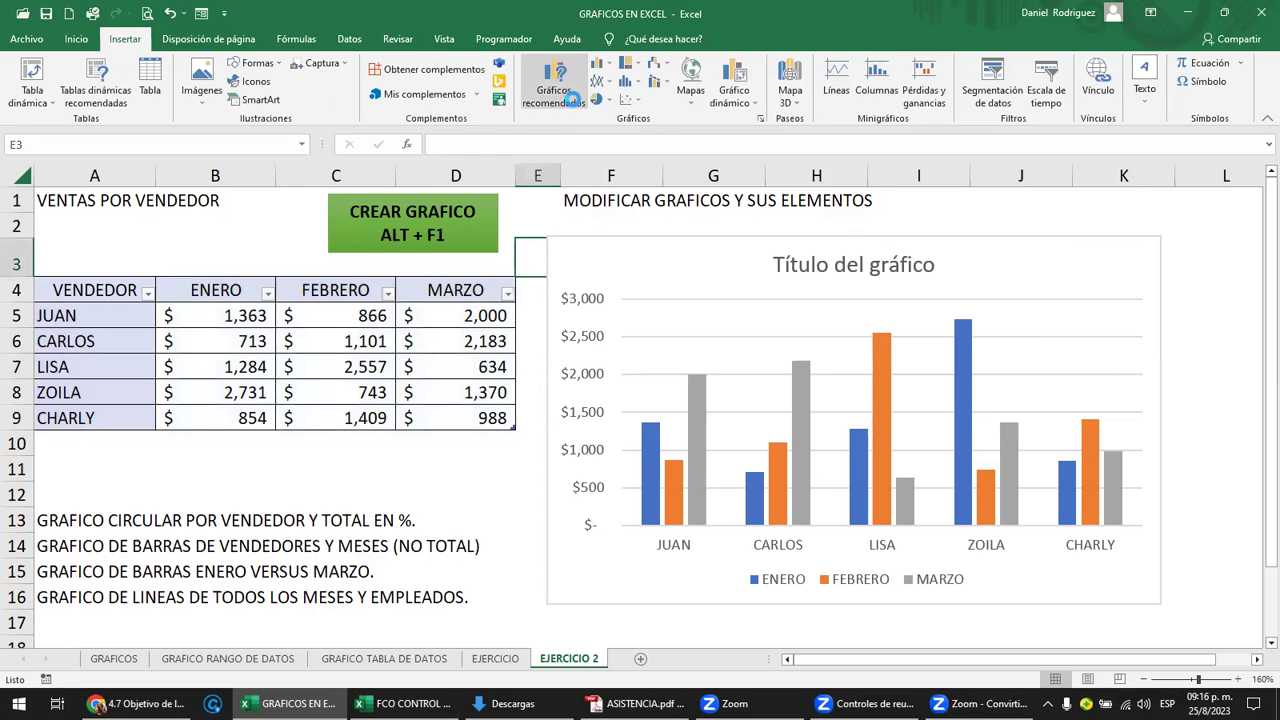
pyautogui.click(660, 400)
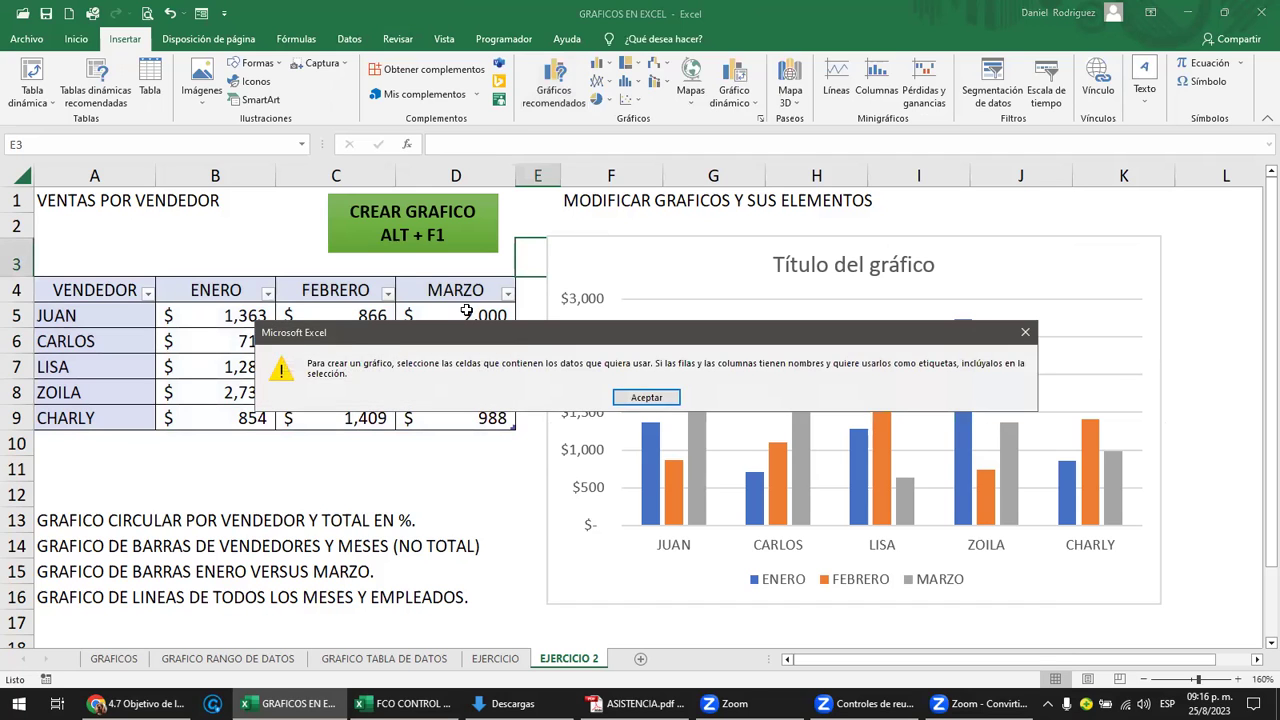
pyautogui.click(455, 290)
pyautogui.click(555, 92)
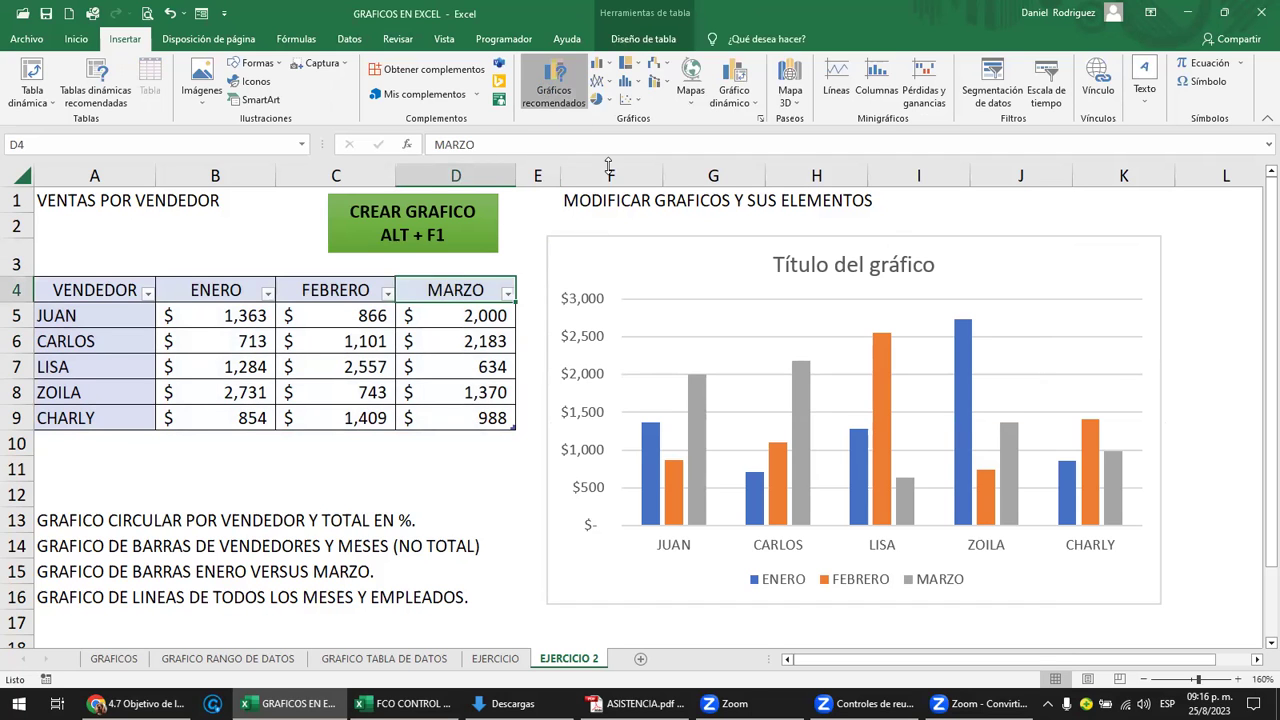
# Browse bar and column types in All Charts, cancel, then delete the existing chart.
pyautogui.click(548, 143)
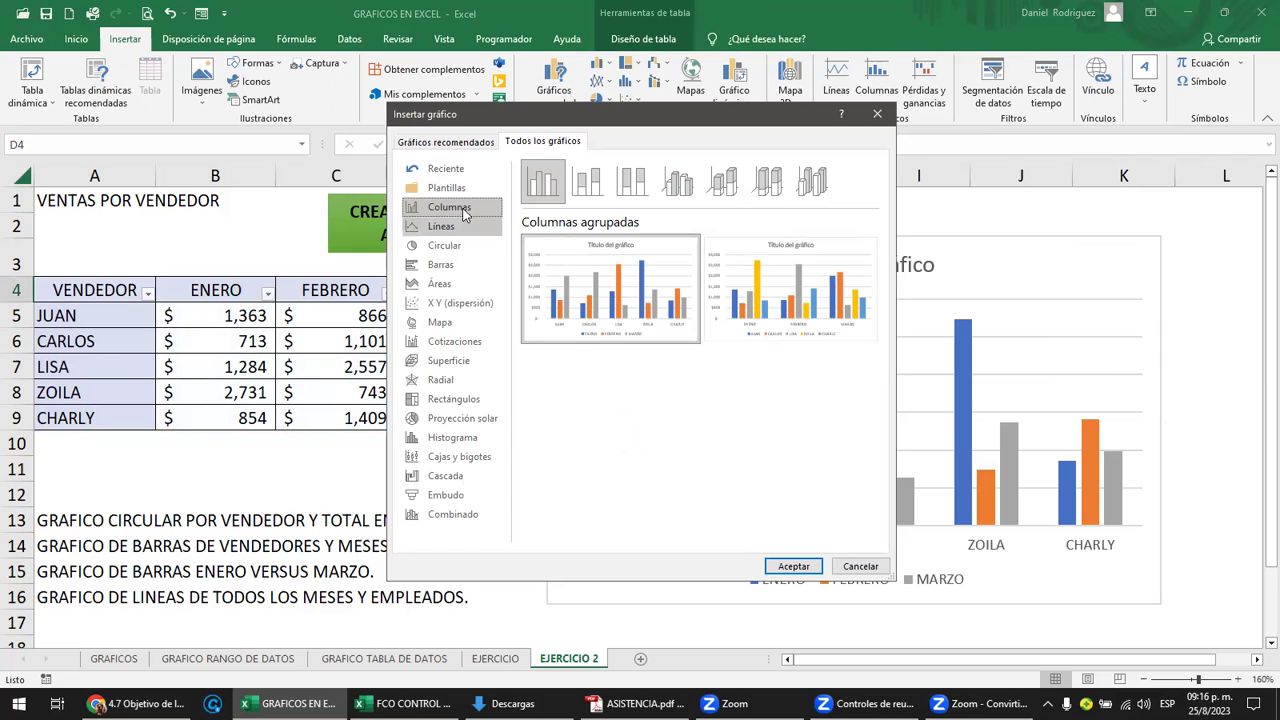
pyautogui.click(432, 268)
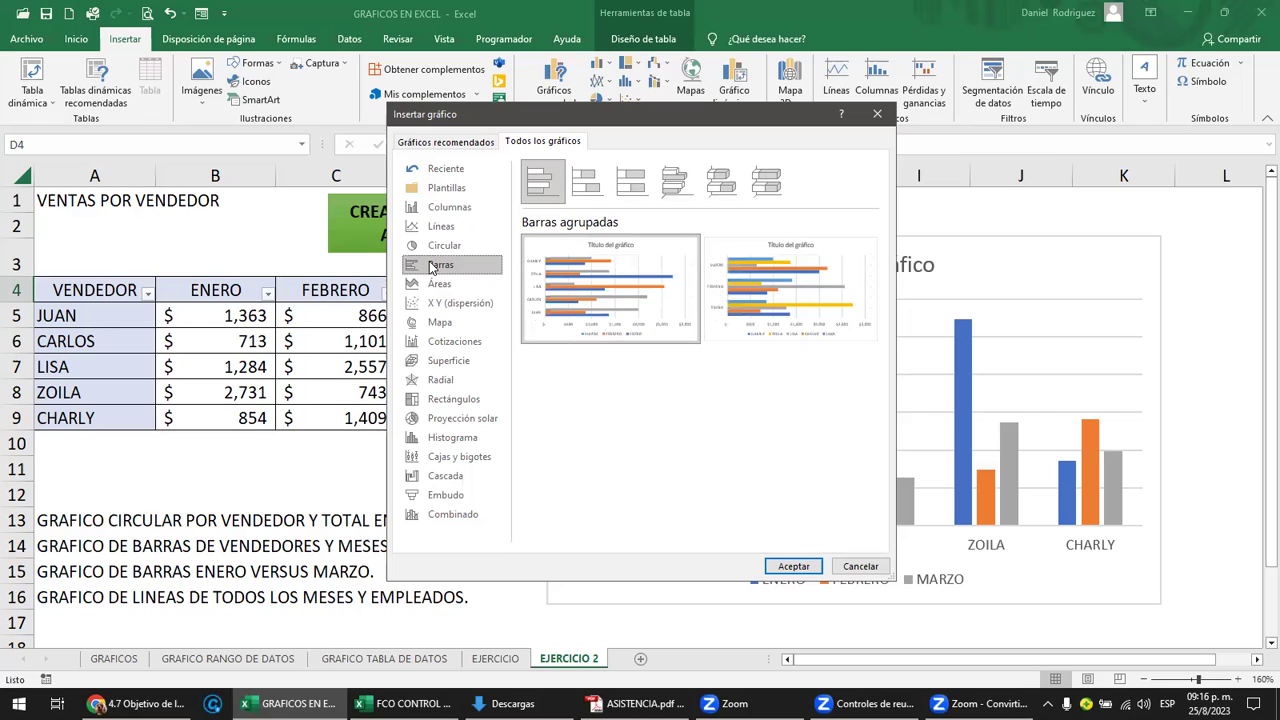
pyautogui.click(452, 210)
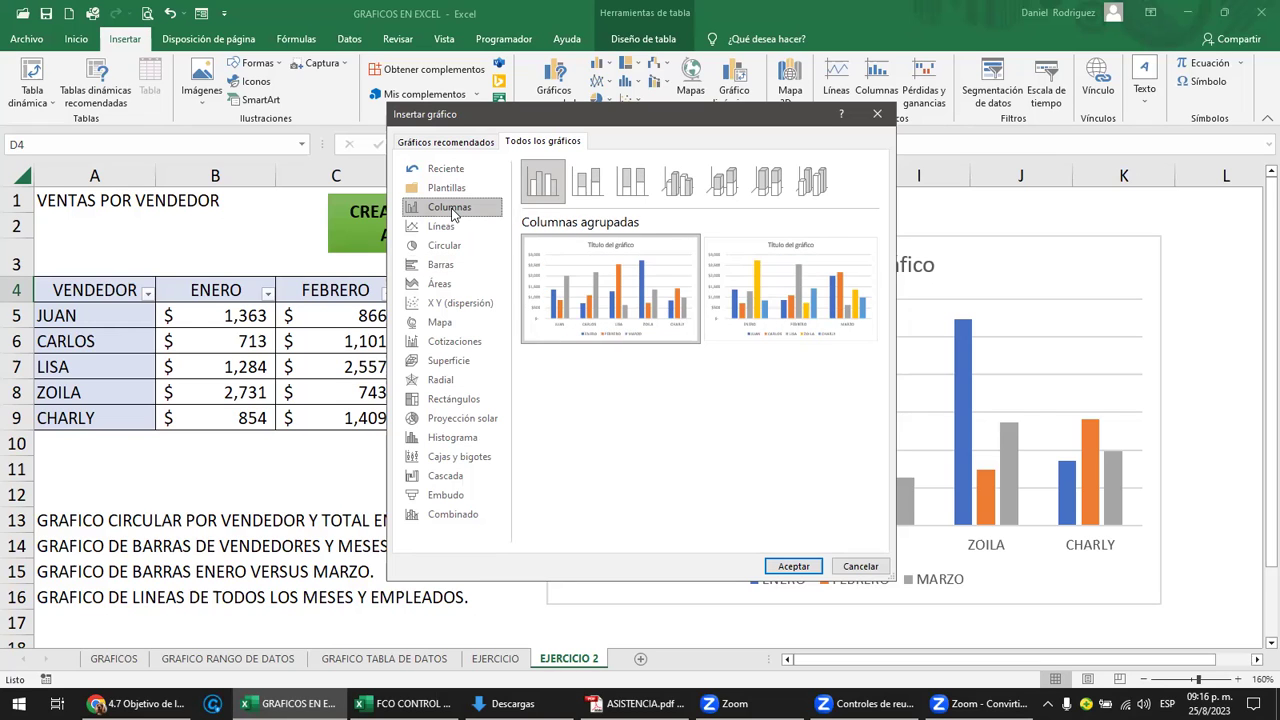
pyautogui.click(450, 268)
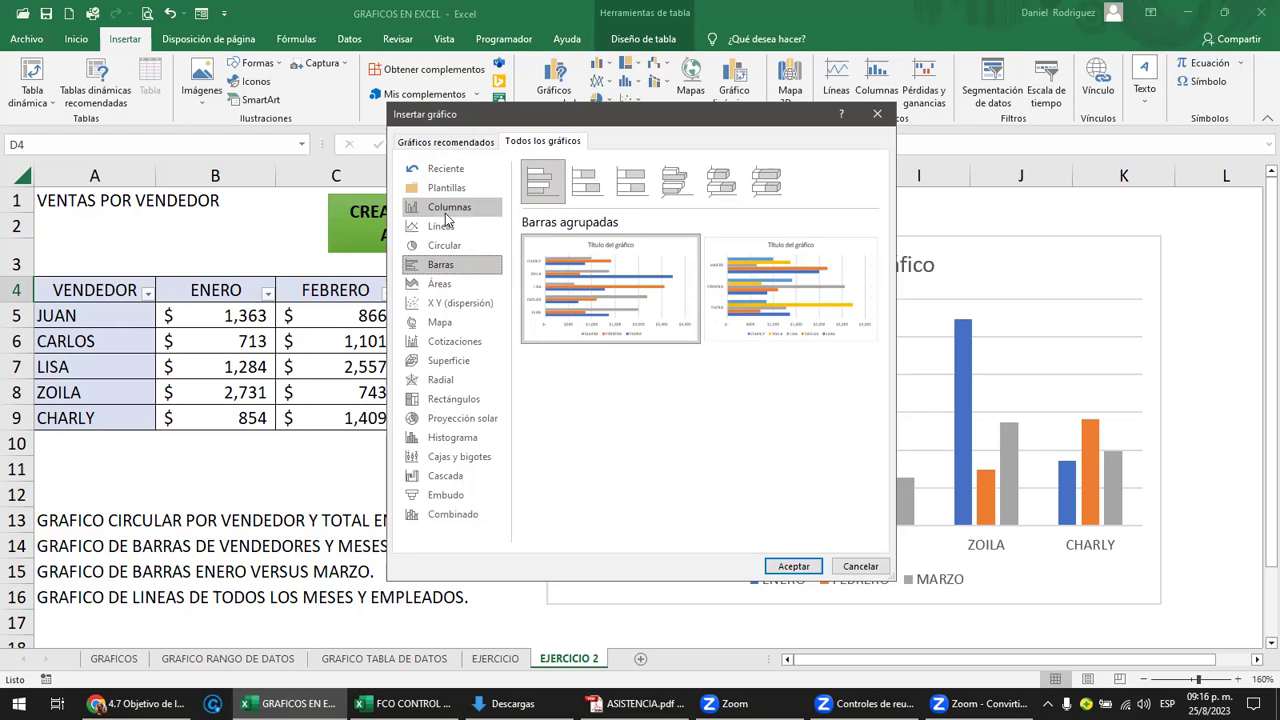
pyautogui.click(448, 209)
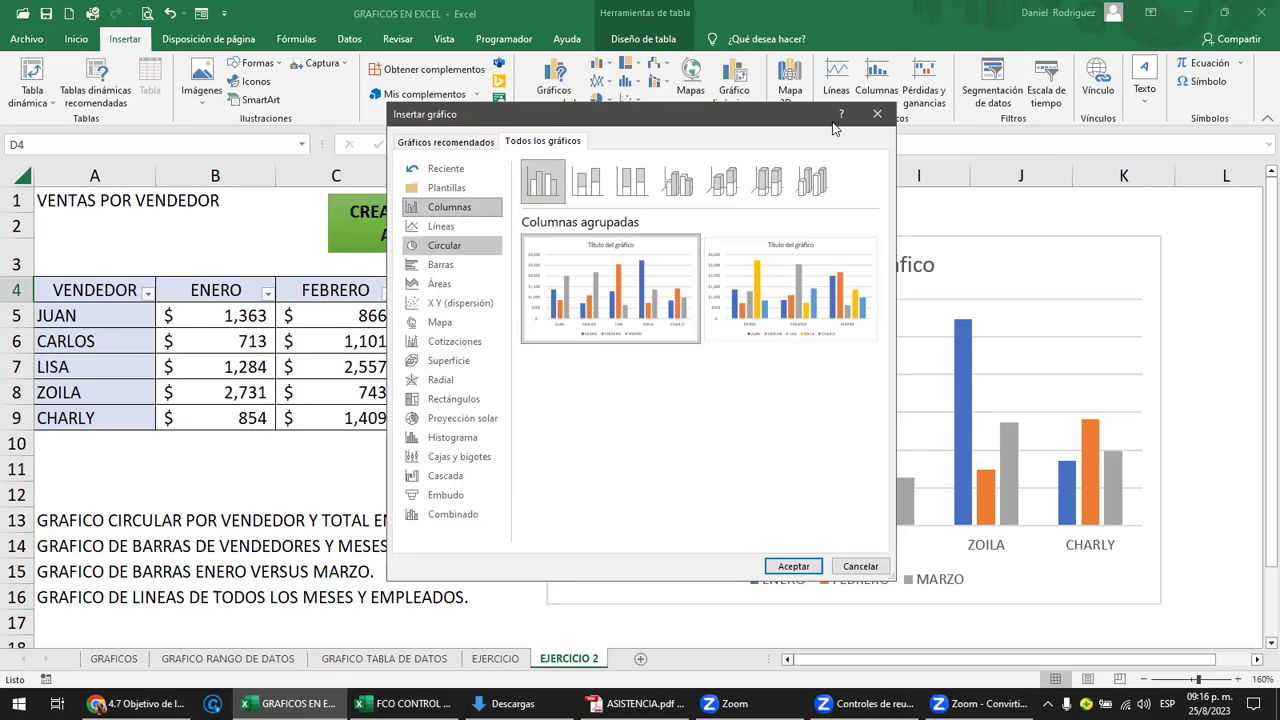
pyautogui.press('Escape')
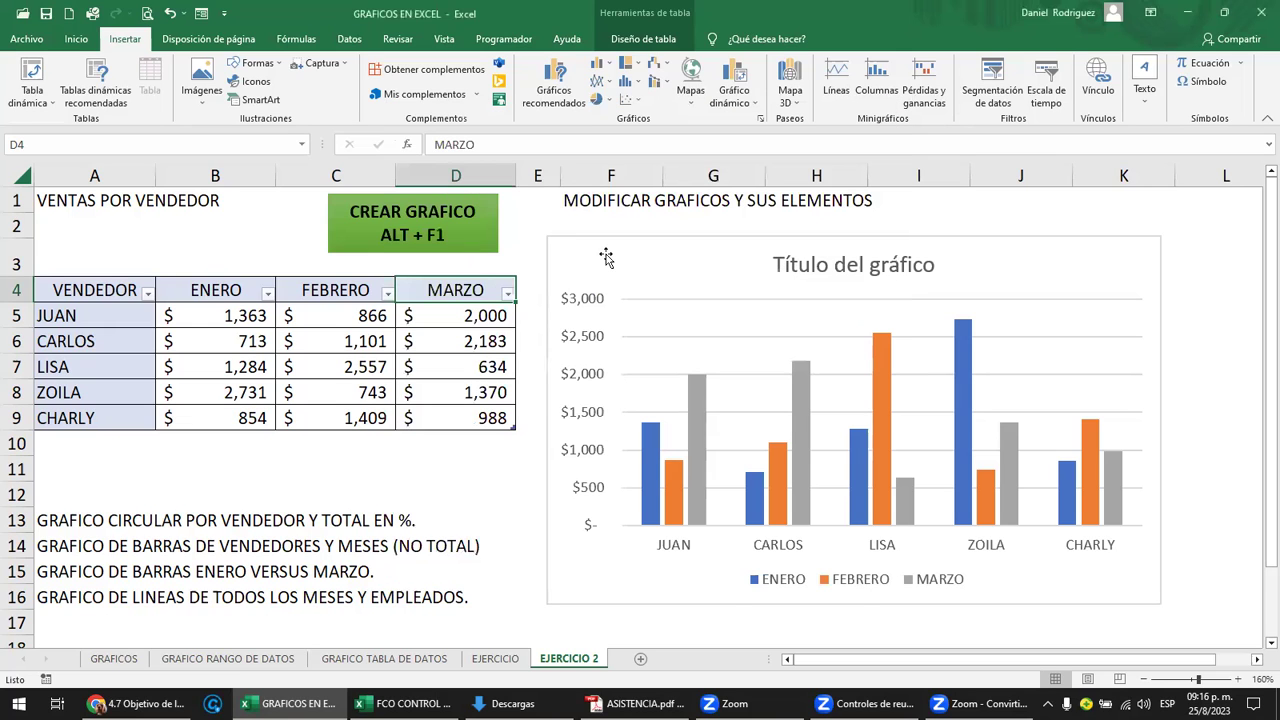
pyautogui.click(607, 254)
pyautogui.press('Delete')
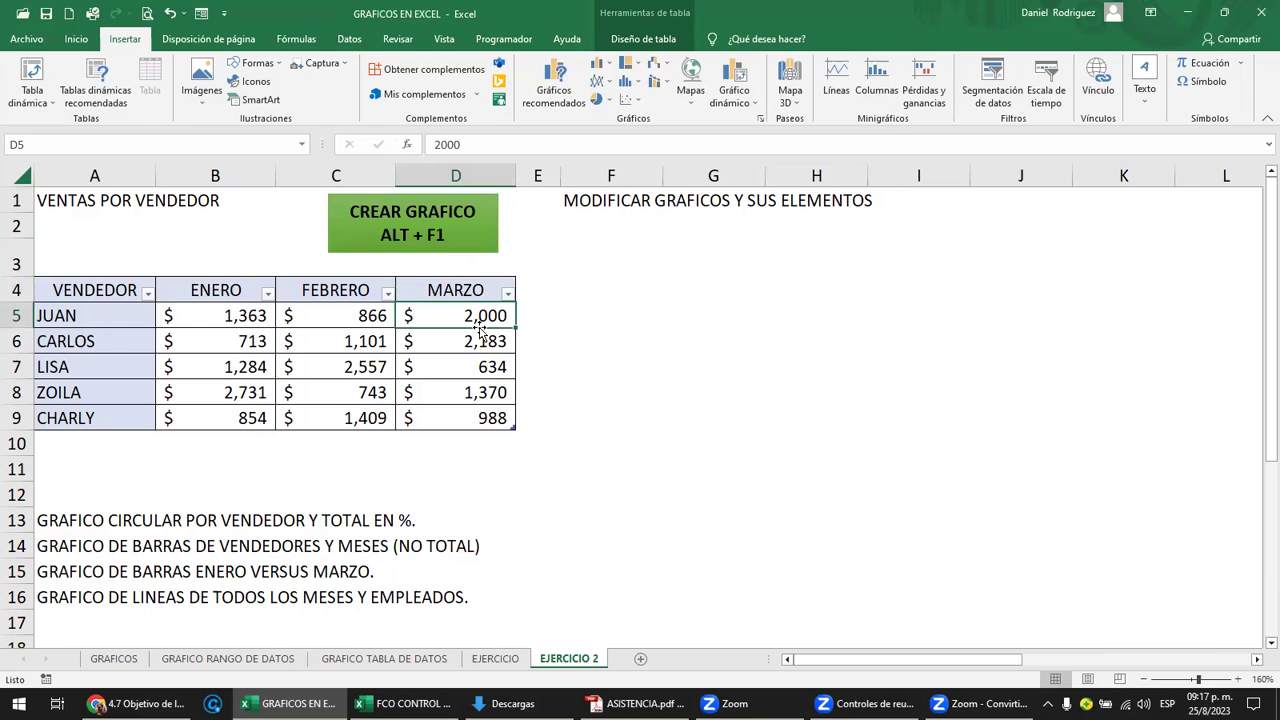
# Insert a default chart with Alt+F1, move it beside the table, and extend its data through MARZO.
pyautogui.hotkey('alt', 'F1')
pyautogui.moveTo(531, 252)
pyautogui.mouseDown()
pyautogui.moveTo(737, 250)
pyautogui.moveTo(730, 234)
pyautogui.mouseUp()
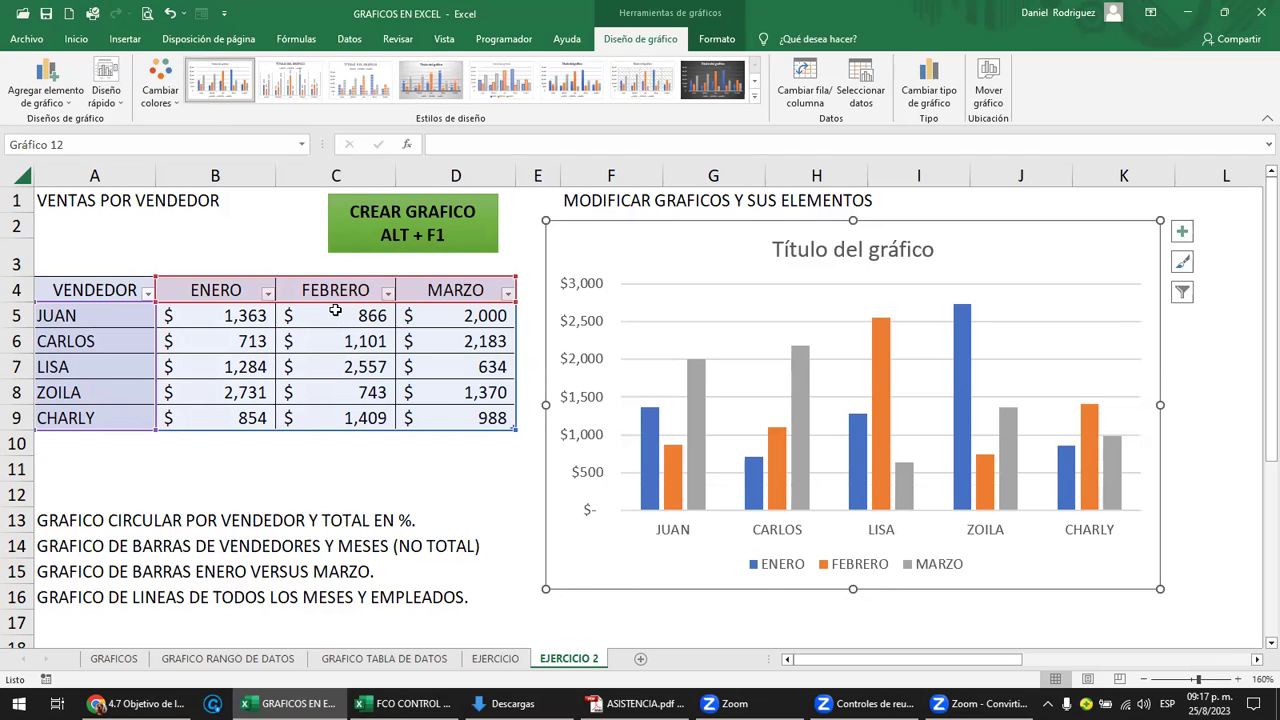
pyautogui.moveTo(511, 428); pyautogui.dragTo(427, 414)
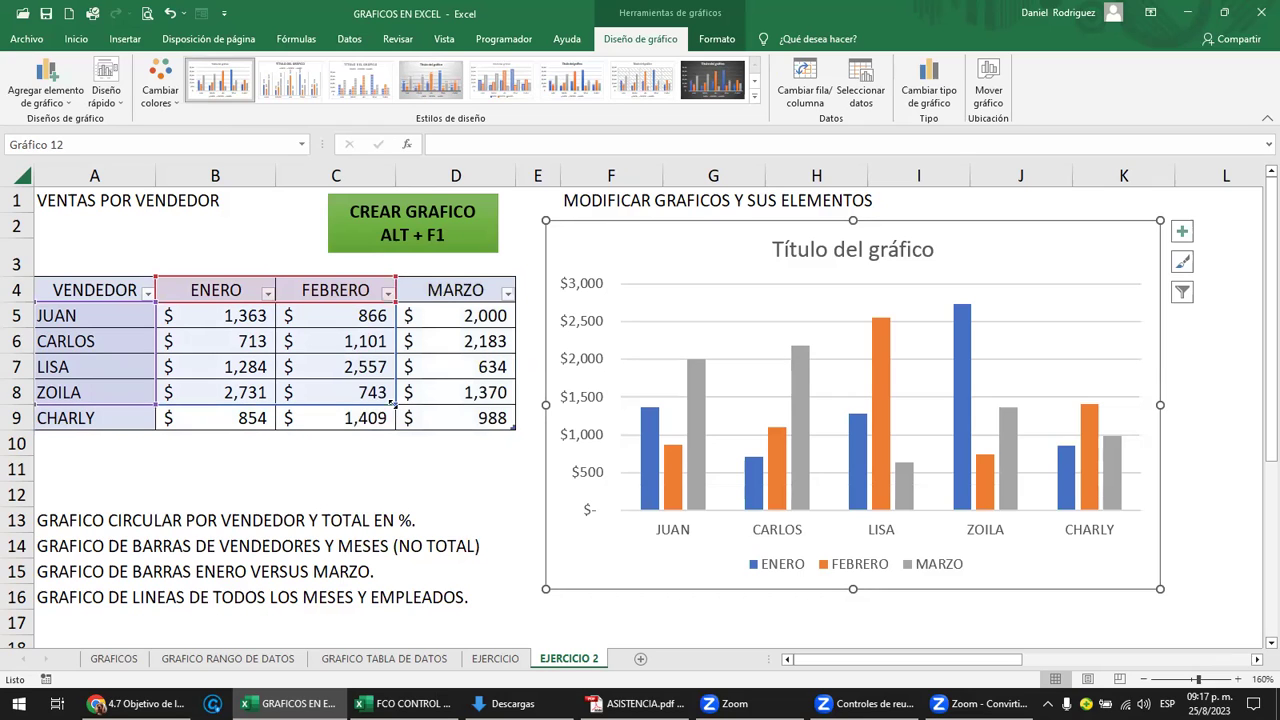
pyautogui.moveTo(427, 414)
pyautogui.mouseDown()
pyautogui.moveTo(396, 428)
pyautogui.moveTo(427, 434)
pyautogui.mouseUp()
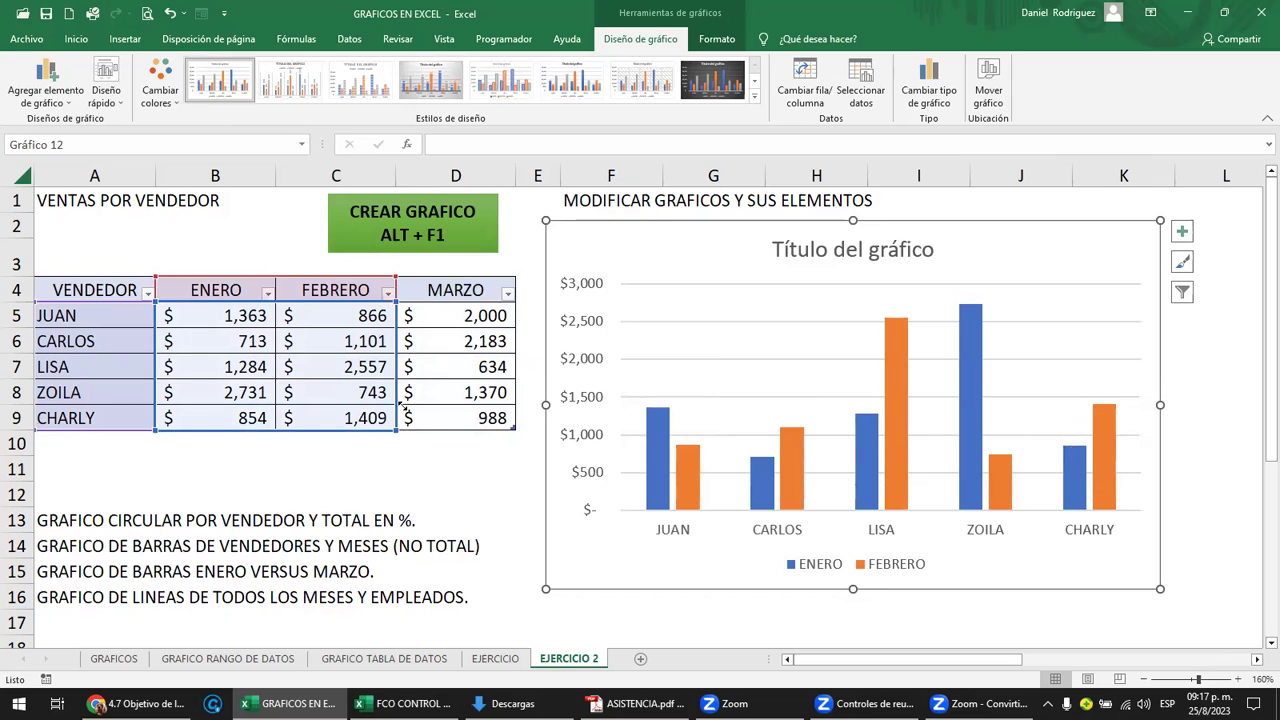
pyautogui.moveTo(396, 433); pyautogui.dragTo(491, 429)
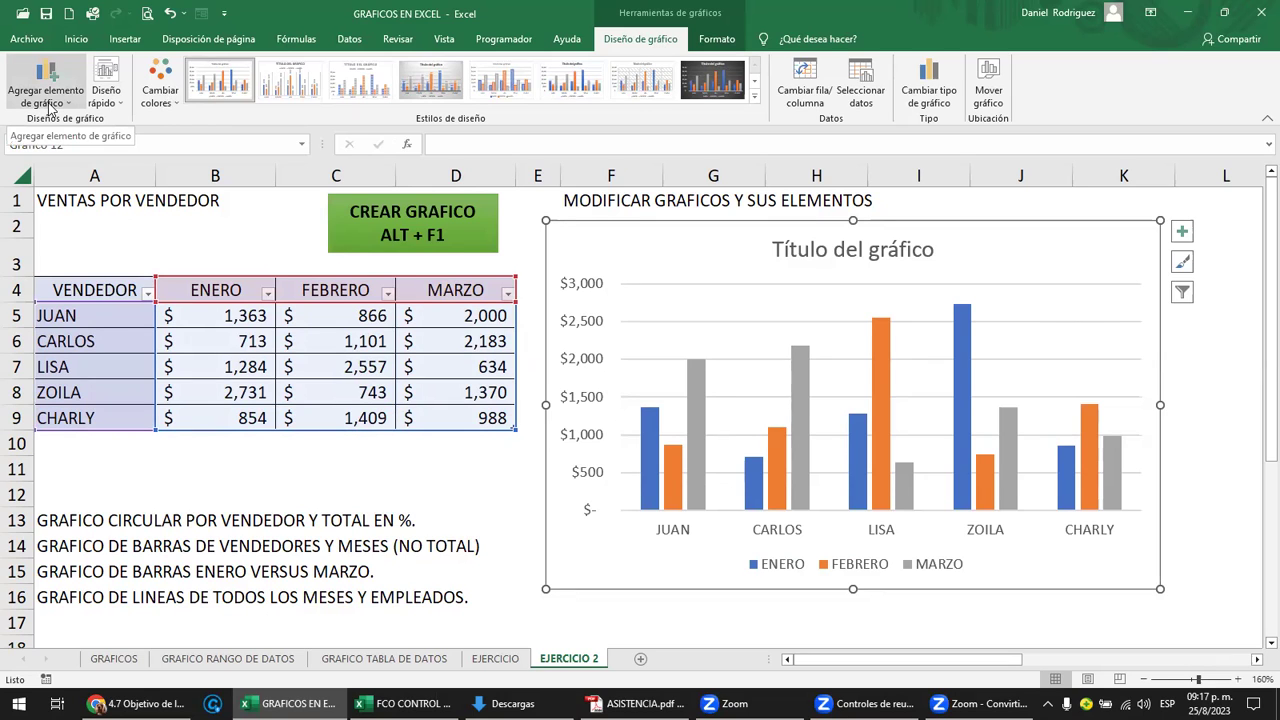
pyautogui.click(50, 105)
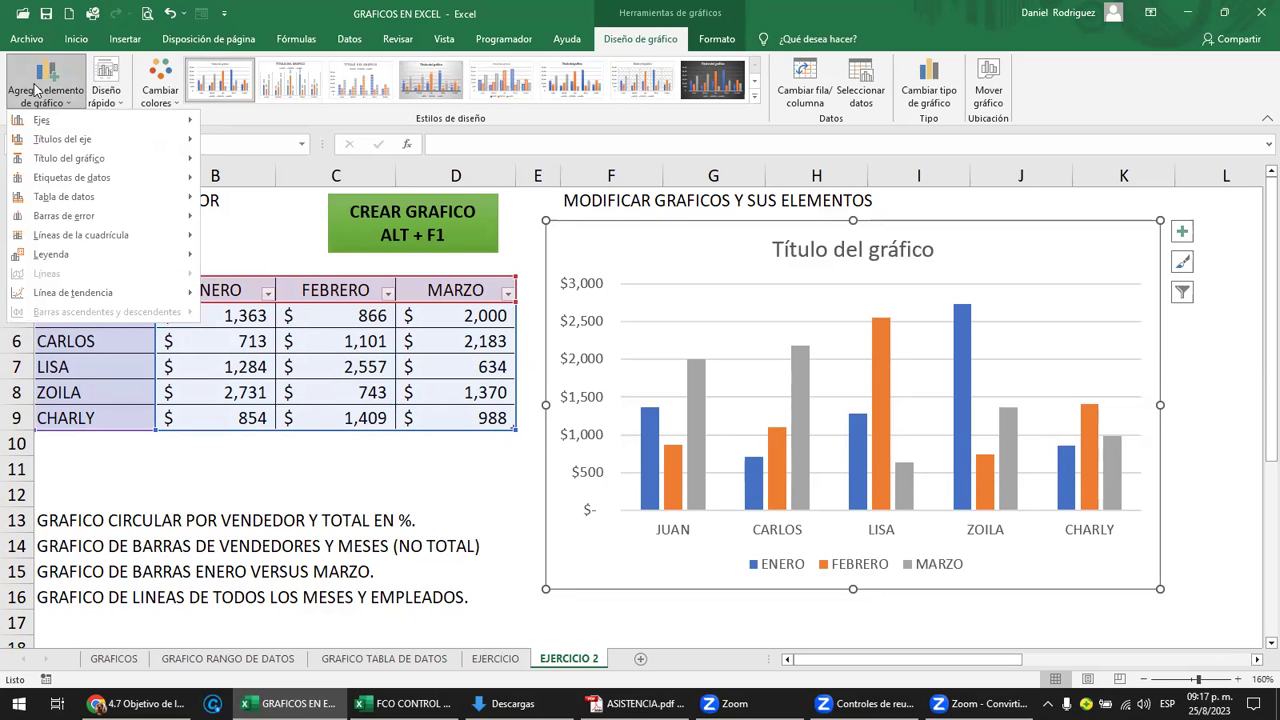
pyautogui.click(42, 92)
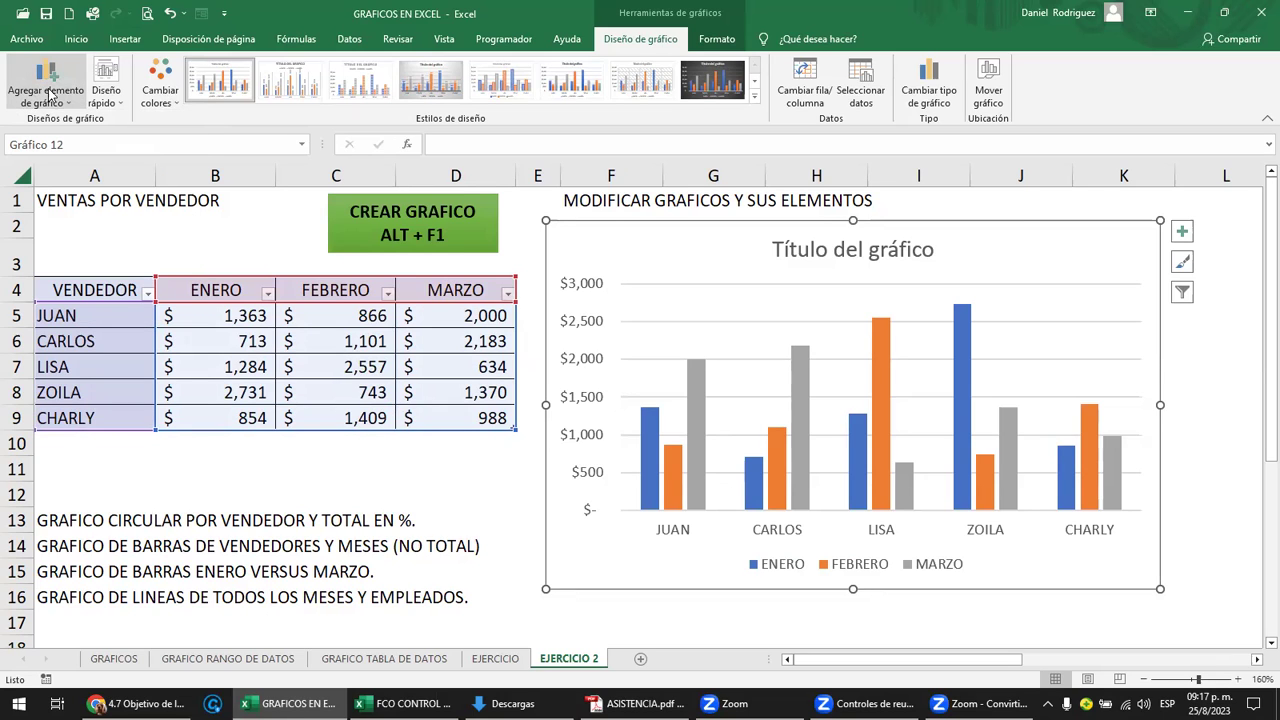
pyautogui.click(1183, 234)
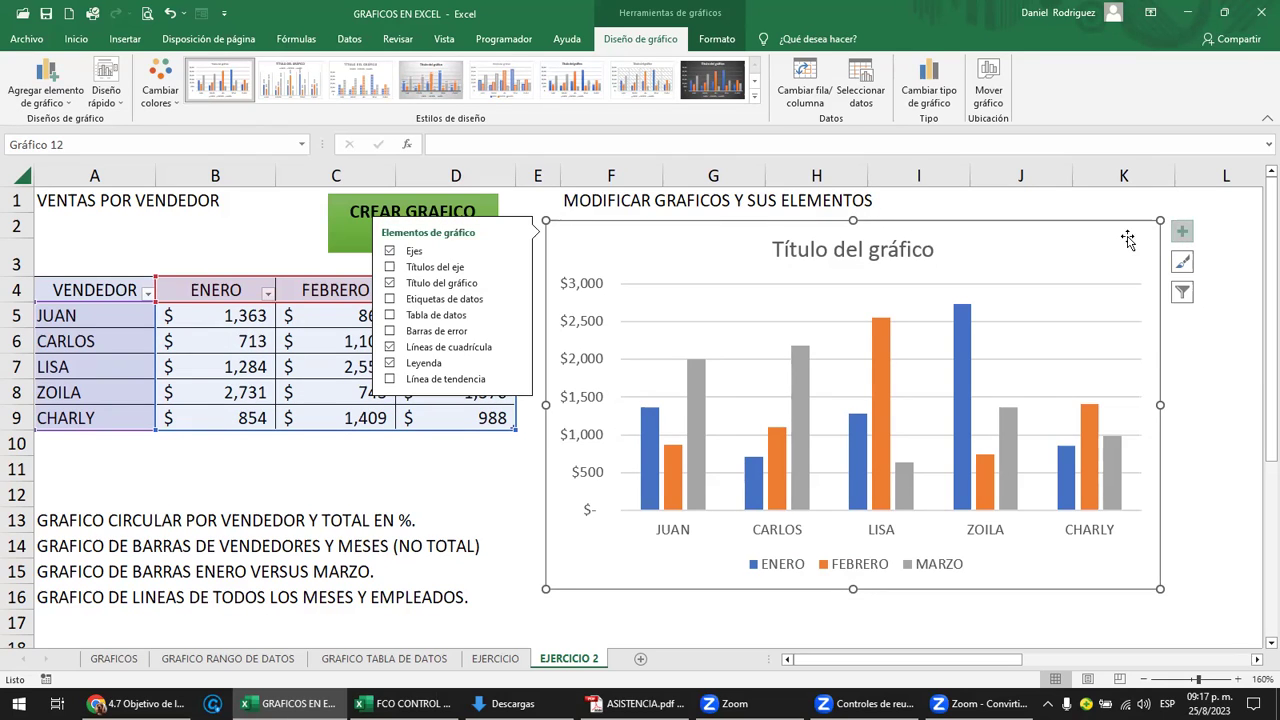
pyautogui.click(1182, 232)
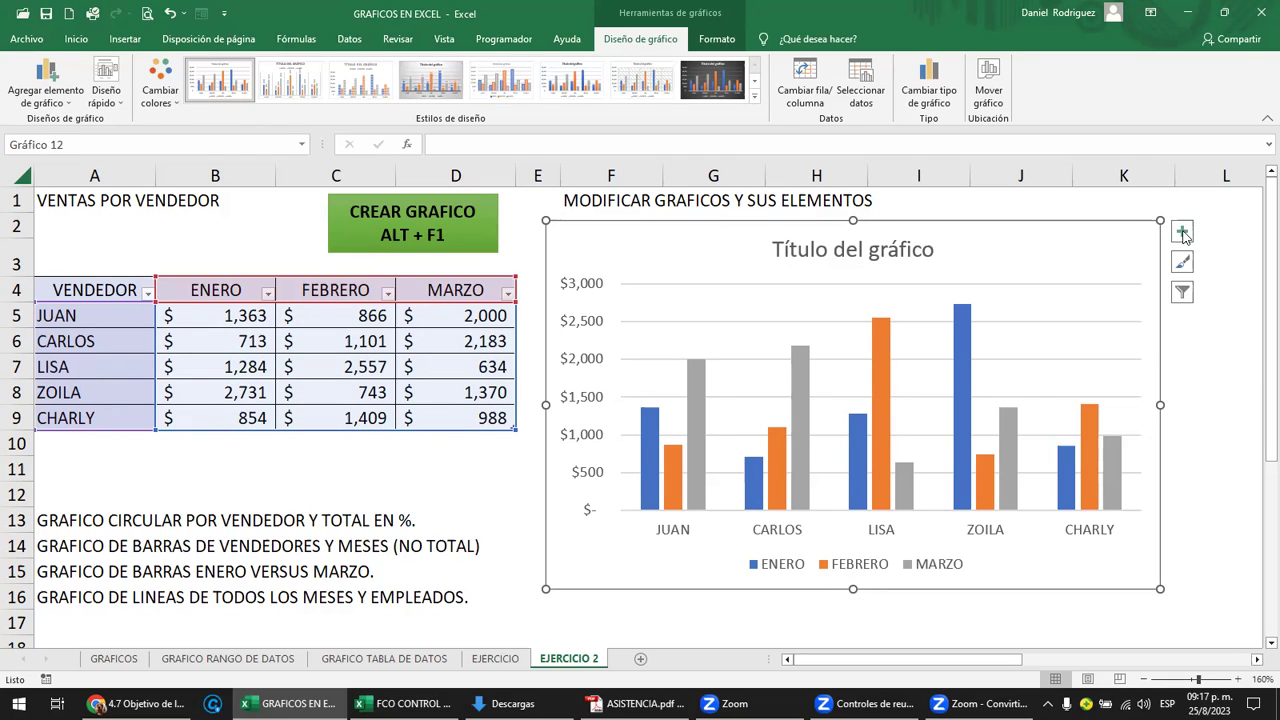
pyautogui.click(1182, 232)
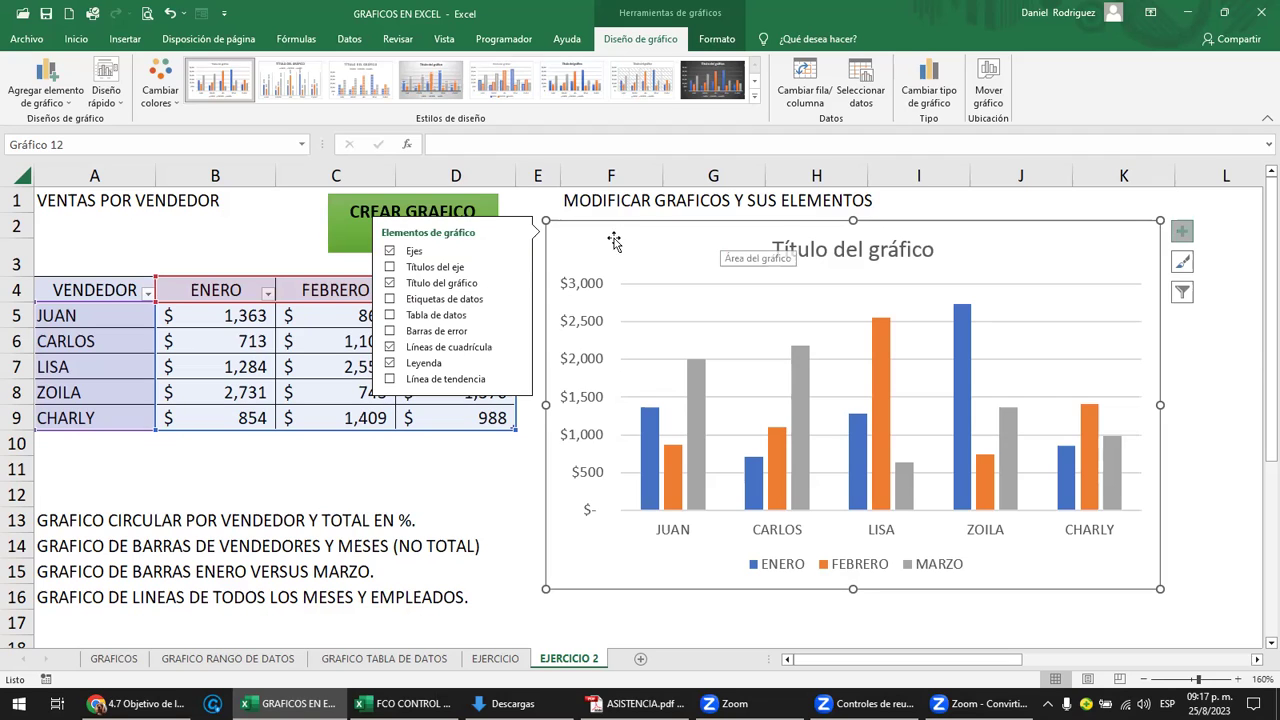
pyautogui.click(50, 88)
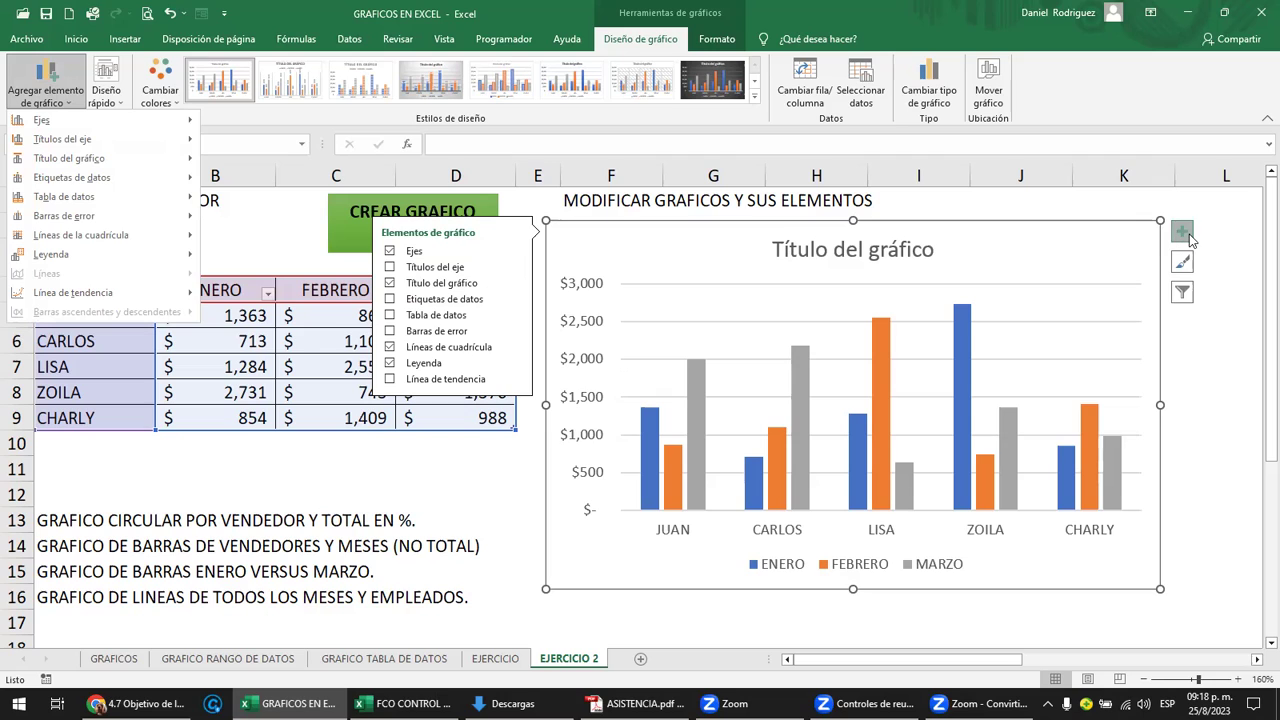
pyautogui.click(739, 112)
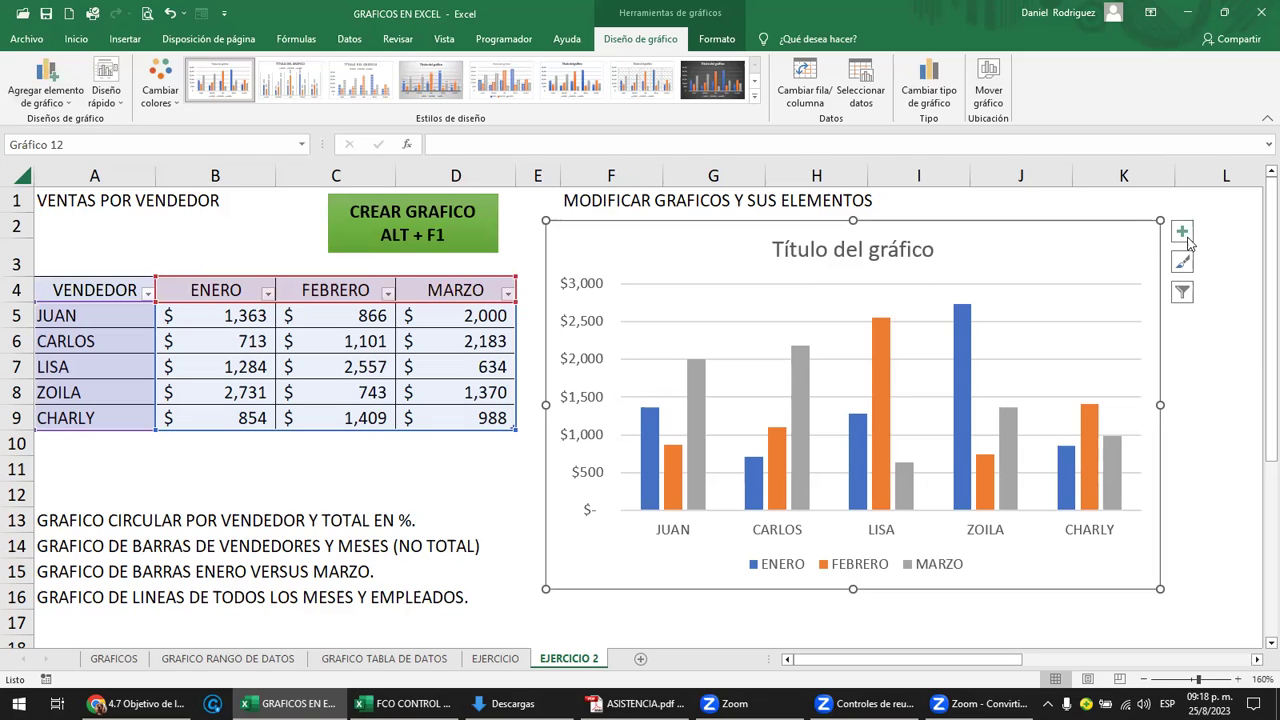
pyautogui.click(1203, 386)
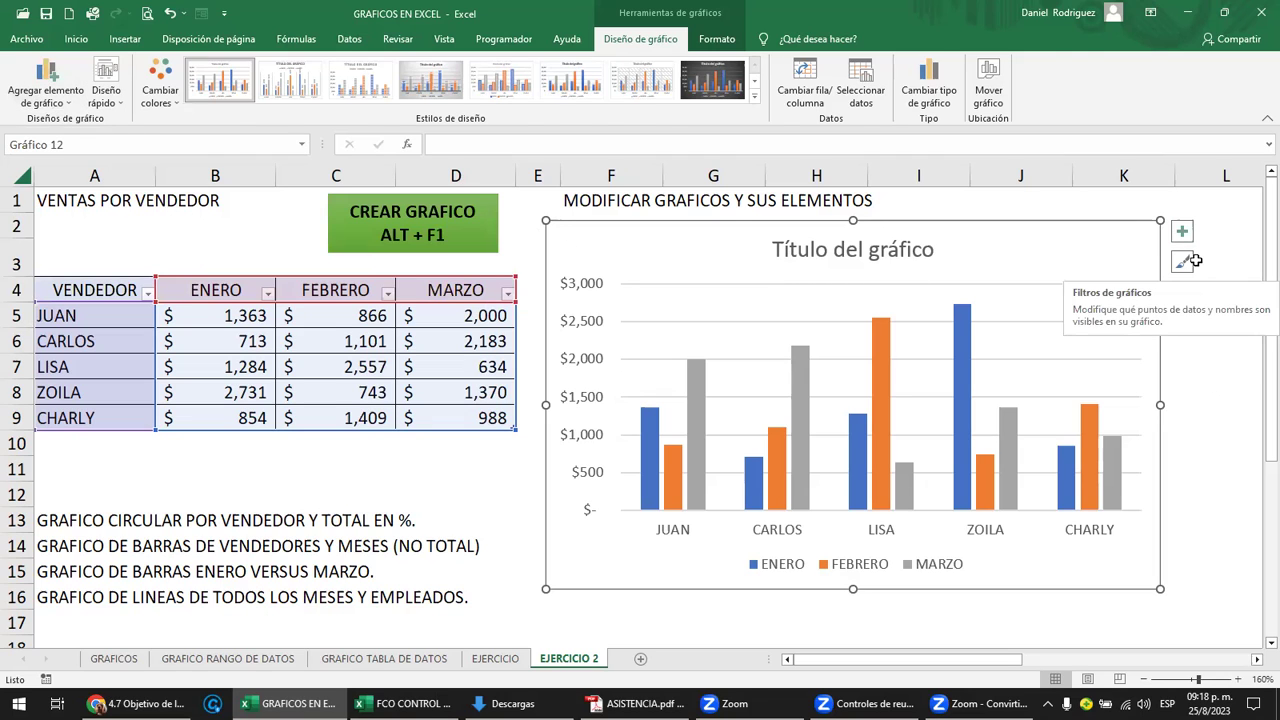
pyautogui.click(1089, 256)
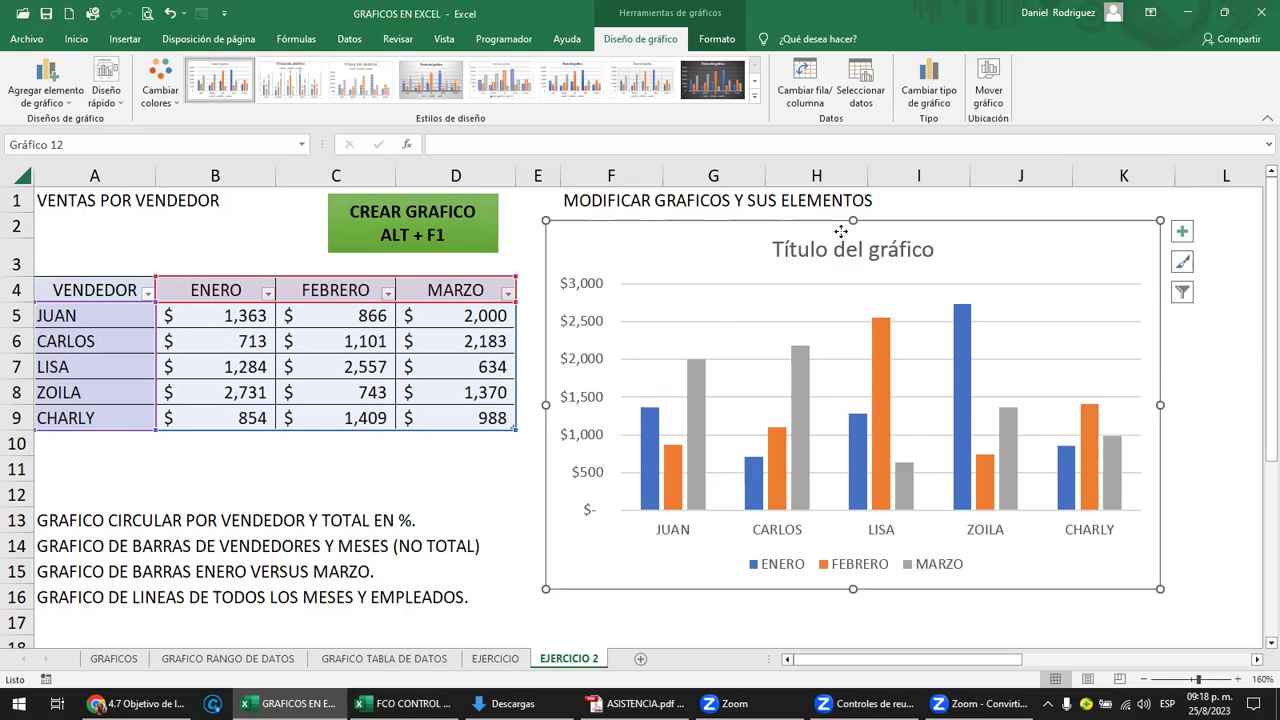
# Reposition the chart just right of the table, undoing a stray move, and open Elementos de gráfico.
pyautogui.moveTo(845, 235); pyautogui.dragTo(973, 229)
pyautogui.moveTo(796, 257); pyautogui.dragTo(792, 269)
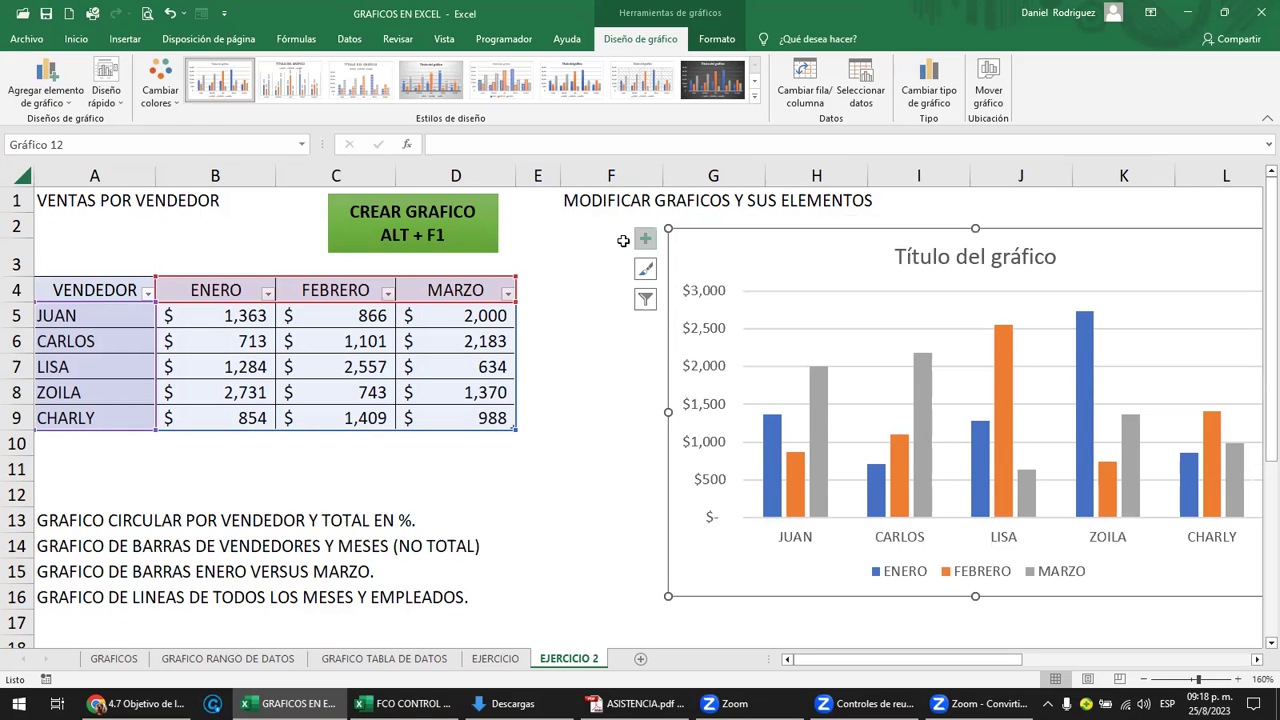
pyautogui.moveTo(155, 225); pyautogui.dragTo(108, 230)
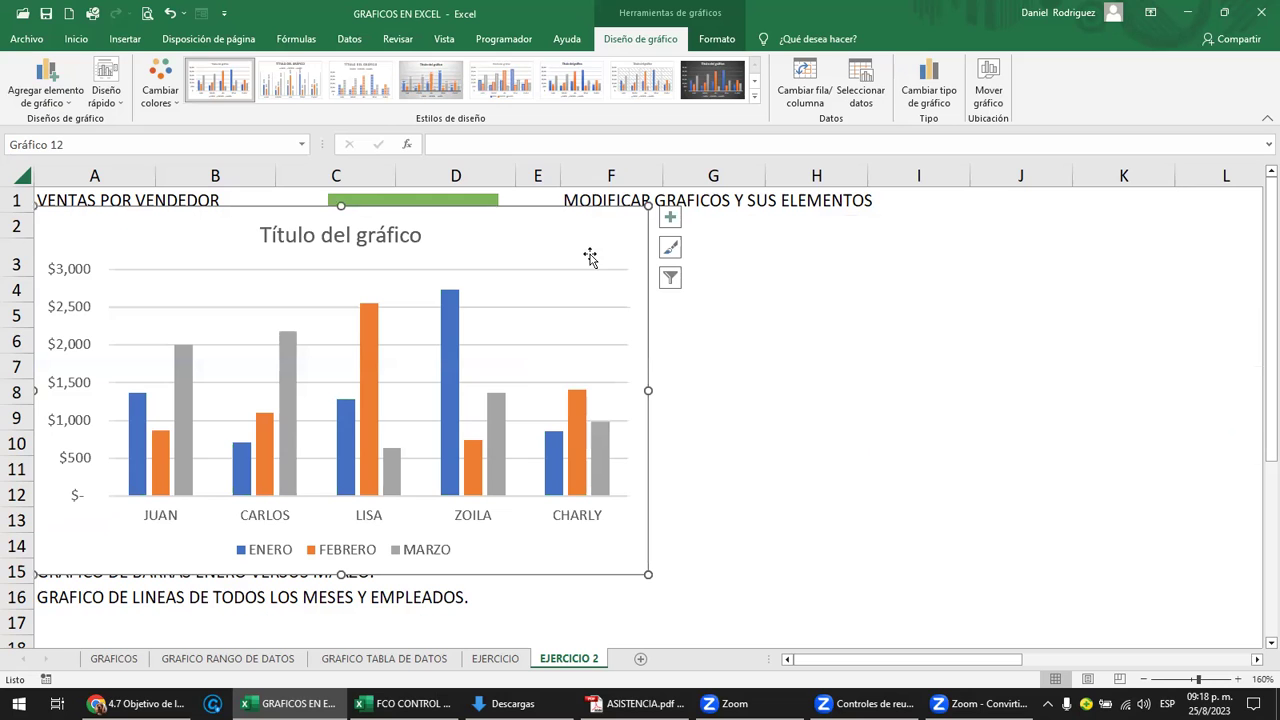
pyautogui.hotkey('ctrl', 'z')
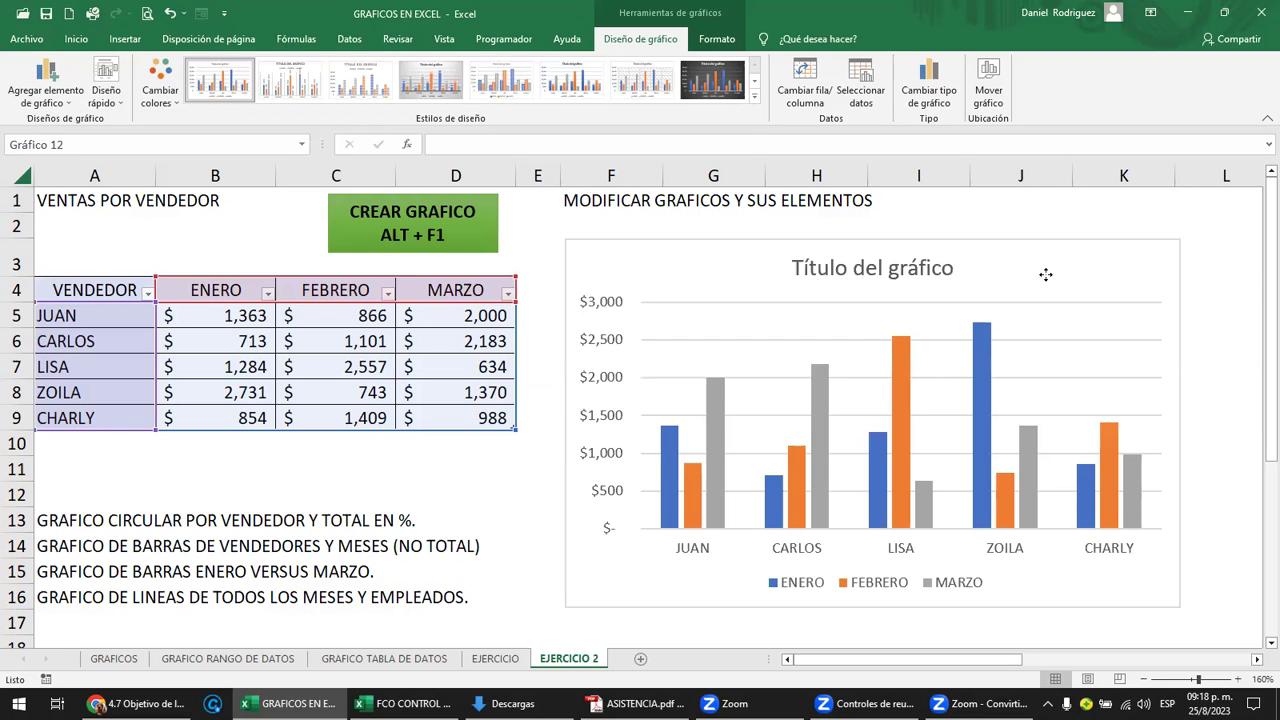
pyautogui.moveTo(1077, 269); pyautogui.dragTo(1046, 266)
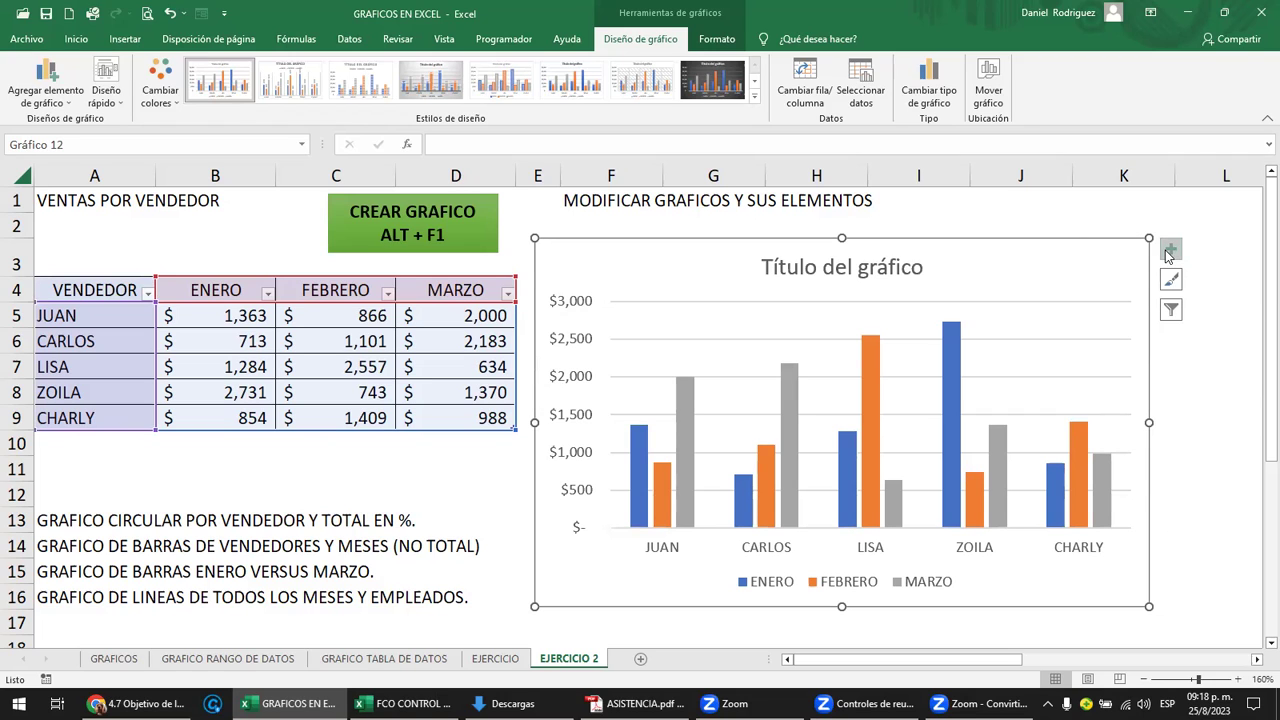
pyautogui.click(1166, 255)
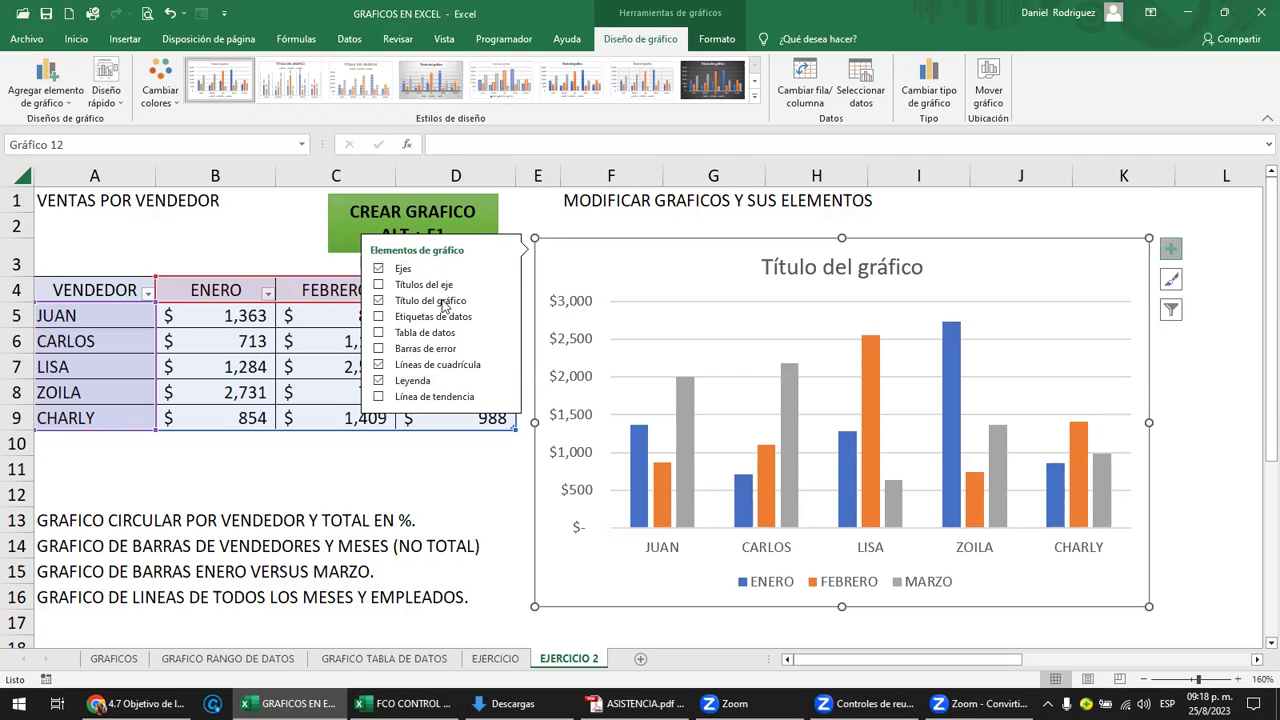
# Turn off the chart's Ejes, leaving axis titles off.
pyautogui.click(379, 269)
pyautogui.click(380, 269)
pyautogui.click(398, 272)
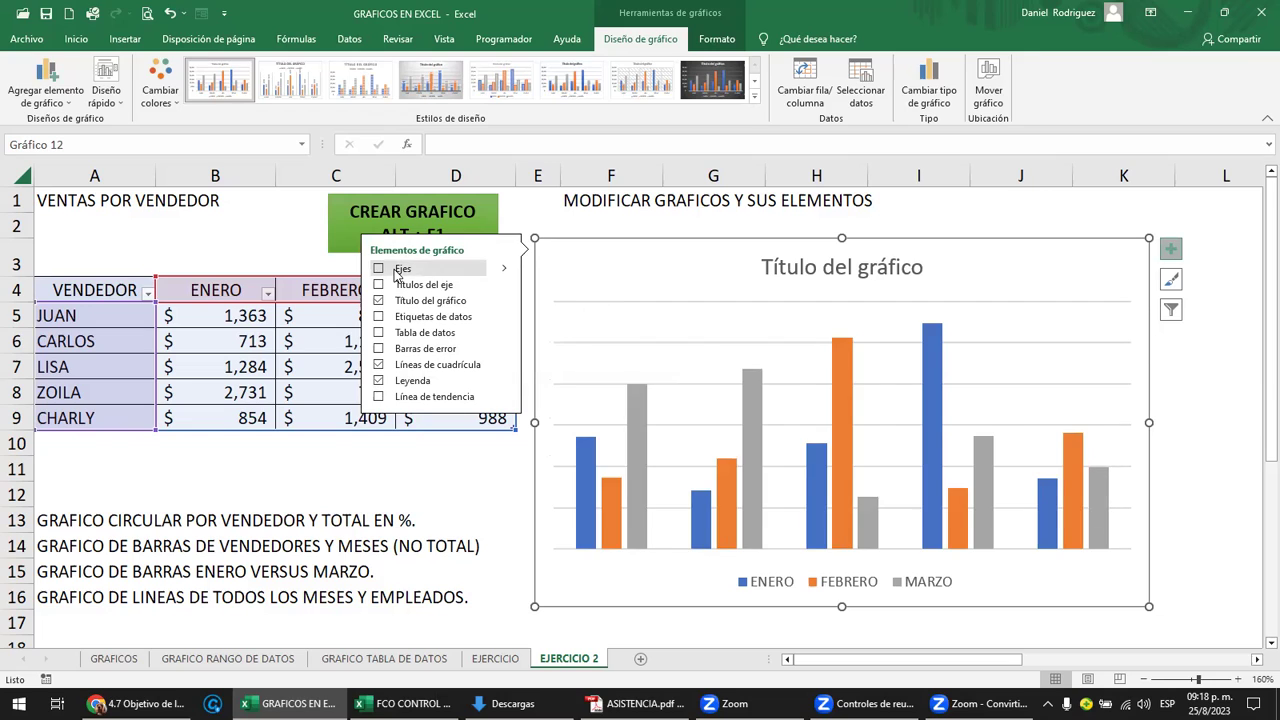
pyautogui.click(398, 272)
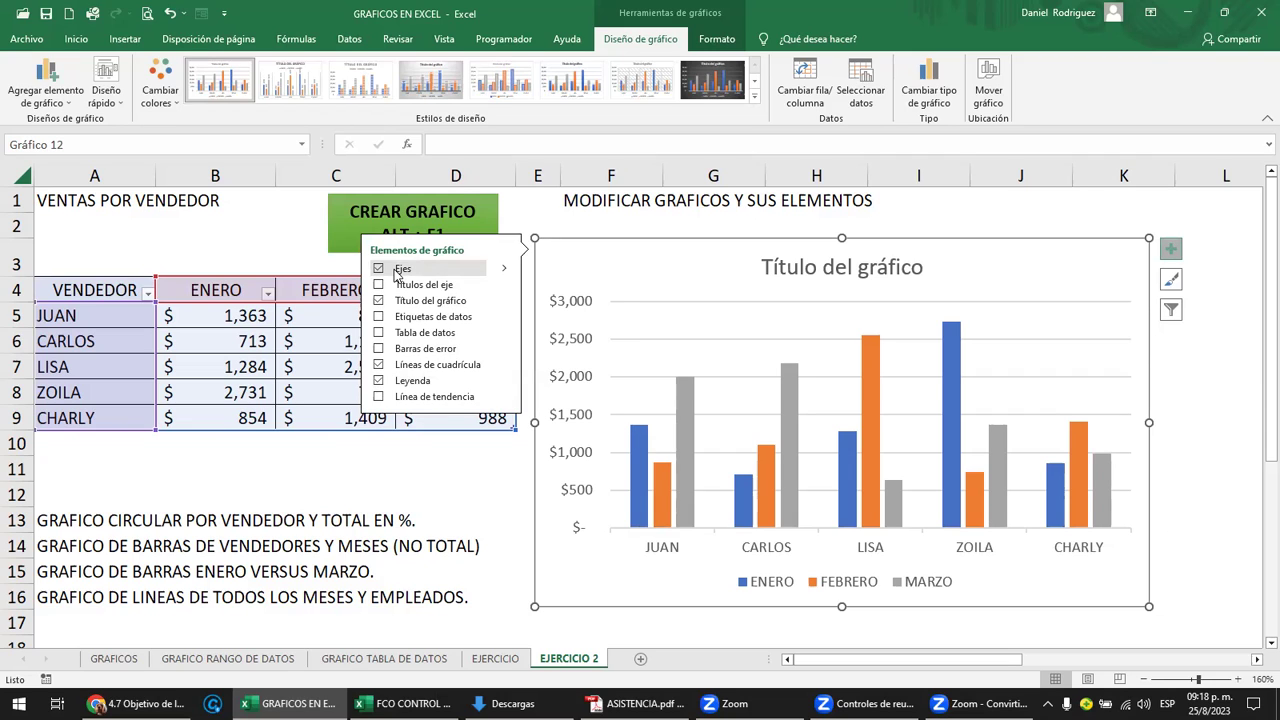
pyautogui.click(396, 272)
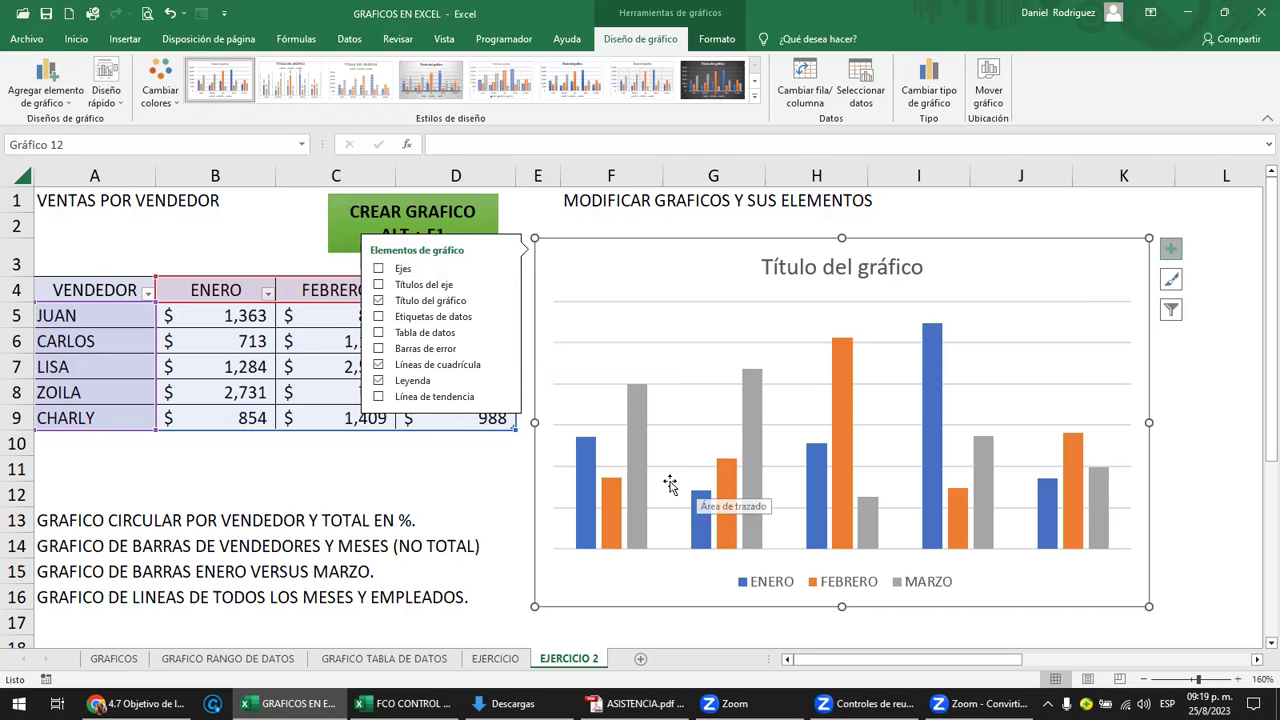
pyautogui.click(430, 284)
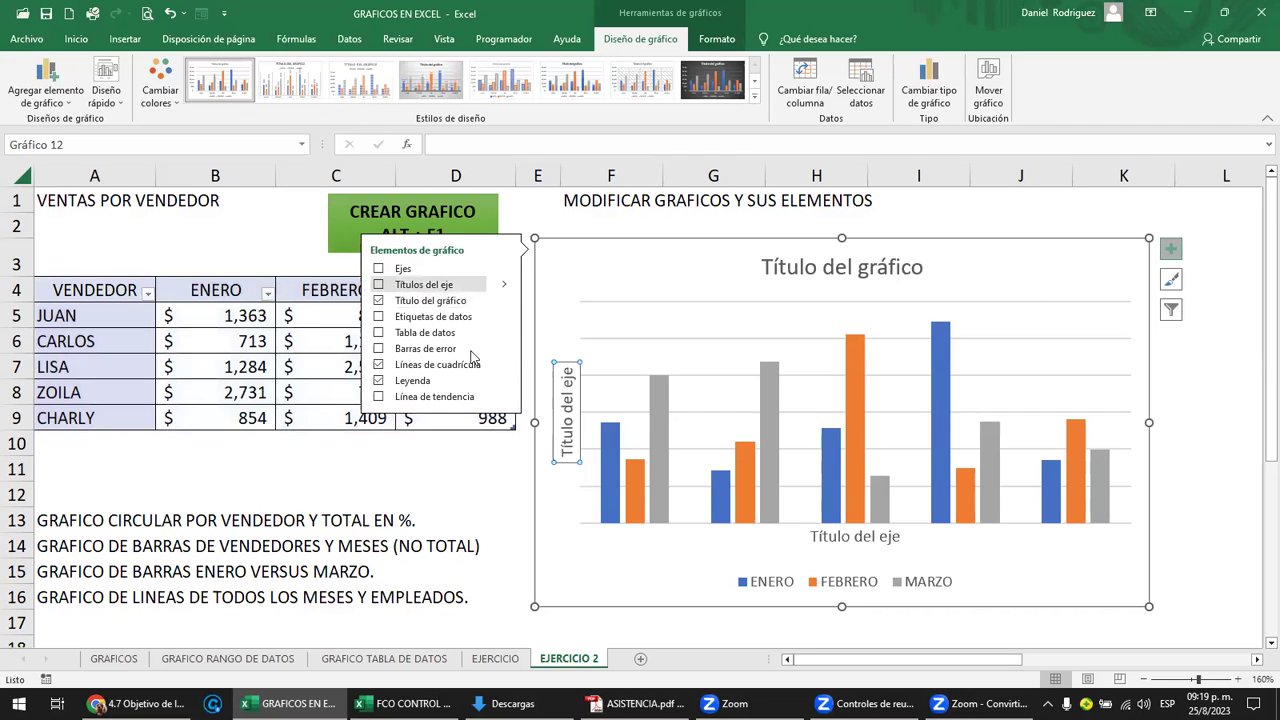
pyautogui.click(440, 316)
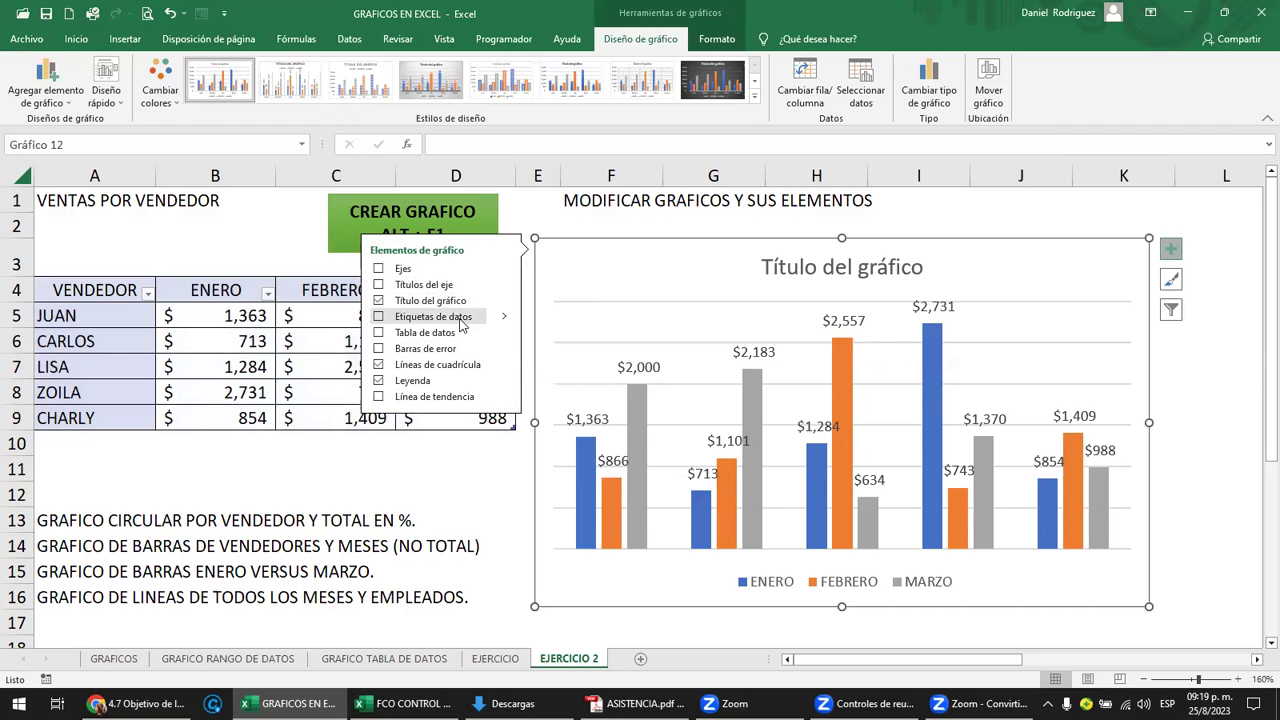
# Turn on Etiquetas de datos so every bar shows its sales value.
pyautogui.click(462, 322)
pyautogui.click(462, 322)
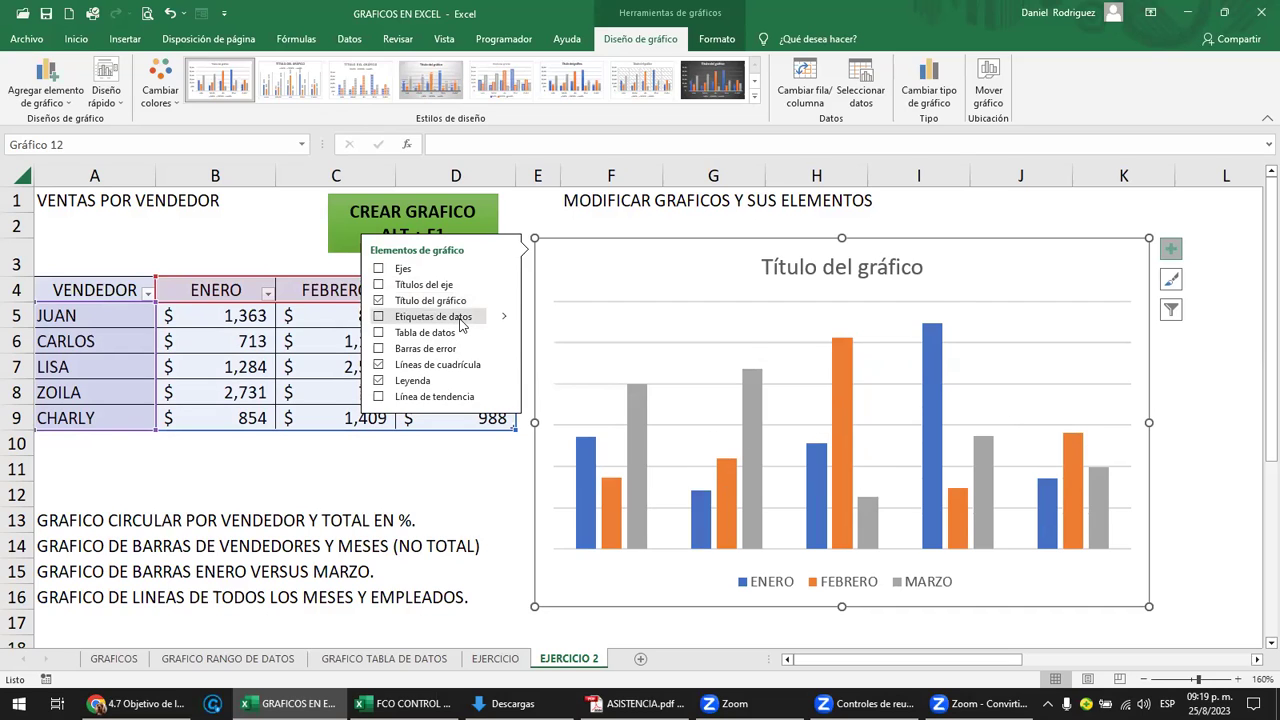
pyautogui.click(462, 322)
pyautogui.click(462, 322)
pyautogui.click(462, 322)
pyautogui.click(462, 322)
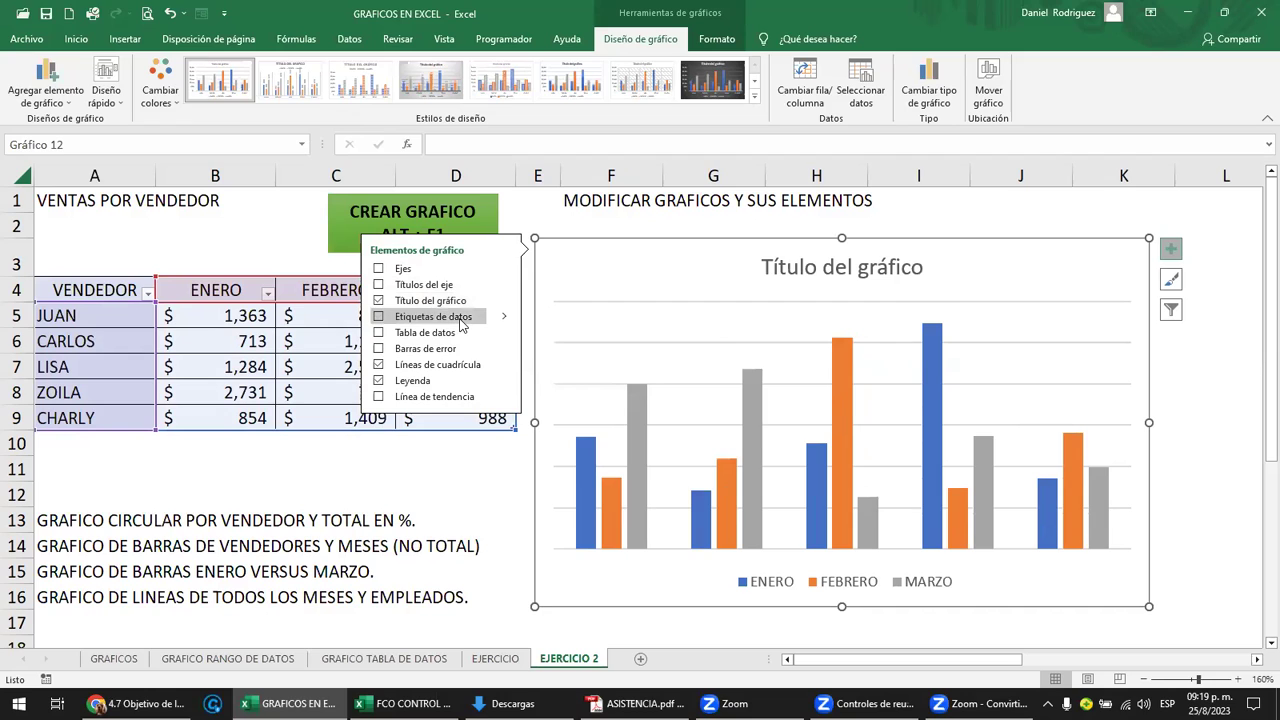
pyautogui.click(462, 322)
pyautogui.click(462, 322)
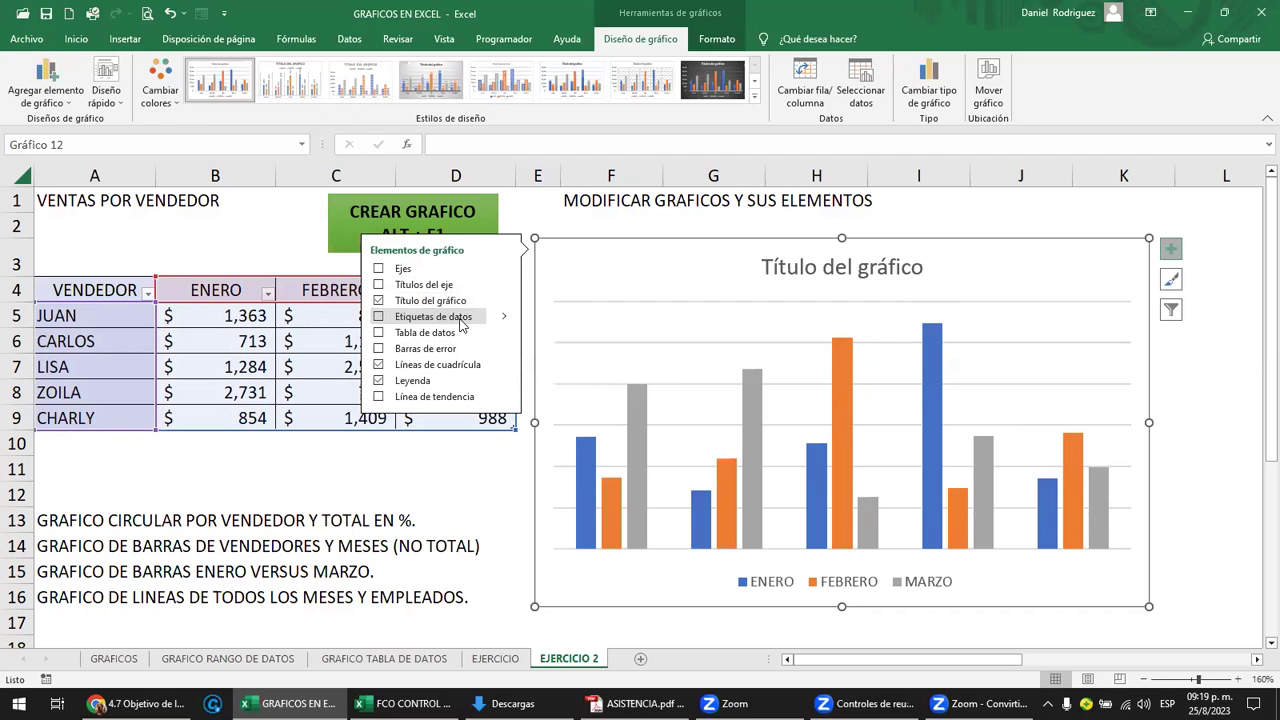
pyautogui.click(462, 322)
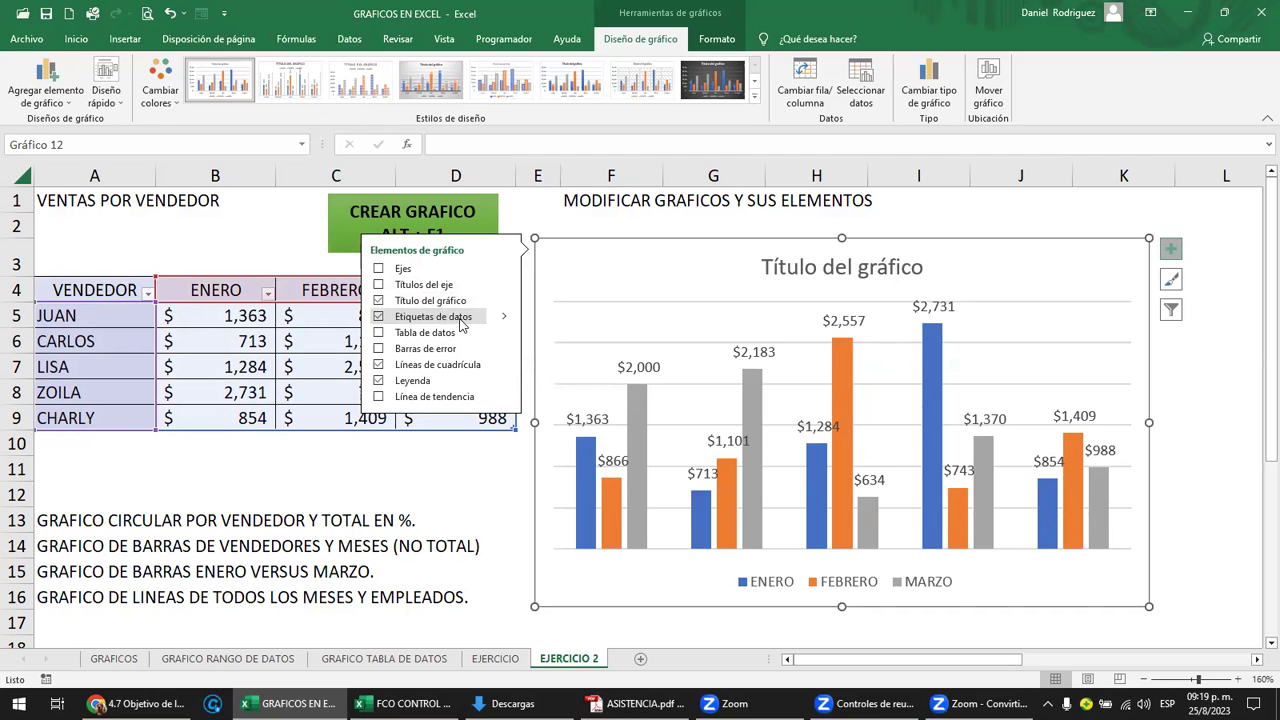
# Shrink the FEBRERO value labels to size 6 and reduce the MARZO label font.
pyautogui.click(842, 324)
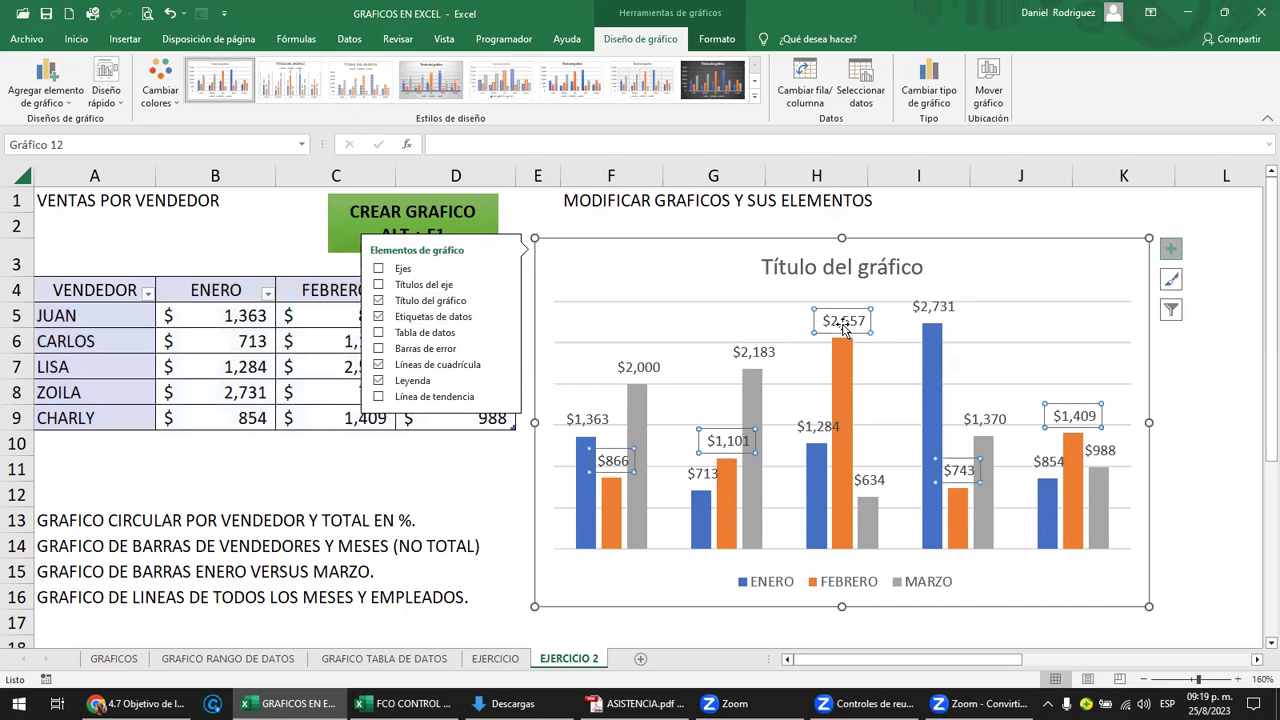
pyautogui.click(82, 40)
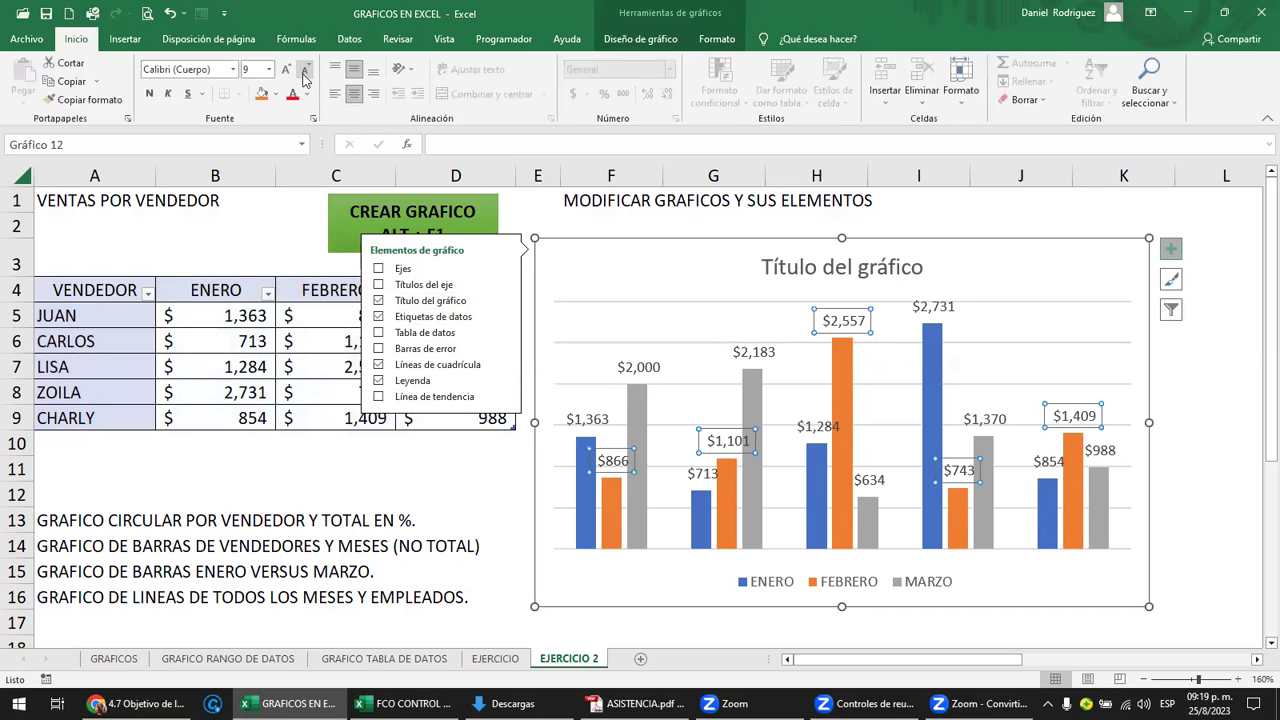
pyautogui.click(305, 70)
pyautogui.doubleClick(305, 72)
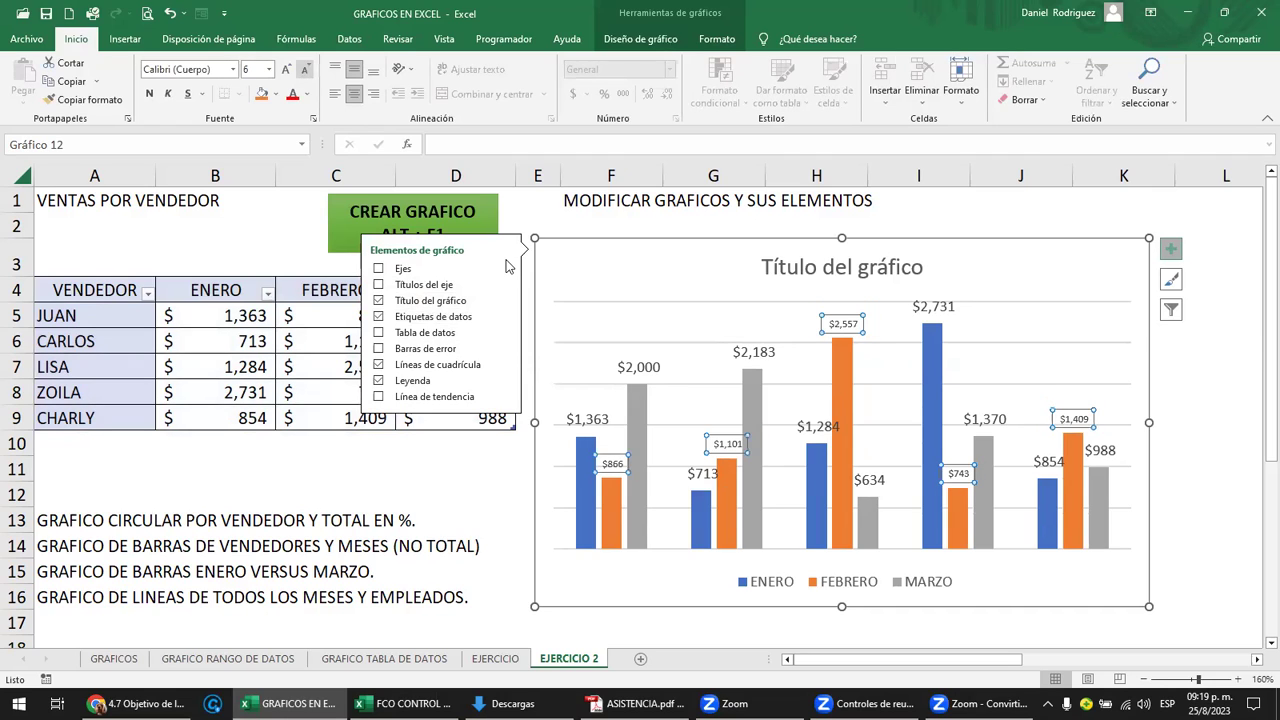
pyautogui.click(641, 370)
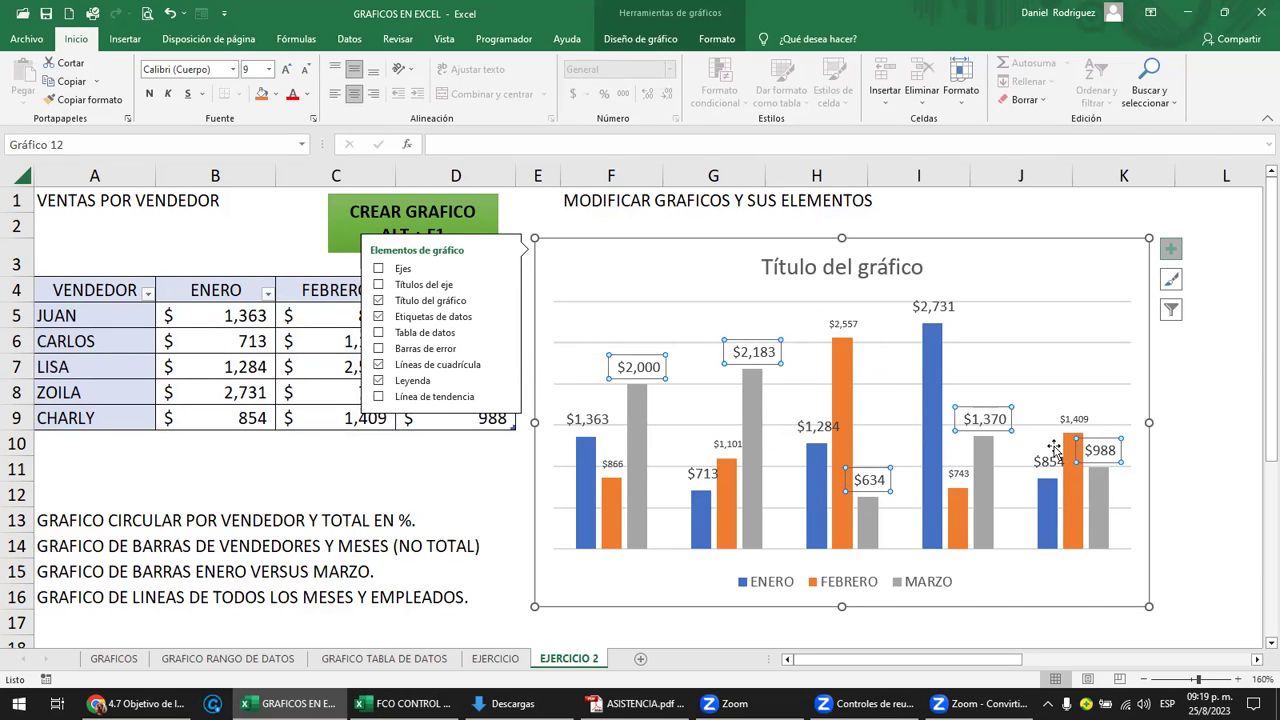
pyautogui.click(305, 70)
pyautogui.click(305, 70)
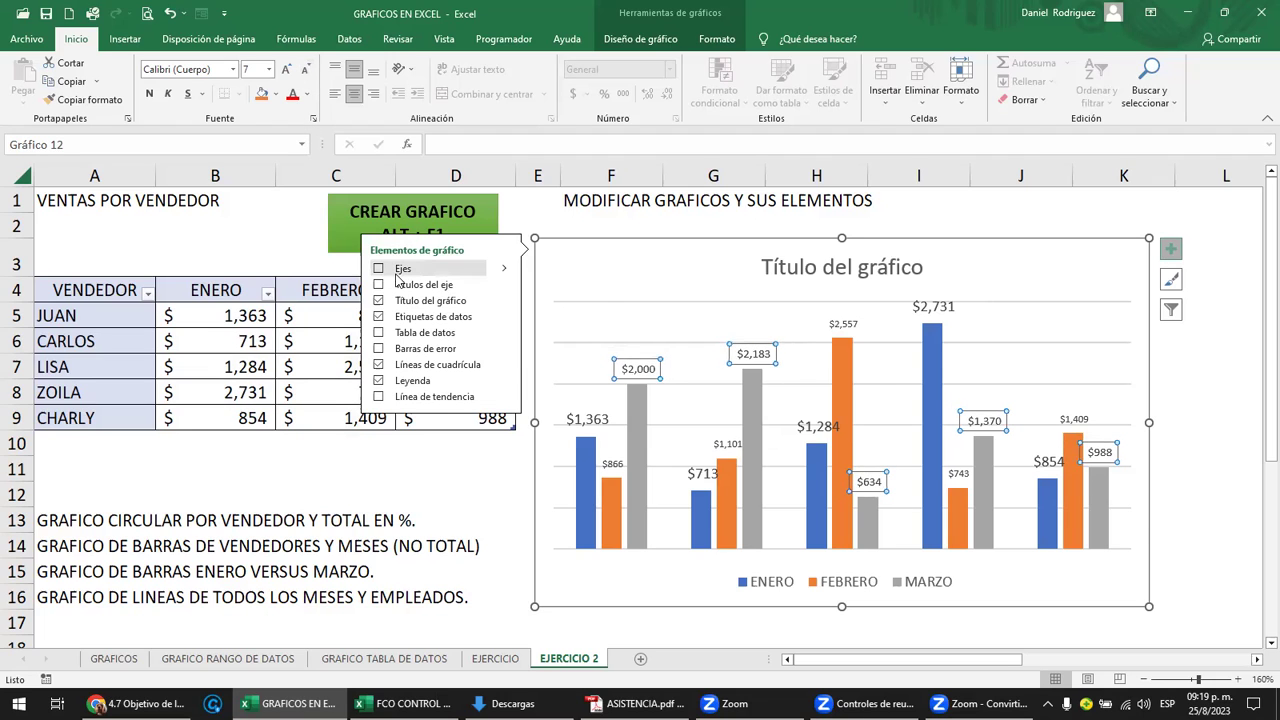
# Show the axes, shrink ENERO labels, then reset Etiquetas de datos to a uniform size.
pyautogui.click(397, 272)
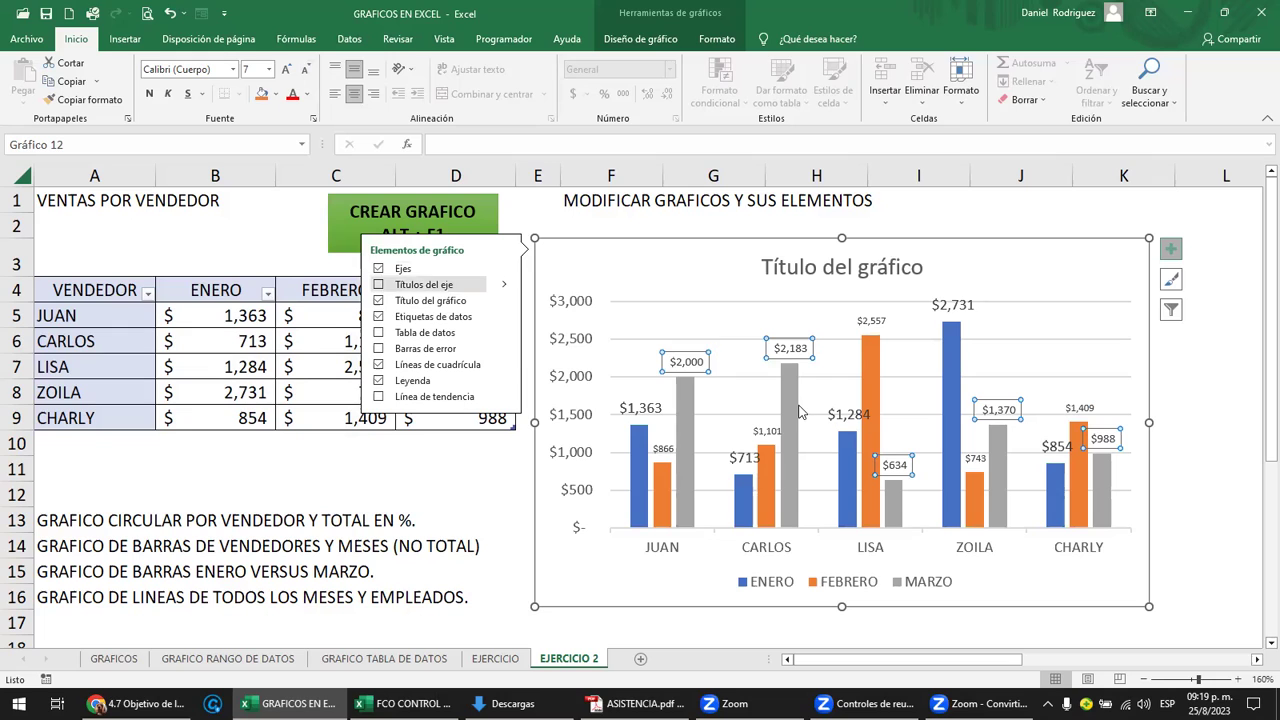
pyautogui.click(850, 418)
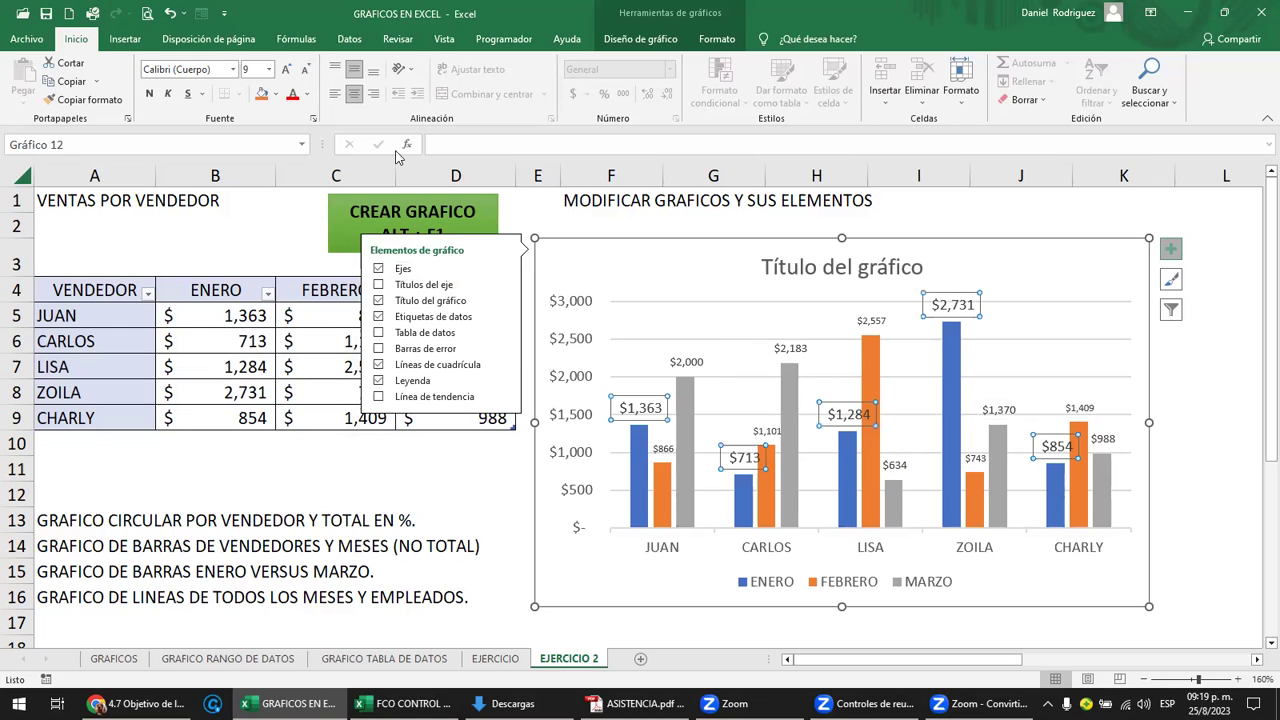
pyautogui.click(306, 70)
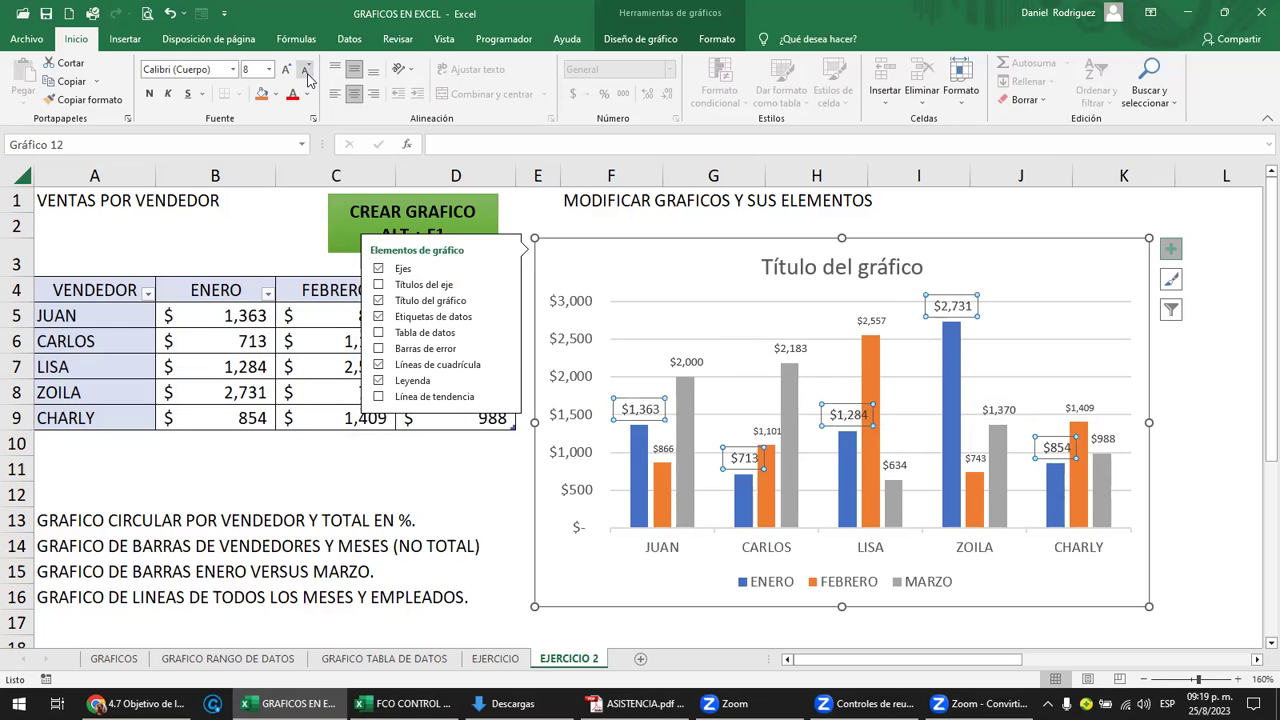
pyautogui.click(306, 71)
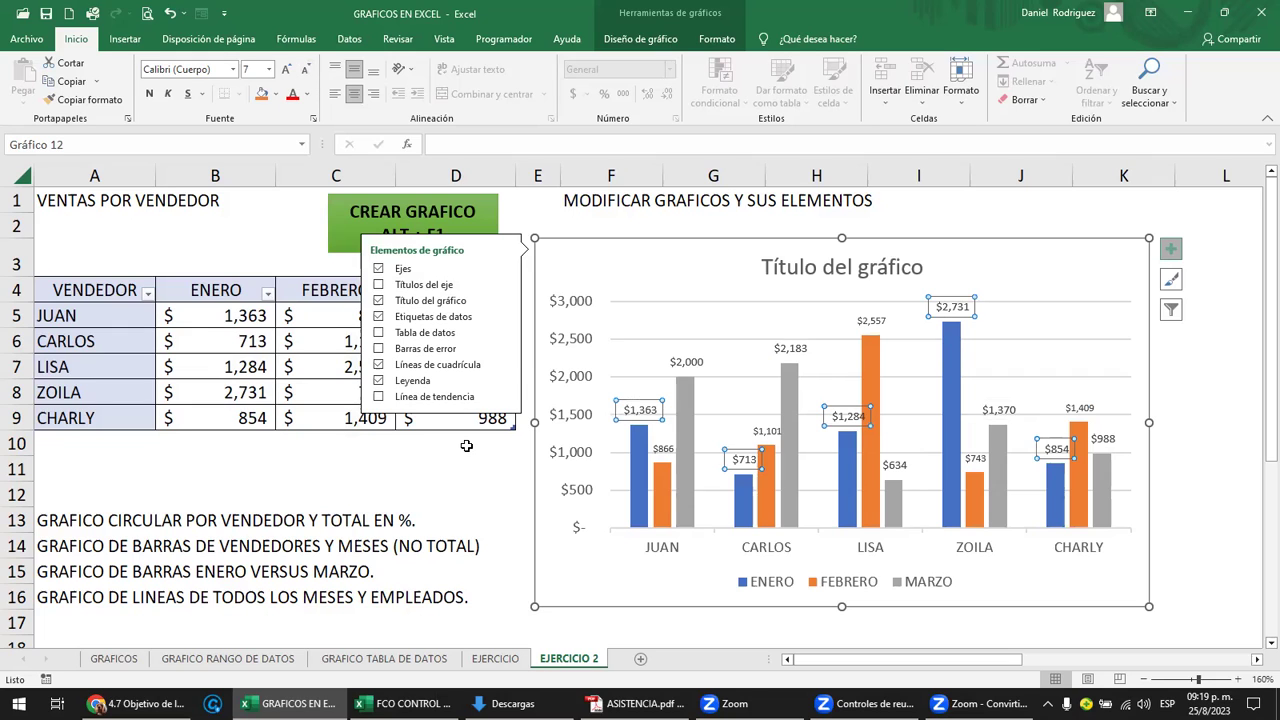
pyautogui.click(446, 320)
pyautogui.click(446, 320)
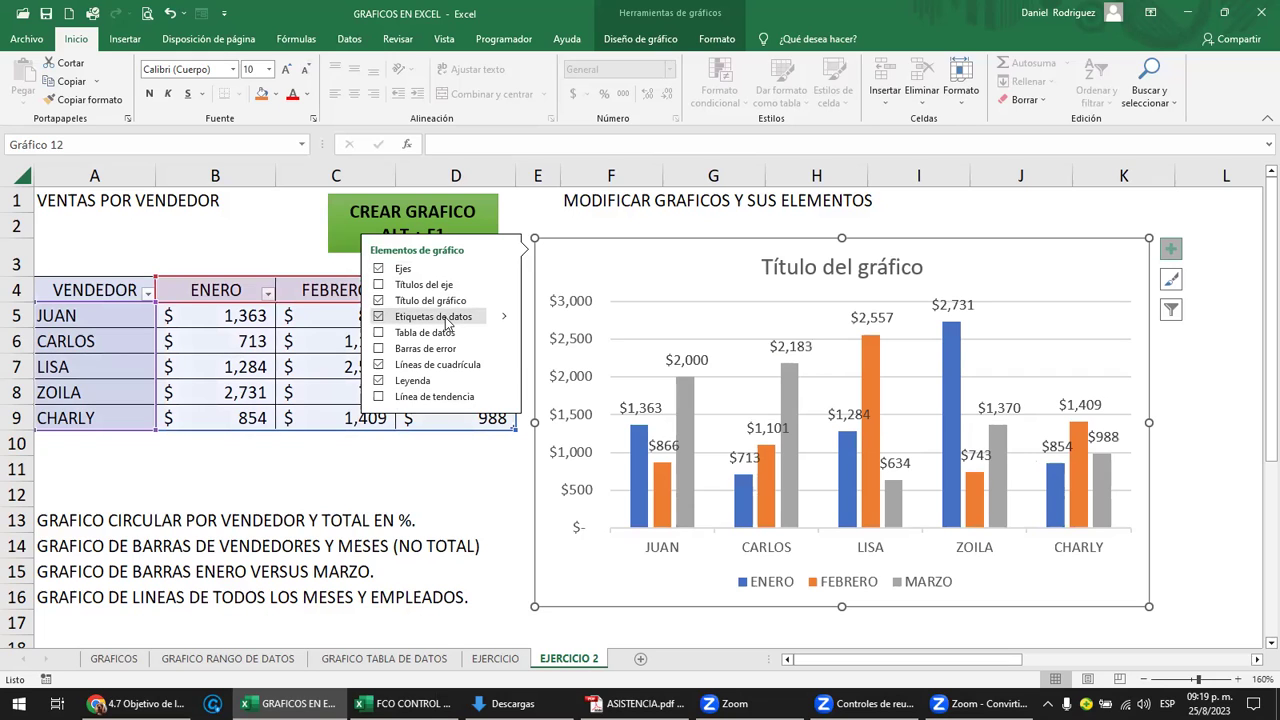
pyautogui.click(446, 318)
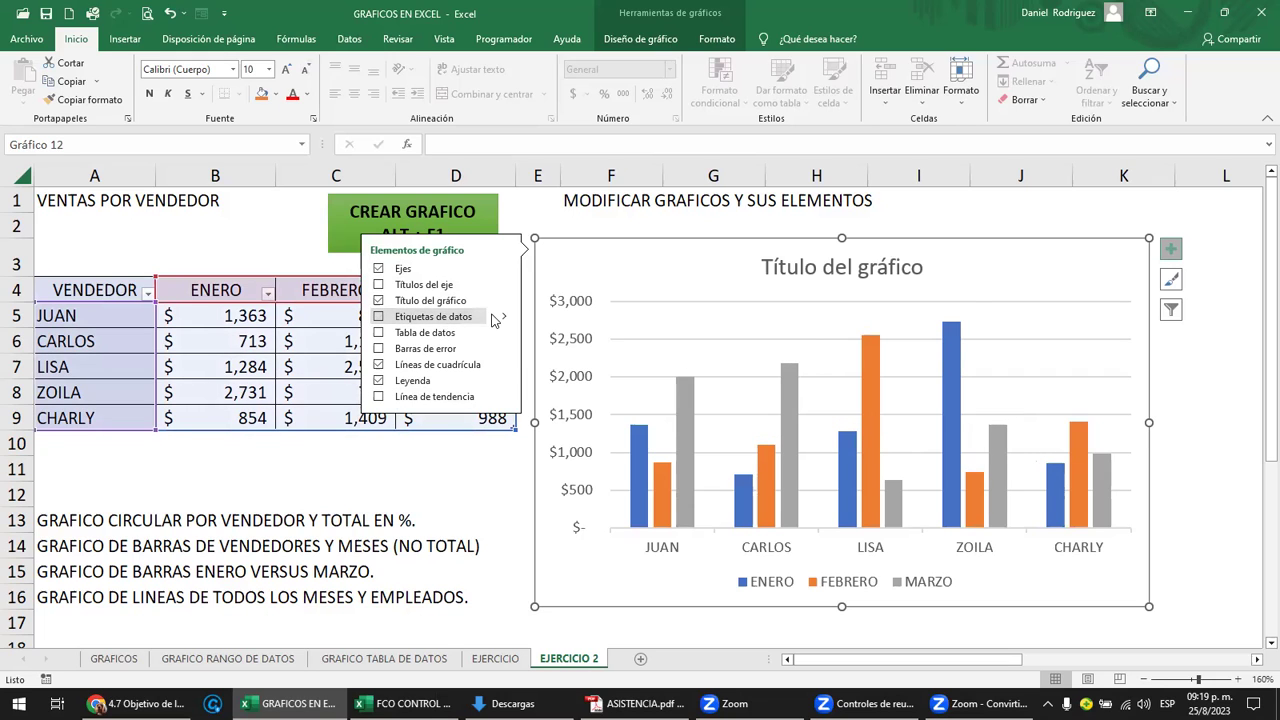
pyautogui.click(475, 322)
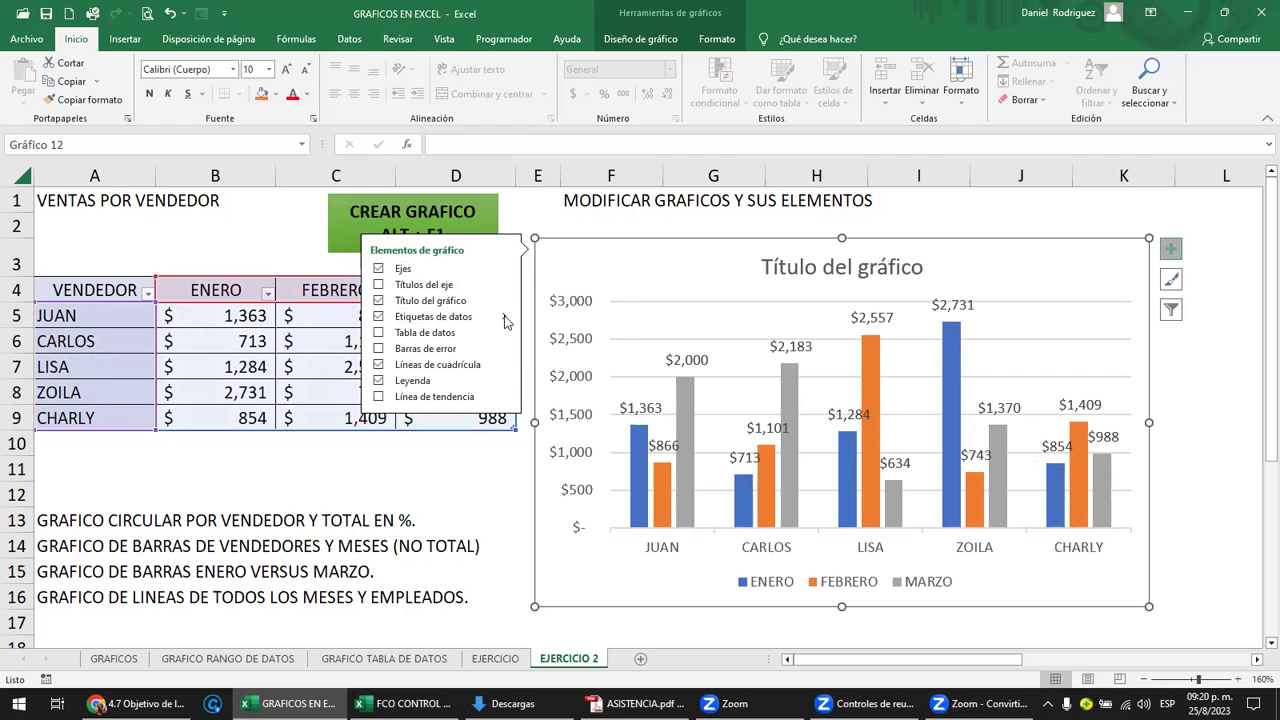
# Drag the data range to cover only ENERO and FEBRERO, and check Título del gráfico.
pyautogui.click(505, 318)
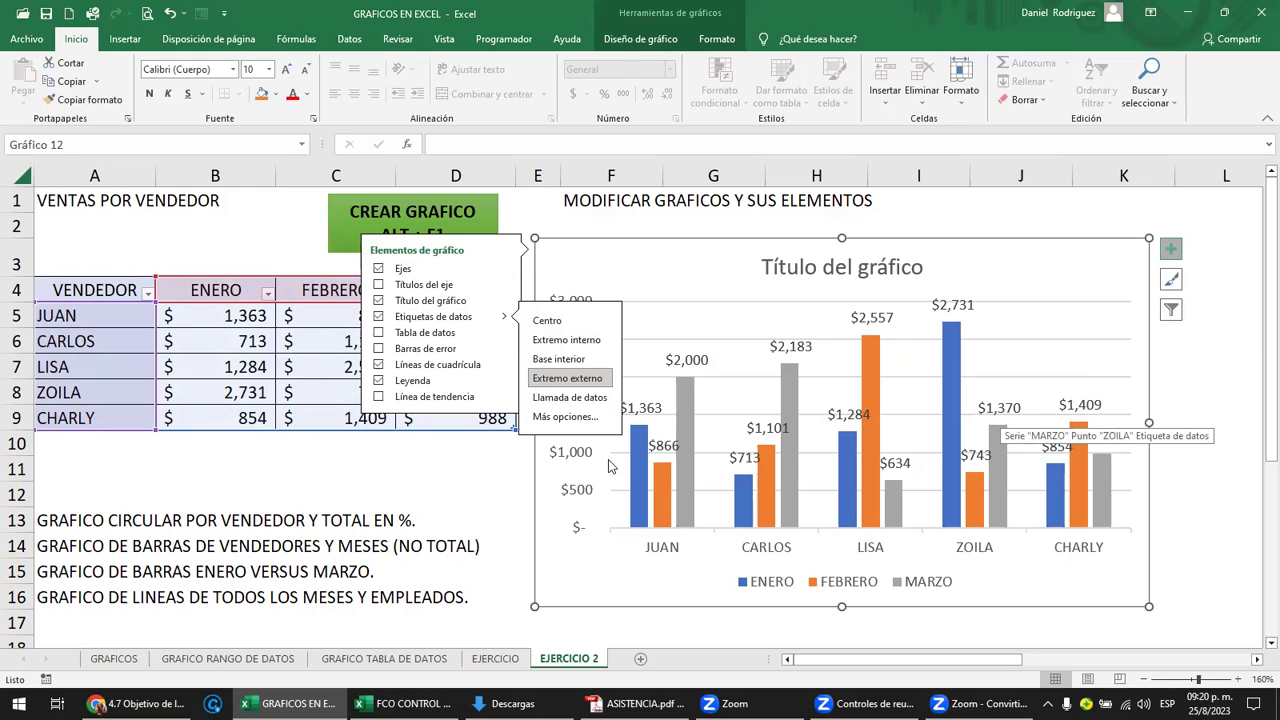
pyautogui.moveTo(516, 428); pyautogui.dragTo(279, 428)
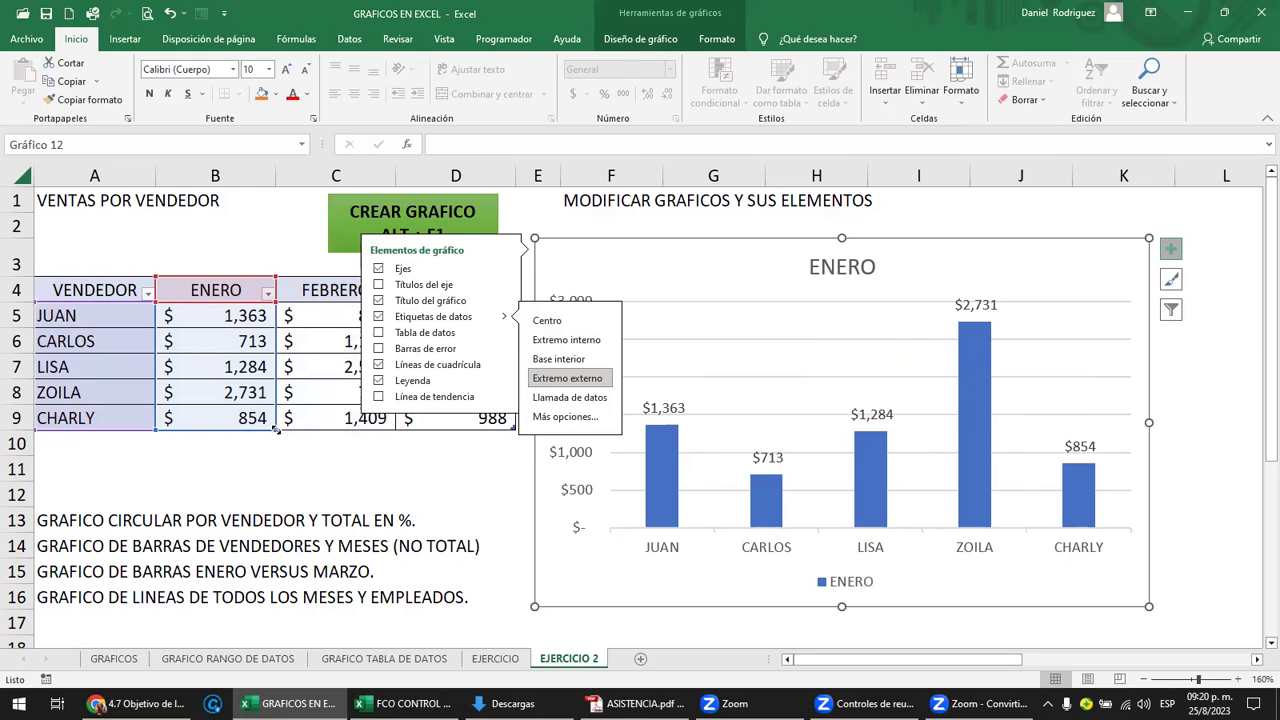
pyautogui.moveTo(277, 430); pyautogui.dragTo(356, 443)
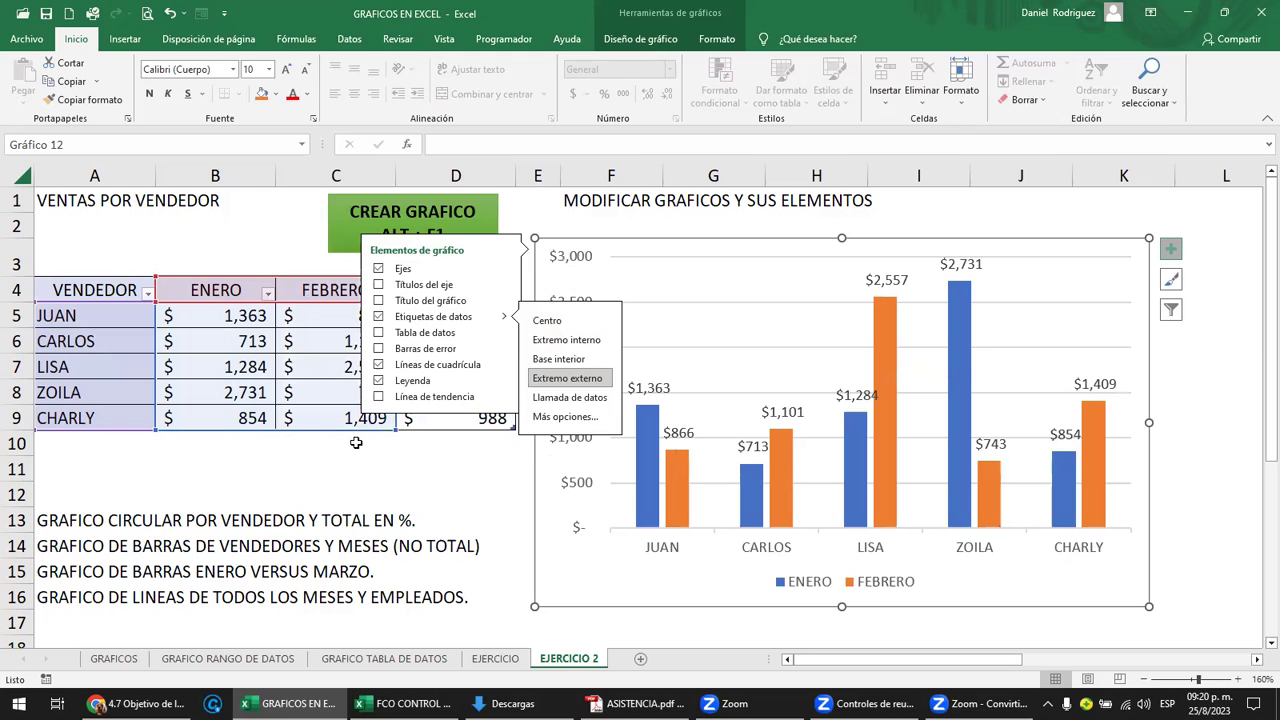
pyautogui.click(418, 307)
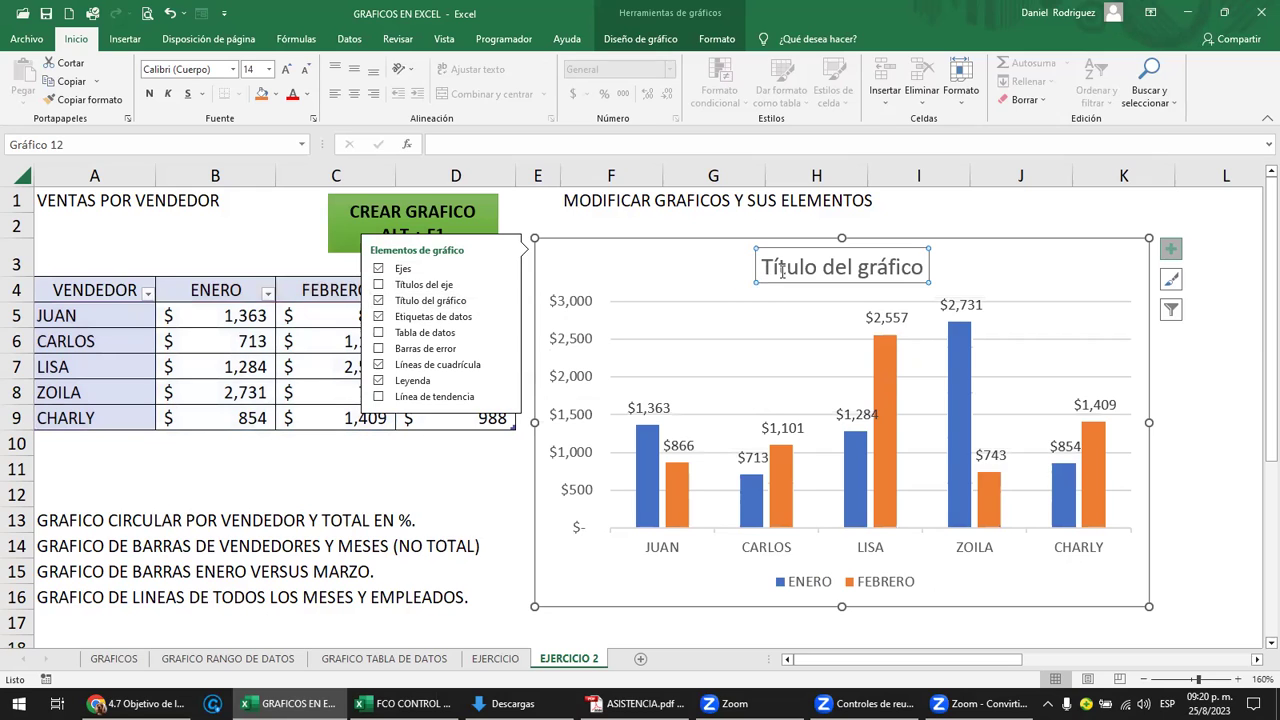
# Replace the placeholder Título del gráfico with 'VENTAS 2023'.
pyautogui.click(784, 270)
pyautogui.write('ve')
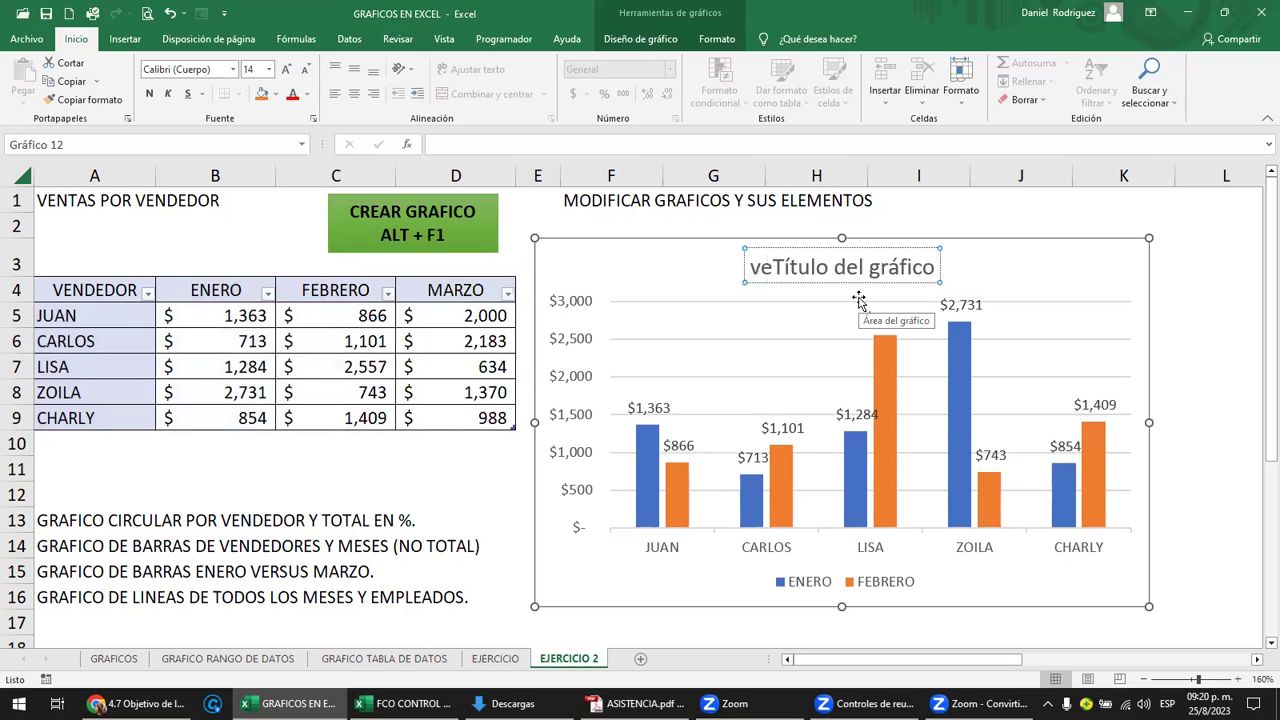
pyautogui.write('ntas')
pyautogui.press('Delete')
pyautogui.press('Delete')
pyautogui.press('Delete')
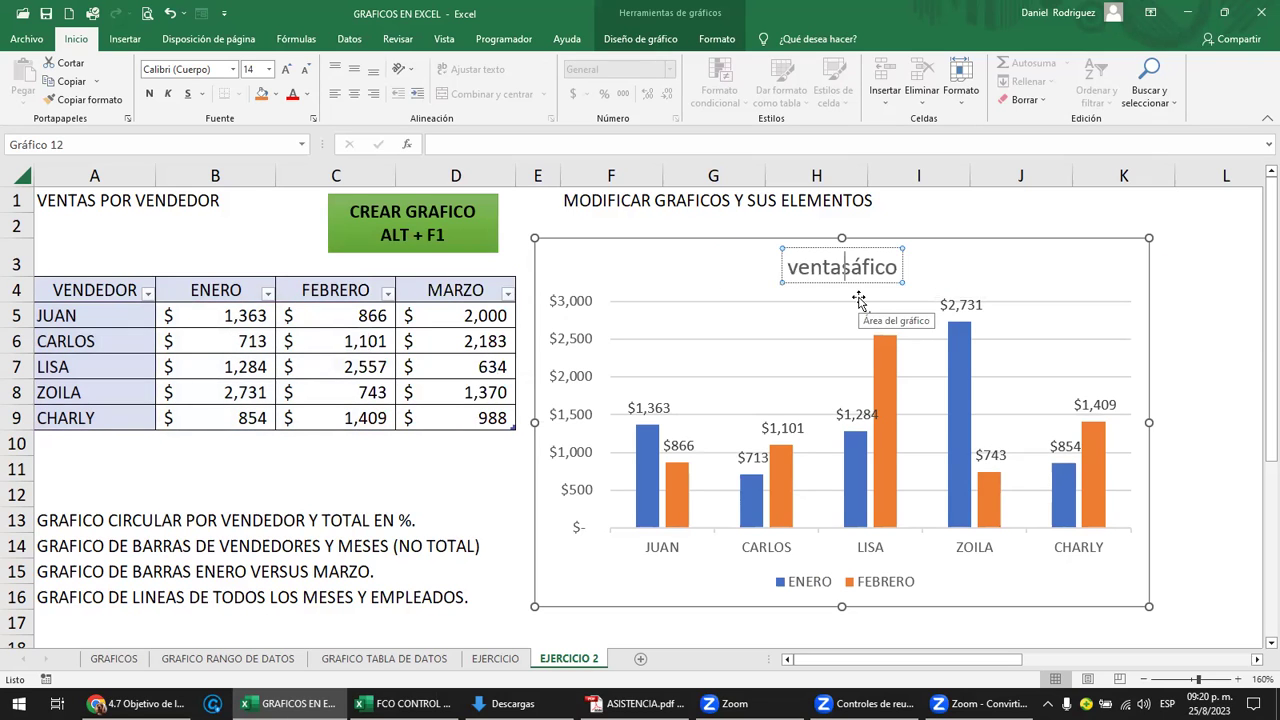
pyautogui.press('Delete')
pyautogui.press('Delete')
pyautogui.press('Delete')
pyautogui.press('BackSpace')
pyautogui.press('BackSpace')
pyautogui.press('BackSpace')
pyautogui.press('BackSpace')
pyautogui.press('BackSpace')
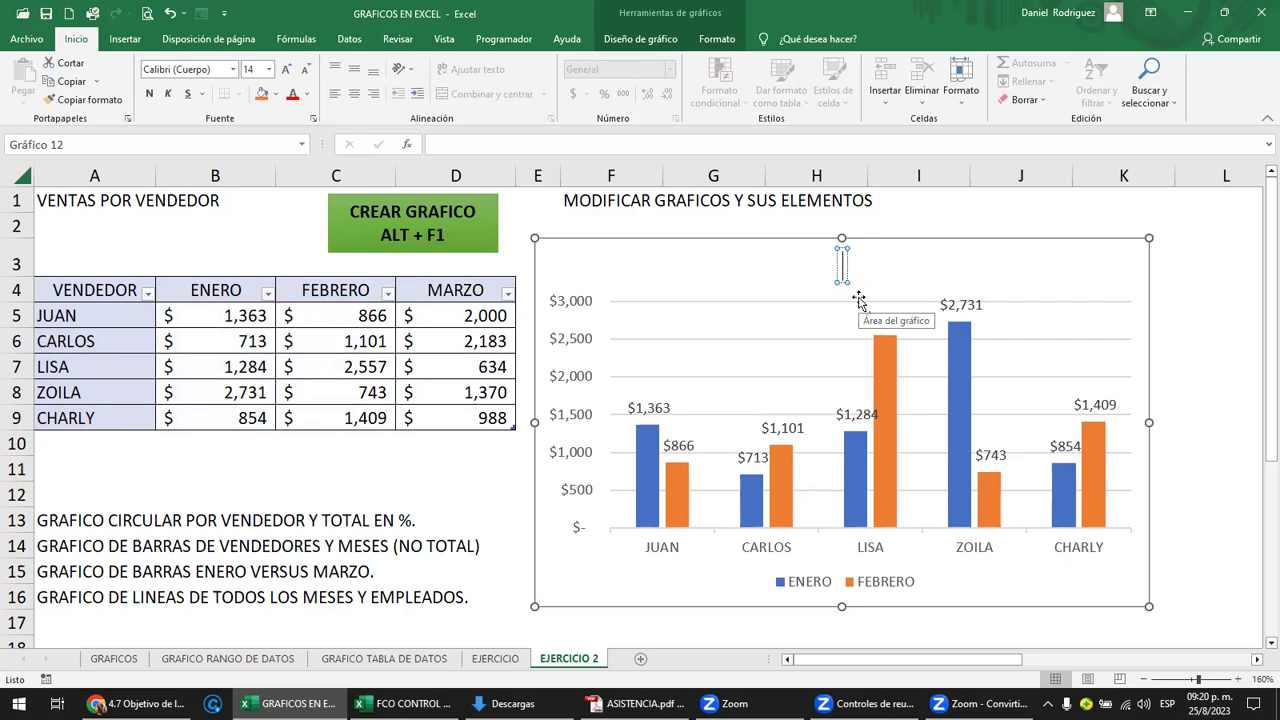
pyautogui.write('VENTAS 2')
pyautogui.write('023')
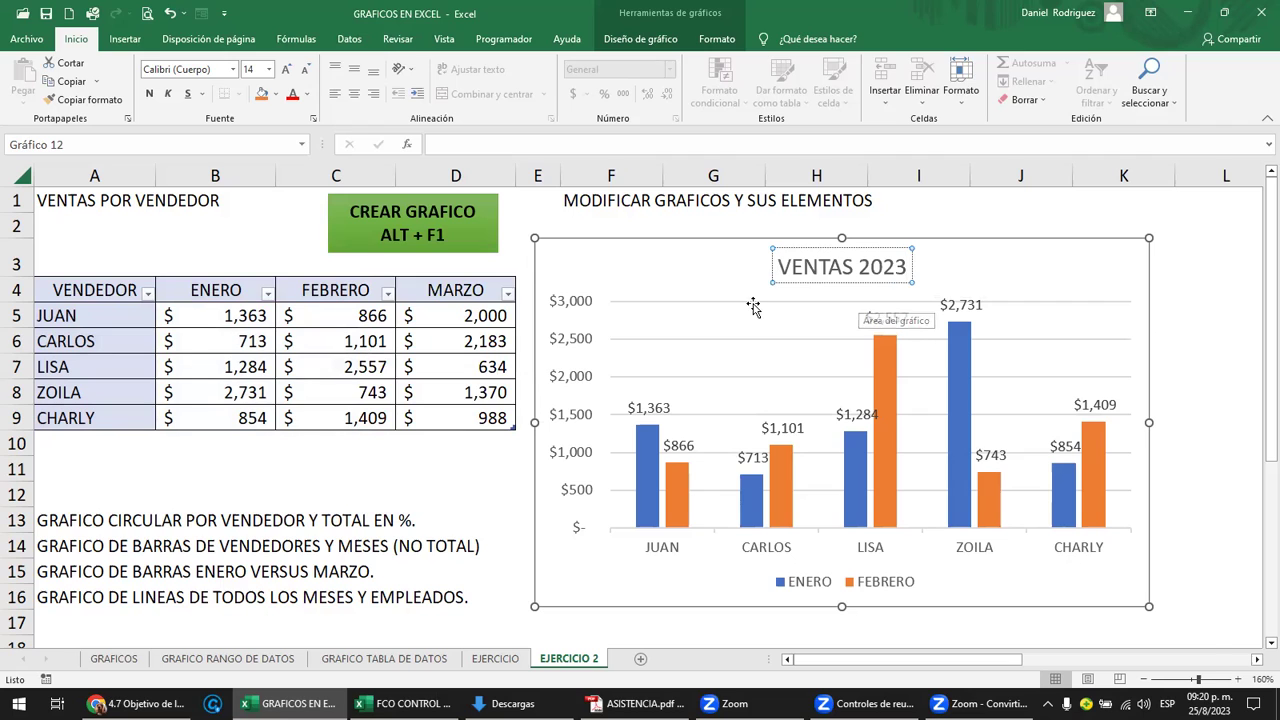
pyautogui.press('Escape')
pyautogui.click(1036, 252)
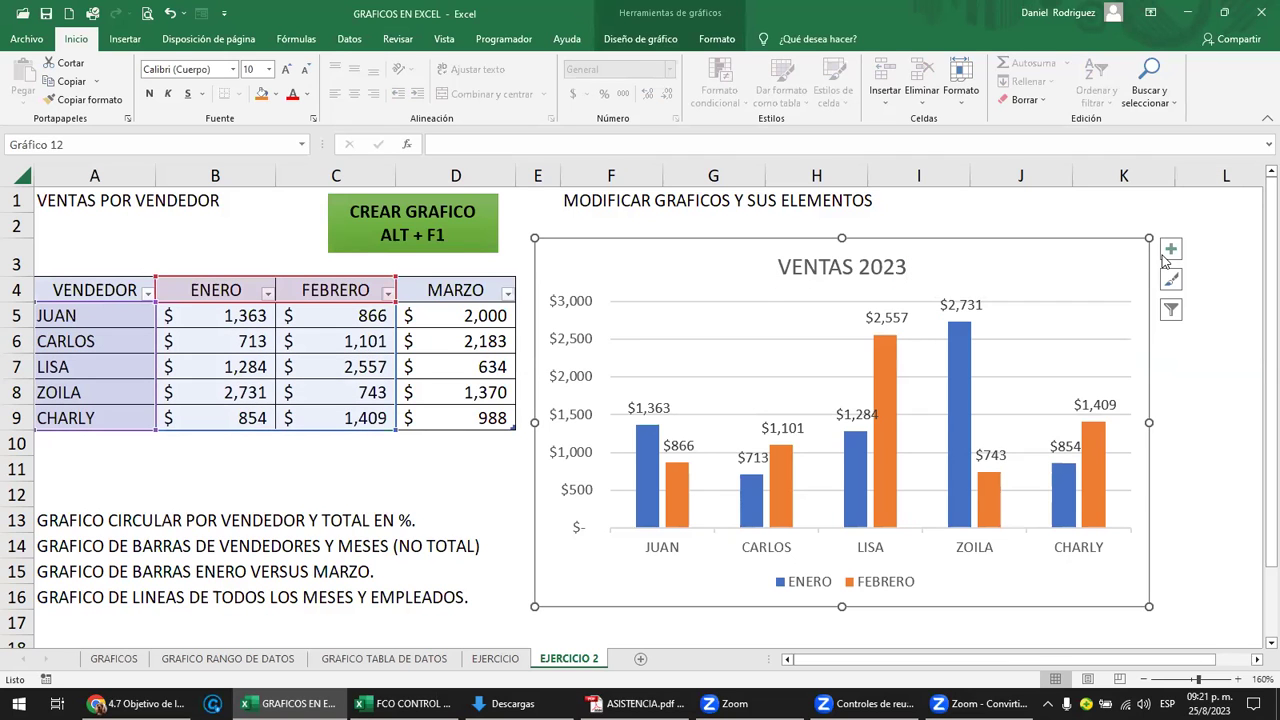
pyautogui.click(638, 40)
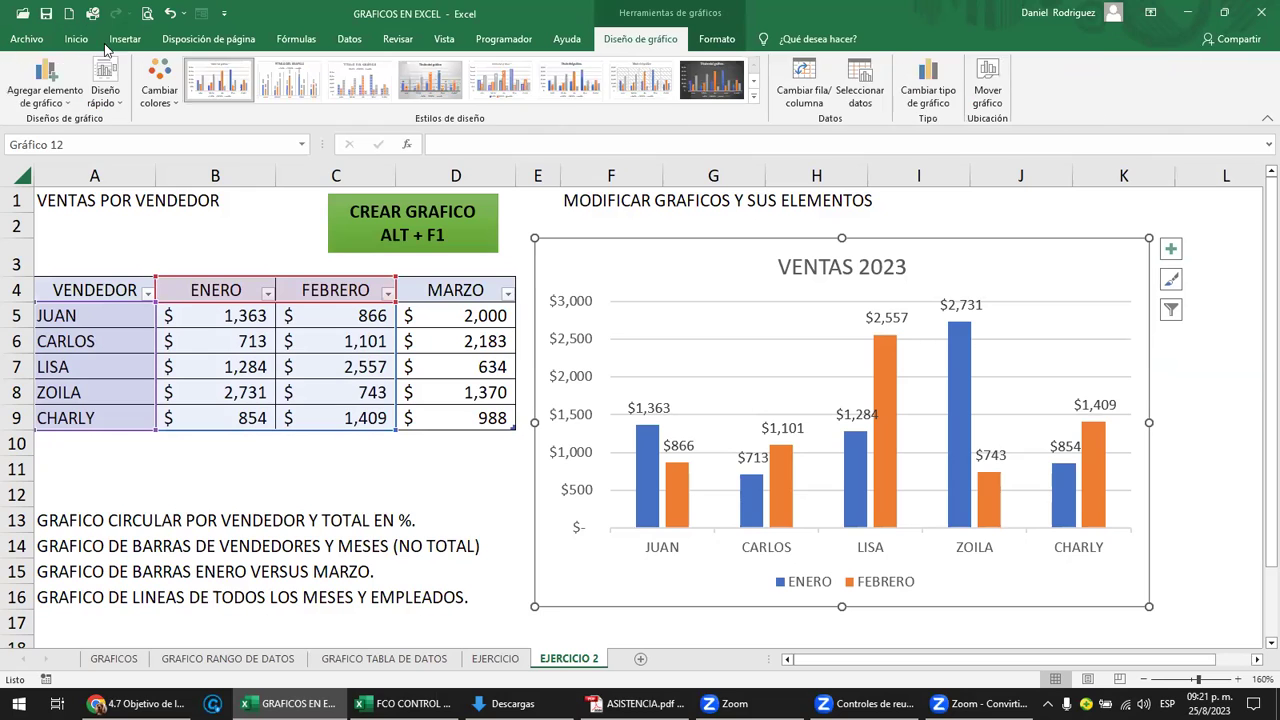
# Set the chart title to Encima del gráfico via Agregar elemento de gráfico.
pyautogui.click(42, 74)
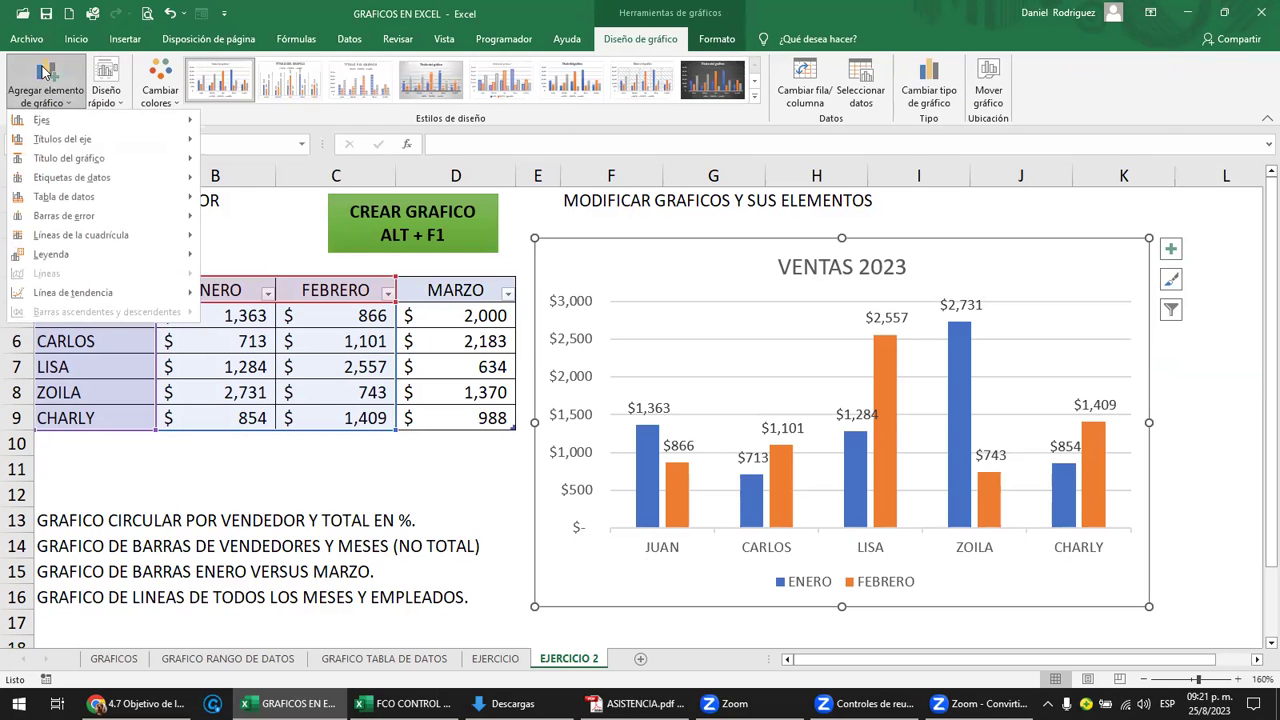
pyautogui.click(93, 163)
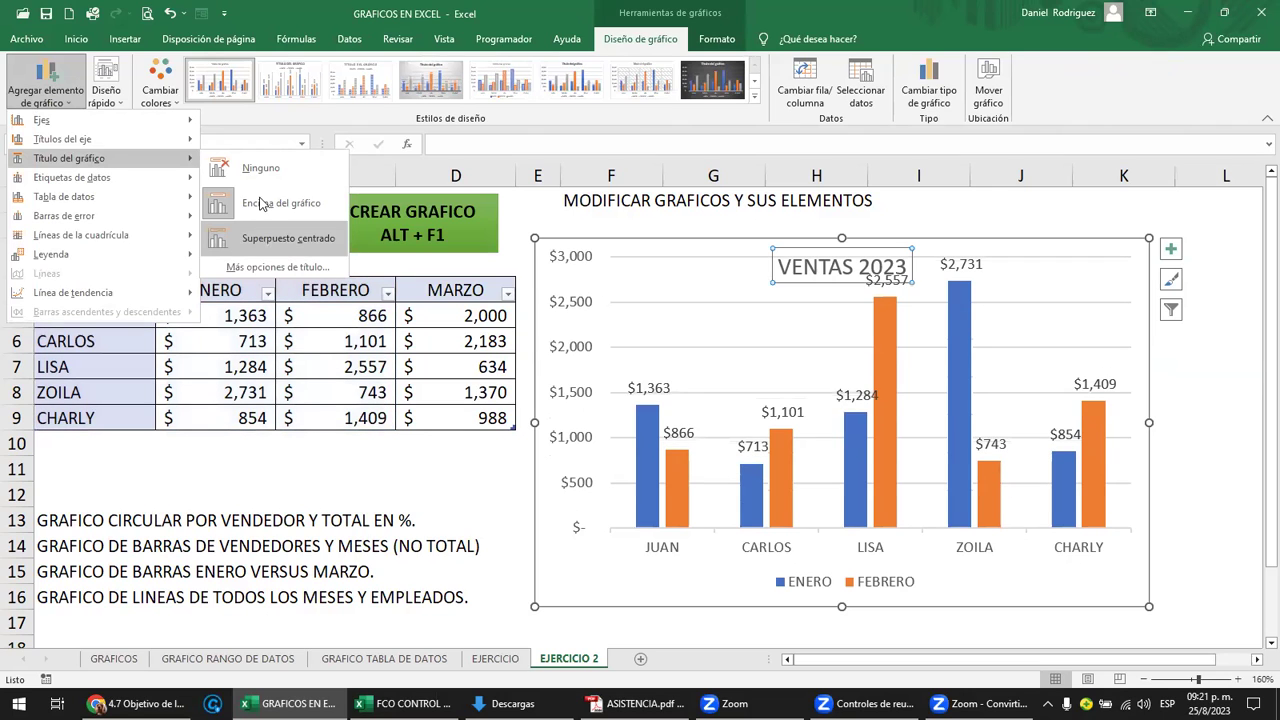
pyautogui.click(261, 204)
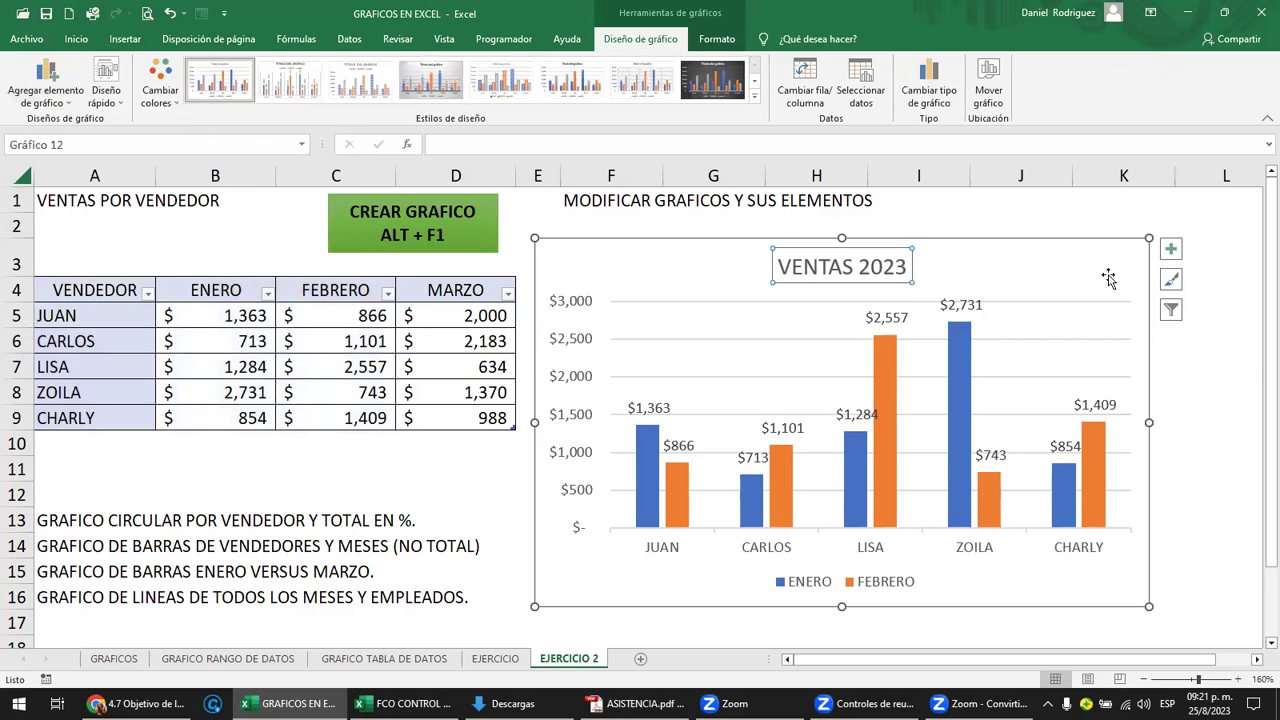
# Add a Tabla de datos beneath the chart from Elementos de gráfico.
pyautogui.click(1170, 250)
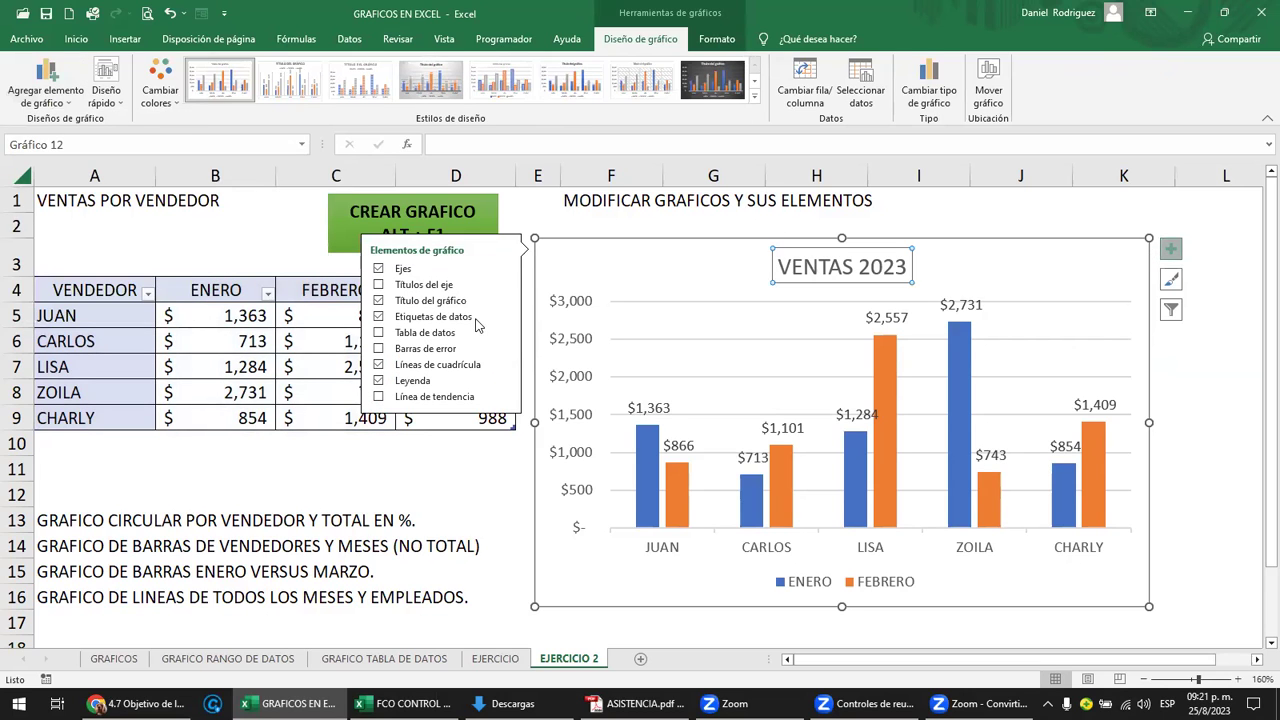
pyautogui.click(432, 336)
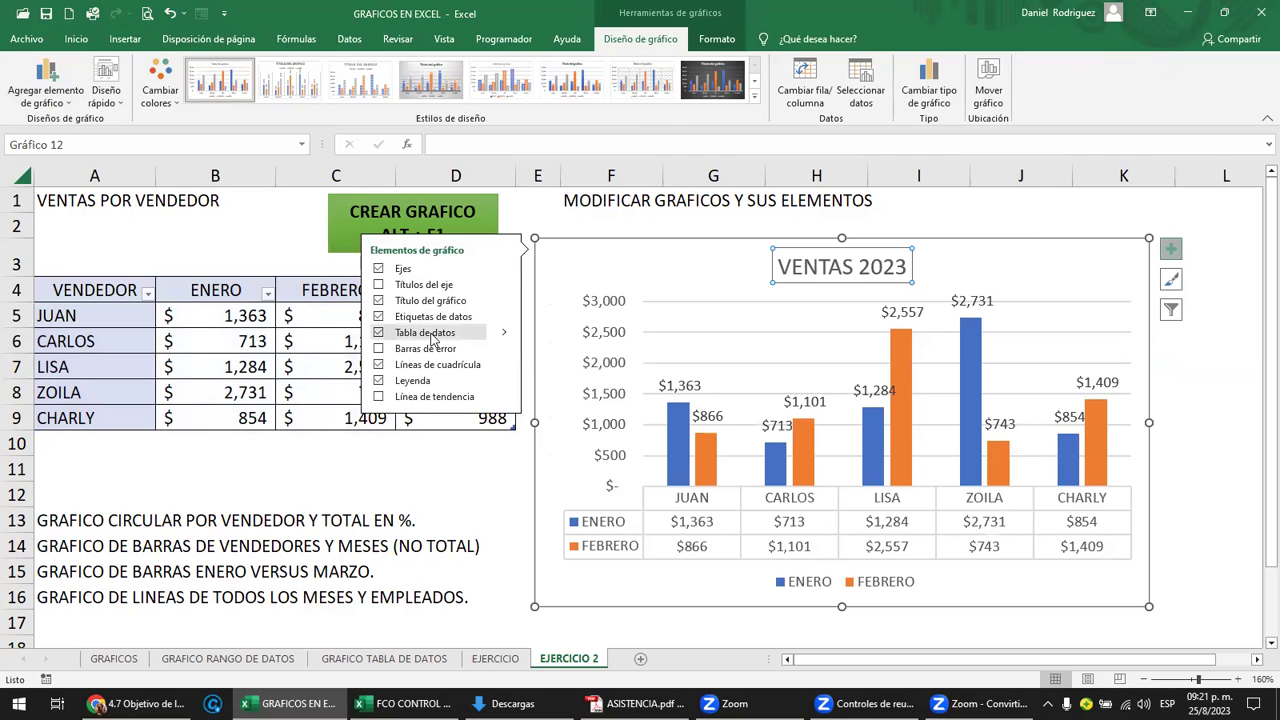
pyautogui.click(432, 336)
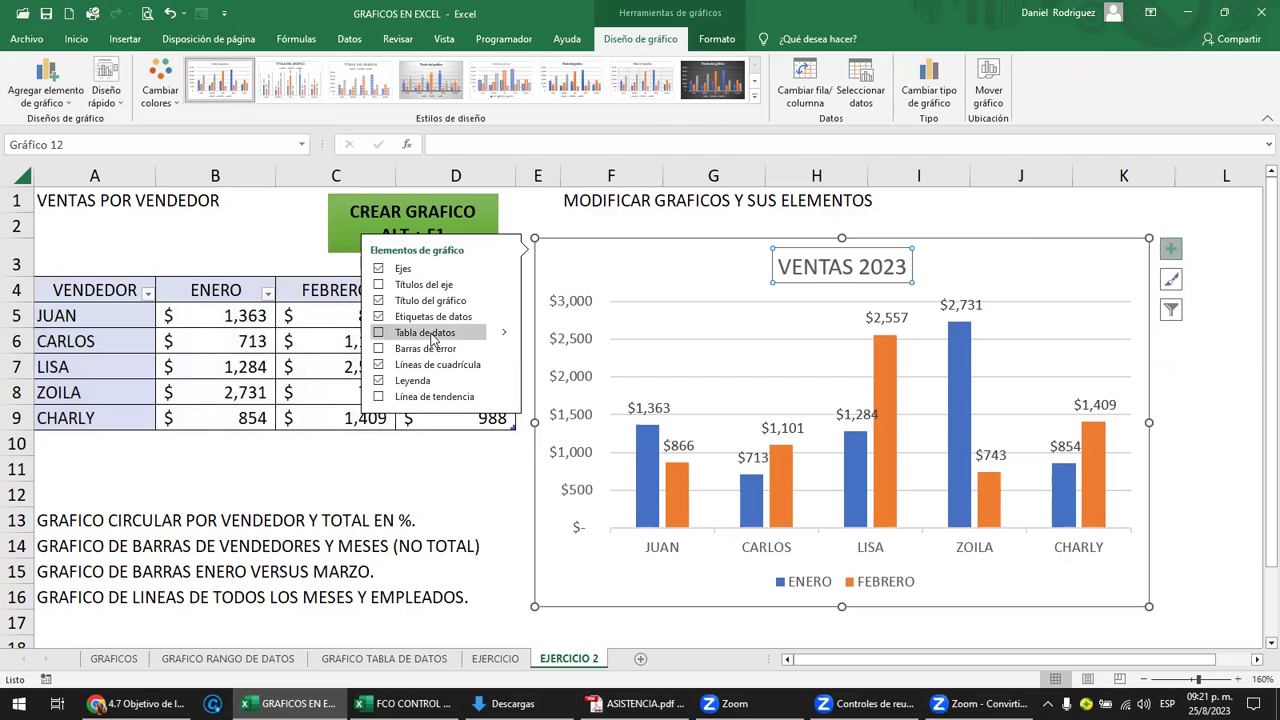
pyautogui.click(432, 336)
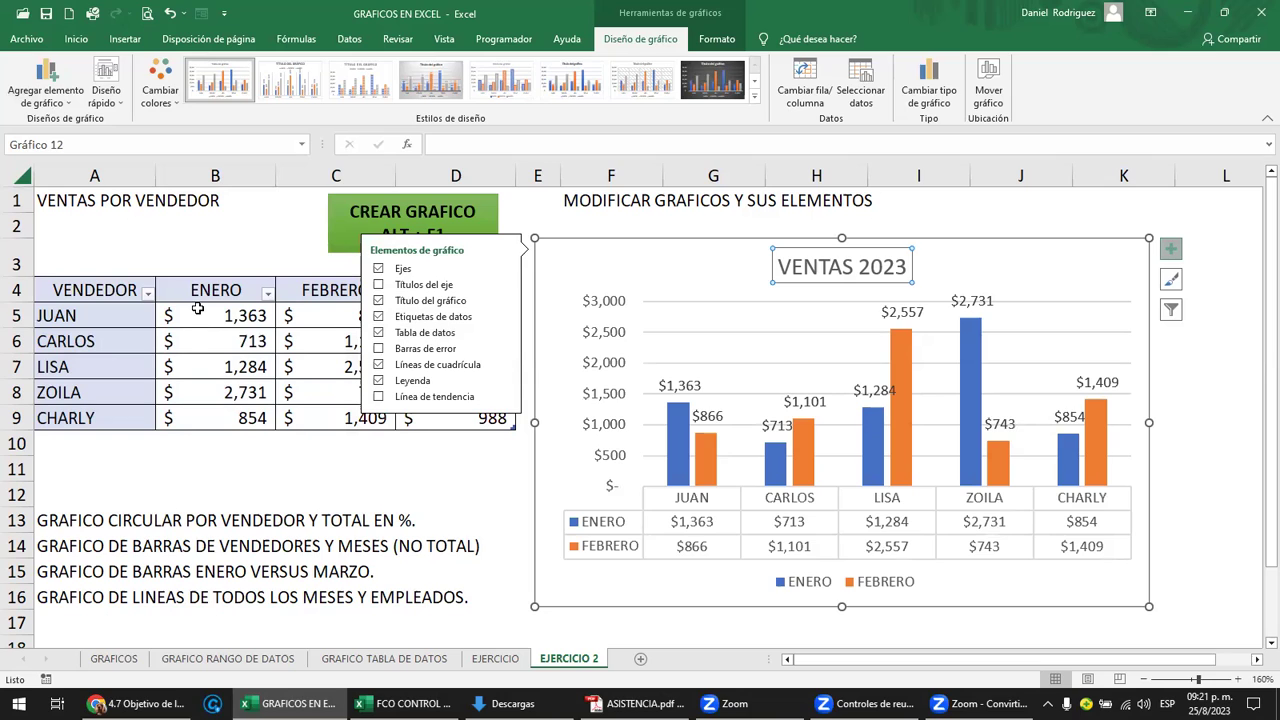
# Remove the data table and uncheck all four major and minor gridline options.
pyautogui.click(379, 332)
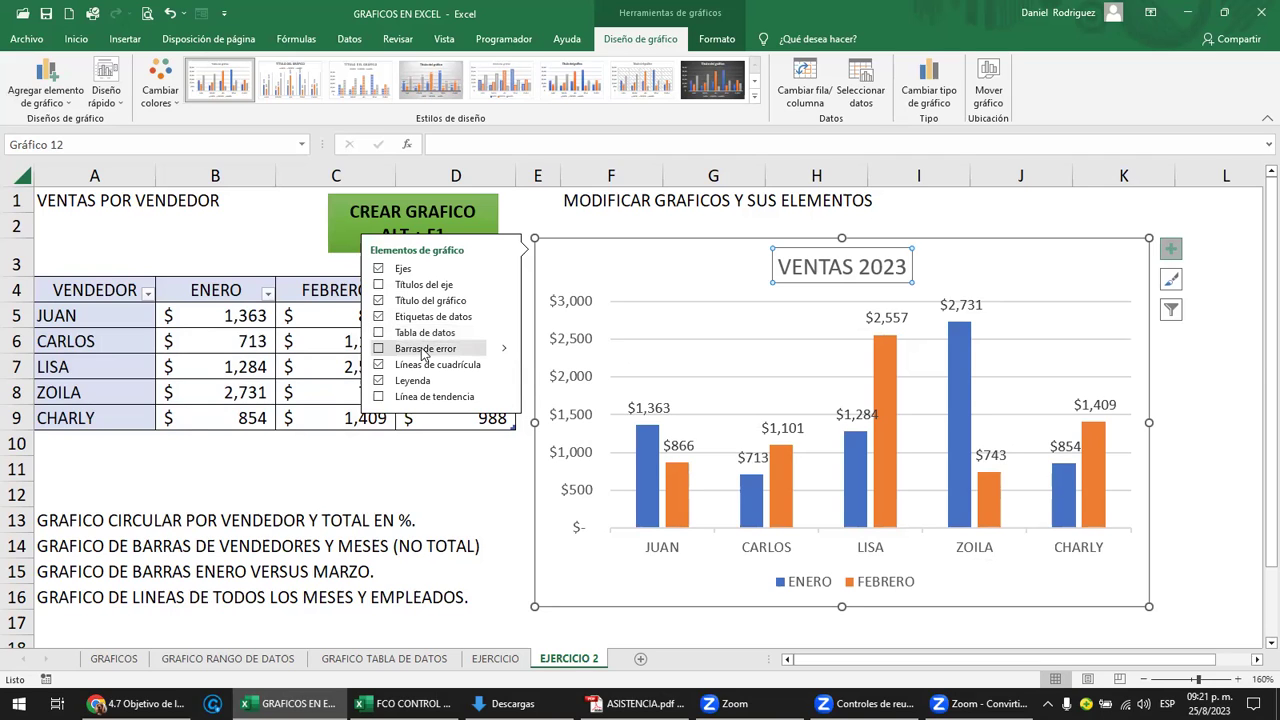
pyautogui.click(418, 366)
pyautogui.click(418, 370)
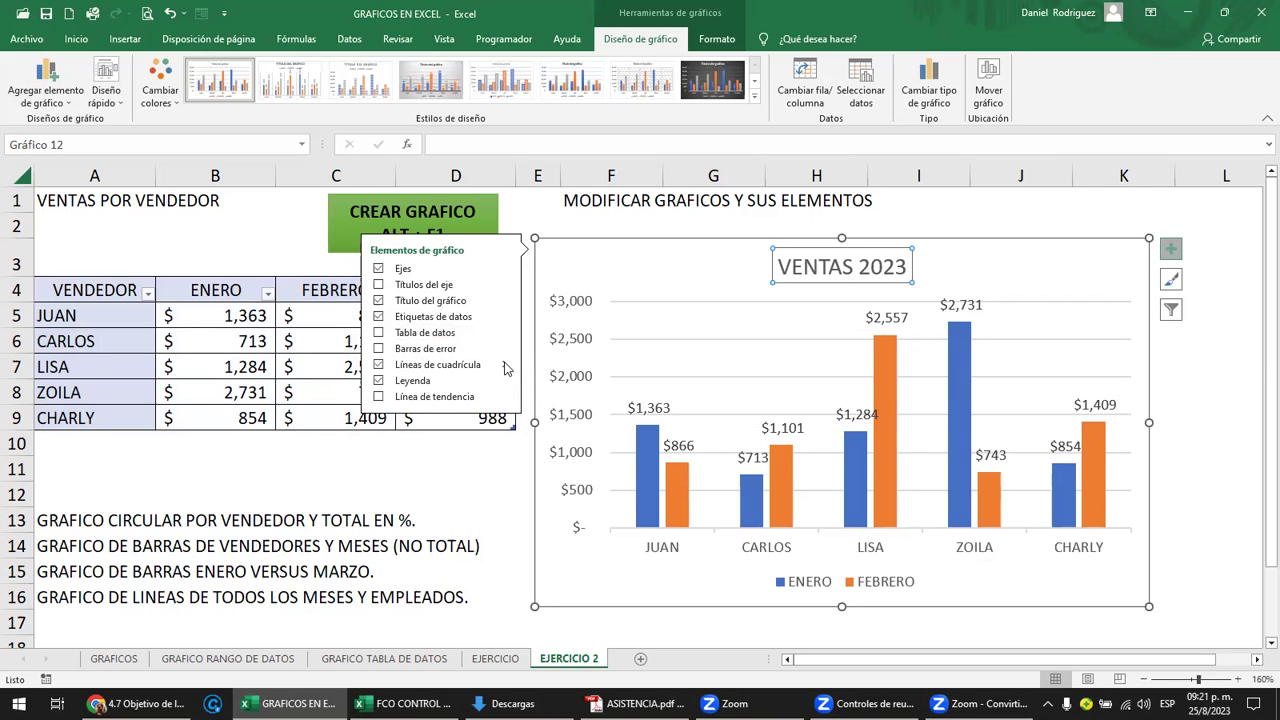
pyautogui.click(564, 386)
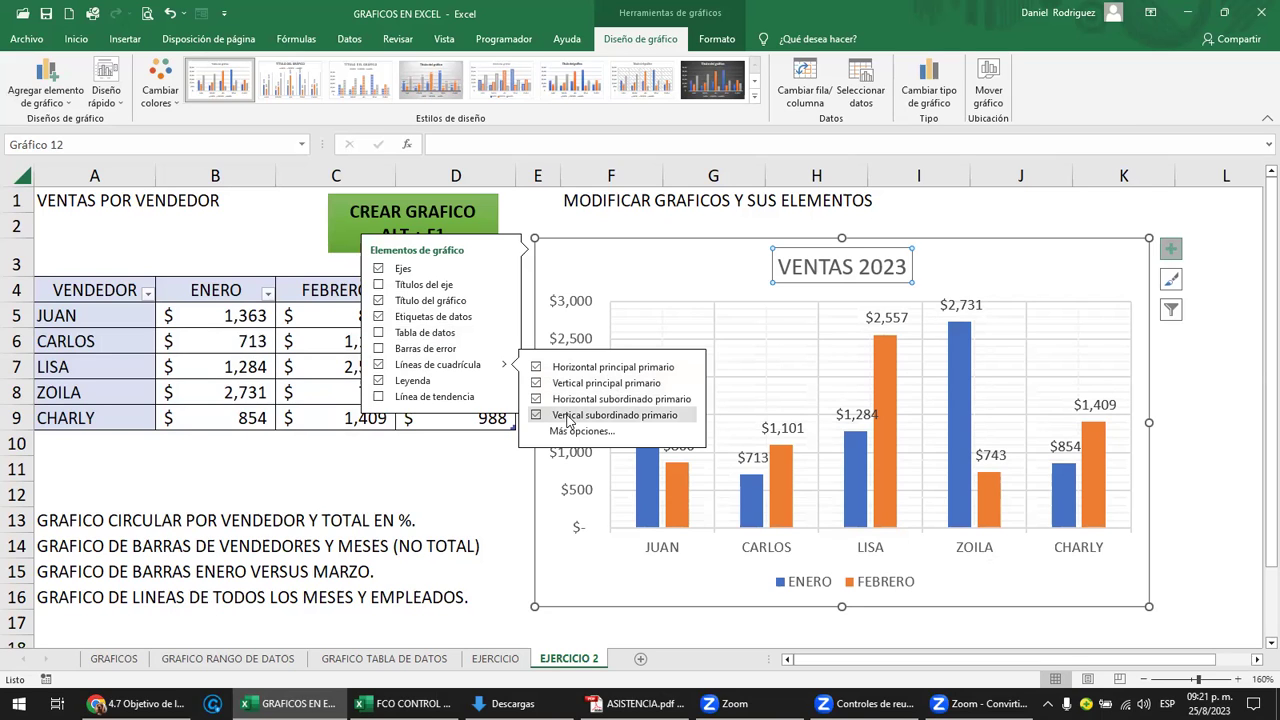
pyautogui.click(537, 415)
pyautogui.click(536, 399)
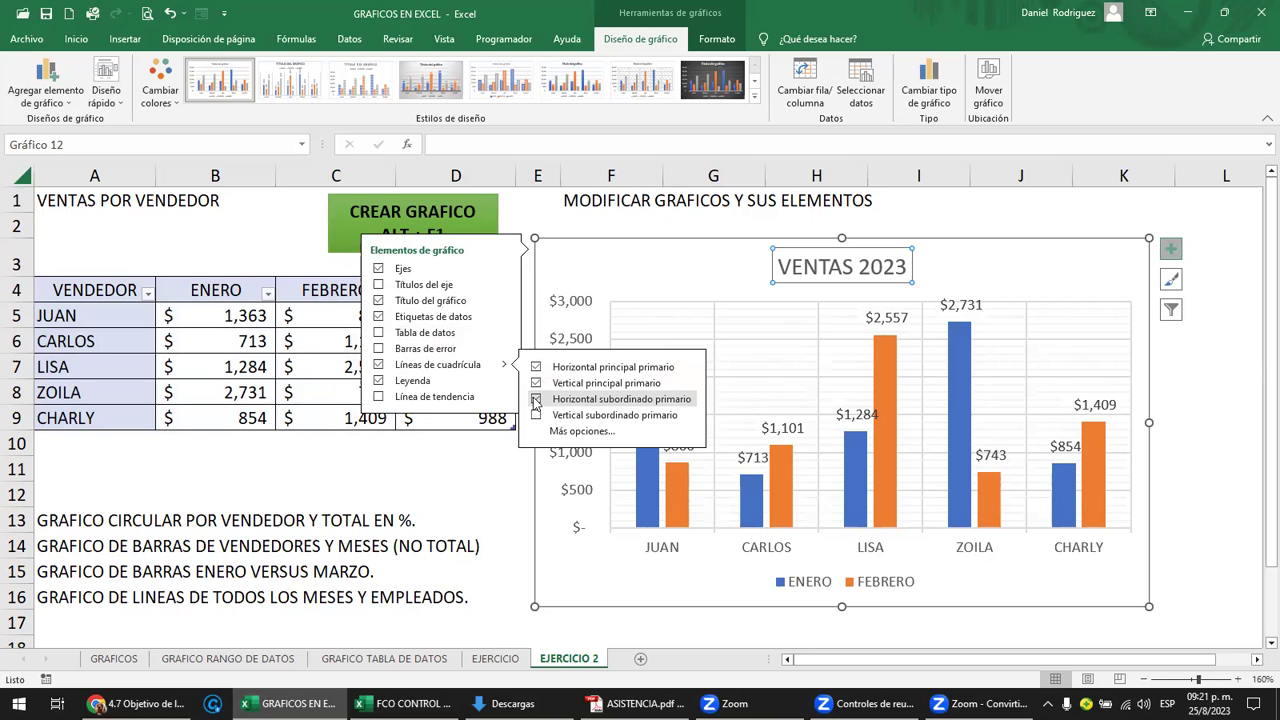
pyautogui.click(536, 383)
pyautogui.click(536, 367)
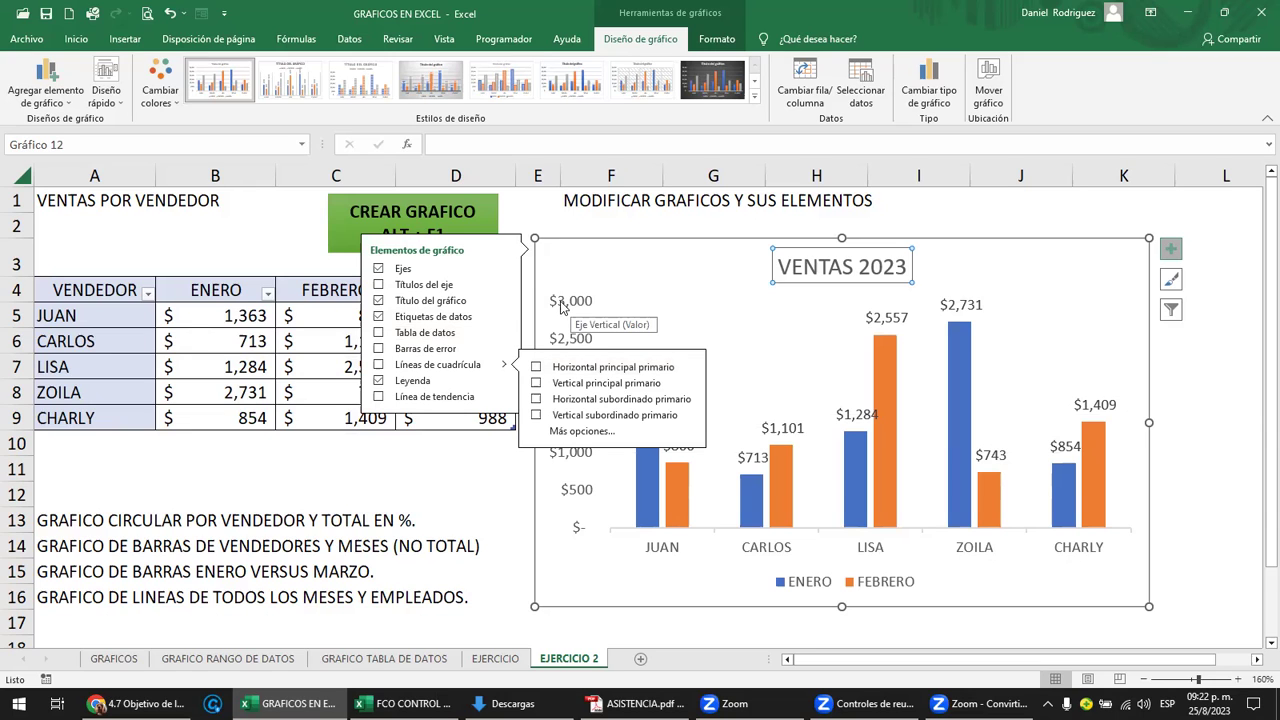
pyautogui.click(580, 620)
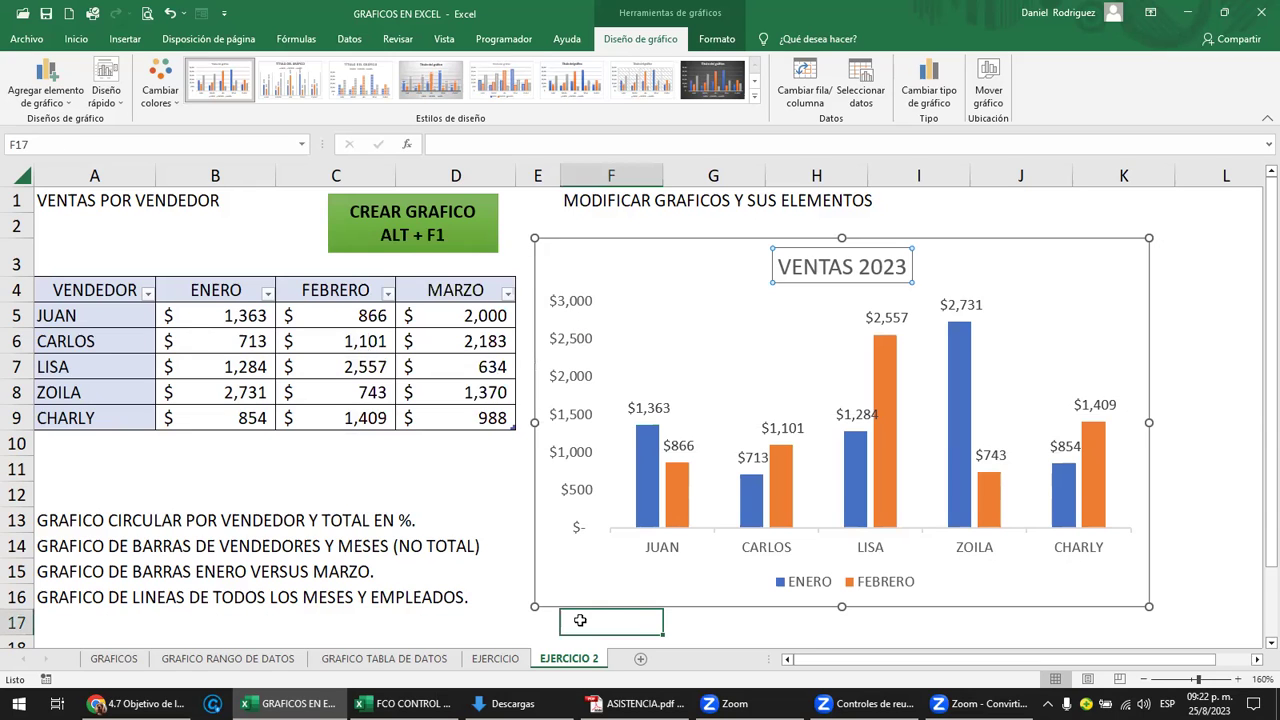
pyautogui.click(580, 520)
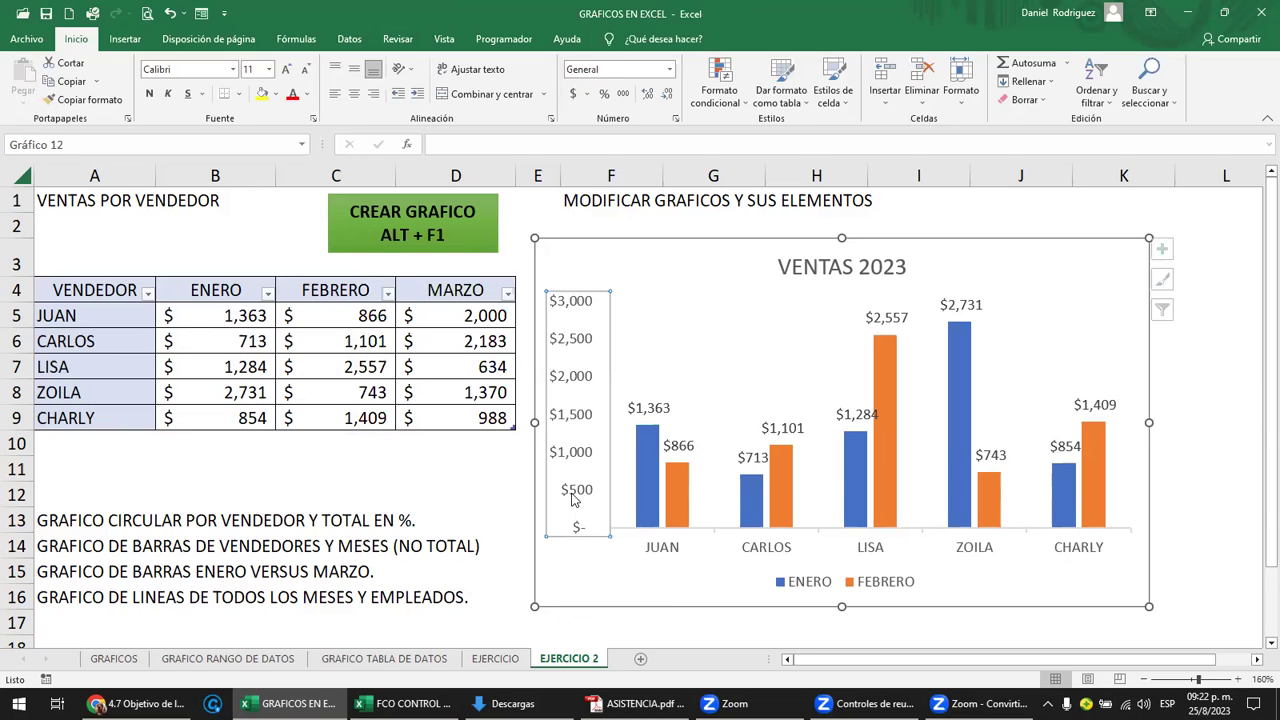
# Open the vertical value axis formatting pane from the chart area settings, then the chart elements list.
pyautogui.doubleClick(563, 316)
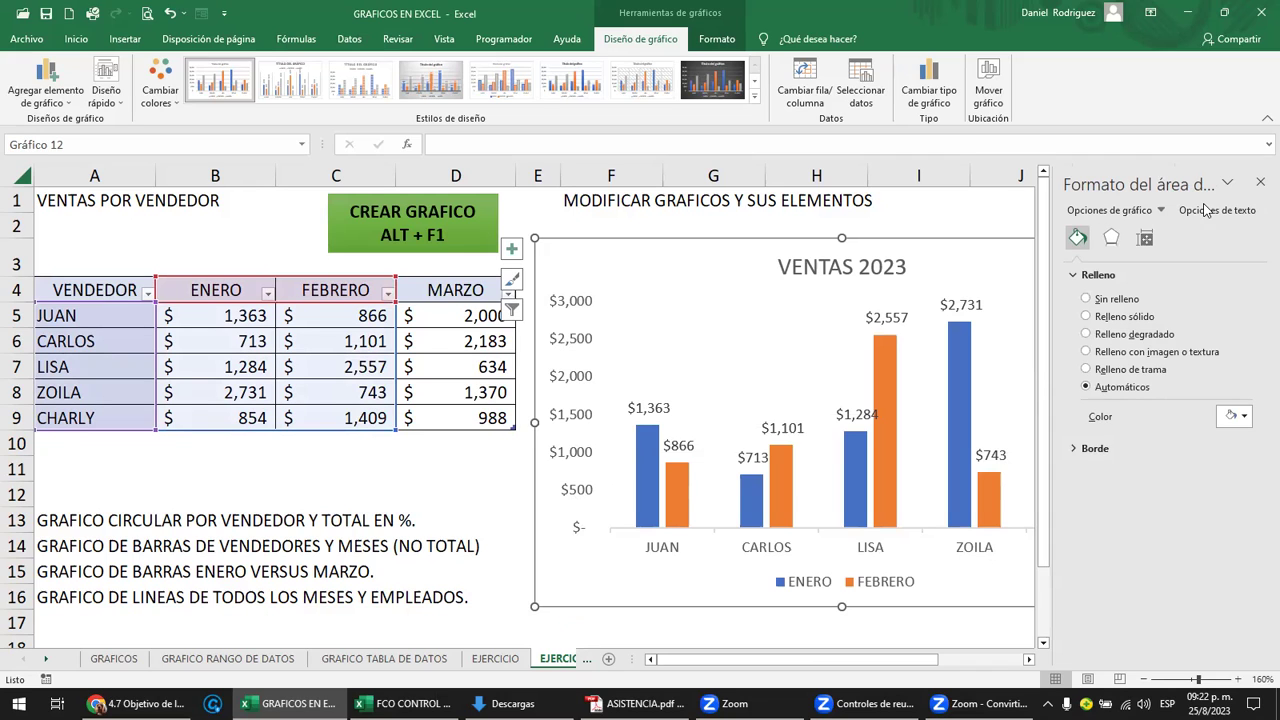
pyautogui.click(573, 368)
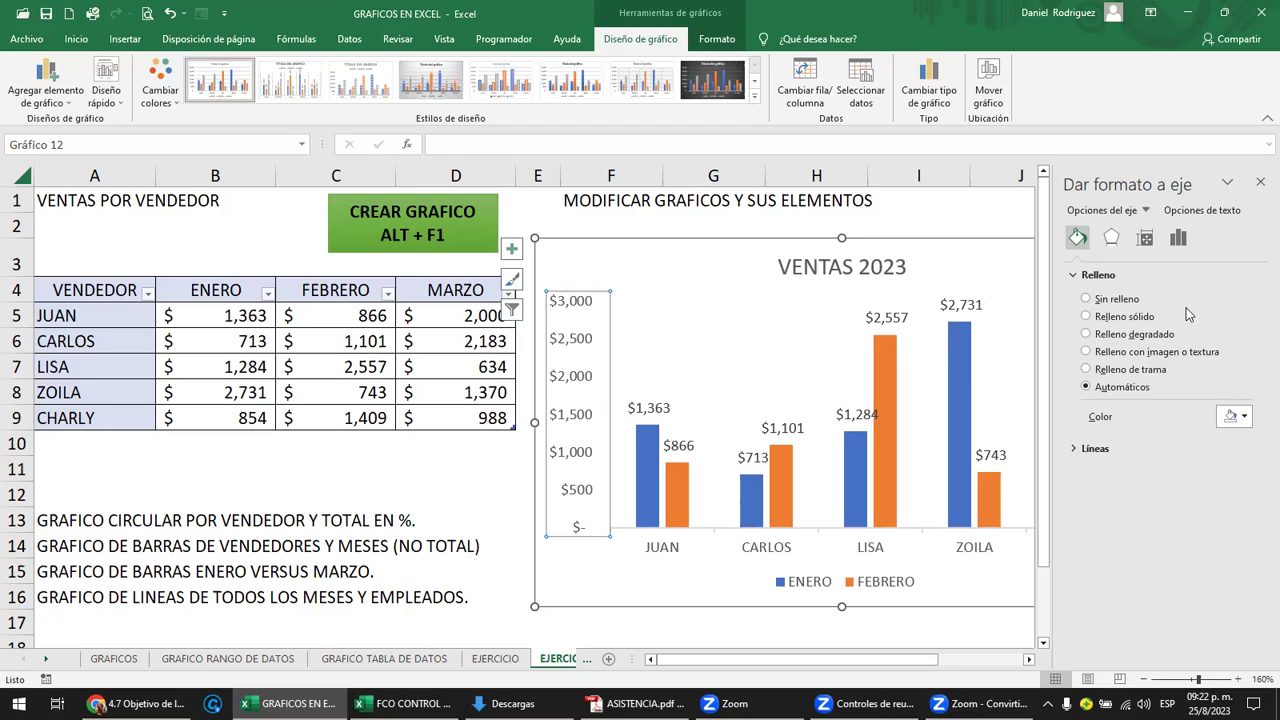
pyautogui.click(511, 252)
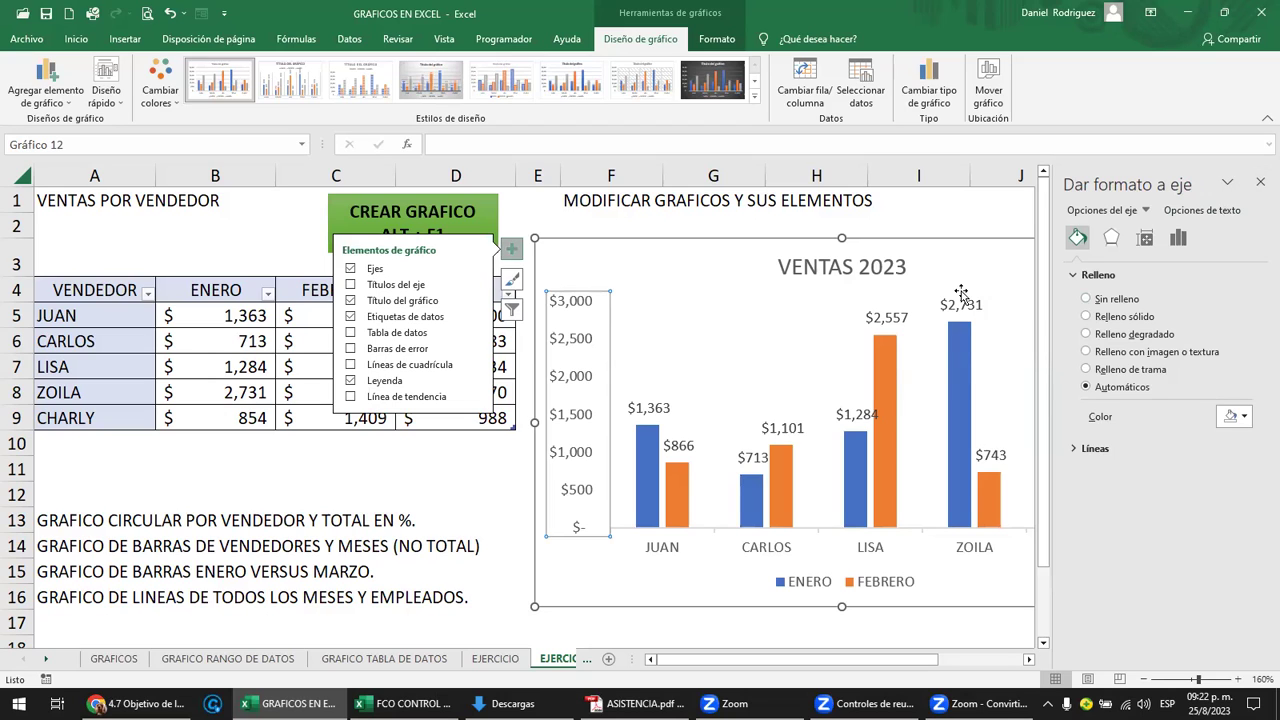
# Close the axis pane and toggle Leyenda off and on so the legend shows on the right.
pyautogui.click(1260, 182)
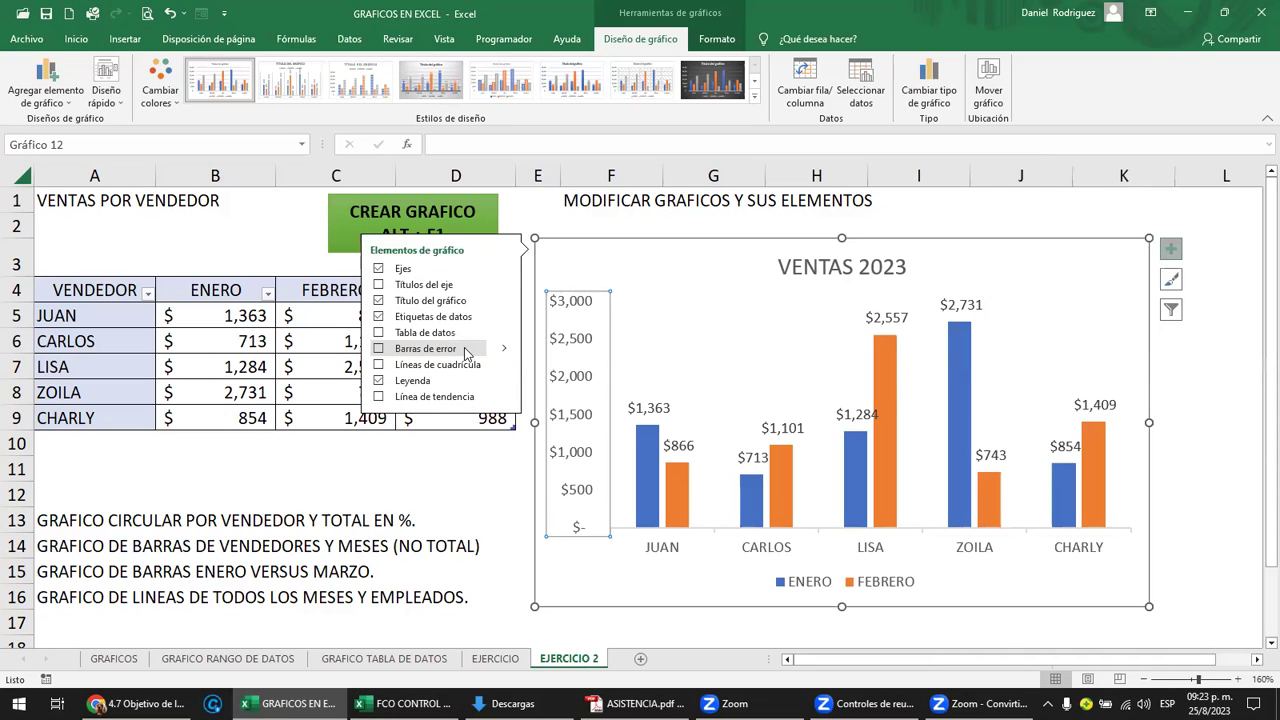
pyautogui.click(412, 388)
pyautogui.click(412, 386)
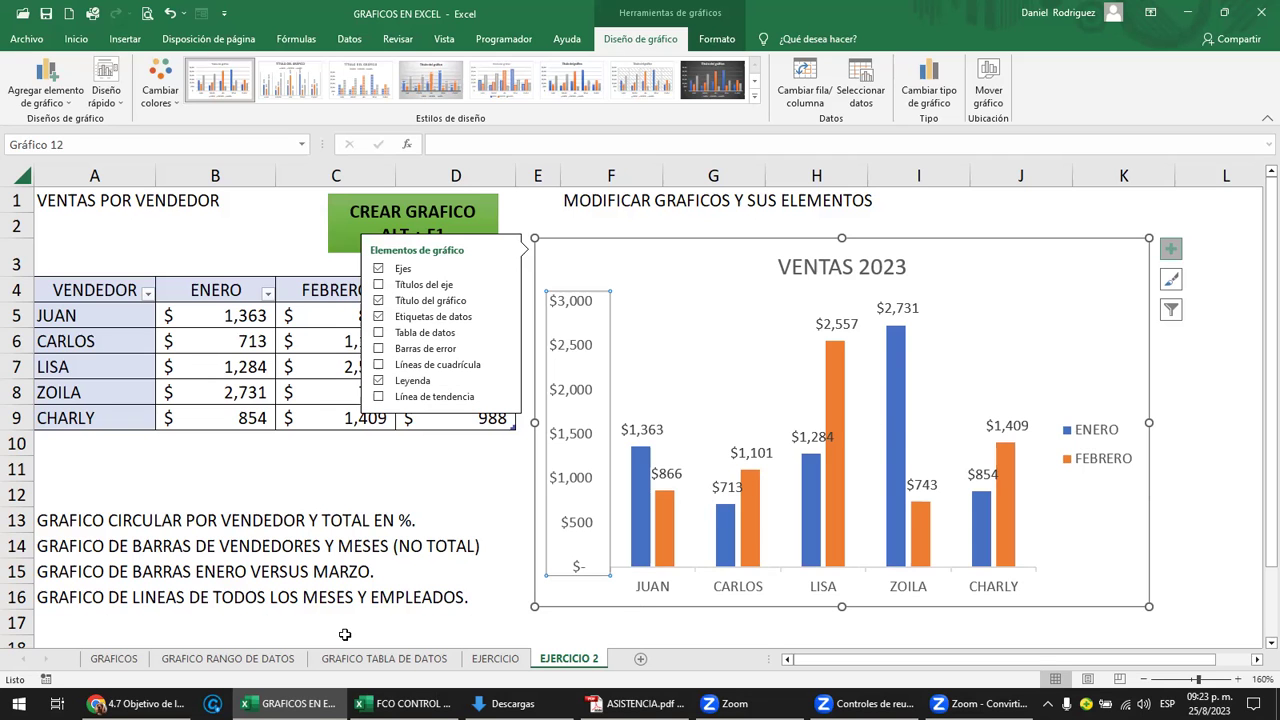
pyautogui.click(98, 704)
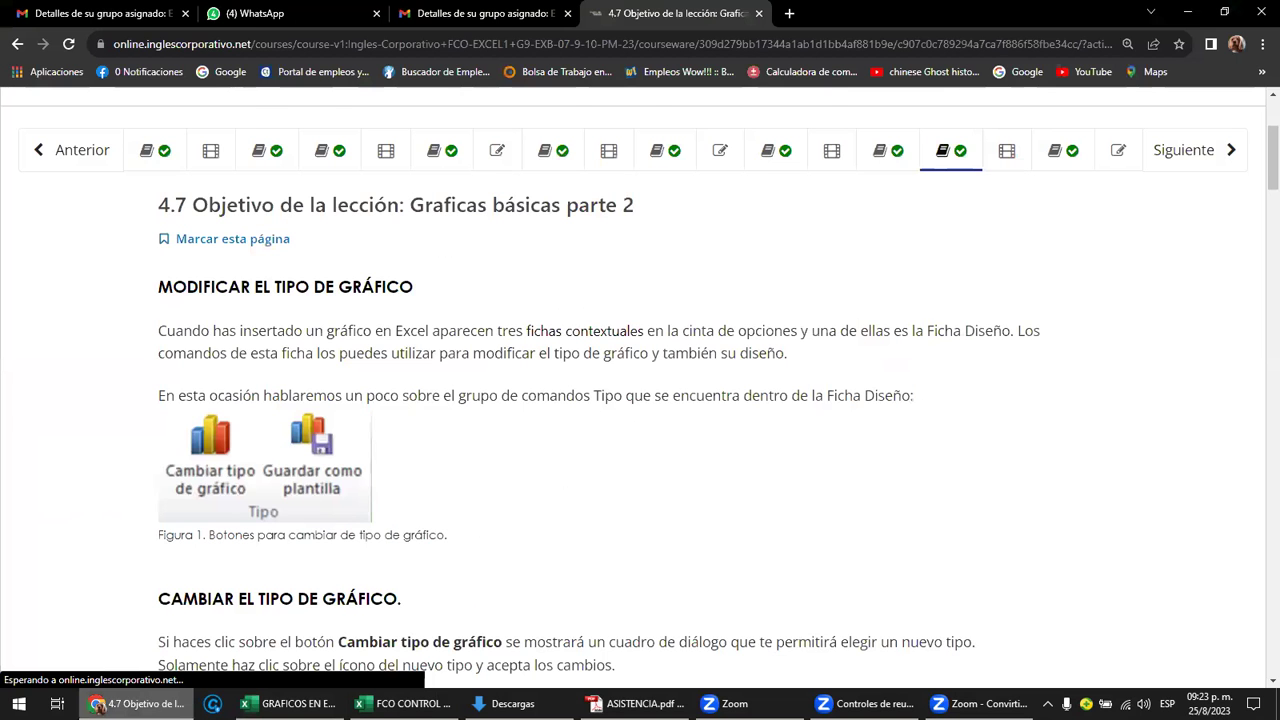
pyautogui.click(98, 704)
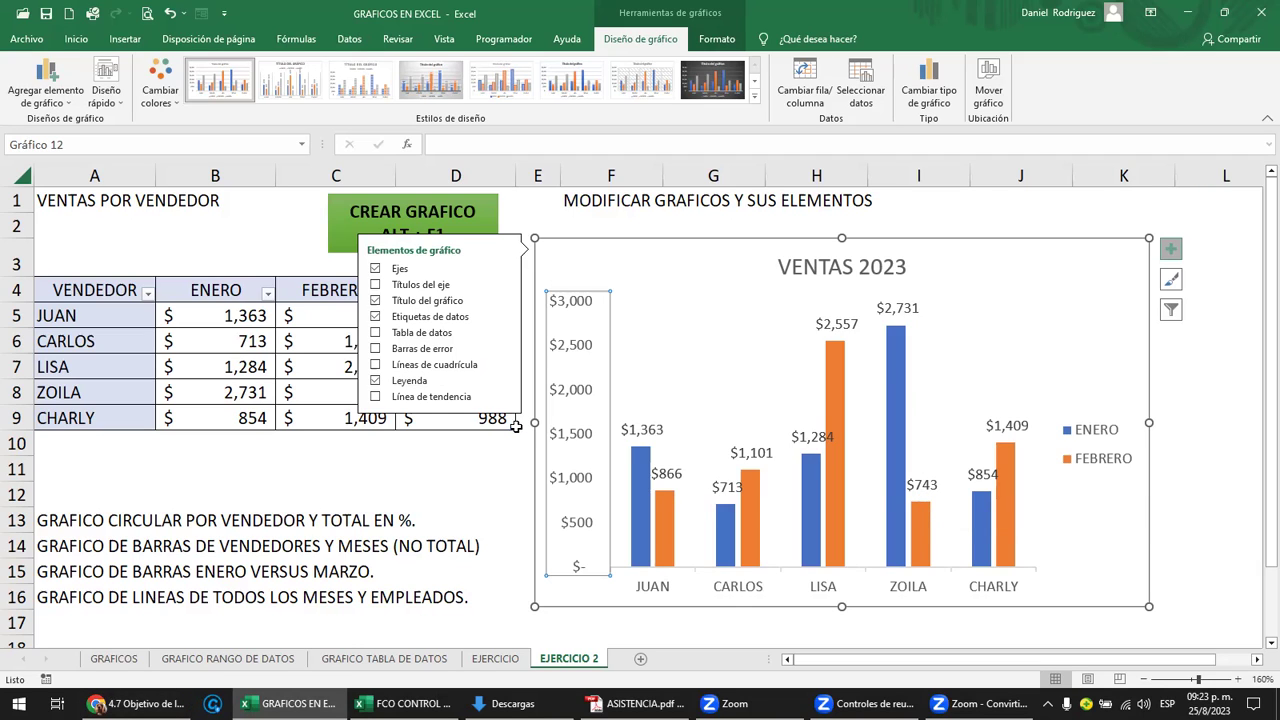
pyautogui.click(376, 397)
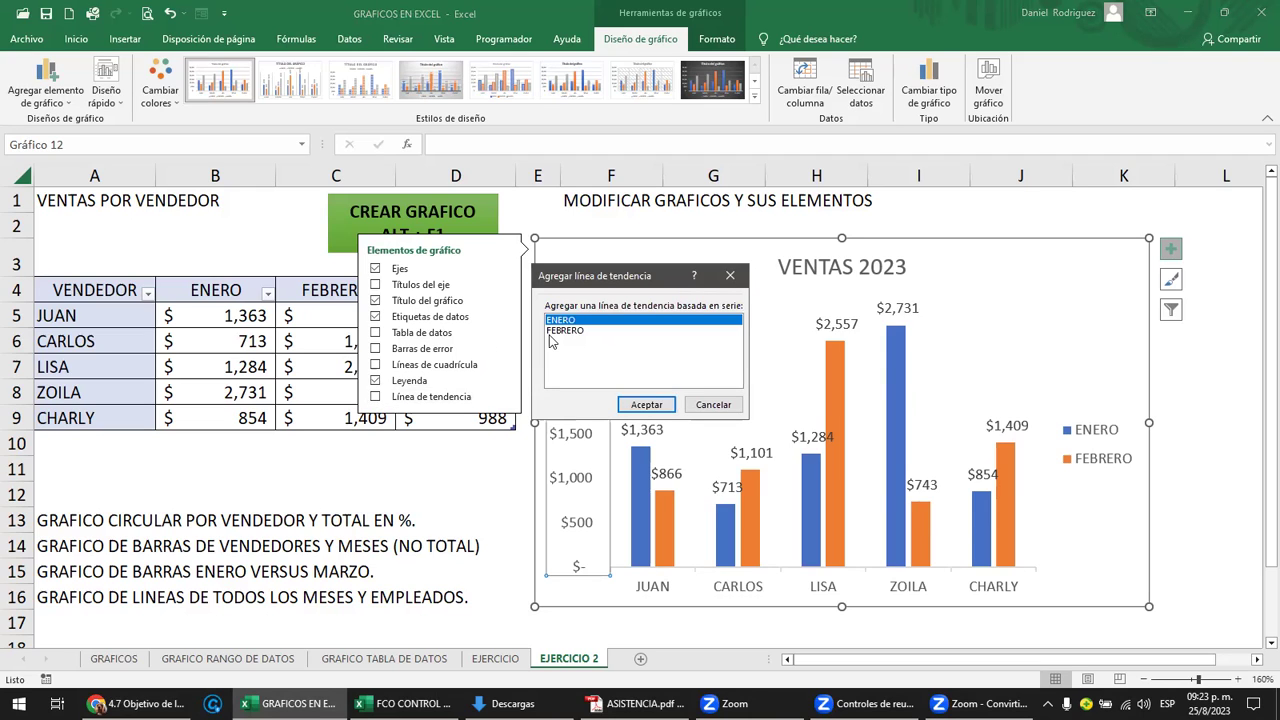
pyautogui.click(646, 405)
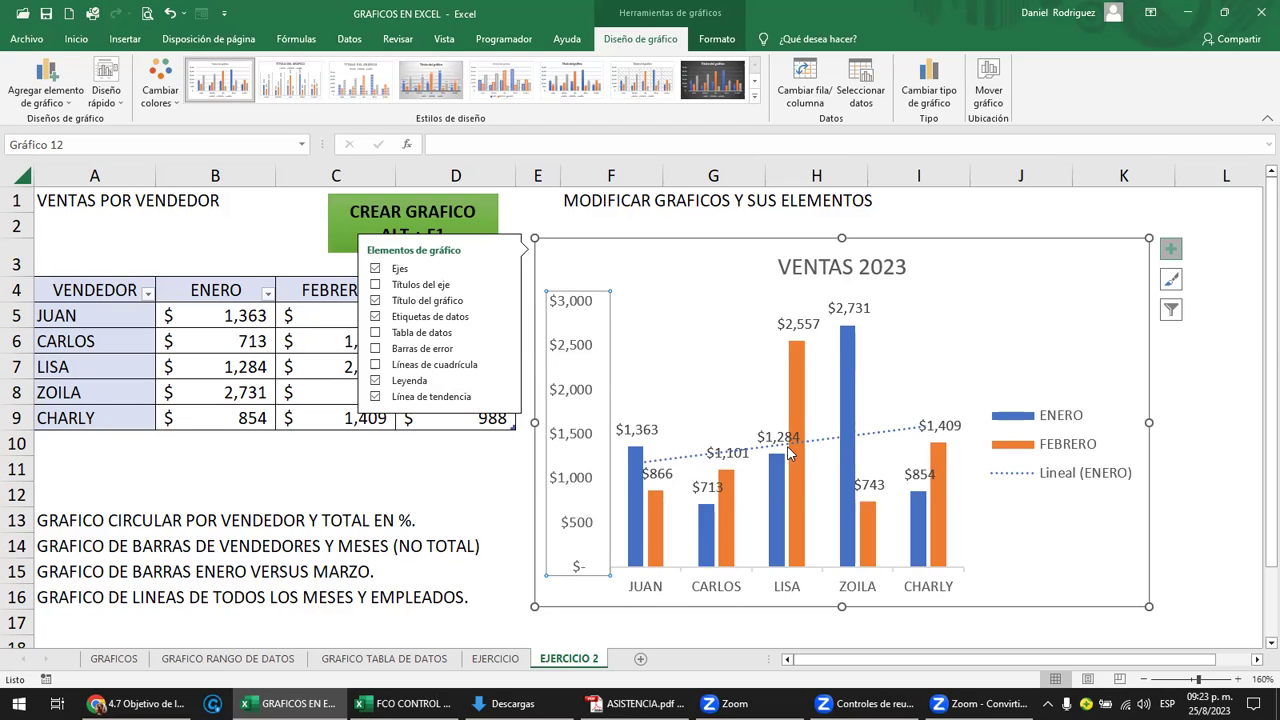
pyautogui.click(889, 441)
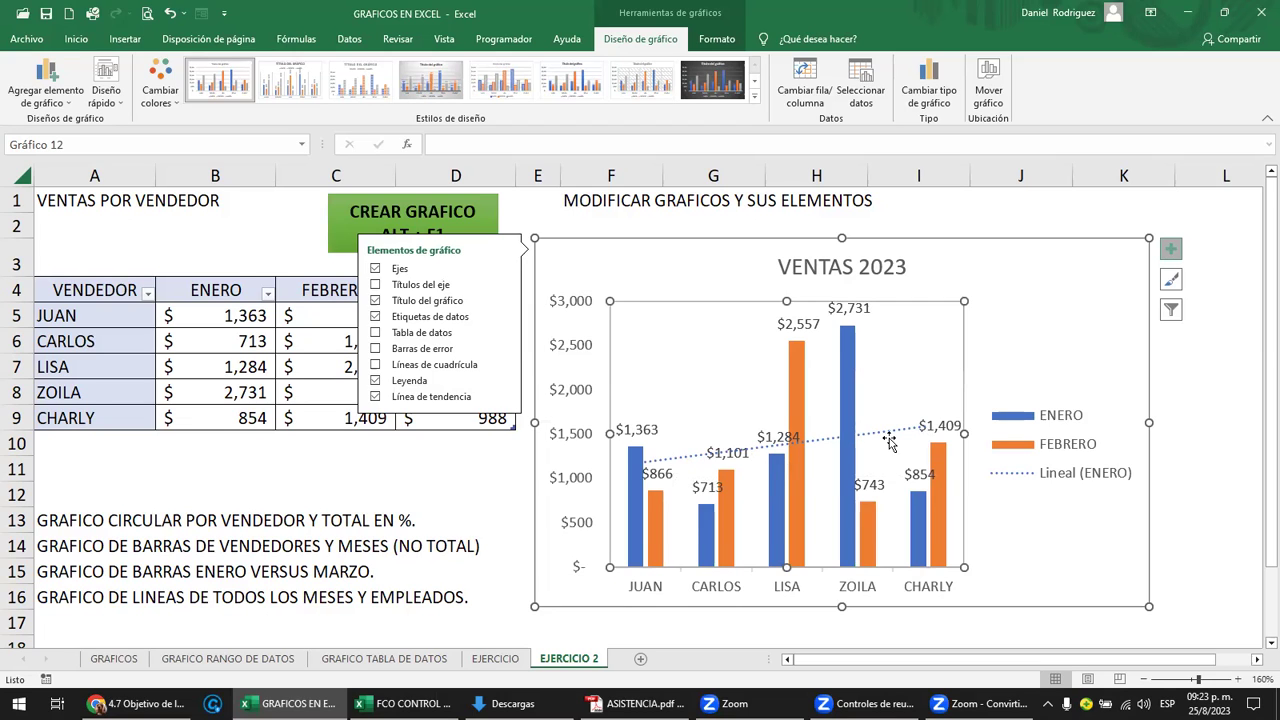
pyautogui.click(375, 397)
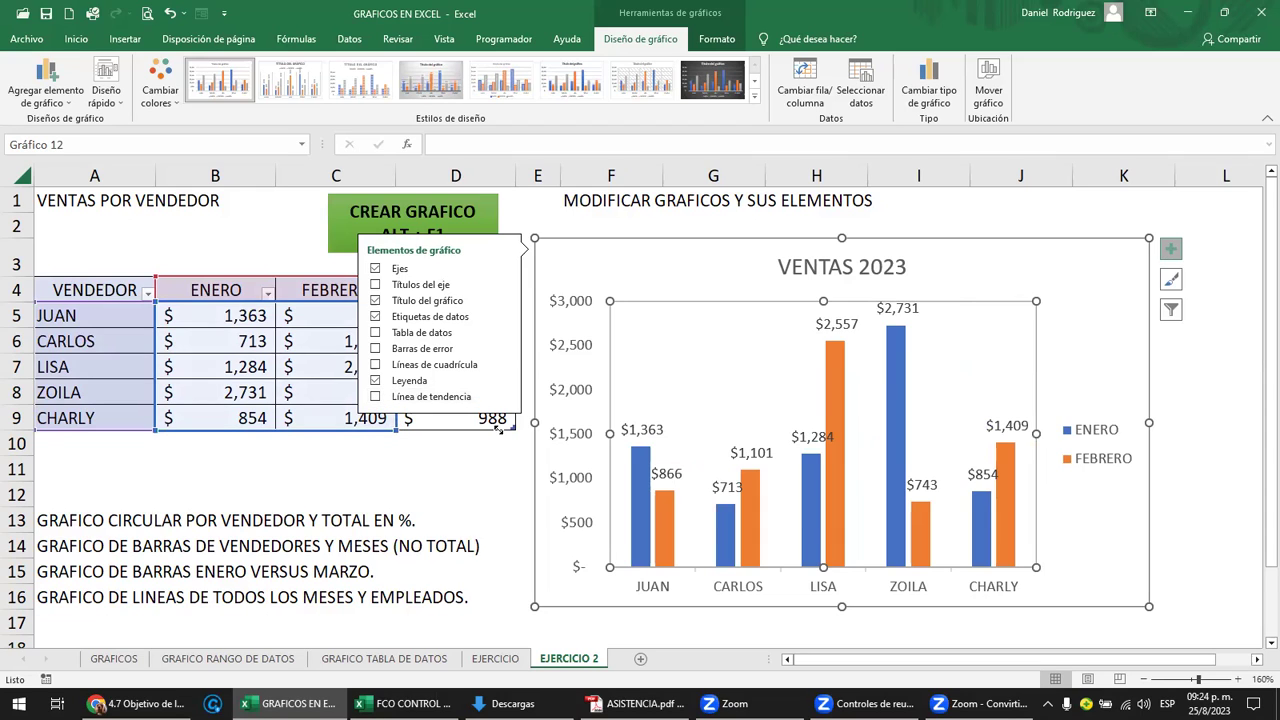
# Extend the chart data range to include MARZO and remove the data labels.
pyautogui.moveTo(500, 436); pyautogui.dragTo(512, 430)
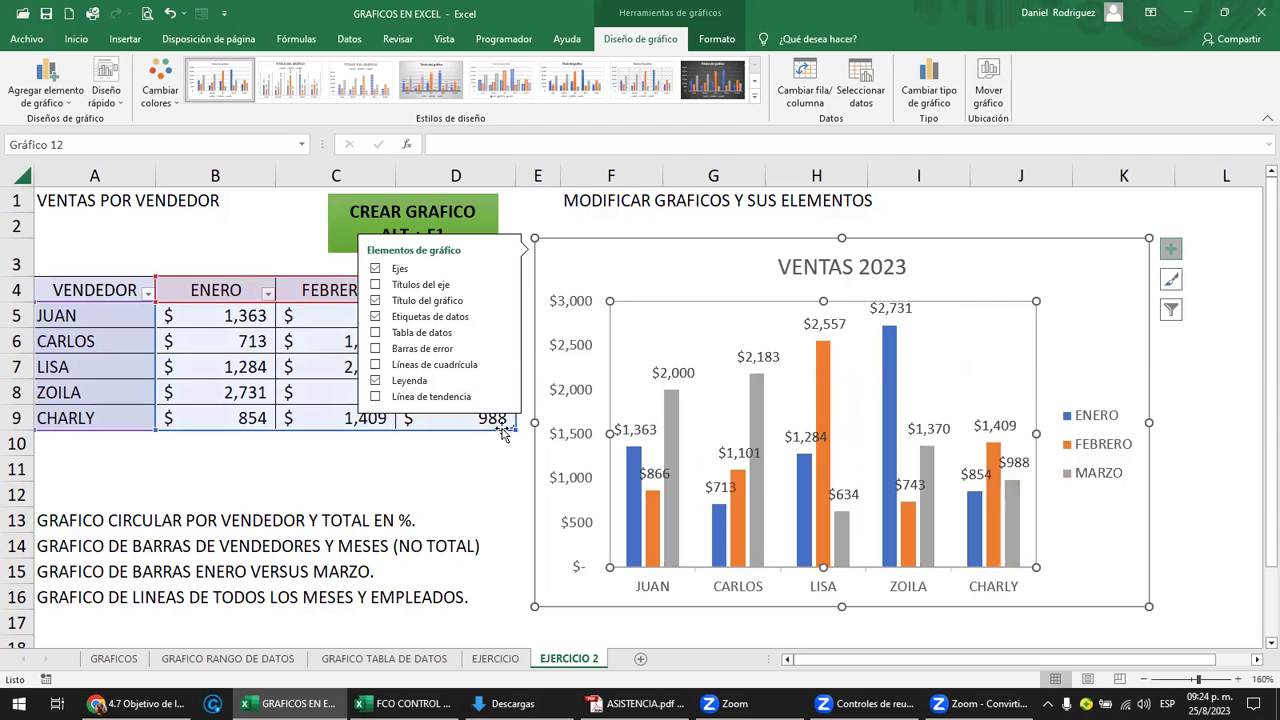
pyautogui.click(459, 322)
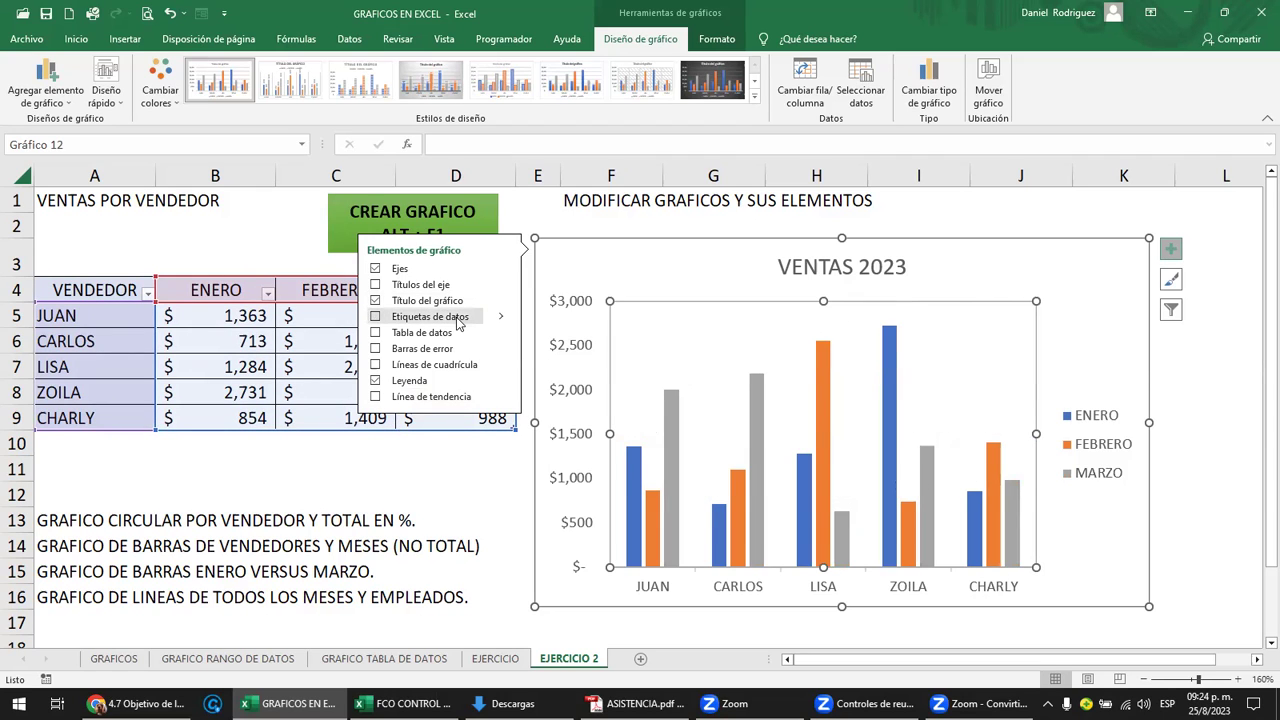
# Move the chart legend to the bottom (Inferior) position.
pyautogui.click(377, 381)
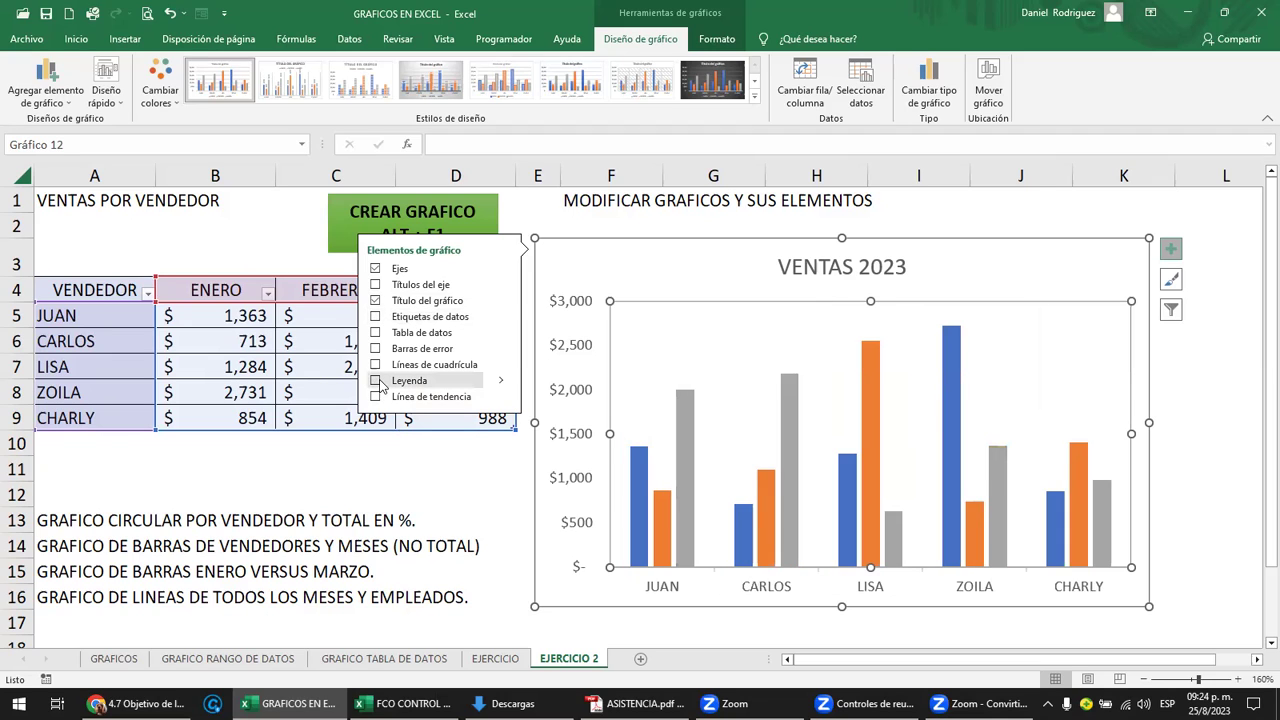
pyautogui.click(377, 381)
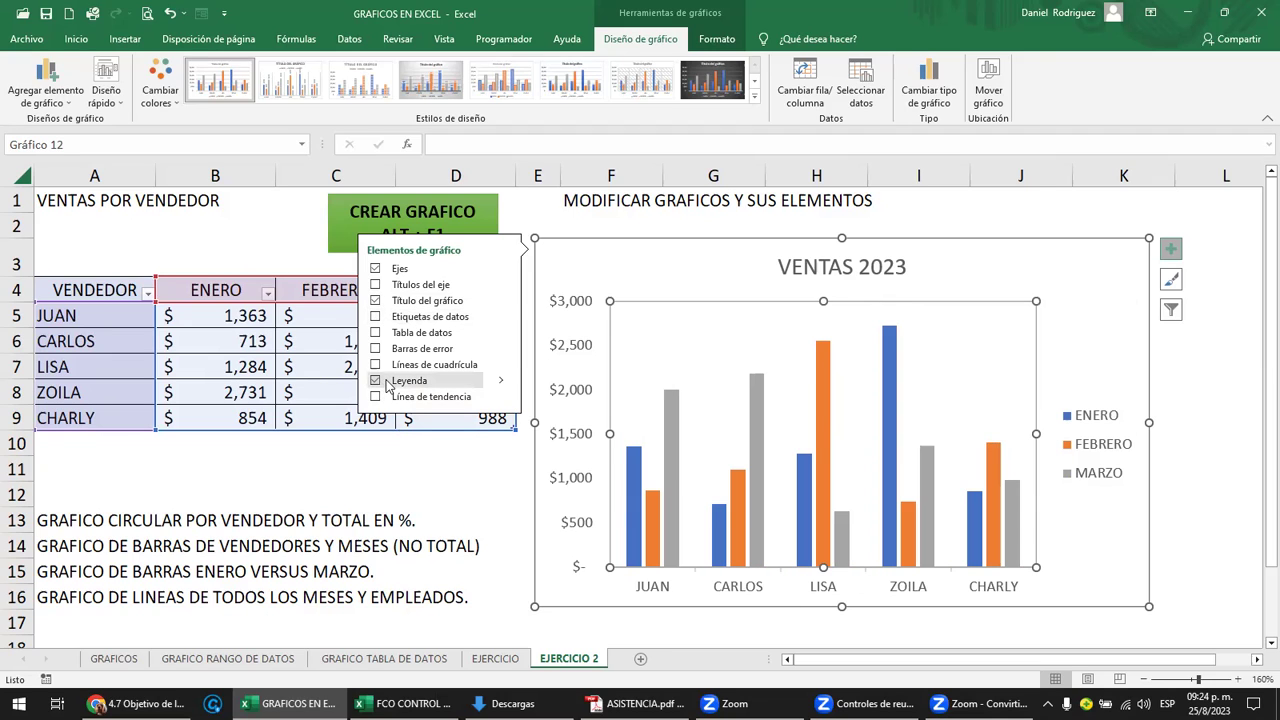
pyautogui.click(499, 381)
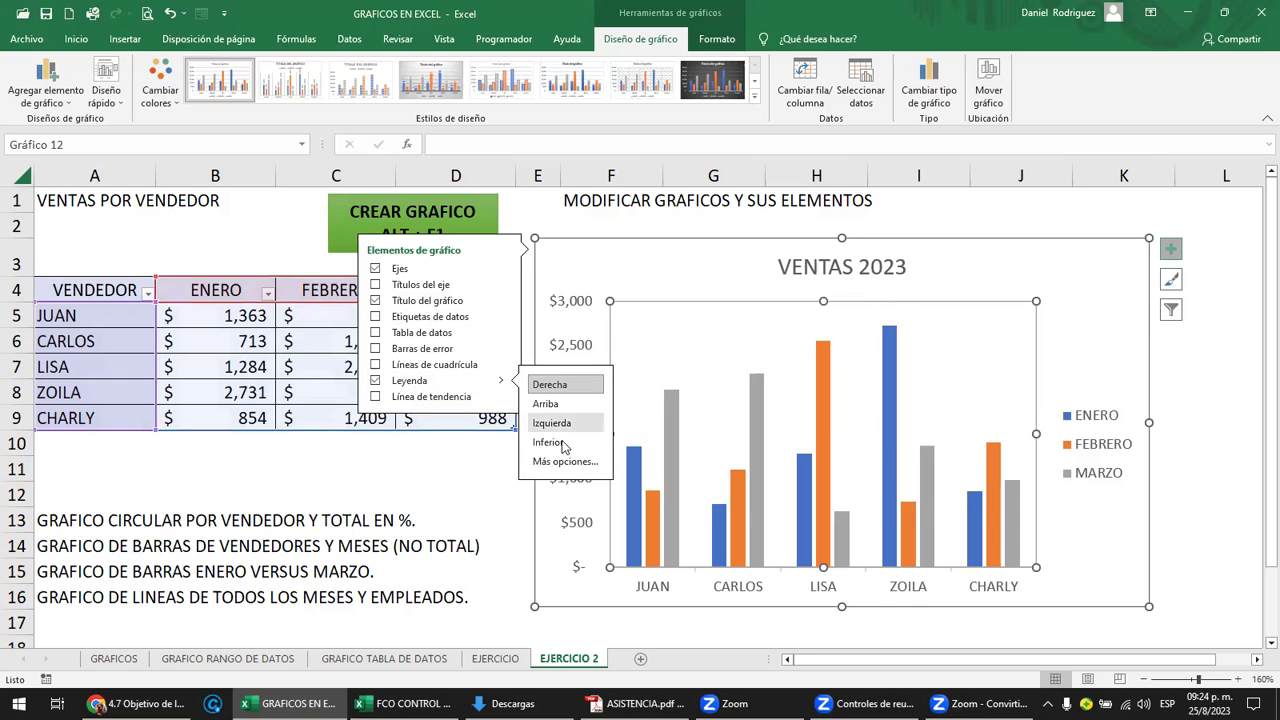
pyautogui.click(583, 441)
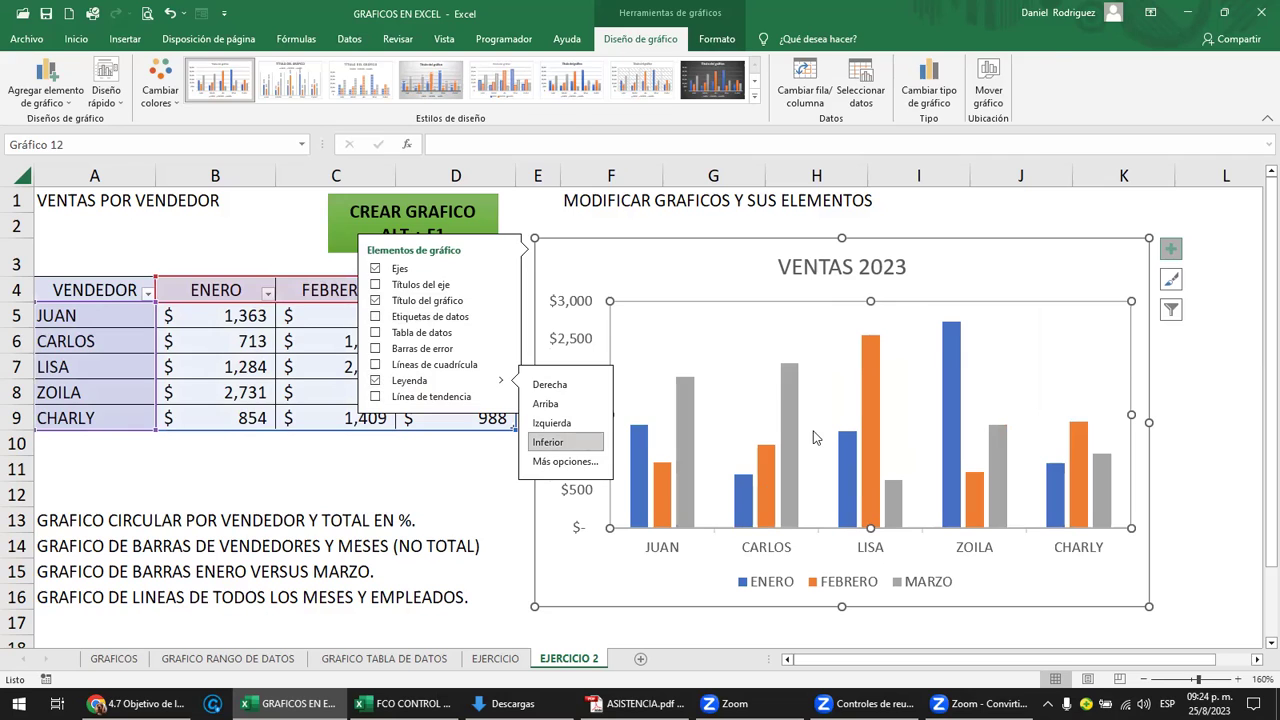
pyautogui.press('Escape')
pyautogui.click(690, 268)
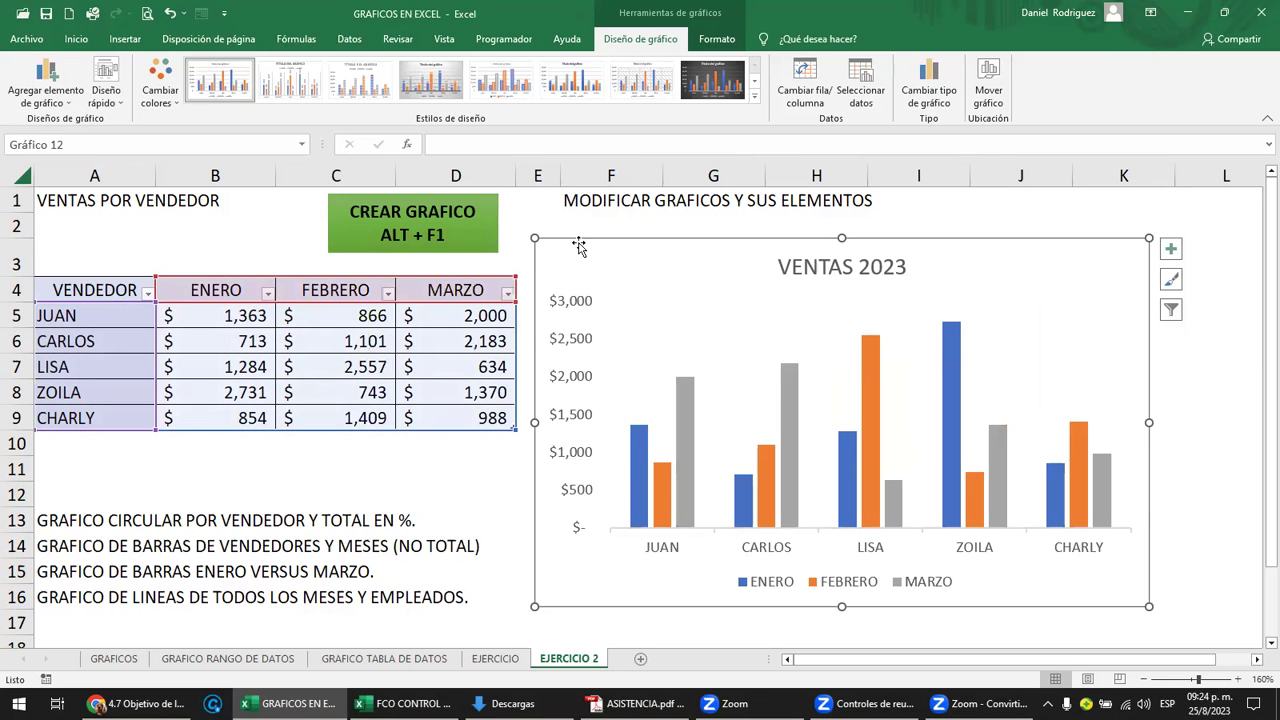
# Nudge the chart, try several Estilos de diseño, and settle on the dark chart style.
pyautogui.moveTo(552, 245)
pyautogui.mouseDown()
pyautogui.moveTo(660, 292)
pyautogui.moveTo(553, 231)
pyautogui.mouseUp()
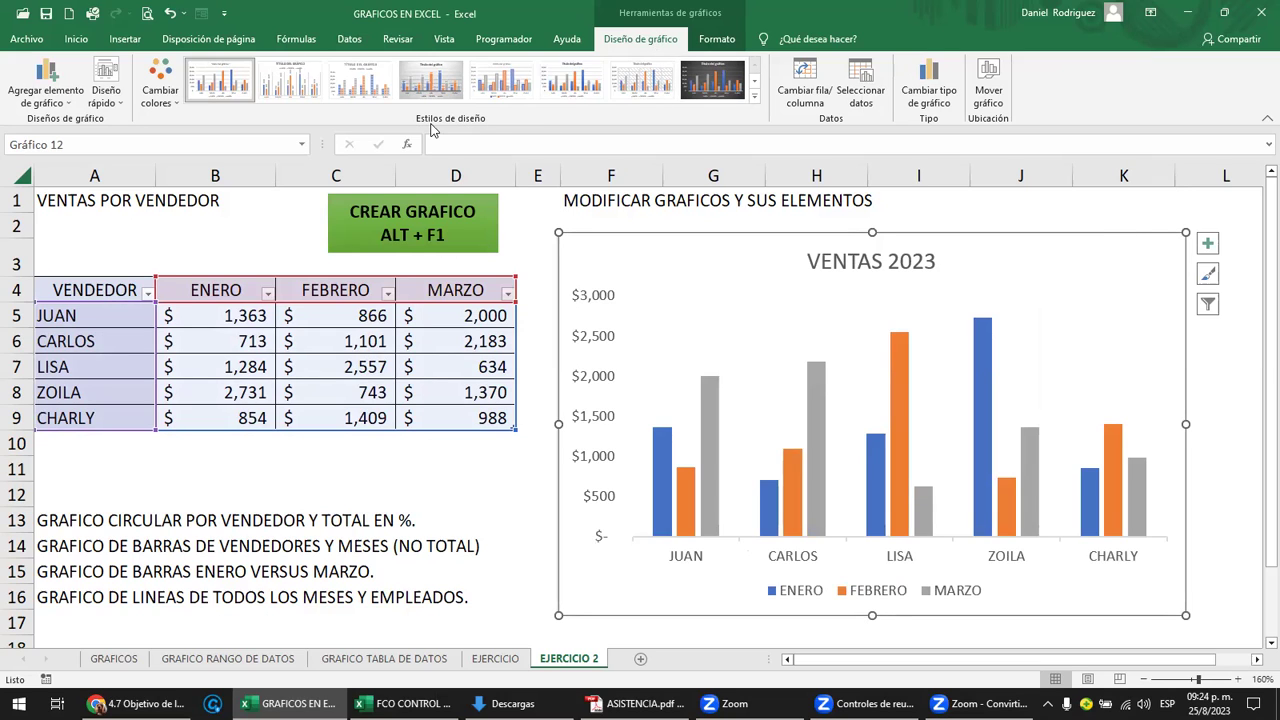
pyautogui.click(1208, 276)
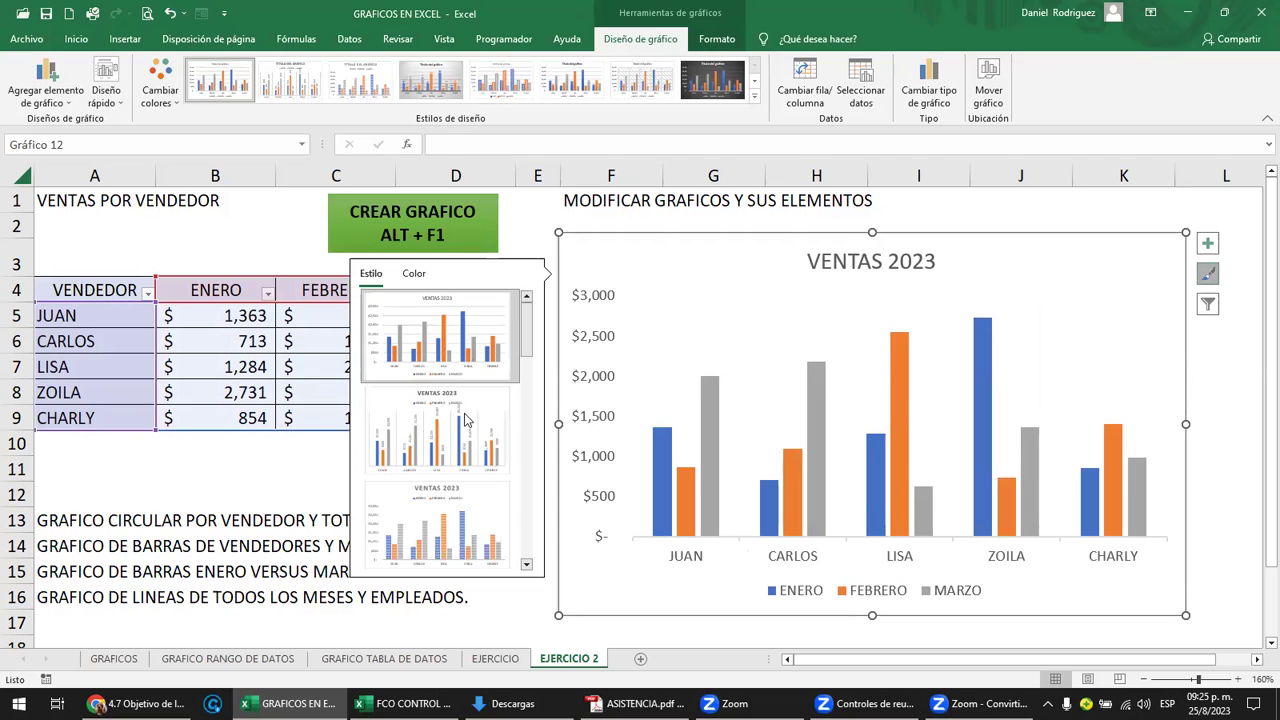
pyautogui.click(464, 420)
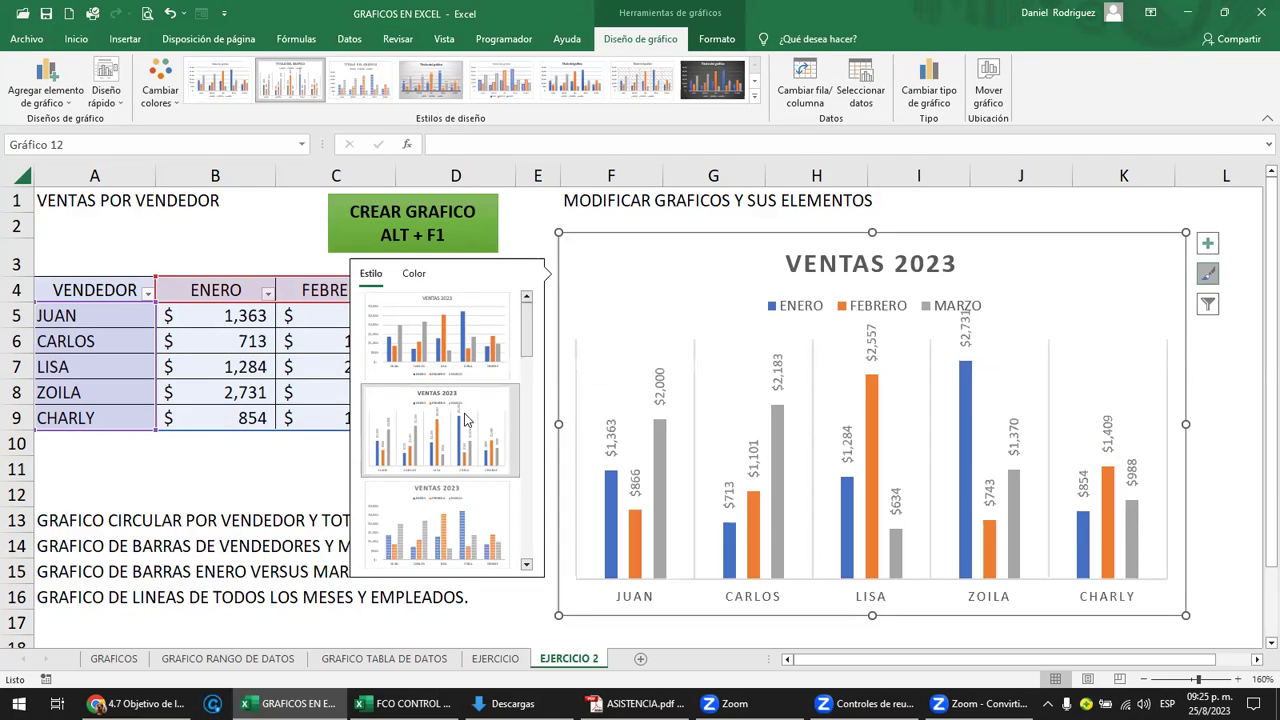
pyautogui.click(464, 523)
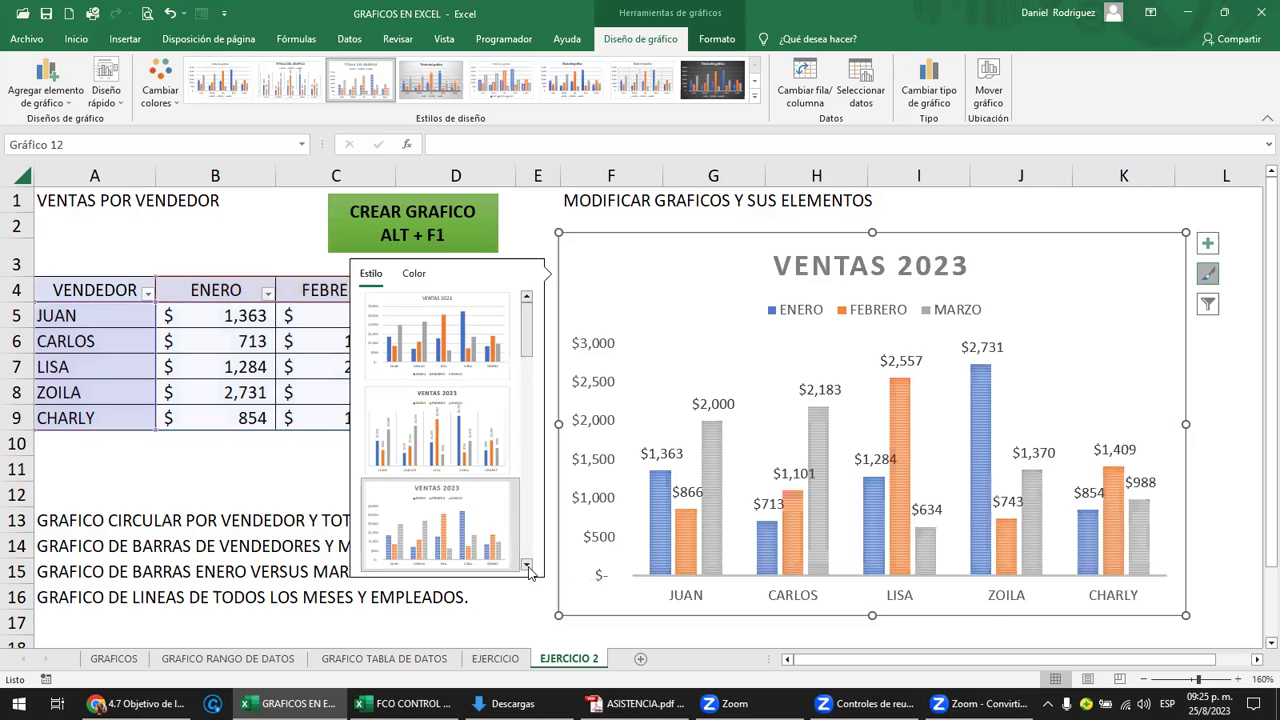
pyautogui.click(527, 565)
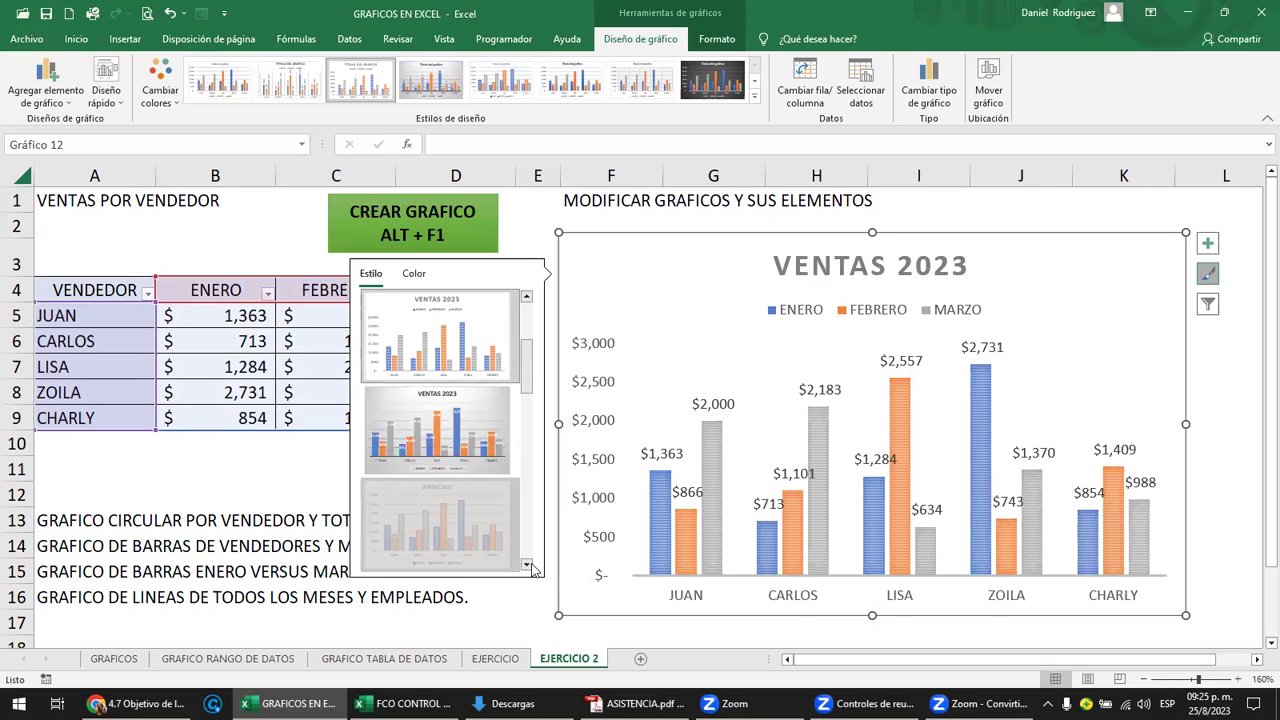
pyautogui.click(527, 565)
pyautogui.scroll(-1, 475, 470)
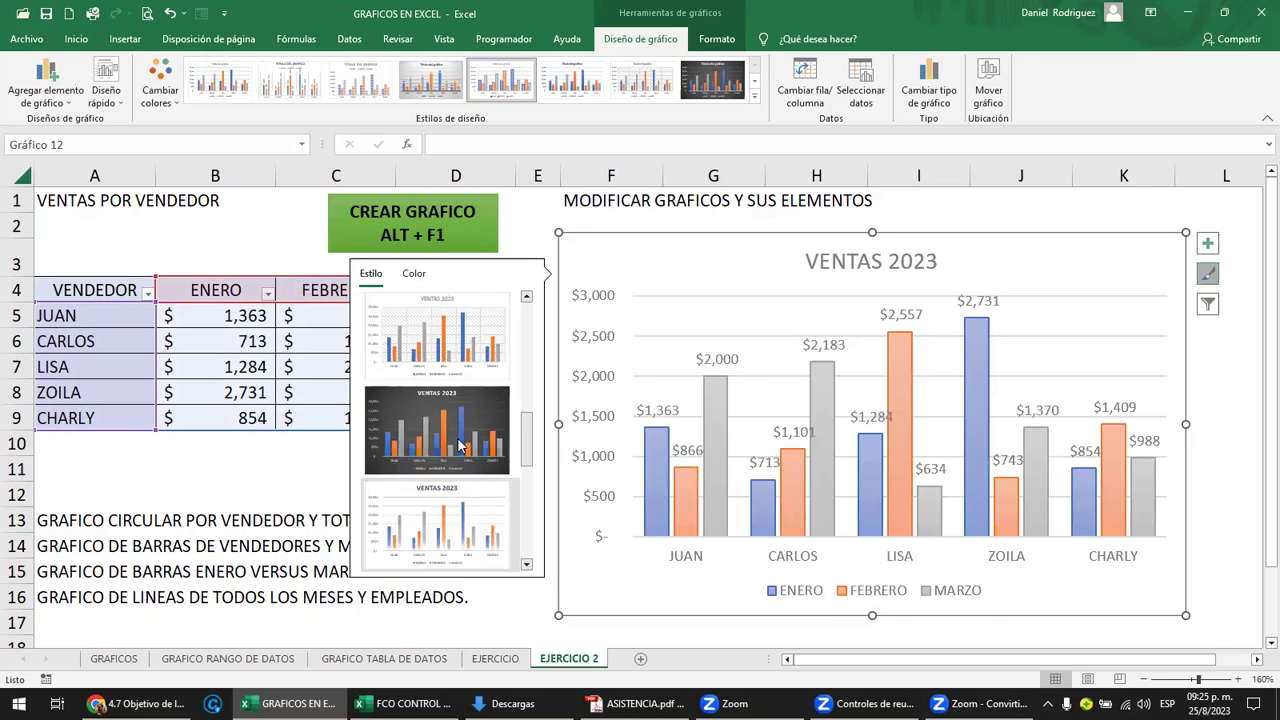
pyautogui.click(462, 446)
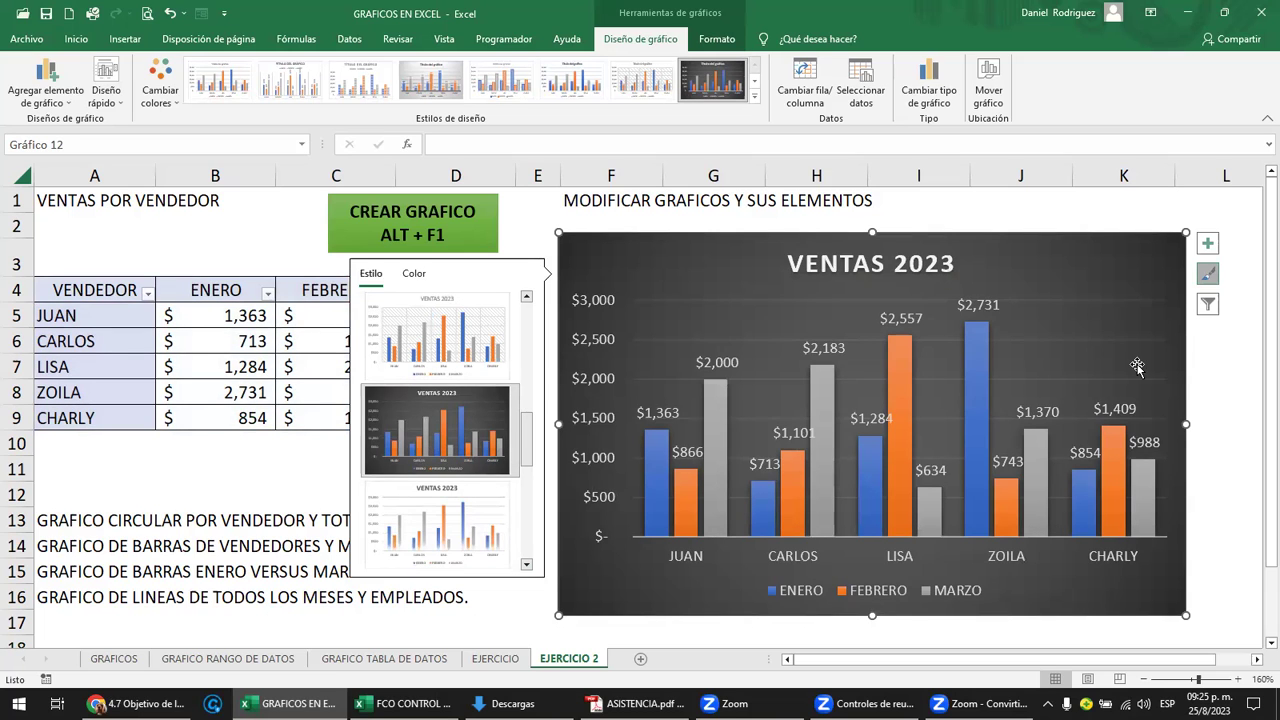
pyautogui.click(1215, 359)
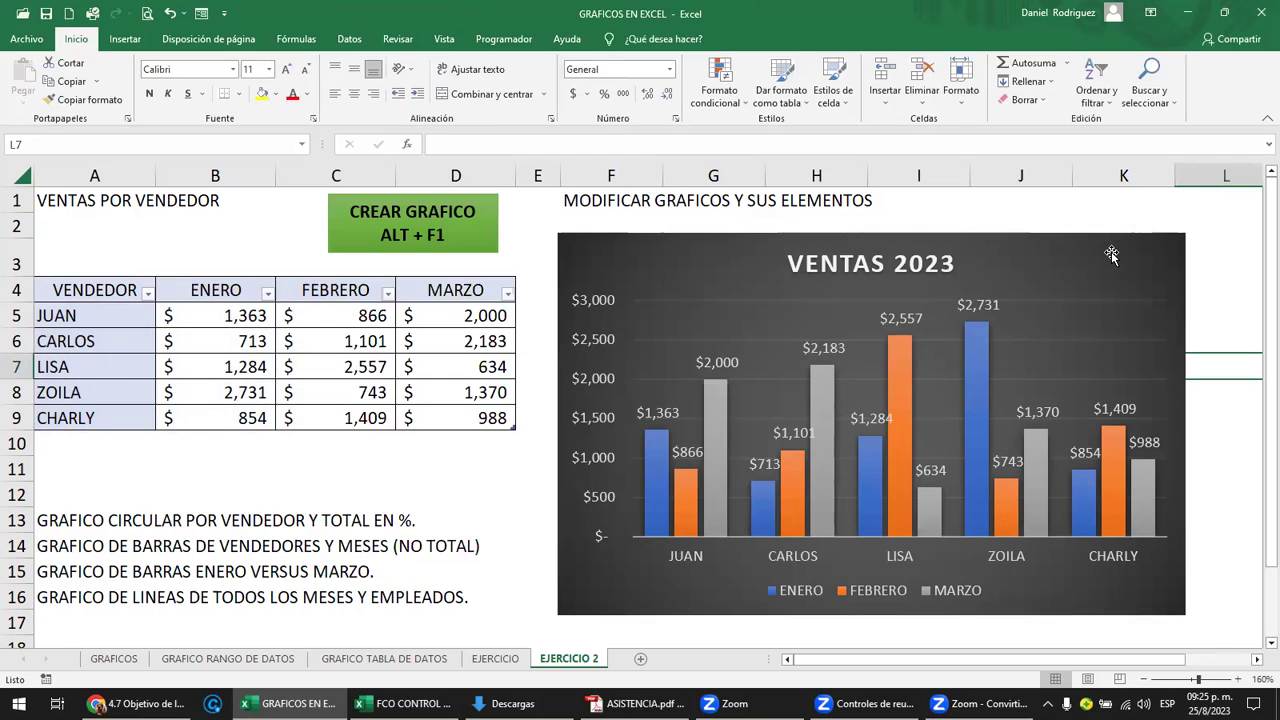
pyautogui.click(1111, 255)
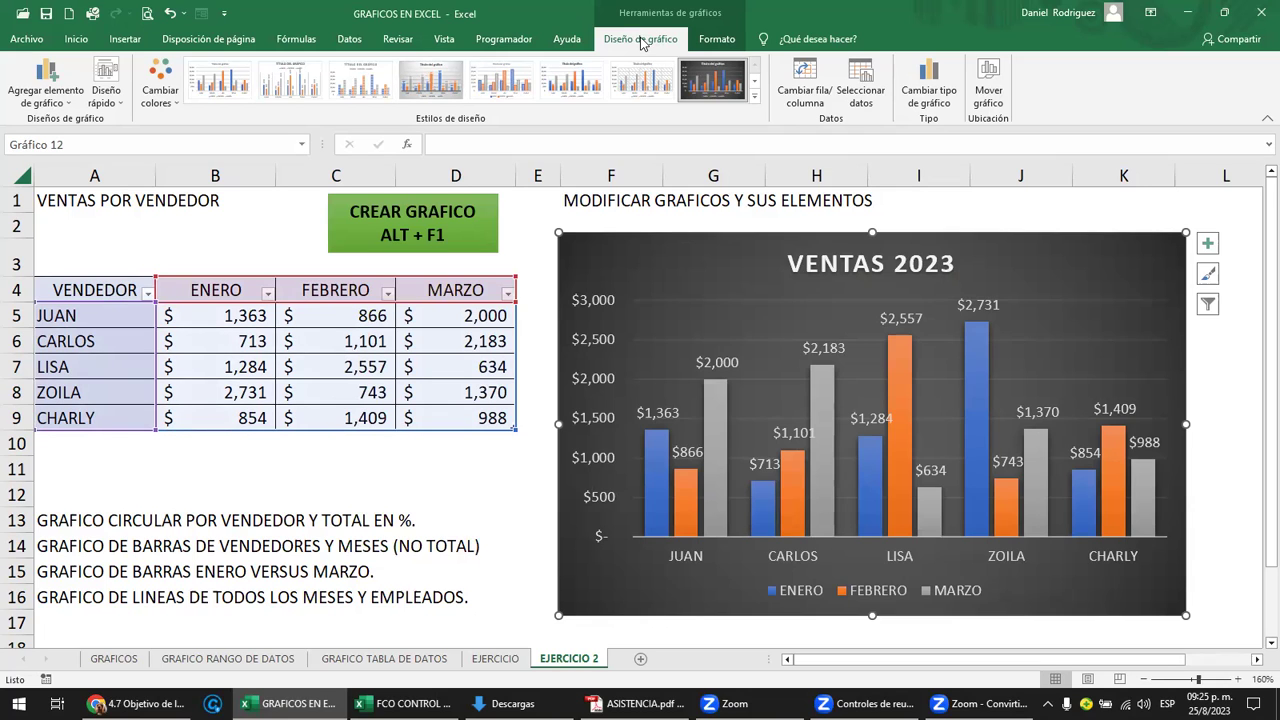
# Try the blue-grey palette, then apply the orange, yellow and green Cambiar colores palette.
pyautogui.click(168, 100)
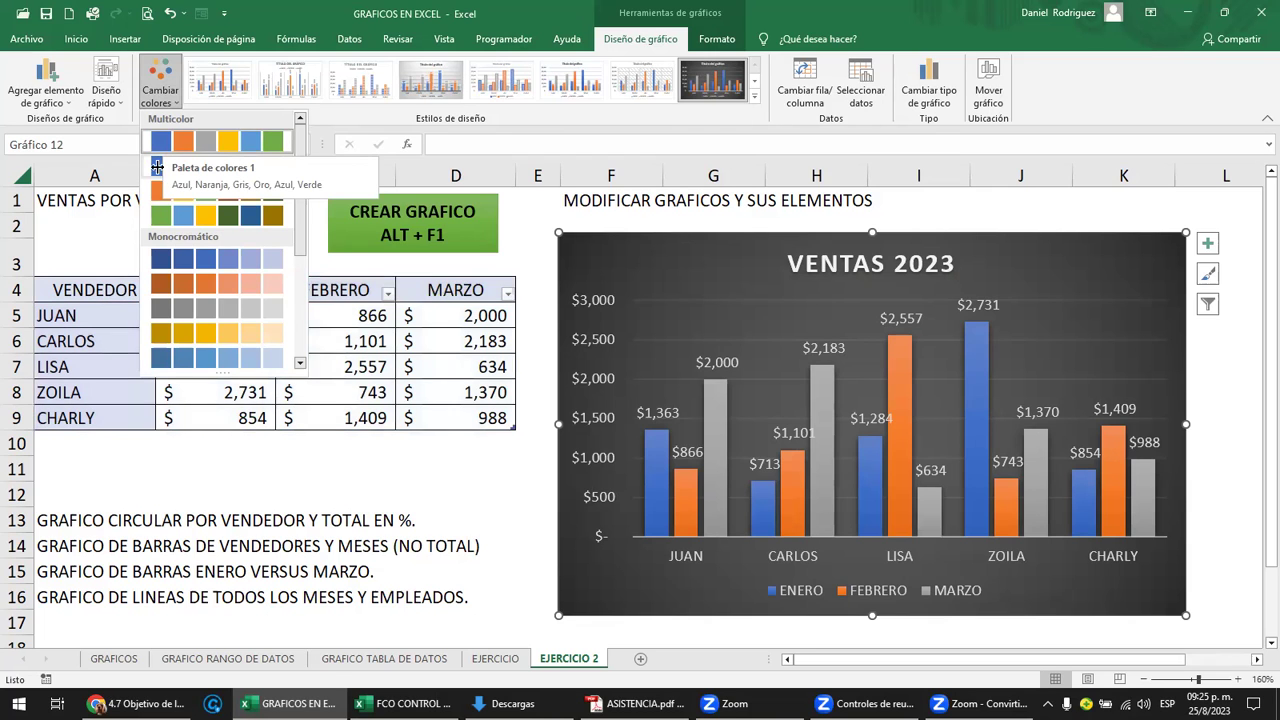
pyautogui.click(157, 170)
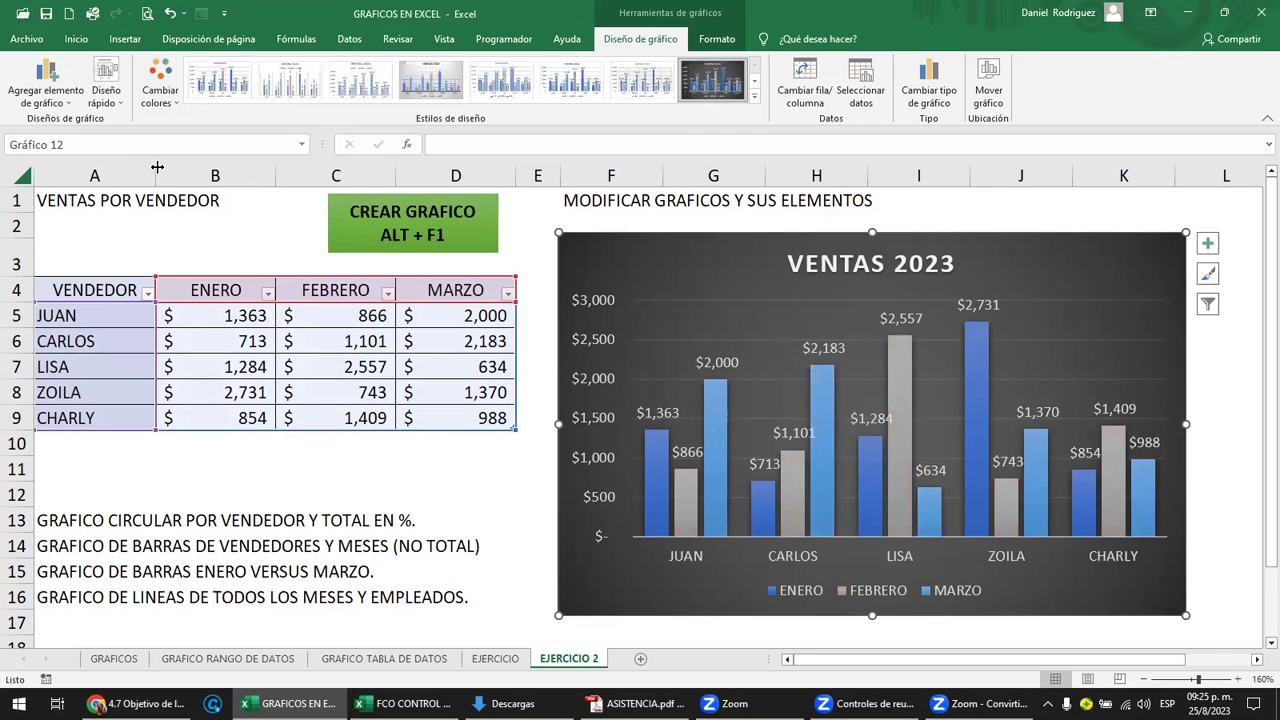
pyautogui.click(160, 93)
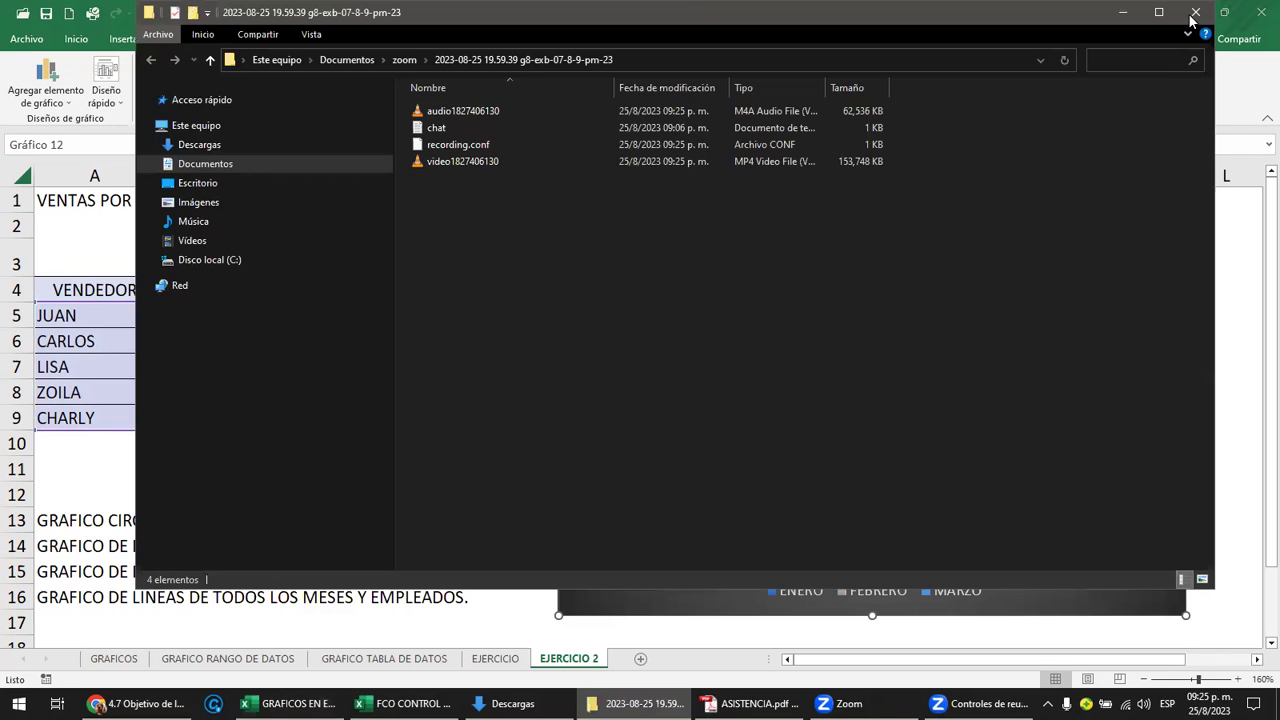
pyautogui.click(1188, 16)
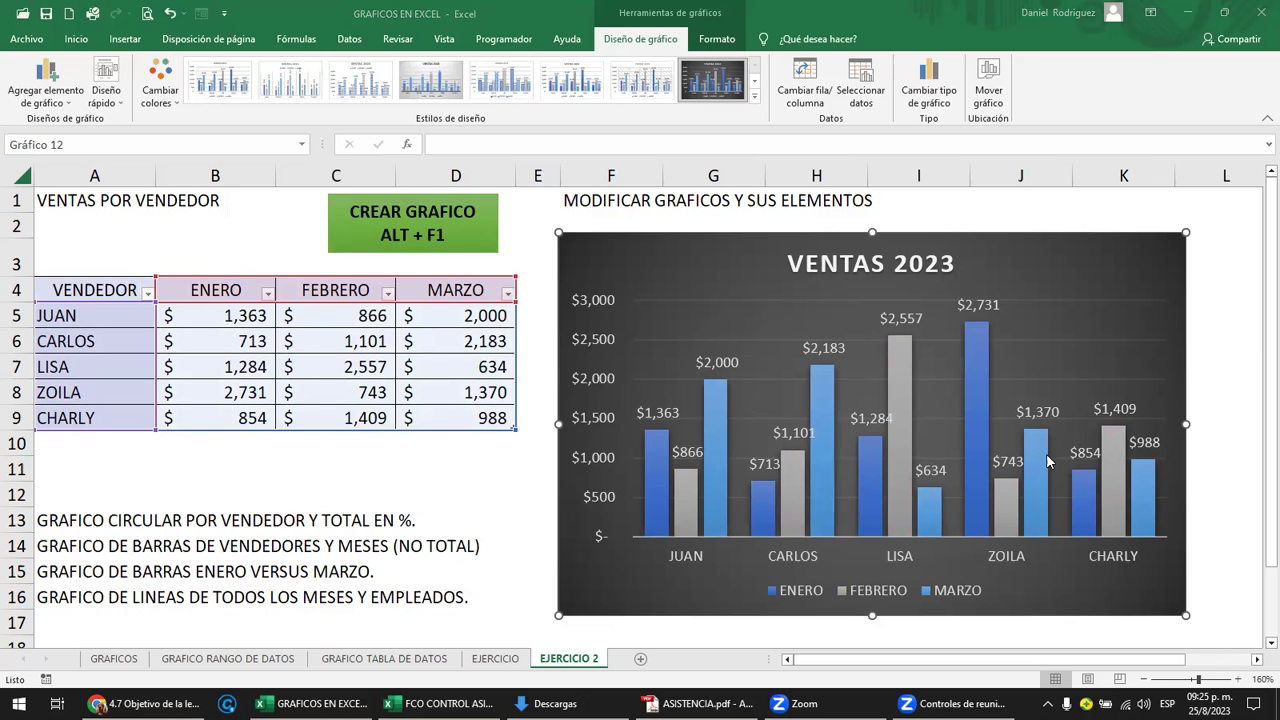
pyautogui.click(162, 100)
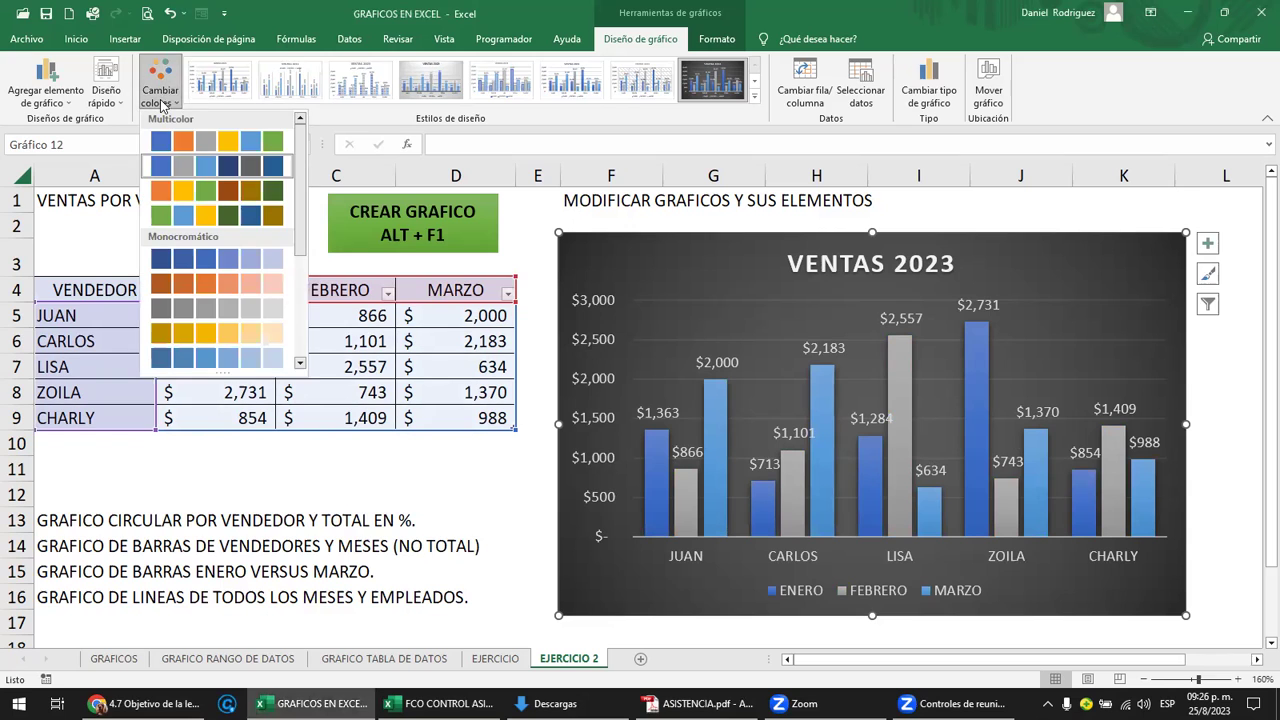
pyautogui.click(163, 190)
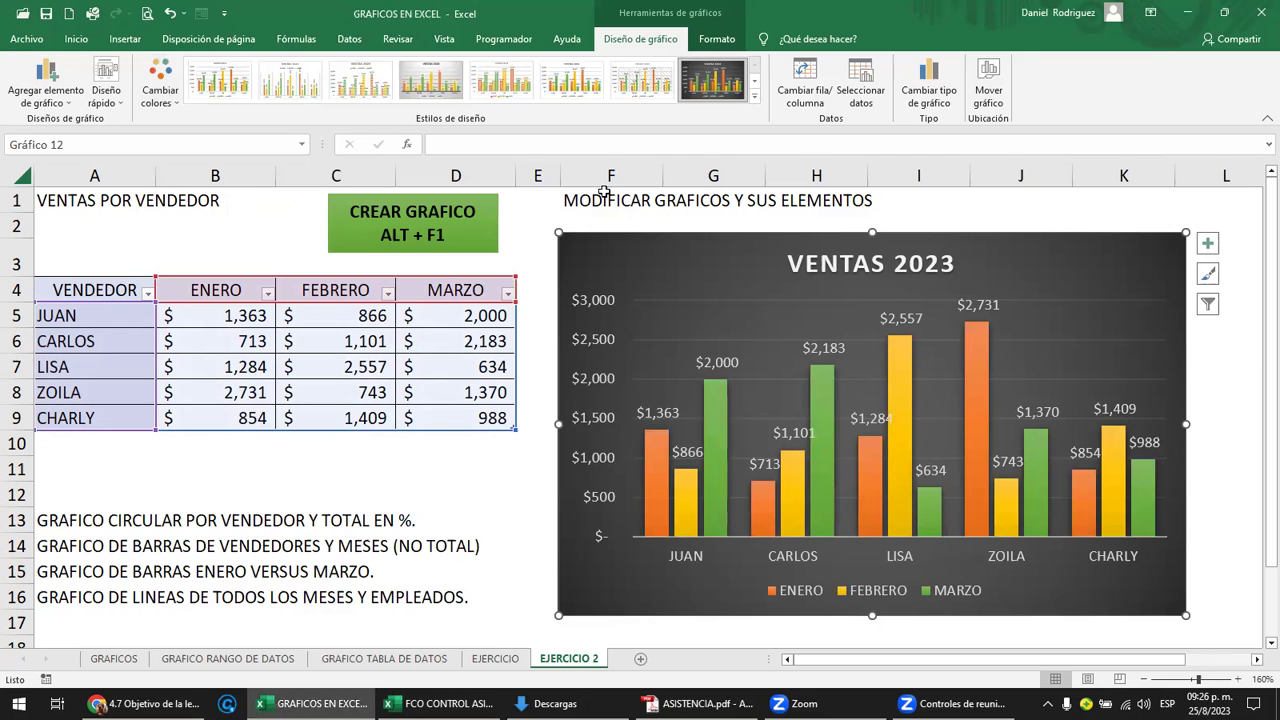
pyautogui.click(1018, 225)
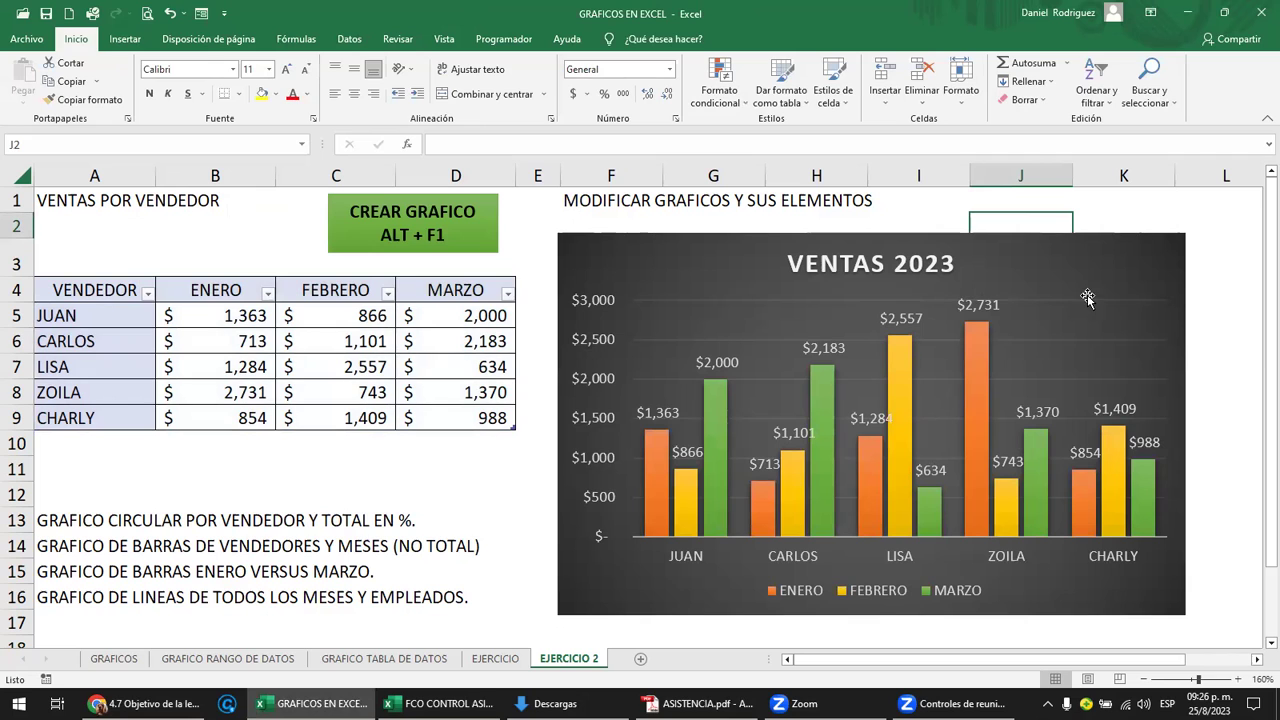
pyautogui.moveTo(899, 430)
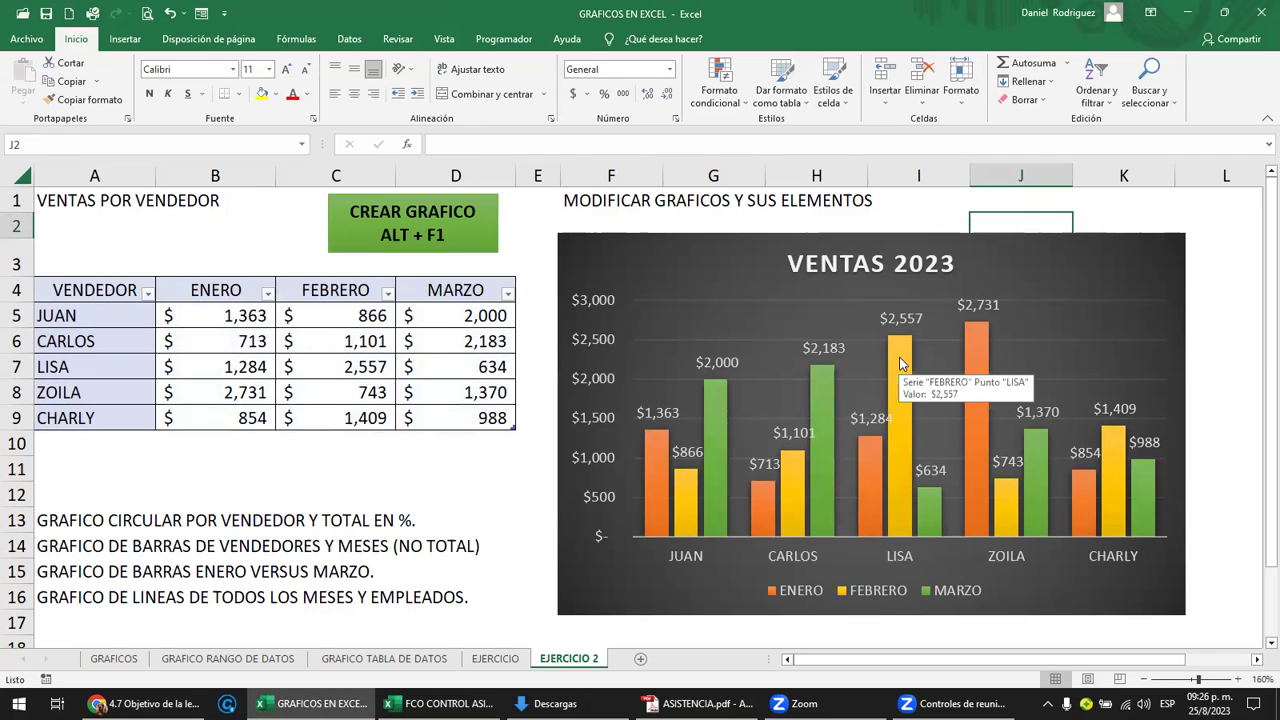
# Open and close formatting on individual FEBRERO bars while trying to select the series.
pyautogui.click(900, 363)
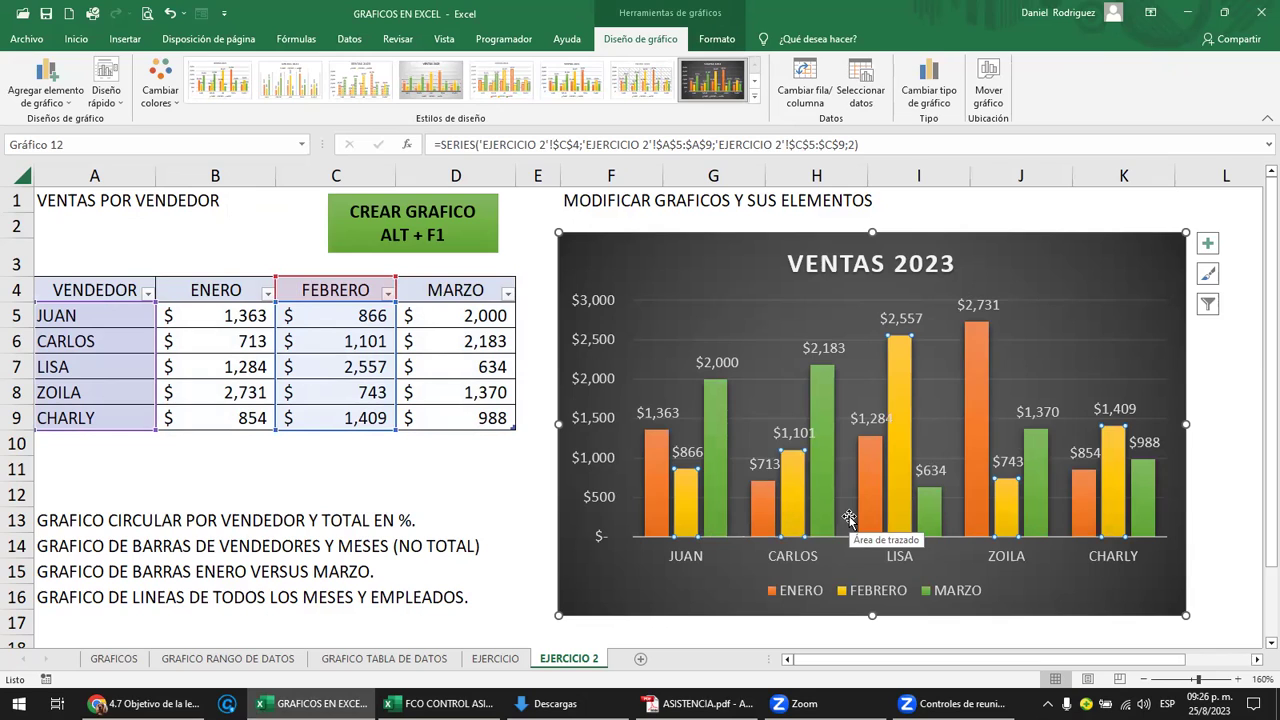
pyautogui.click(898, 374)
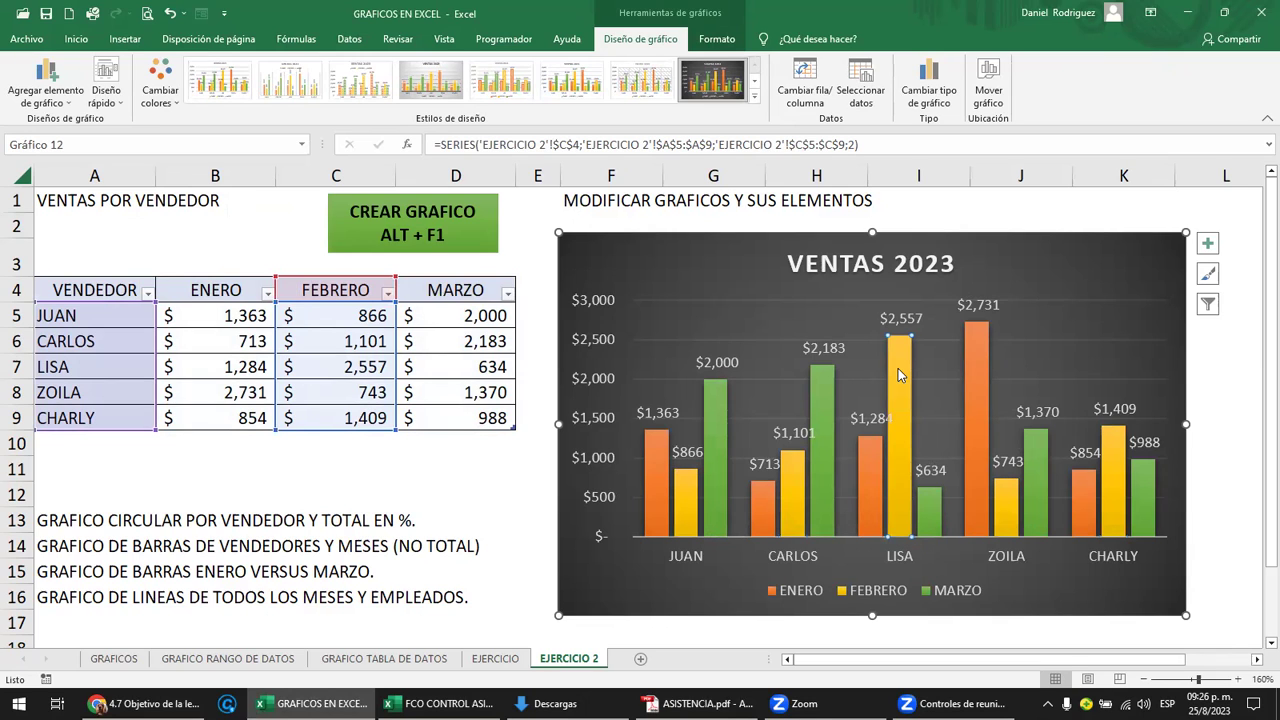
pyautogui.doubleClick(898, 374)
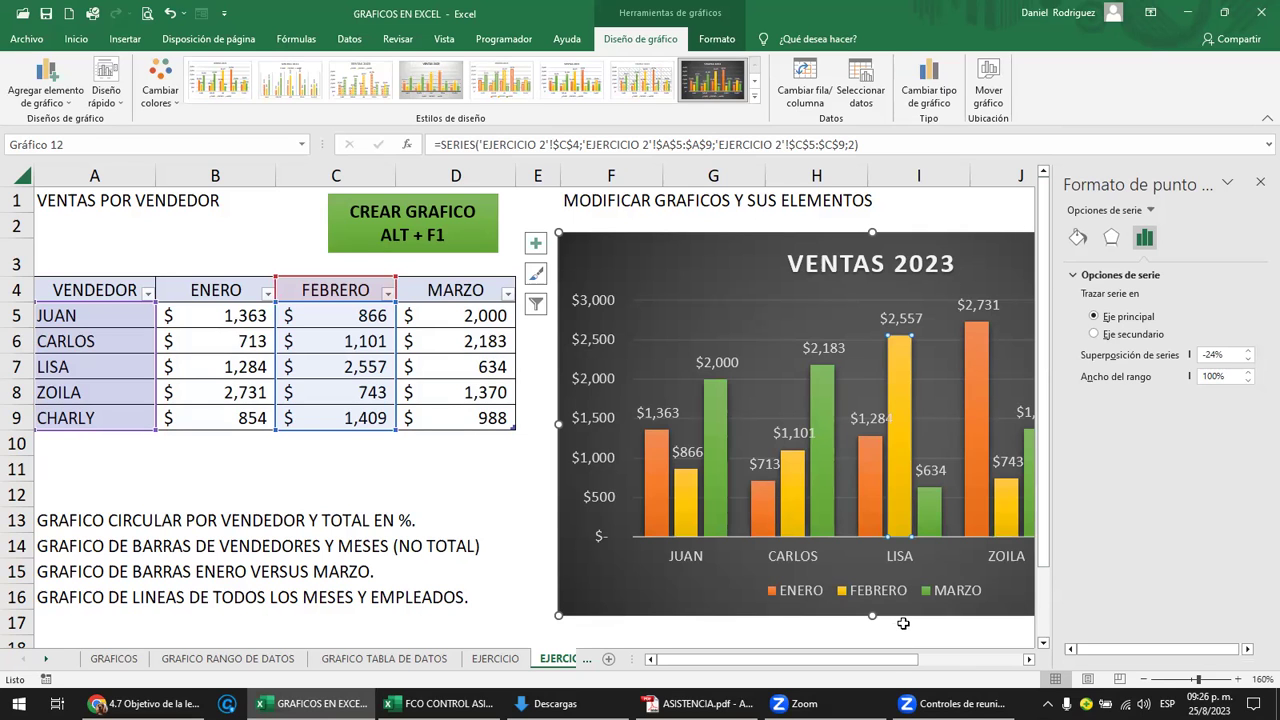
pyautogui.moveTo(888, 657); pyautogui.dragTo(948, 657)
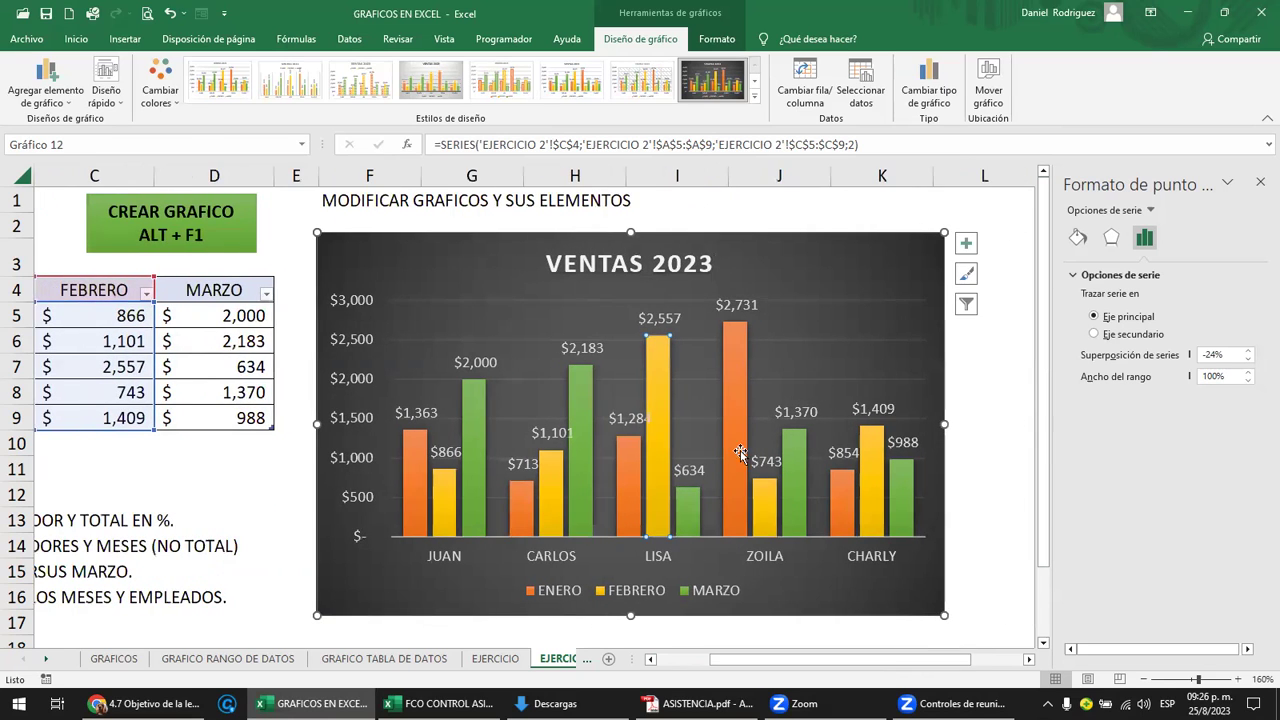
pyautogui.moveTo(899, 430)
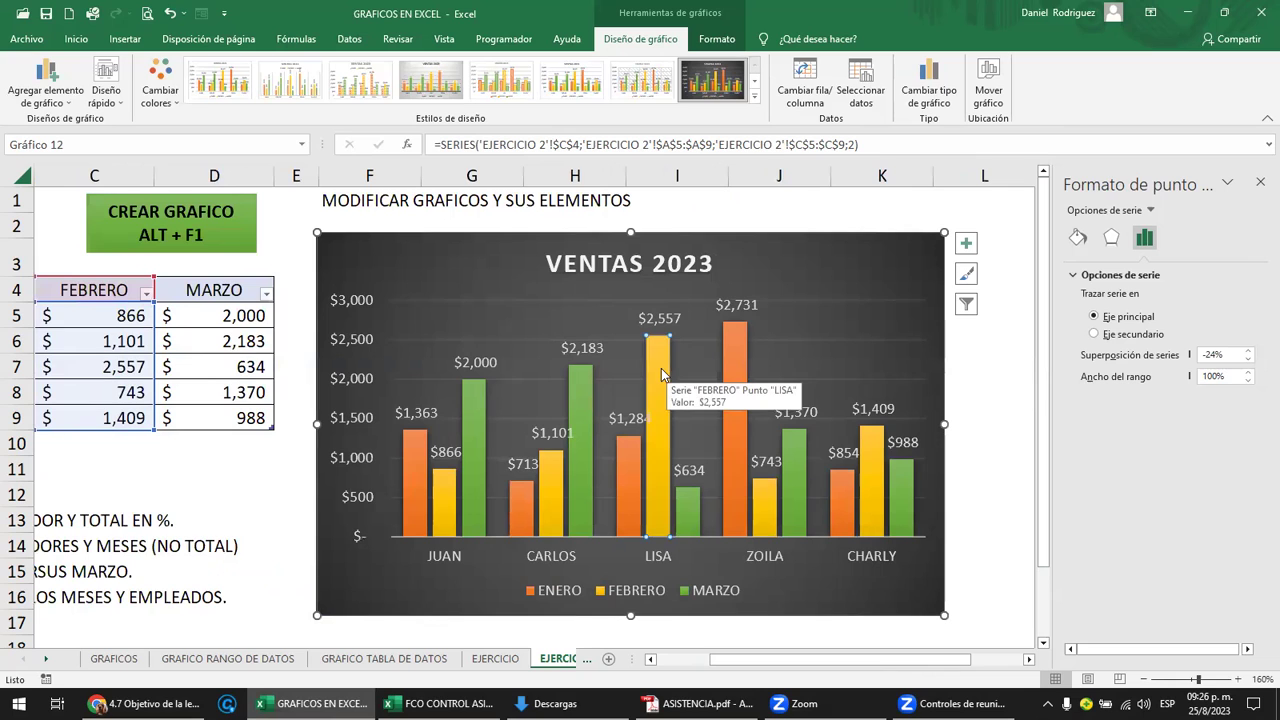
pyautogui.click(995, 346)
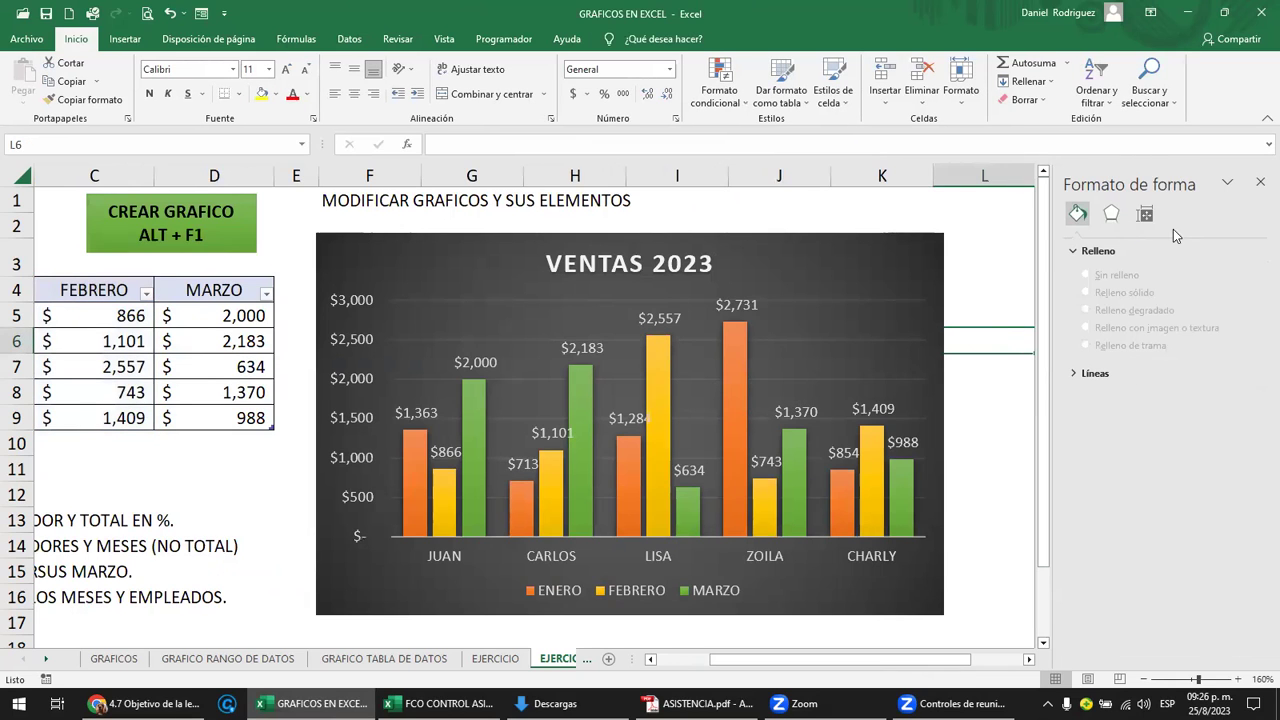
pyautogui.click(1259, 184)
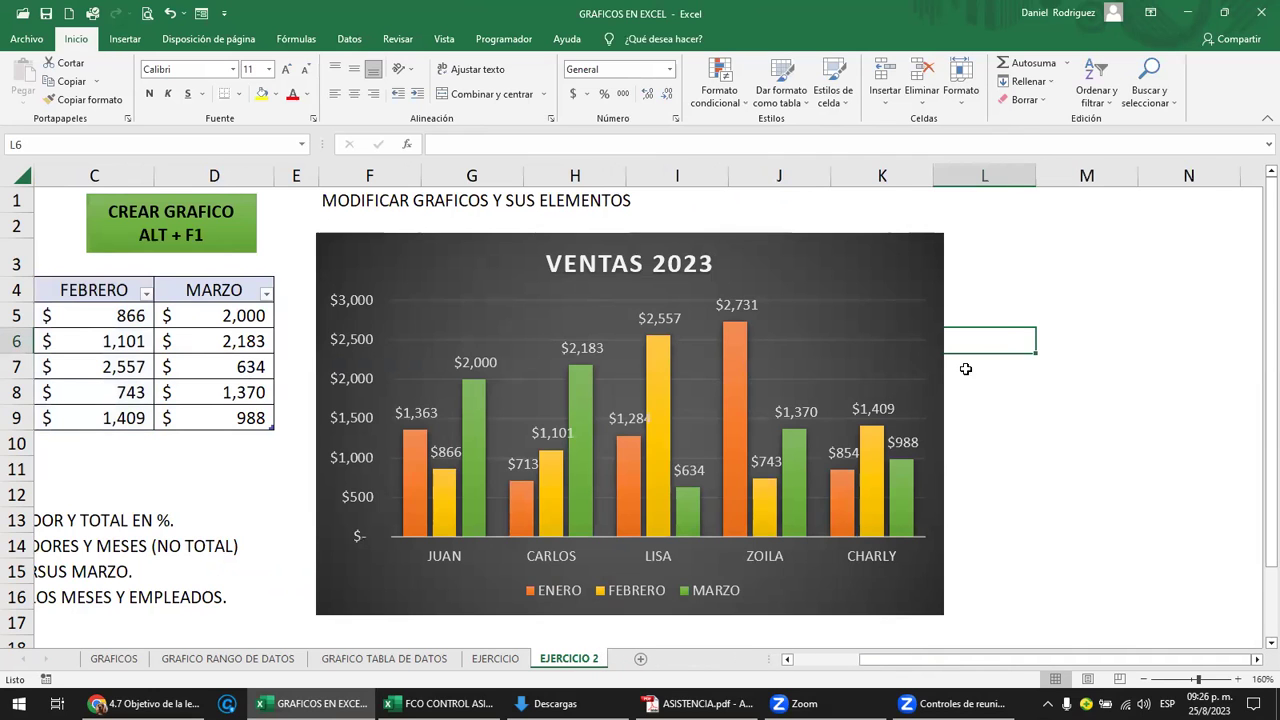
pyautogui.doubleClick(870, 453)
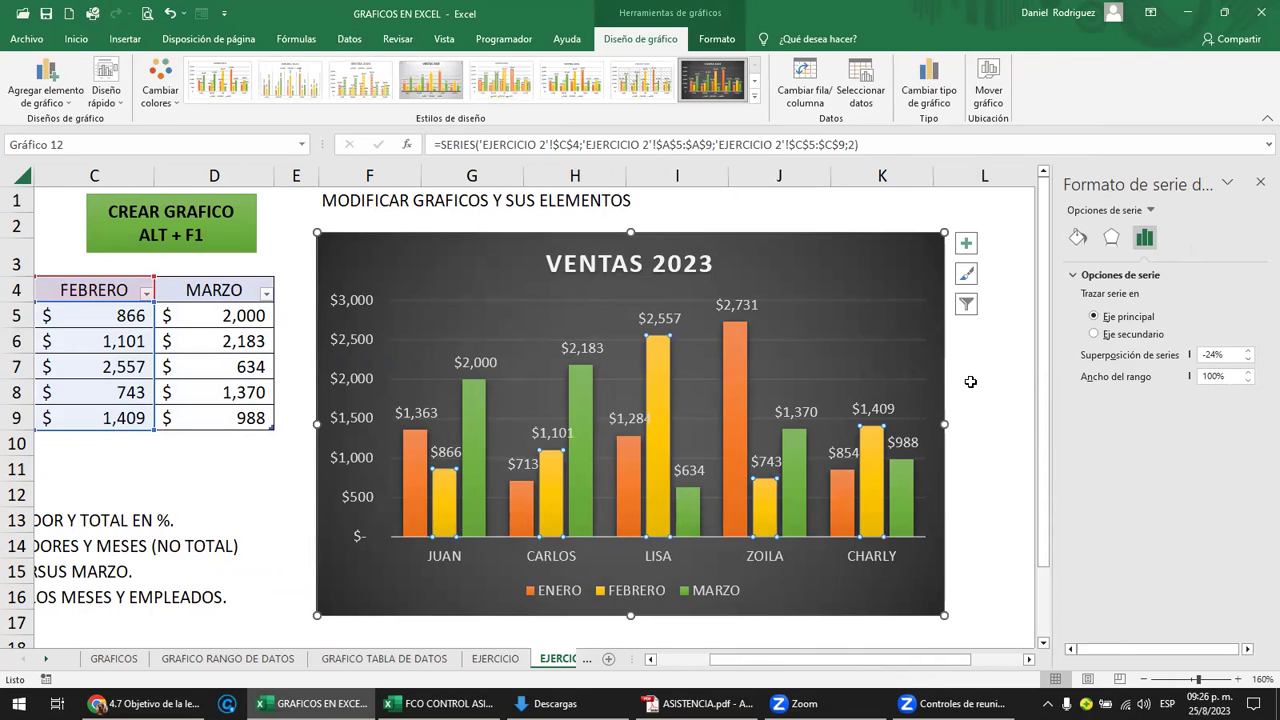
pyautogui.click(880, 460)
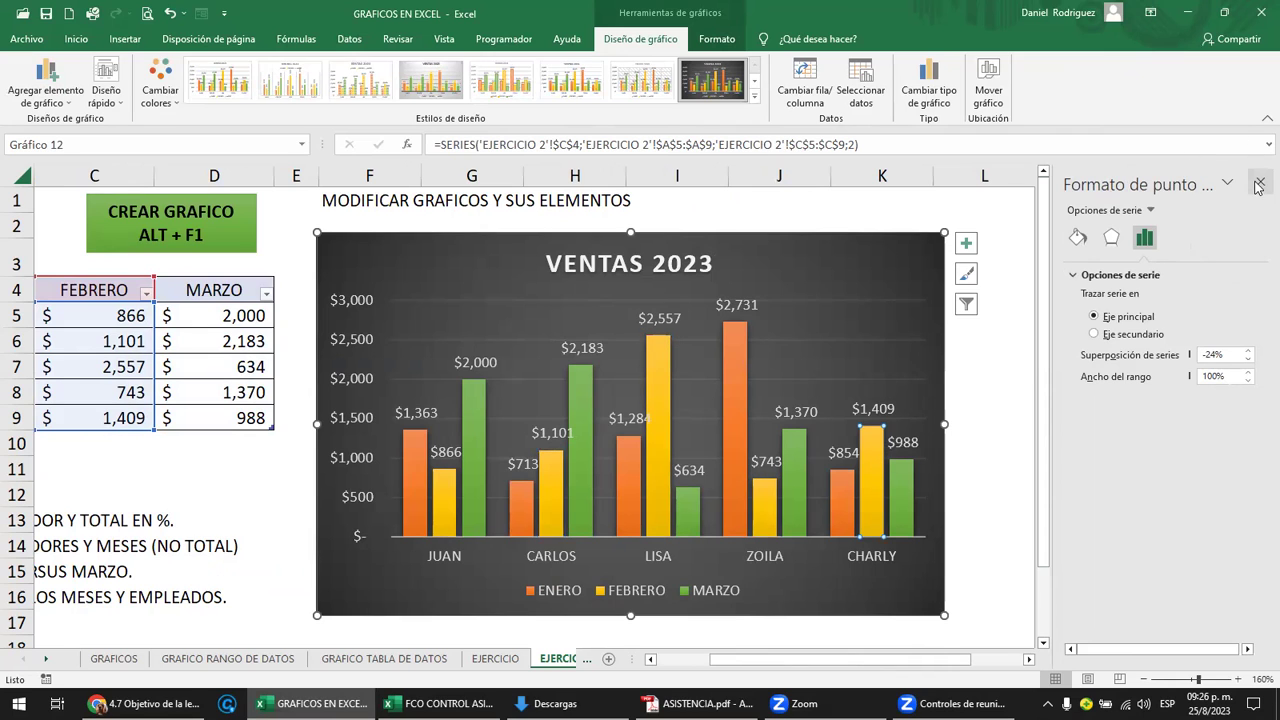
pyautogui.click(1260, 182)
pyautogui.click(1040, 368)
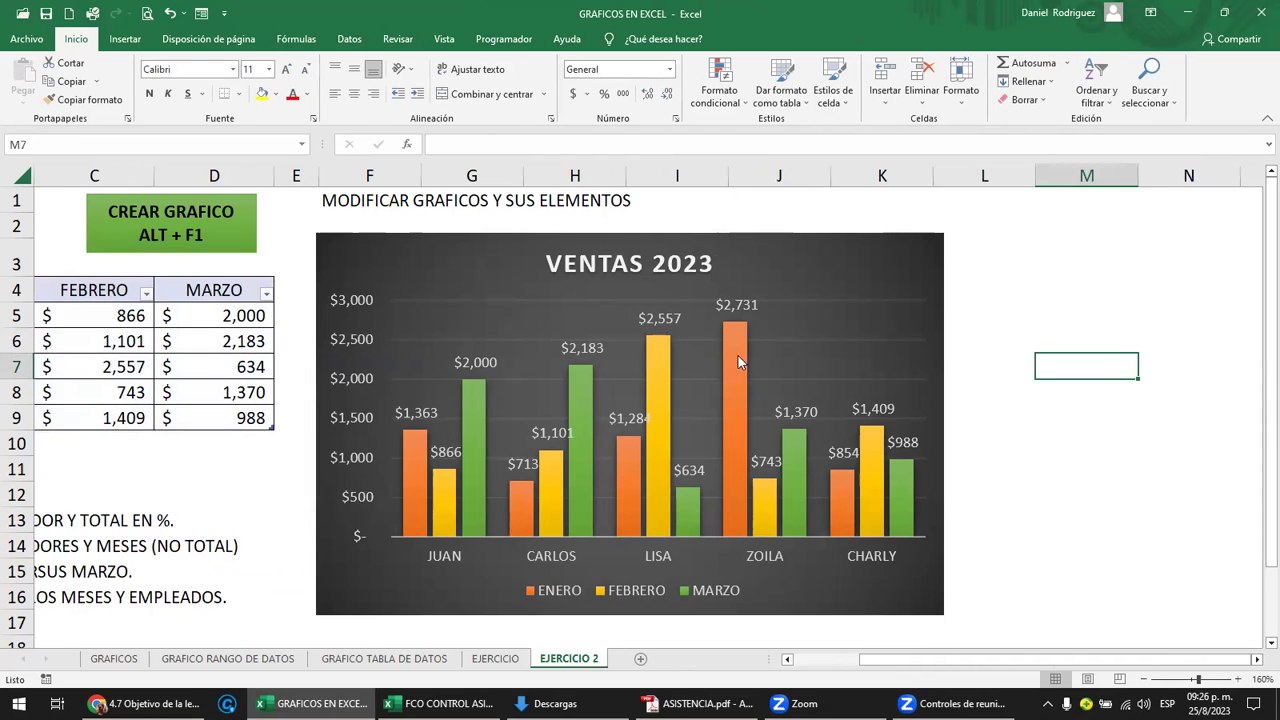
# Select the whole FEBRERO series and show its fill settings in Formato de serie de datos.
pyautogui.moveTo(871, 480)
pyautogui.doubleClick(874, 445)
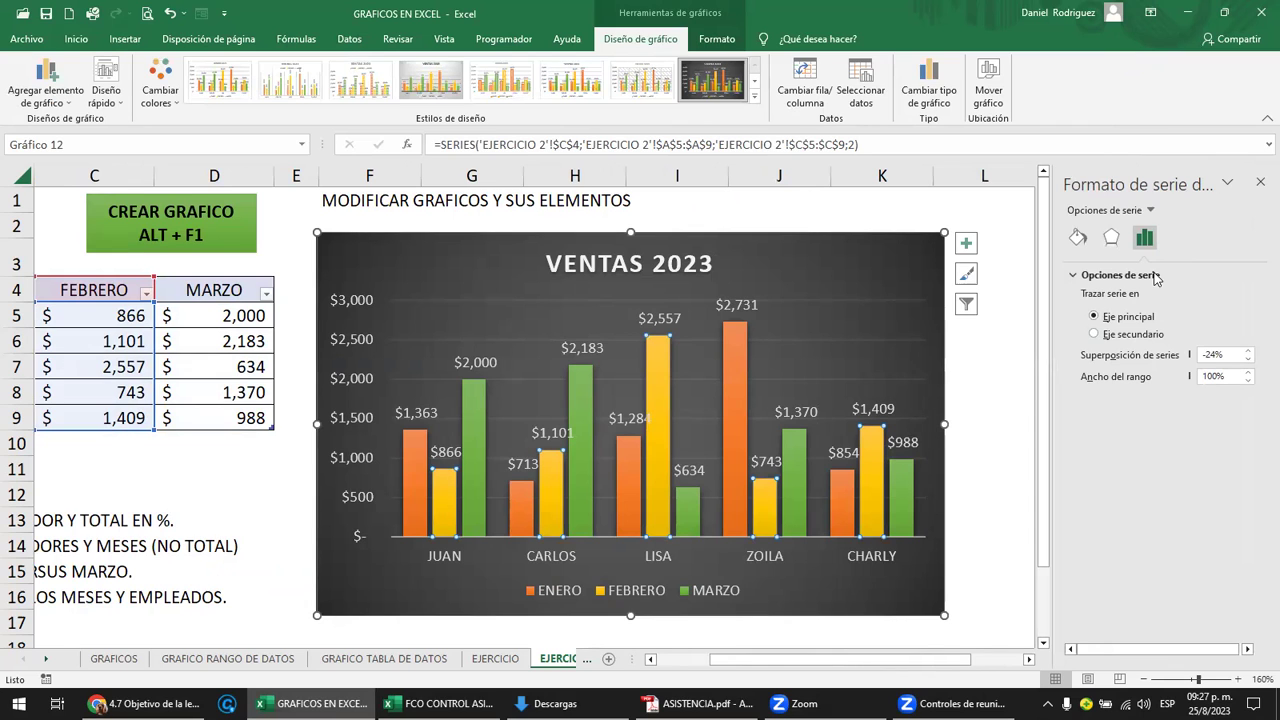
pyautogui.click(1004, 370)
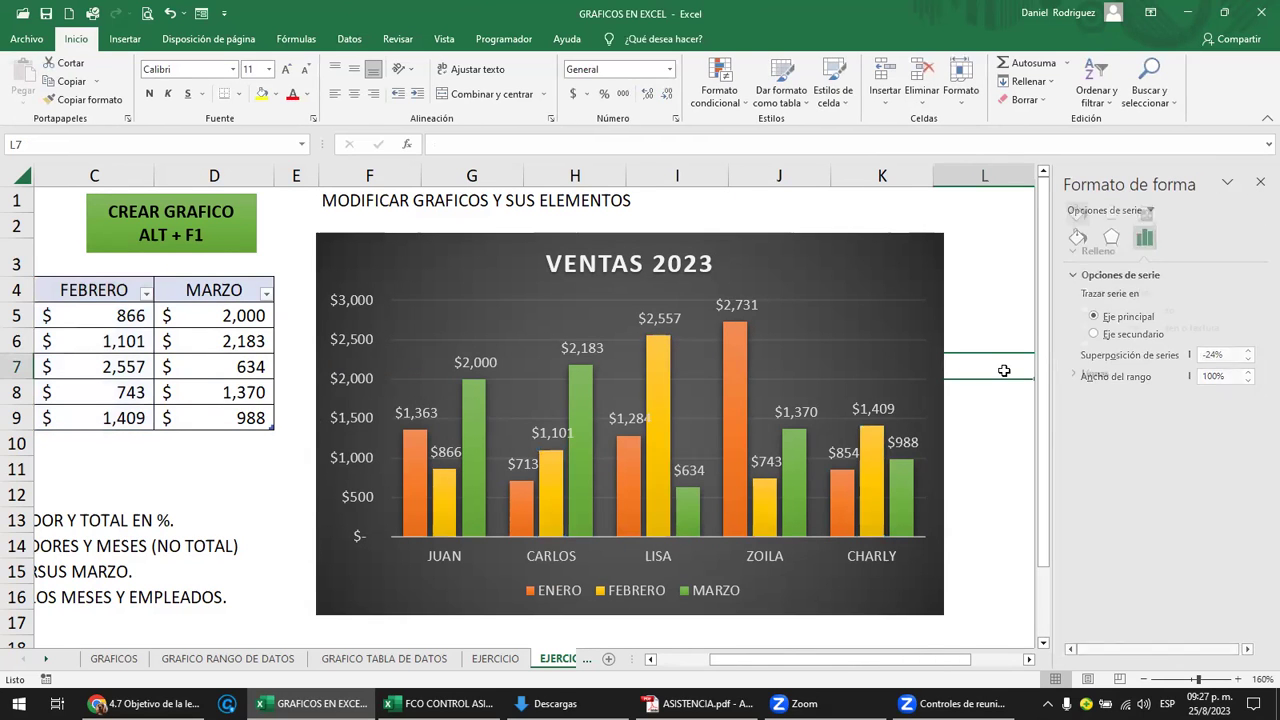
pyautogui.click(1260, 182)
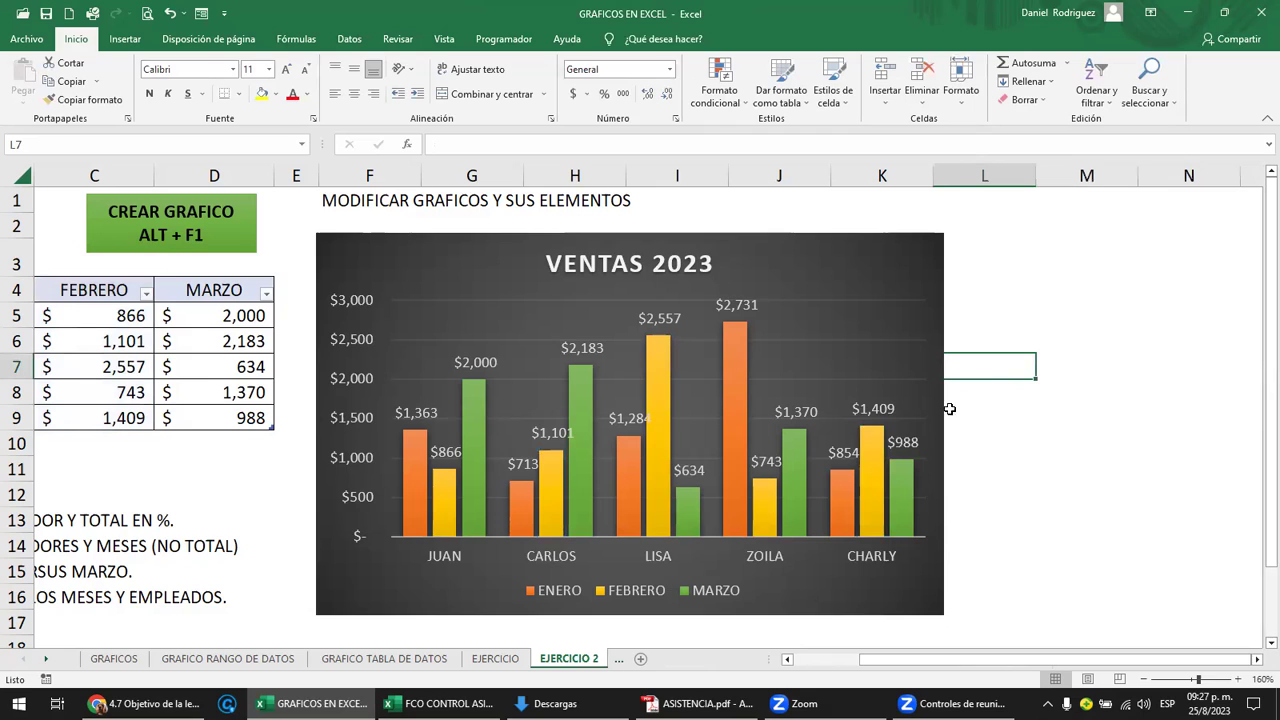
pyautogui.click(872, 461)
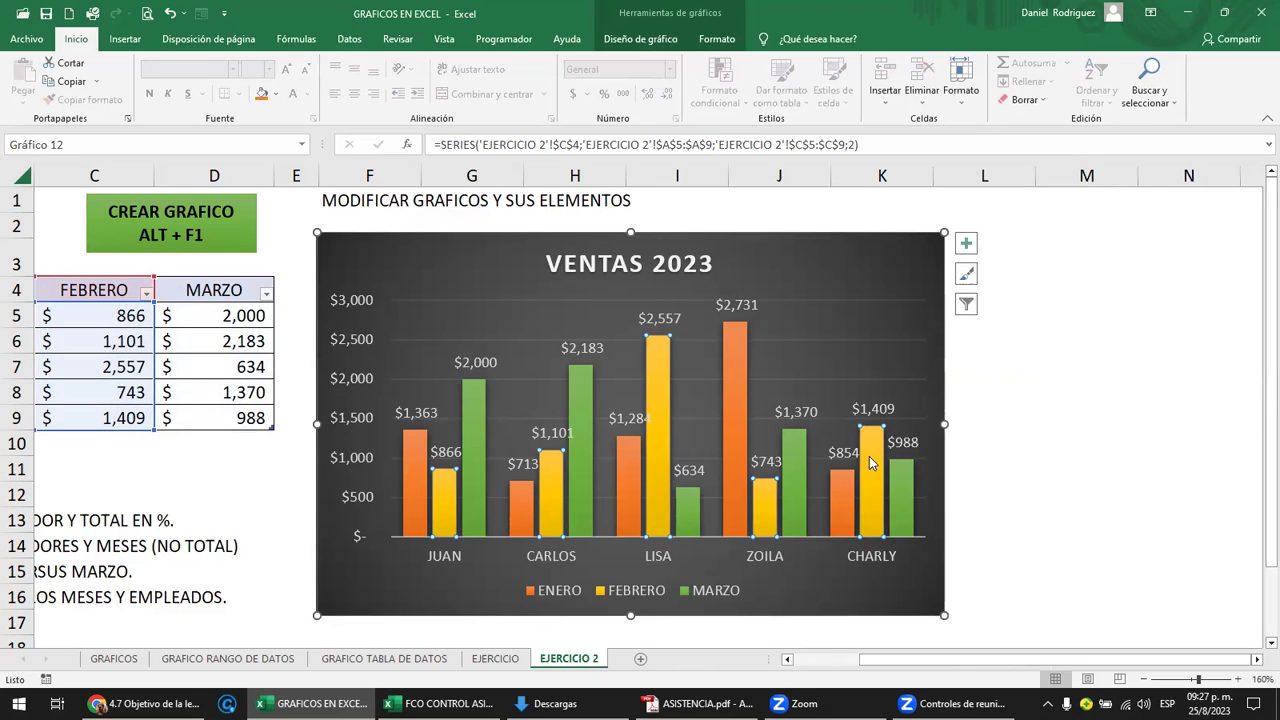
pyautogui.click(869, 456)
pyautogui.doubleClick(869, 456)
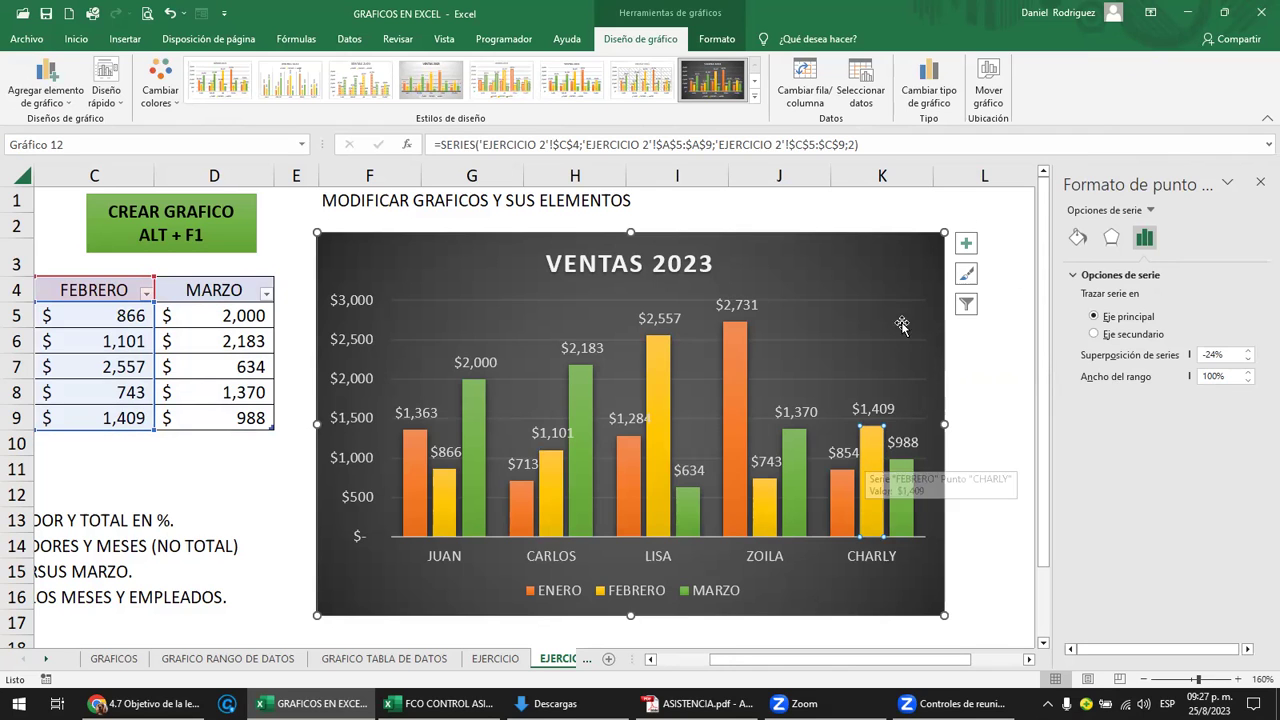
pyautogui.click(1000, 207)
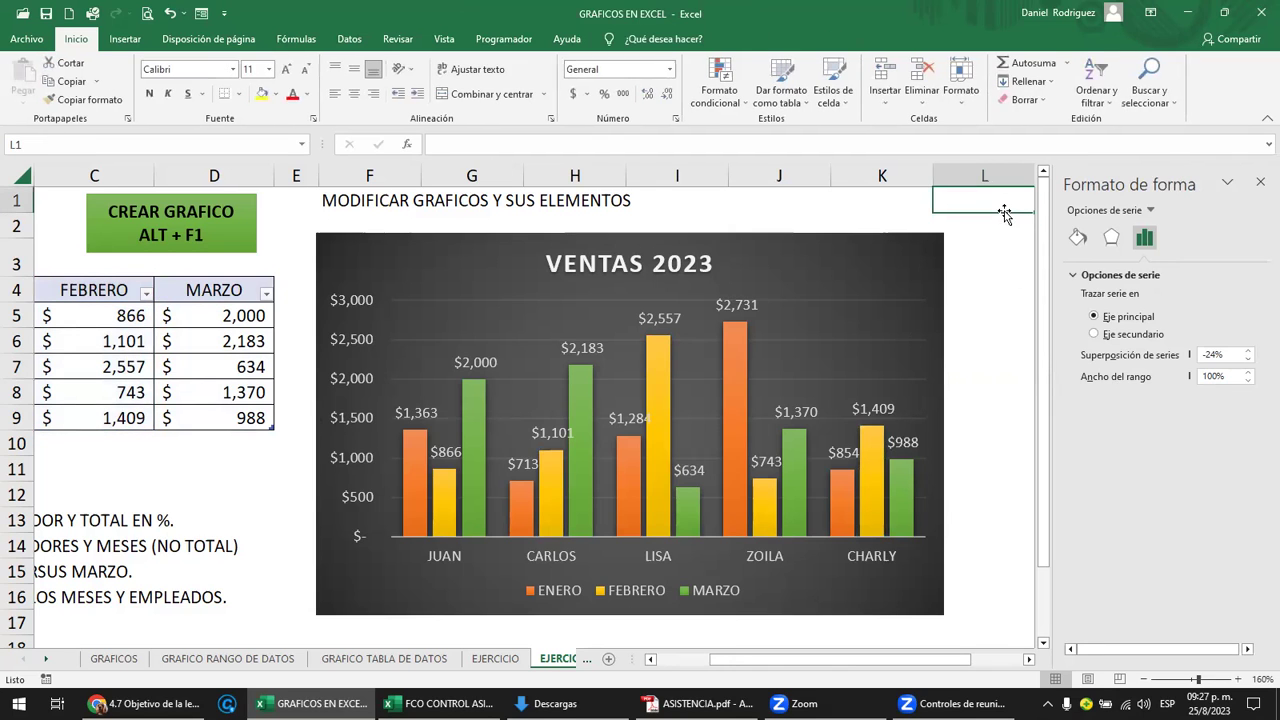
pyautogui.click(872, 449)
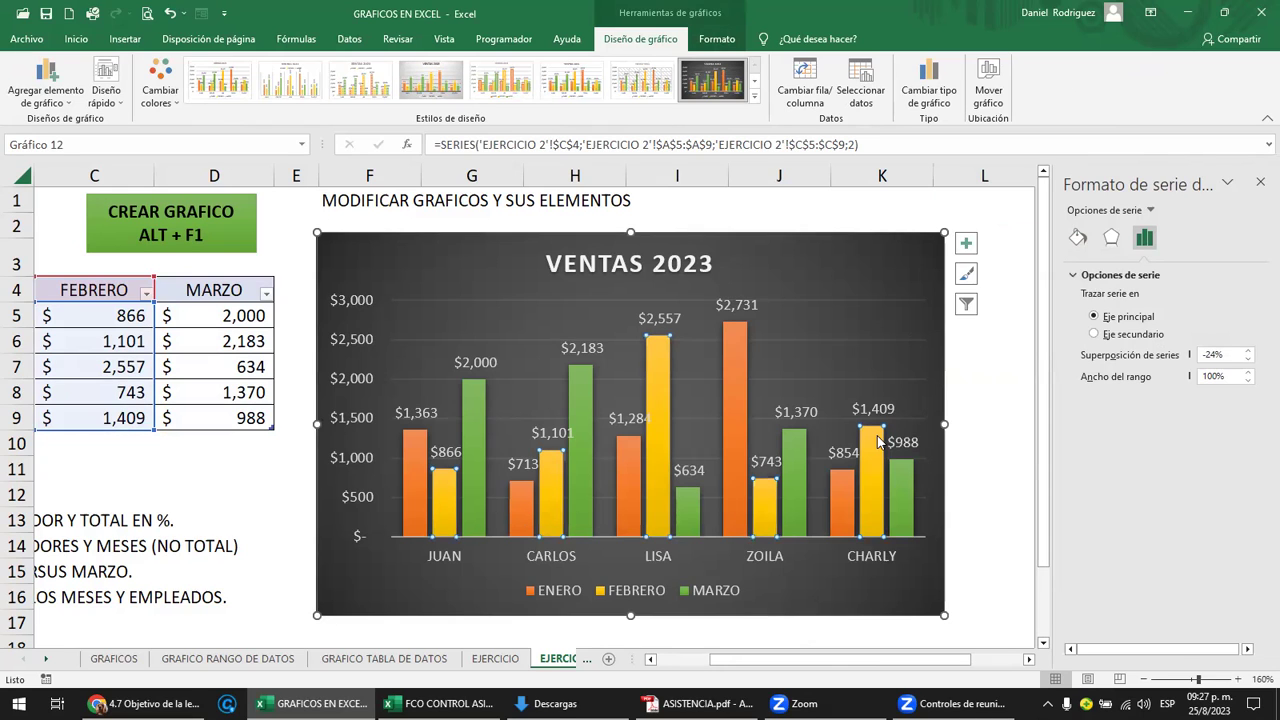
pyautogui.click(1078, 239)
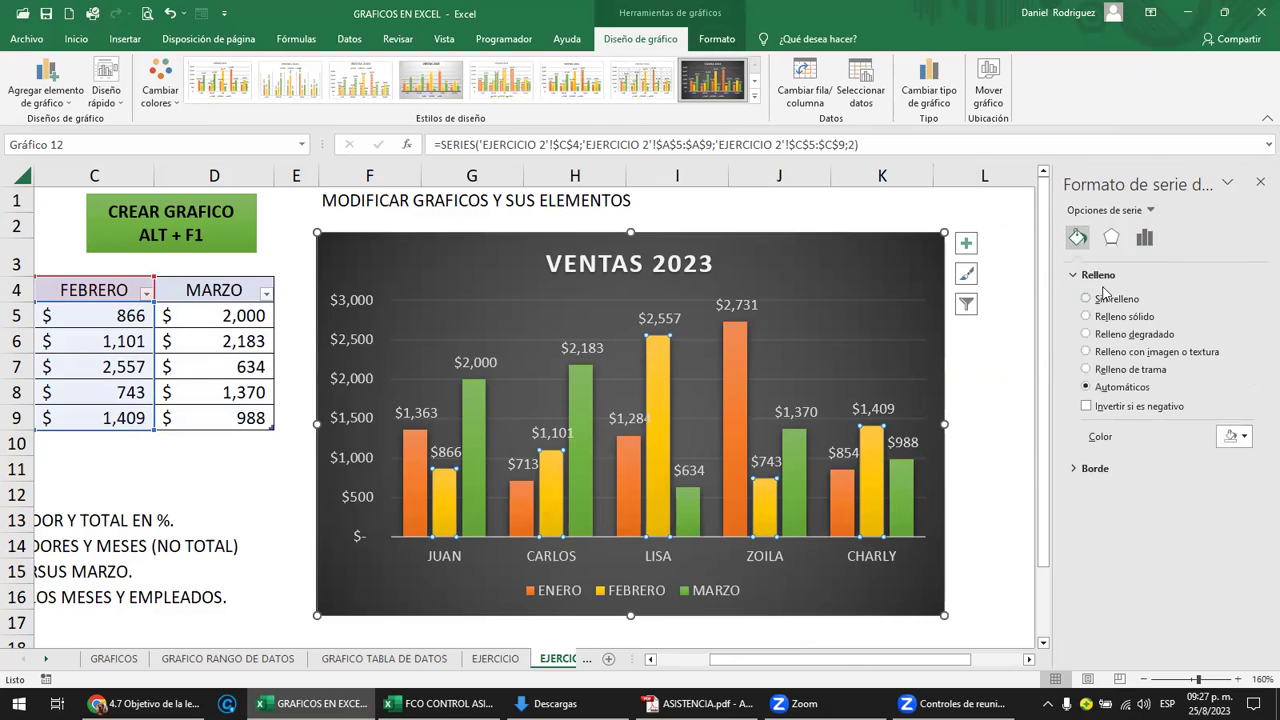
# Give the FEBRERO bars a solid light-blue fill.
pyautogui.click(1099, 302)
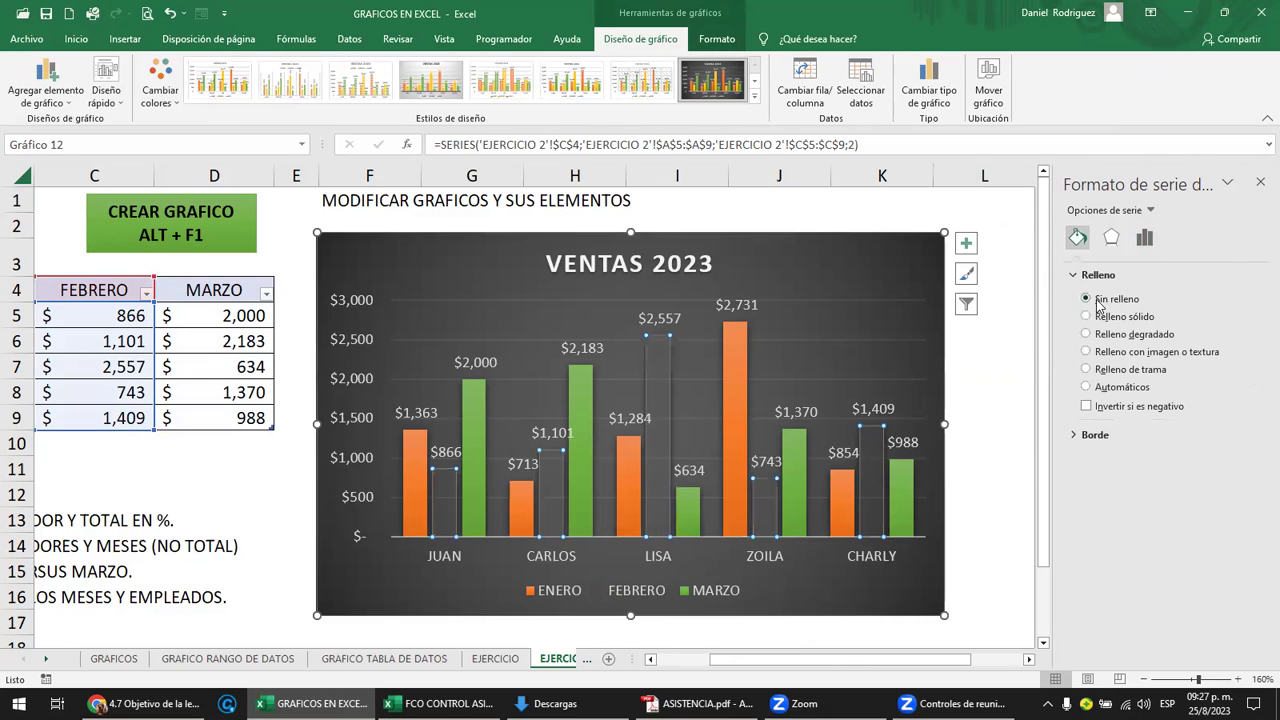
pyautogui.click(1103, 318)
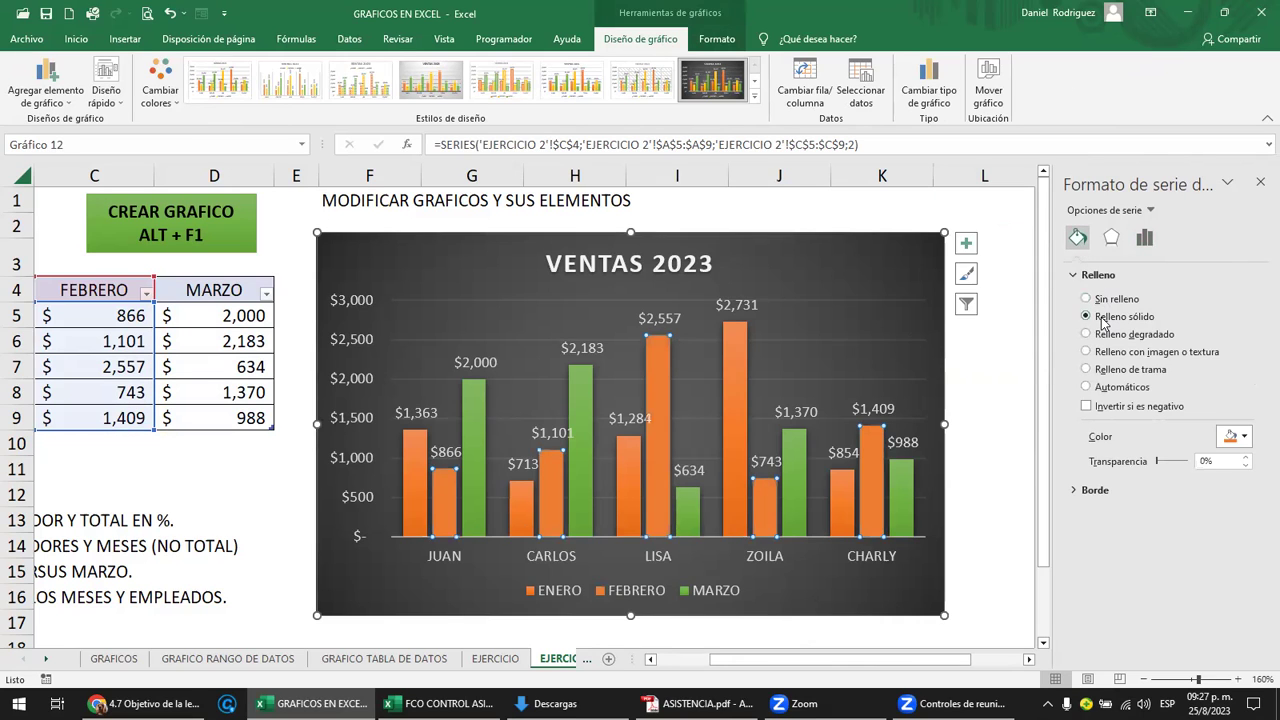
pyautogui.click(1241, 438)
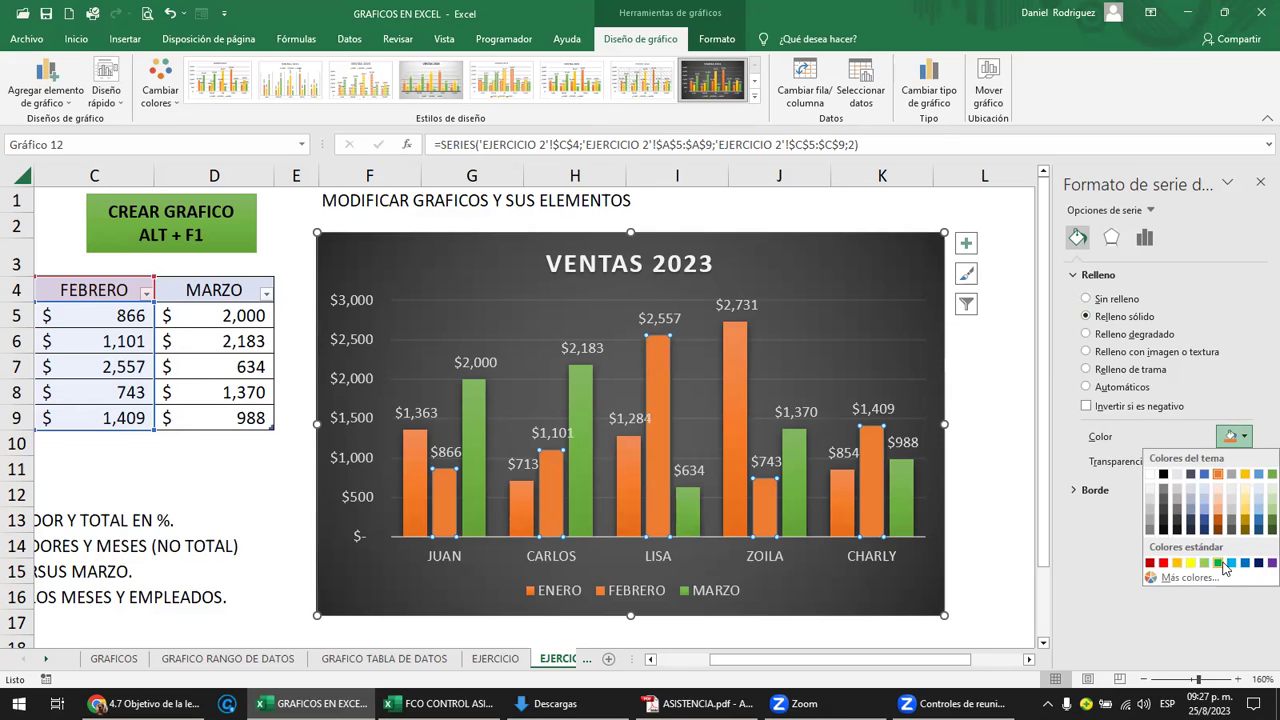
pyautogui.click(1205, 505)
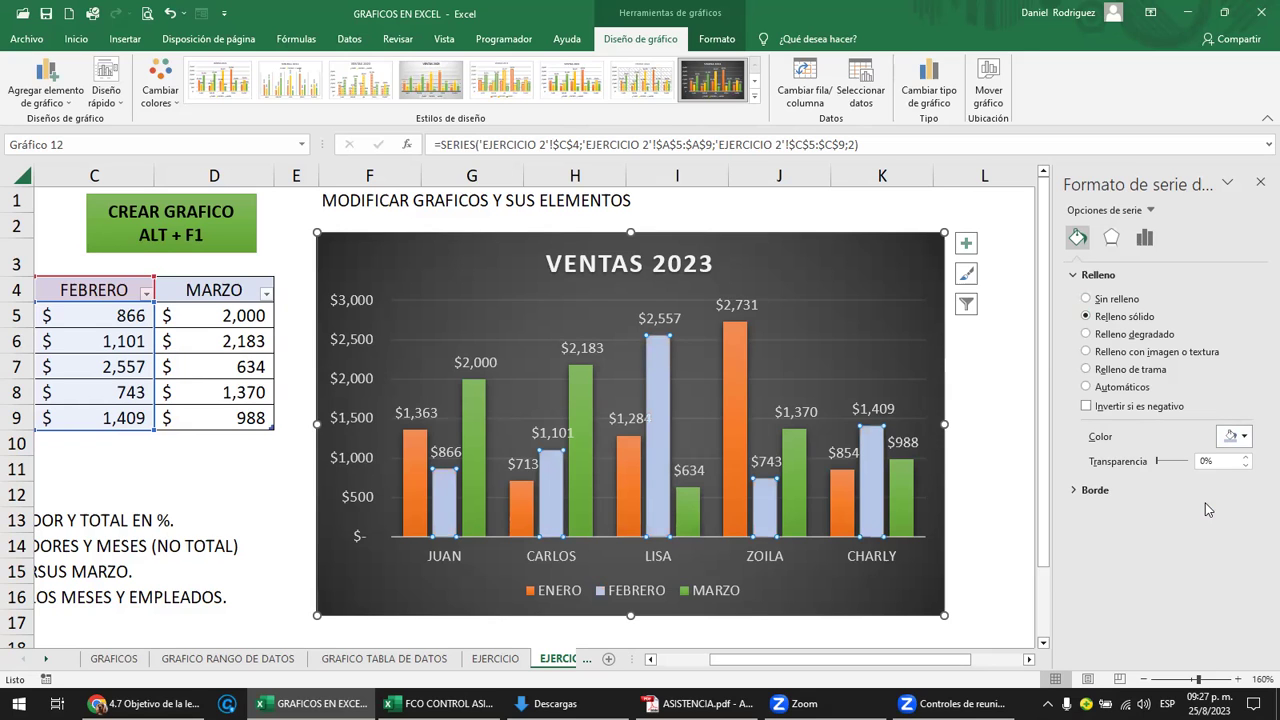
# Reselect the FEBRERO series and check its fill transparency in the Relleno options.
pyautogui.click(1000, 373)
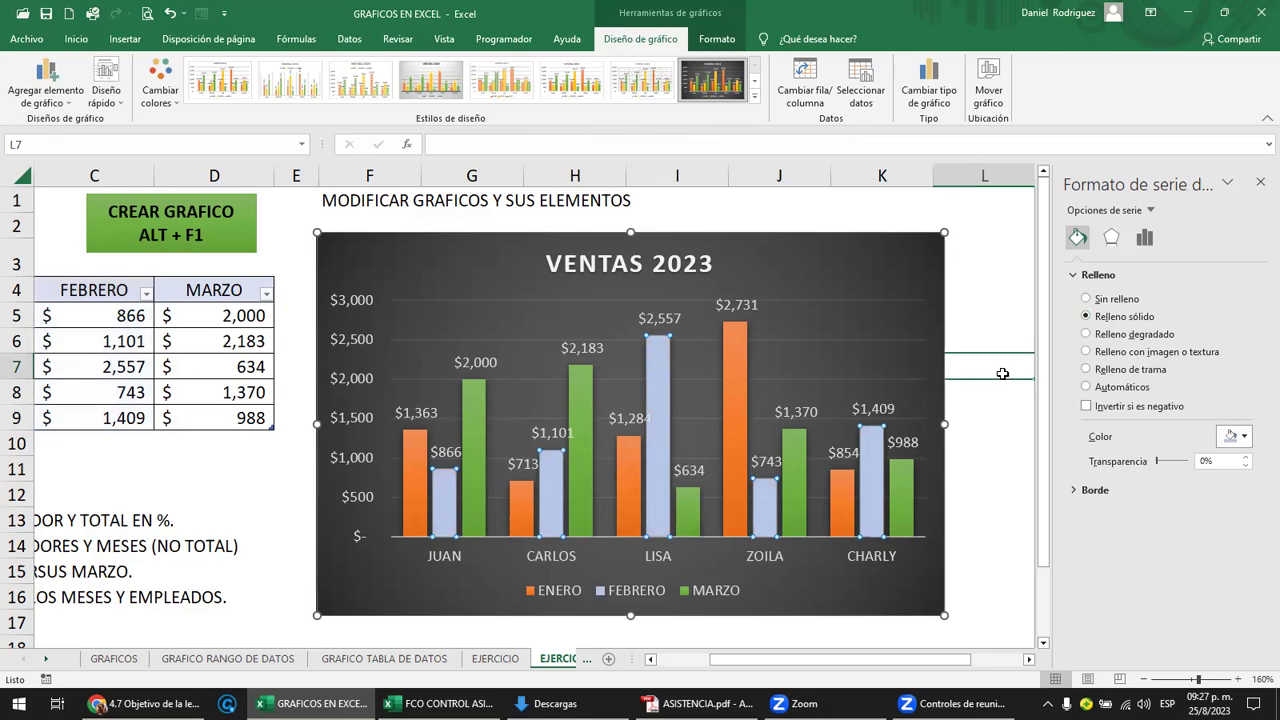
pyautogui.click(884, 452)
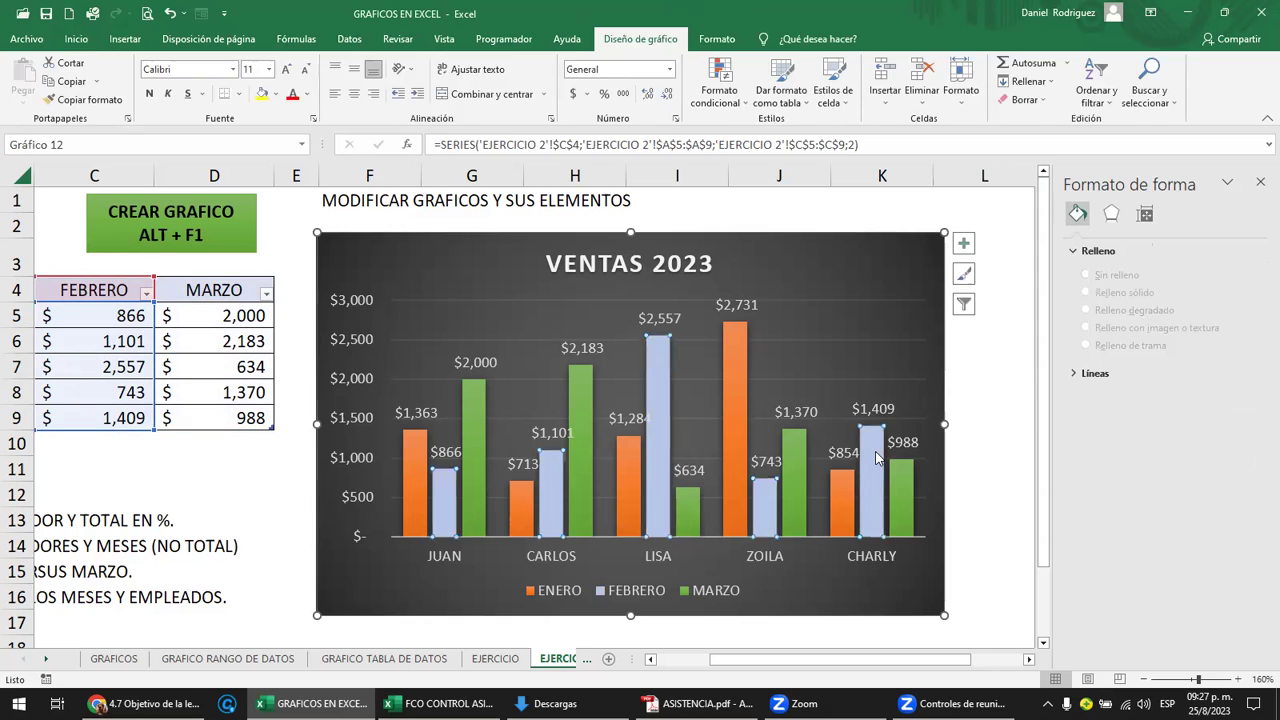
pyautogui.click(1077, 238)
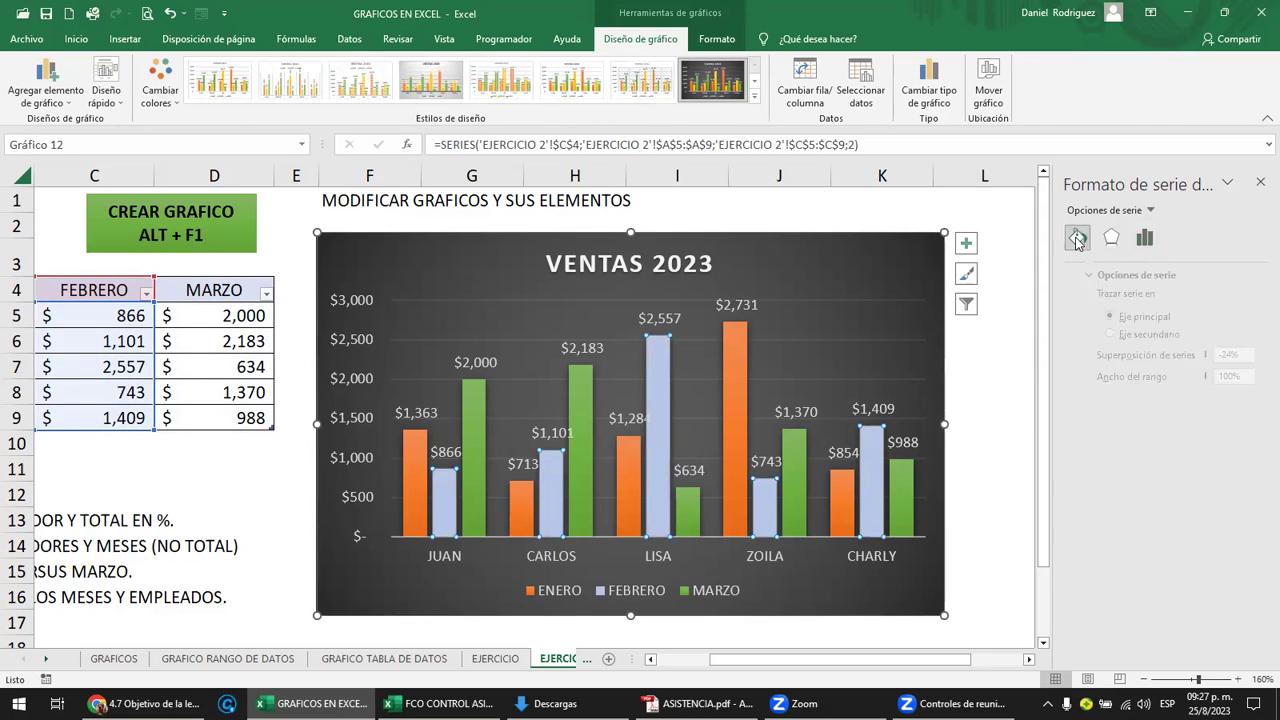
pyautogui.moveTo(1158, 462); pyautogui.dragTo(1137, 463)
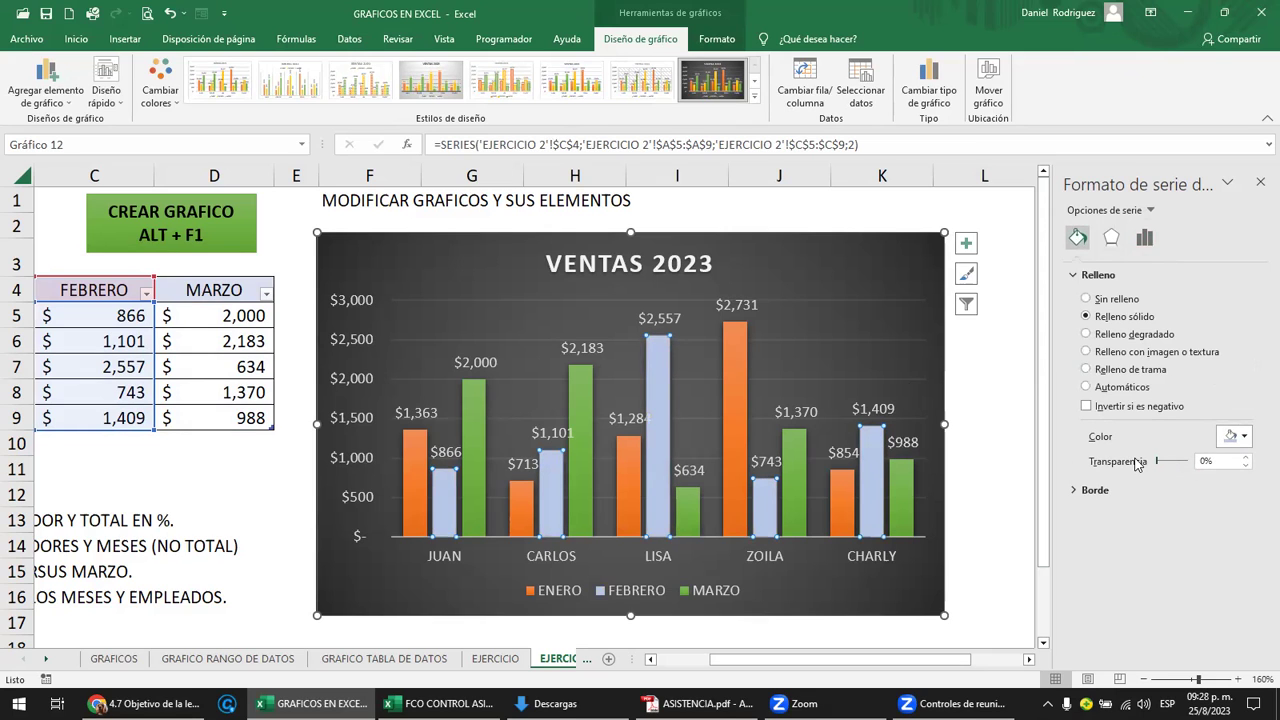
pyautogui.click(1001, 376)
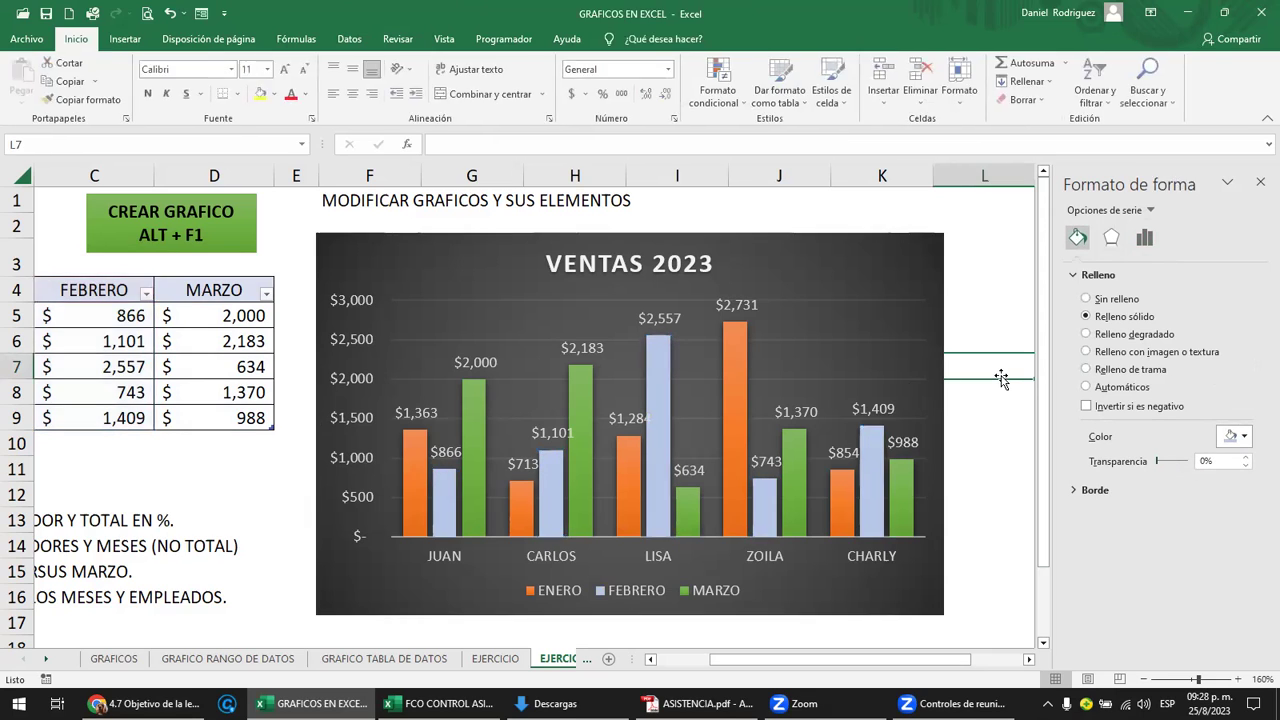
# Filter the chart to show only ENERO, then ENERO and FEBRERO, hiding MARZO.
pyautogui.click(860, 250)
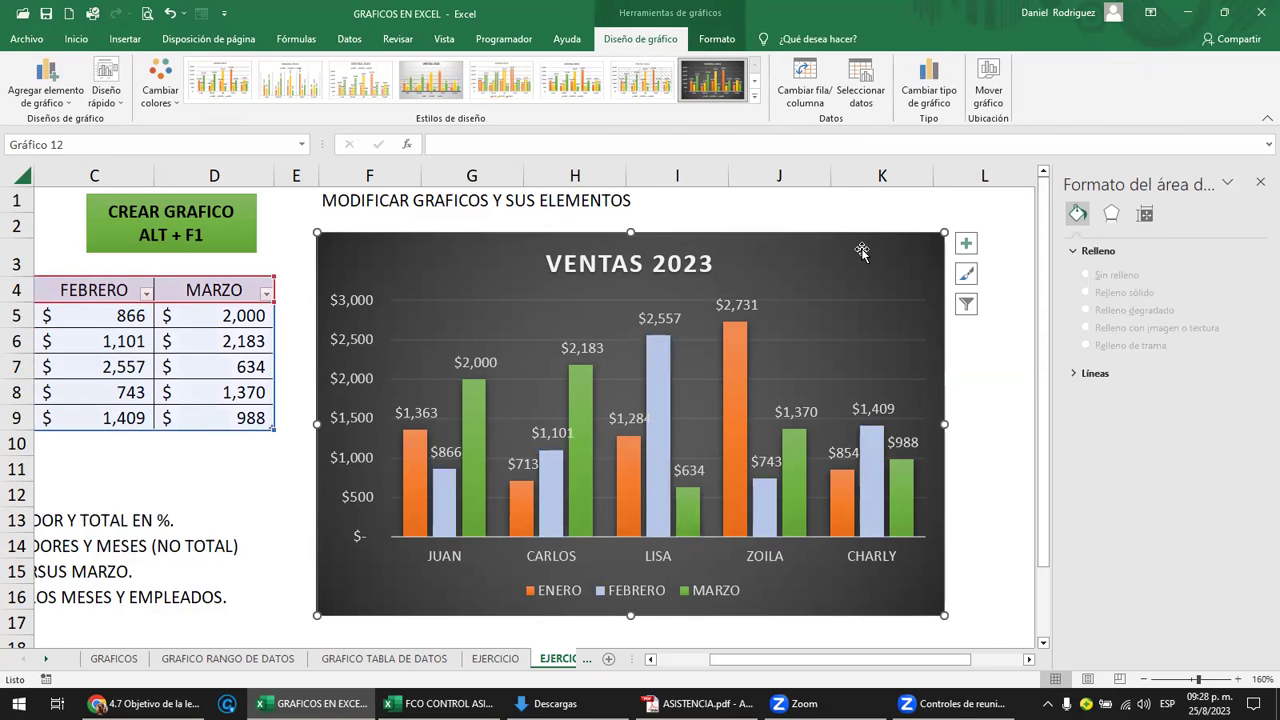
pyautogui.click(968, 306)
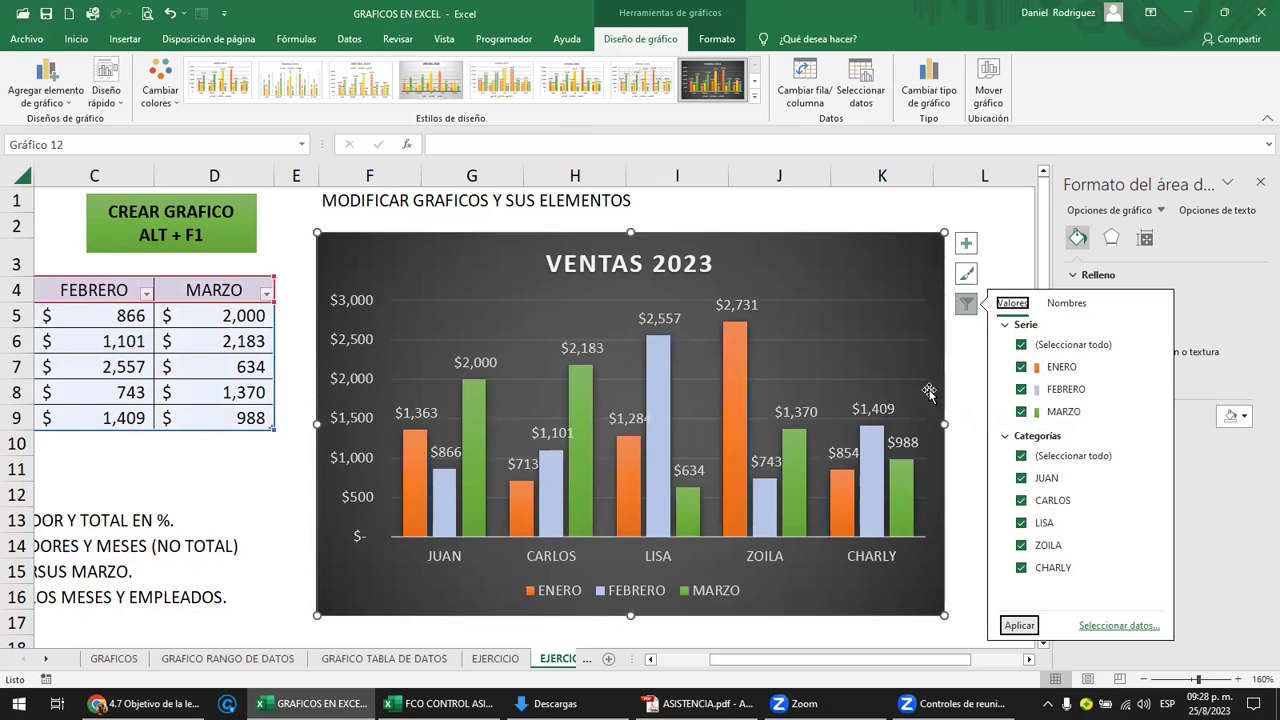
pyautogui.click(1020, 345)
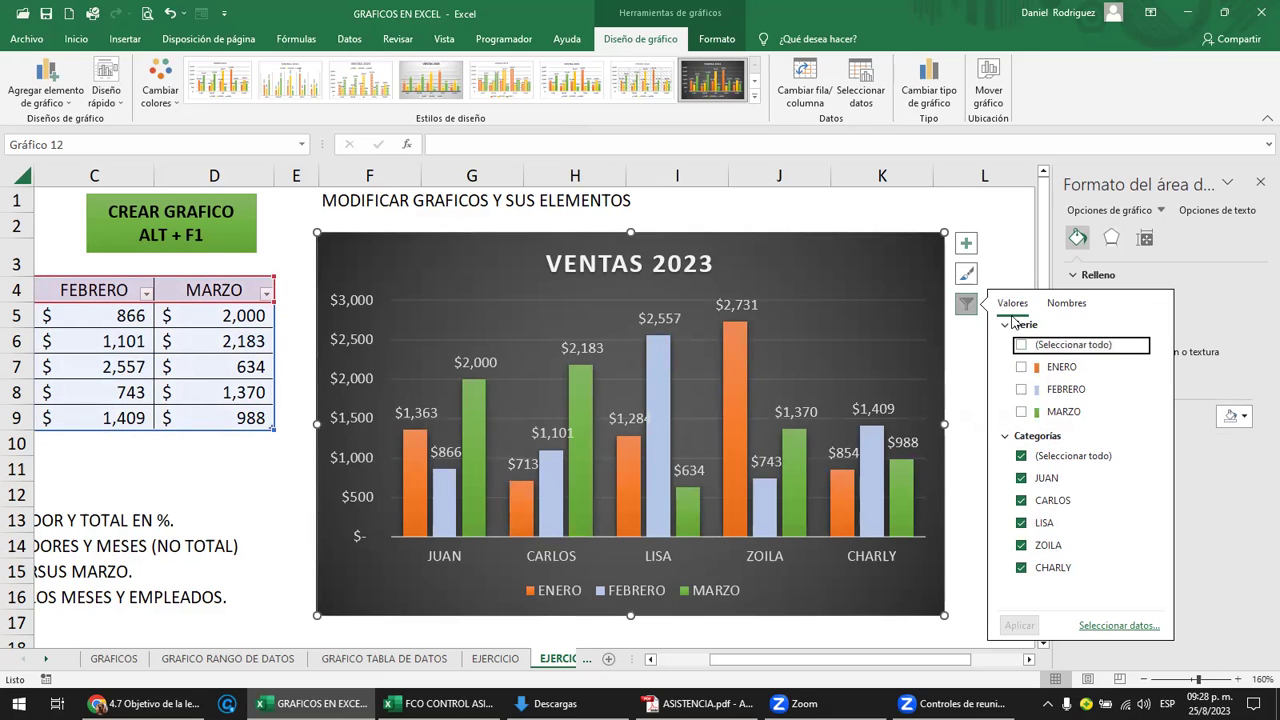
pyautogui.click(1021, 367)
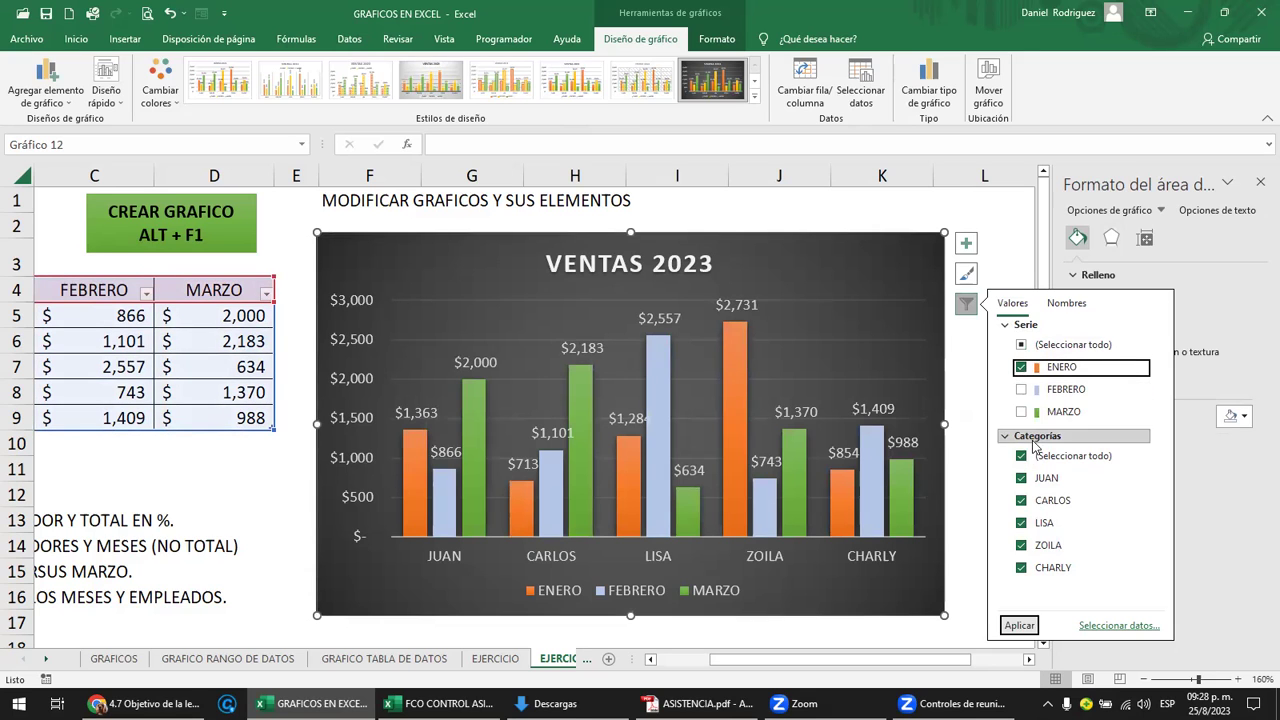
pyautogui.click(1019, 626)
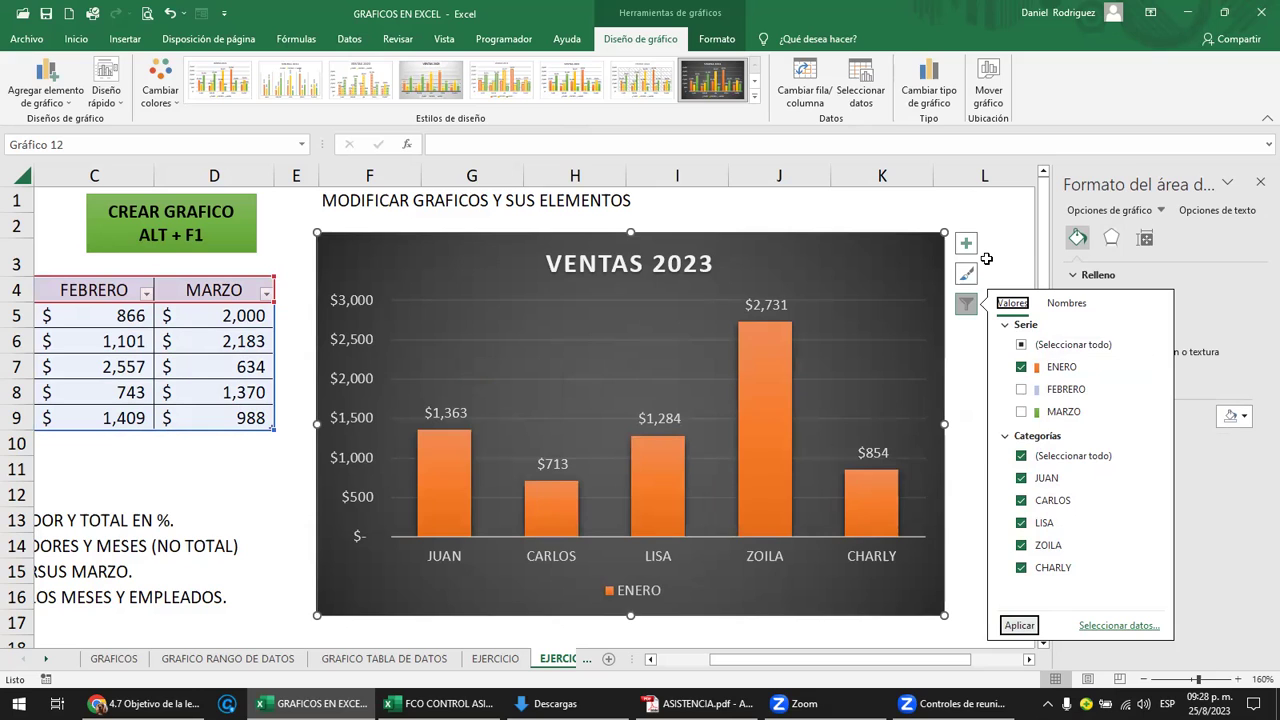
pyautogui.click(1021, 390)
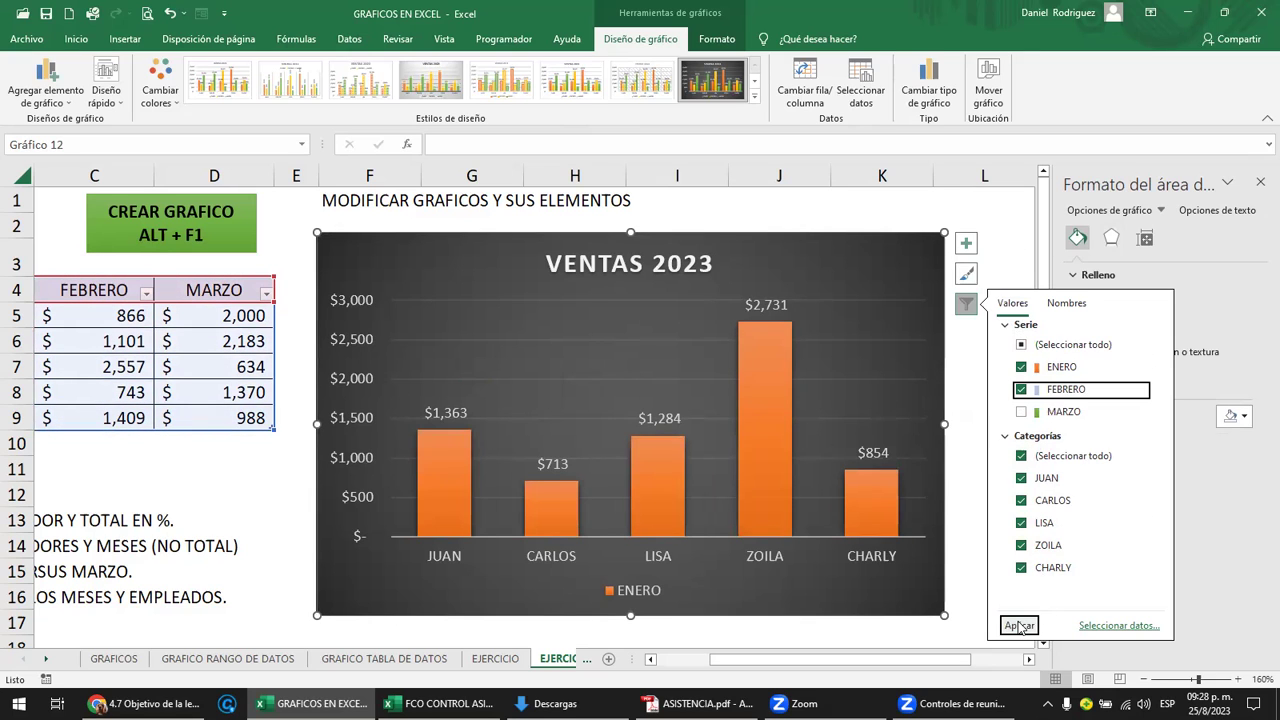
pyautogui.click(1019, 625)
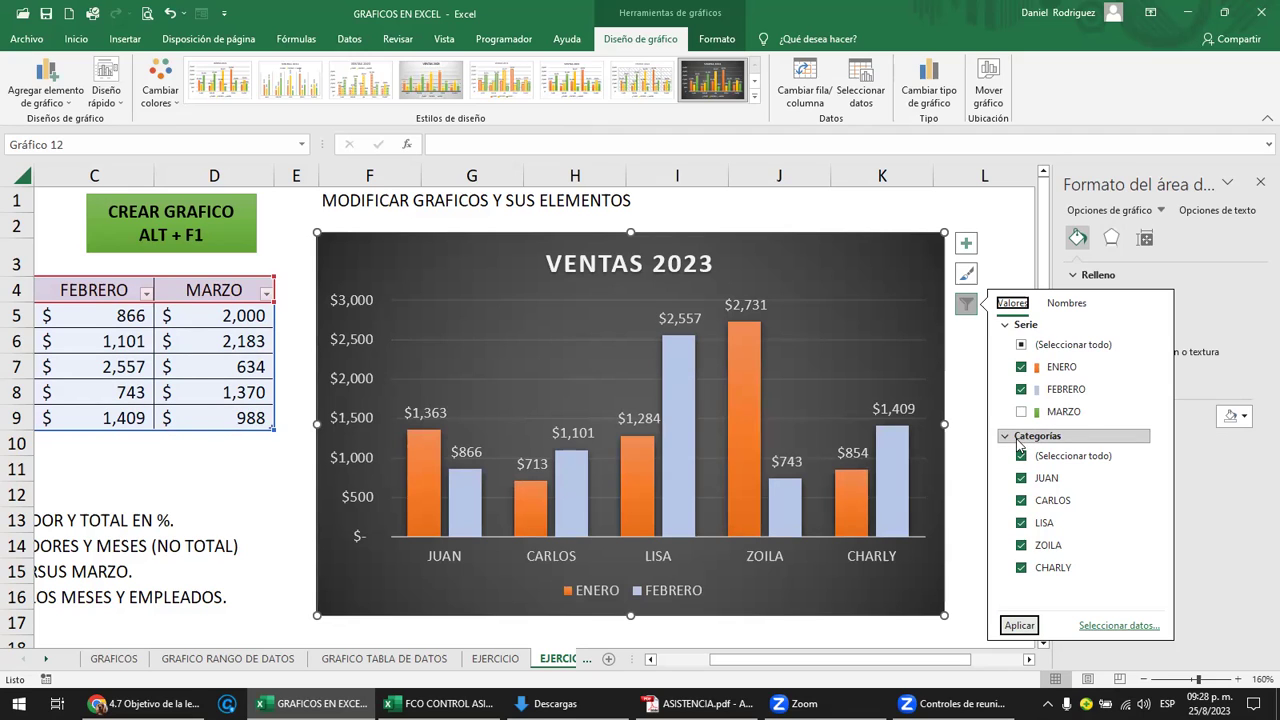
# Filter the seller categories down to just two sellers and apply.
pyautogui.click(1084, 461)
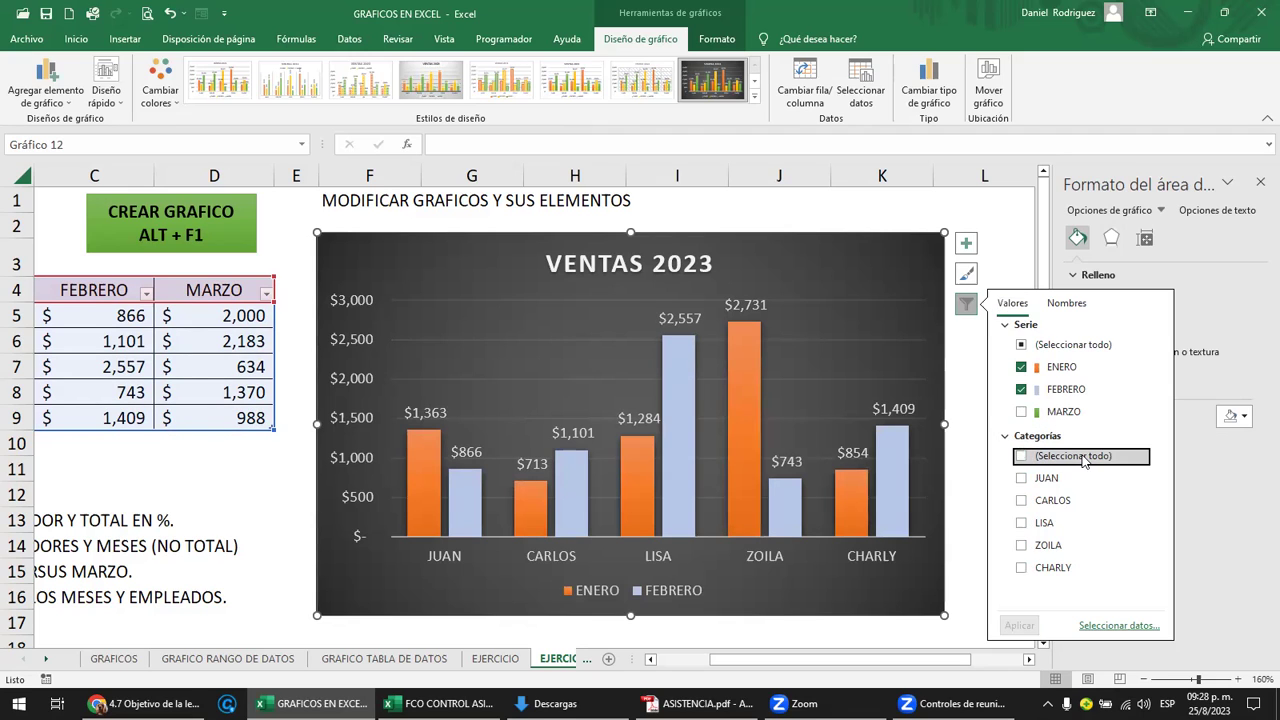
pyautogui.click(1021, 478)
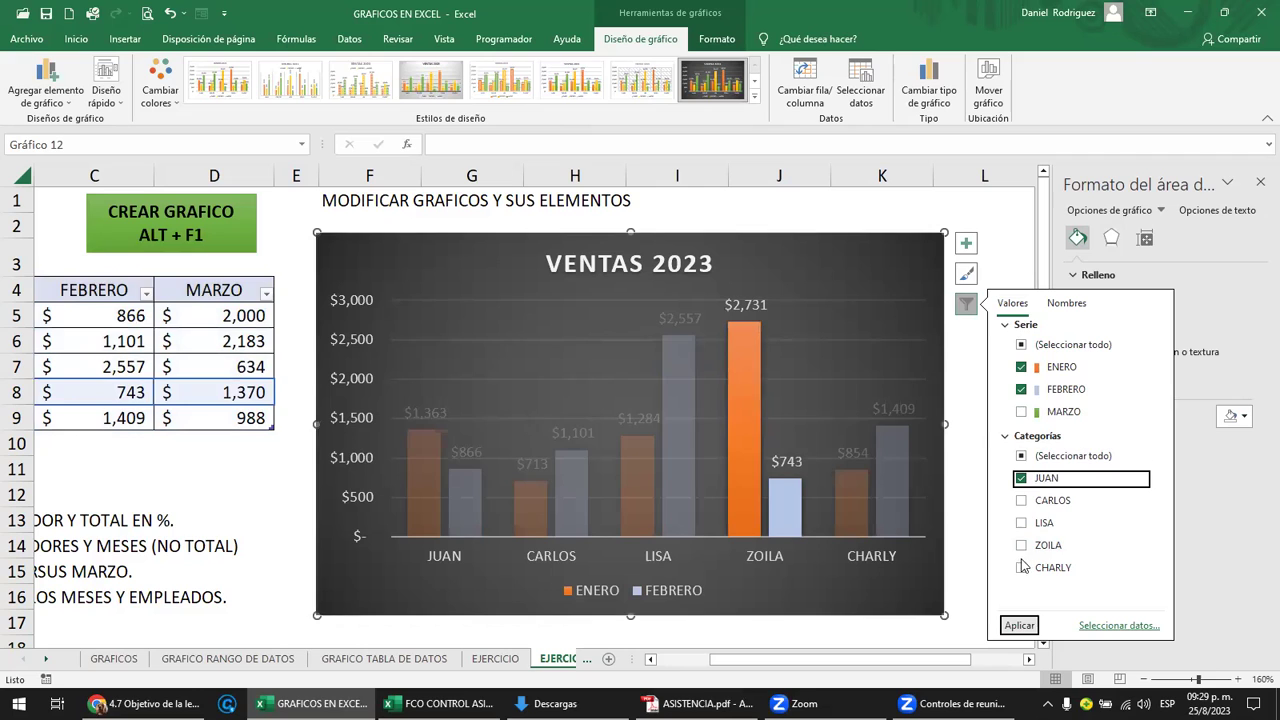
pyautogui.click(1021, 500)
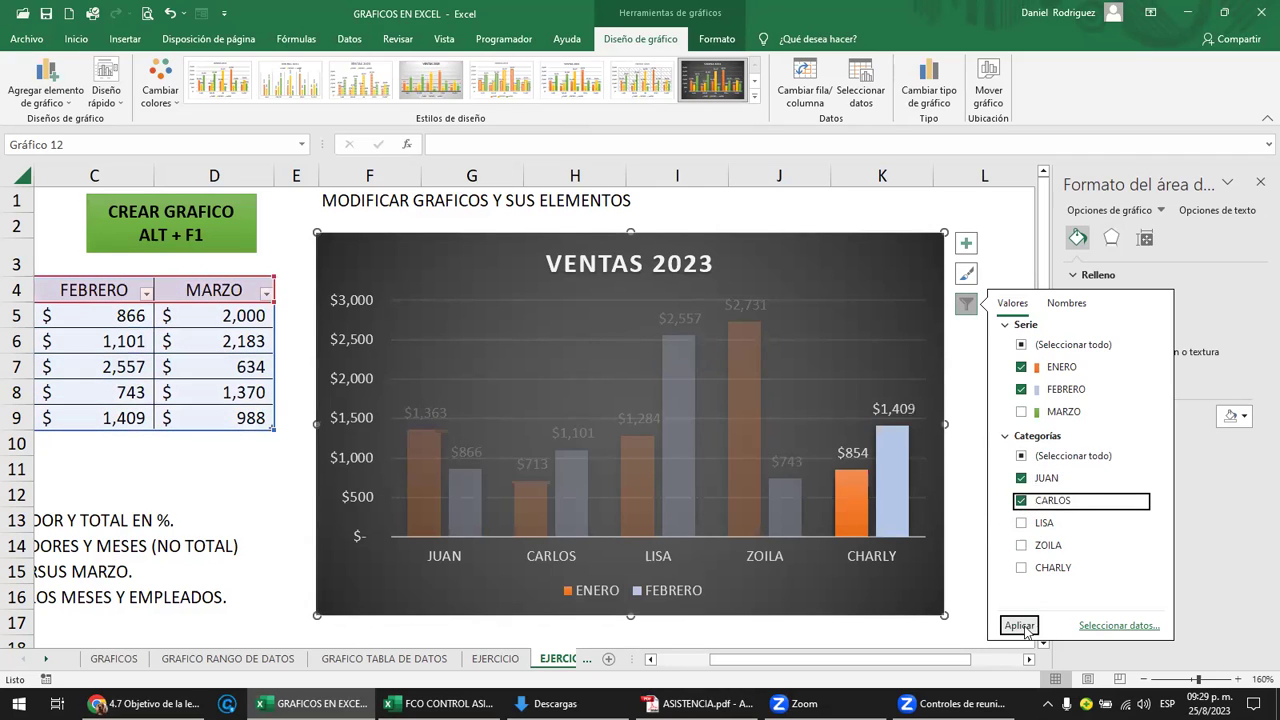
pyautogui.click(1019, 626)
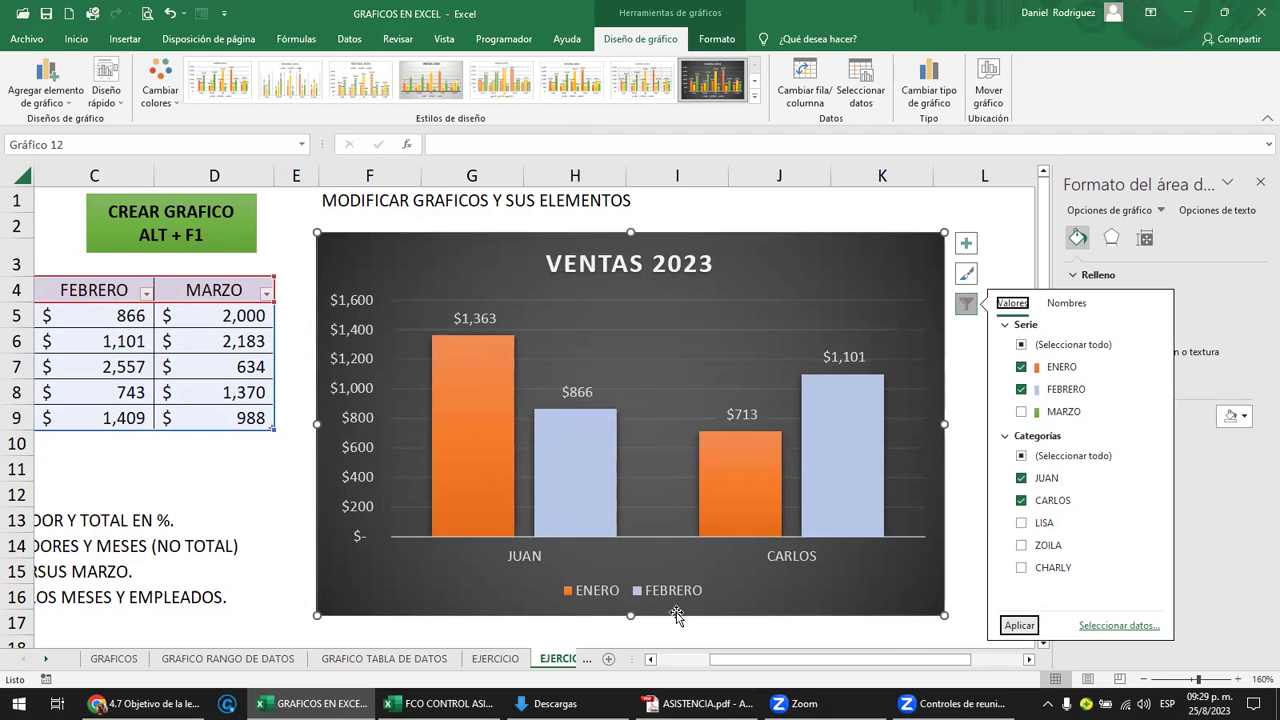
pyautogui.moveTo(842, 455)
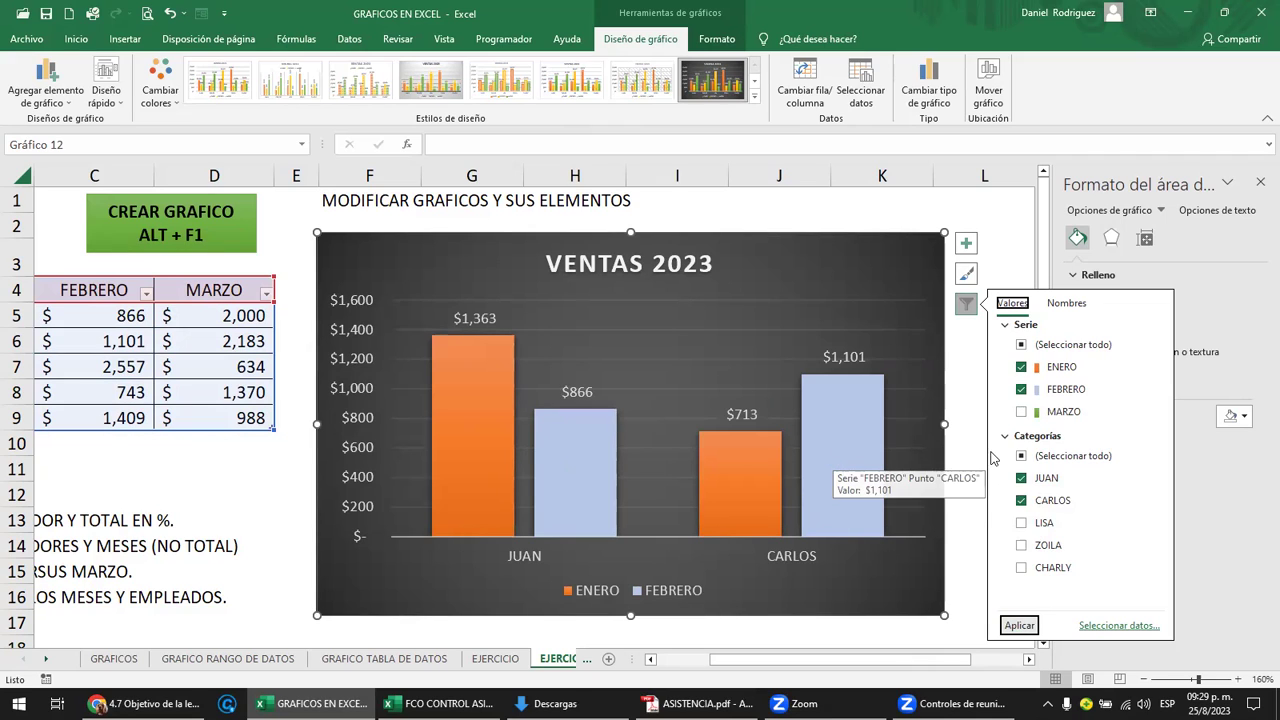
# Re-check every seller and all three series and apply to show the full data.
pyautogui.click(1021, 456)
pyautogui.click(1021, 456)
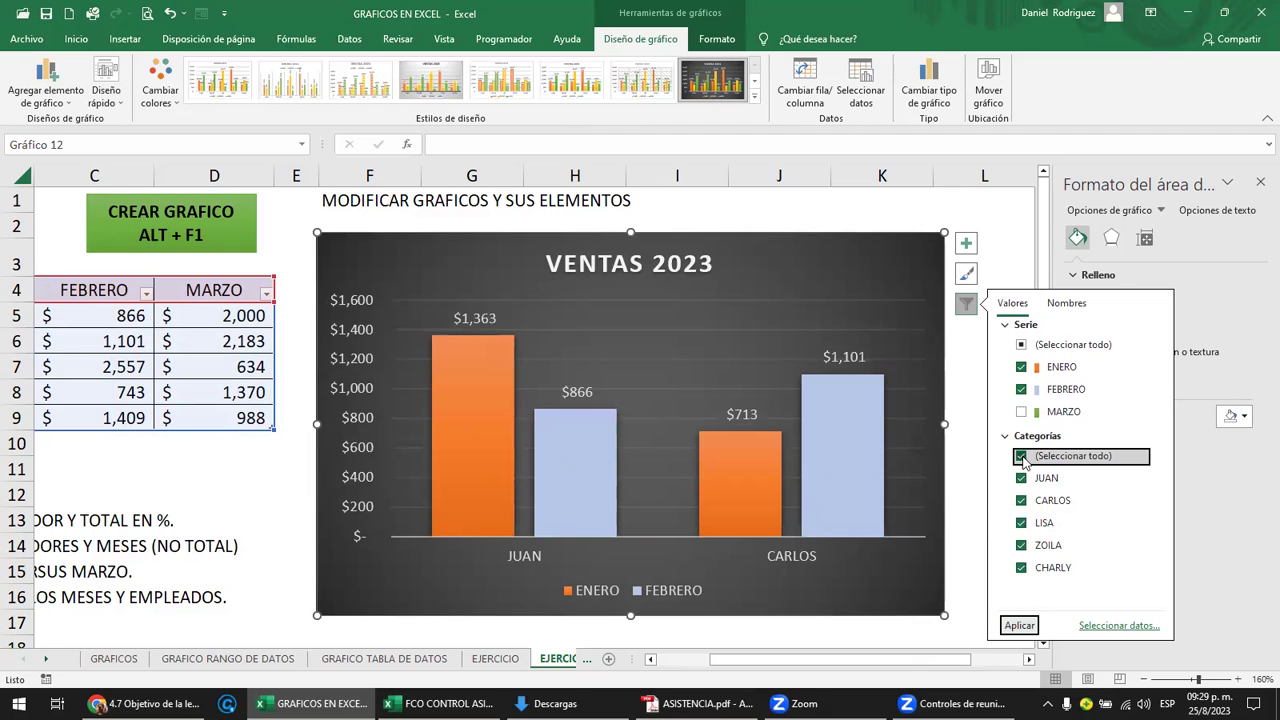
pyautogui.click(1021, 345)
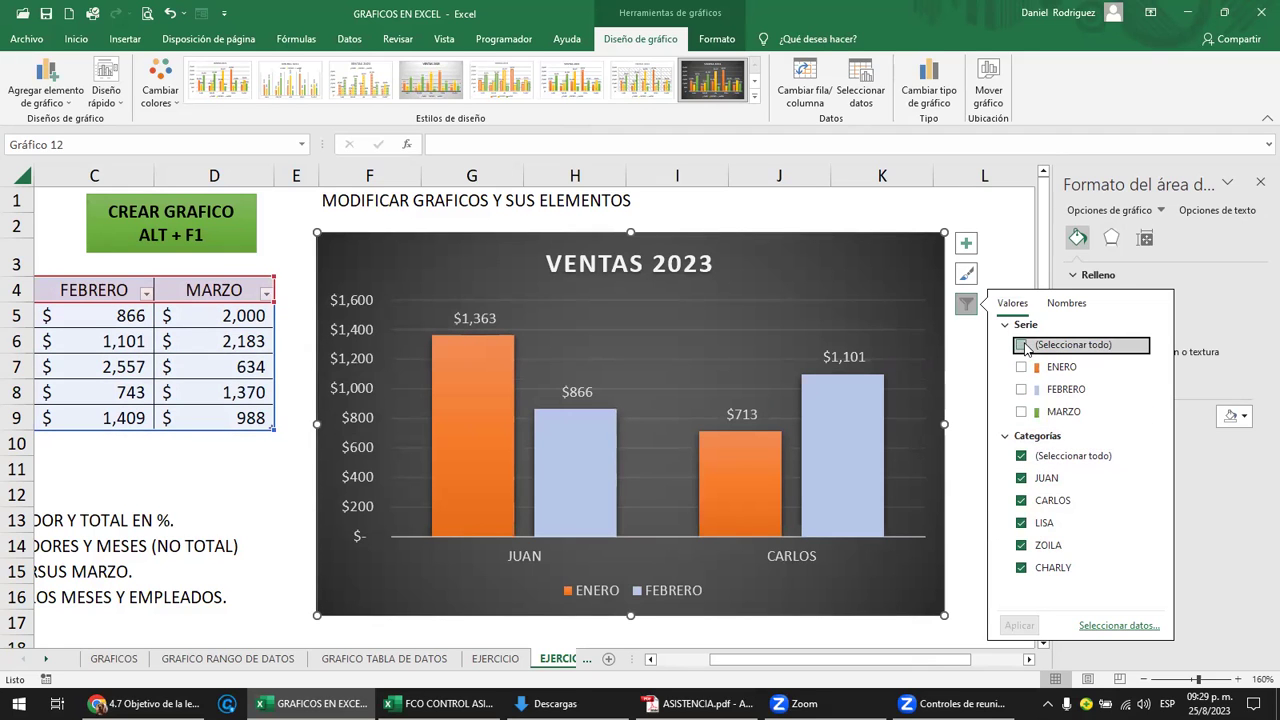
pyautogui.click(1021, 345)
pyautogui.click(1019, 625)
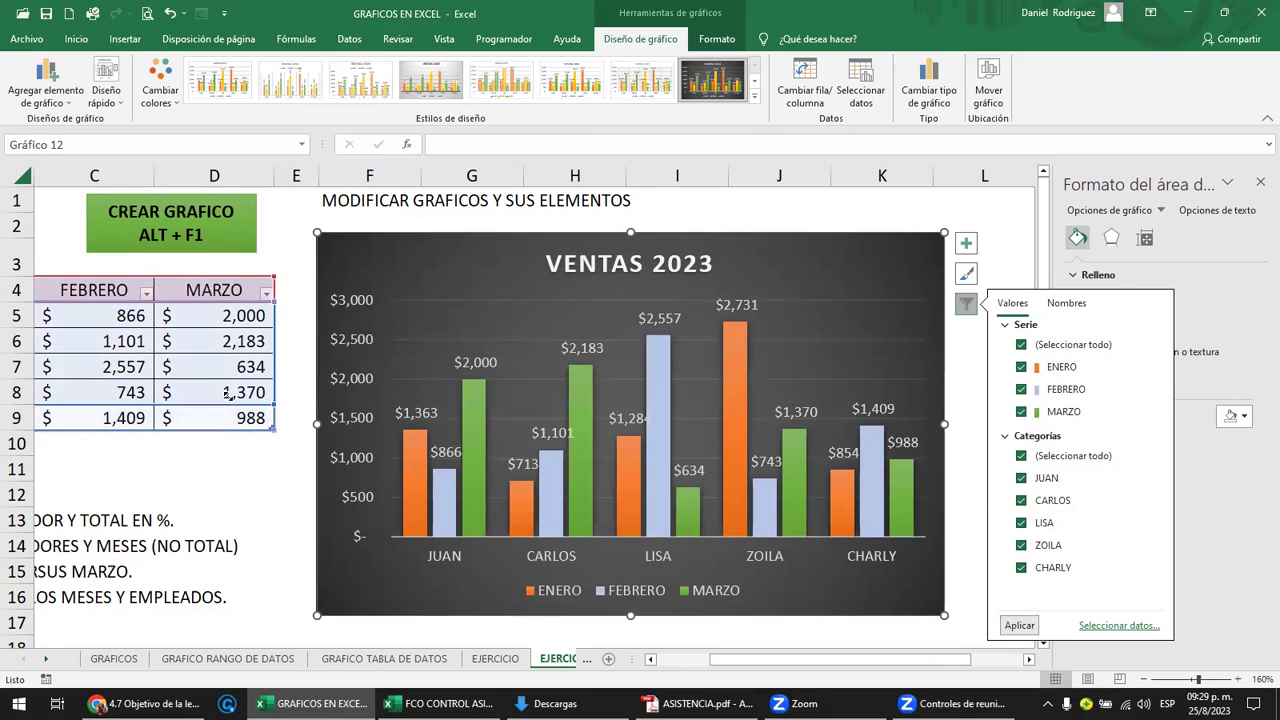
pyautogui.moveTo(273, 428)
pyautogui.mouseDown()
pyautogui.moveTo(270, 322)
pyautogui.moveTo(275, 430)
pyautogui.mouseUp()
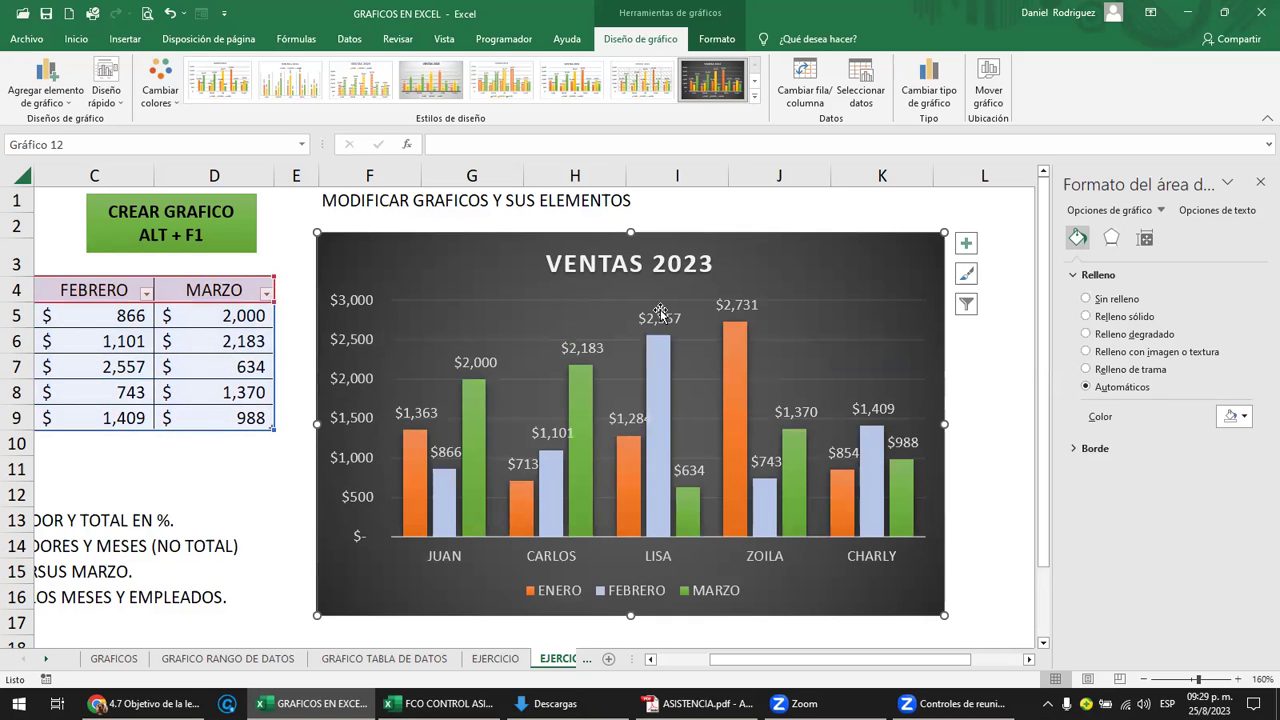
# Close the formatting side pane and reselect the VENTAS 2023 chart.
pyautogui.click(997, 366)
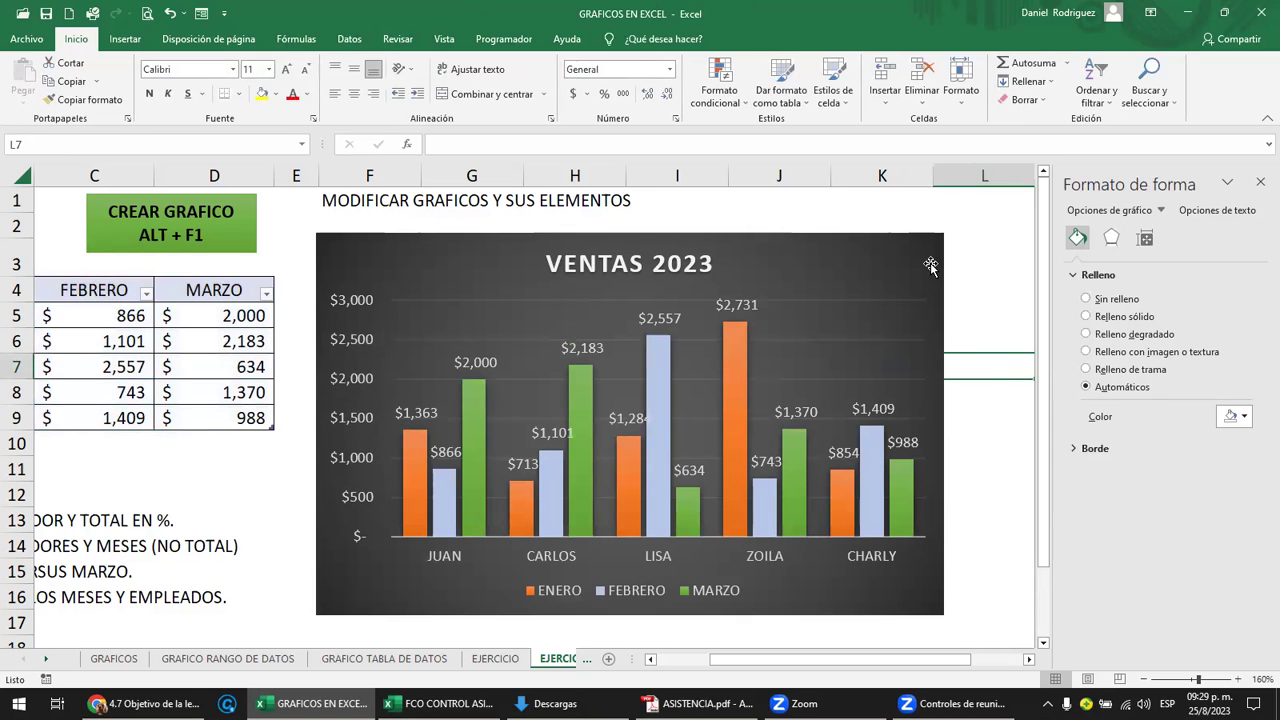
pyautogui.click(1259, 186)
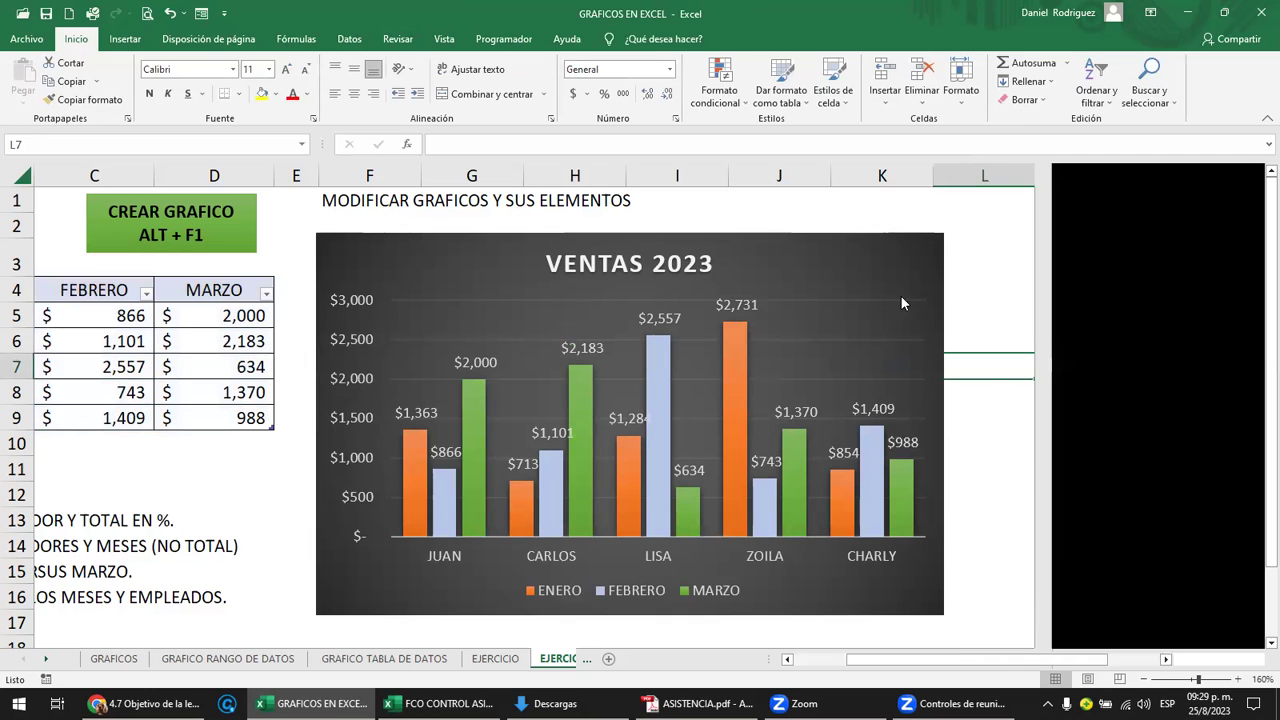
pyautogui.click(897, 259)
pyautogui.click(965, 303)
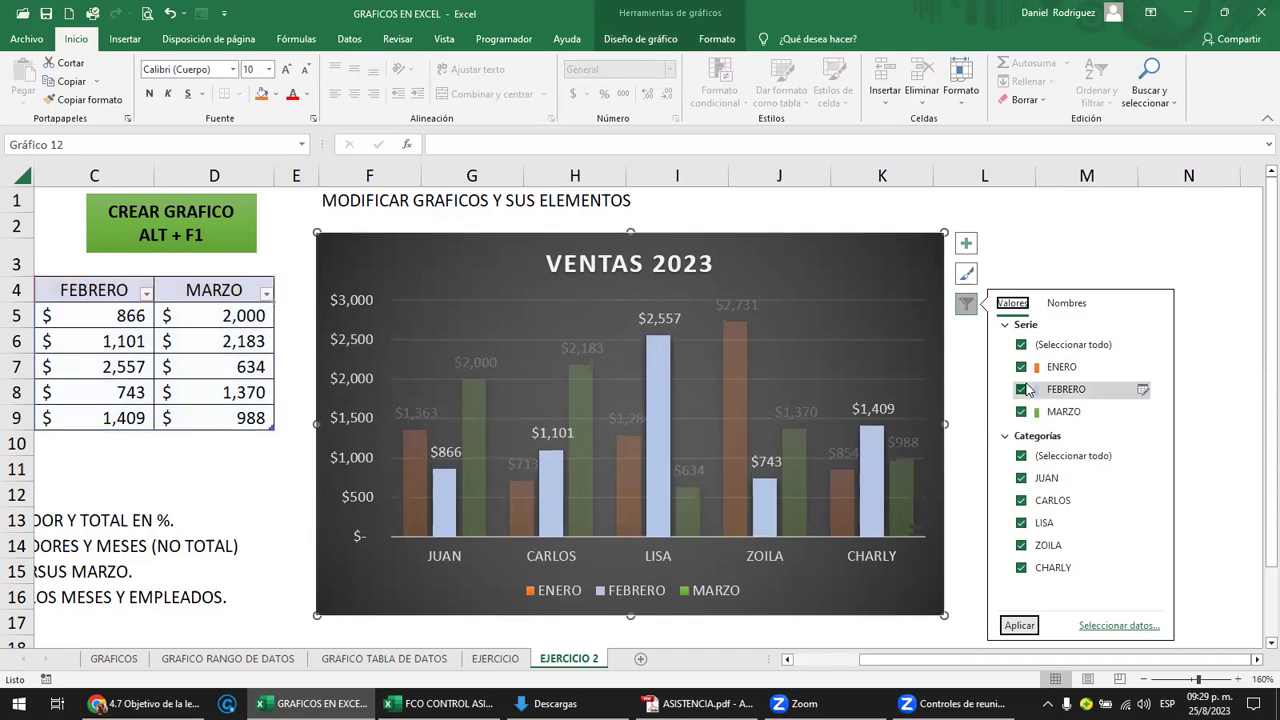
pyautogui.click(1205, 493)
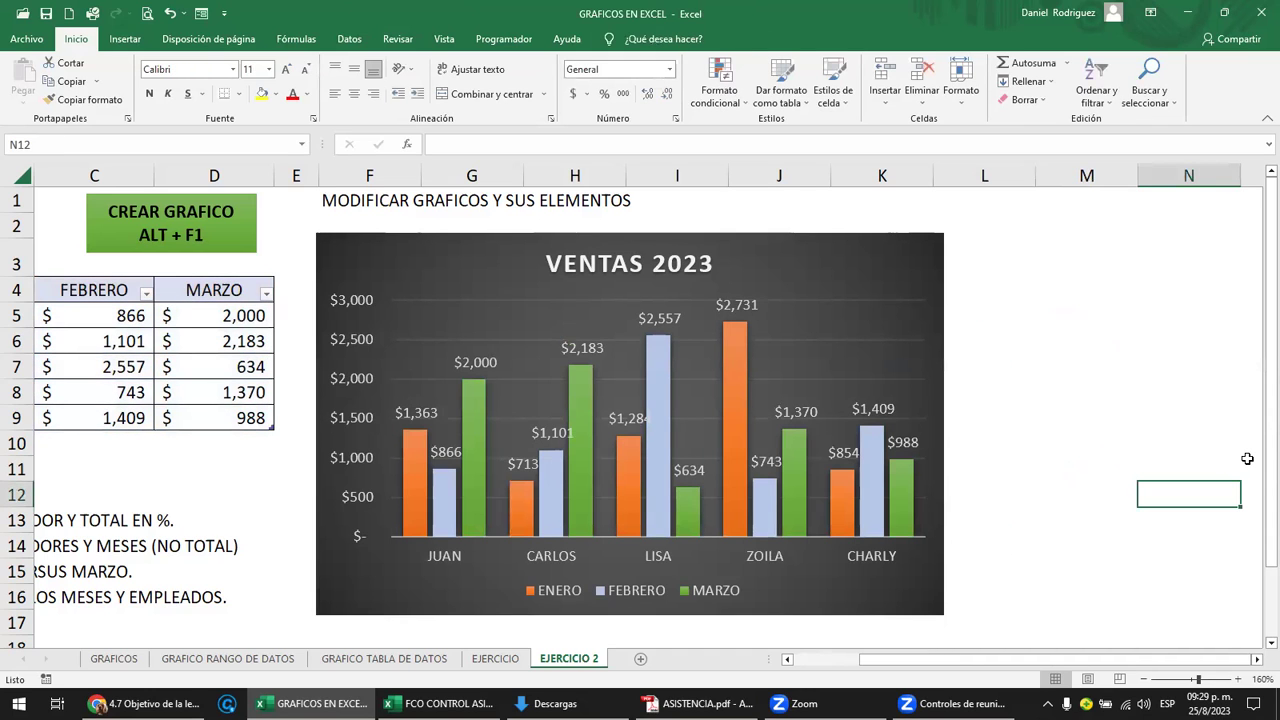
pyautogui.click(839, 260)
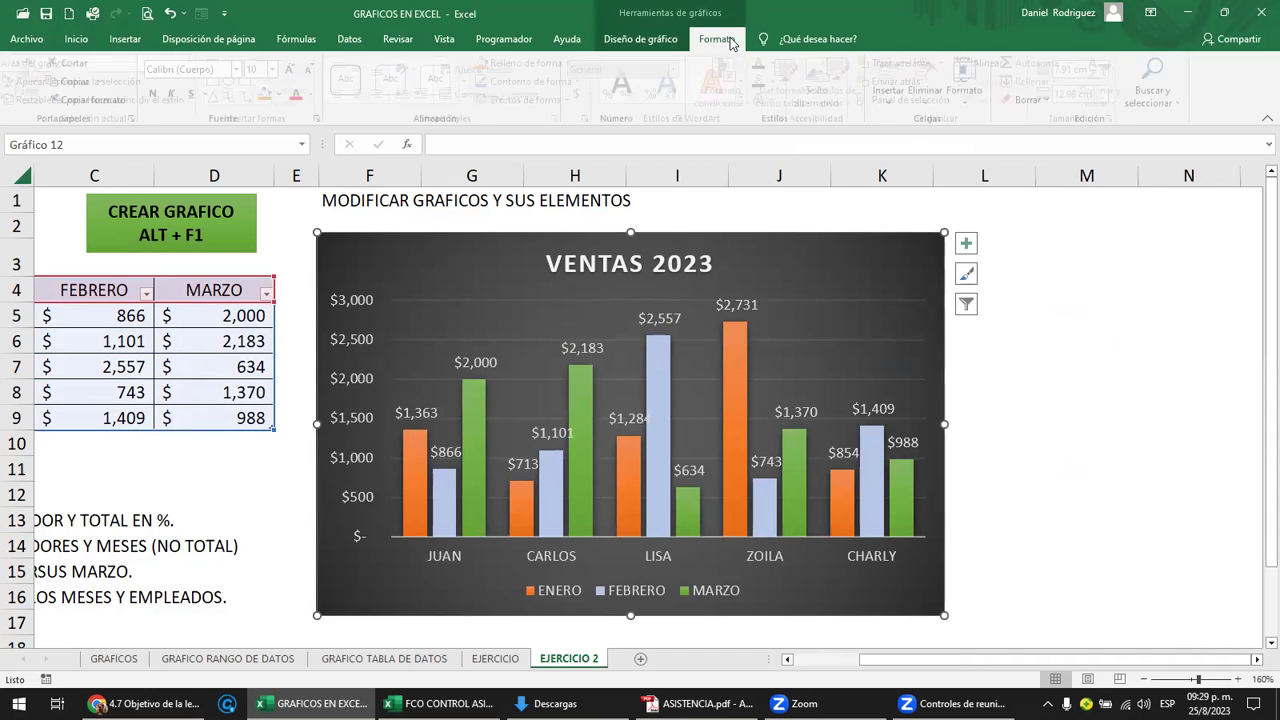
# Select the ENERO bars and expand the full Shape Styles gallery on the Formato tab.
pyautogui.click(717, 38)
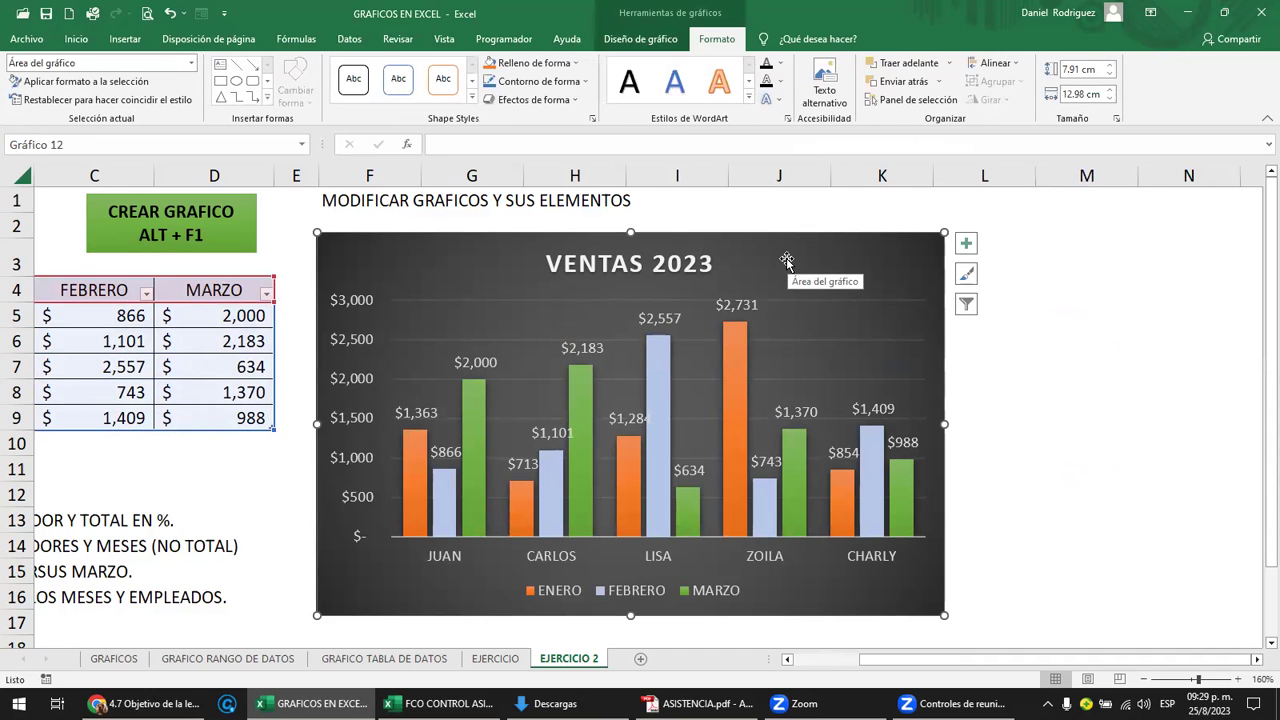
pyautogui.click(731, 350)
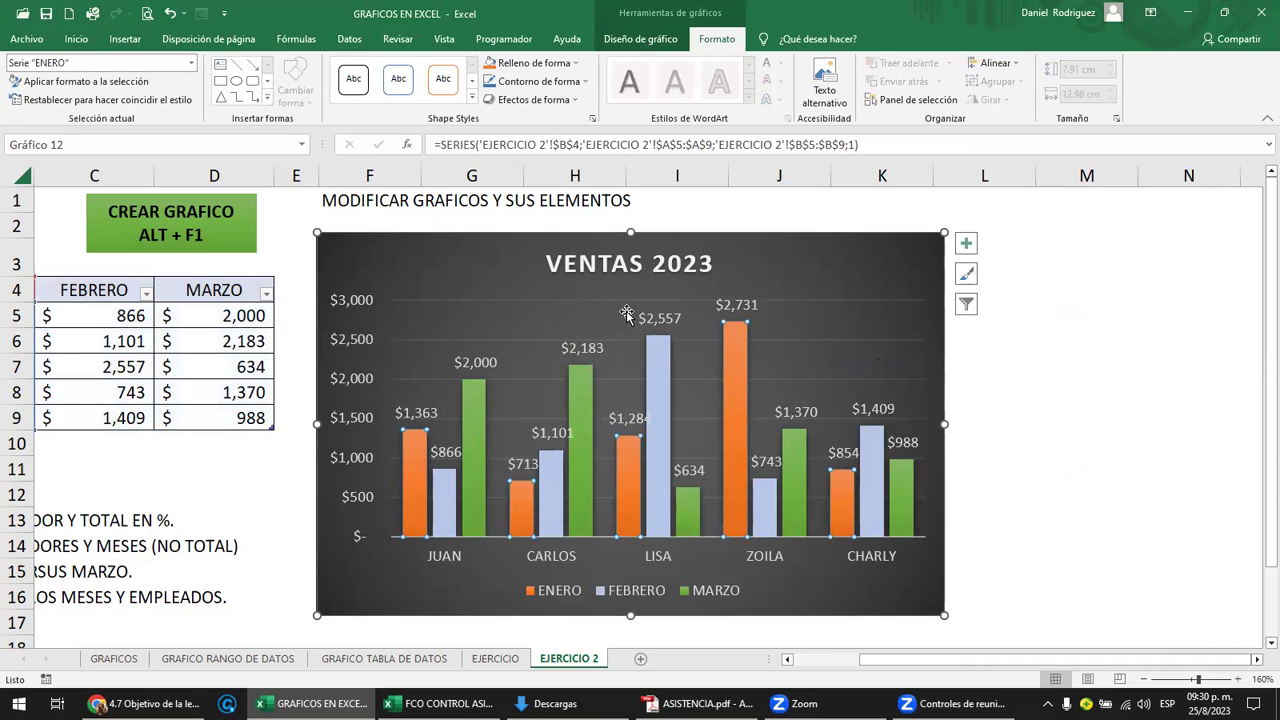
pyautogui.click(473, 103)
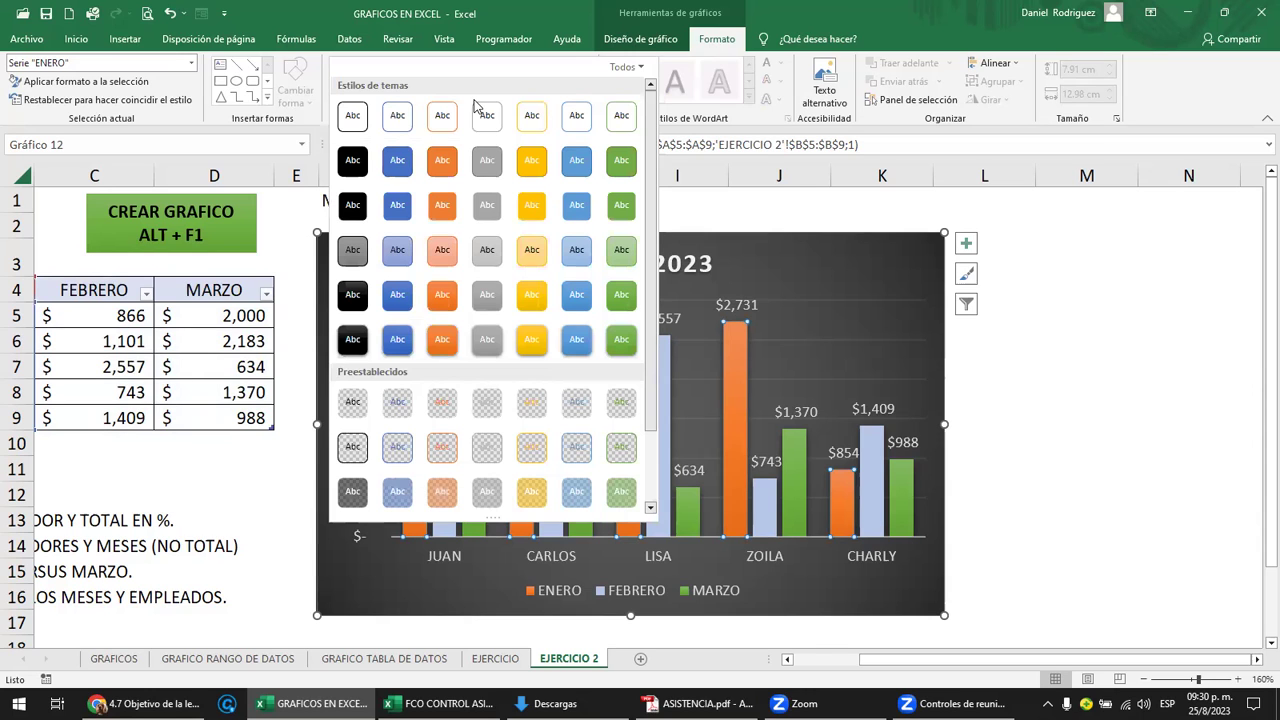
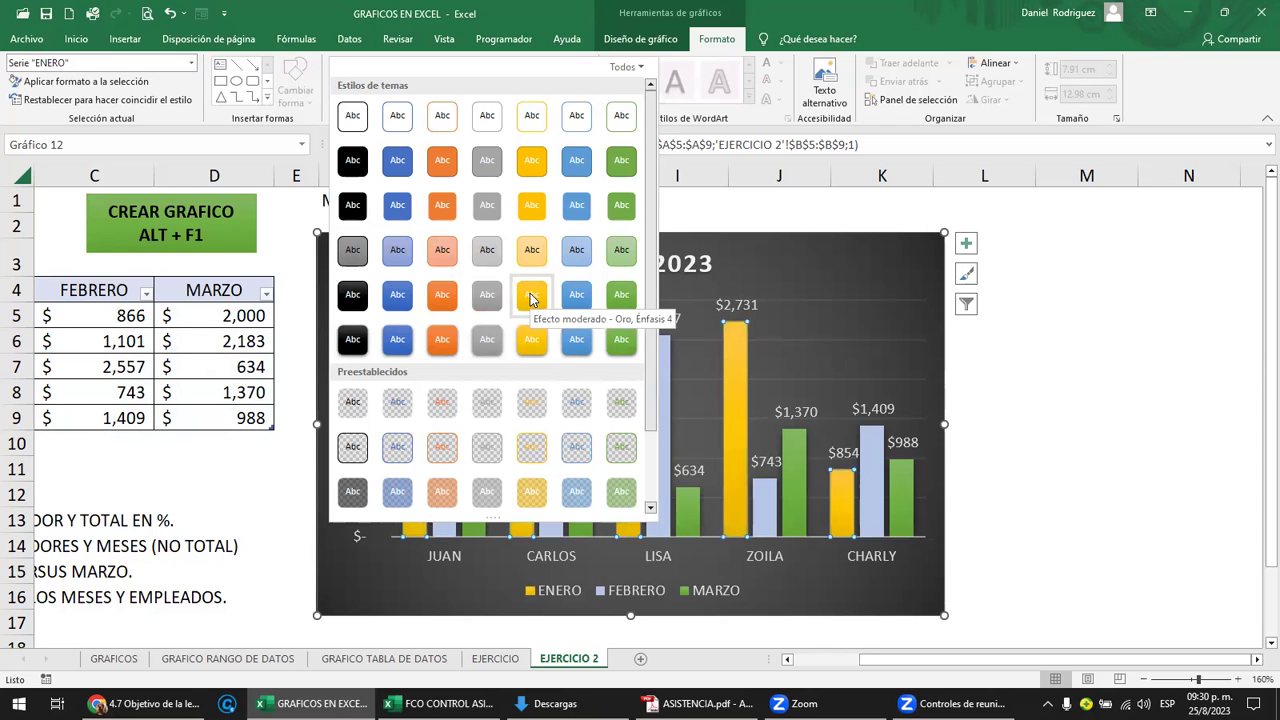
# Apply a shape style to the ENERO series, then fill it orange with Sin contorno outline.
pyautogui.click(533, 204)
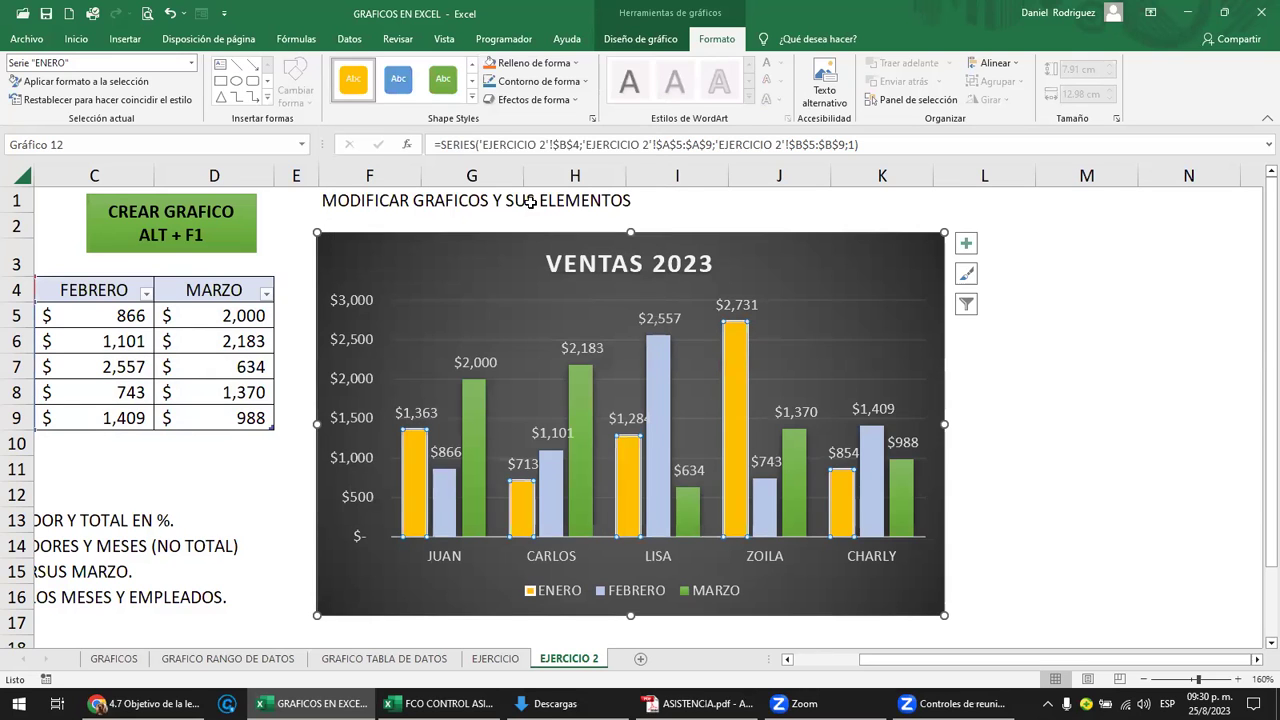
pyautogui.click(1068, 338)
pyautogui.click(735, 372)
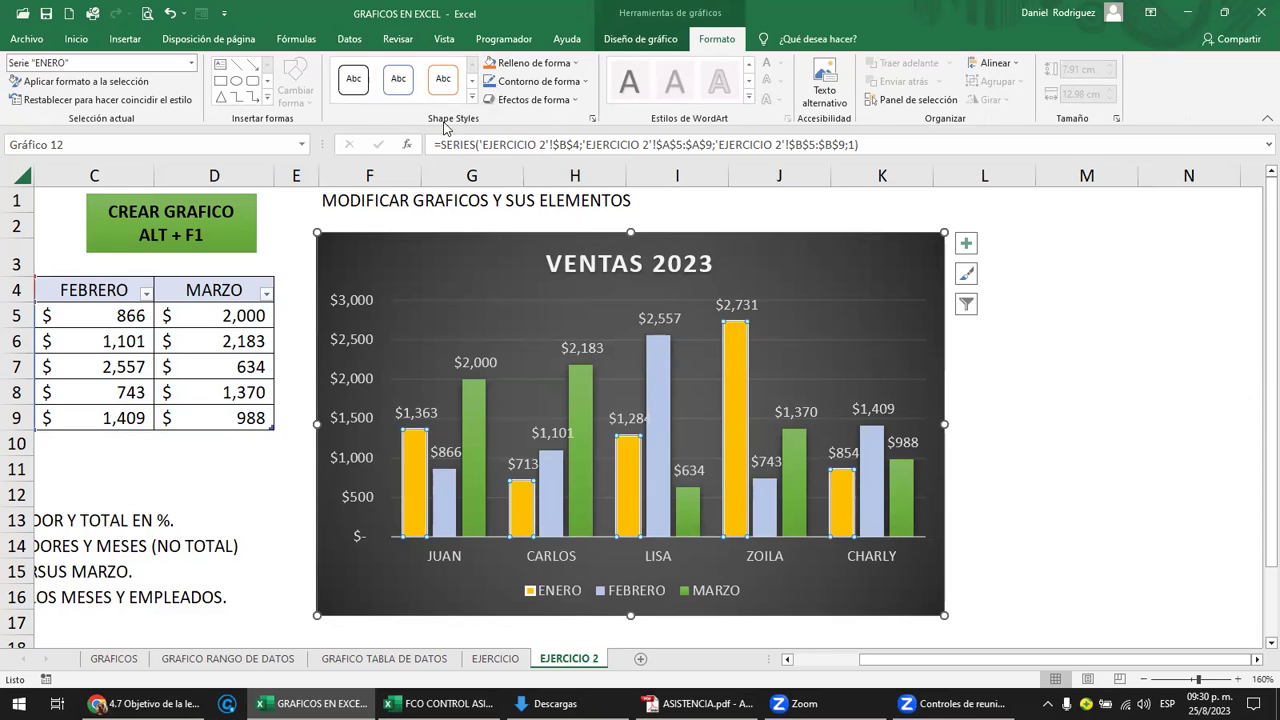
pyautogui.click(575, 63)
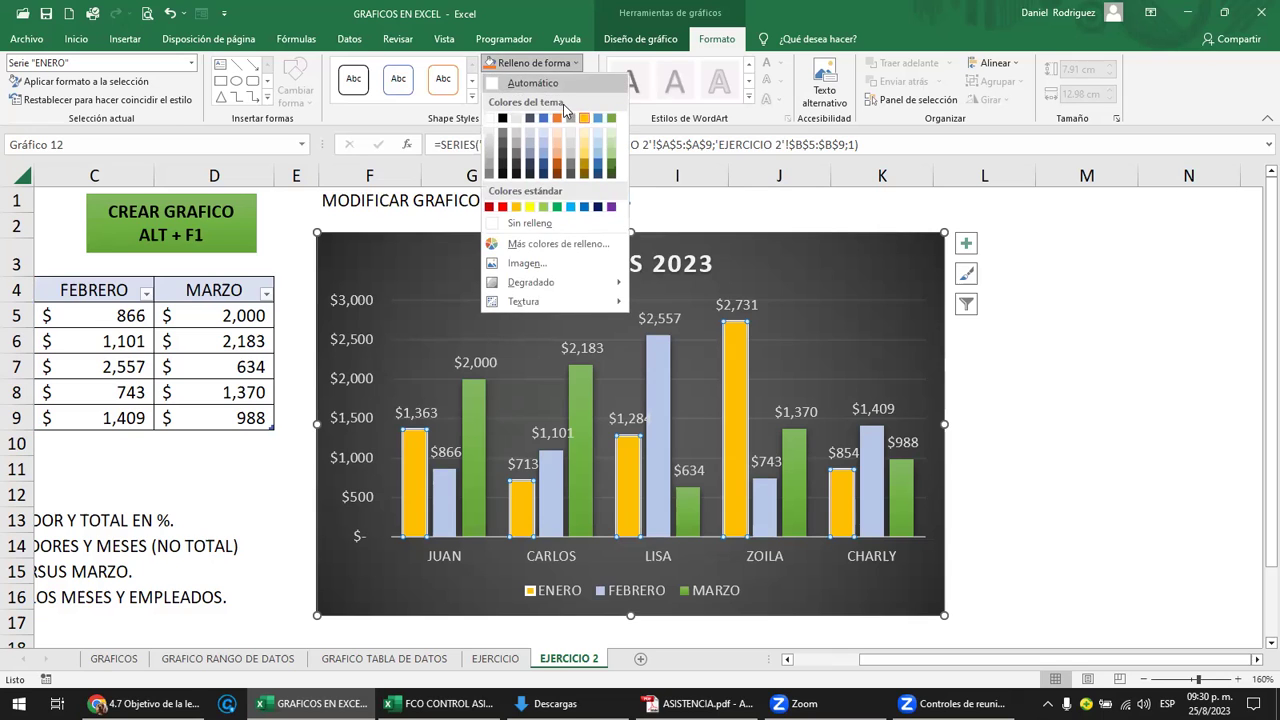
pyautogui.click(557, 118)
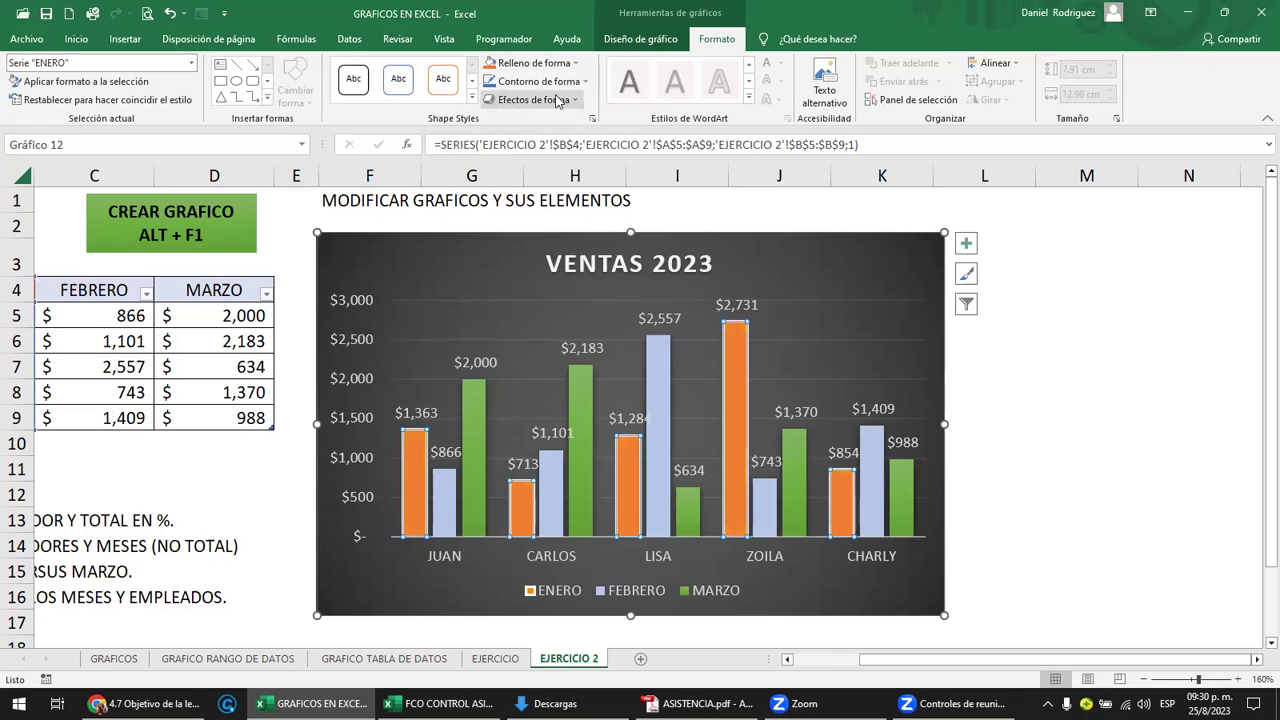
pyautogui.click(584, 81)
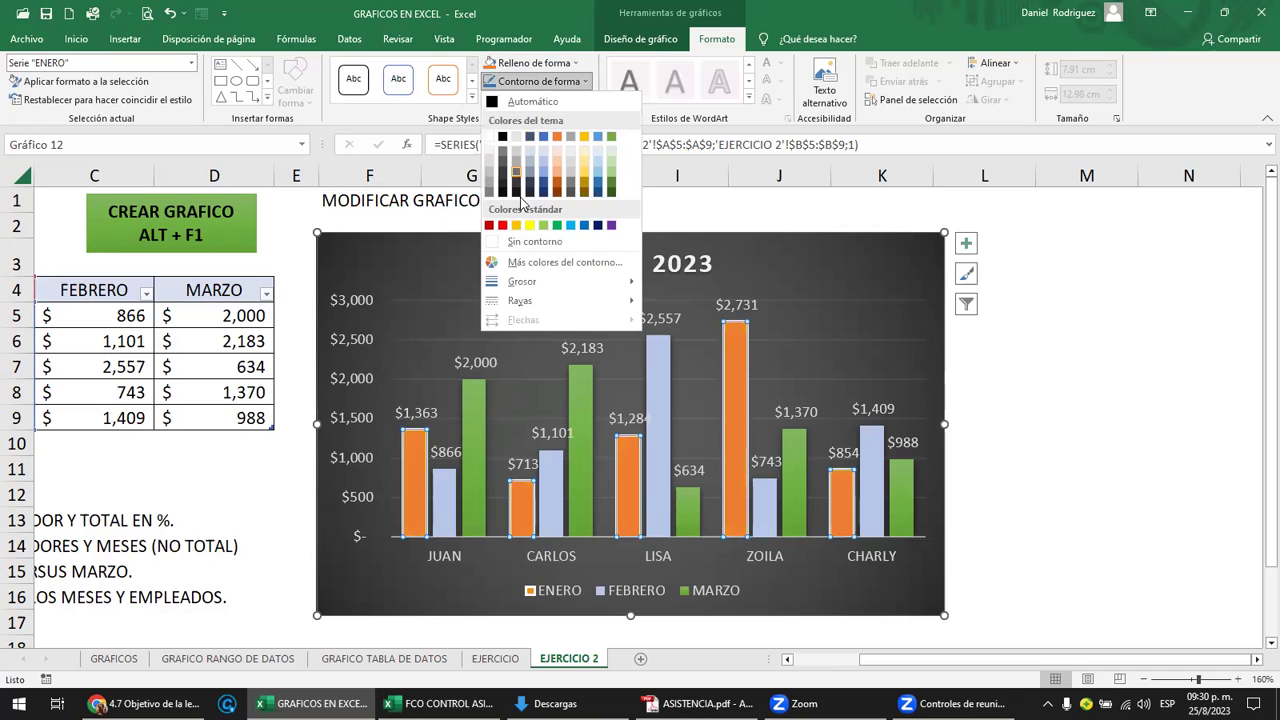
pyautogui.click(535, 241)
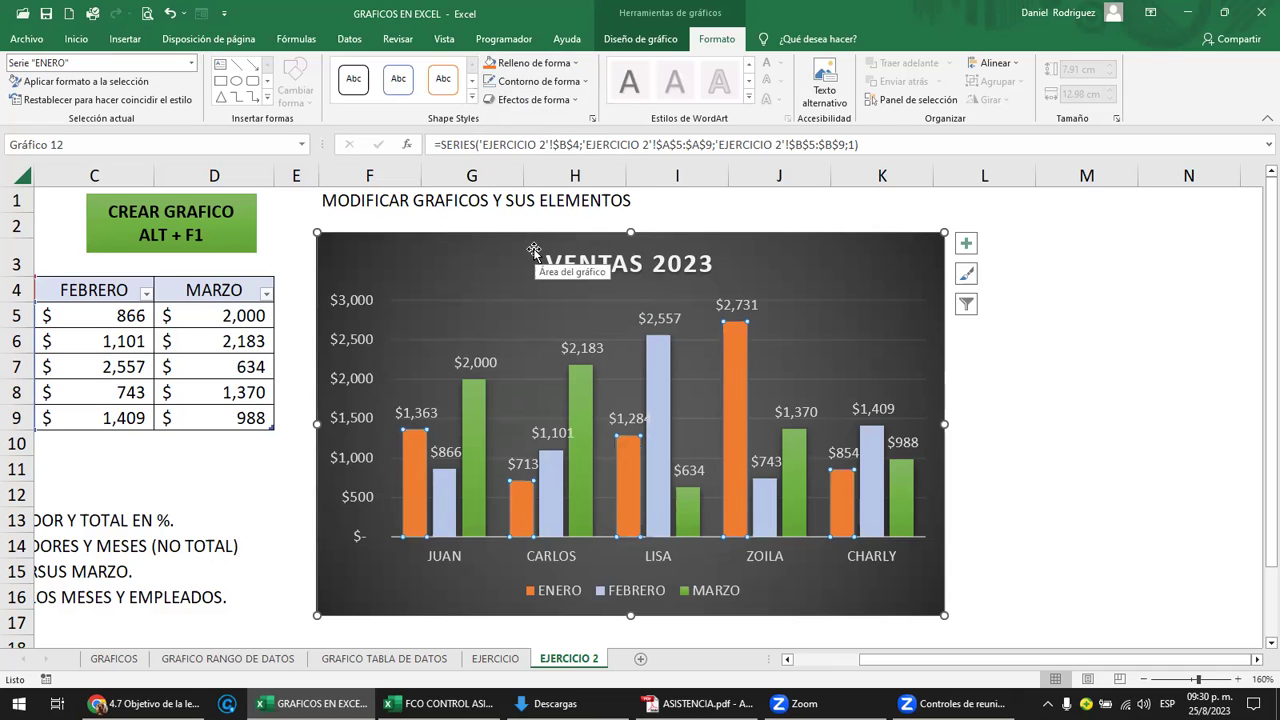
# Apply the first Bisel preset from Efectos de forma to the ENERO bars.
pyautogui.click(578, 102)
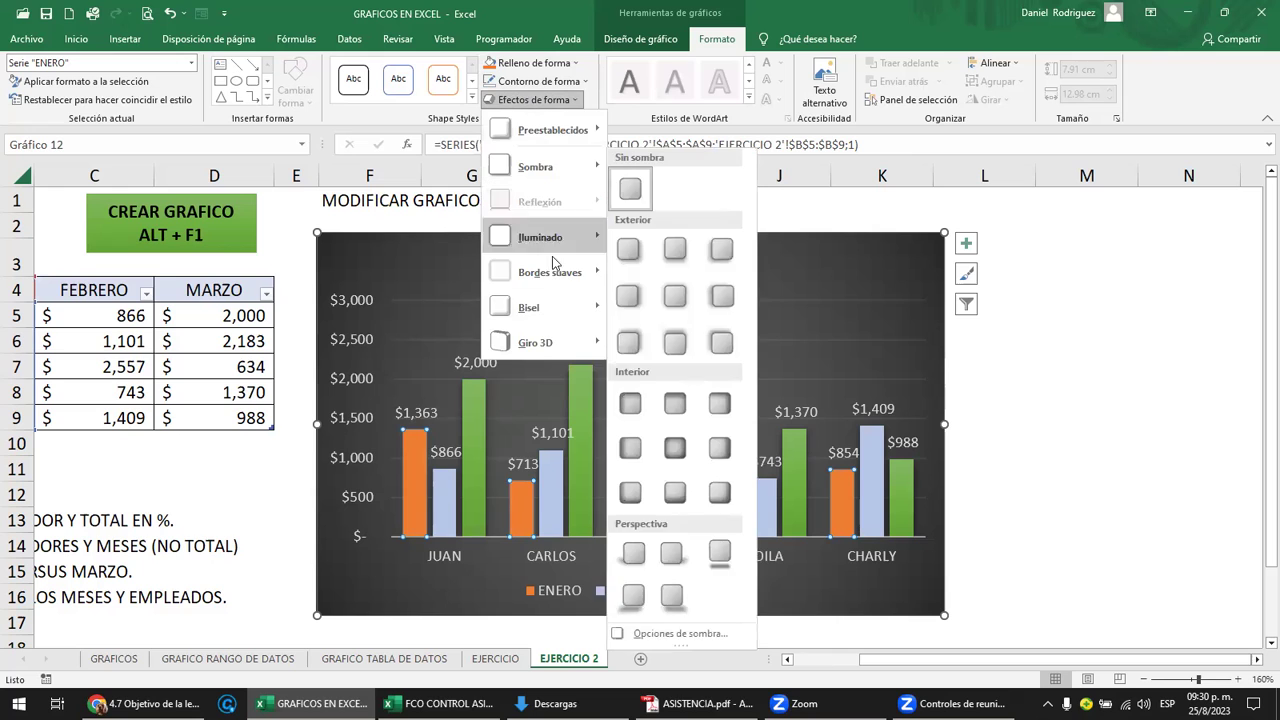
pyautogui.moveTo(535, 307)
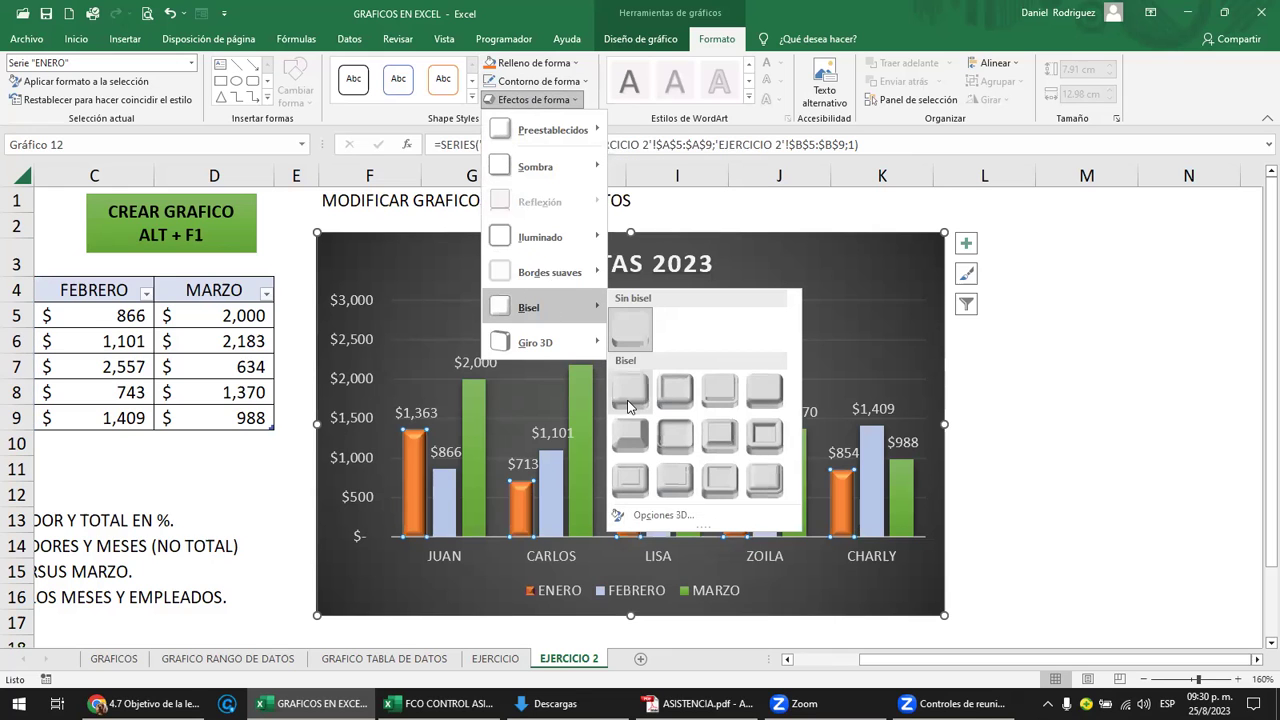
pyautogui.click(628, 402)
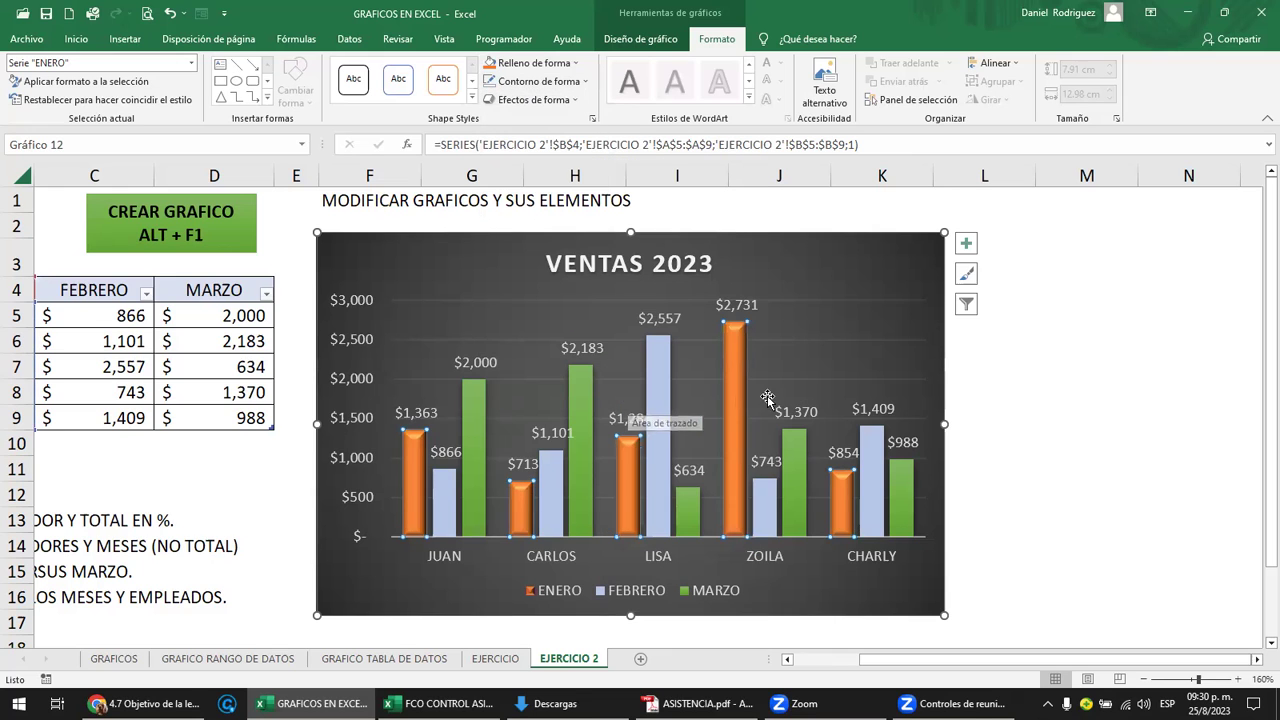
pyautogui.keyDown('ctrl'); pyautogui.scroll(2, 1101, 465); pyautogui.keyUp('ctrl')
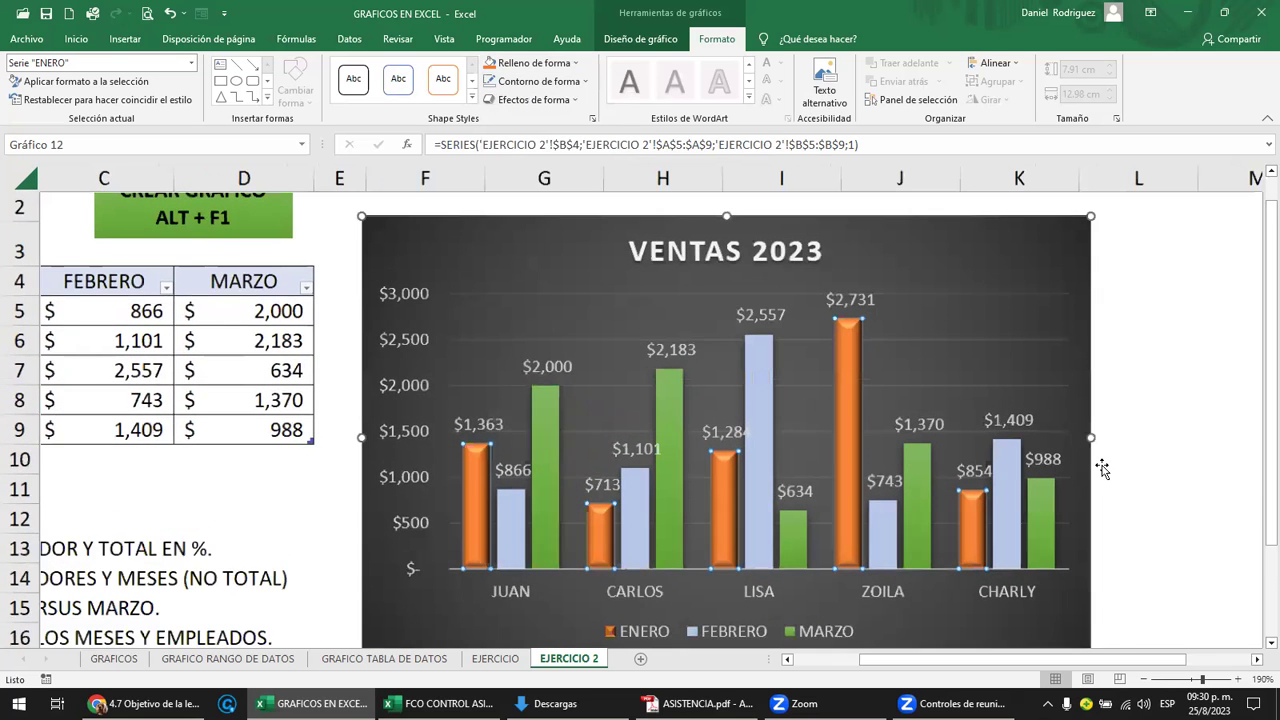
pyautogui.click(1194, 410)
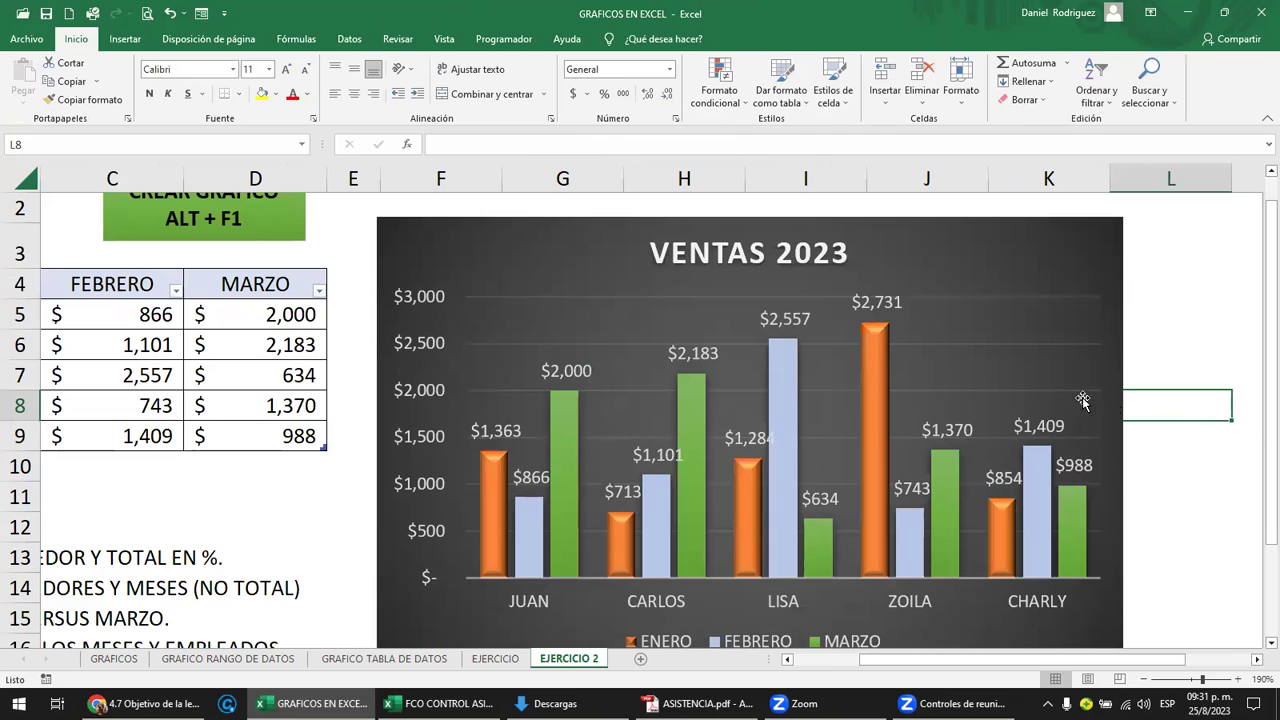
pyautogui.click(882, 365)
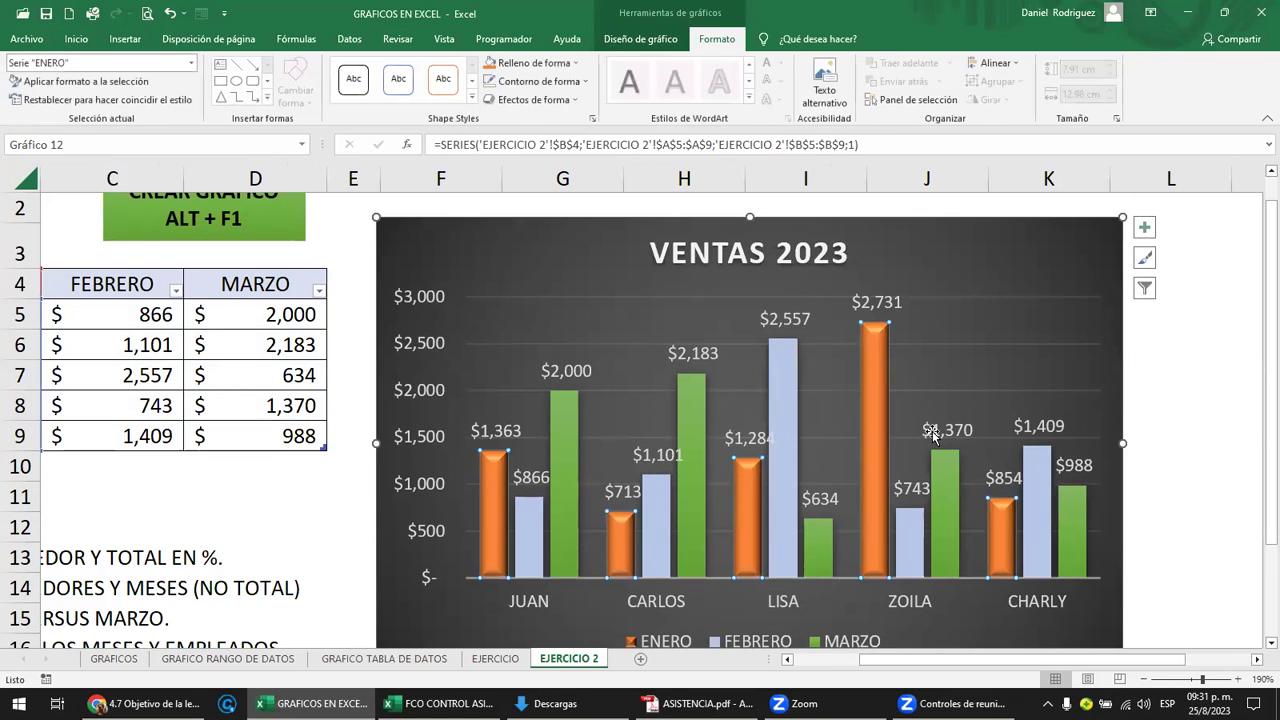
# Apply the Bisel effect to the green MARZO bars.
pyautogui.click(563, 440)
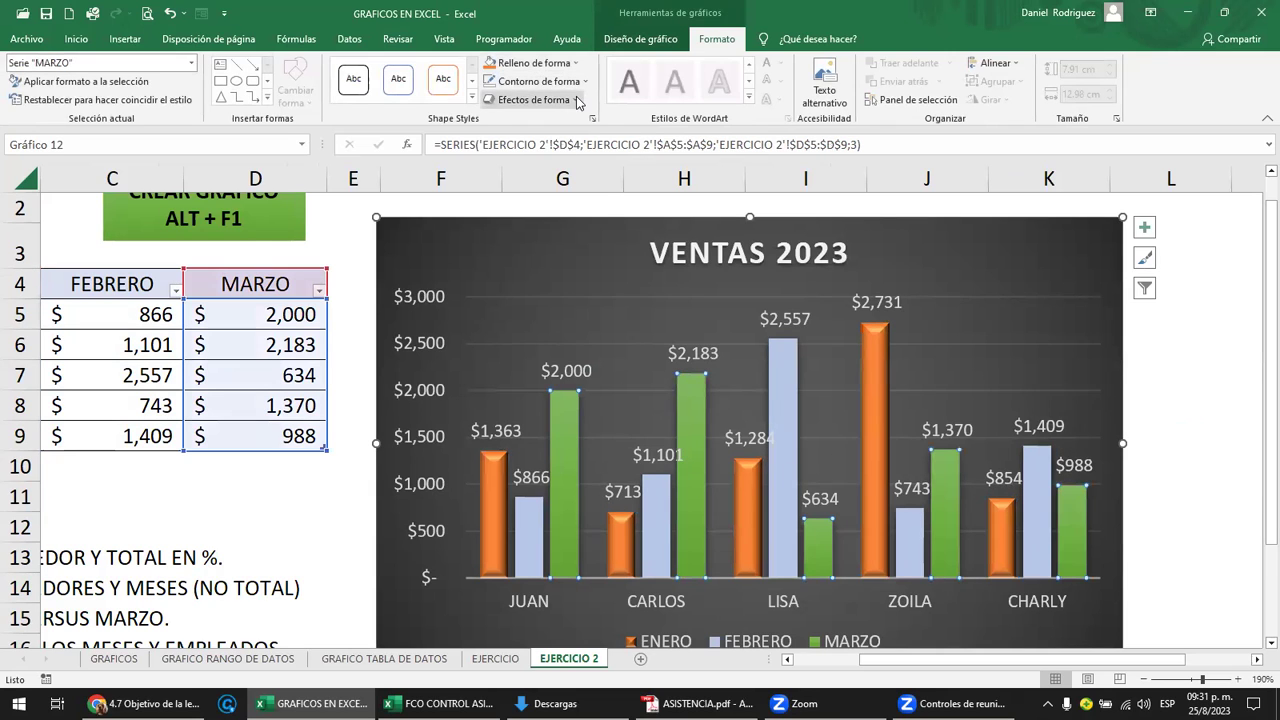
pyautogui.click(535, 99)
pyautogui.moveTo(529, 308)
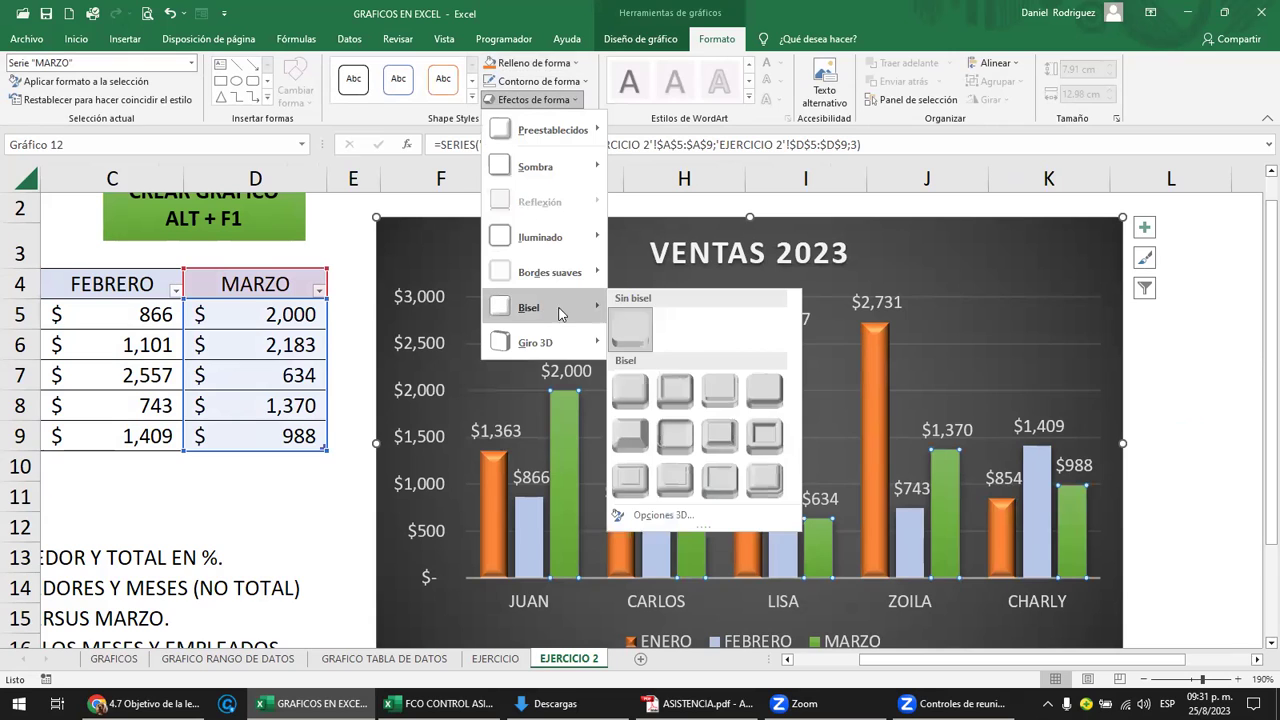
pyautogui.click(628, 397)
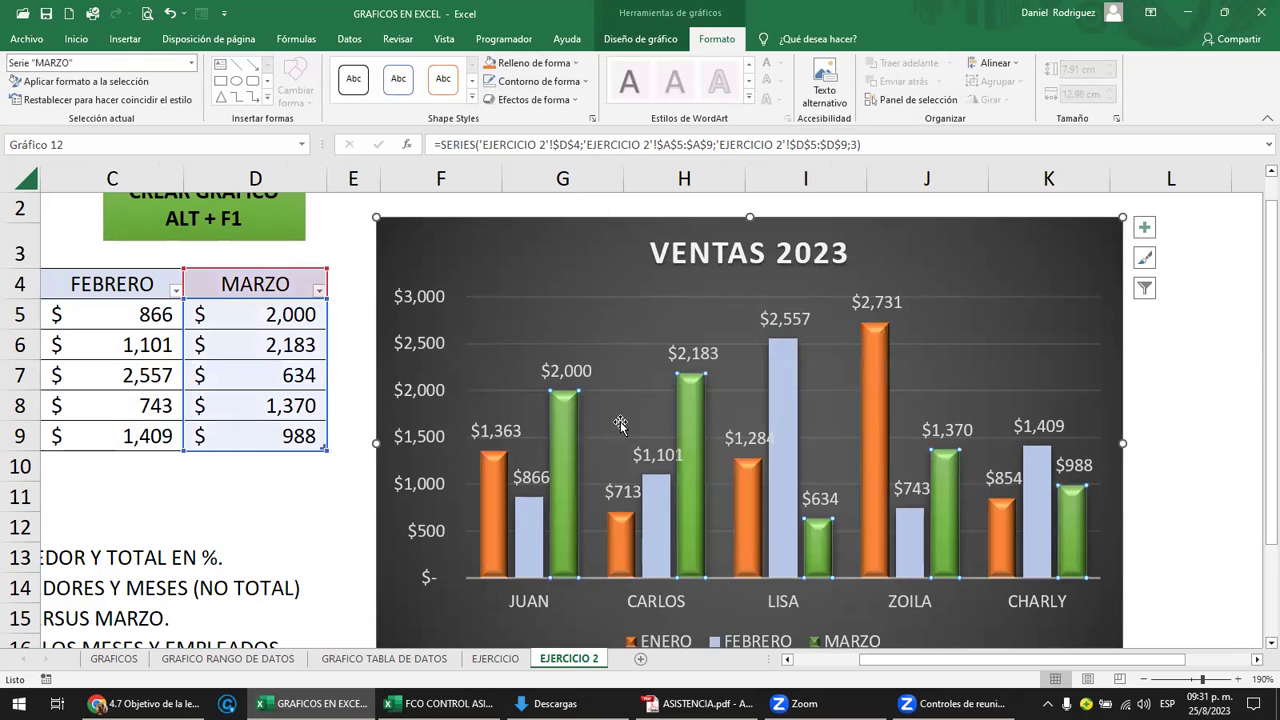
# Apply the same Bisel effect to the light-blue FEBRERO bars.
pyautogui.click(529, 525)
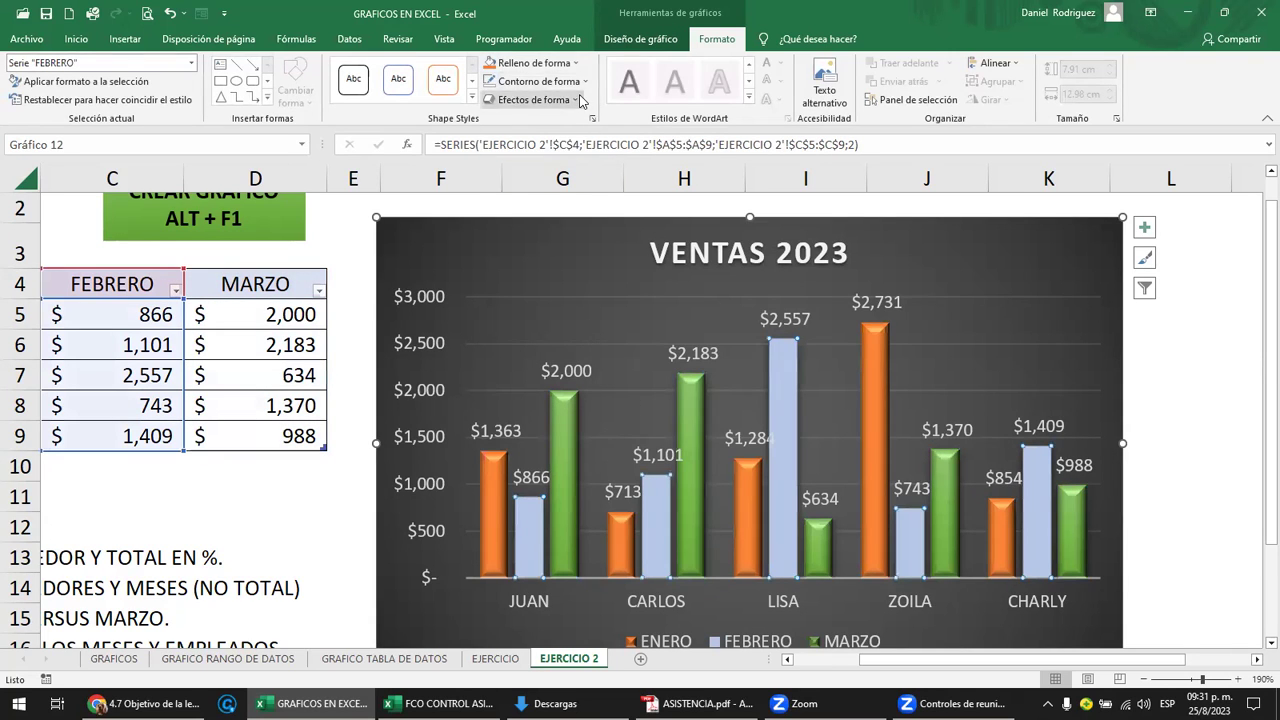
pyautogui.click(533, 99)
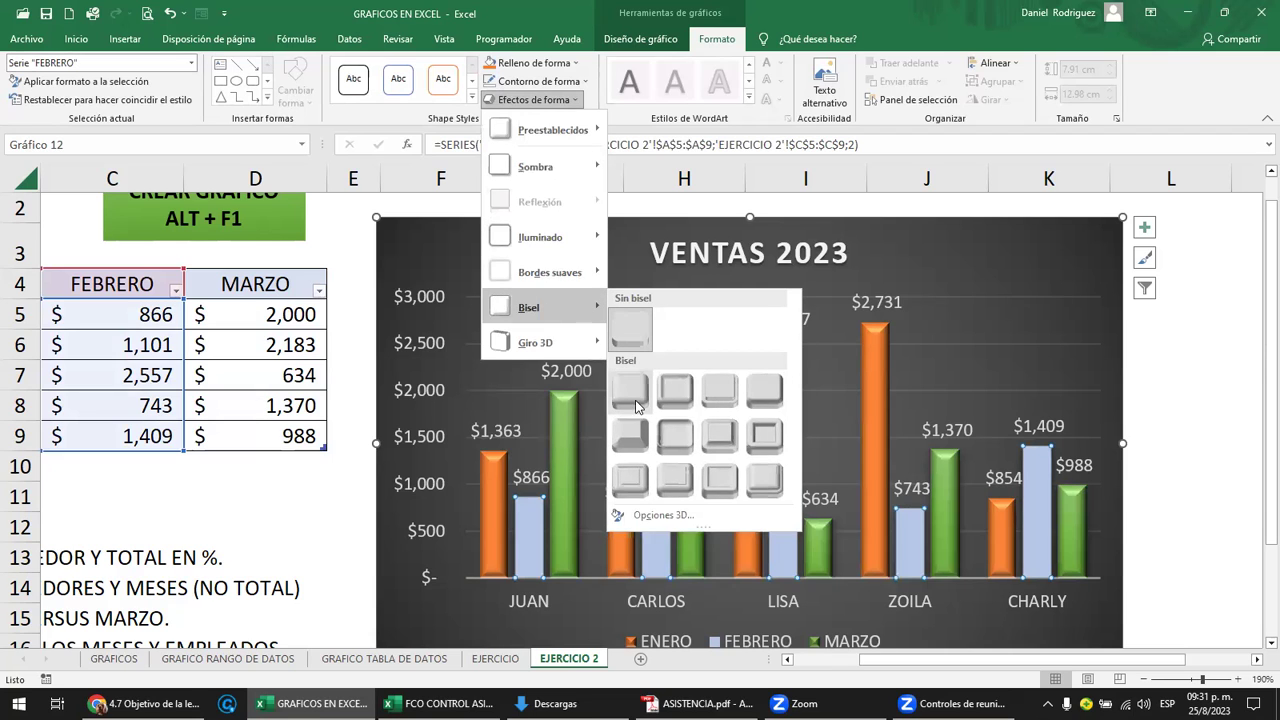
pyautogui.click(629, 391)
pyautogui.click(1184, 413)
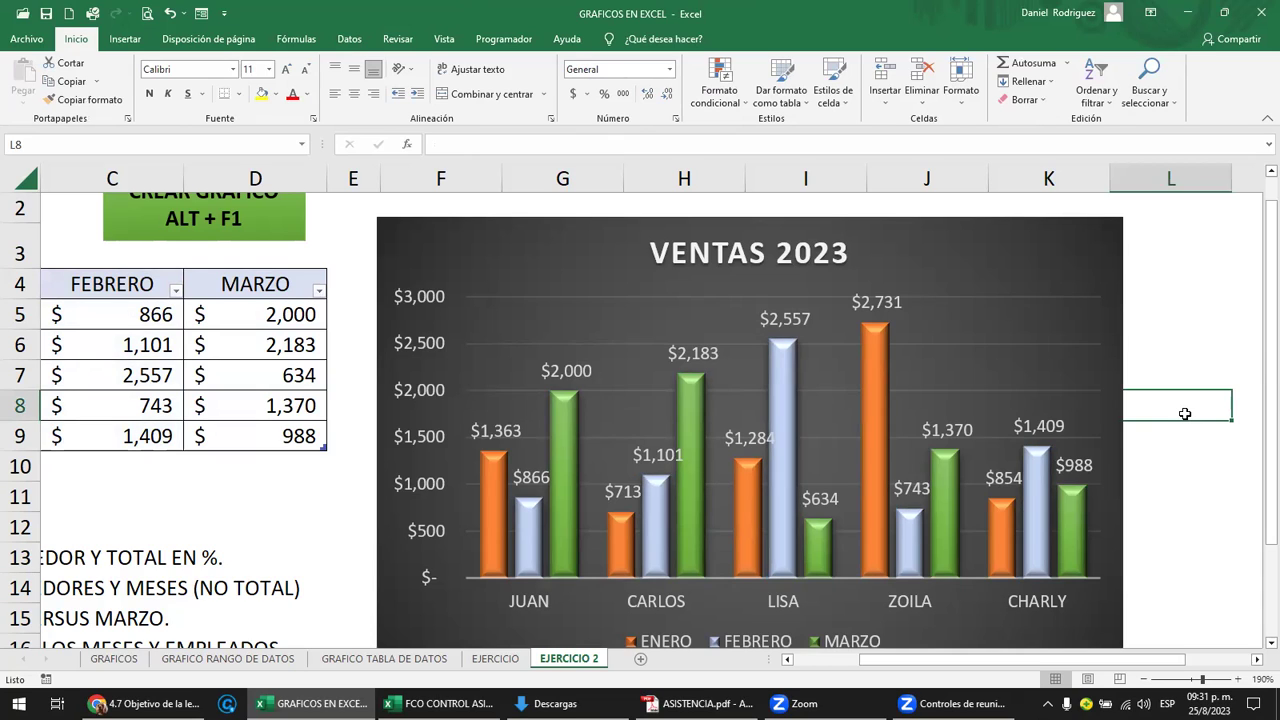
pyautogui.click(873, 360)
# Select only ZOILA's $2,731 ENERO bar as a single data point.
pyautogui.click(874, 352)
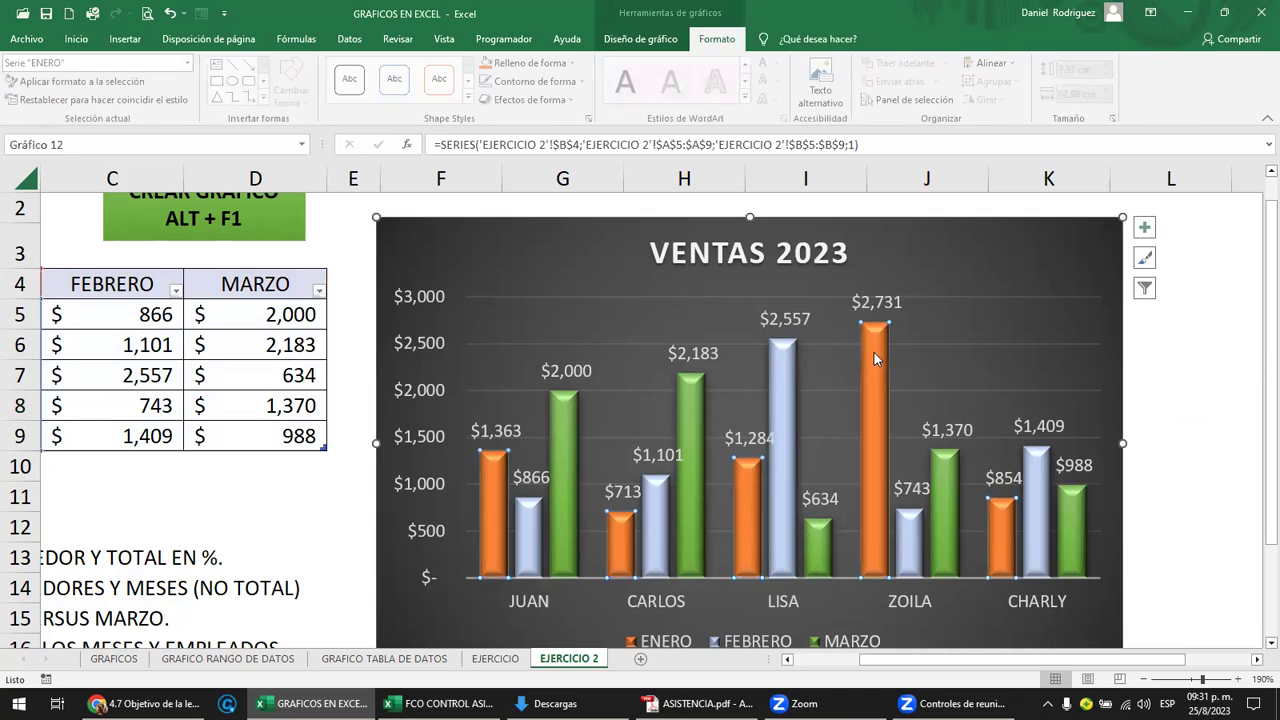
pyautogui.moveTo(874, 400)
pyautogui.click(876, 347)
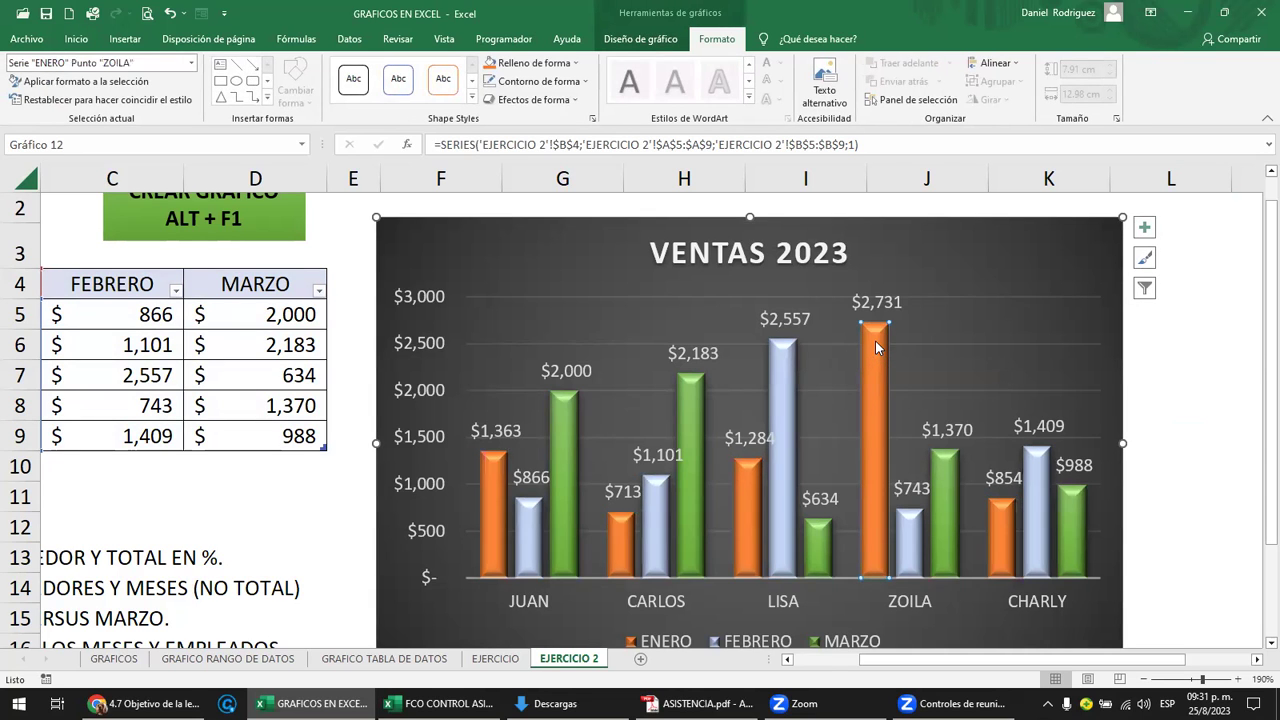
pyautogui.doubleClick(876, 347)
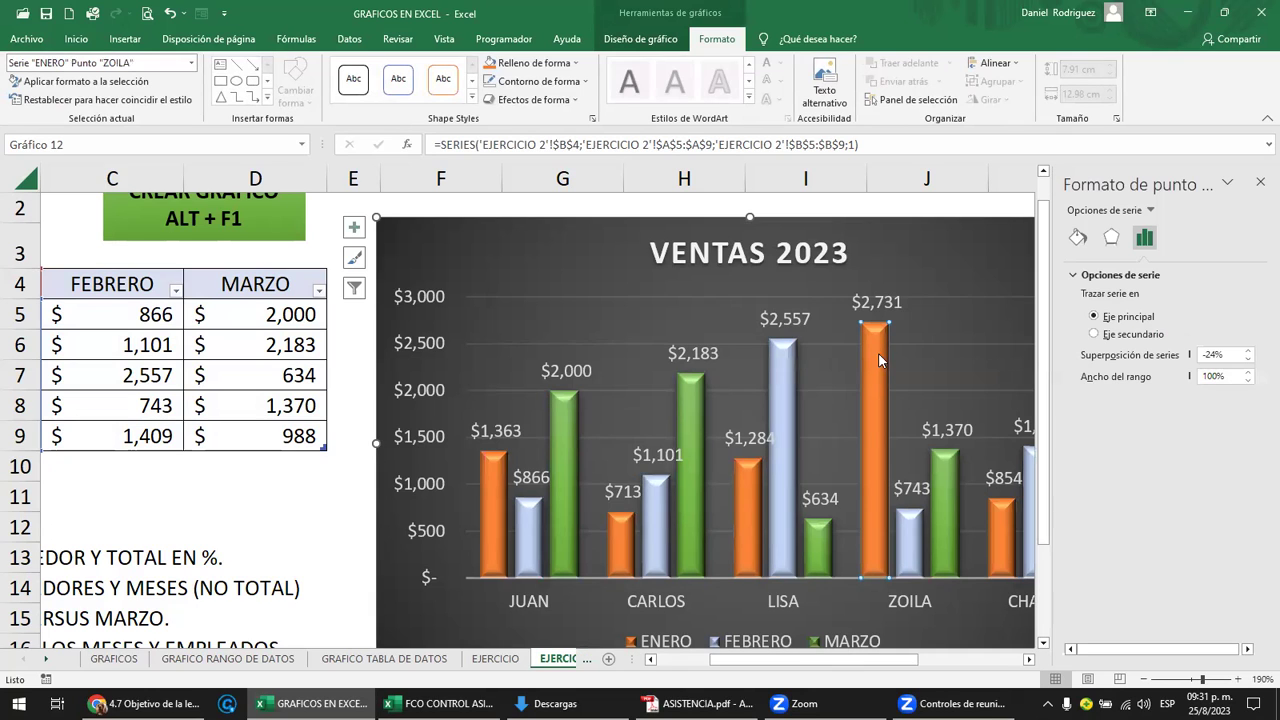
pyautogui.click(1259, 183)
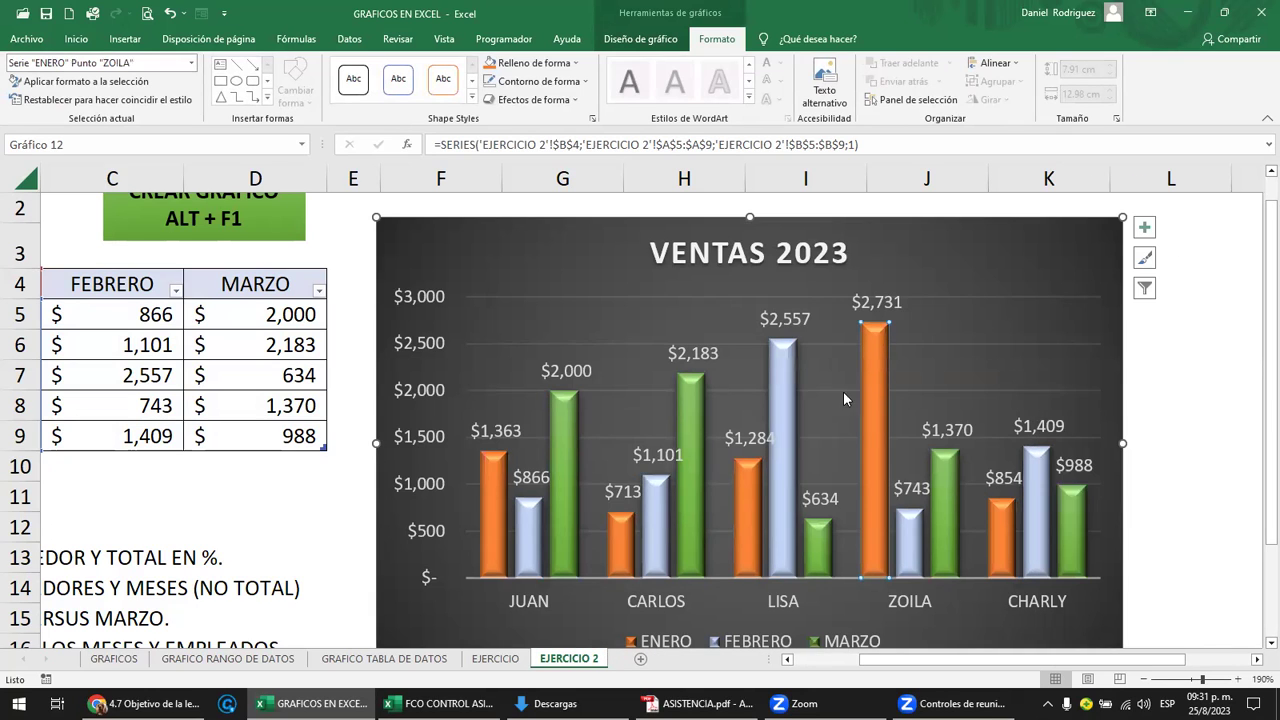
# Give that bar the Iluminado 8 puntos; Oro, Color de énfasis 4 glow.
pyautogui.click(577, 107)
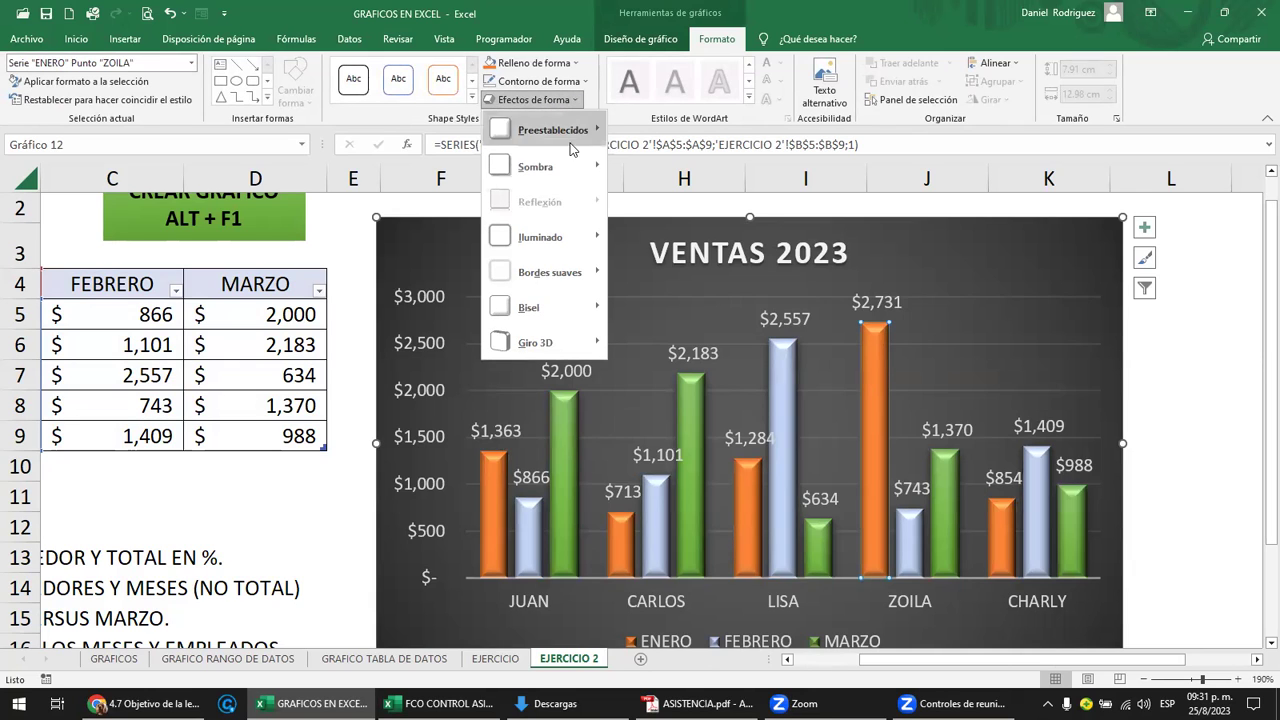
pyautogui.moveTo(540, 237)
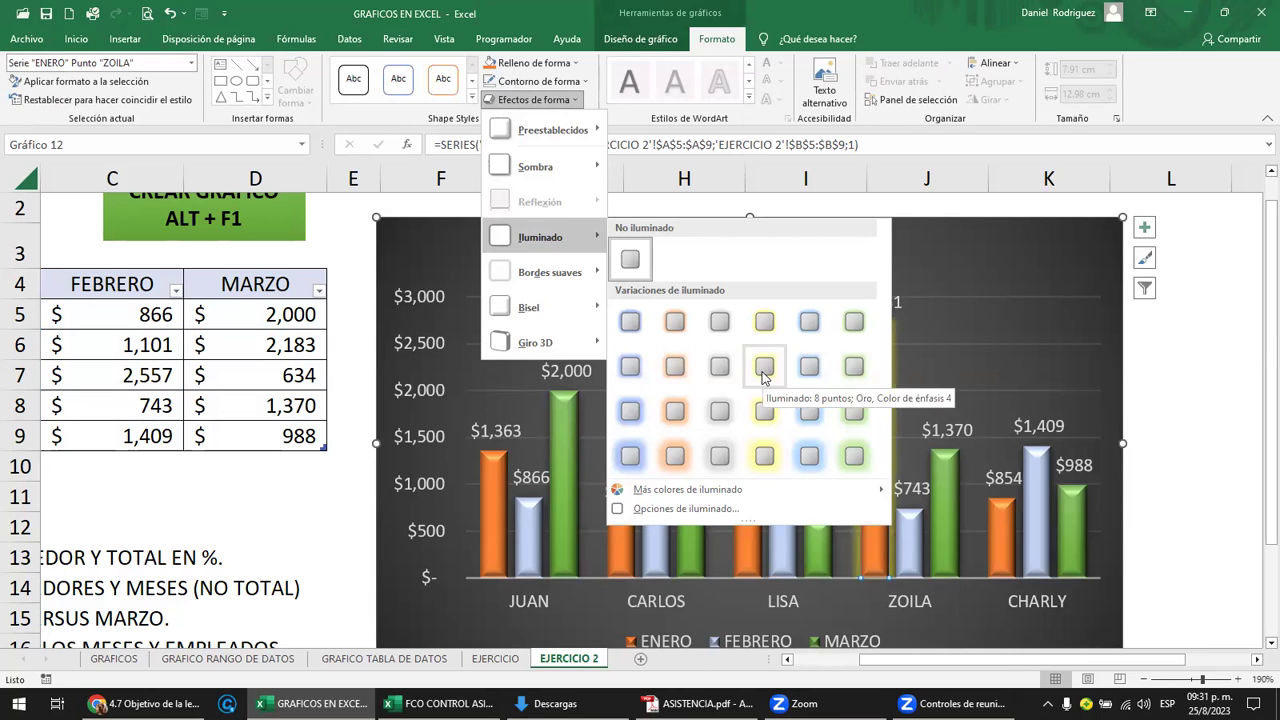
pyautogui.click(763, 368)
pyautogui.click(1198, 405)
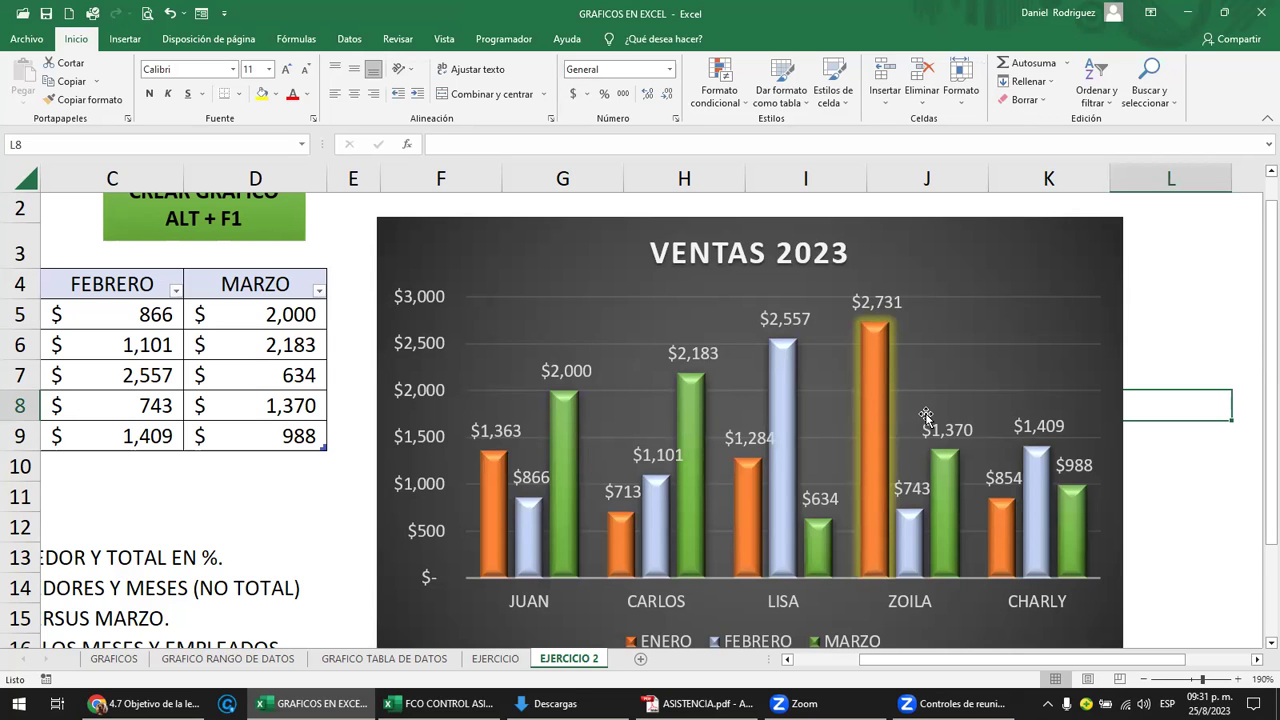
pyautogui.scroll(2, 926, 415)
pyautogui.scroll(-1, 926, 415)
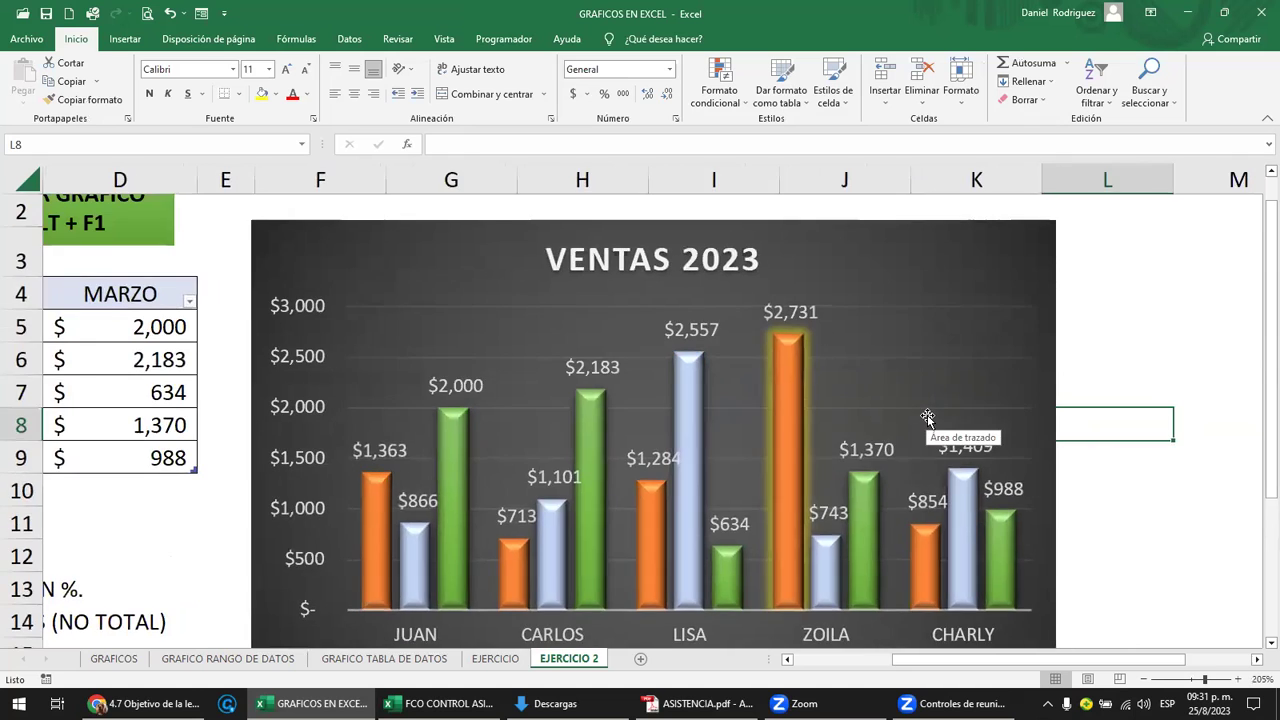
pyautogui.scroll(-1, 926, 415)
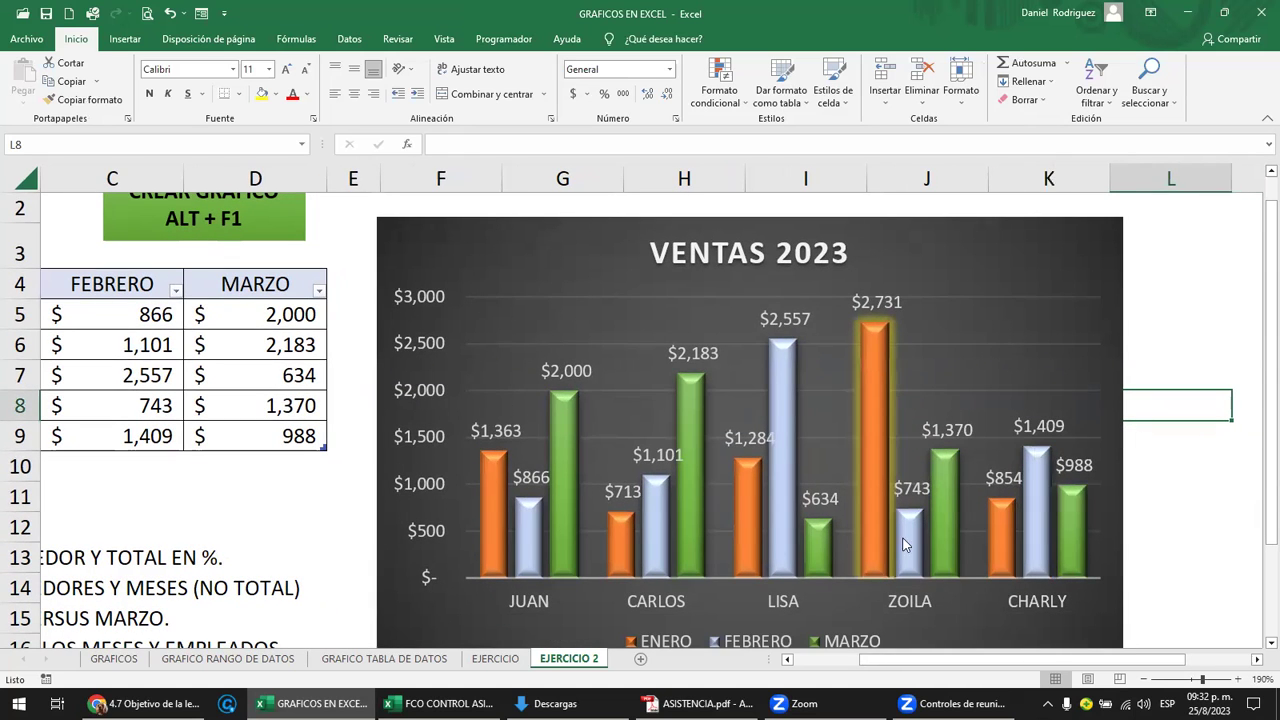
pyautogui.scroll(-1, 890, 549)
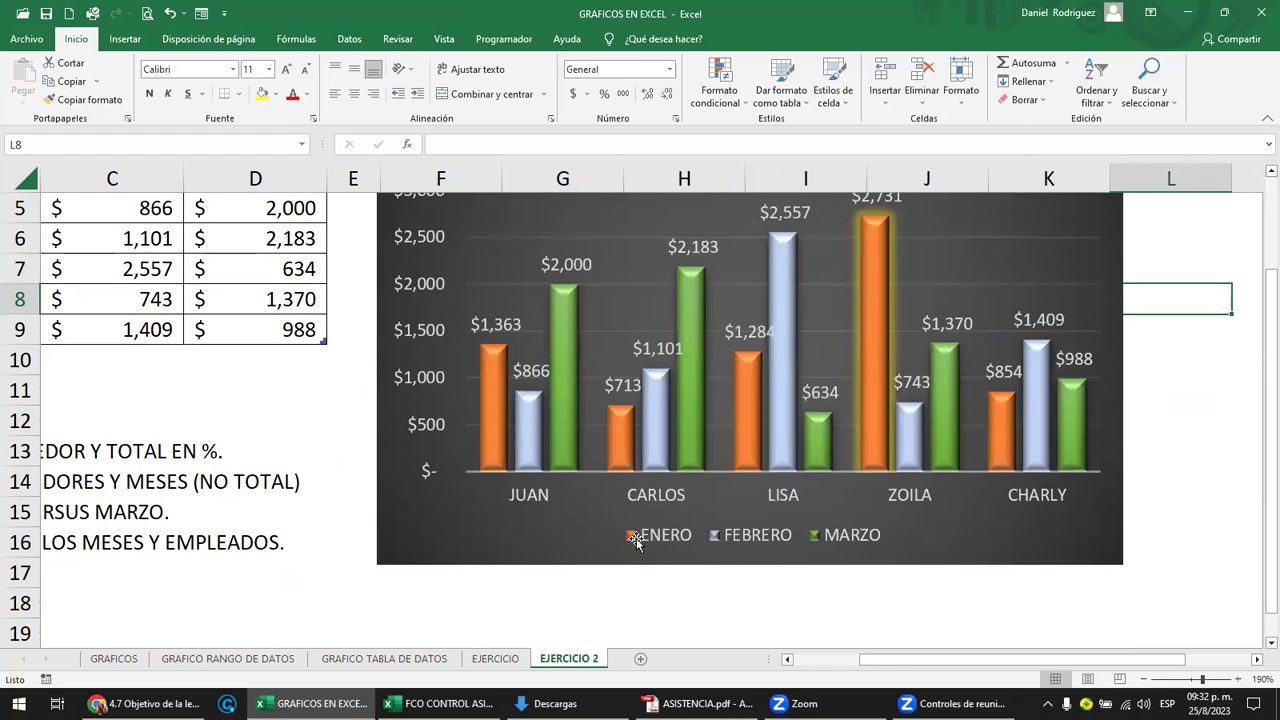
pyautogui.scroll(1, 946, 428)
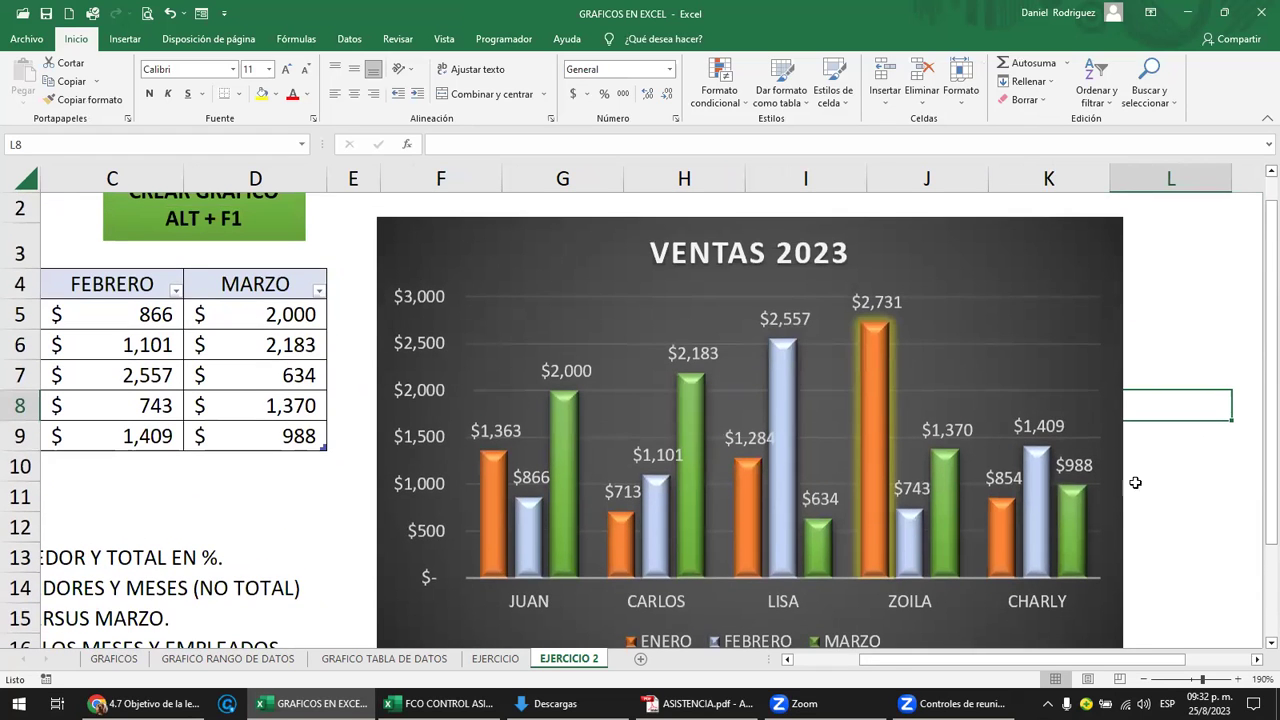
pyautogui.scroll(-1, 1150, 497)
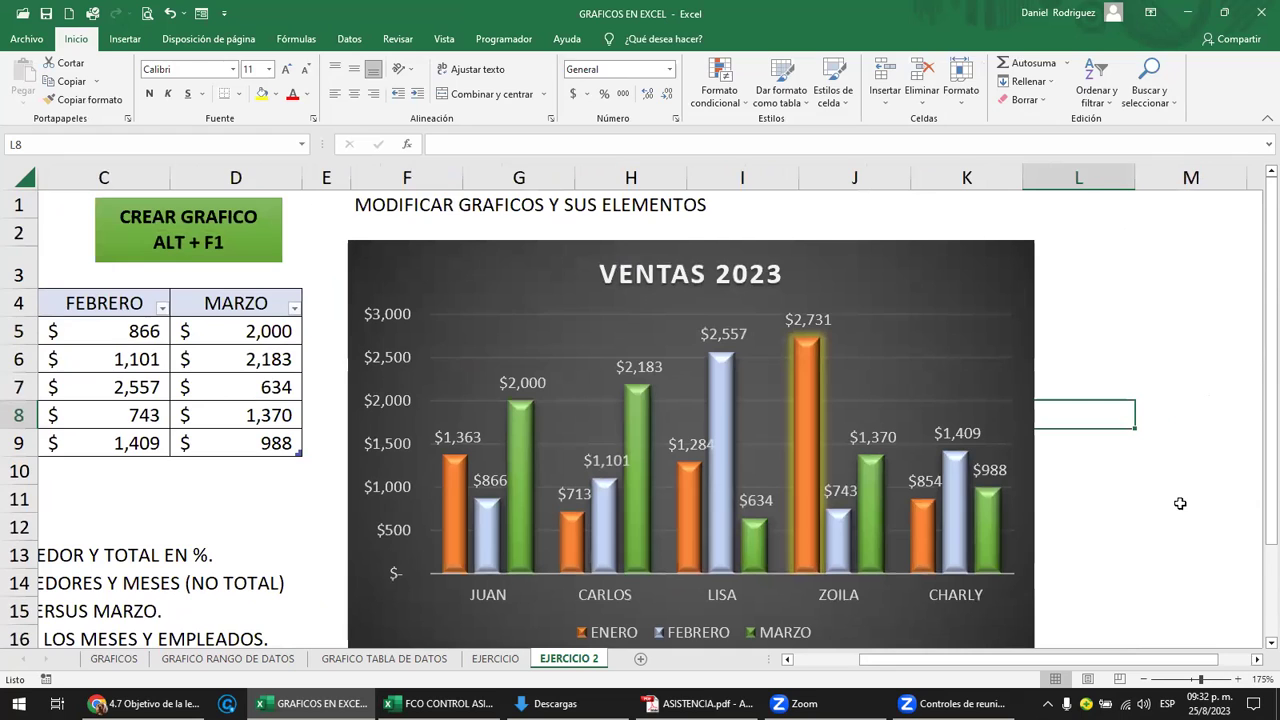
# Select LISA's $634 MARZO bar alone and give it the same gold Iluminado glow.
pyautogui.click(757, 549)
pyautogui.click(755, 553)
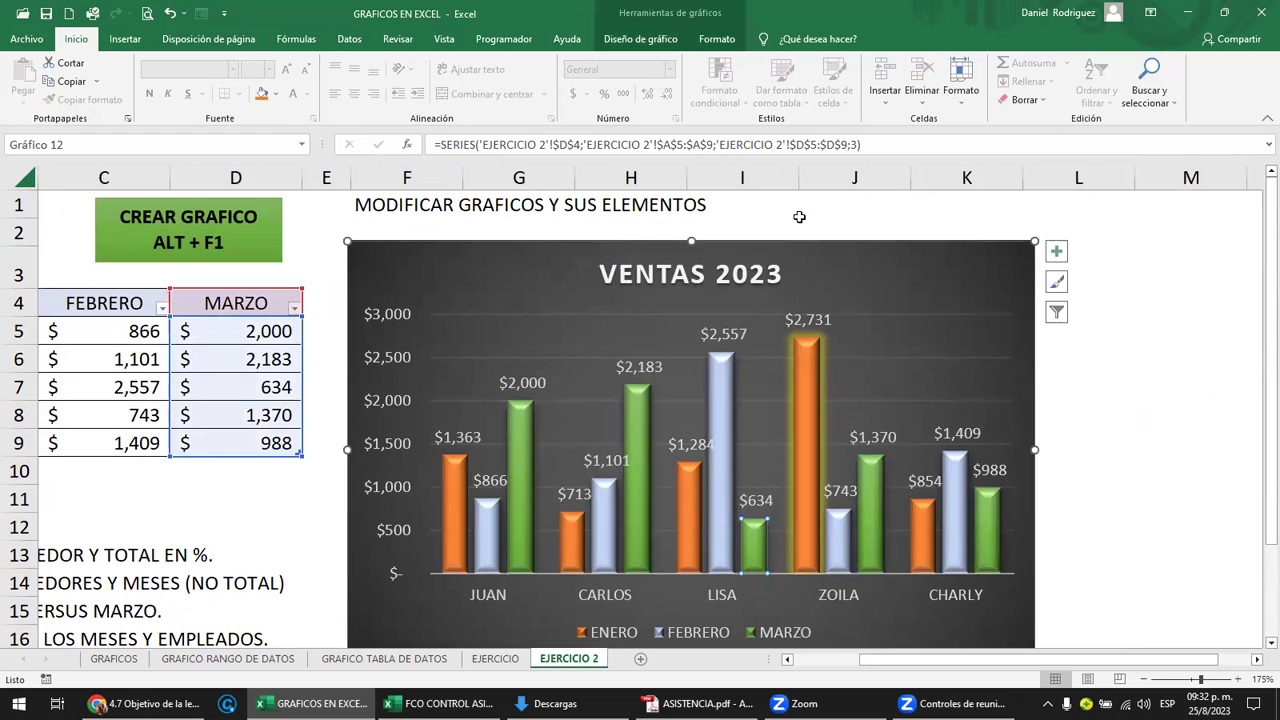
pyautogui.click(718, 38)
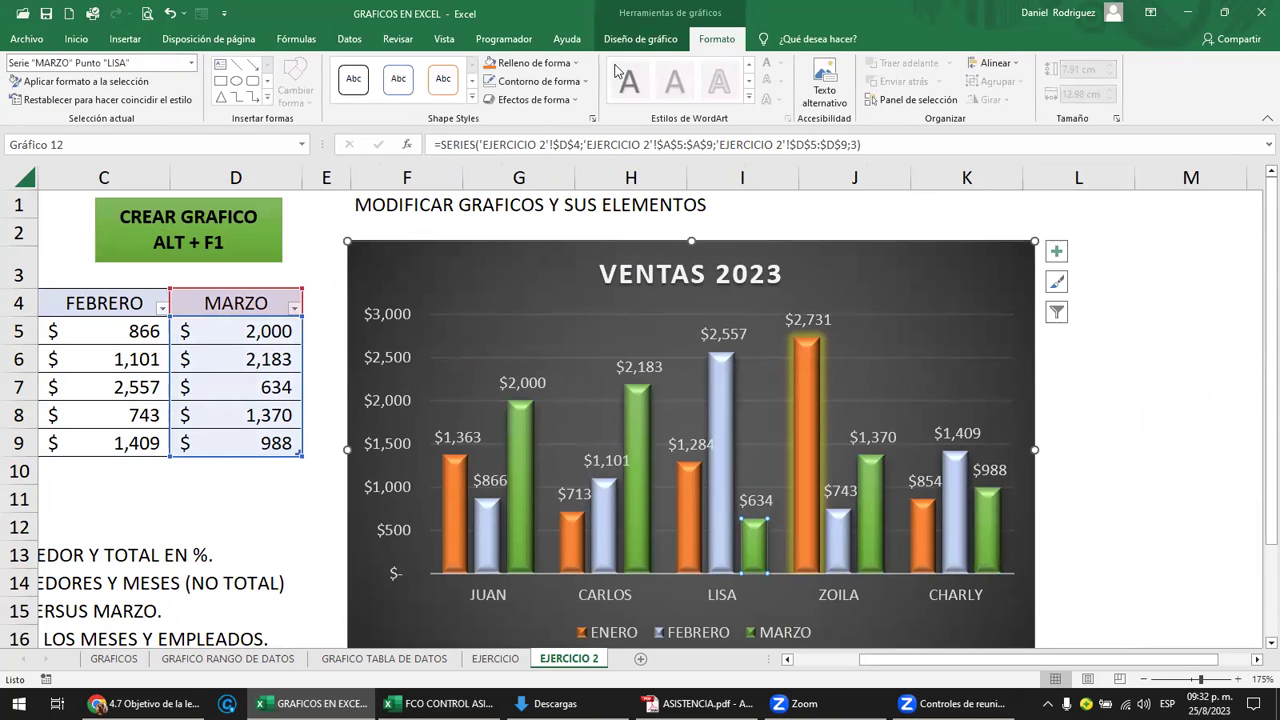
pyautogui.click(572, 102)
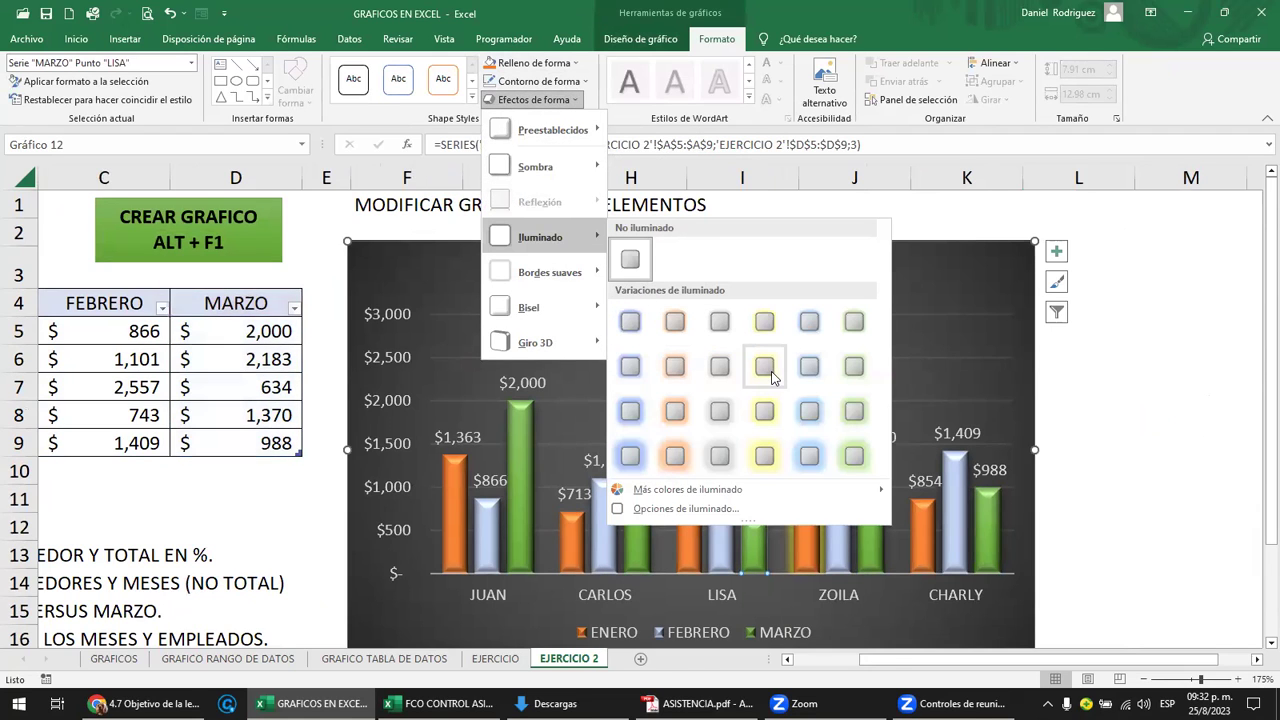
pyautogui.click(765, 368)
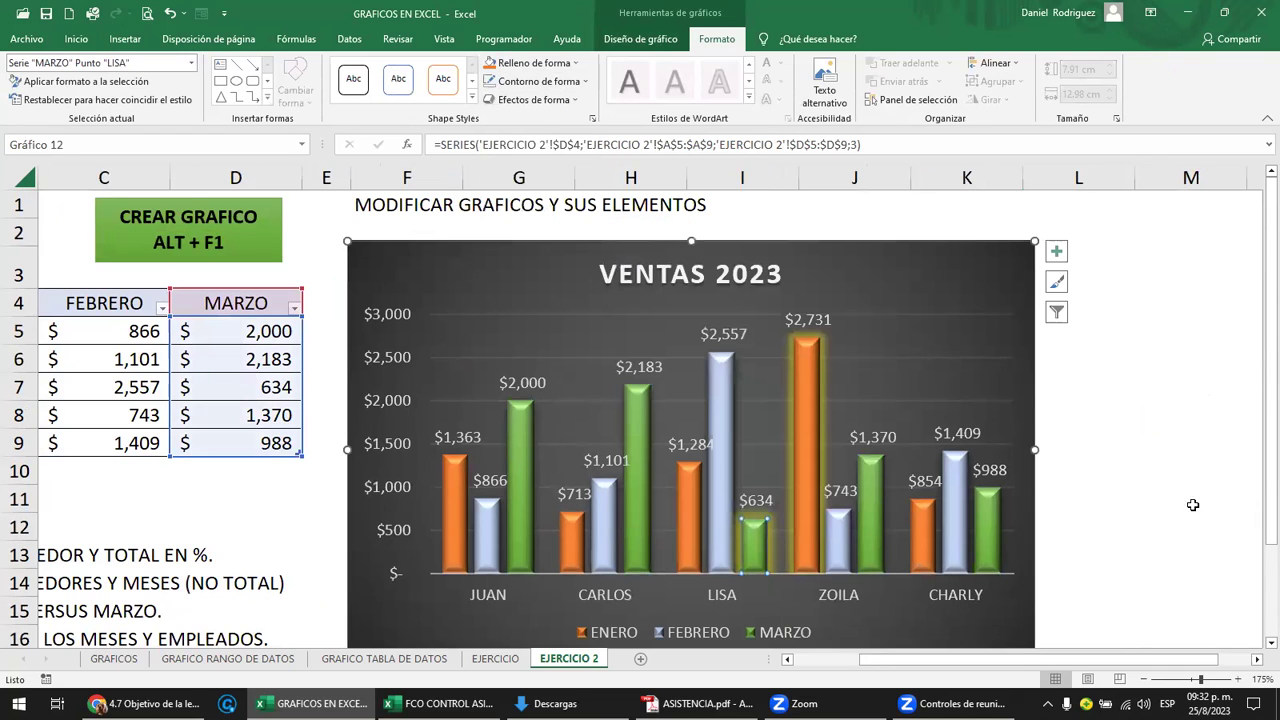
pyautogui.click(1166, 488)
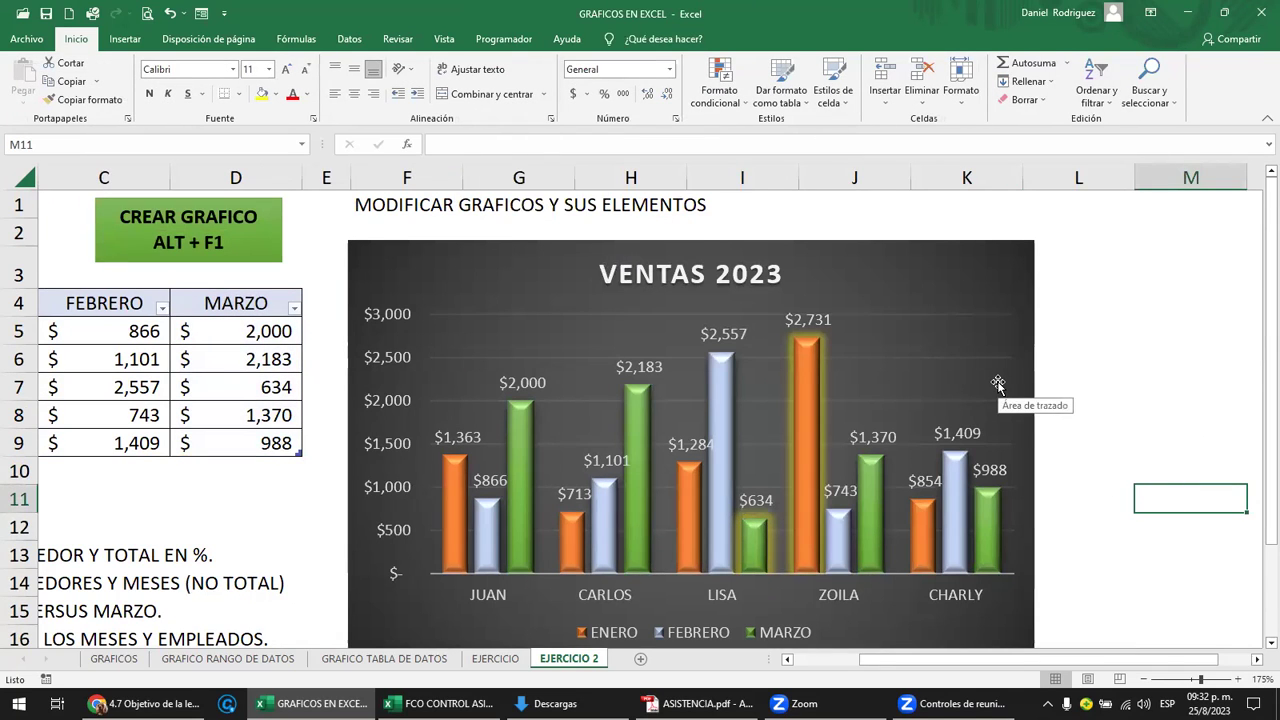
pyautogui.click(1103, 321)
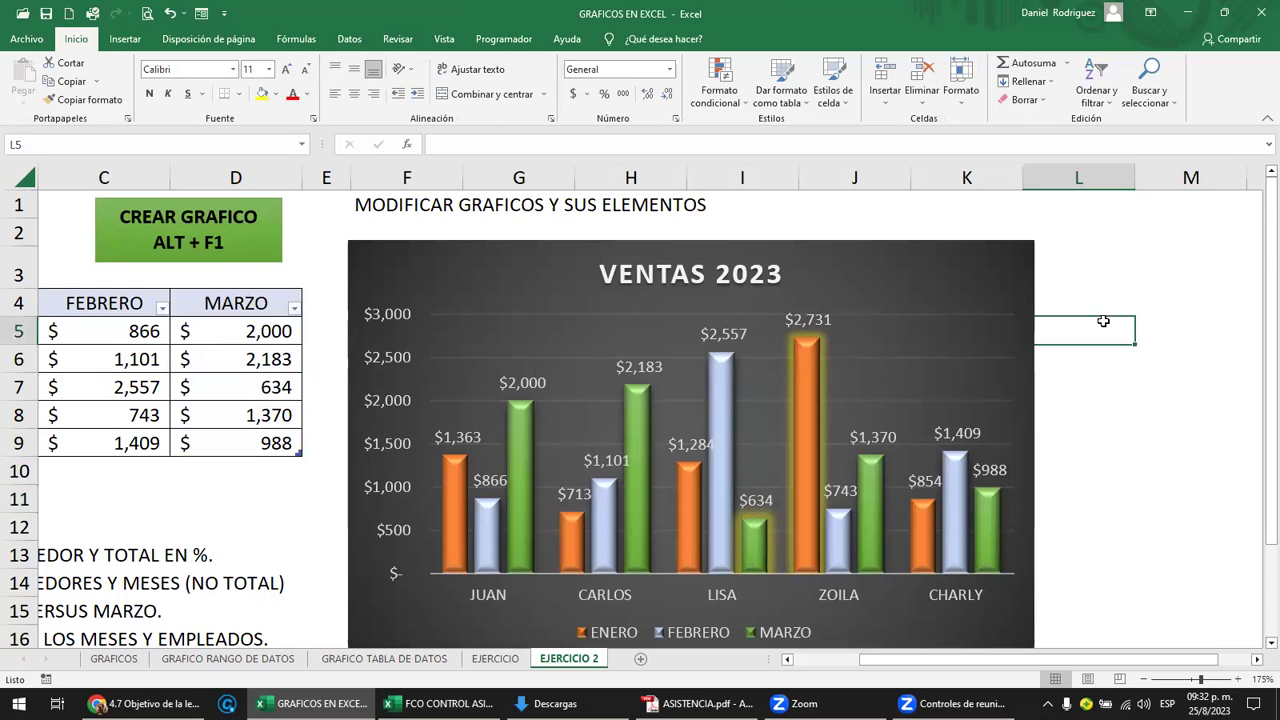
pyautogui.scroll(-1, 1103, 321)
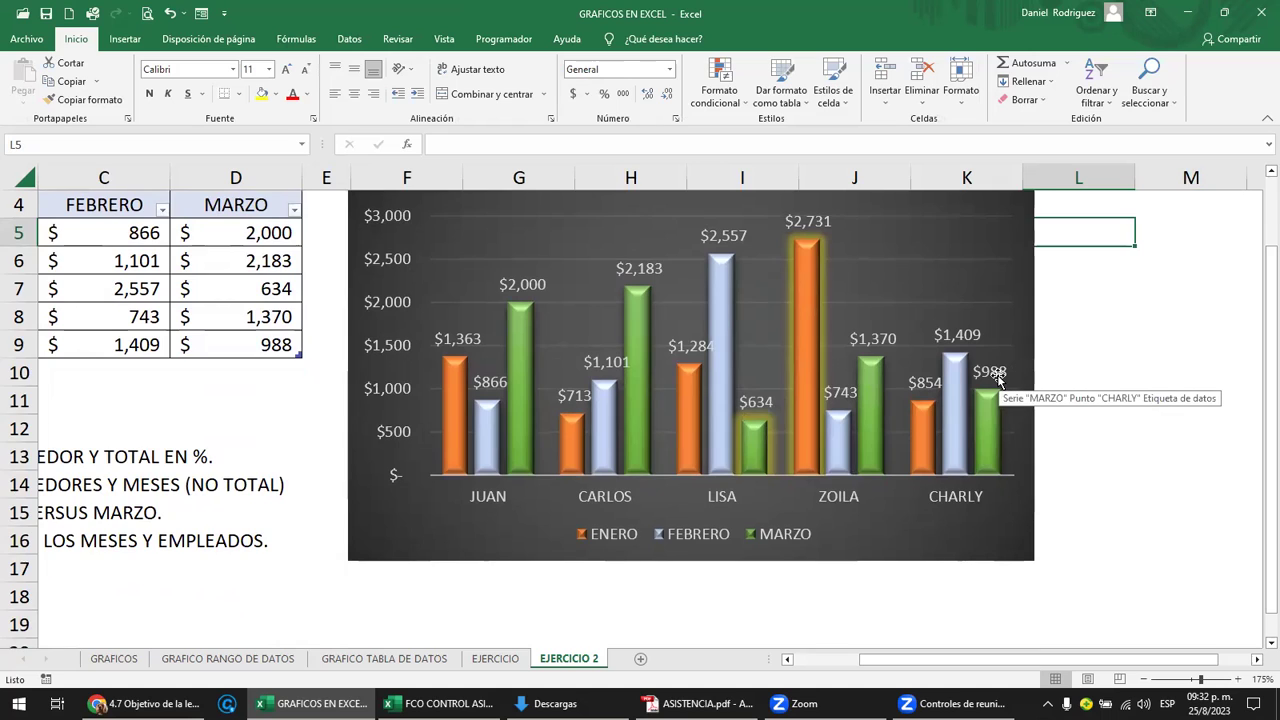
pyautogui.scroll(1, 998, 377)
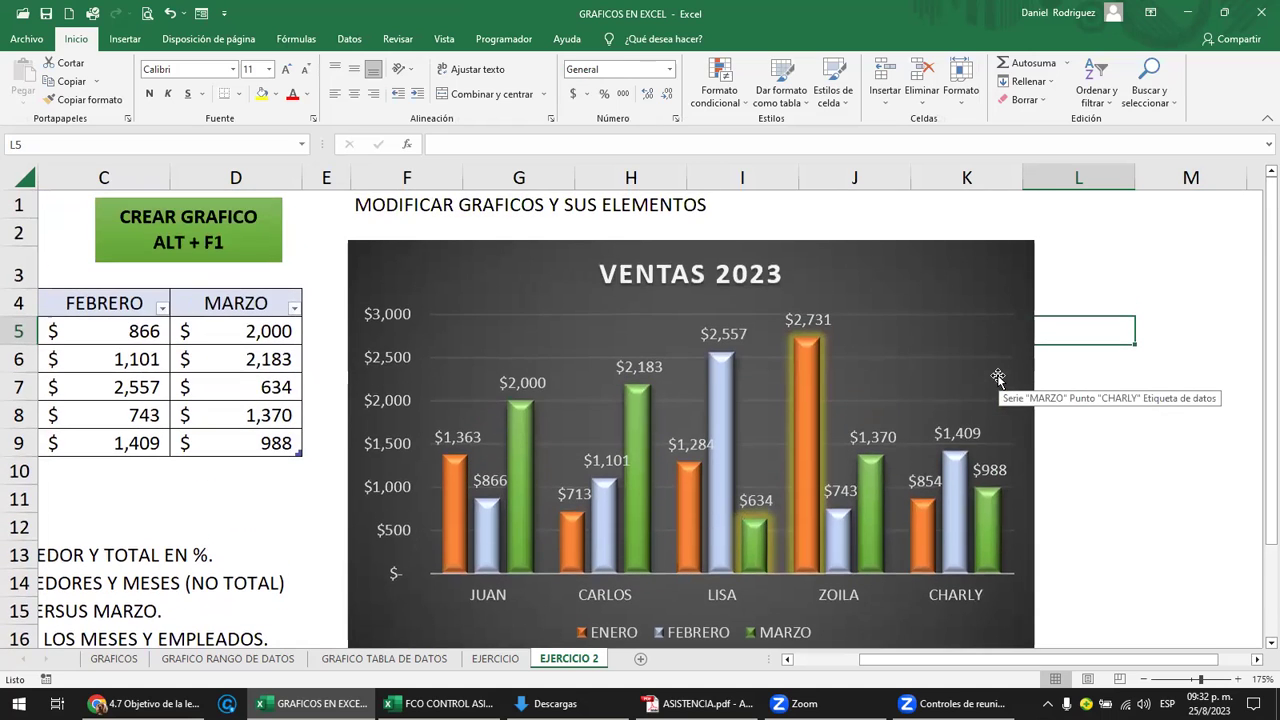
pyautogui.click(518, 258)
pyautogui.click(640, 42)
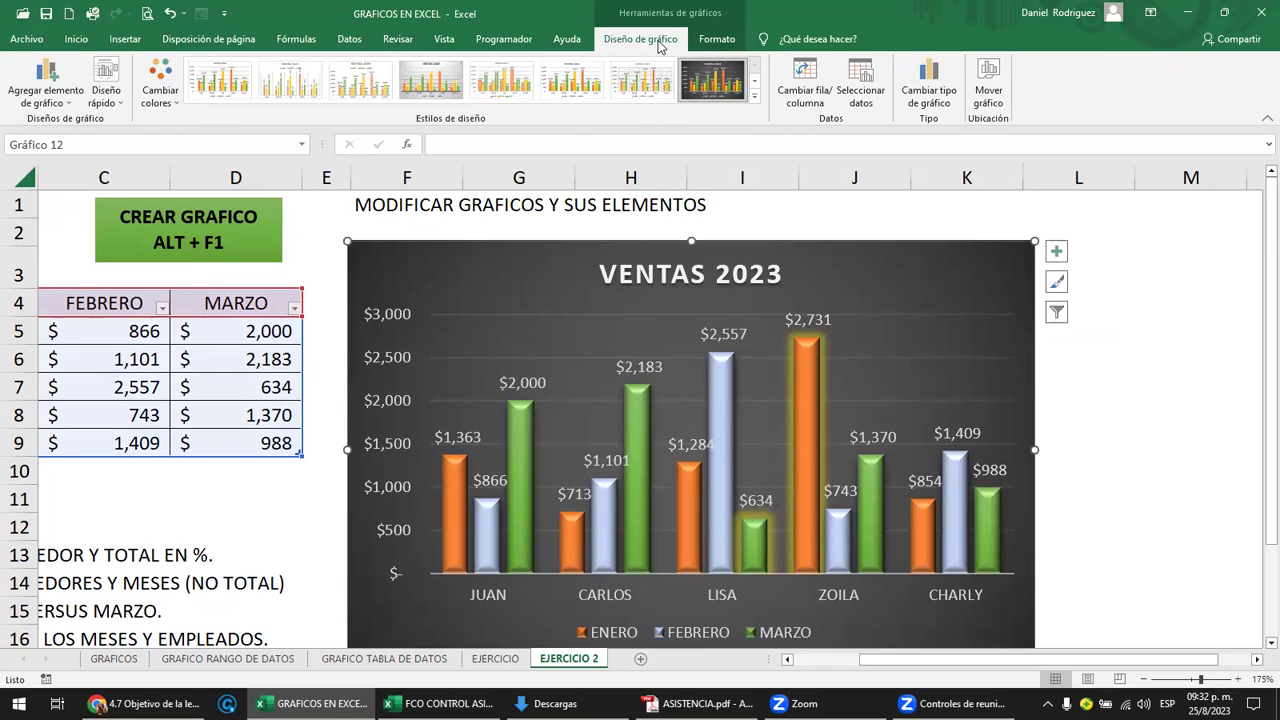
pyautogui.click(806, 76)
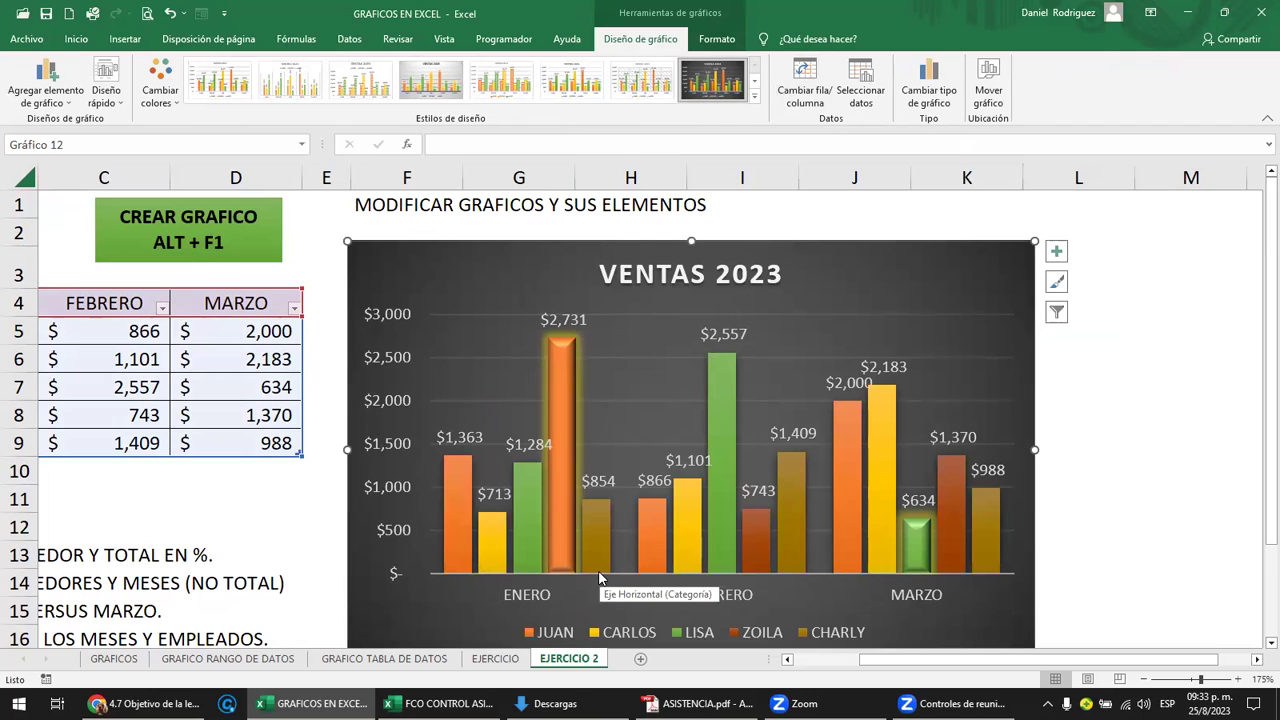
pyautogui.click(808, 86)
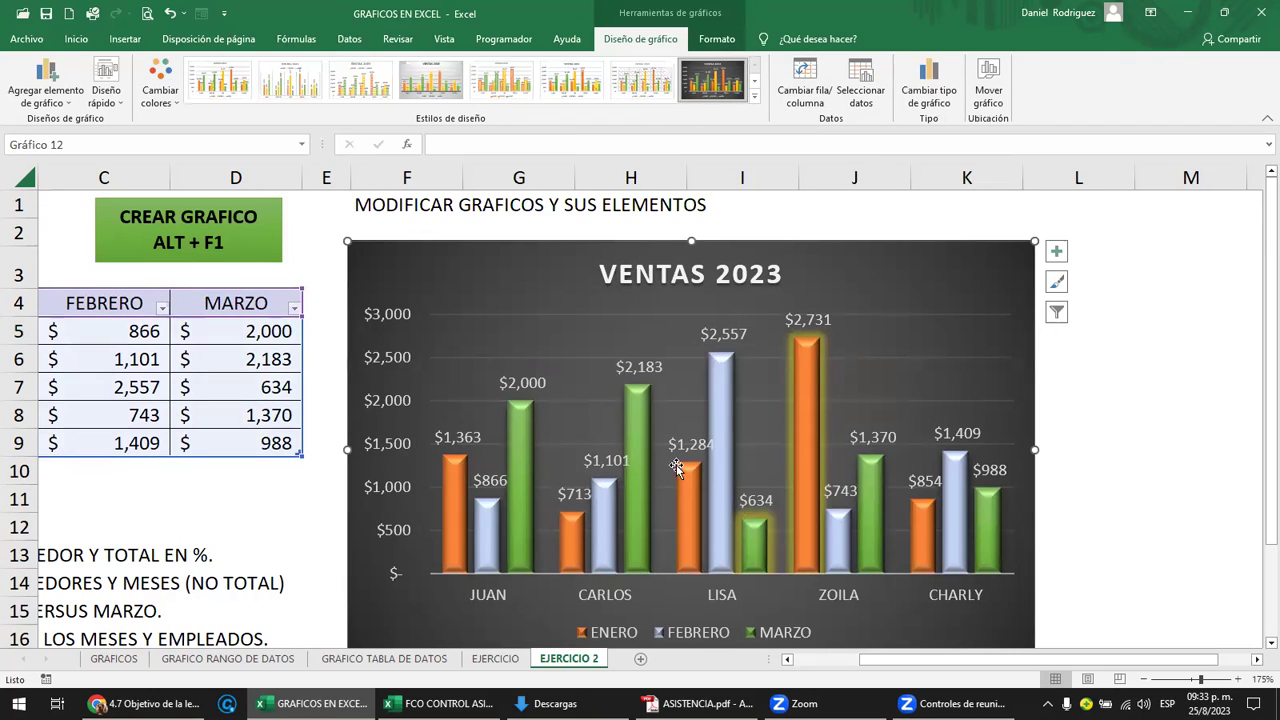
pyautogui.click(795, 88)
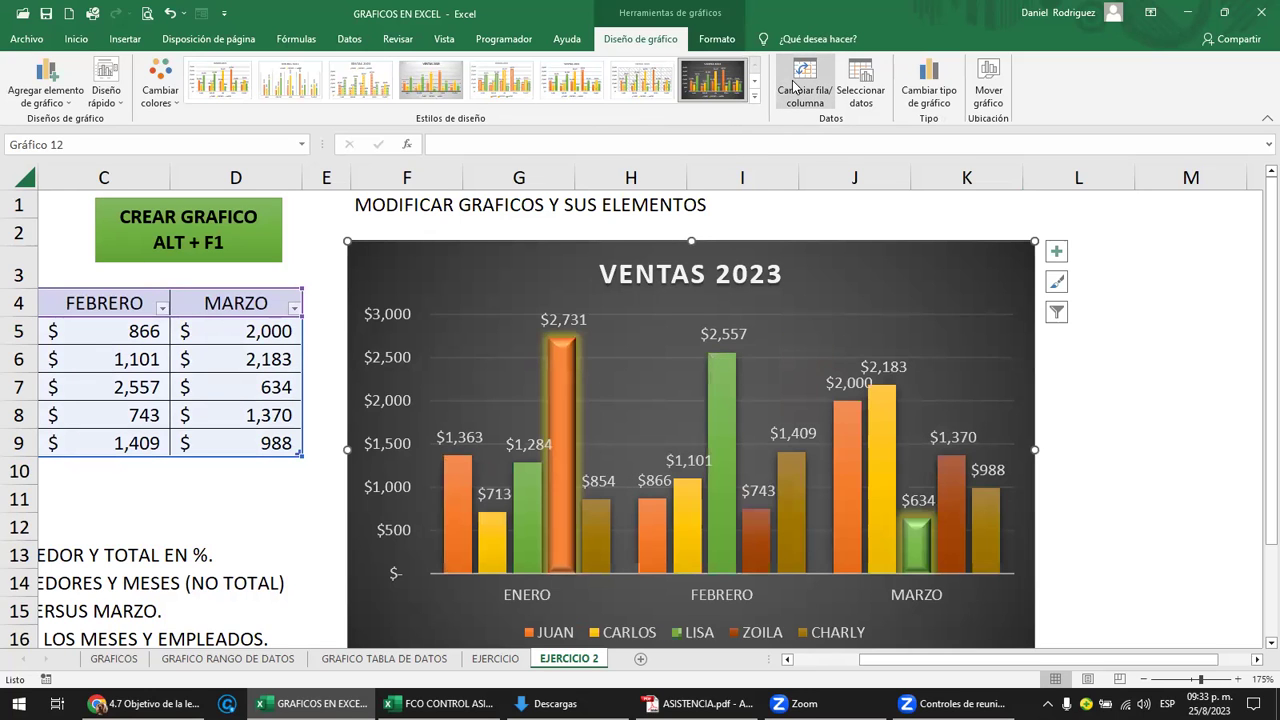
pyautogui.click(795, 88)
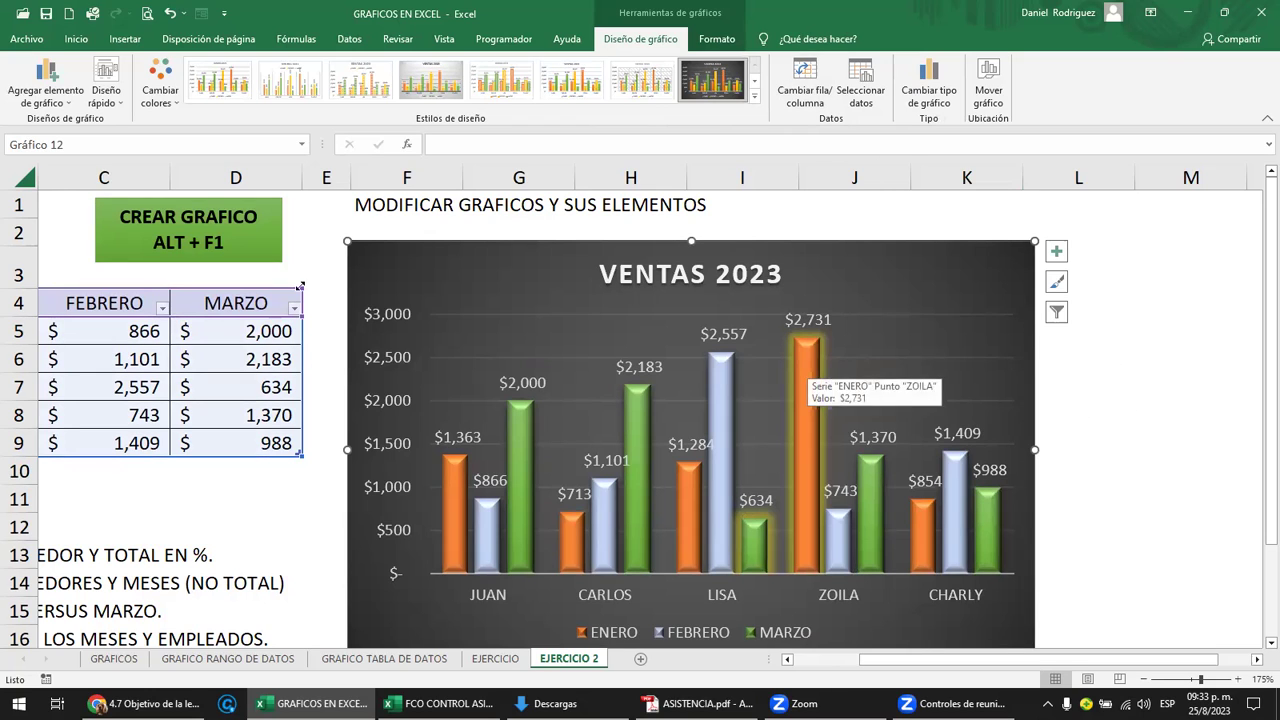
pyautogui.click(104, 96)
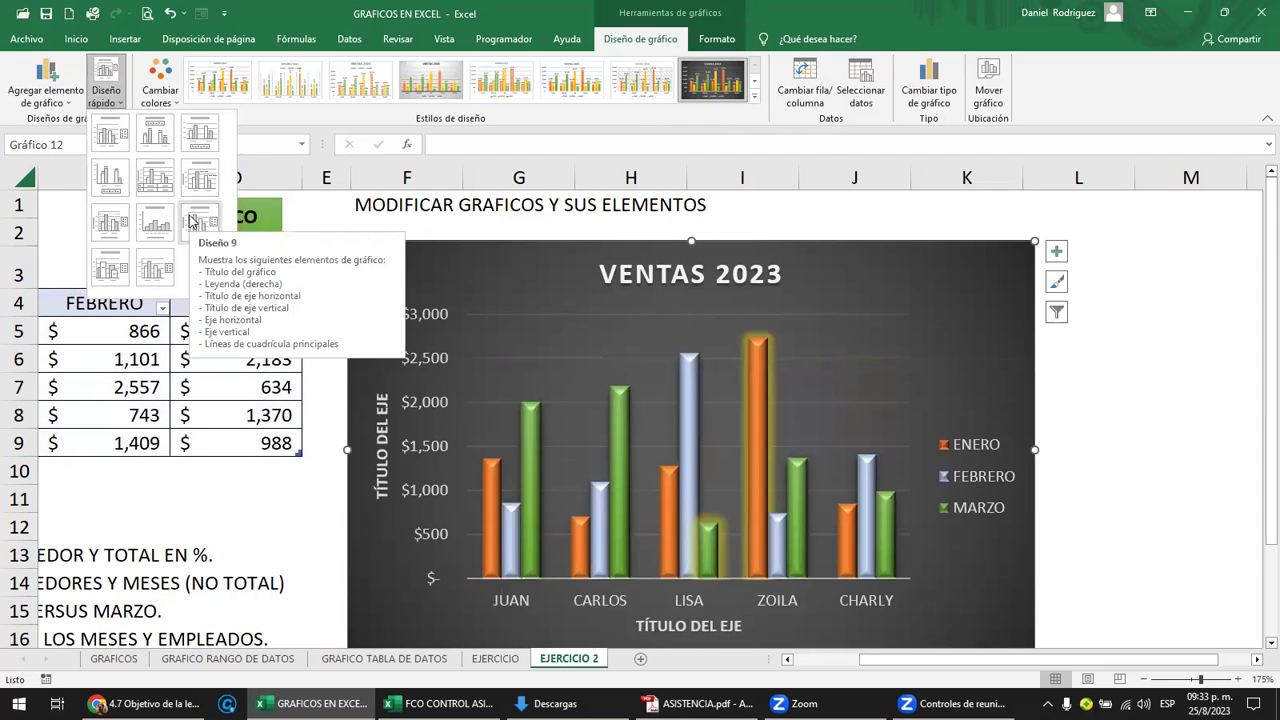
pyautogui.click(1192, 400)
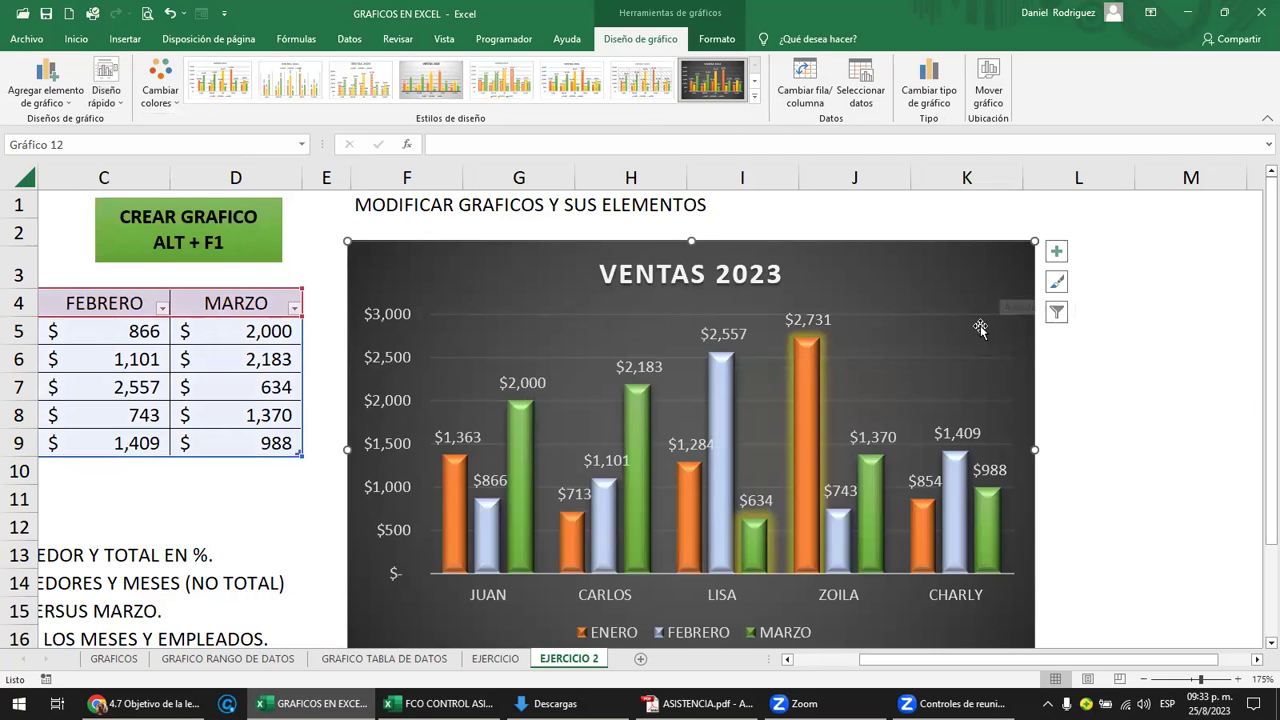
pyautogui.keyDown('ctrl'); pyautogui.scroll(-1, 977, 331); pyautogui.keyUp('ctrl')
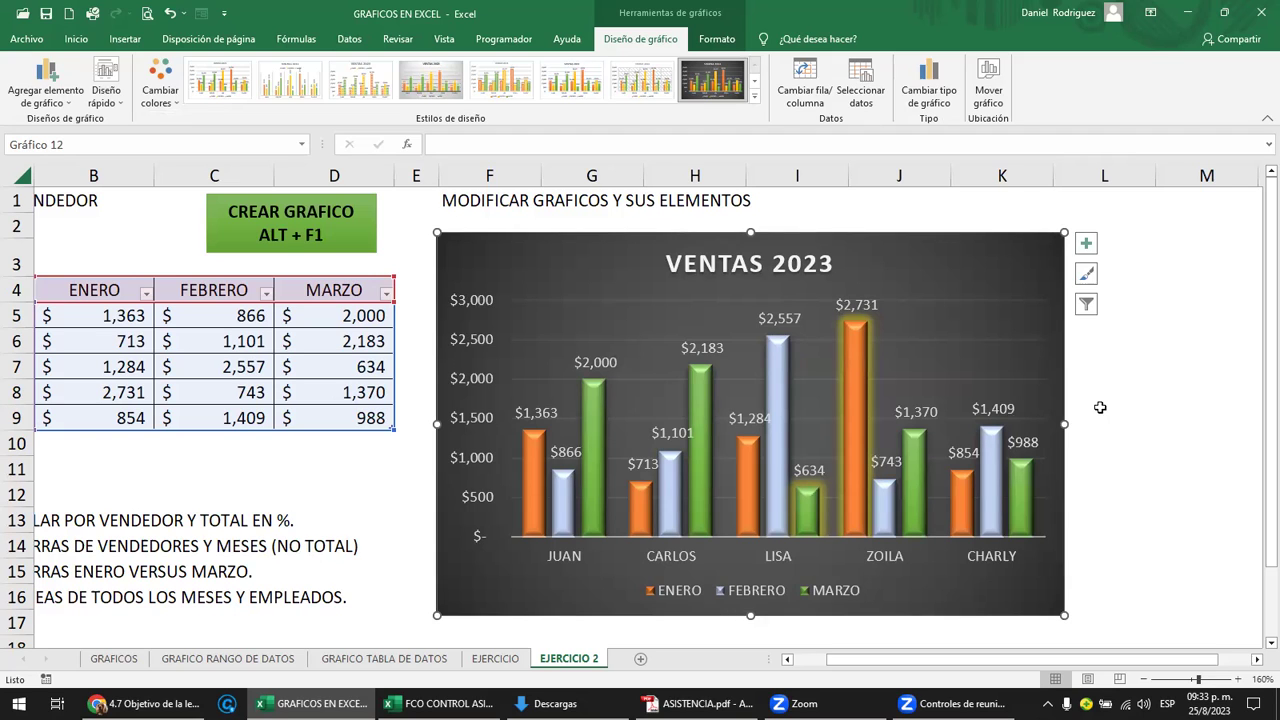
# Drag the VENTAS 2023 chart below row 16, then select empty cell G4 beside the table.
pyautogui.moveTo(541, 251); pyautogui.dragTo(620, 646)
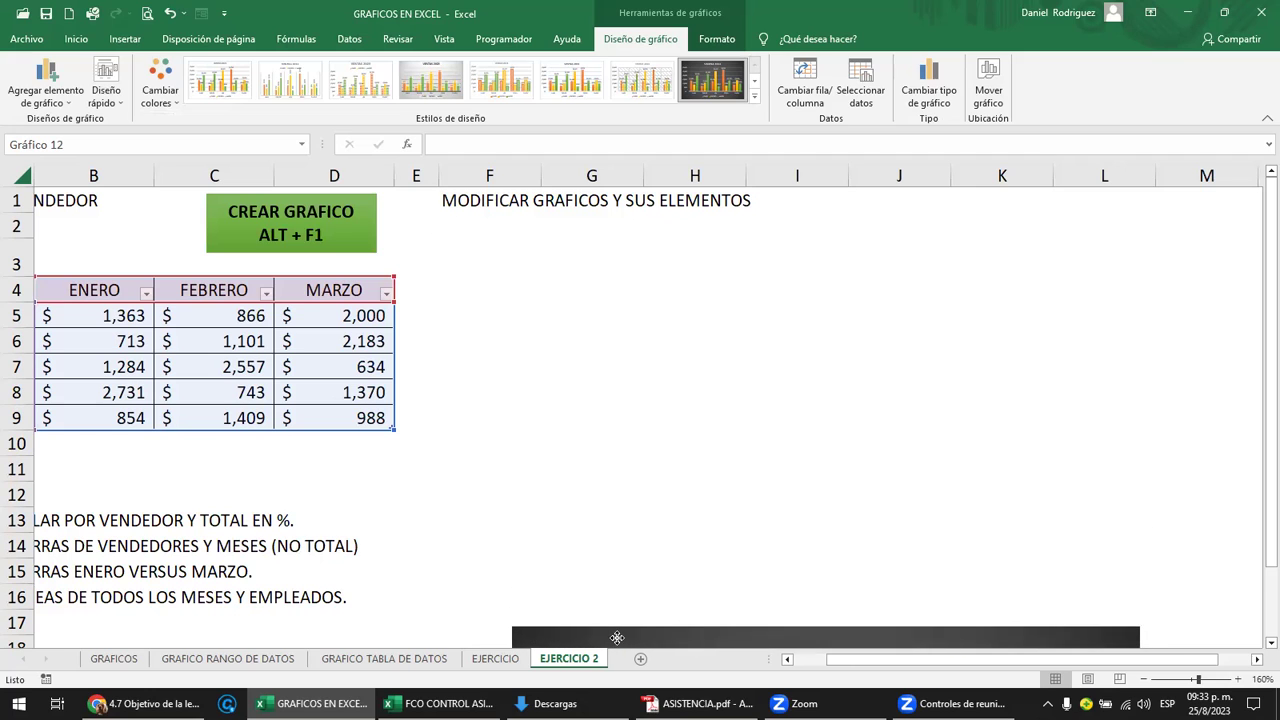
pyautogui.click(612, 316)
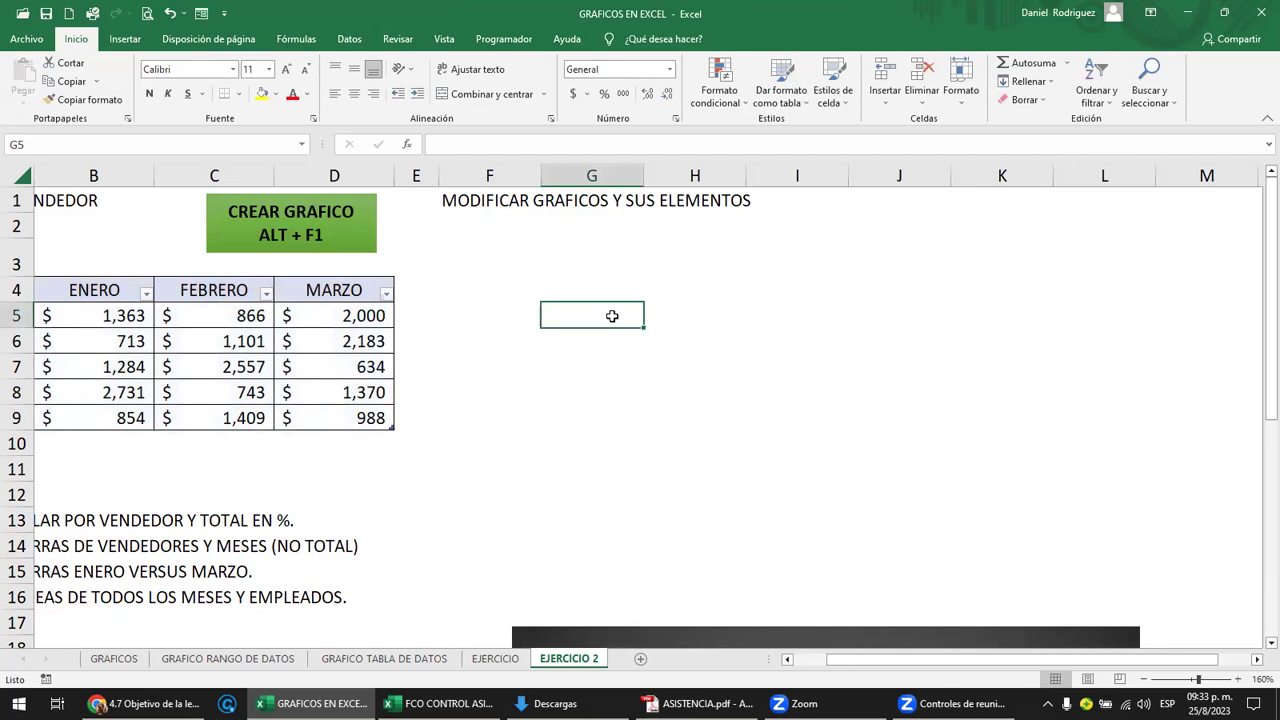
pyautogui.press('Left')
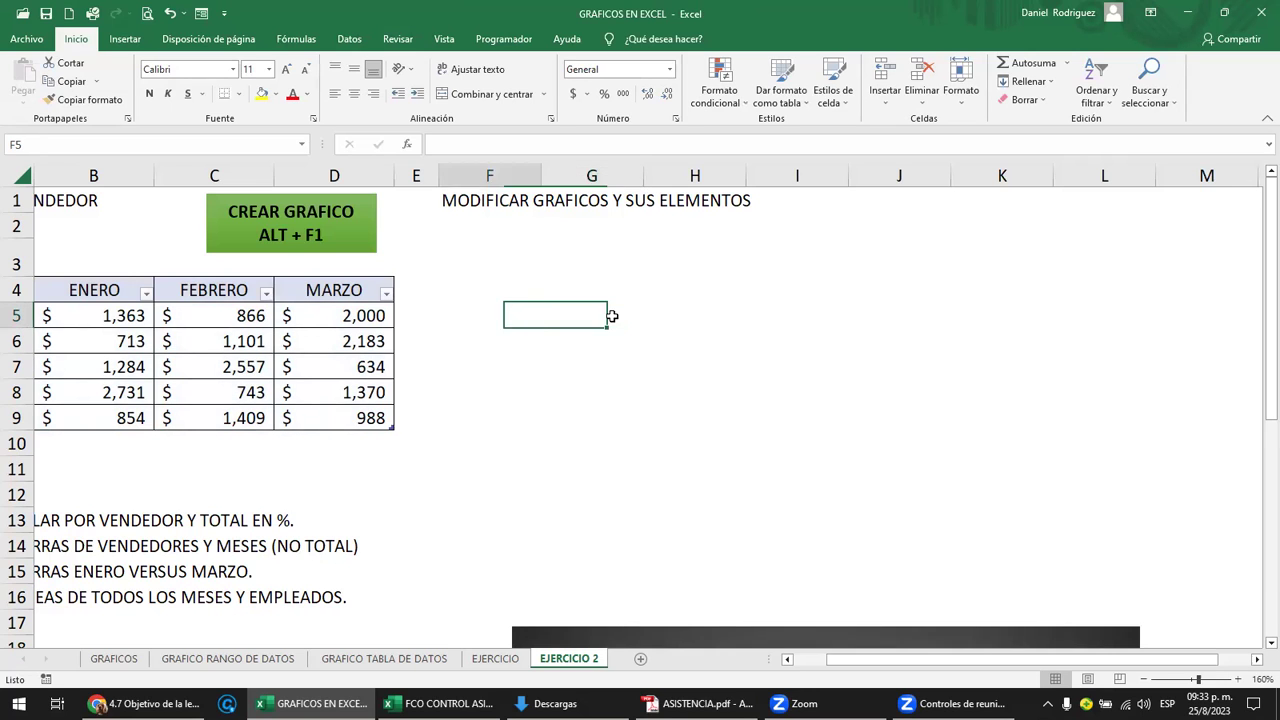
pyautogui.press('Home')
pyautogui.press('Right')
pyautogui.press('Right')
pyautogui.press('Right')
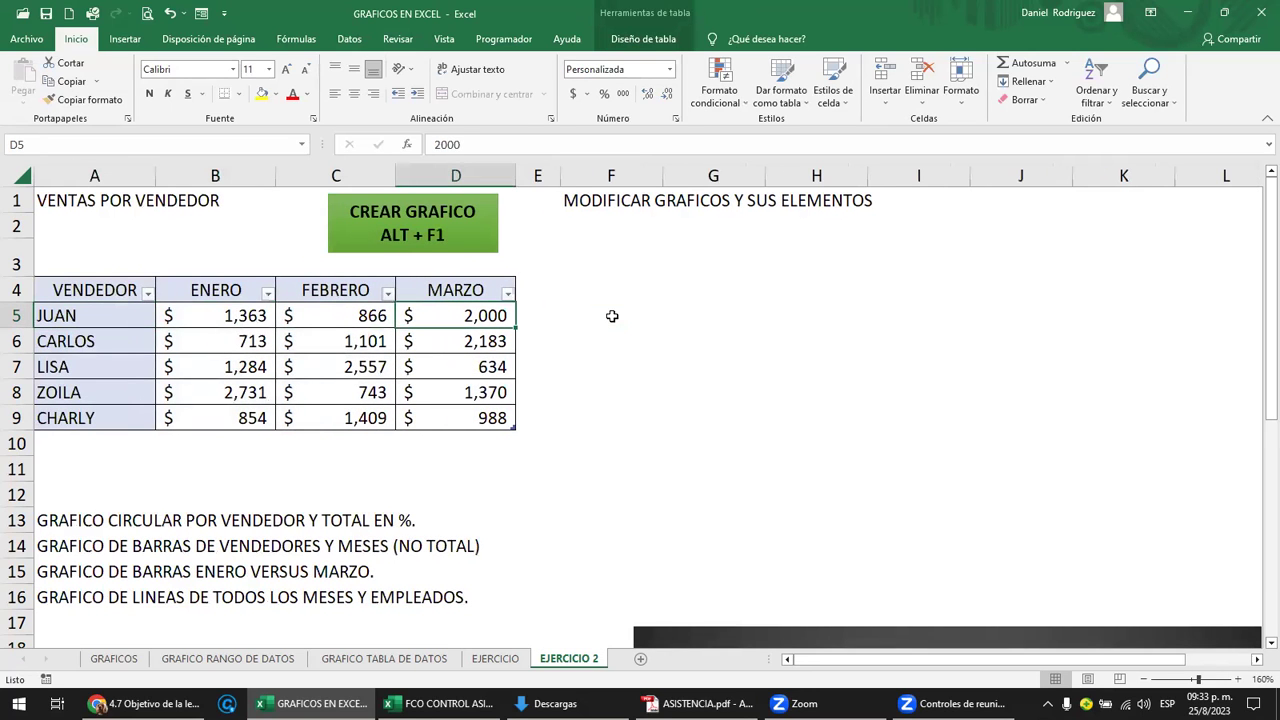
pyautogui.click(700, 290)
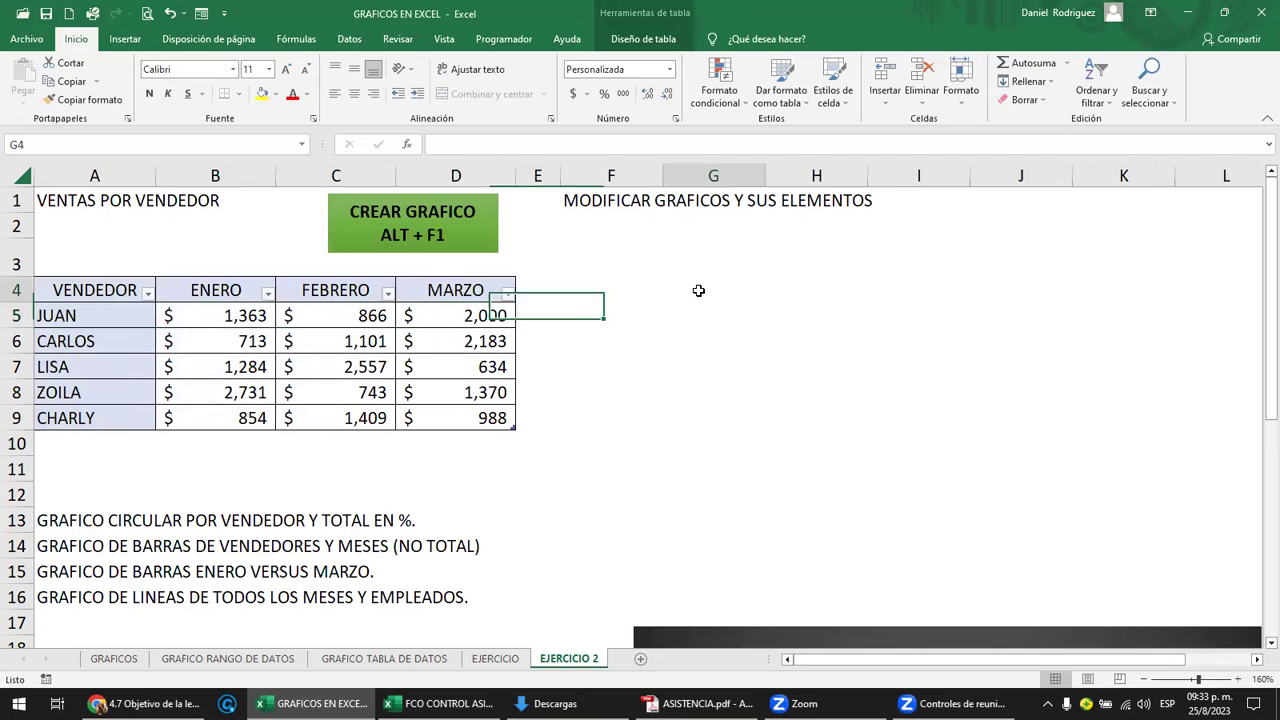
pyautogui.click(127, 40)
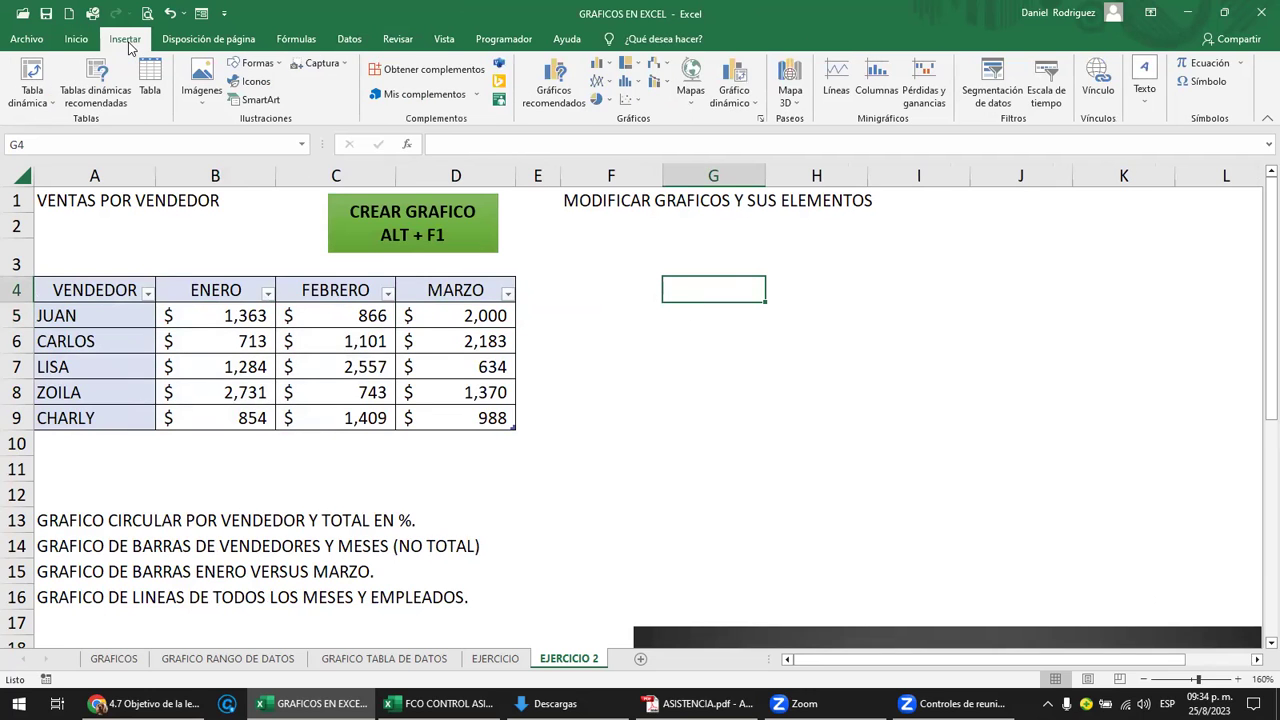
# Insert an empty column chart and drag it right of the sales table.
pyautogui.click(603, 65)
pyautogui.click(612, 114)
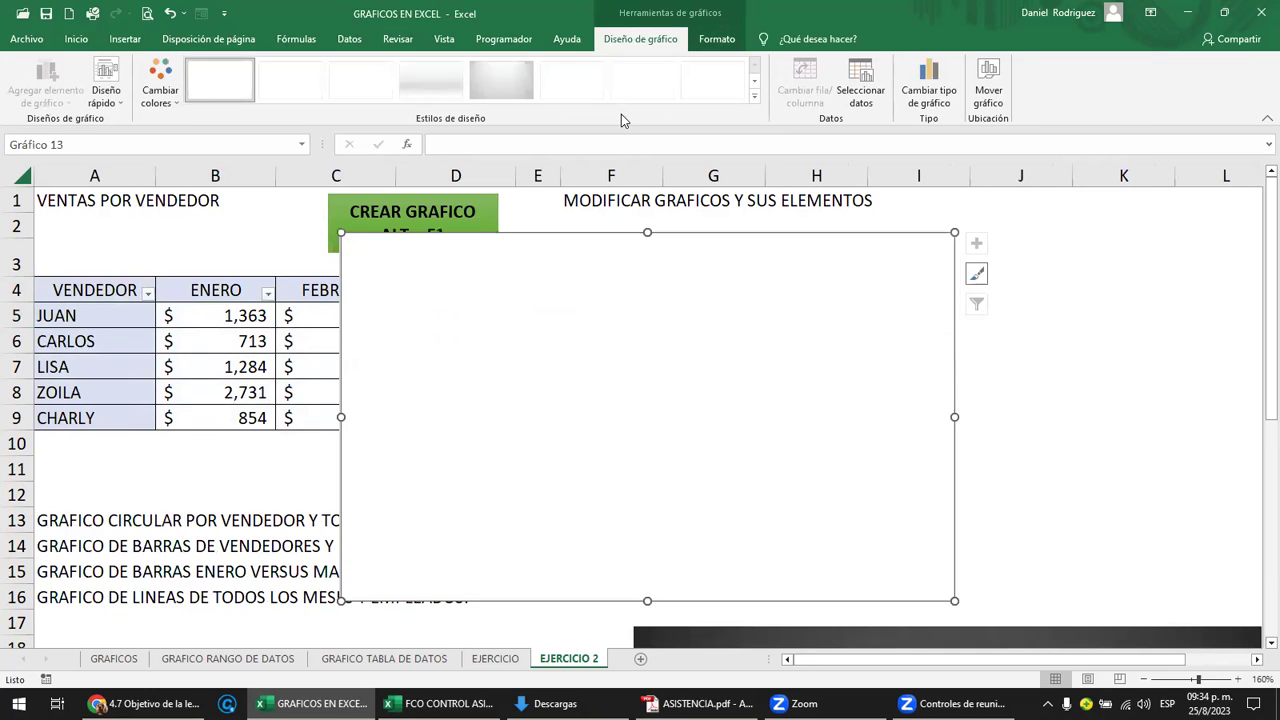
pyautogui.moveTo(617, 257); pyautogui.dragTo(841, 255)
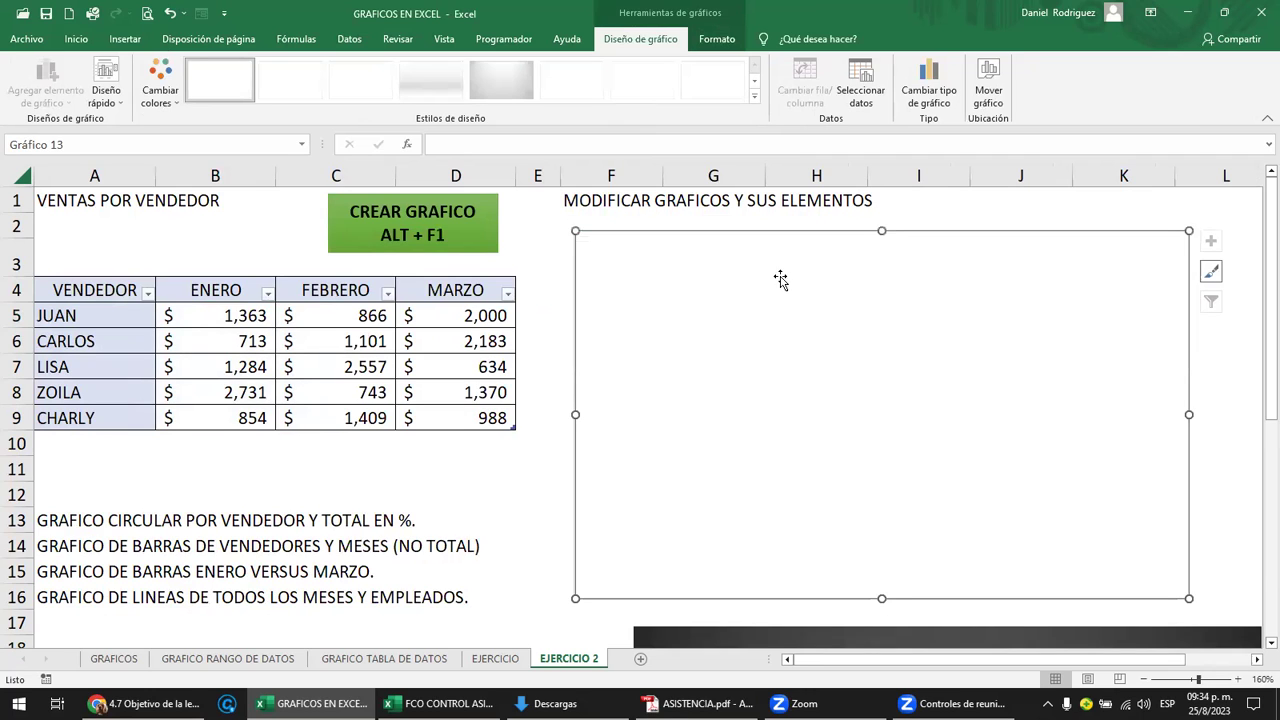
# Select the table, the ENERO–MARZO headers and JUAN–CHARLY names, then select the empty chart.
pyautogui.moveTo(95, 290)
pyautogui.mouseDown()
pyautogui.moveTo(445, 401)
pyautogui.moveTo(448, 416)
pyautogui.mouseUp()
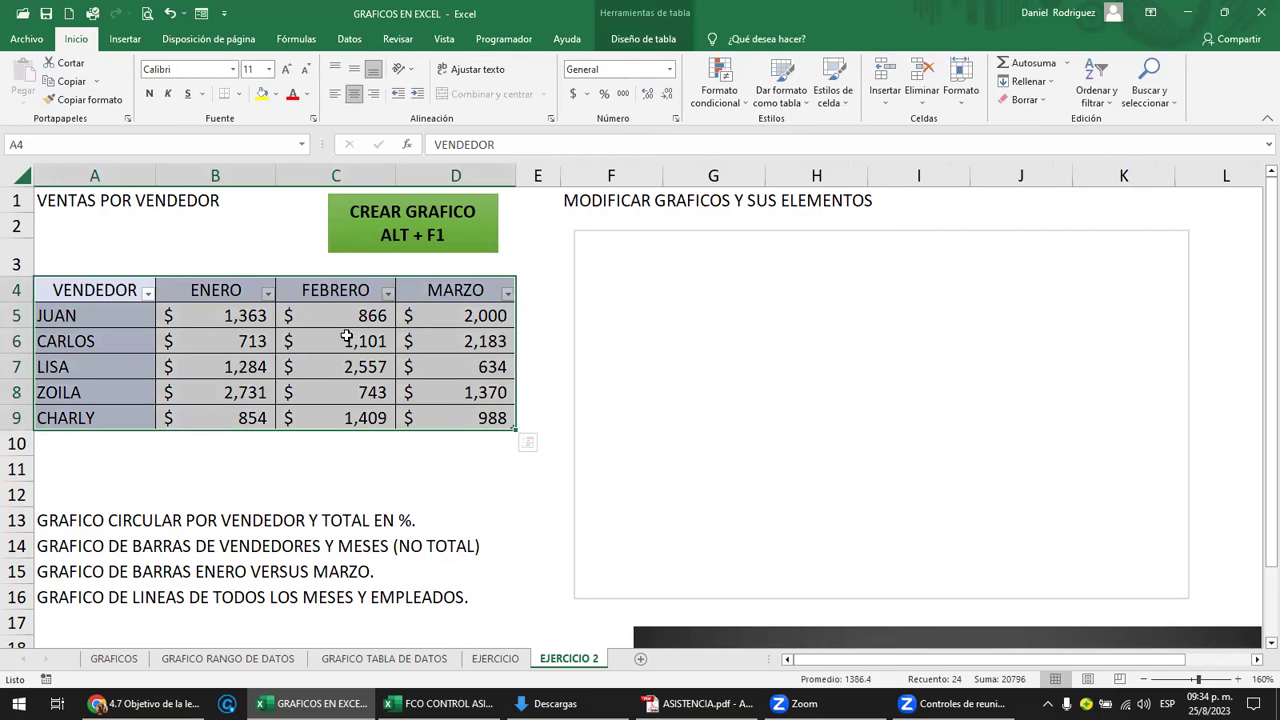
pyautogui.moveTo(215, 292); pyautogui.dragTo(445, 289)
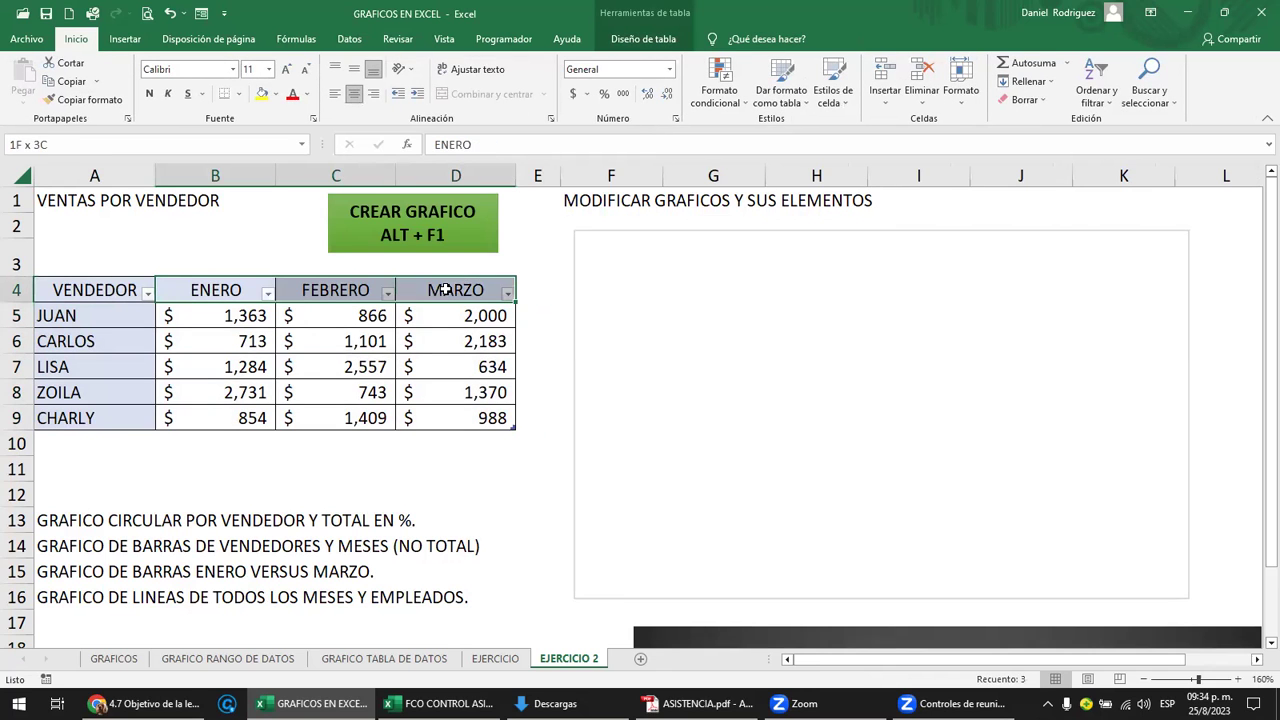
pyautogui.moveTo(115, 316); pyautogui.dragTo(128, 416)
pyautogui.scroll(-3, 777, 403)
pyautogui.scroll(-2, 779, 403)
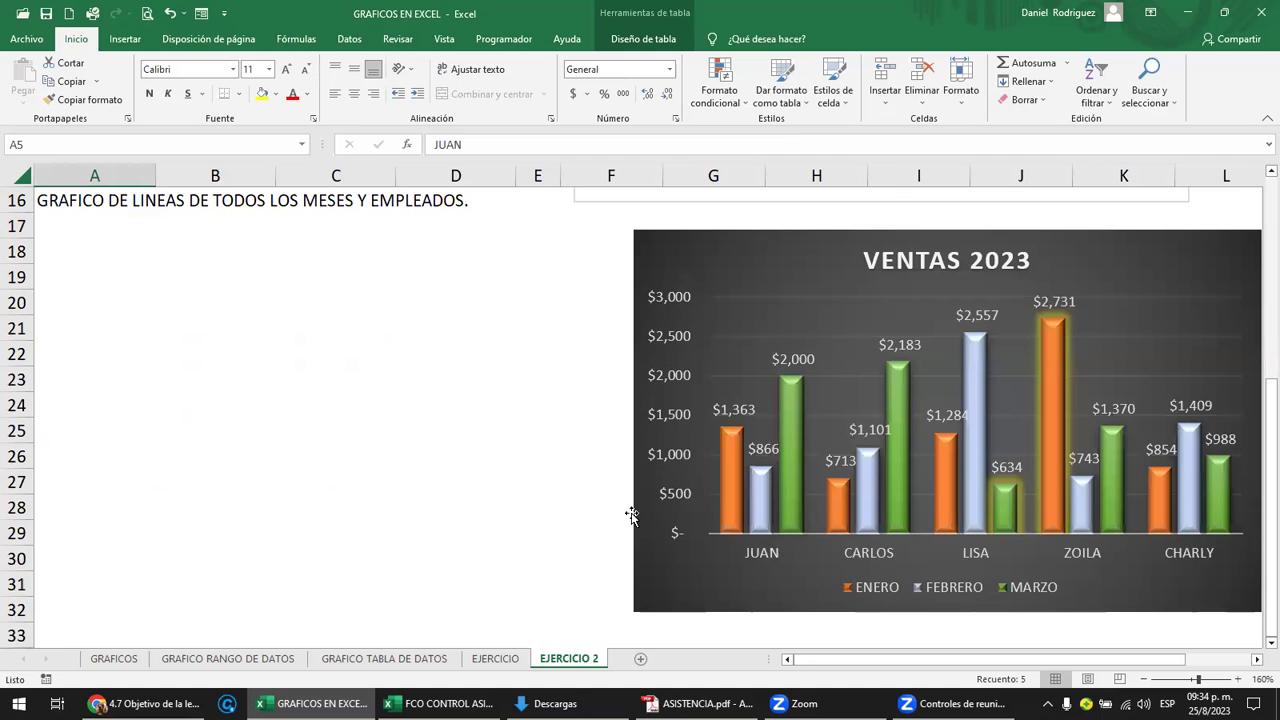
pyautogui.scroll(3, 631, 515)
pyautogui.scroll(1, 634, 520)
pyautogui.scroll(2, 660, 510)
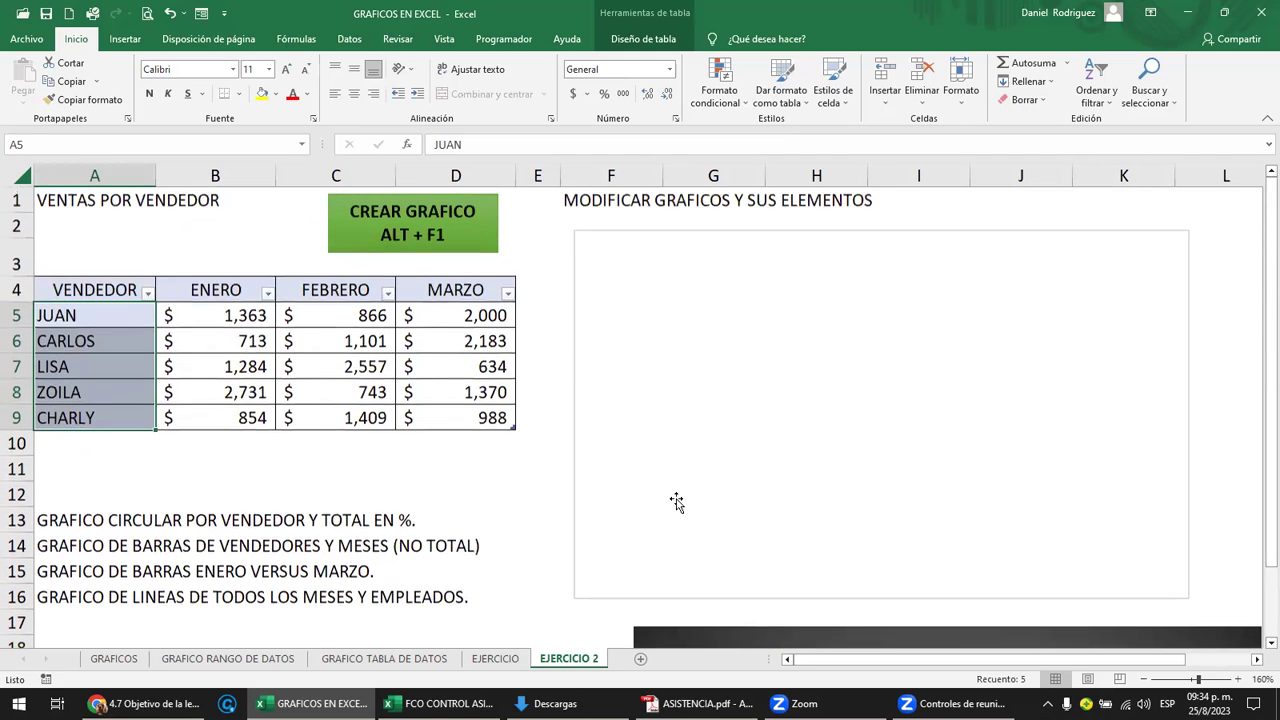
pyautogui.click(748, 366)
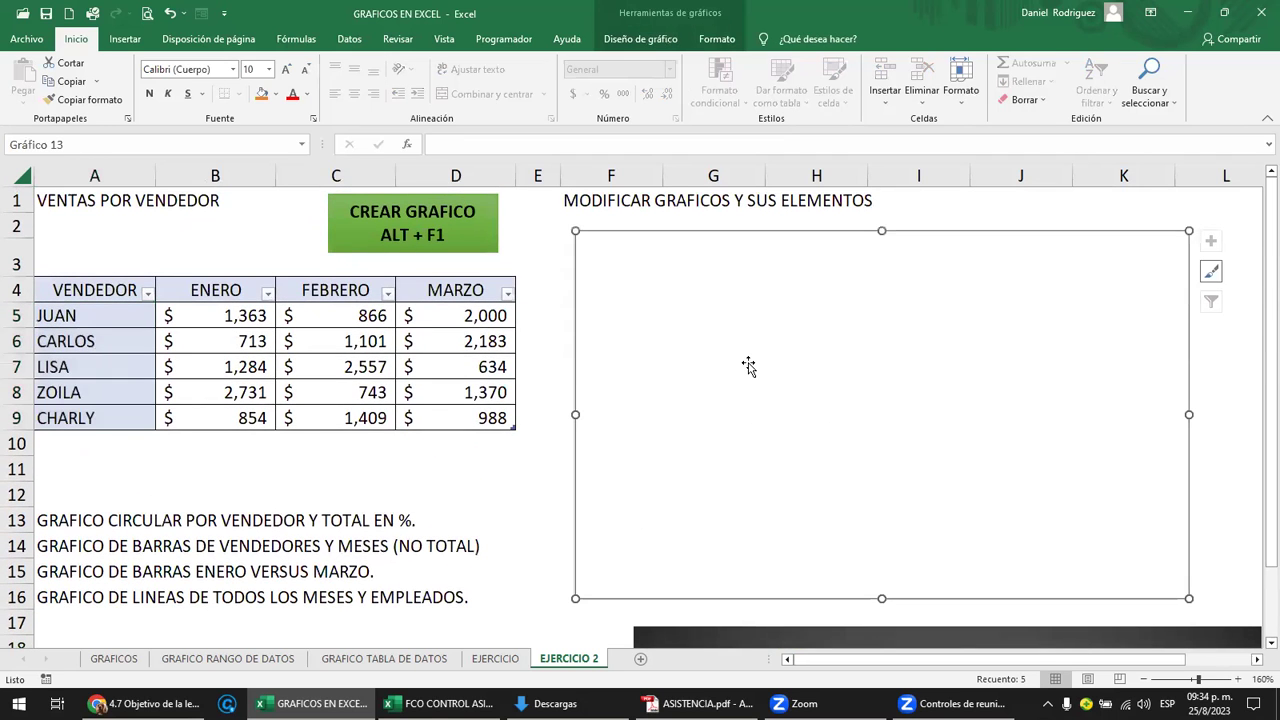
pyautogui.click(641, 39)
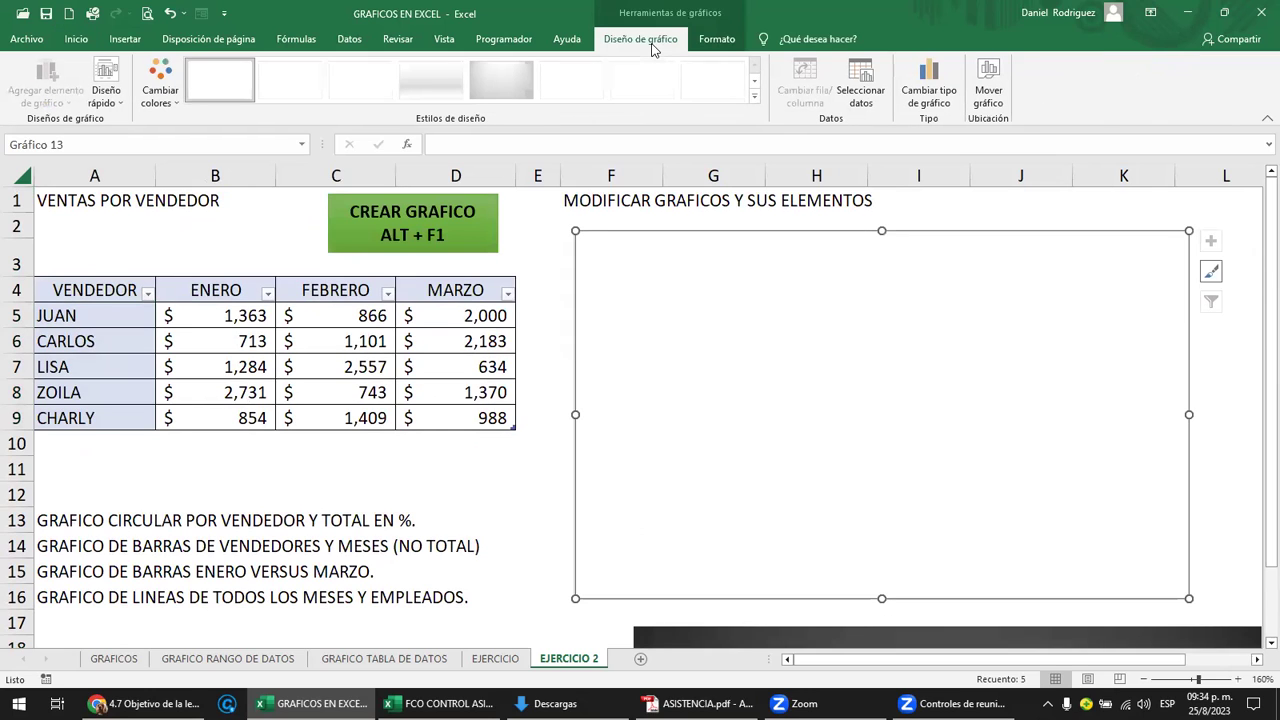
pyautogui.click(866, 84)
pyautogui.moveTo(706, 197); pyautogui.dragTo(779, 336)
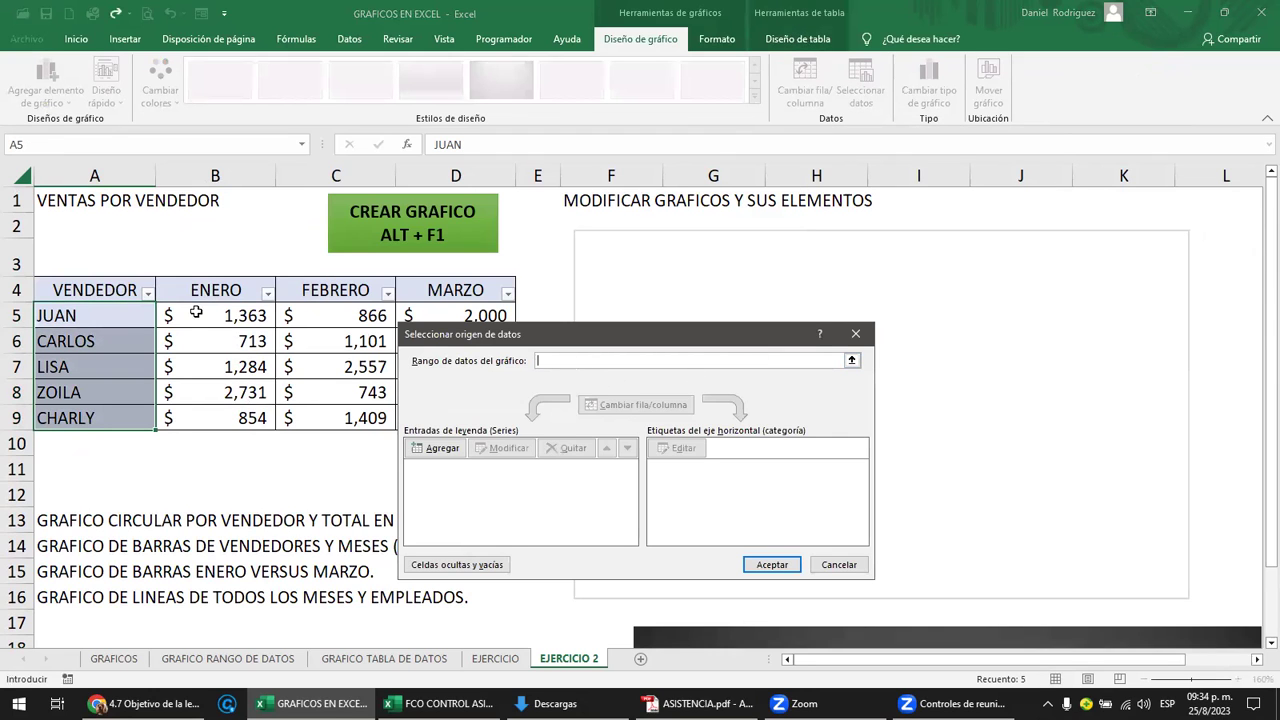
pyautogui.moveTo(112, 290)
pyautogui.mouseDown()
pyautogui.moveTo(421, 395)
pyautogui.moveTo(445, 418)
pyautogui.mouseUp()
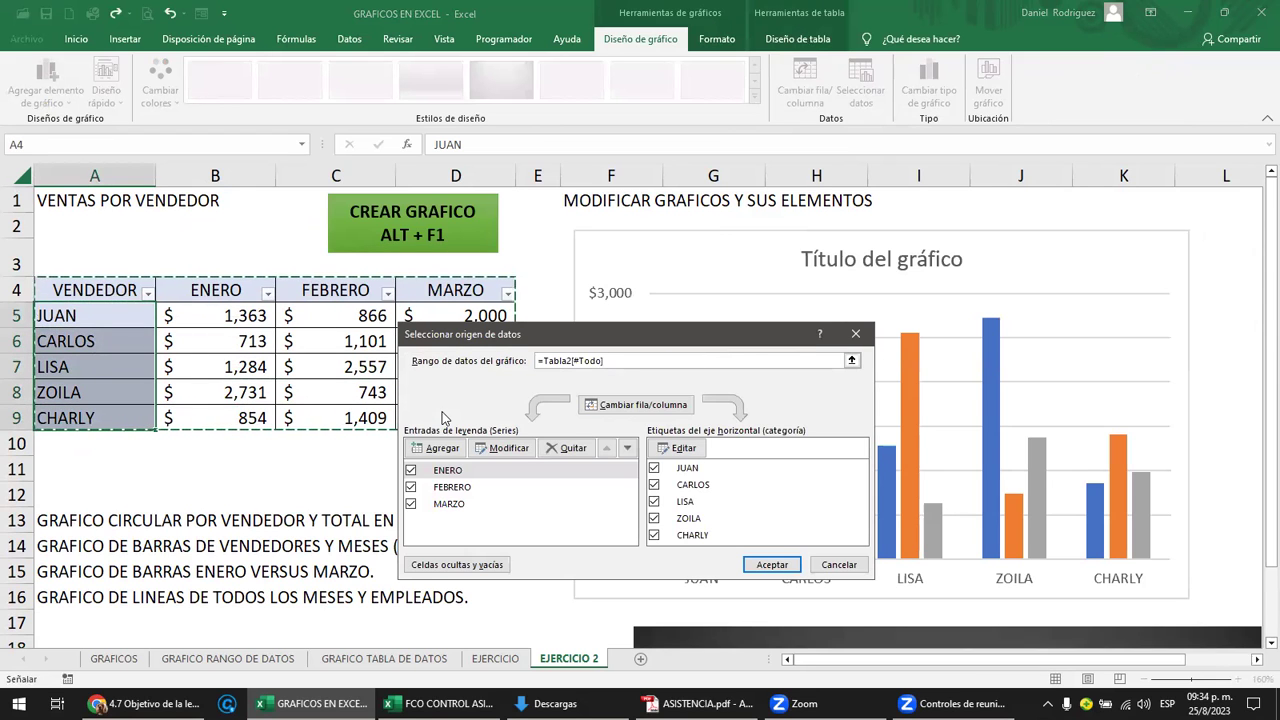
pyautogui.press('Return')
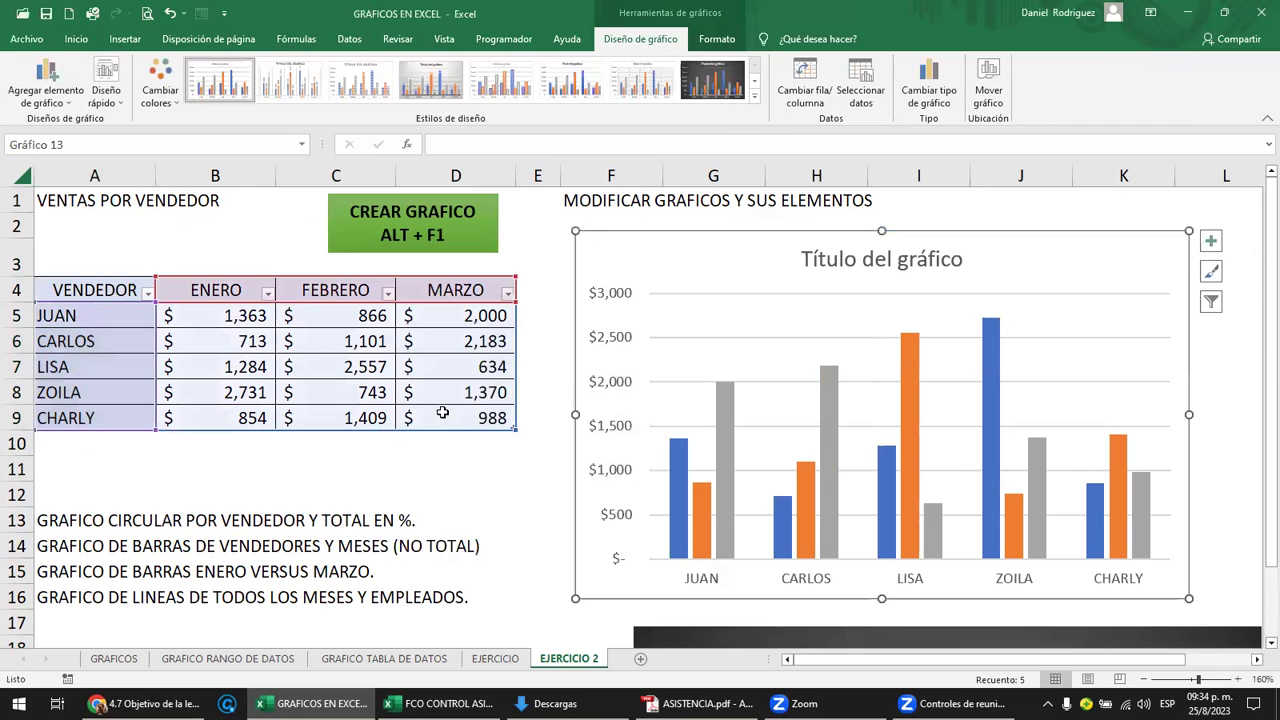
pyautogui.press('Delete')
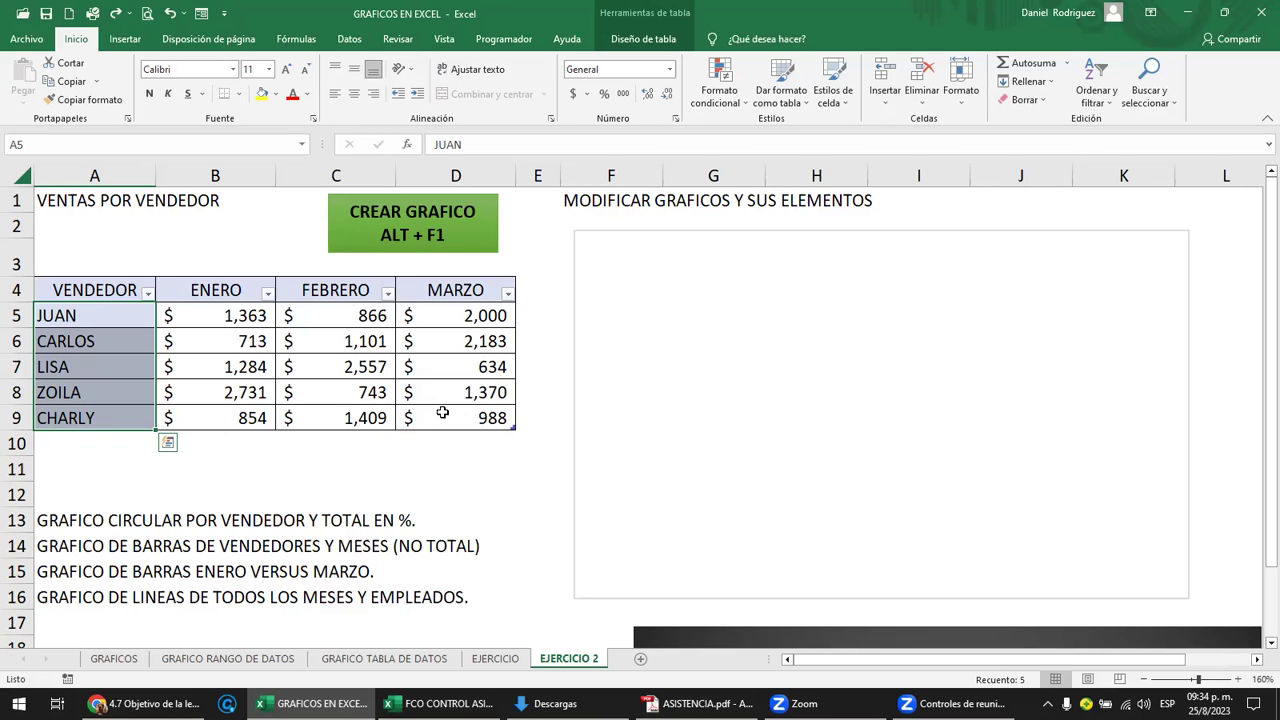
pyautogui.click(694, 283)
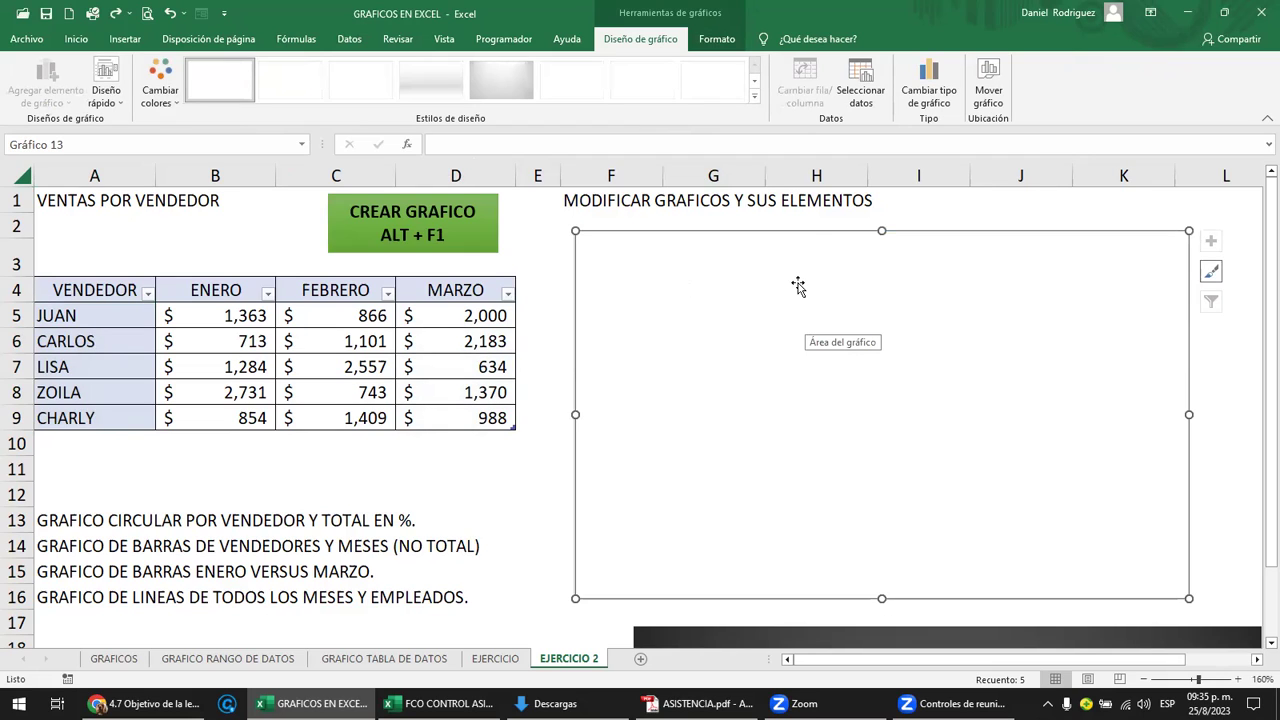
# In Seleccionar datos, add a series whose name comes from cell B4 (ENERO).
pyautogui.click(864, 90)
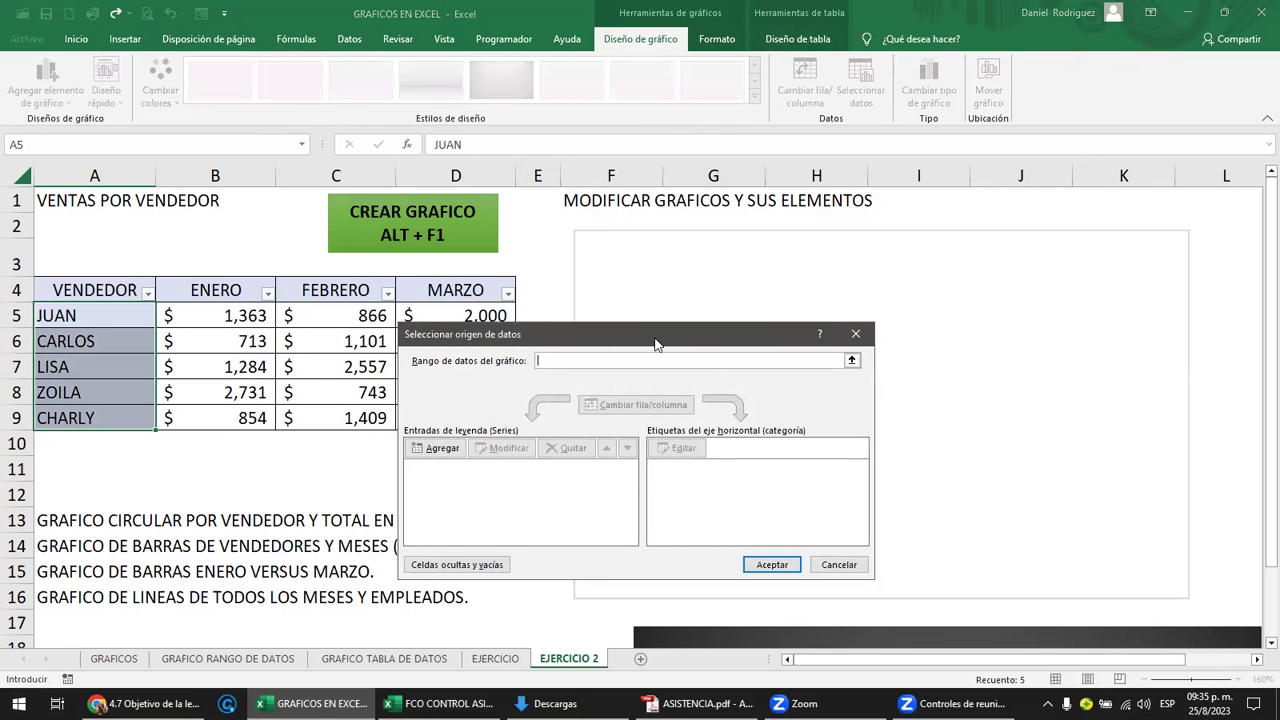
pyautogui.moveTo(655, 343); pyautogui.dragTo(493, 376)
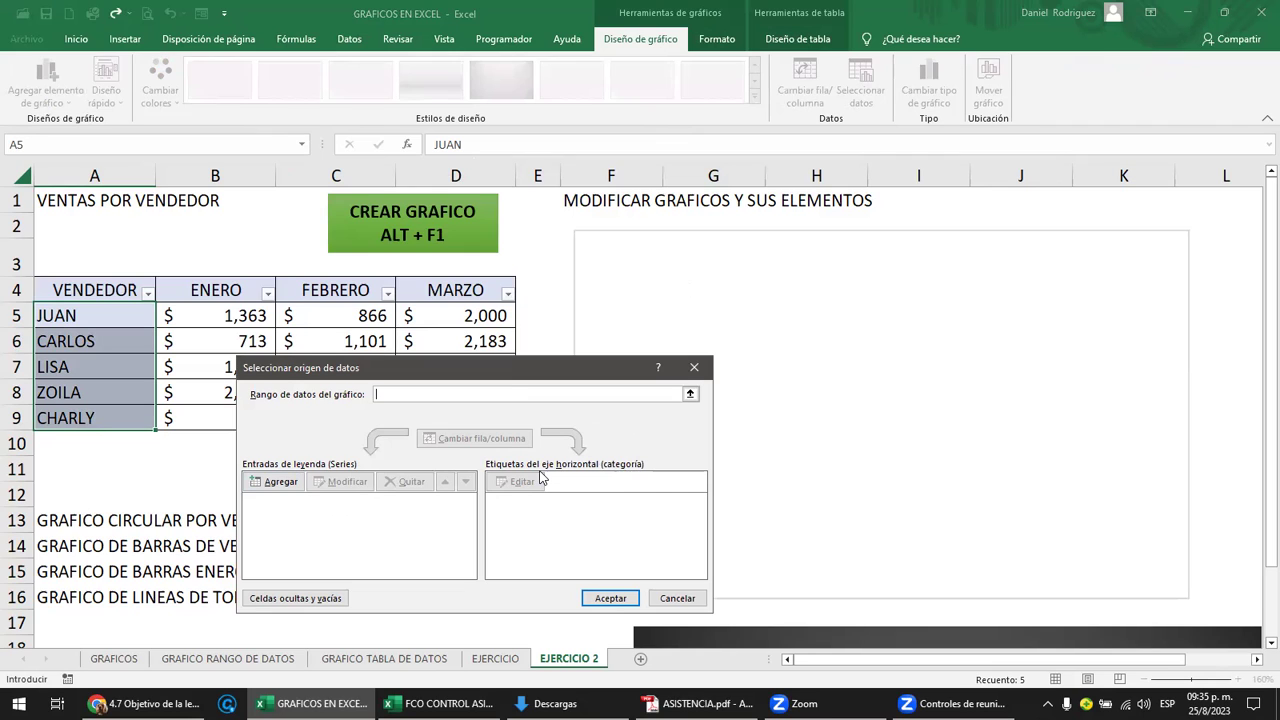
pyautogui.click(276, 481)
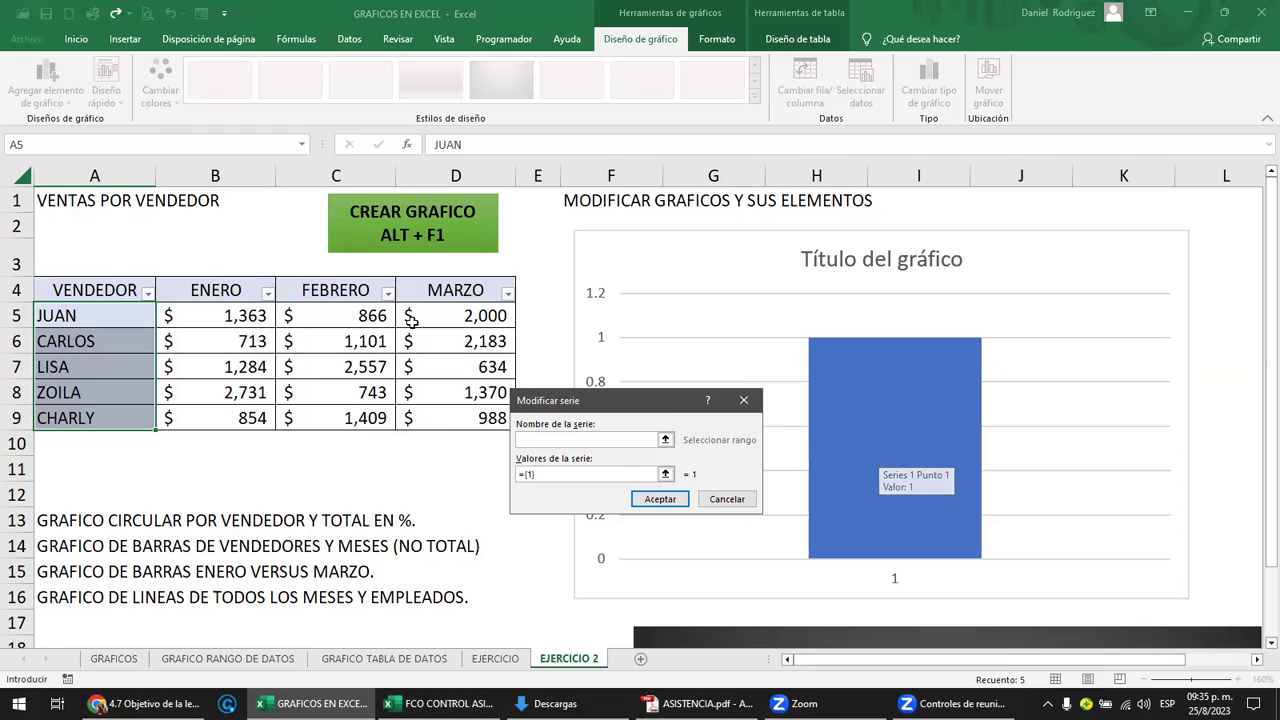
pyautogui.click(231, 297)
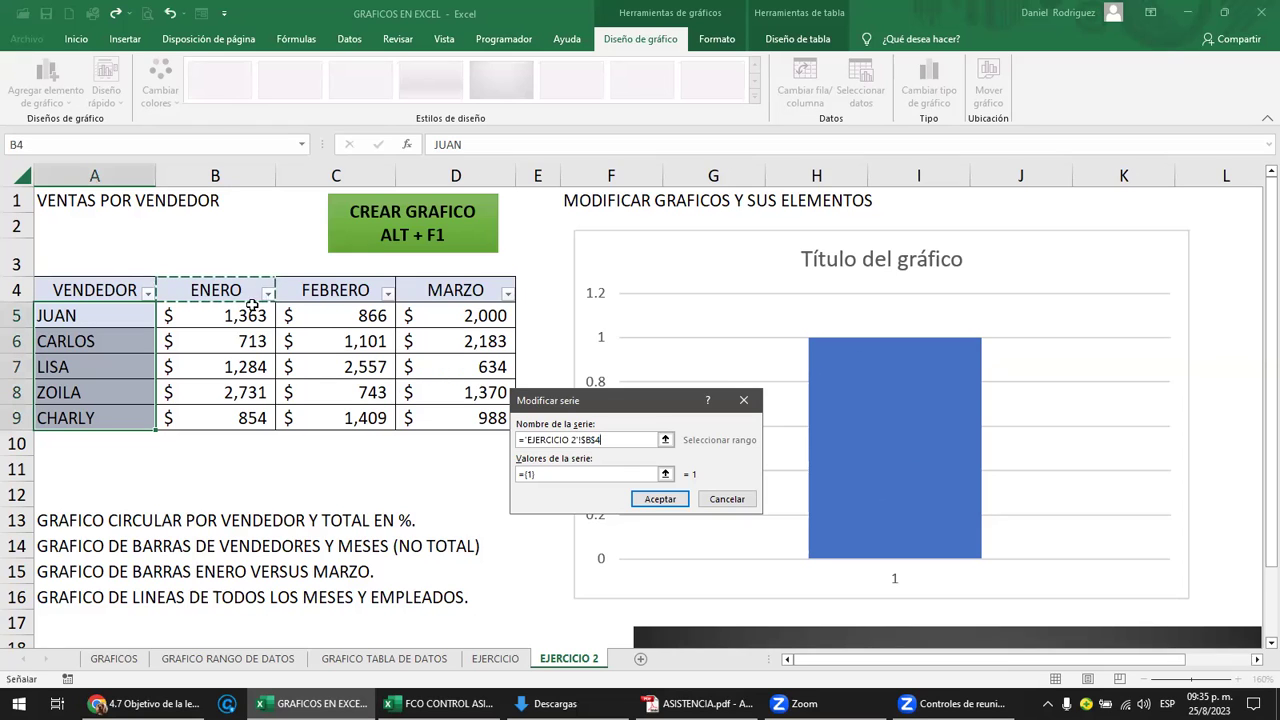
pyautogui.click(542, 473)
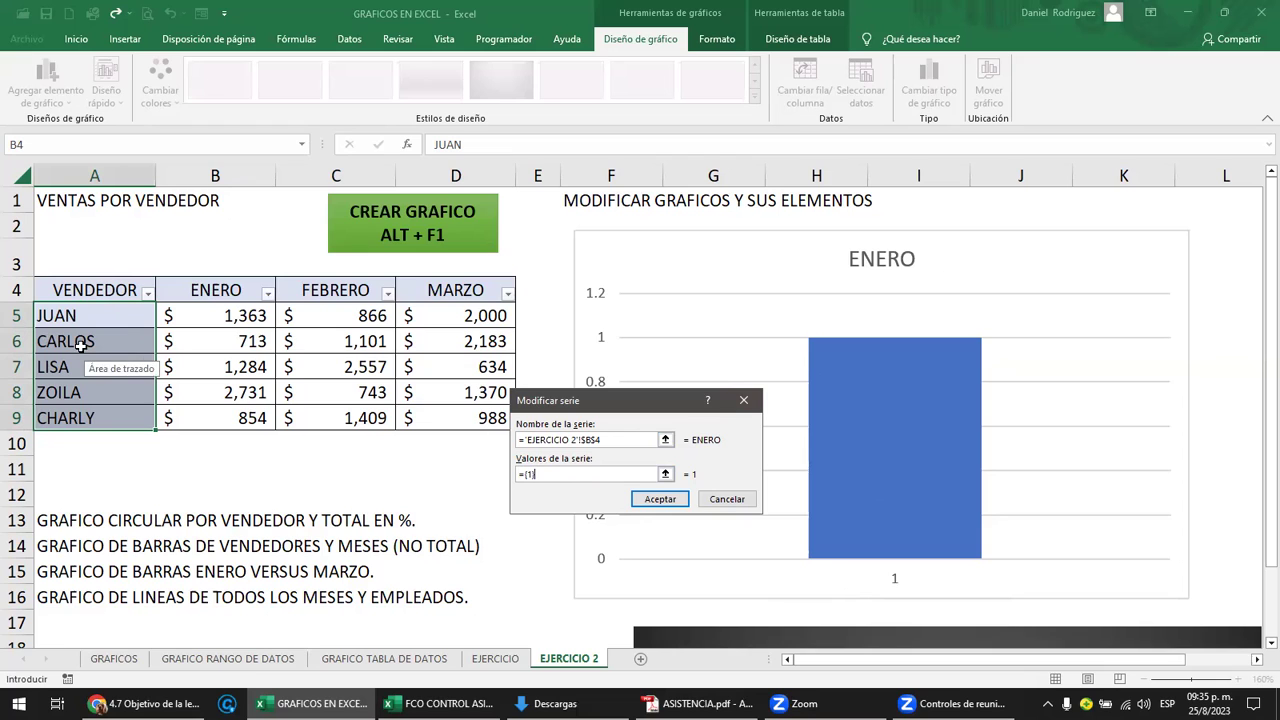
pyautogui.click(660, 499)
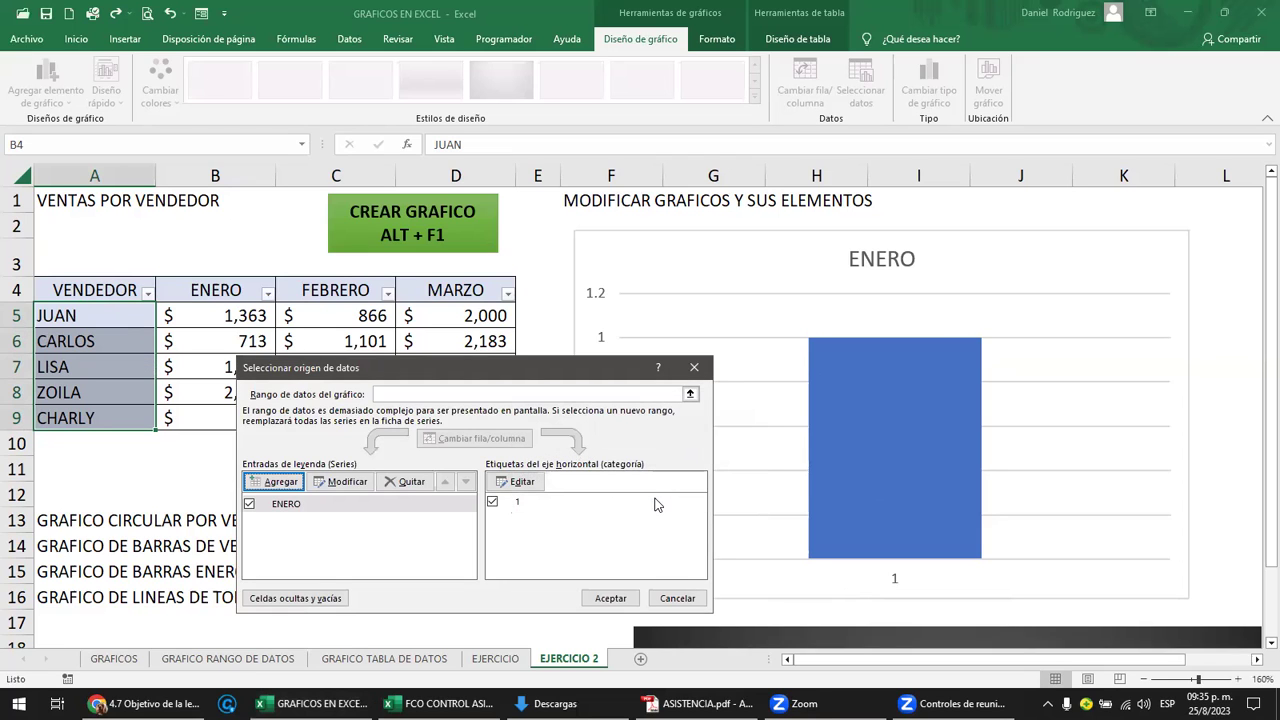
# Add a FEBRERO series named from cell C4, then open ENERO with Modificar.
pyautogui.click(279, 486)
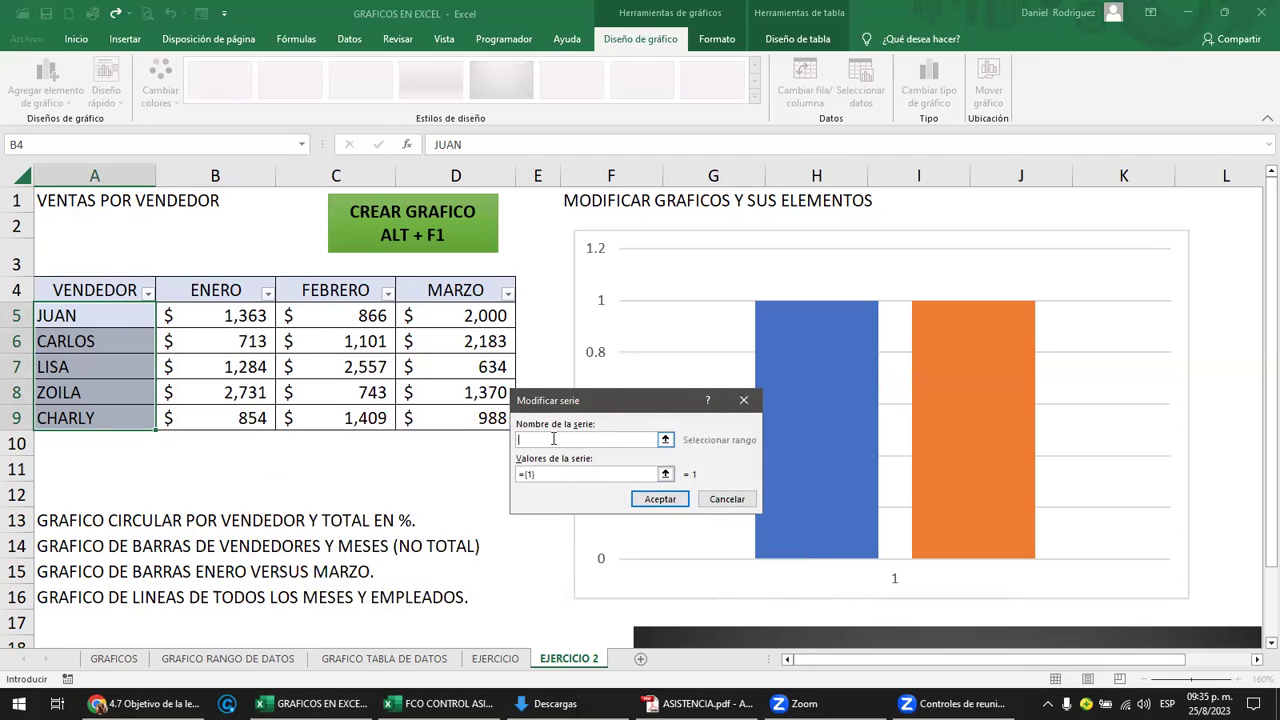
pyautogui.moveTo(973, 430)
pyautogui.click(310, 290)
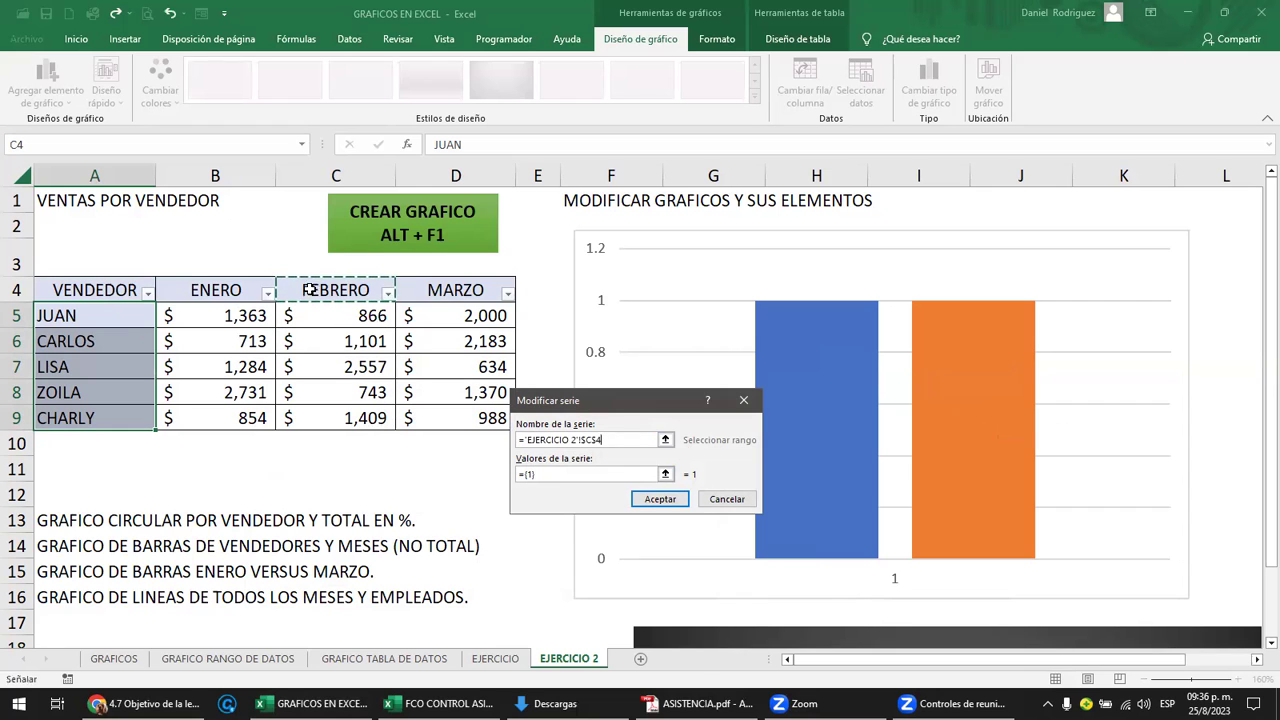
pyautogui.click(655, 502)
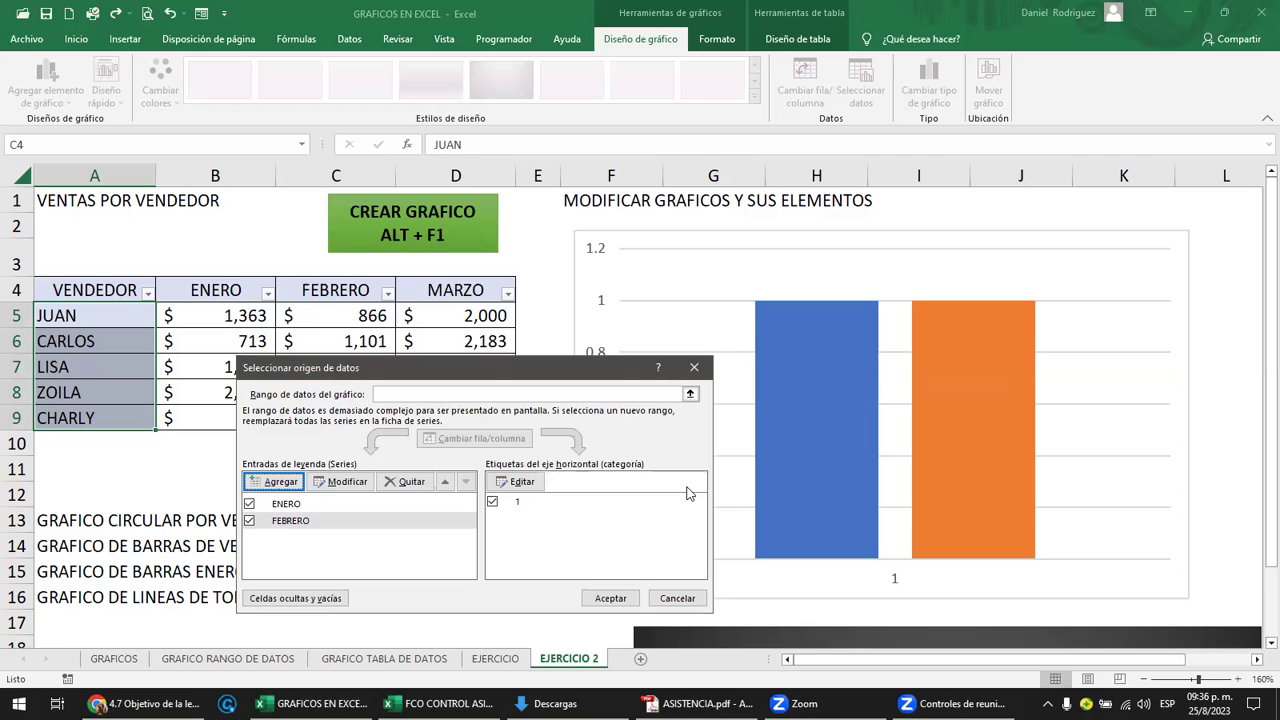
pyautogui.click(286, 506)
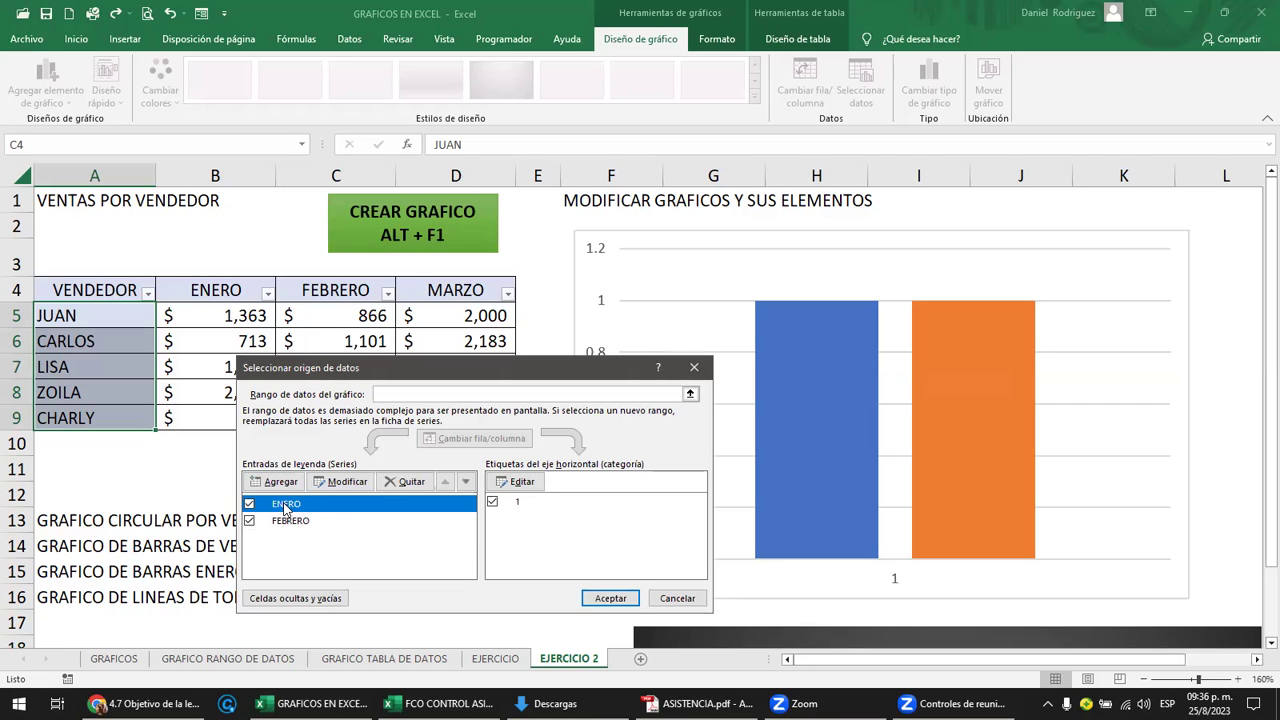
pyautogui.click(341, 481)
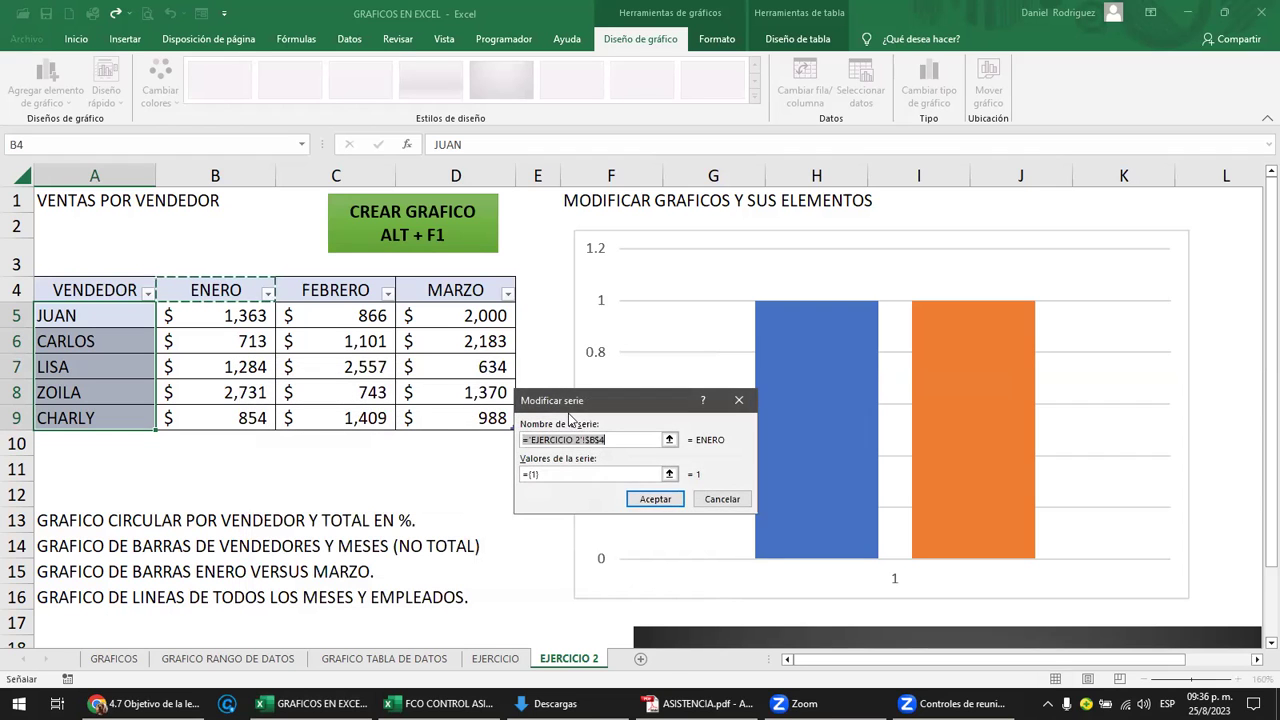
# Set the ENERO series values to cells B5:B9 and confirm.
pyautogui.moveTo(600, 400); pyautogui.dragTo(623, 294)
pyautogui.click(574, 368)
pyautogui.write('=')
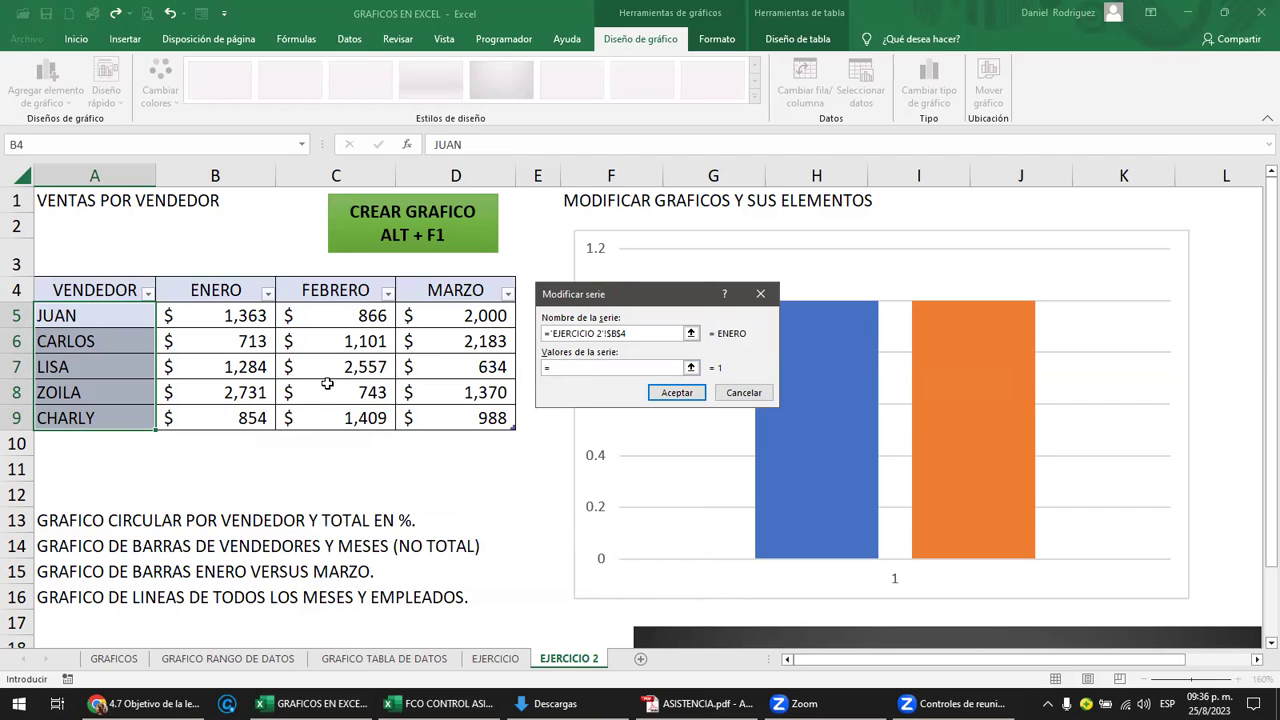
pyautogui.click(225, 313)
pyautogui.moveTo(225, 313); pyautogui.dragTo(234, 410)
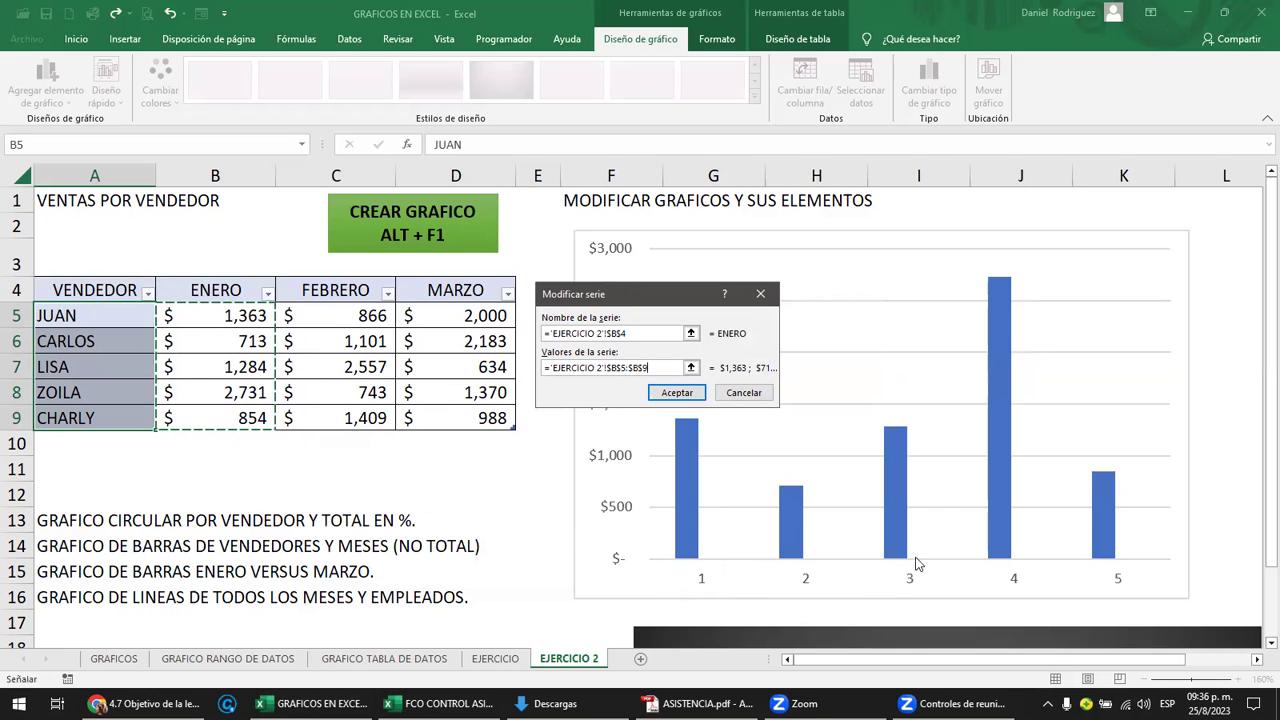
pyautogui.click(676, 392)
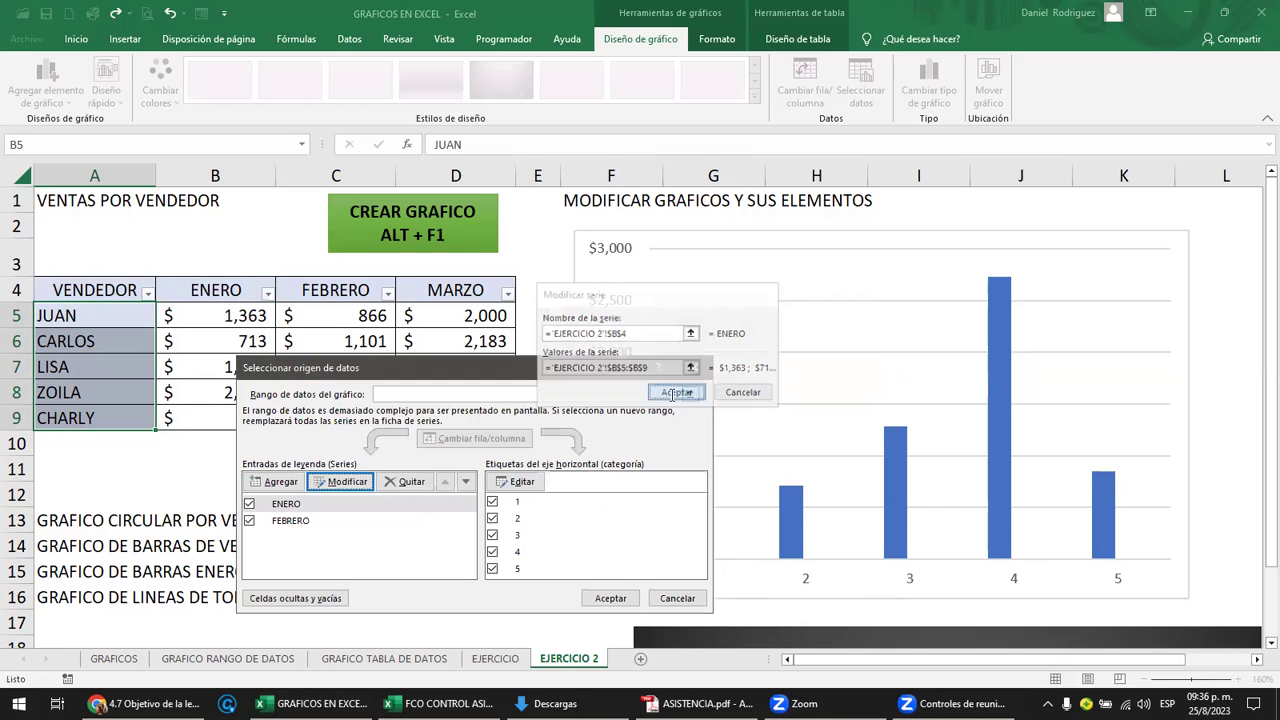
# Change the FEBRERO series values to C5:C9 so orange February bars appear beside ENERO.
pyautogui.click(292, 521)
pyautogui.click(345, 481)
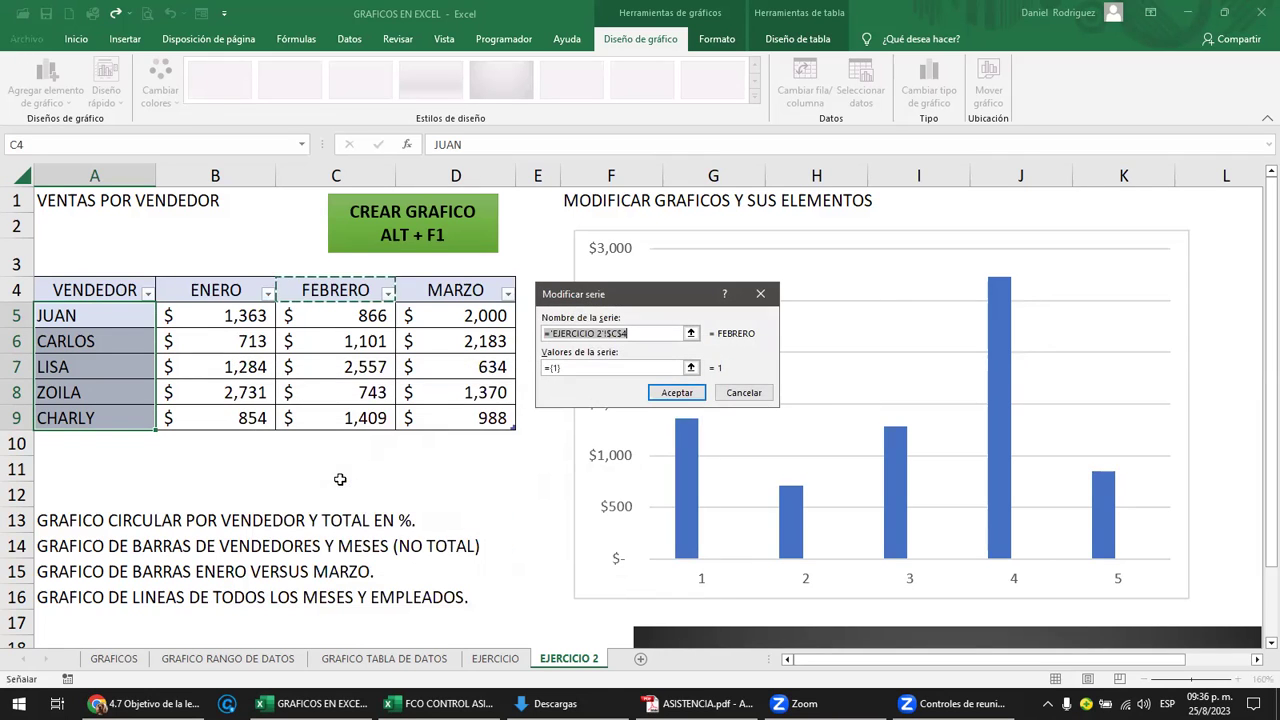
pyautogui.click(566, 368)
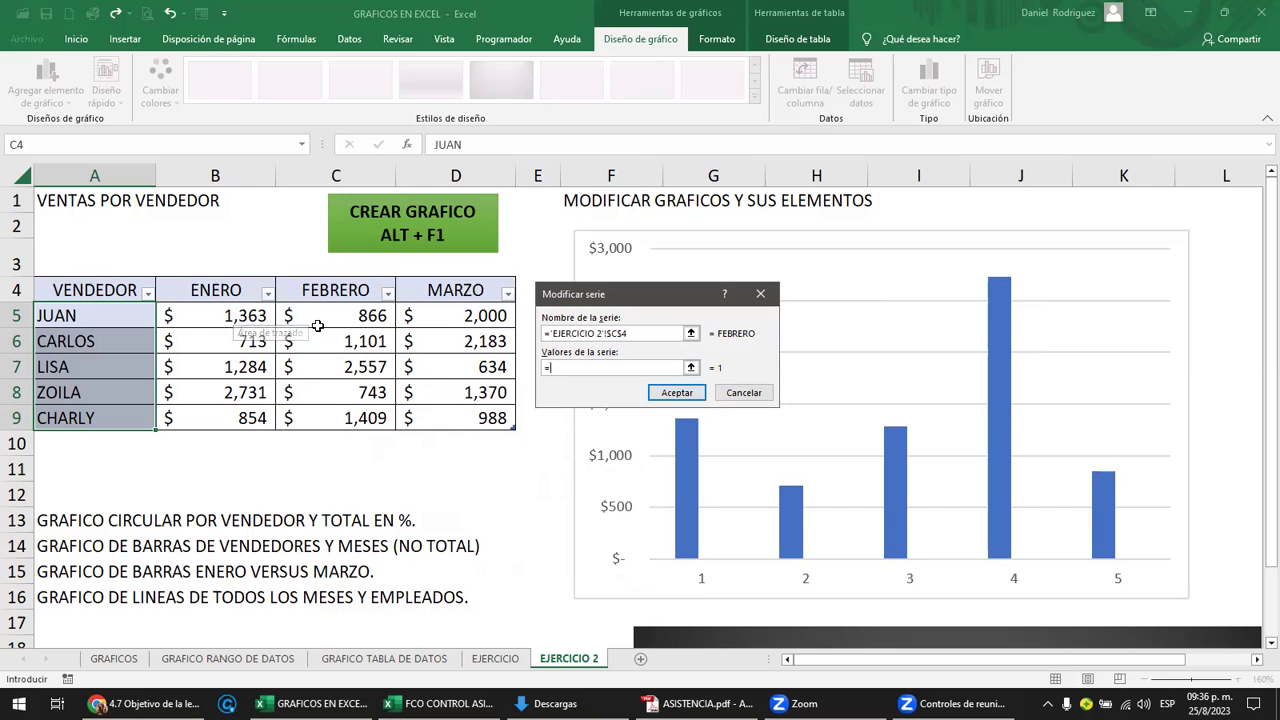
pyautogui.moveTo(230, 317); pyautogui.dragTo(223, 410)
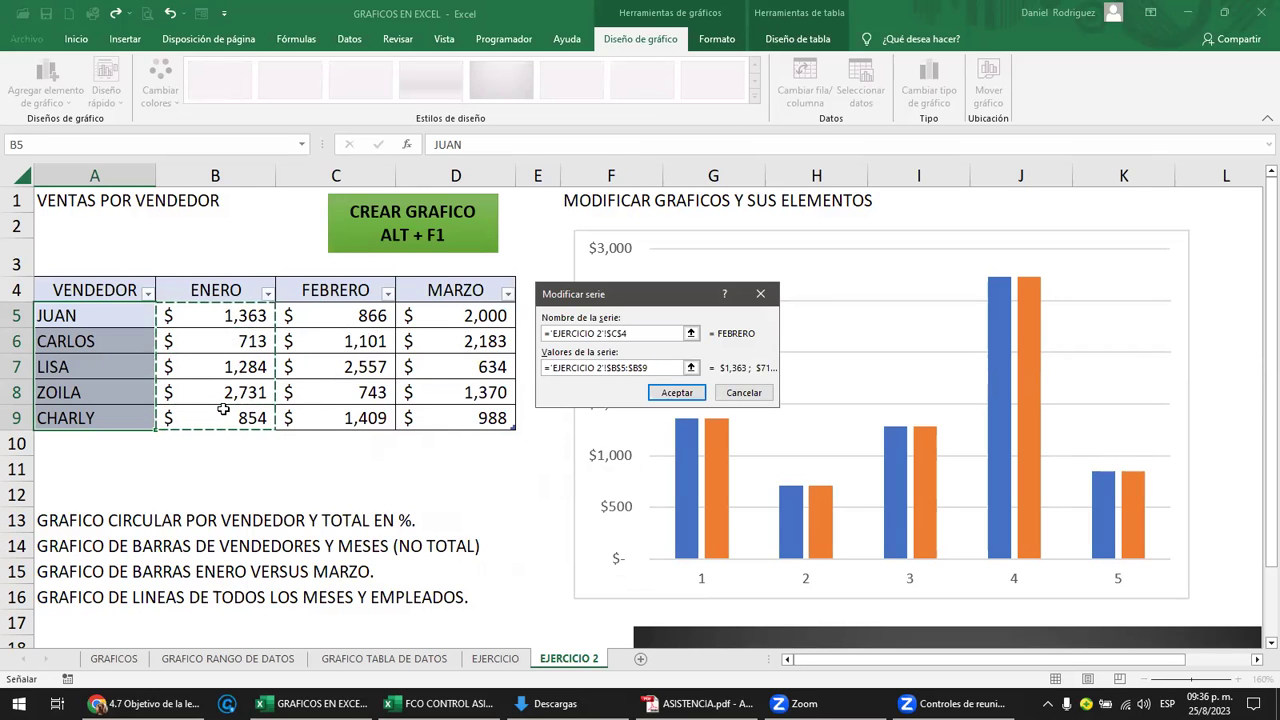
pyautogui.moveTo(334, 316); pyautogui.dragTo(350, 412)
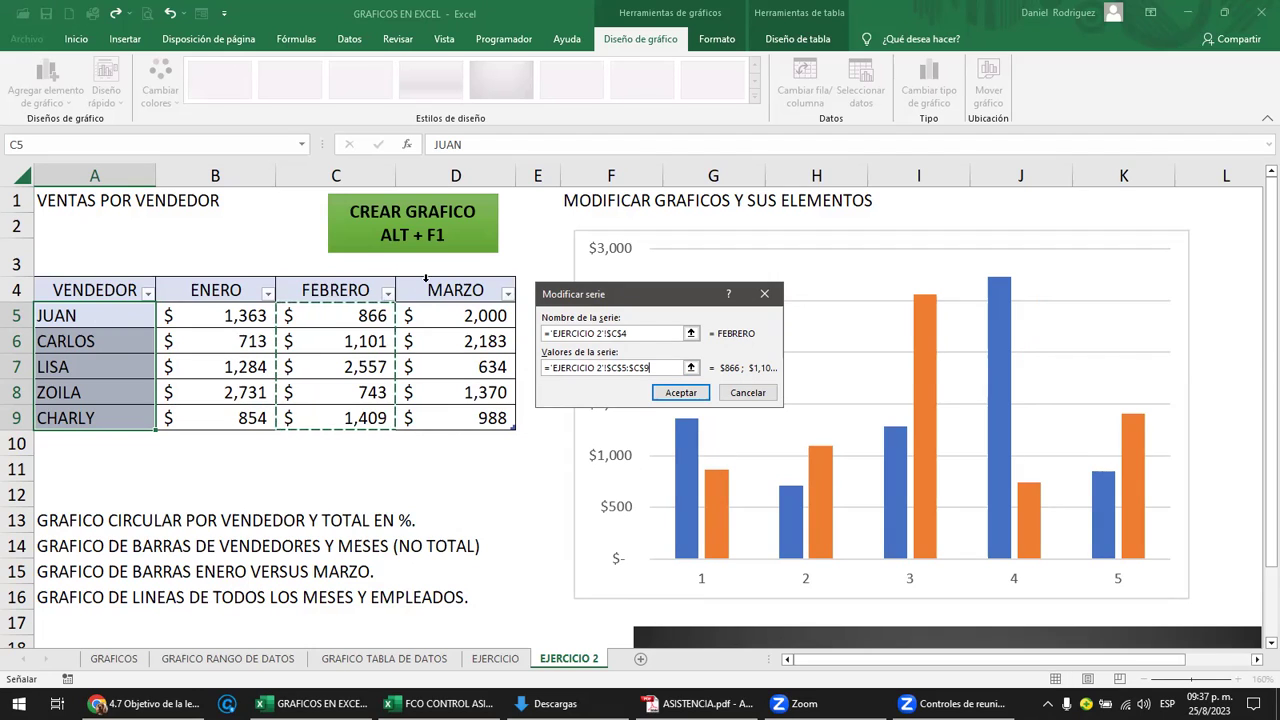
pyautogui.click(675, 393)
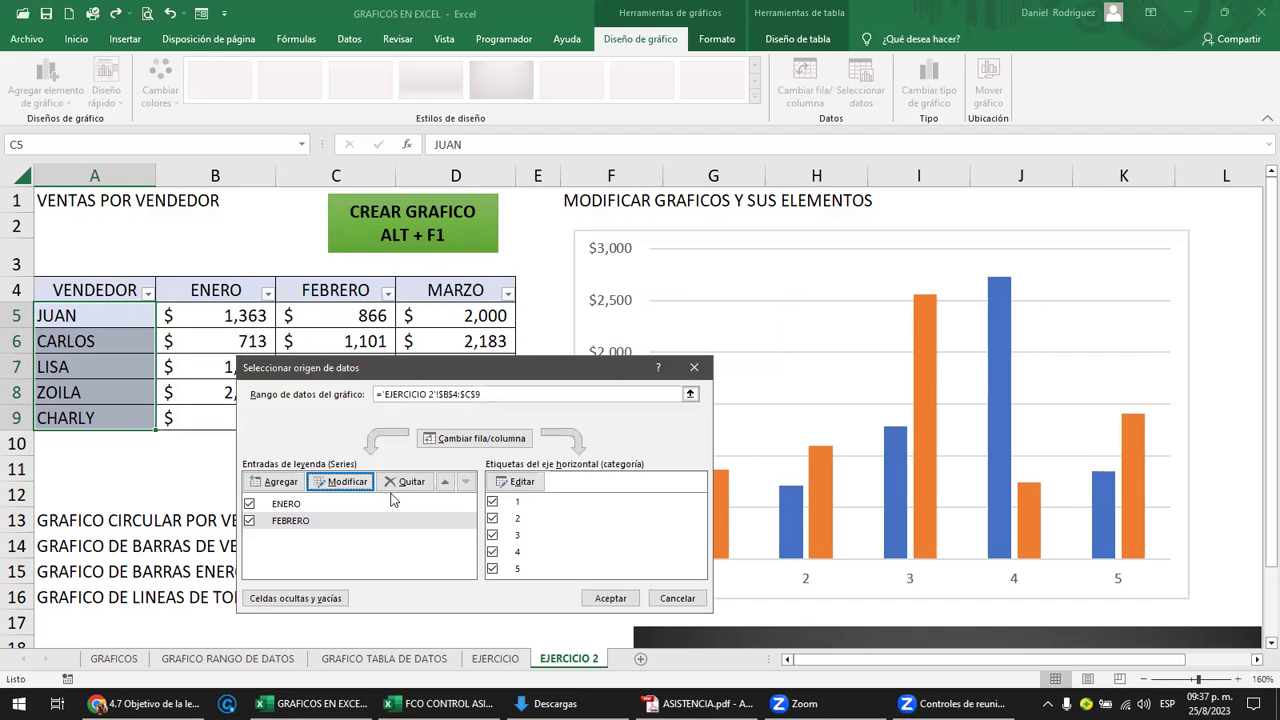
pyautogui.click(281, 481)
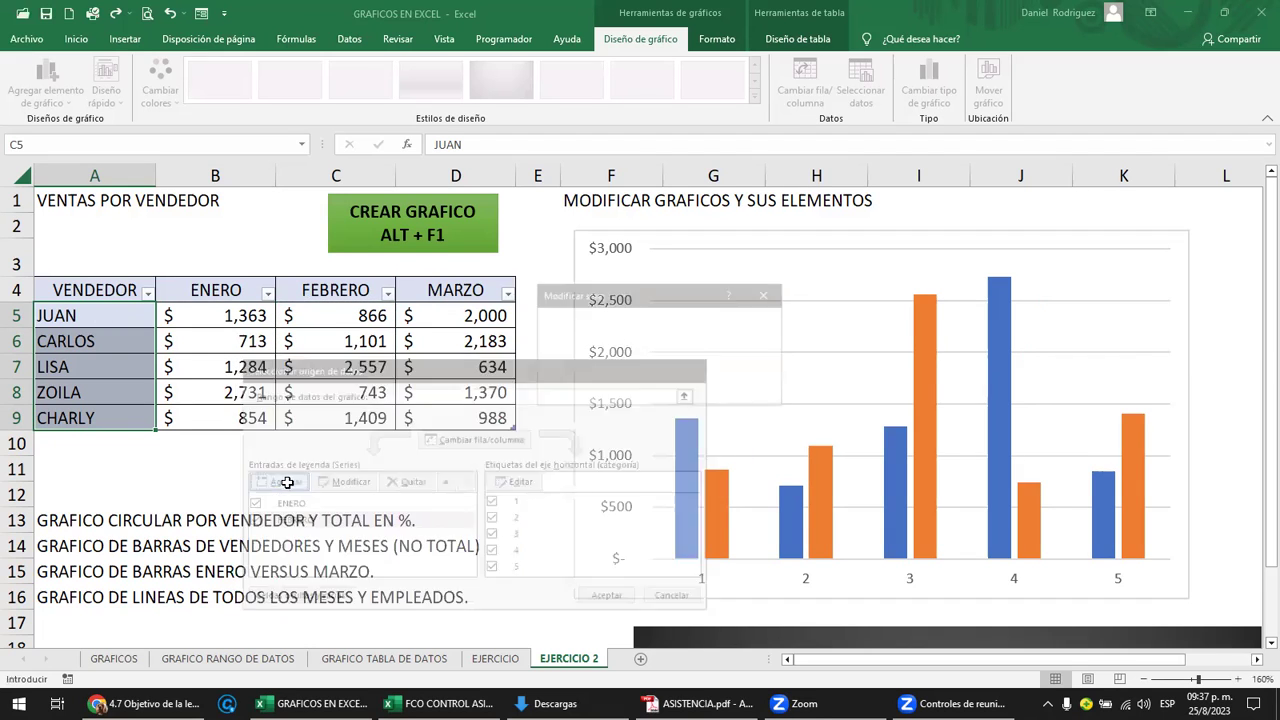
pyautogui.click(437, 295)
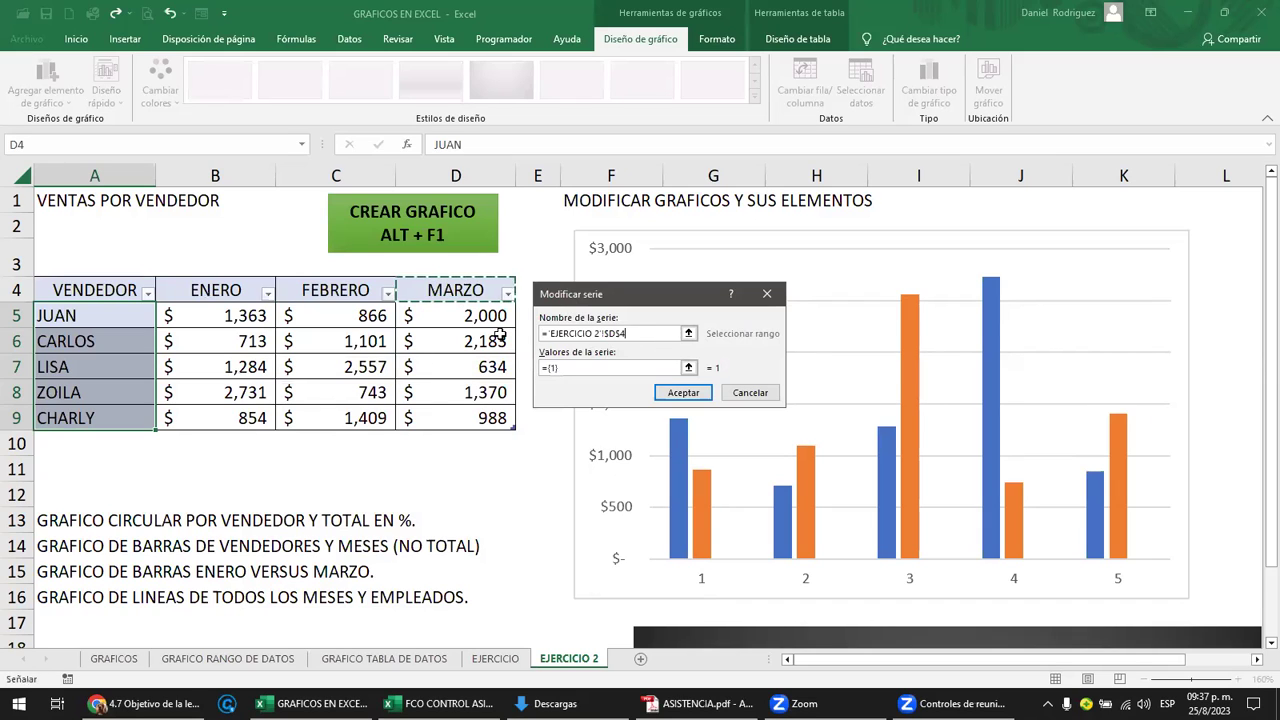
pyautogui.click(566, 368)
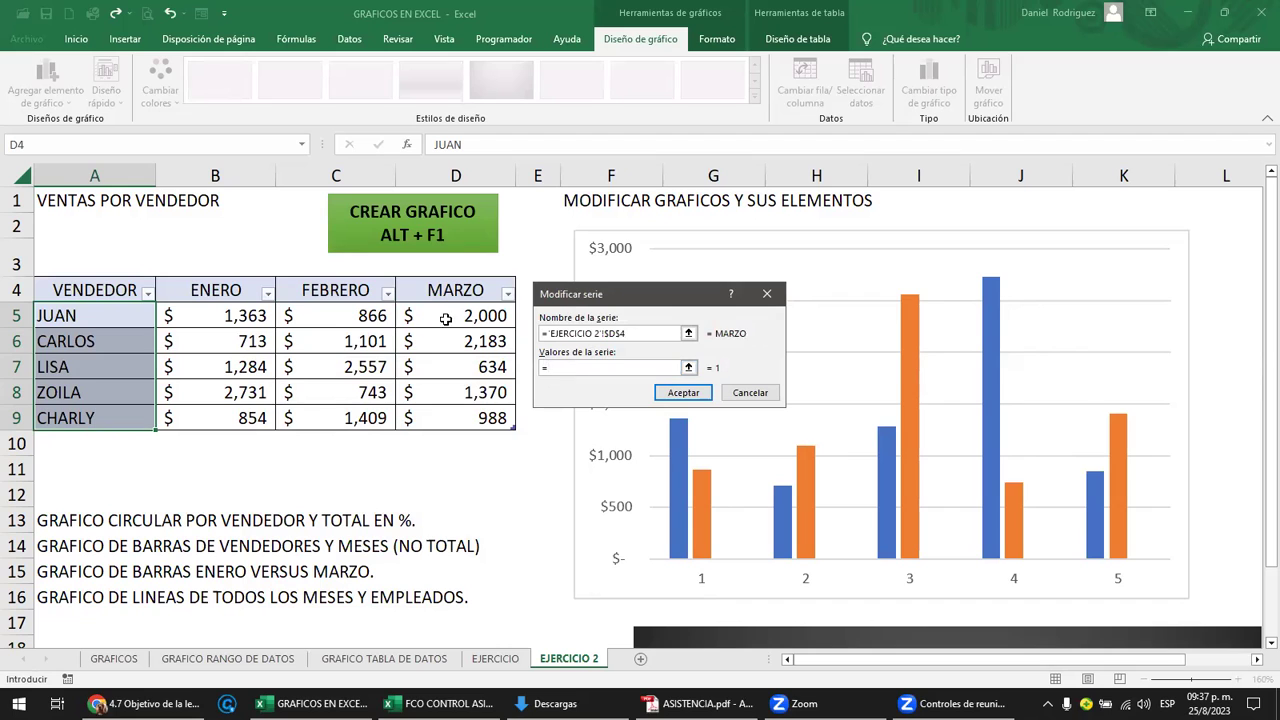
pyautogui.moveTo(446, 318); pyautogui.dragTo(451, 413)
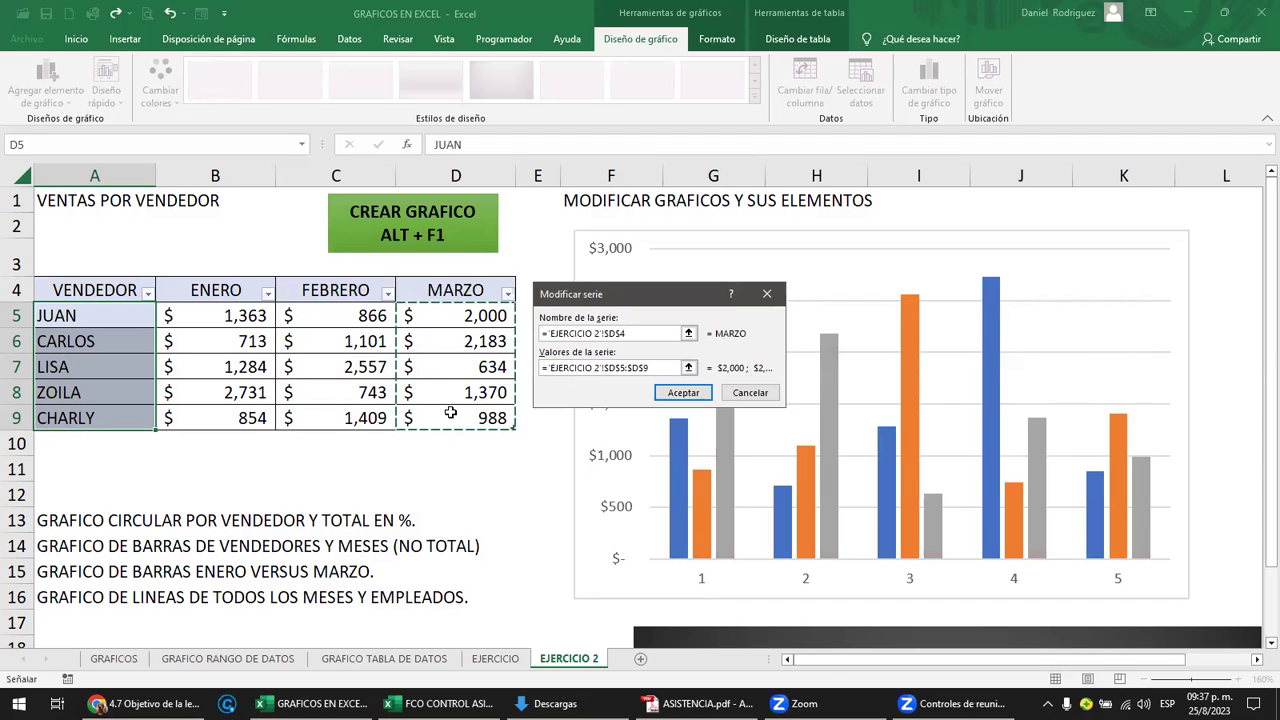
pyautogui.click(688, 398)
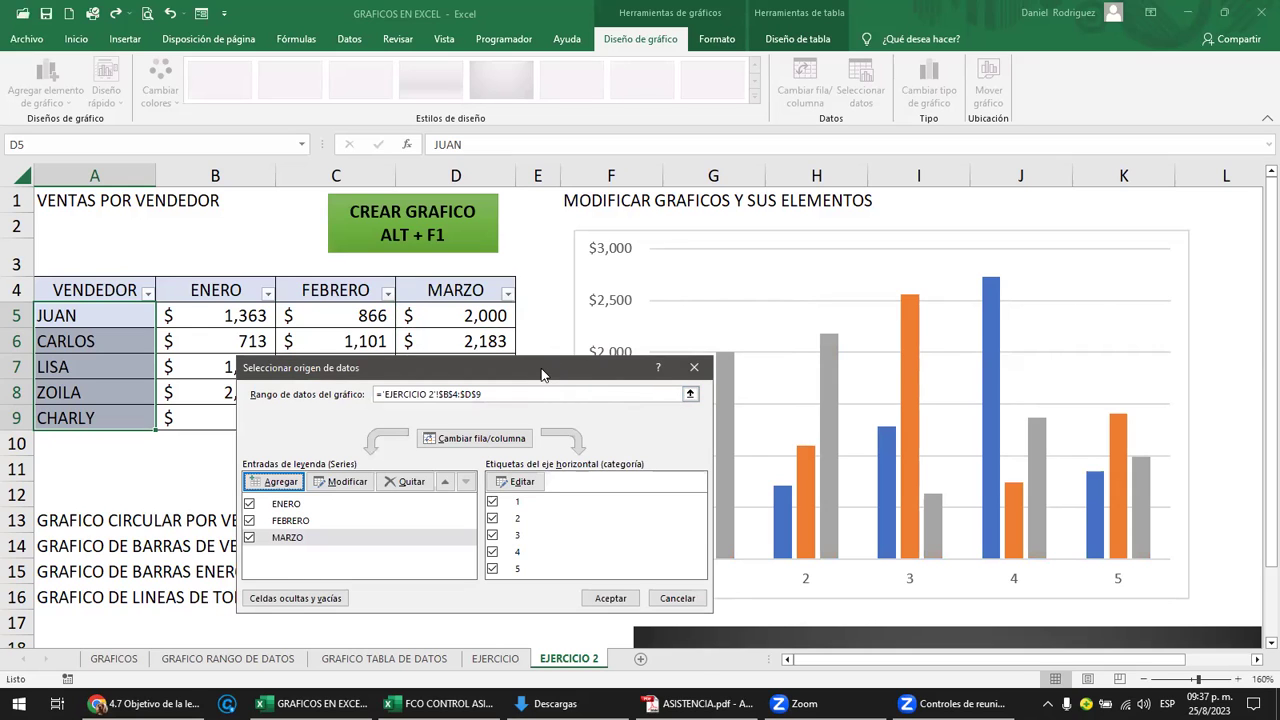
pyautogui.moveTo(541, 374); pyautogui.dragTo(453, 385)
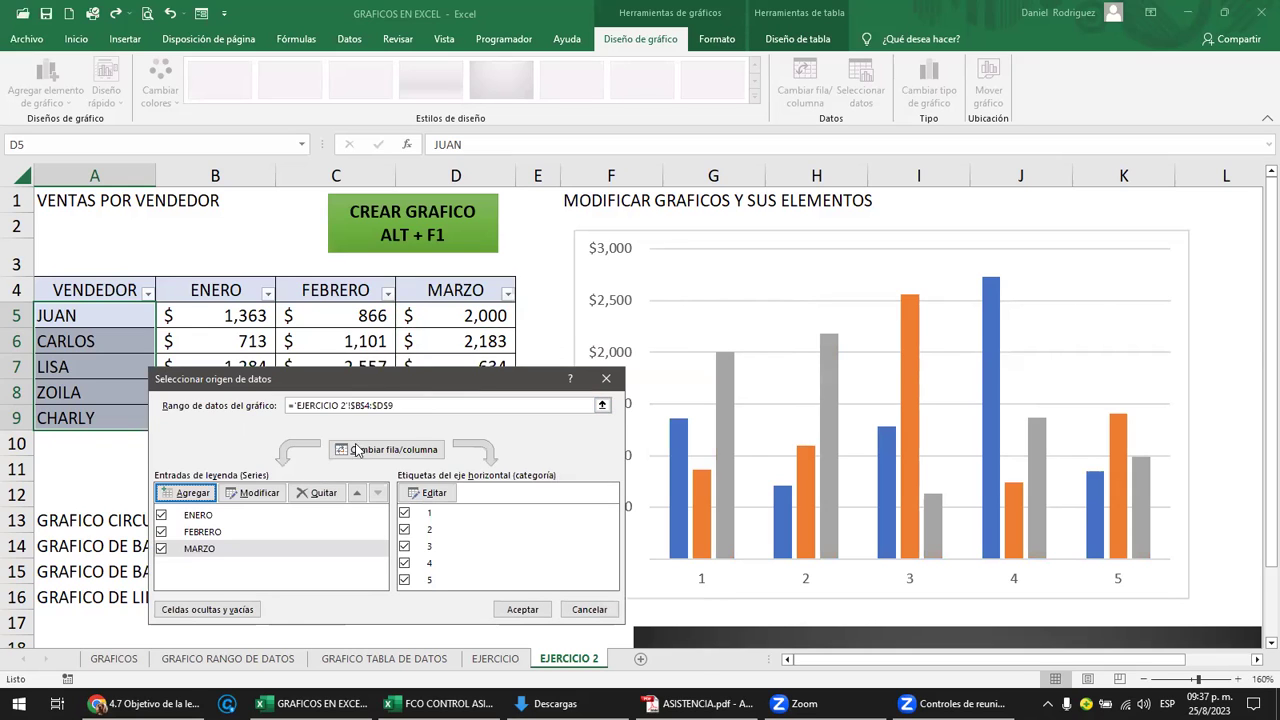
pyautogui.click(198, 516)
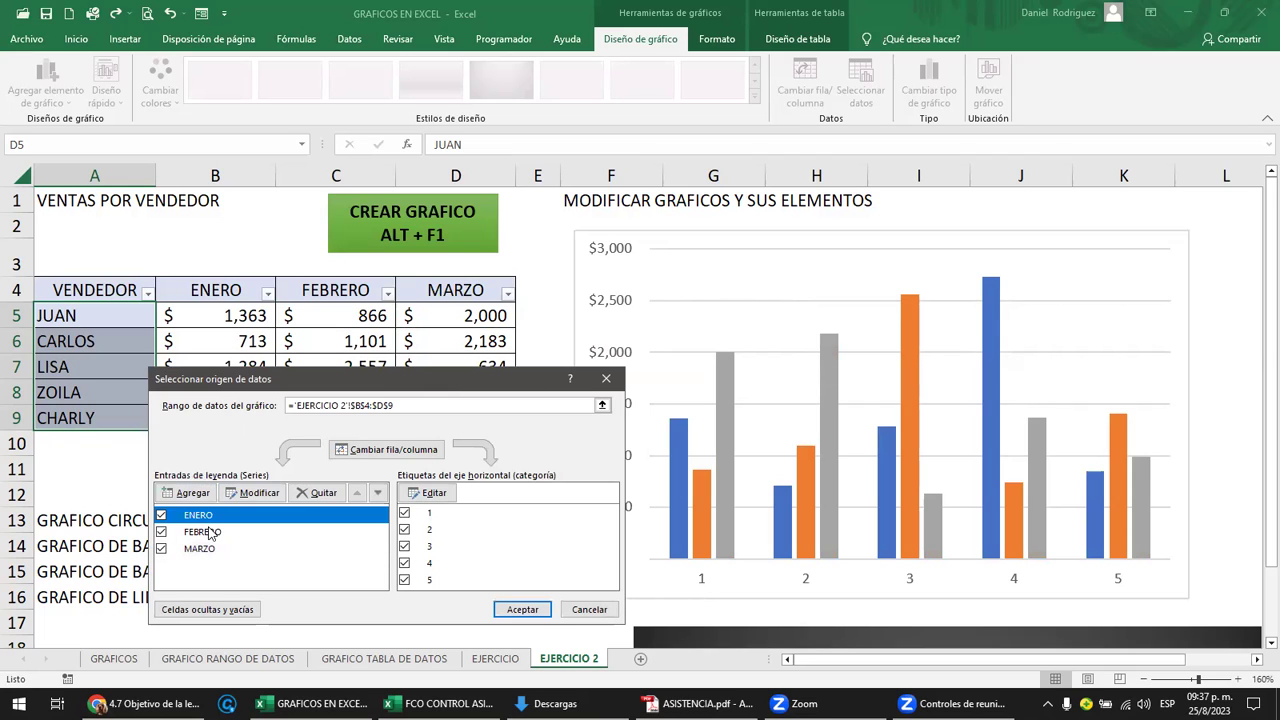
pyautogui.click(210, 533)
pyautogui.click(212, 548)
pyautogui.click(212, 518)
# Use the vendor names in A5:A9 as category axis labels and close Select Data Source.
pyautogui.click(435, 491)
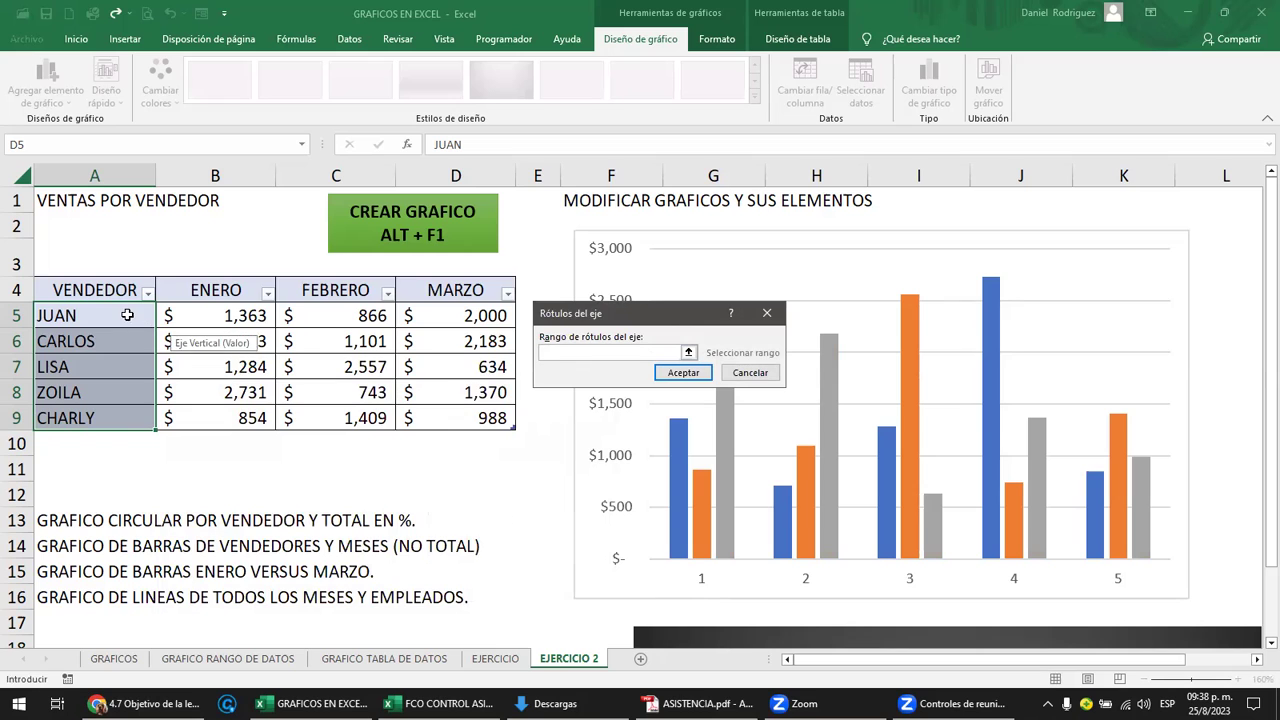
pyautogui.moveTo(118, 316); pyautogui.dragTo(127, 416)
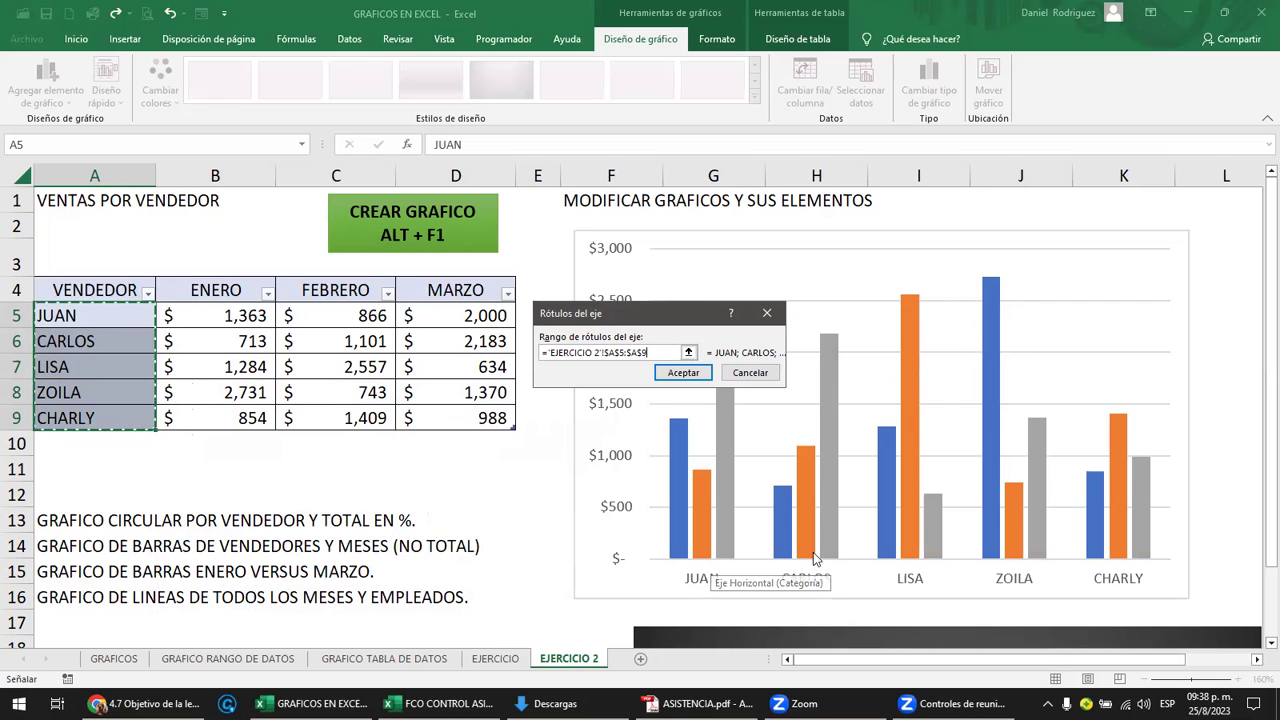
pyautogui.click(683, 376)
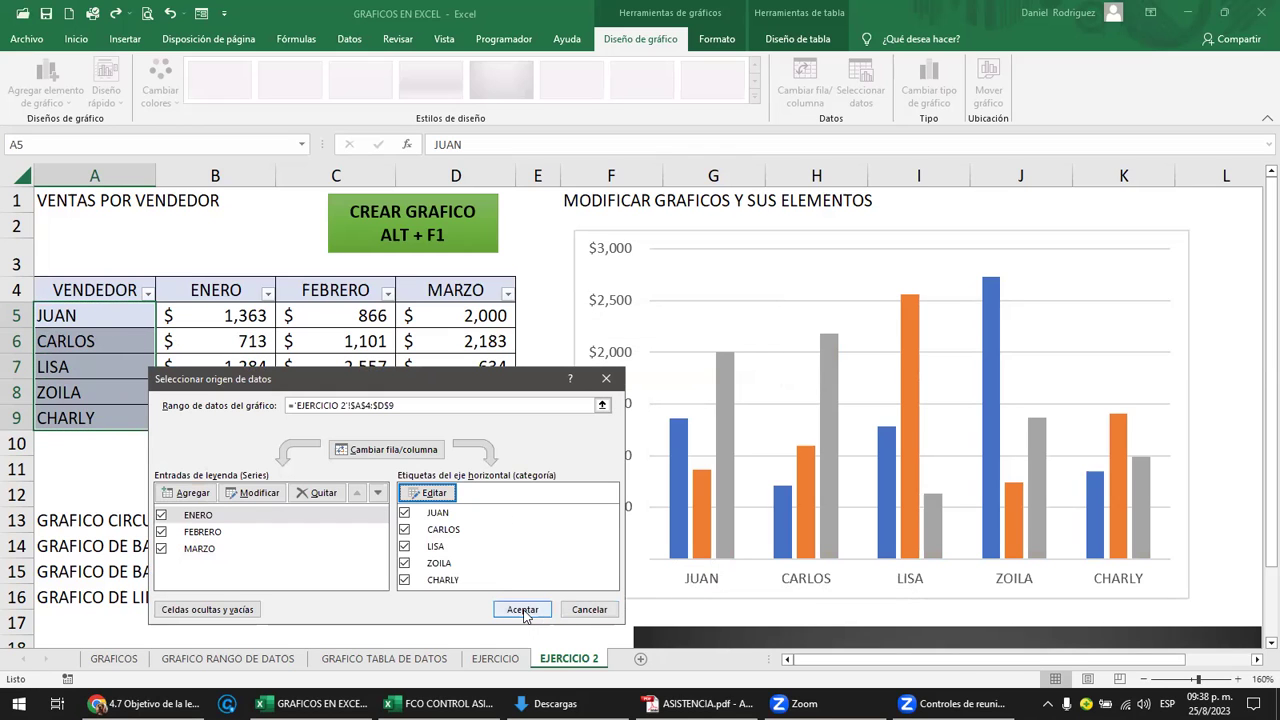
pyautogui.click(203, 518)
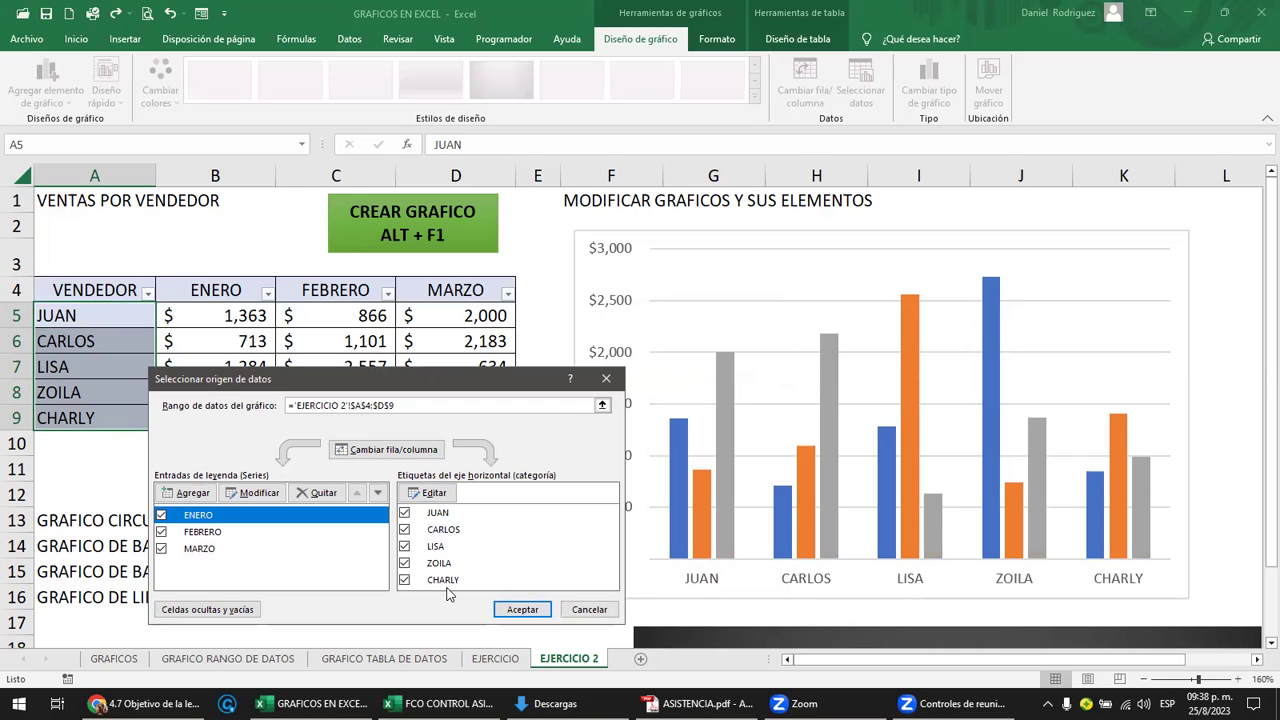
pyautogui.click(198, 533)
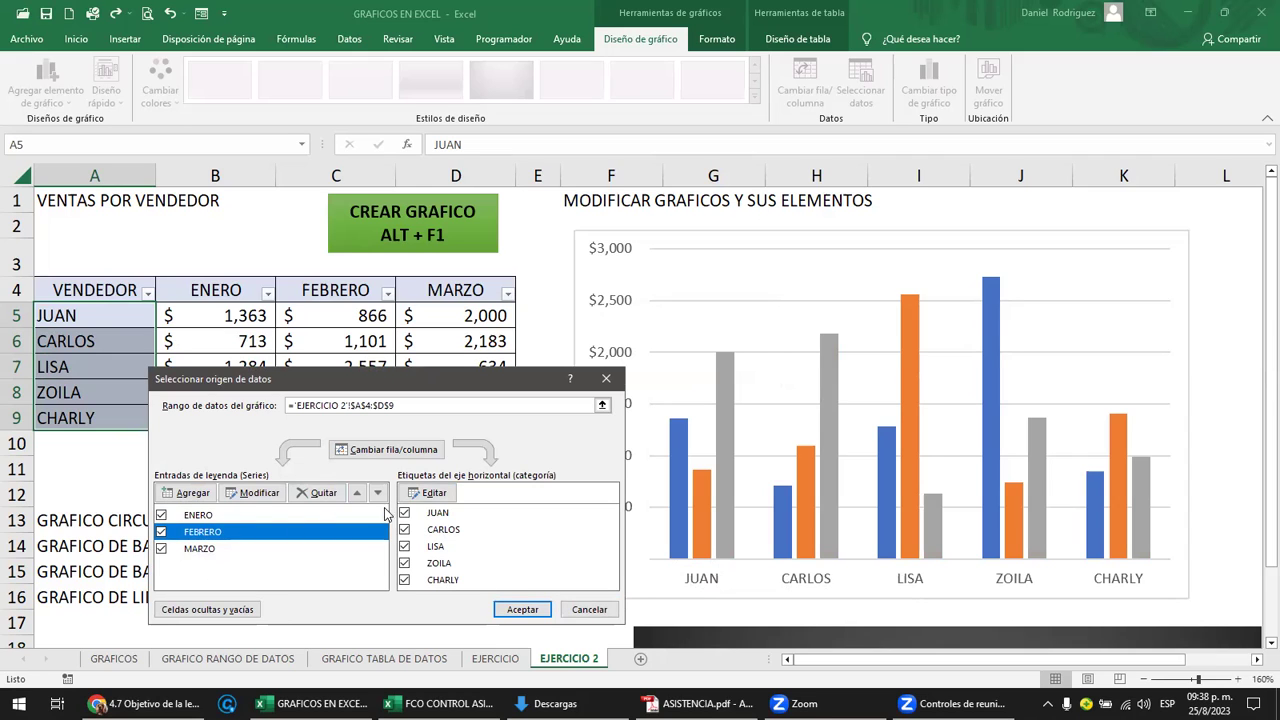
pyautogui.click(193, 553)
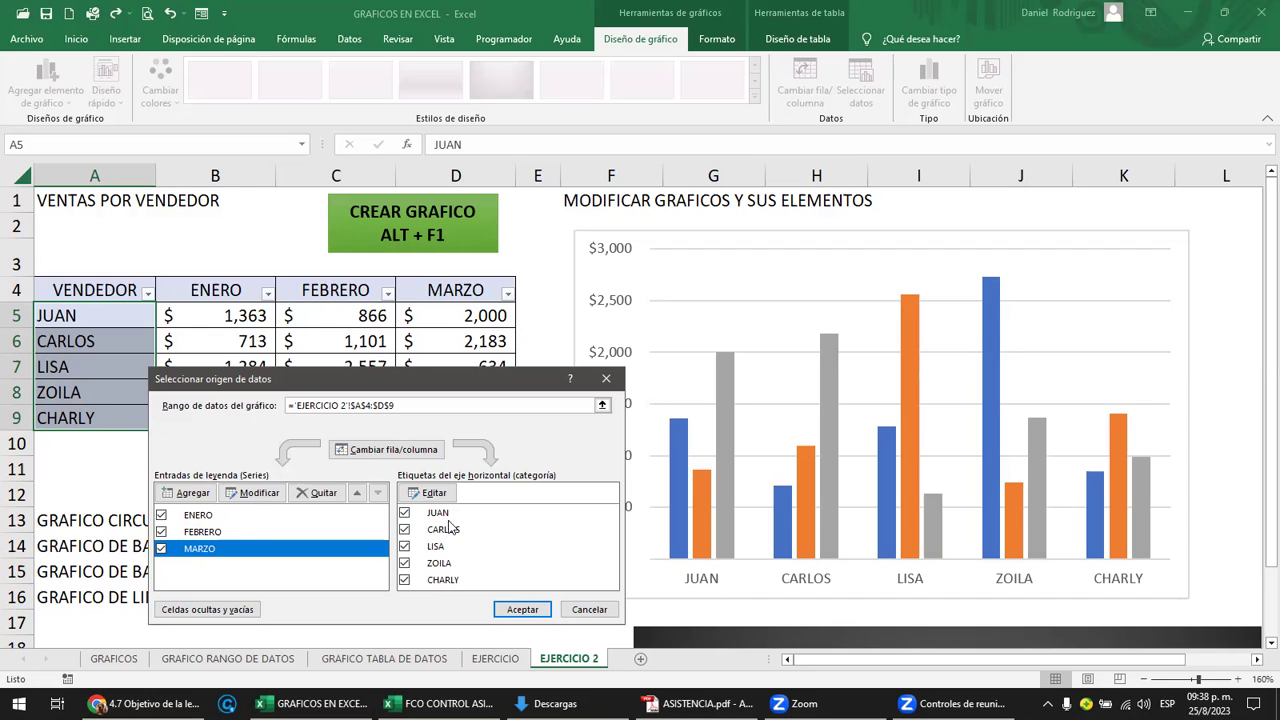
pyautogui.click(522, 609)
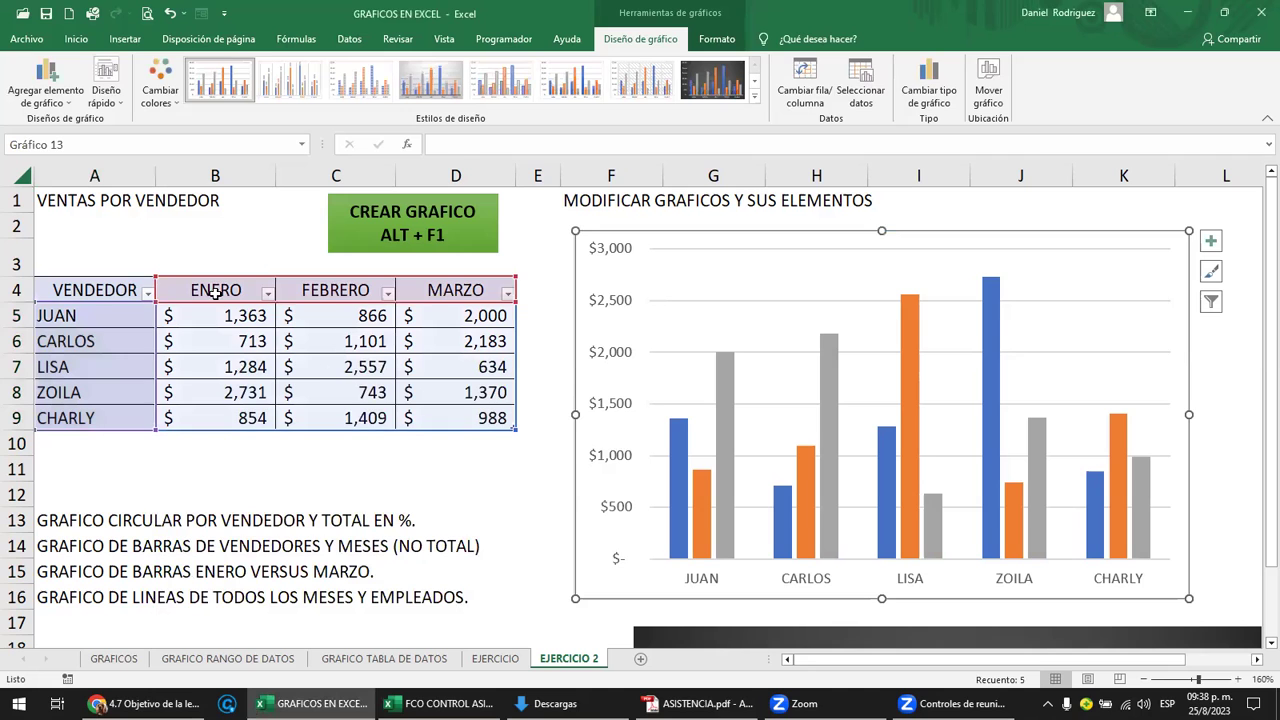
pyautogui.moveTo(214, 289); pyautogui.dragTo(455, 290)
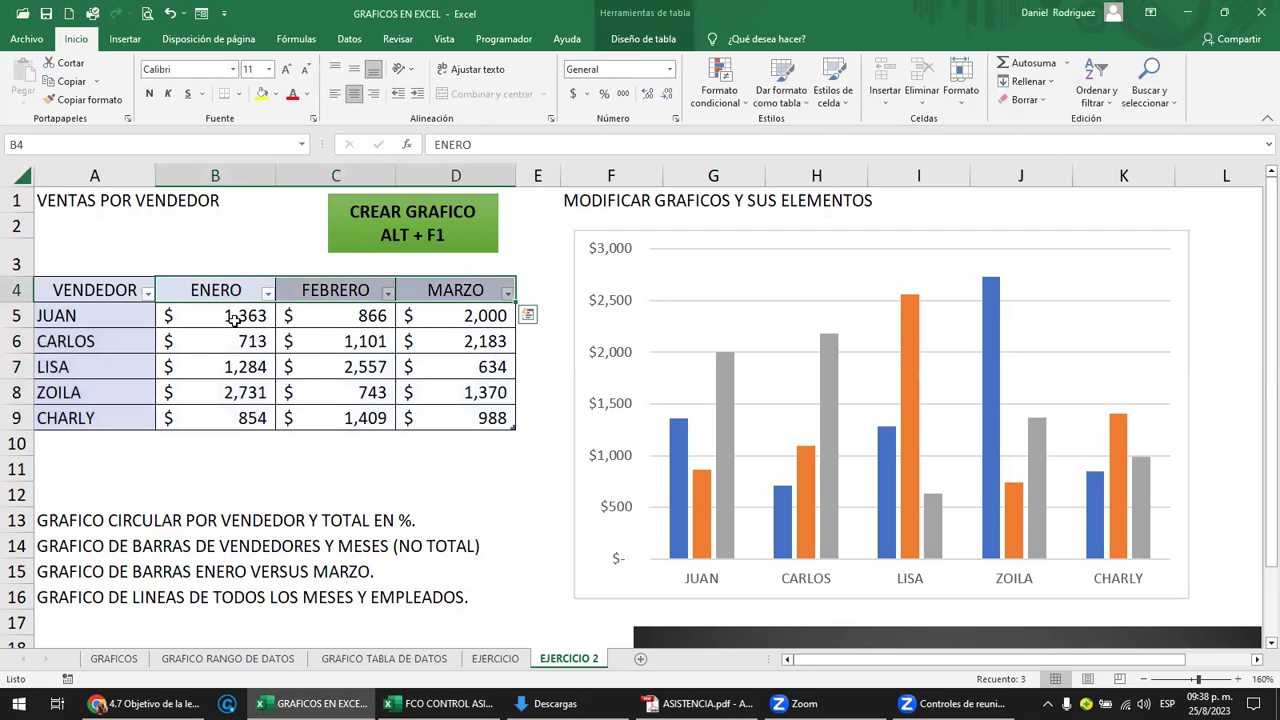
pyautogui.moveTo(222, 316); pyautogui.dragTo(228, 416)
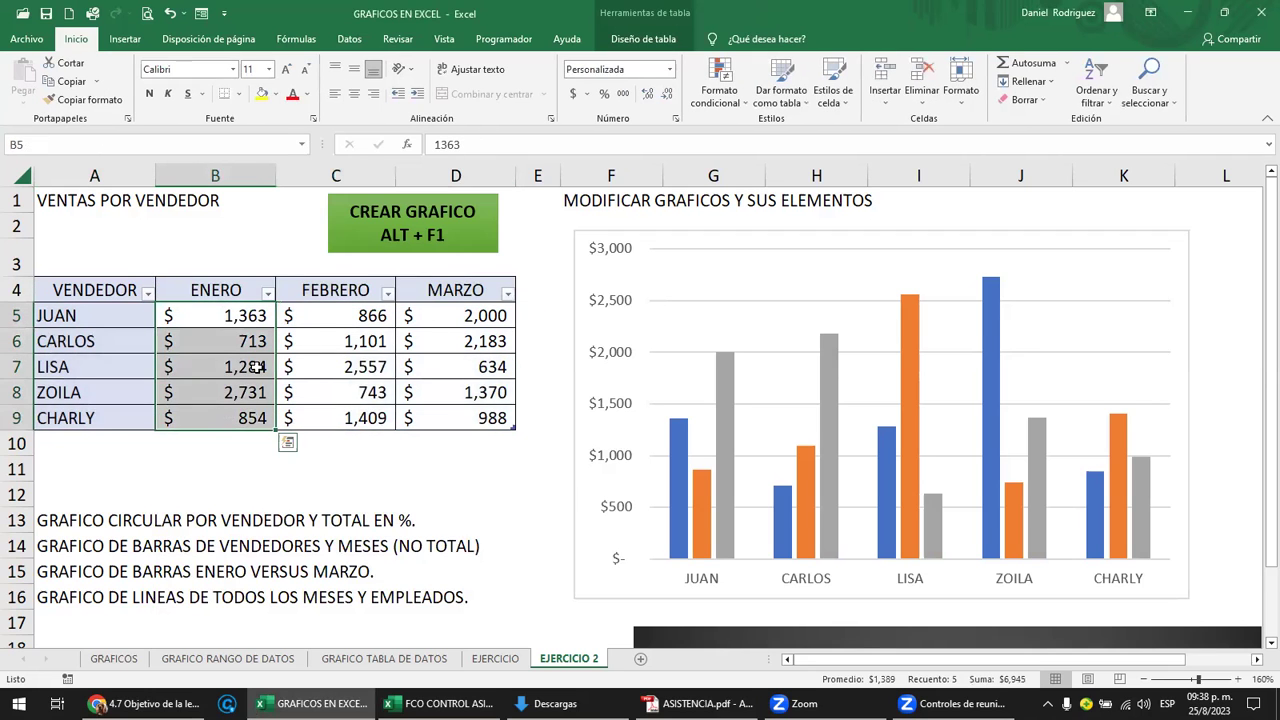
pyautogui.moveTo(243, 316); pyautogui.dragTo(240, 418)
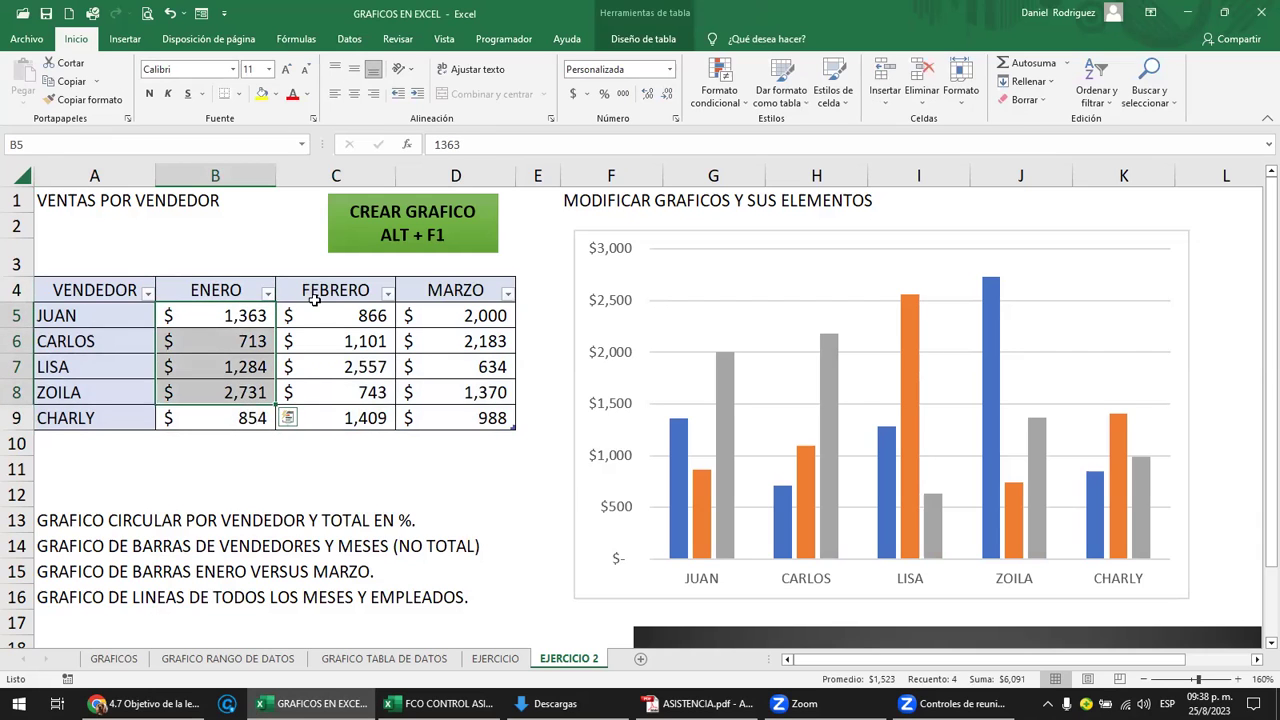
pyautogui.moveTo(320, 315); pyautogui.dragTo(340, 418)
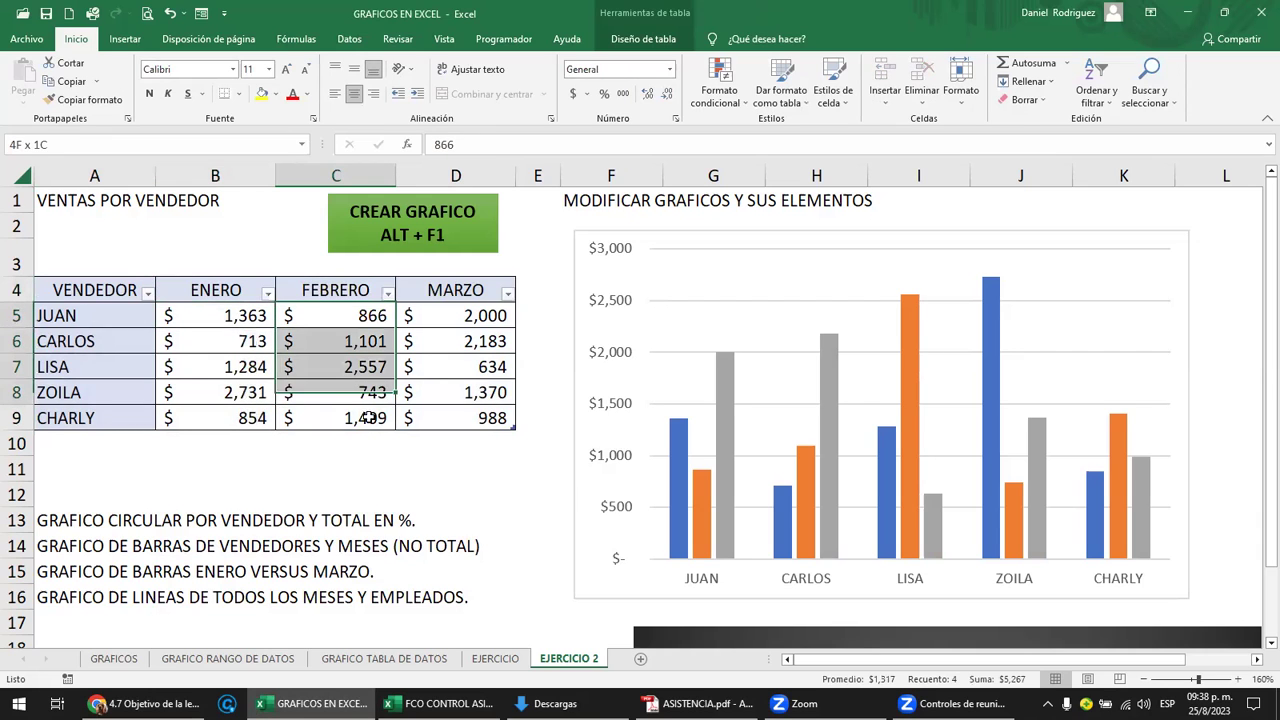
pyautogui.click(215, 322)
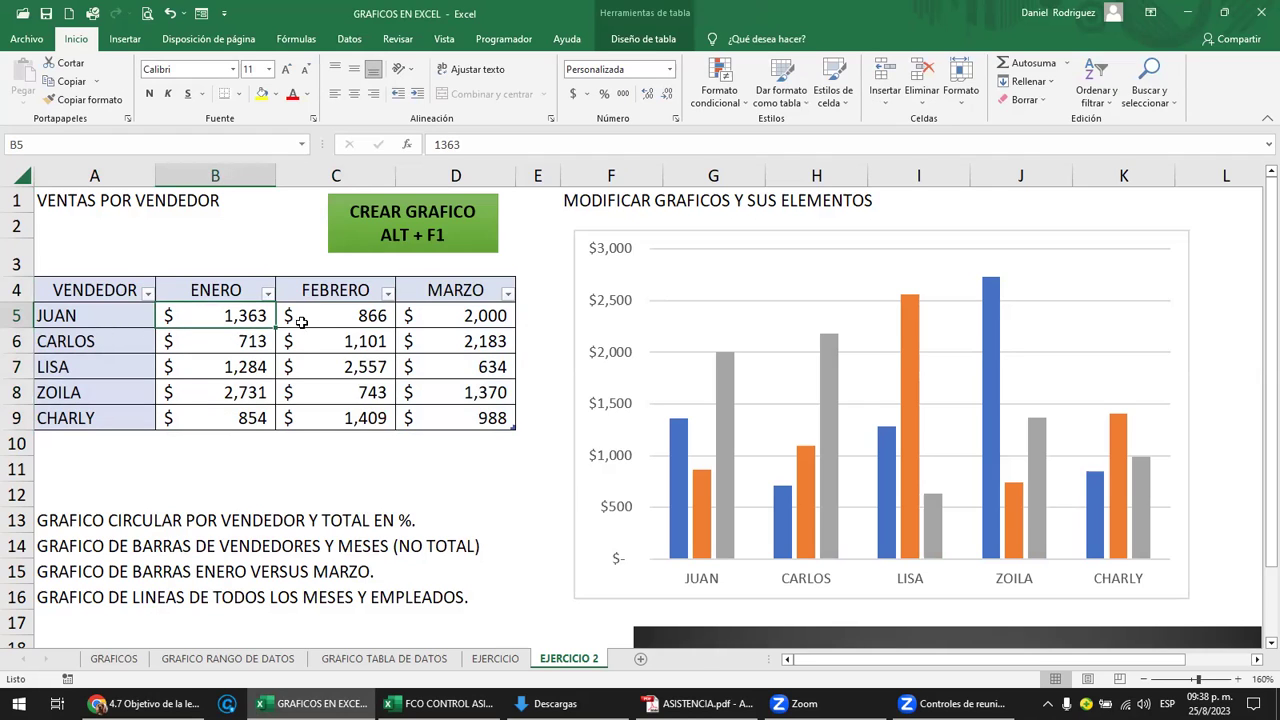
pyautogui.moveTo(116, 315); pyautogui.dragTo(117, 417)
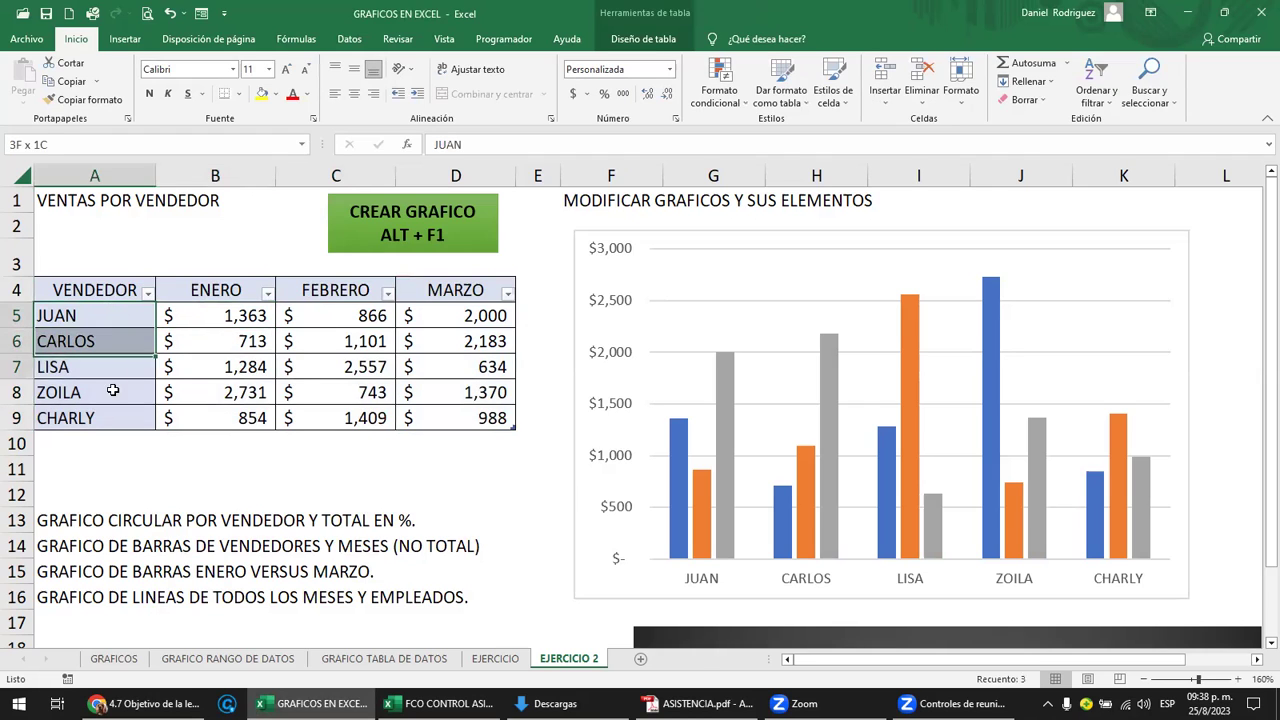
pyautogui.click(758, 258)
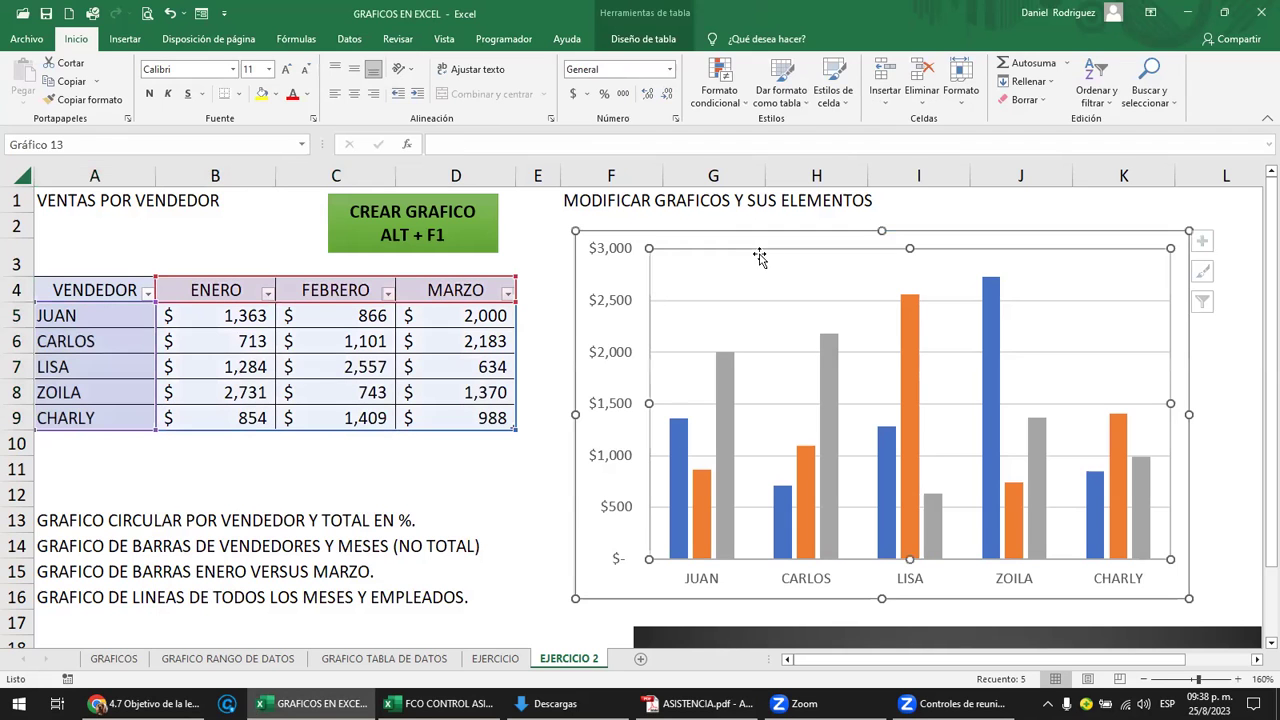
pyautogui.click(640, 38)
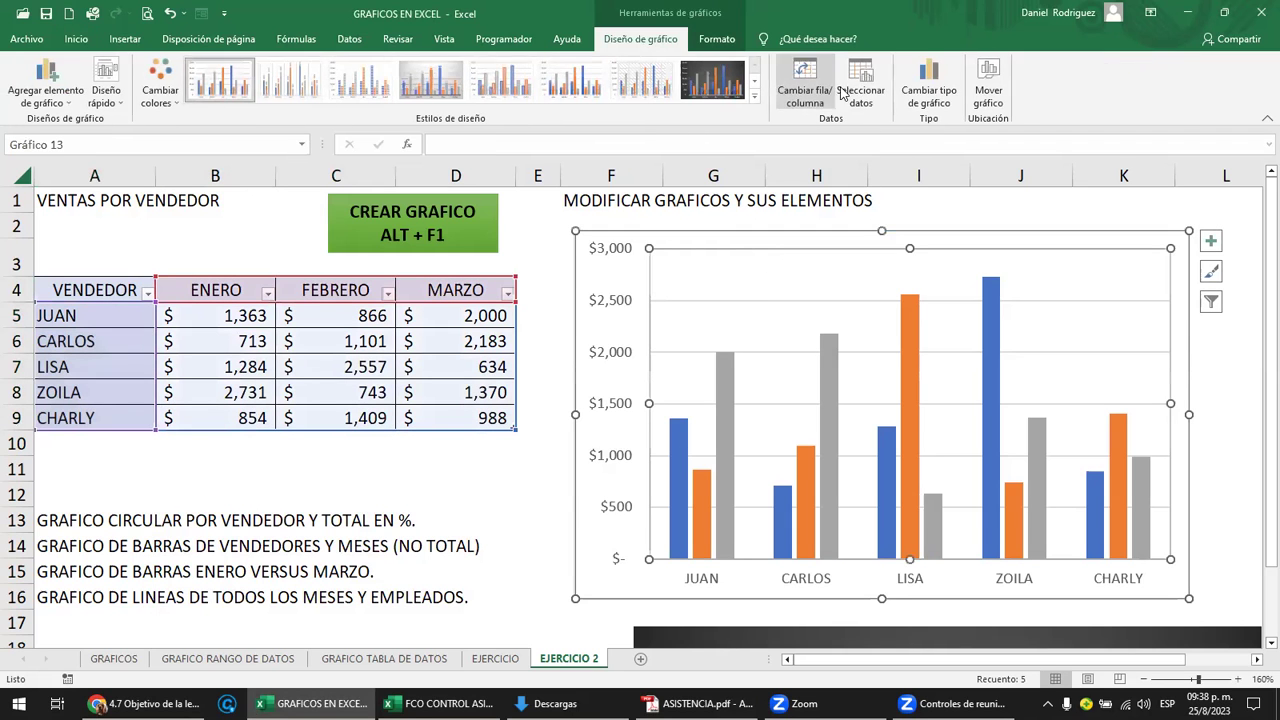
pyautogui.click(845, 87)
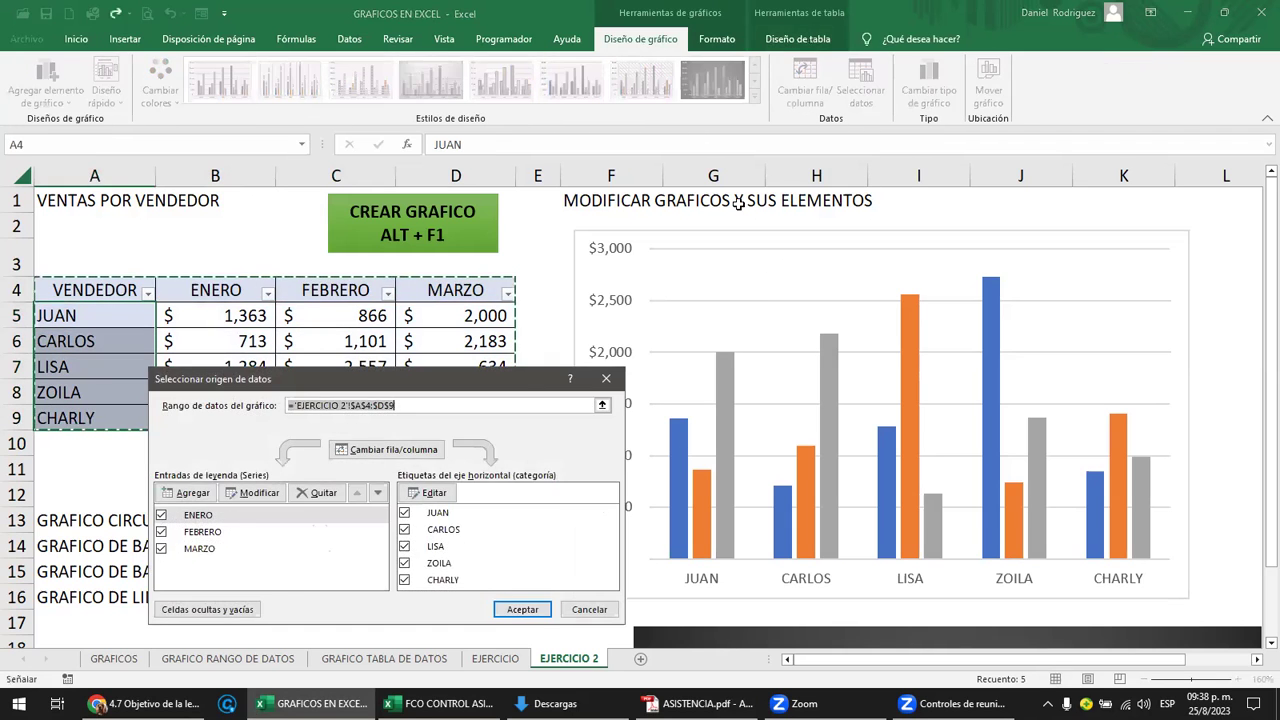
pyautogui.click(196, 520)
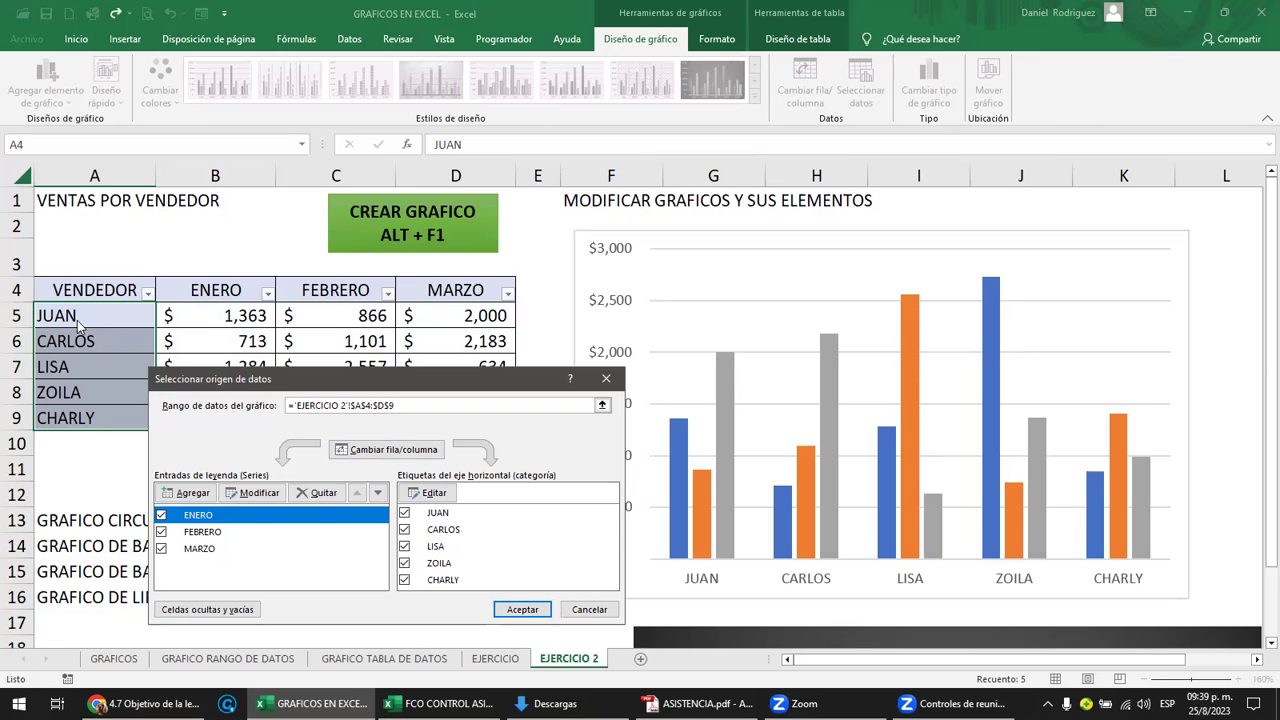
pyautogui.click(522, 609)
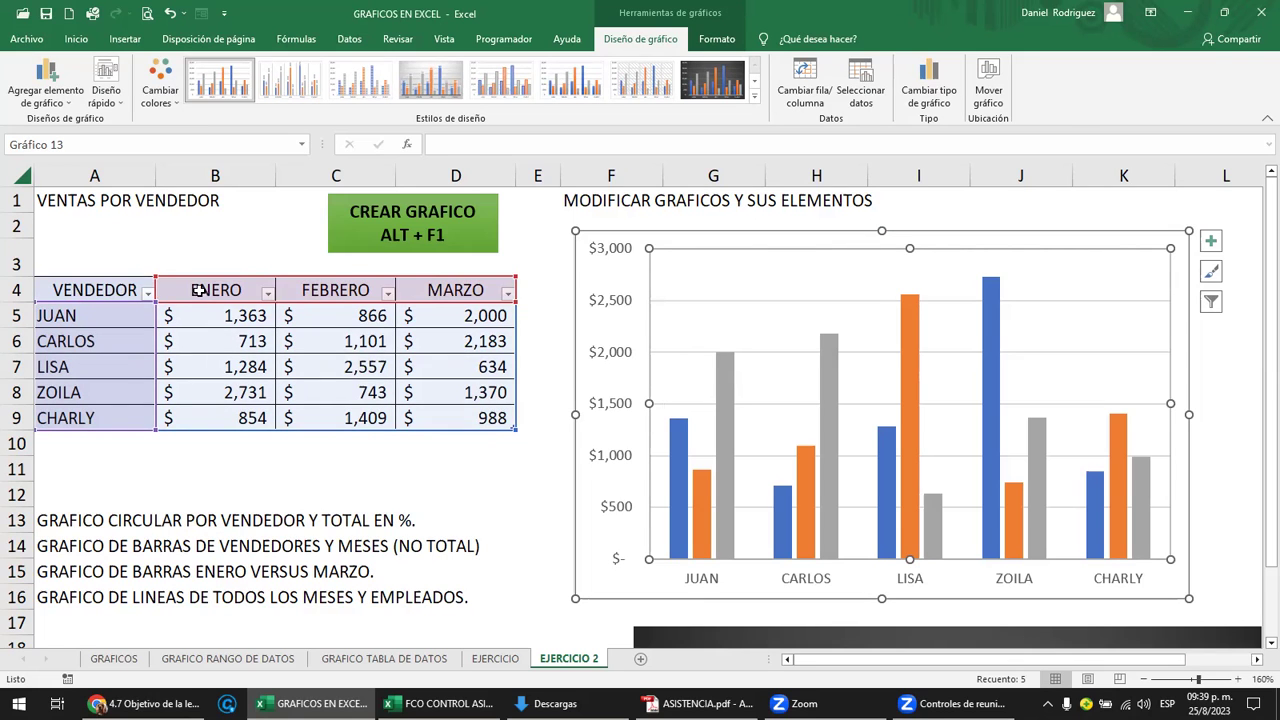
pyautogui.moveTo(198, 290); pyautogui.dragTo(461, 288)
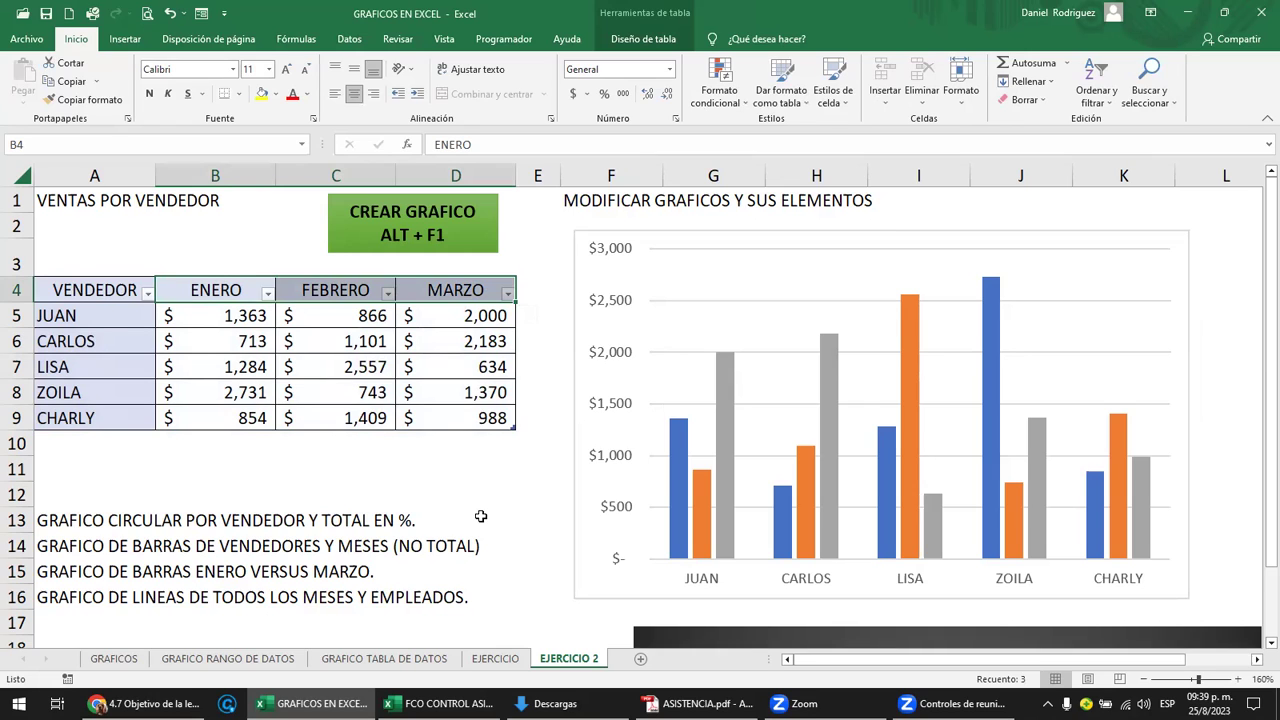
pyautogui.click(226, 259)
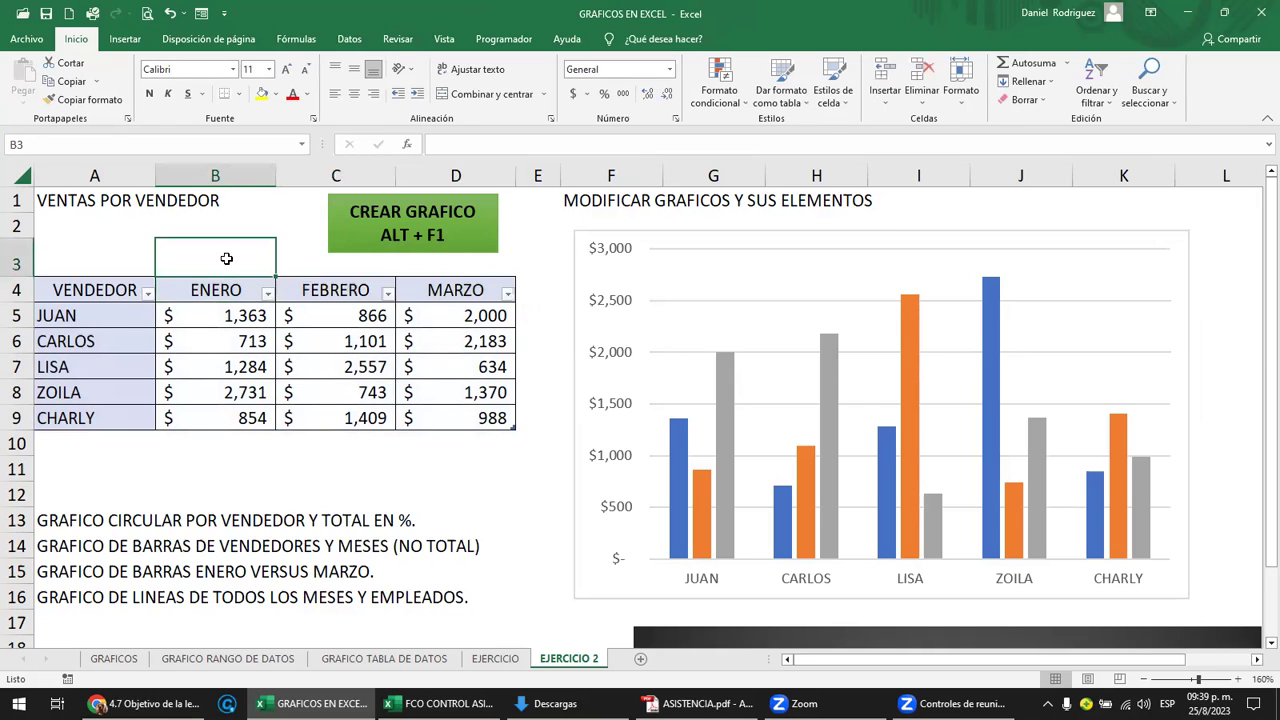
pyautogui.moveTo(207, 290); pyautogui.dragTo(455, 290)
pyautogui.click(214, 264)
pyautogui.press('Down')
pyautogui.write('S')
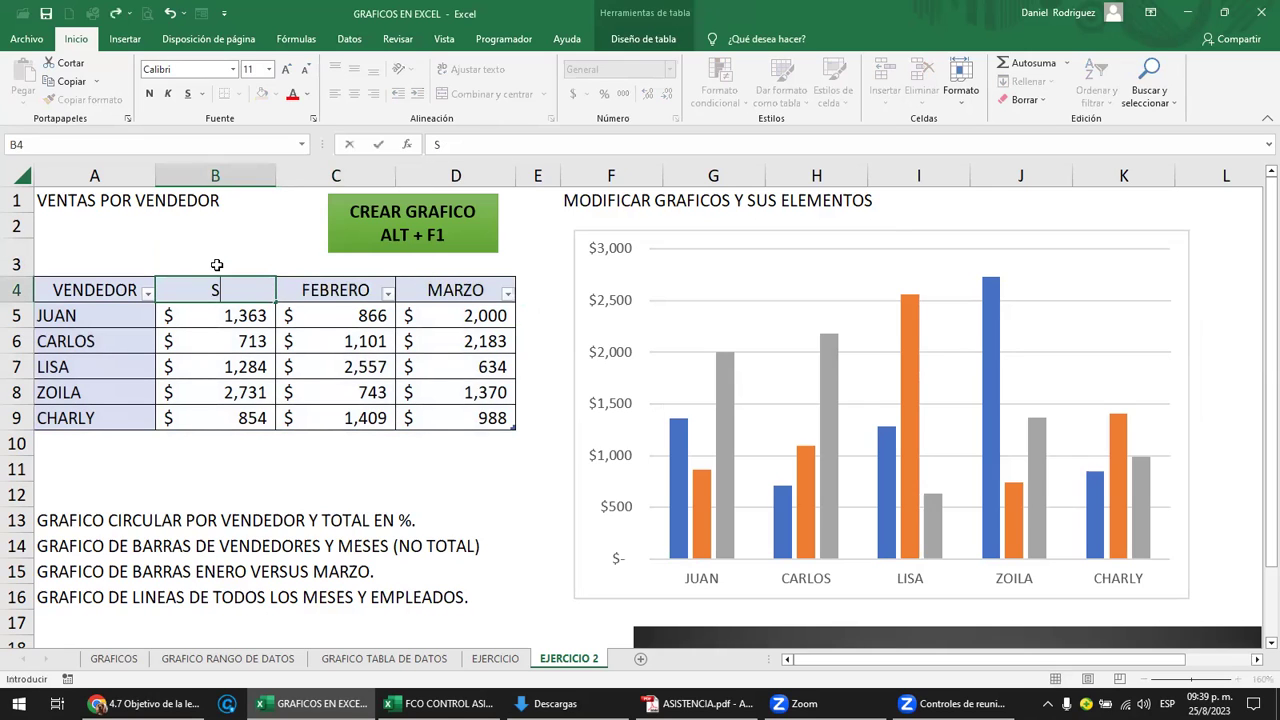
pyautogui.write('UC')
pyautogui.write('1')
pyautogui.hotkey('ctrl', 'Return')
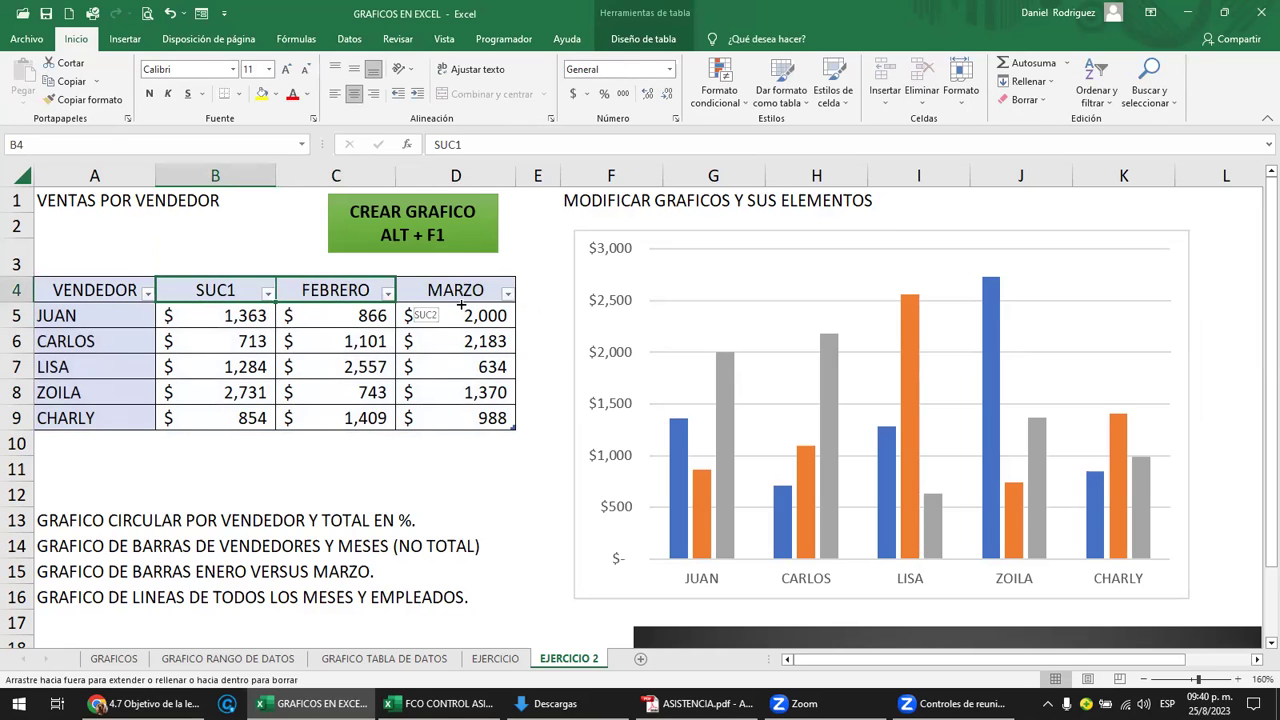
pyautogui.moveTo(277, 302); pyautogui.dragTo(460, 305)
pyautogui.click(533, 363)
pyautogui.moveTo(806, 500)
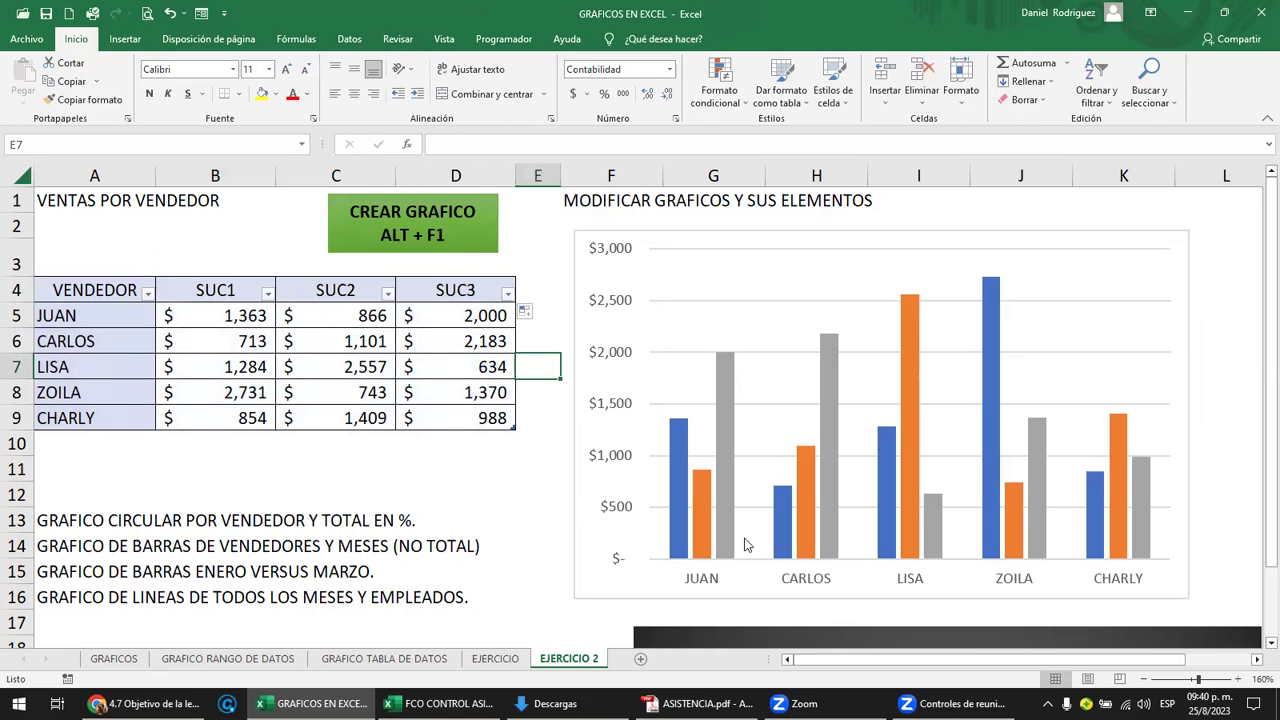
pyautogui.click(70, 318)
pyautogui.moveTo(72, 316); pyautogui.dragTo(75, 418)
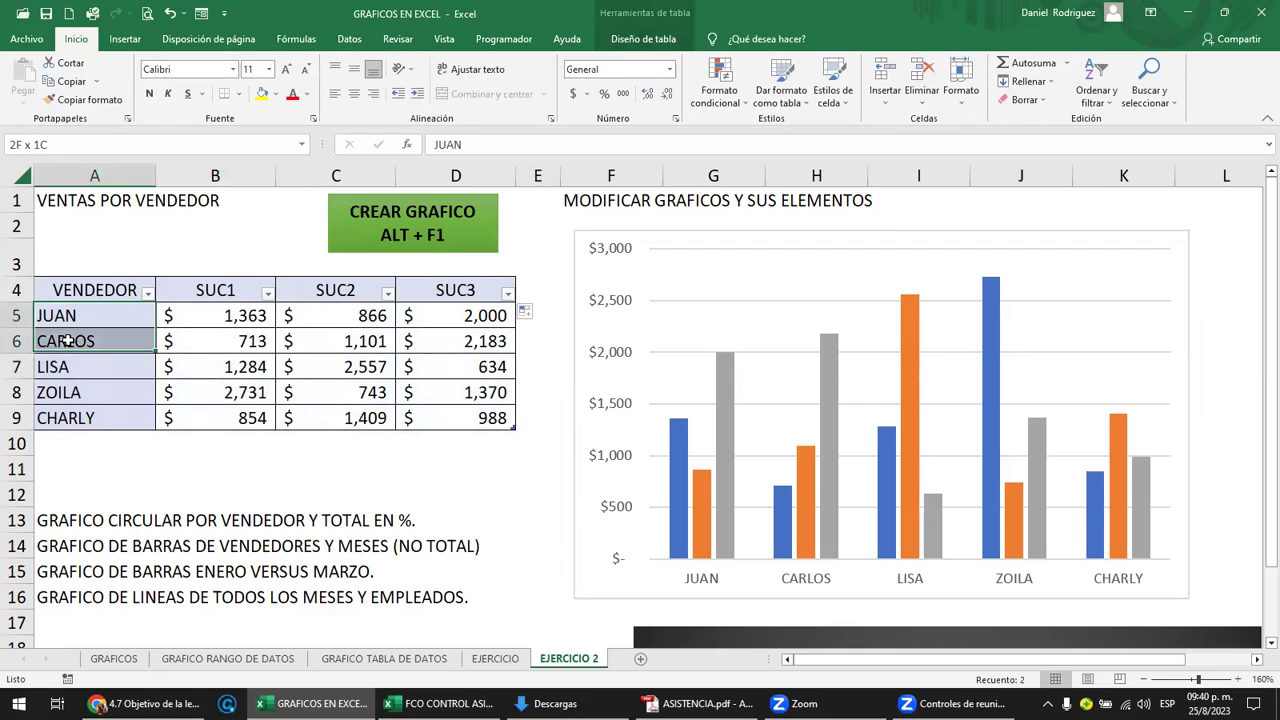
pyautogui.click(198, 289)
pyautogui.write('ENERO')
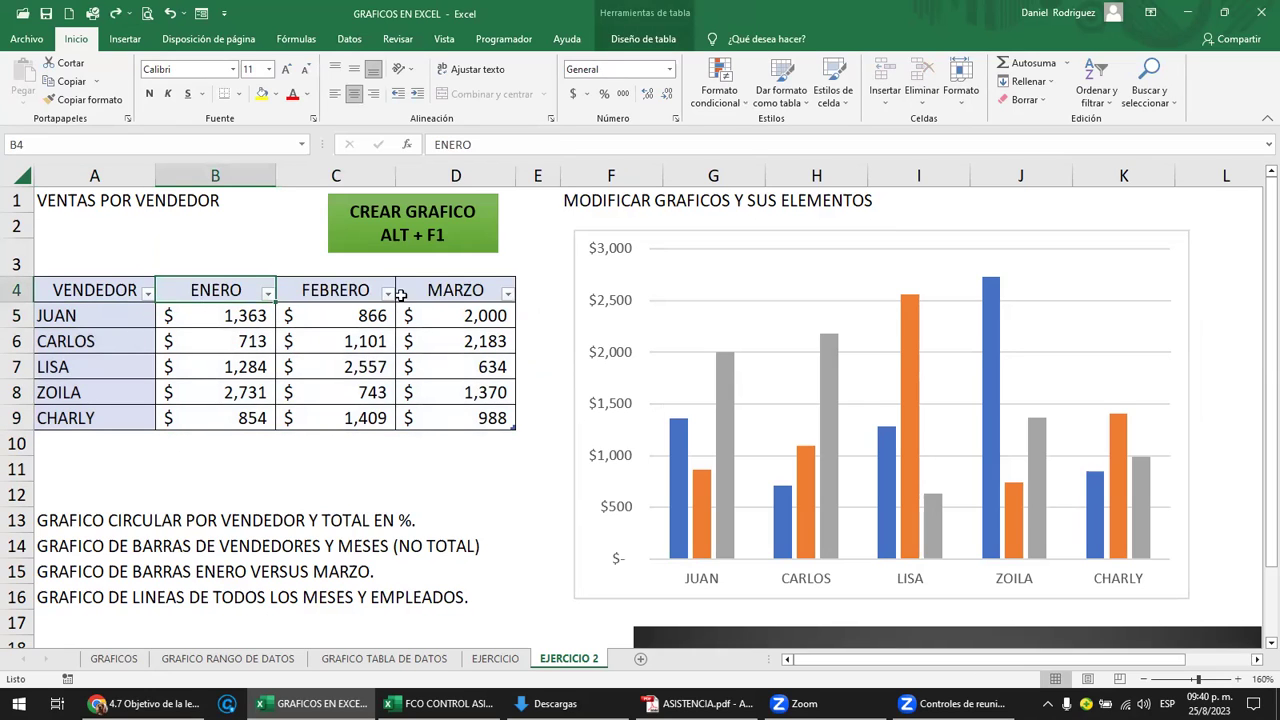
# Type SUCURSAL into A5 and copy it down through A9.
pyautogui.click(121, 323)
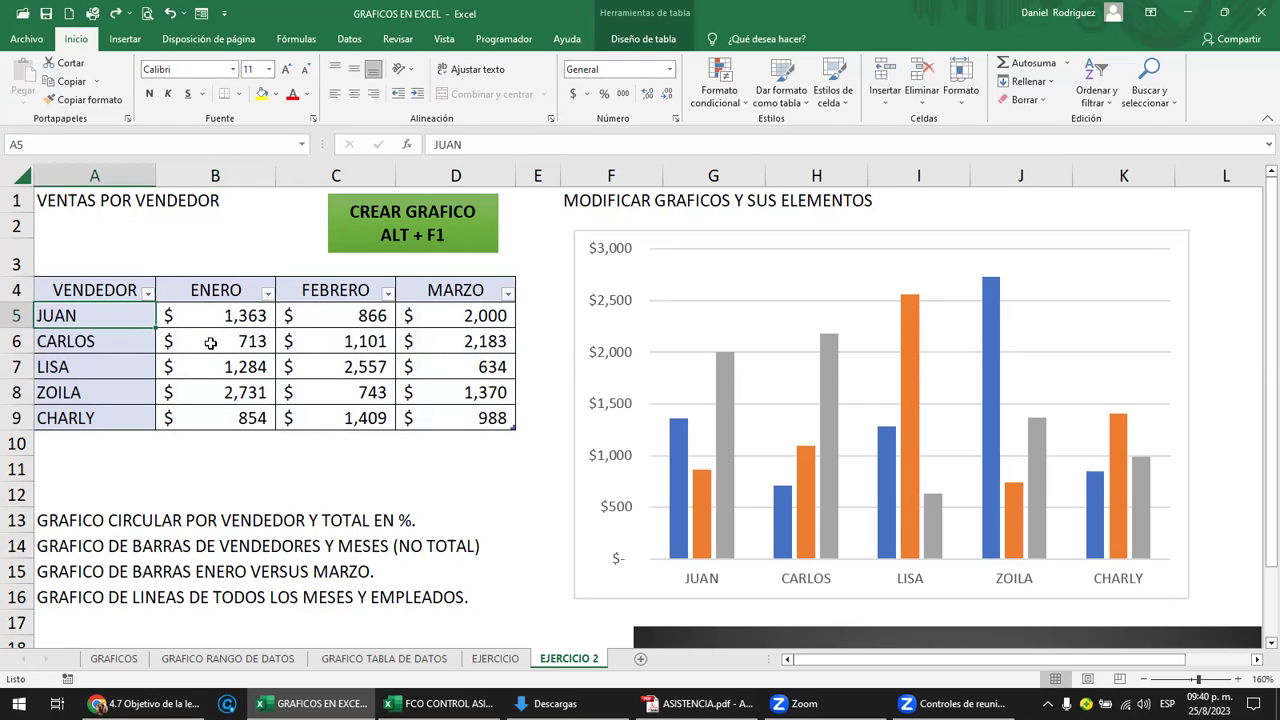
pyautogui.write('SEU')
pyautogui.press('BackSpace')
pyautogui.press('BackSpace')
pyautogui.write('UCURSAL')
pyautogui.press('Return')
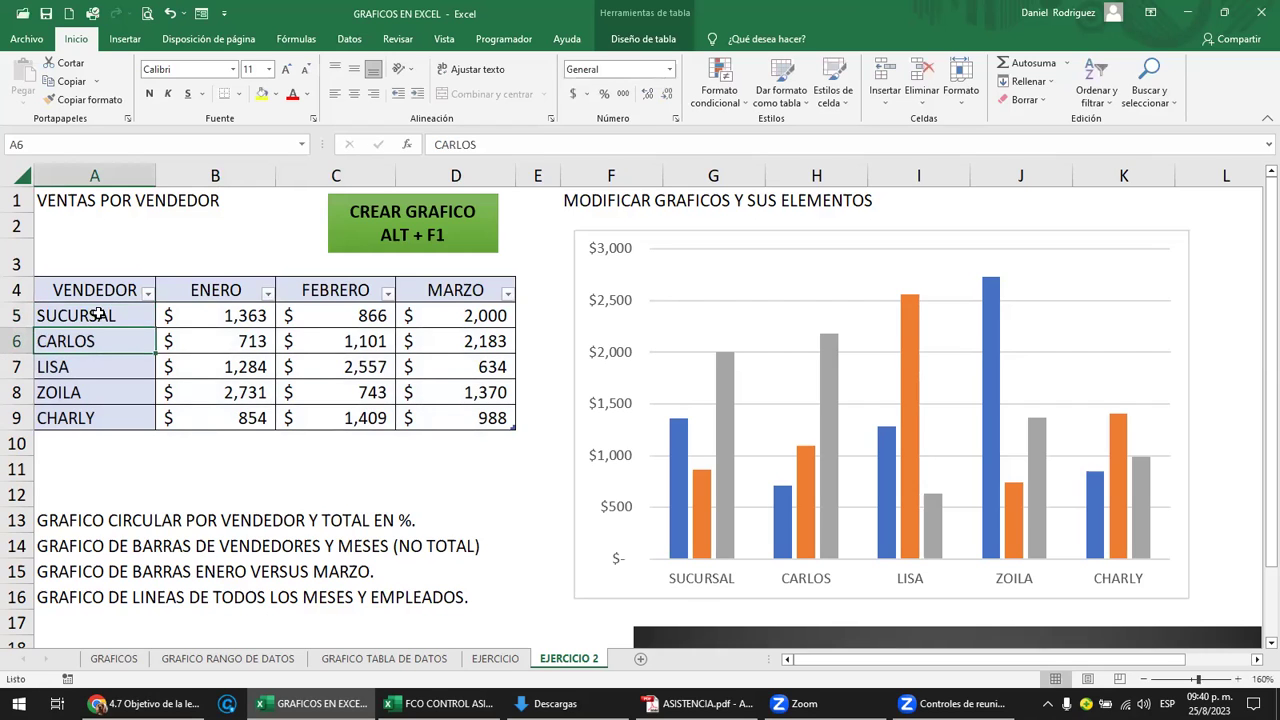
pyautogui.click(97, 313)
pyautogui.moveTo(156, 330); pyautogui.dragTo(138, 420)
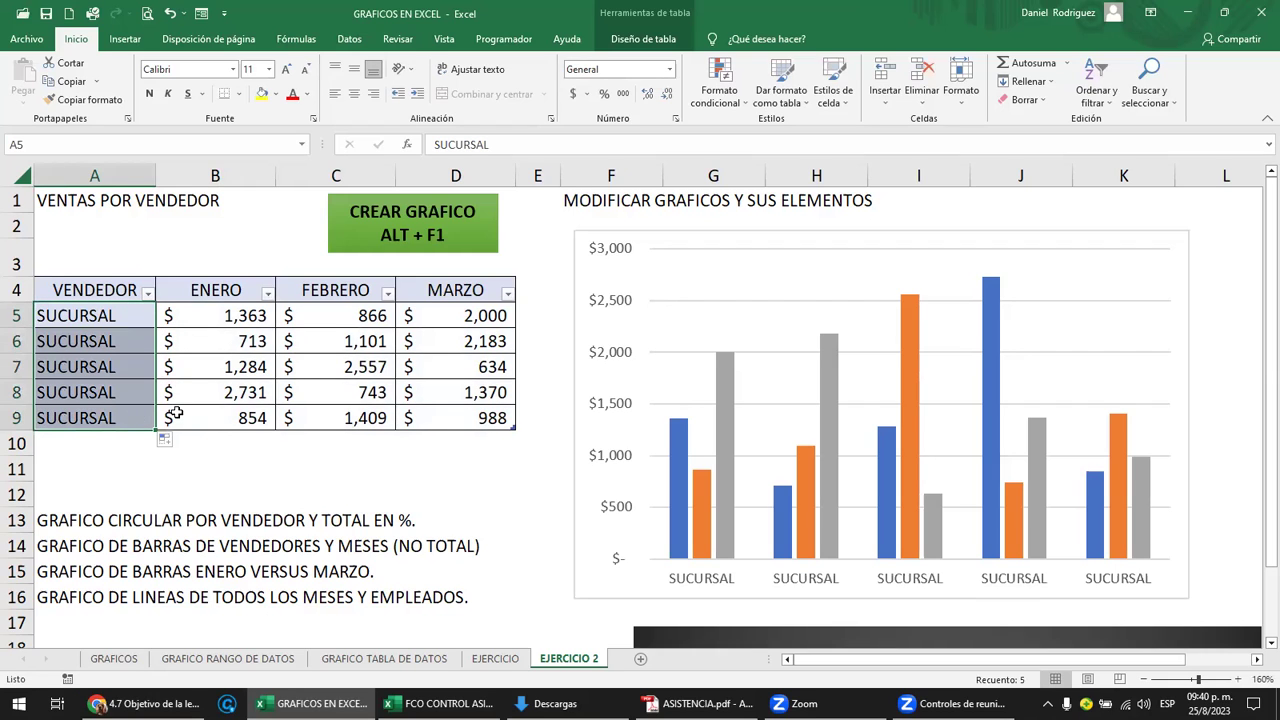
pyautogui.moveTo(195, 291); pyautogui.dragTo(444, 290)
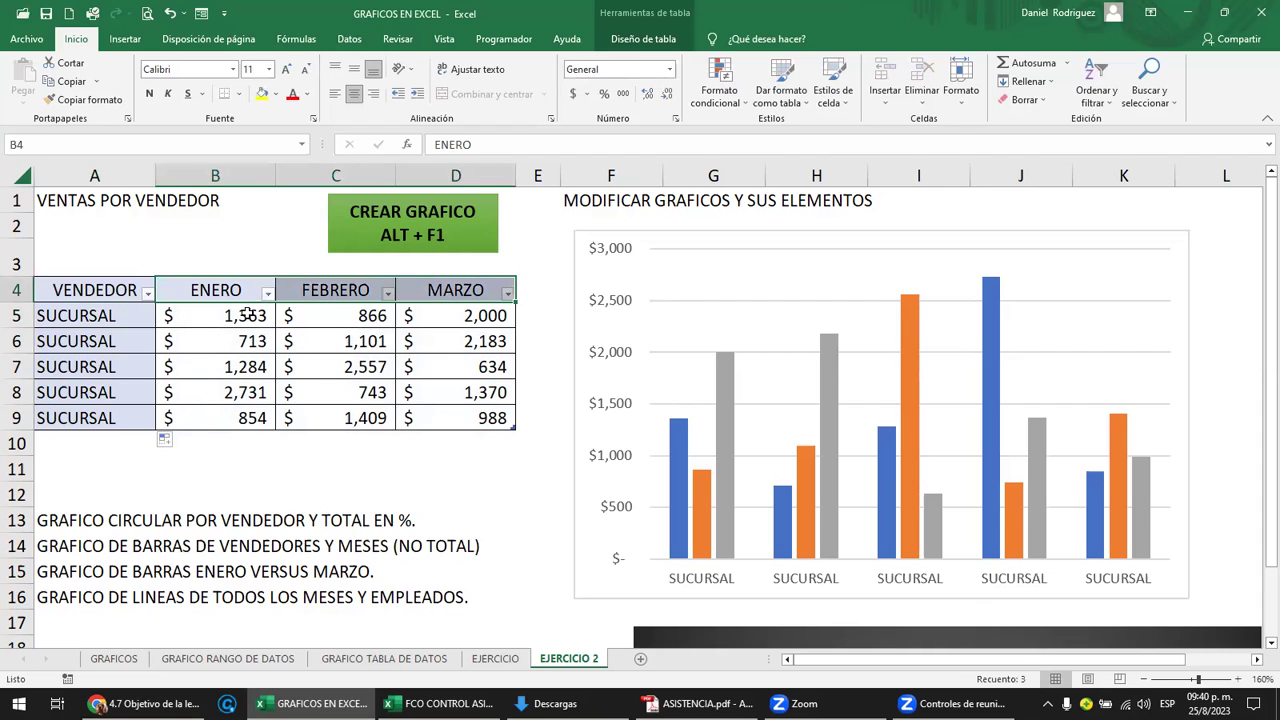
# Change A5 to SUCURSAL 1 and fill SUCURSAL 2 through SUCURSAL 5 down to A9.
pyautogui.click(100, 318)
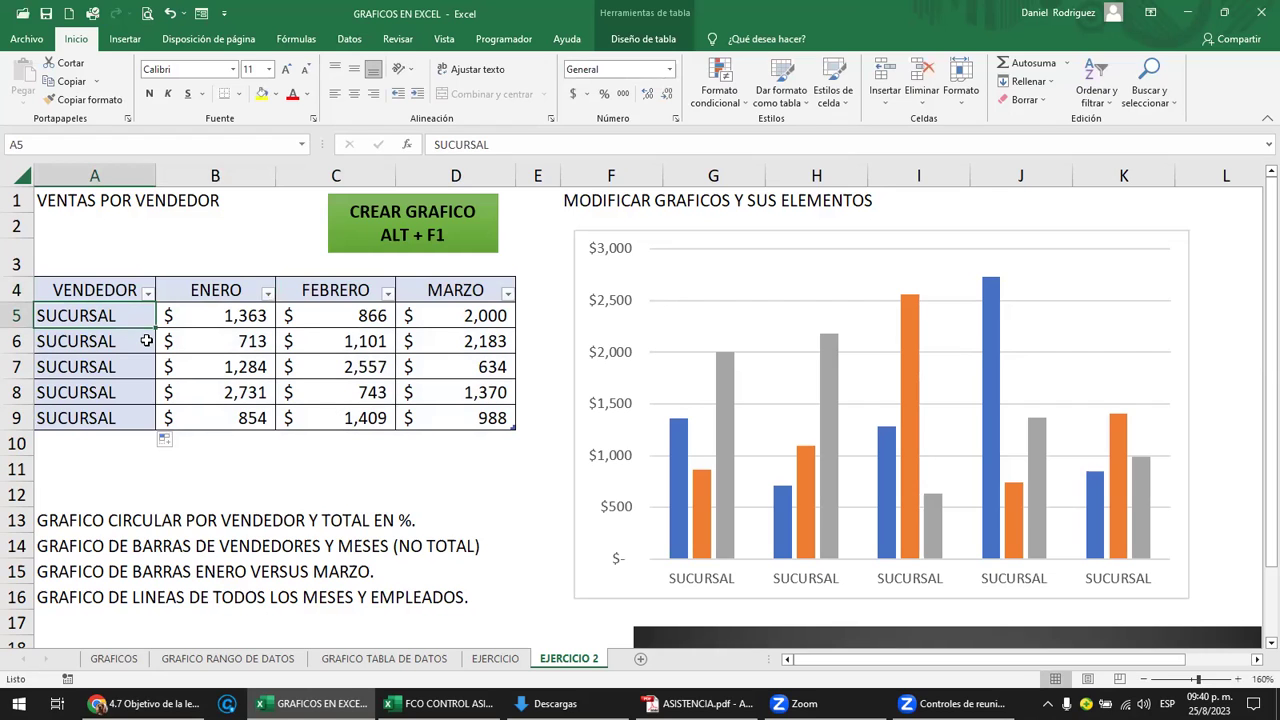
pyautogui.press('F2')
pyautogui.write(' 1')
pyautogui.press('Return')
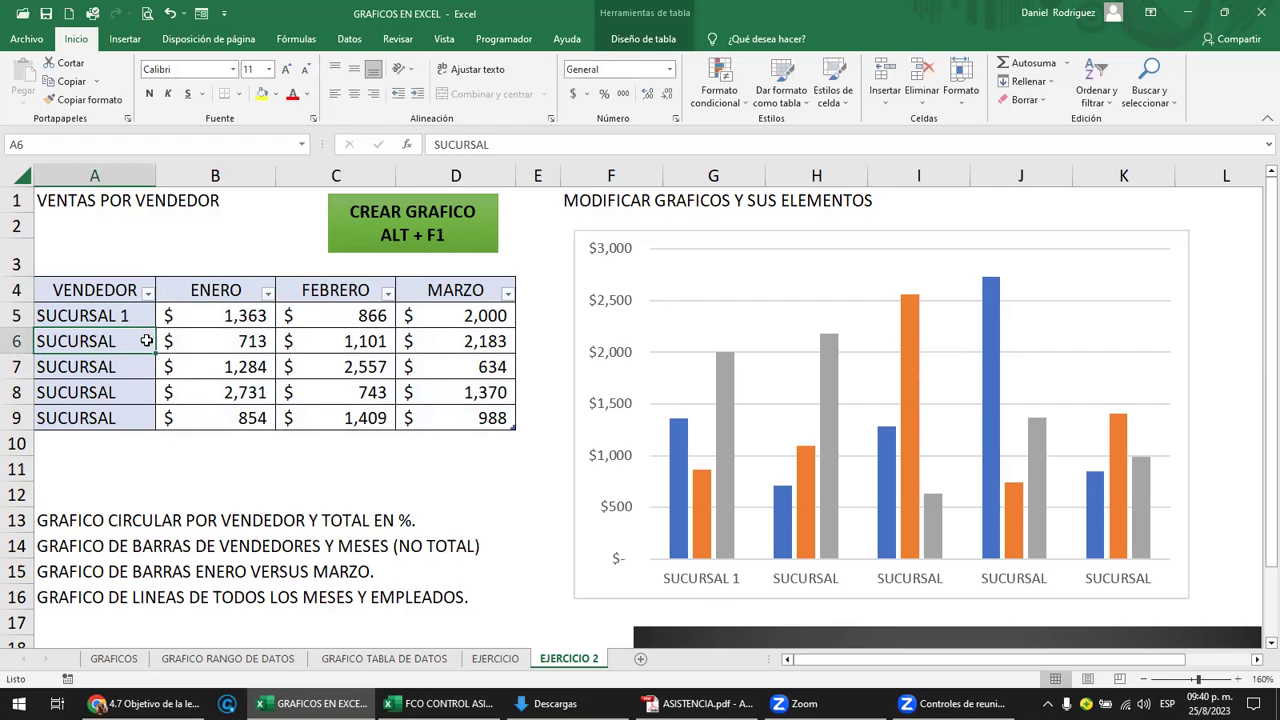
pyautogui.click(150, 316)
pyautogui.moveTo(155, 328); pyautogui.dragTo(150, 424)
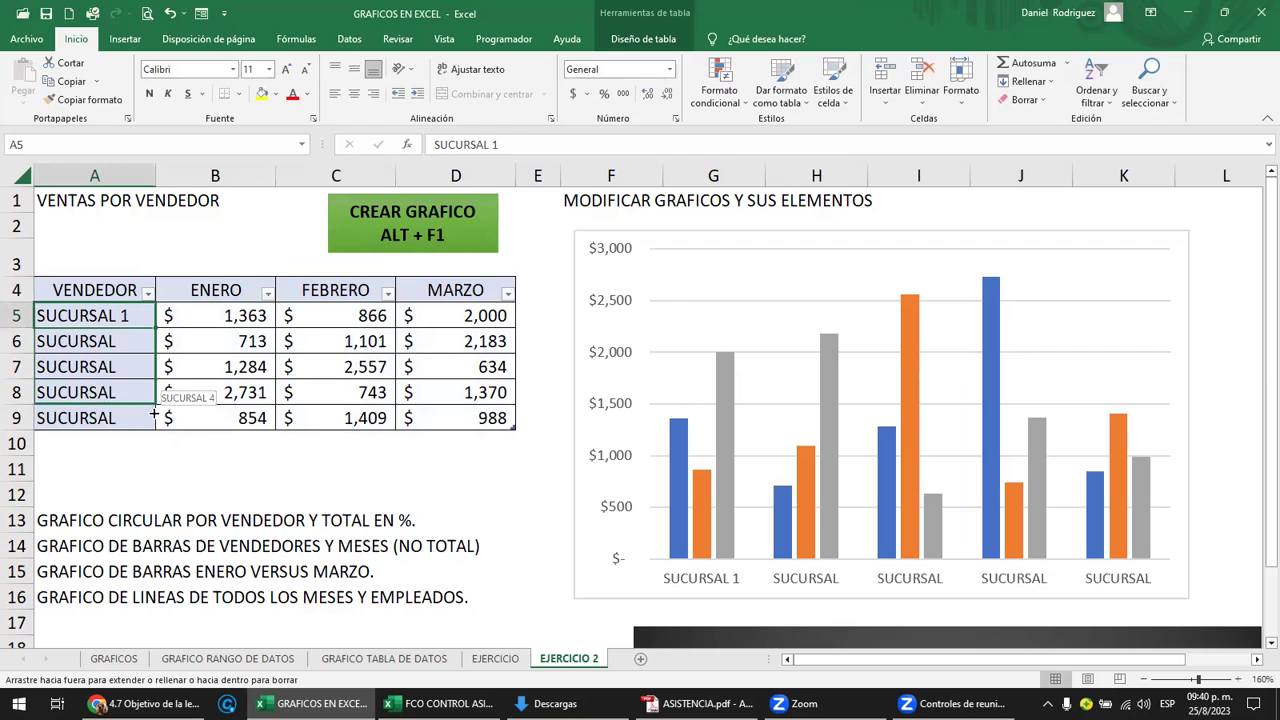
pyautogui.click(95, 468)
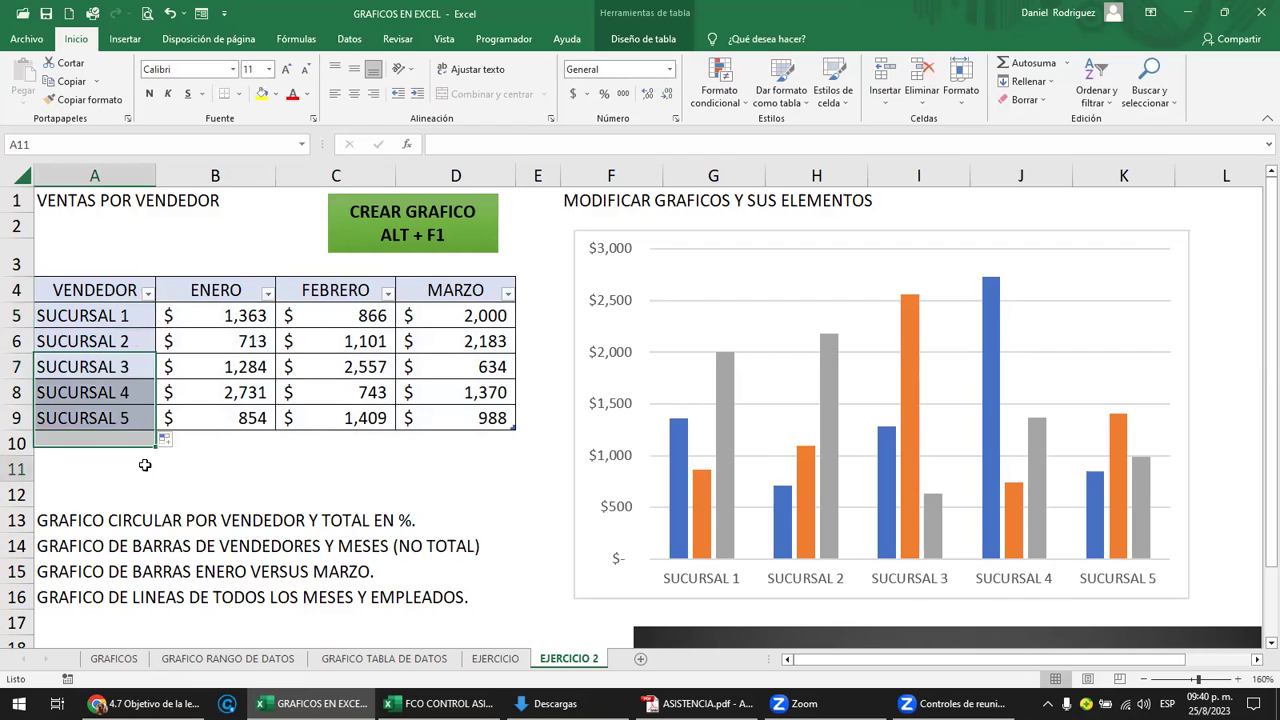
# Select the ENERO–MARZO headers together with the branch names A5:A9, then select the existing chart.
pyautogui.moveTo(112, 322); pyautogui.dragTo(113, 417)
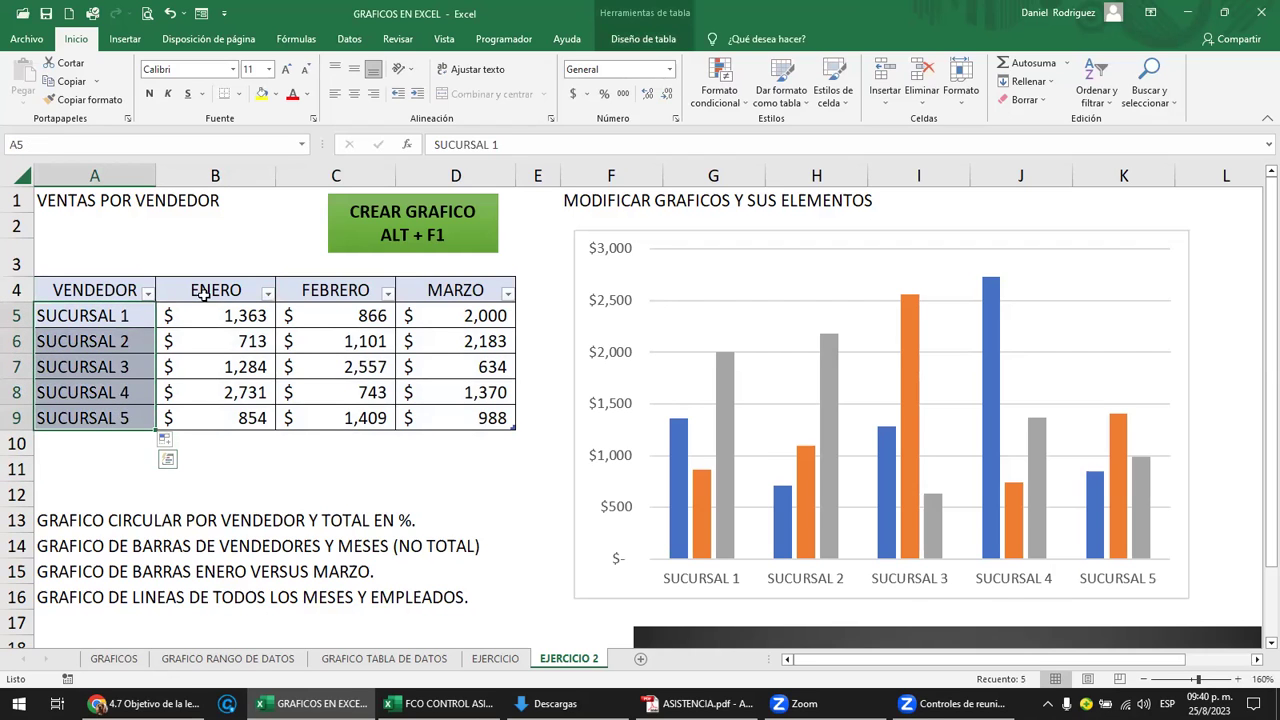
pyautogui.moveTo(205, 292); pyautogui.dragTo(451, 413)
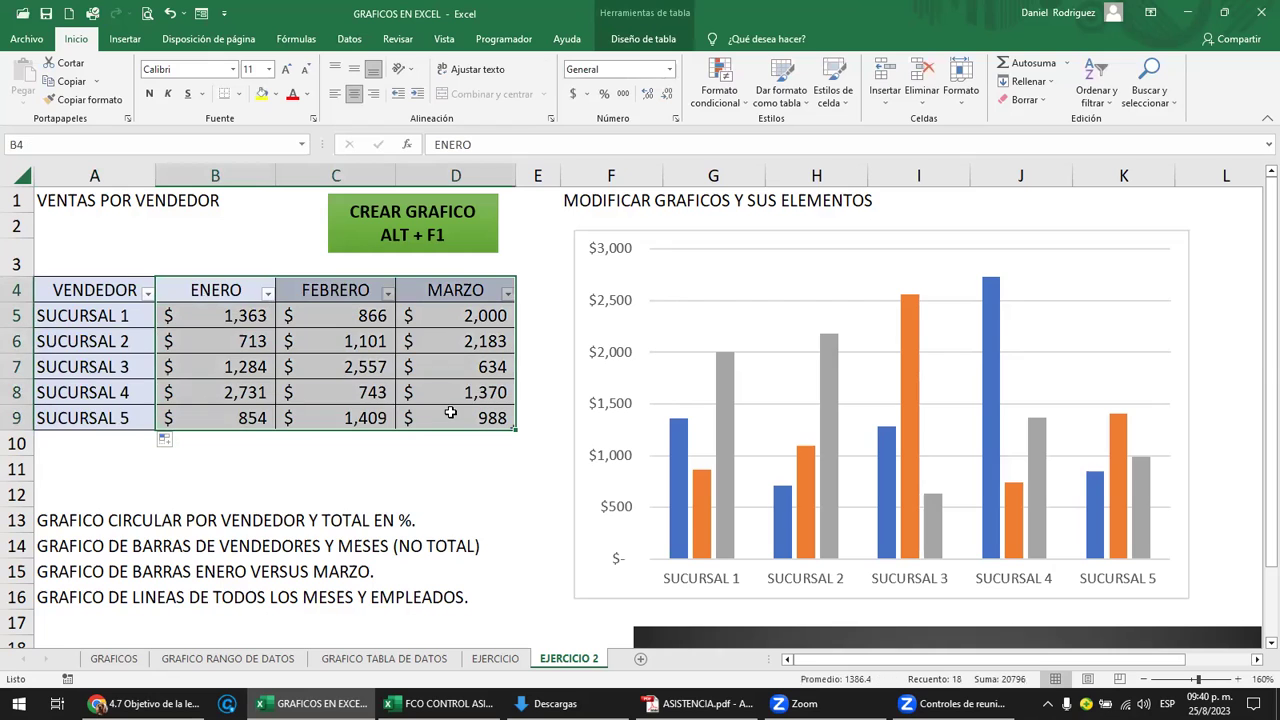
pyautogui.click(225, 316)
pyautogui.moveTo(205, 291); pyautogui.dragTo(432, 292)
pyautogui.moveTo(110, 318); pyautogui.dragTo(122, 420)
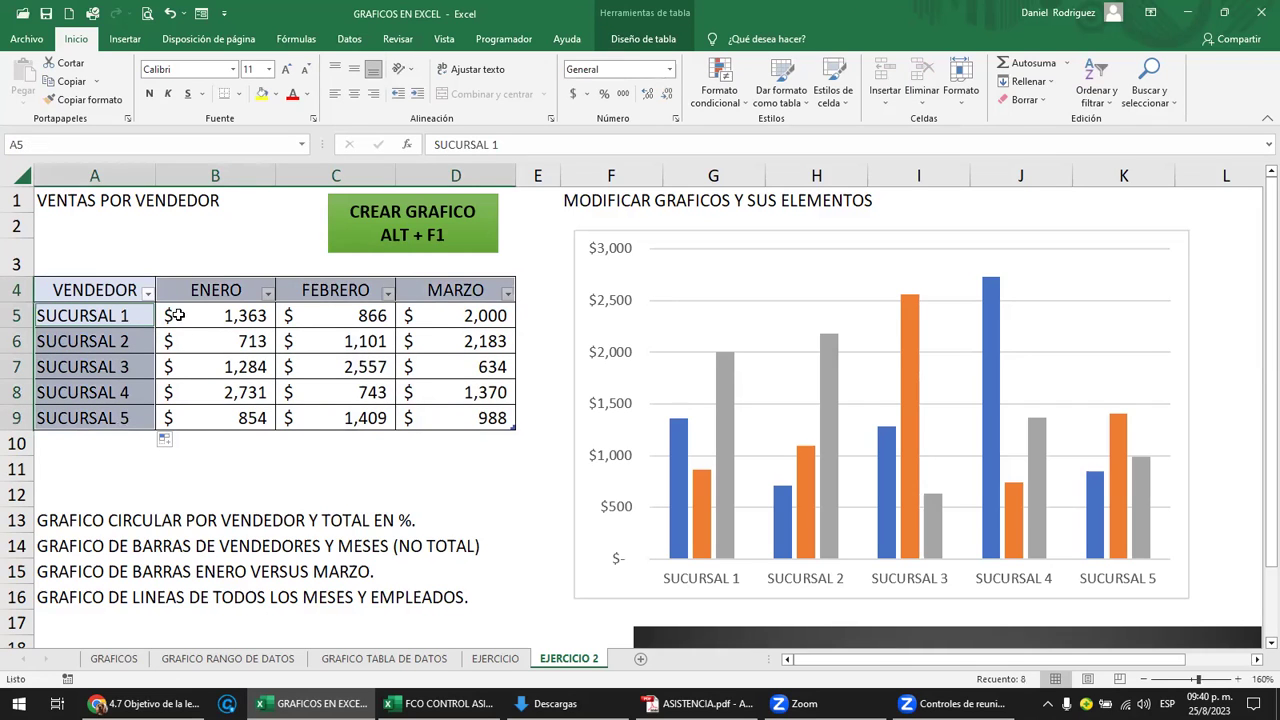
pyautogui.moveTo(198, 290); pyautogui.dragTo(440, 290)
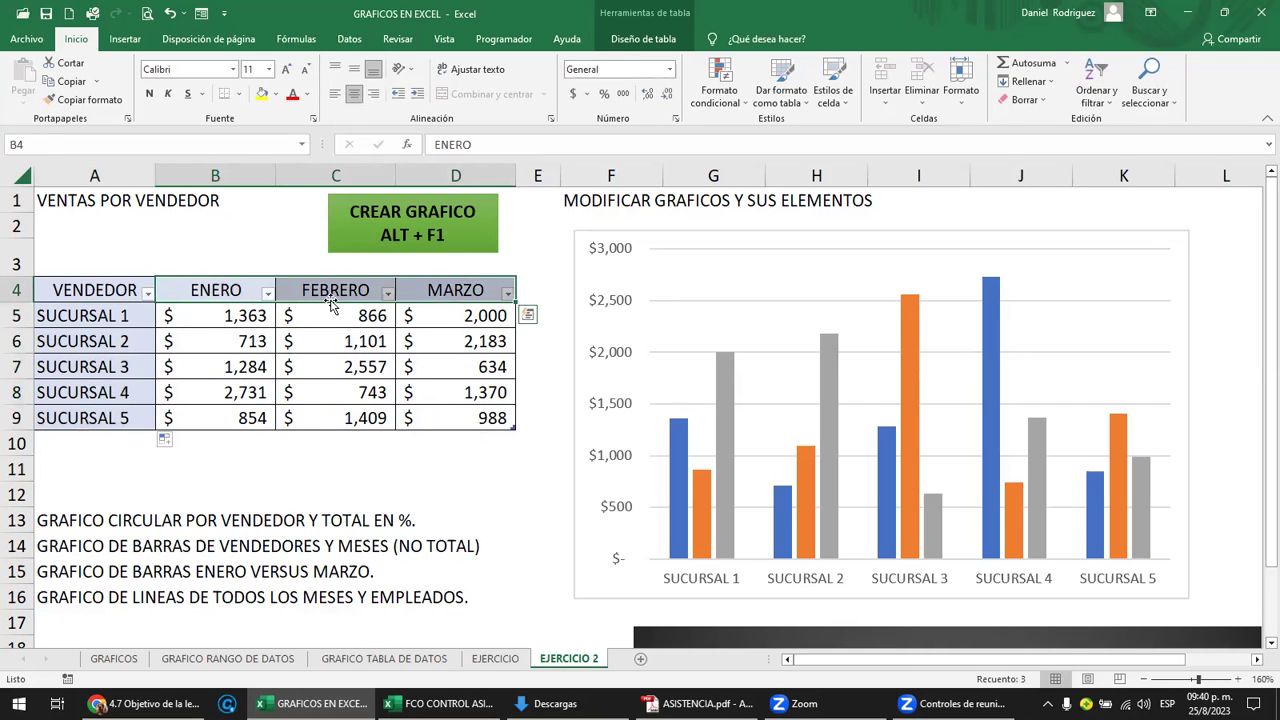
pyautogui.moveTo(215, 290); pyautogui.dragTo(440, 290)
pyautogui.moveTo(118, 315); pyautogui.dragTo(140, 418)
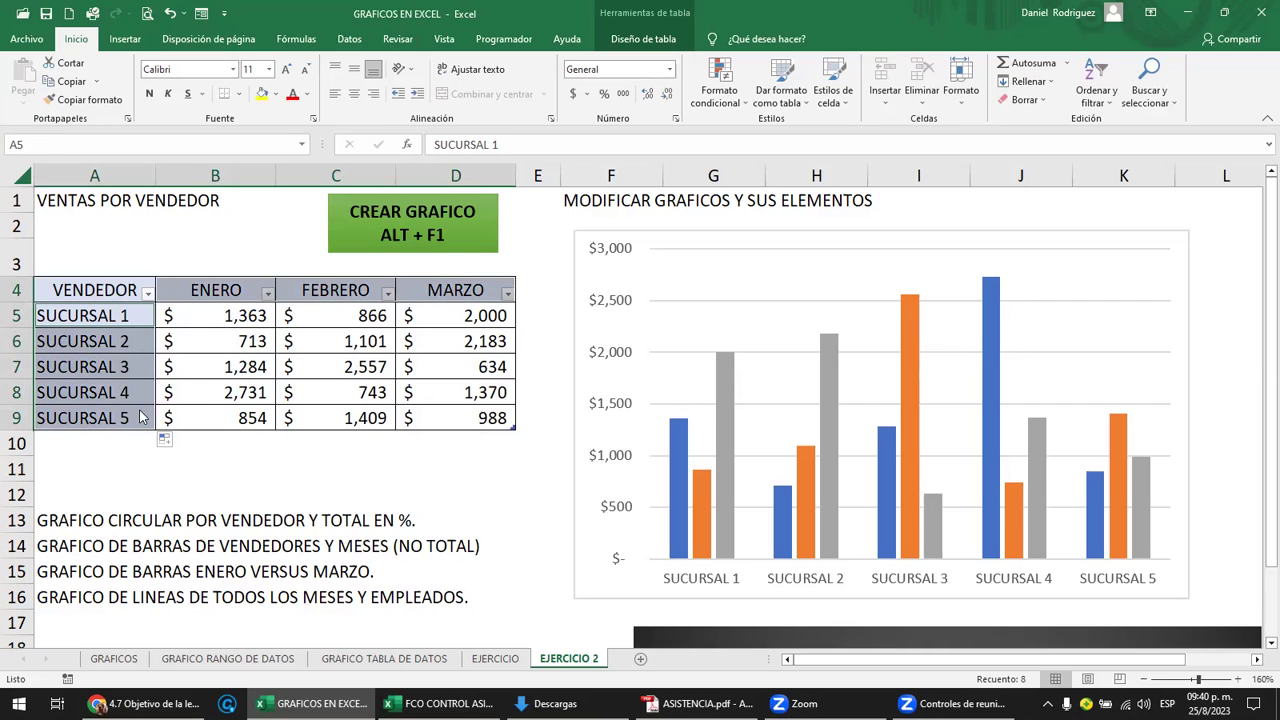
pyautogui.click(220, 461)
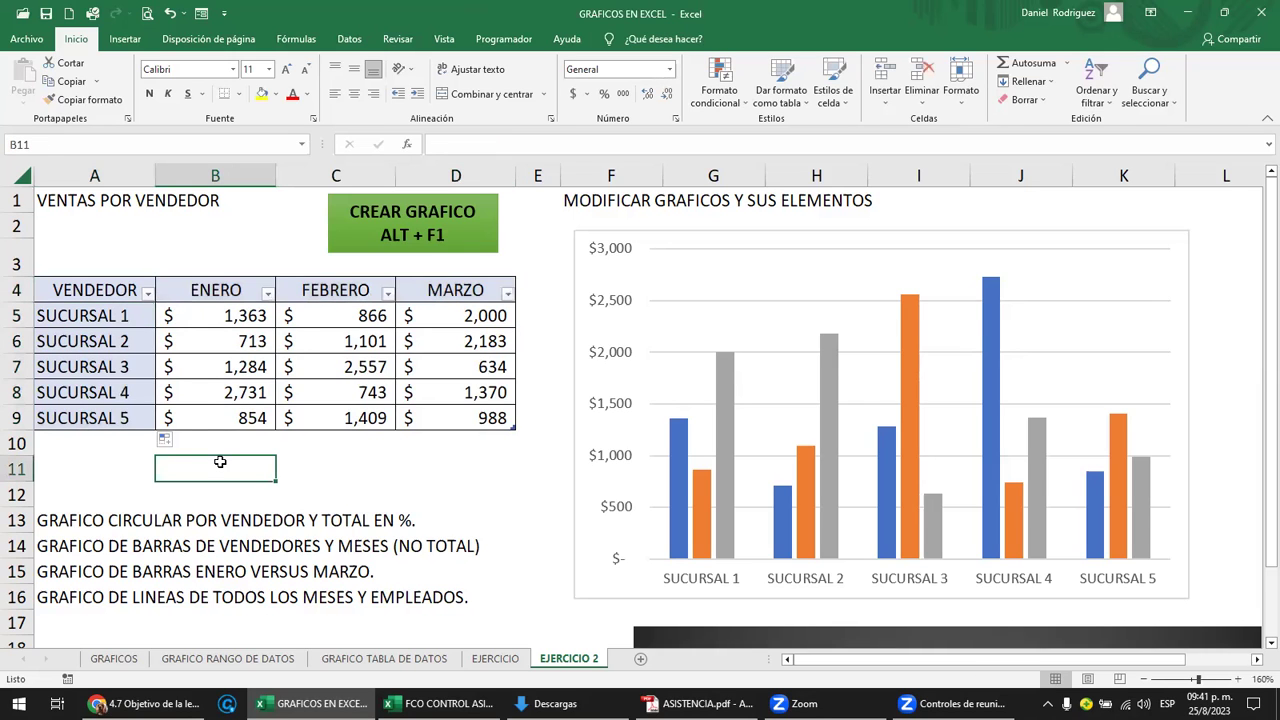
pyautogui.click(652, 254)
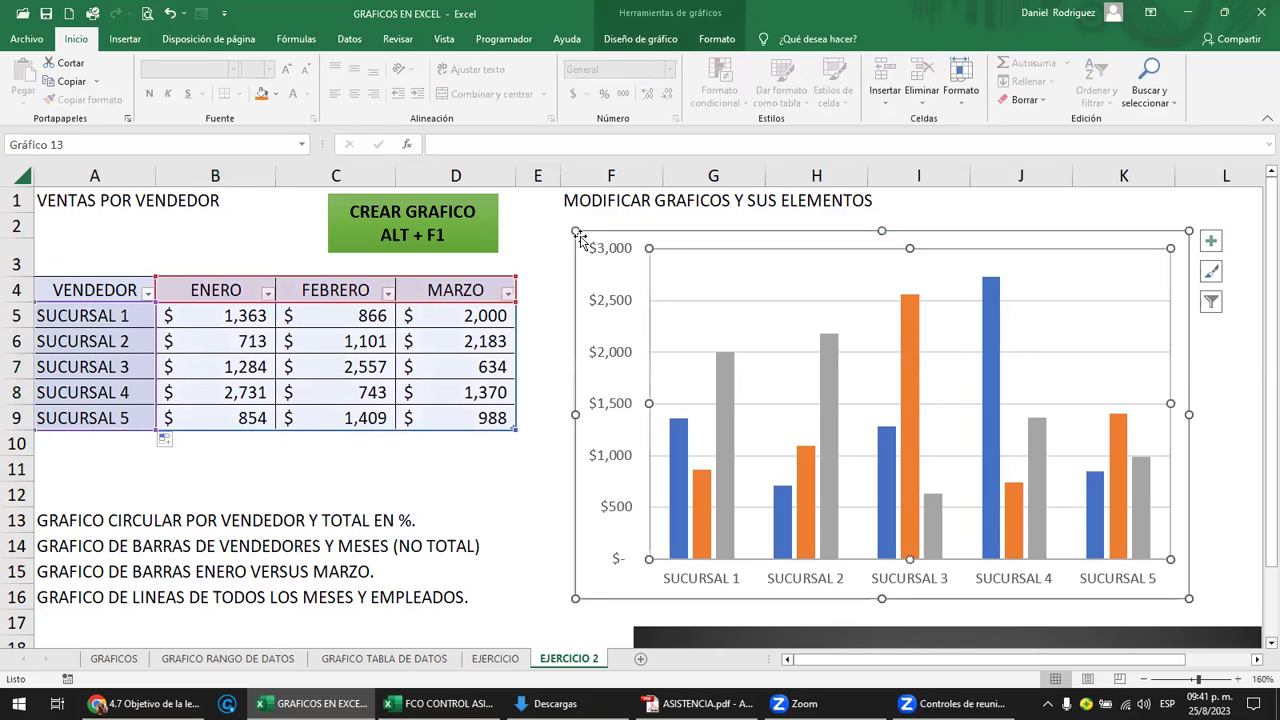
# Delete the old chart, insert an empty clustered column chart and drag it right of the table.
pyautogui.press('Delete')
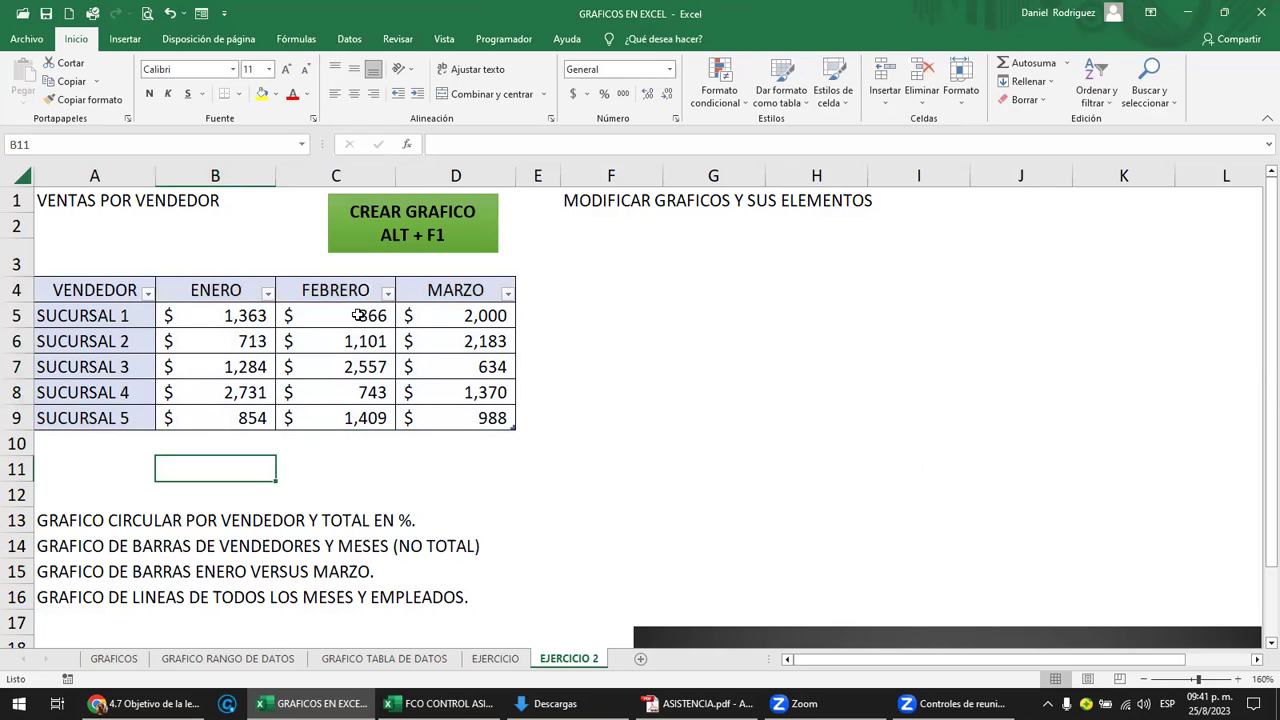
pyautogui.moveTo(240, 291); pyautogui.dragTo(458, 289)
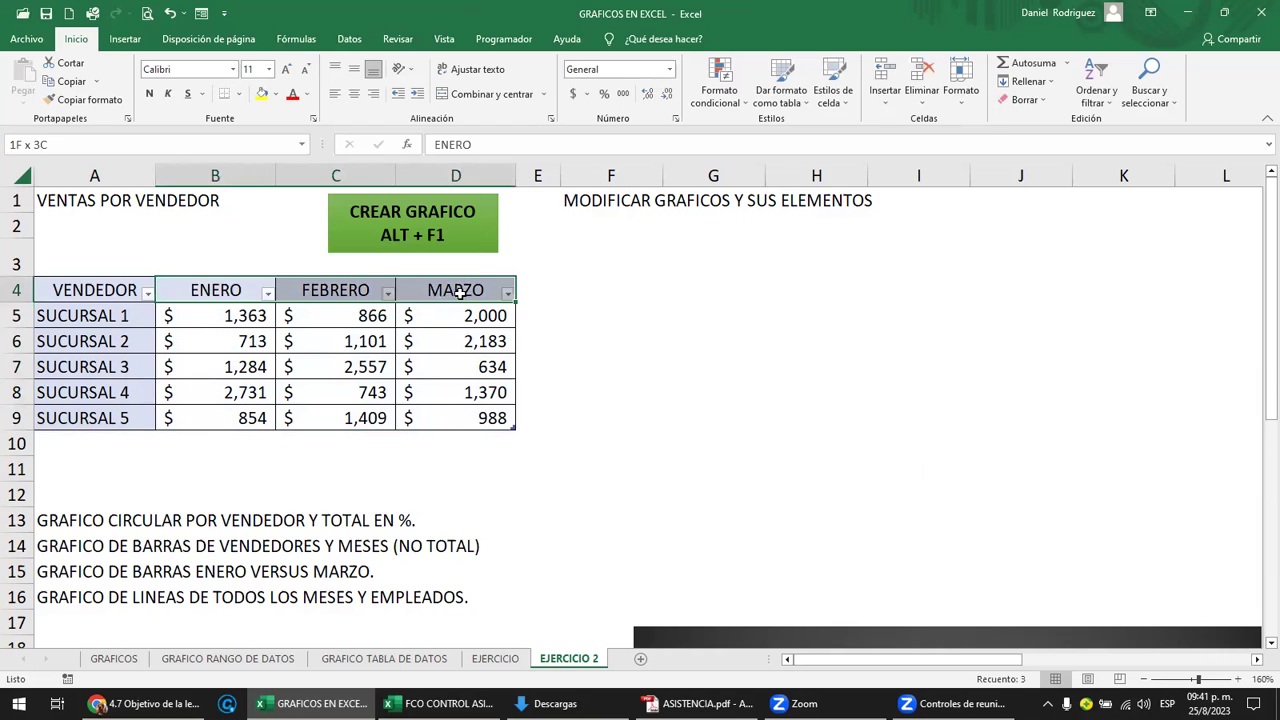
pyautogui.moveTo(137, 322); pyautogui.dragTo(160, 418)
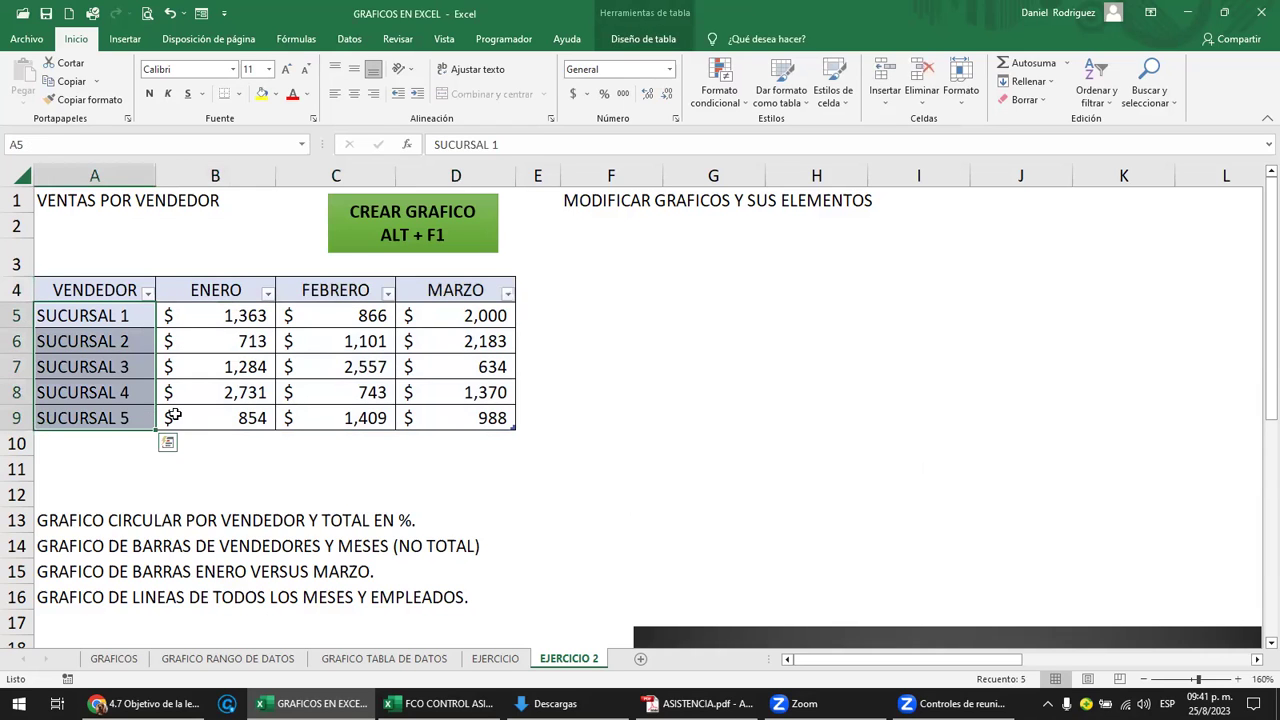
pyautogui.click(629, 320)
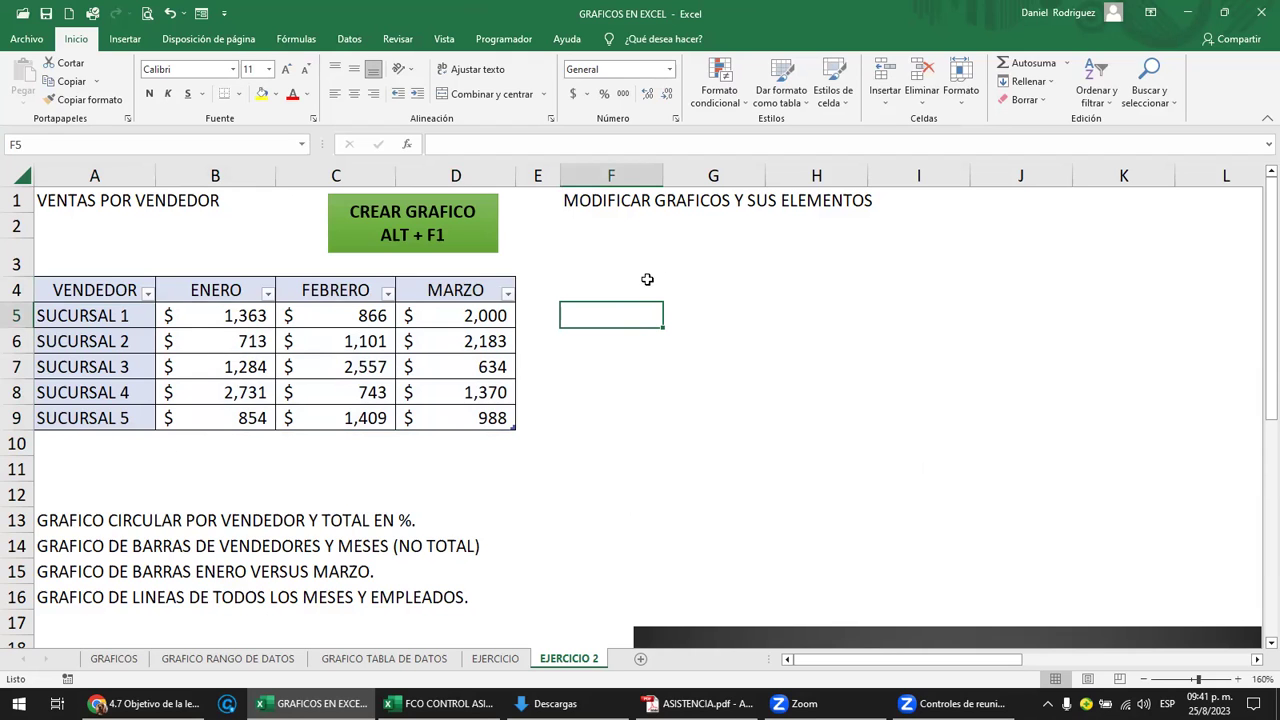
pyautogui.click(125, 39)
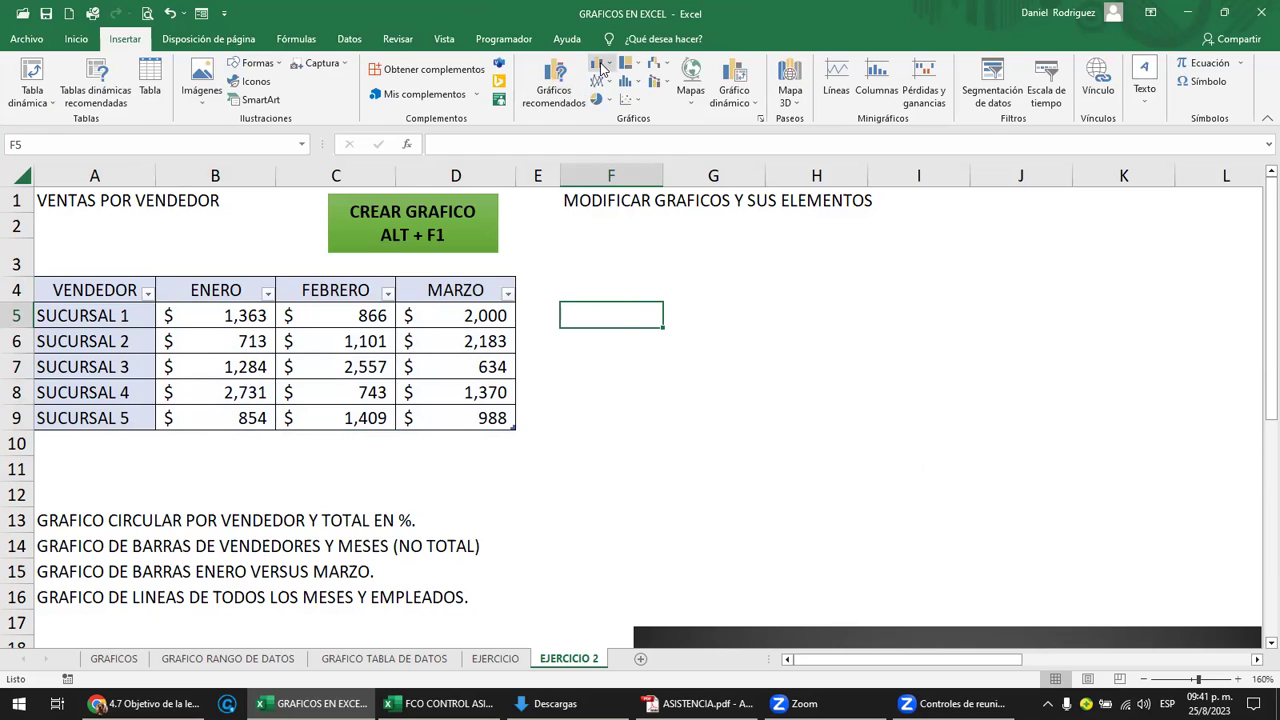
pyautogui.click(603, 63)
pyautogui.click(612, 113)
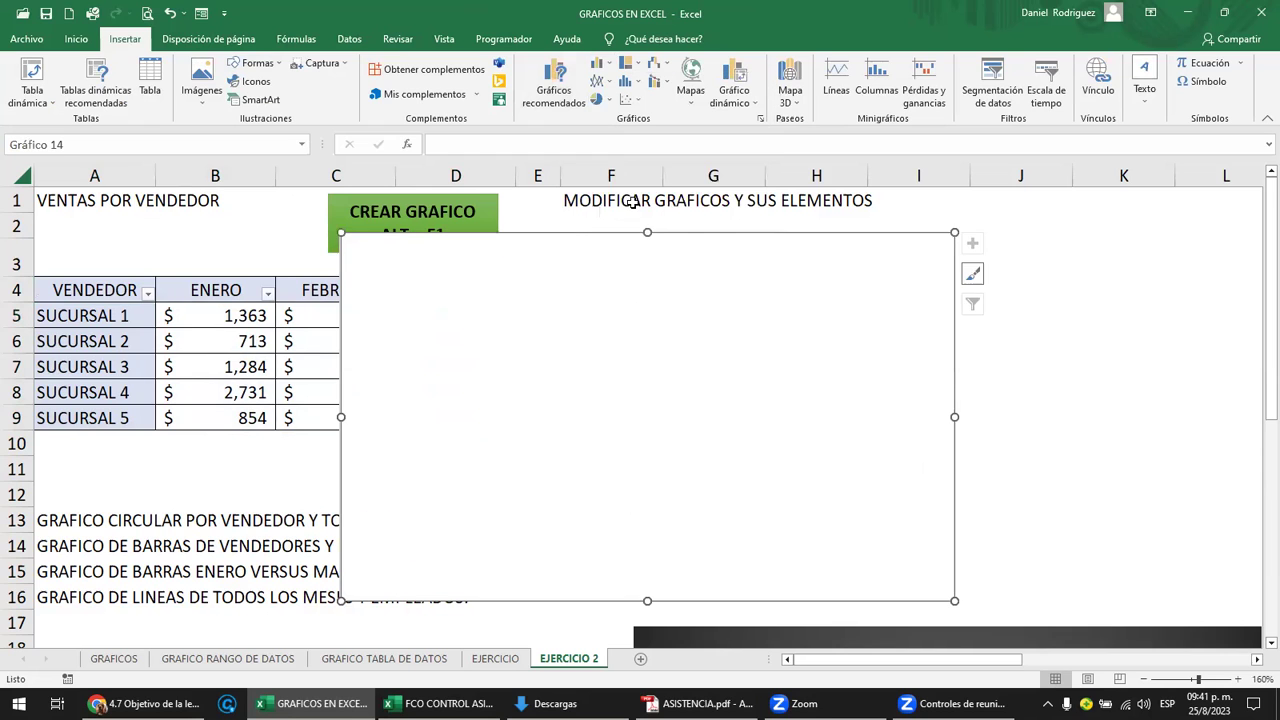
pyautogui.moveTo(644, 279)
pyautogui.mouseDown()
pyautogui.moveTo(884, 257)
pyautogui.moveTo(872, 272)
pyautogui.mouseUp()
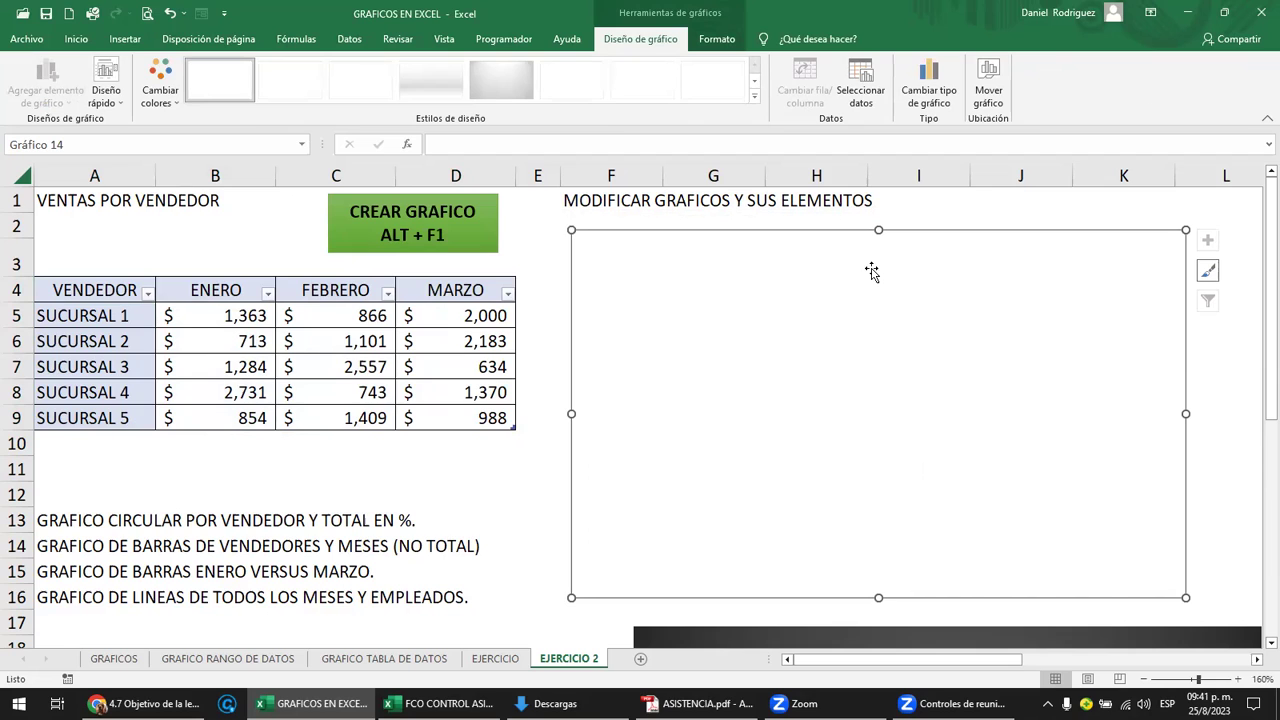
# Add a chart series named from B4 (ENERO) with the January values B5:B9.
pyautogui.click(875, 88)
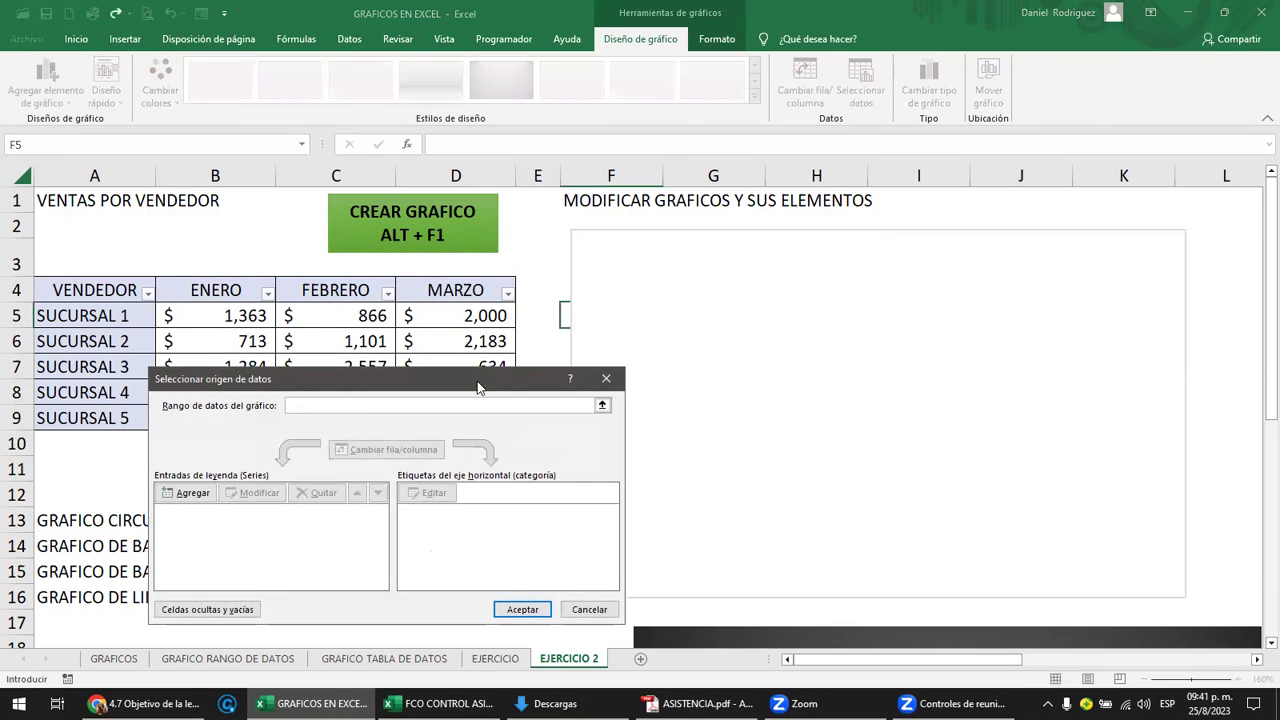
pyautogui.moveTo(478, 388); pyautogui.dragTo(739, 378)
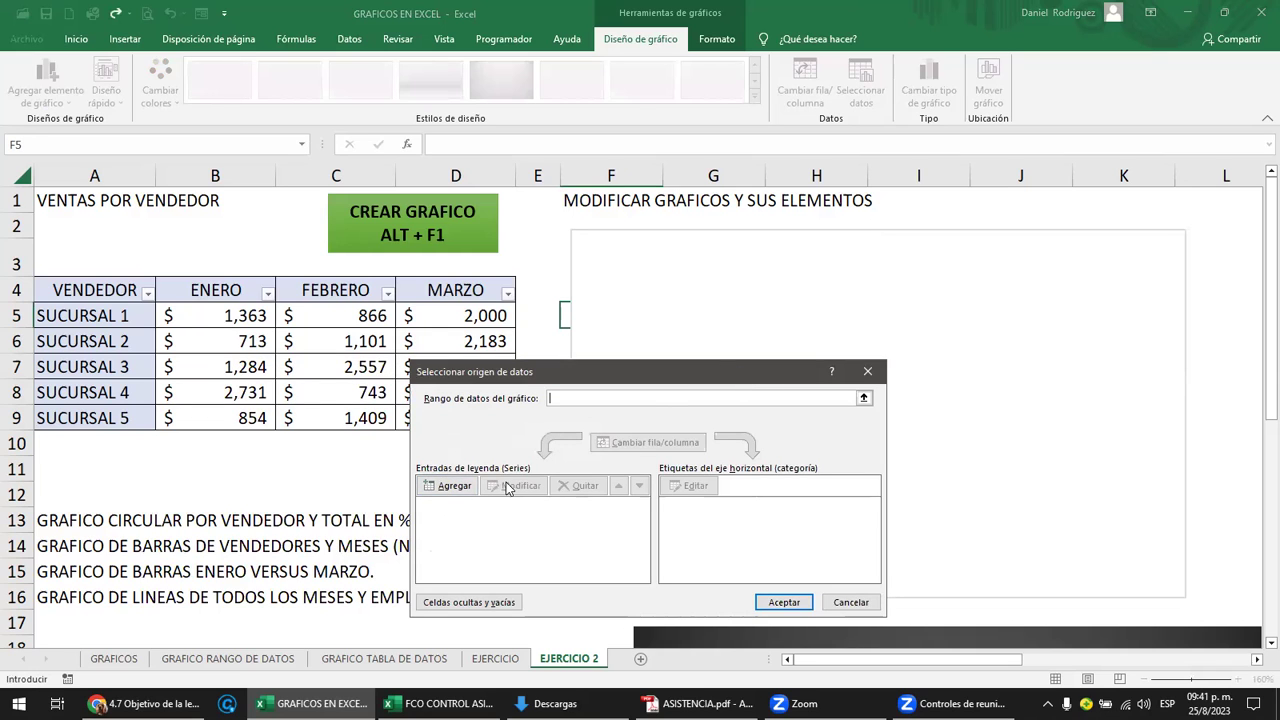
pyautogui.click(456, 488)
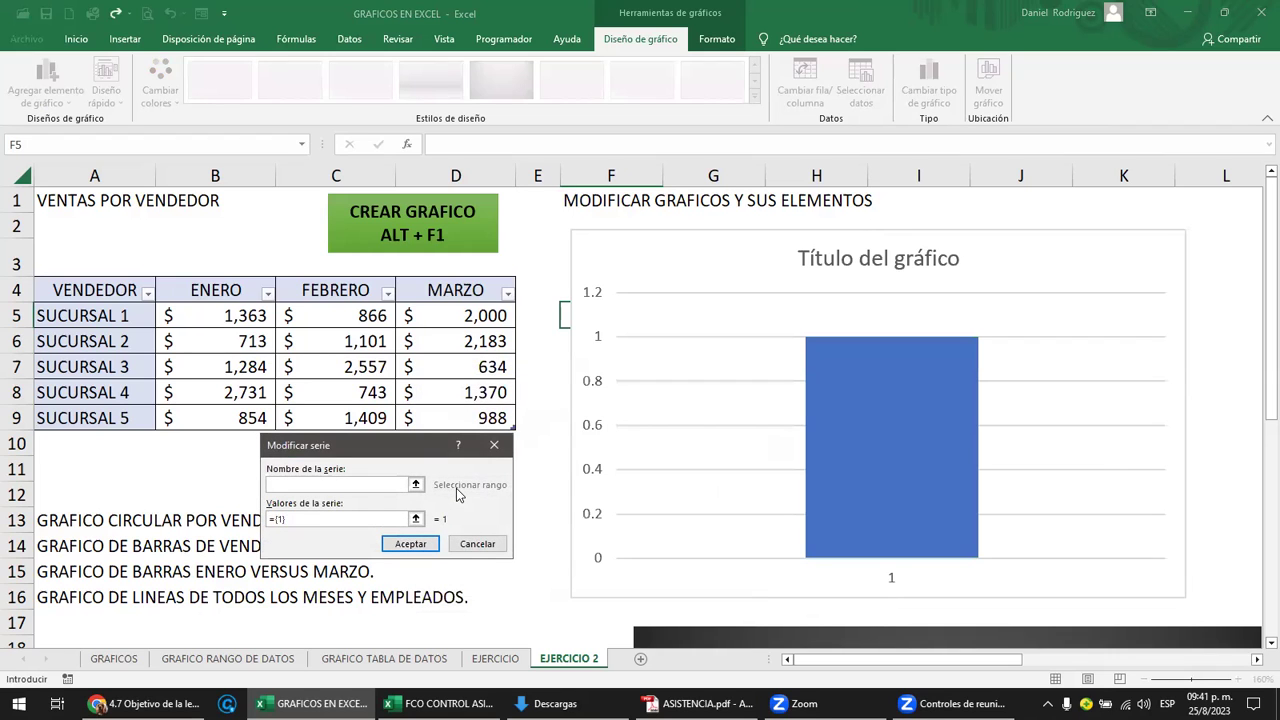
pyautogui.click(212, 291)
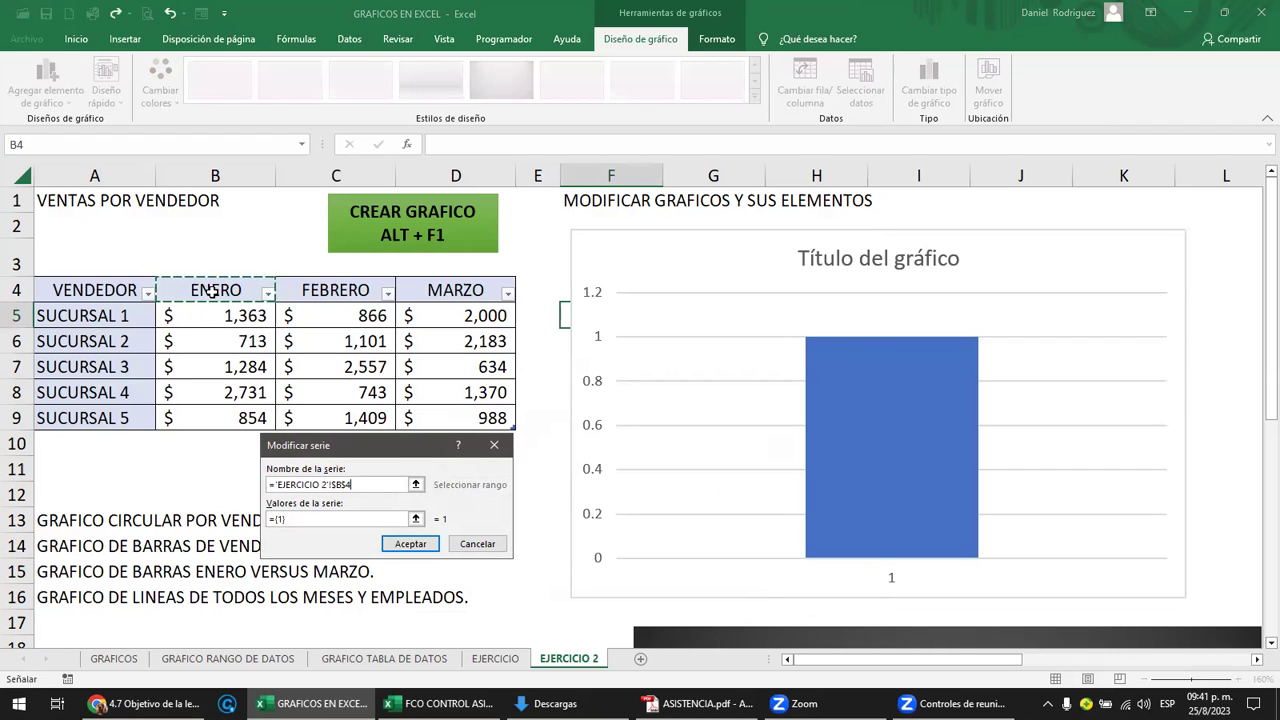
pyautogui.click(122, 316)
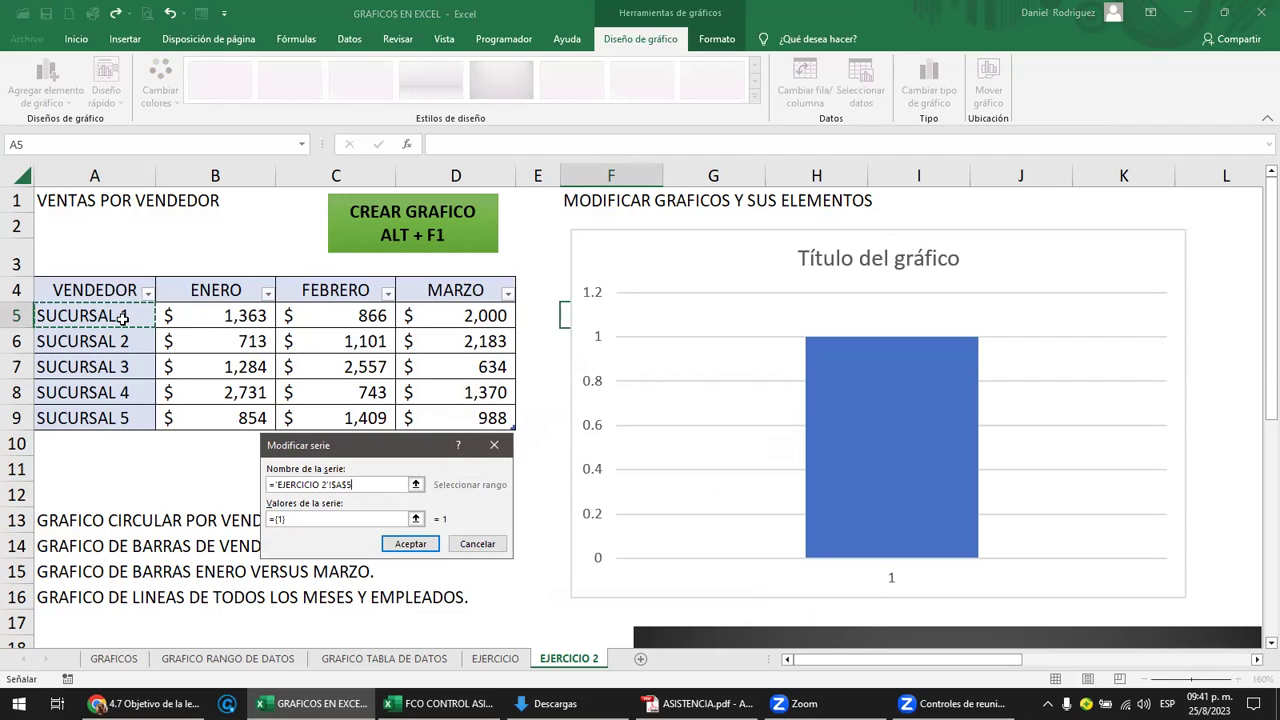
pyautogui.click(200, 290)
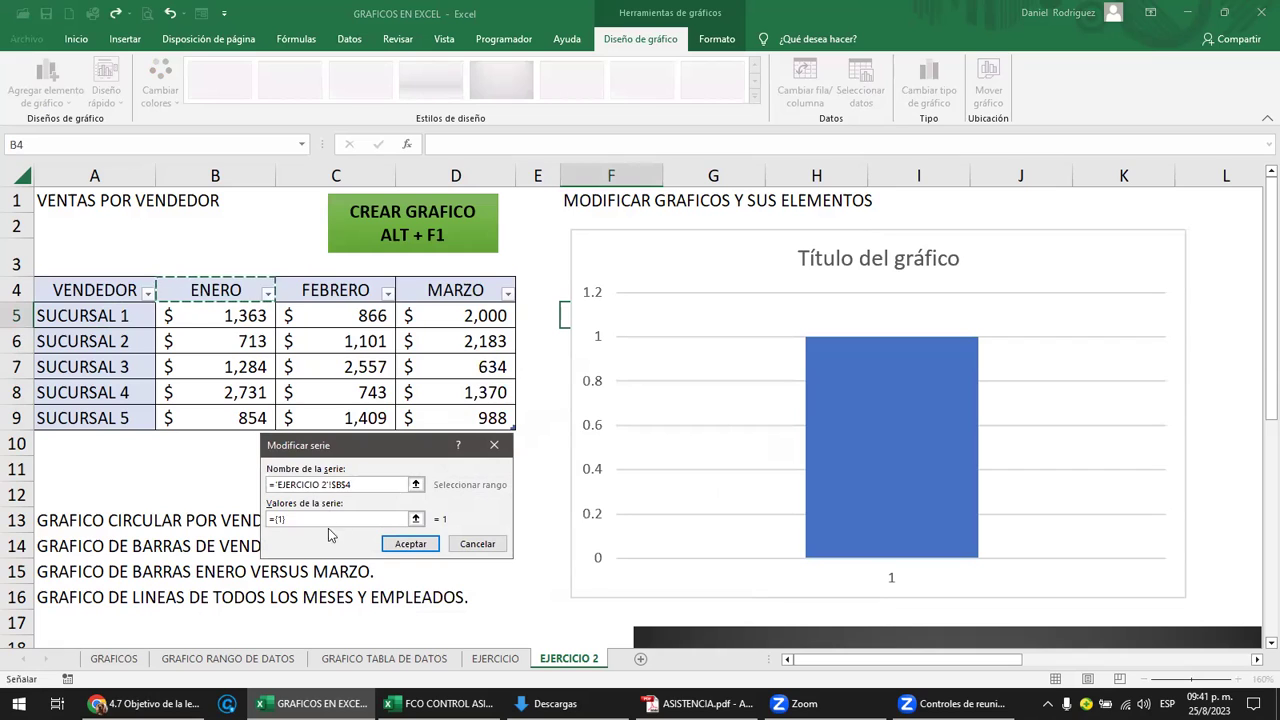
pyautogui.click(292, 518)
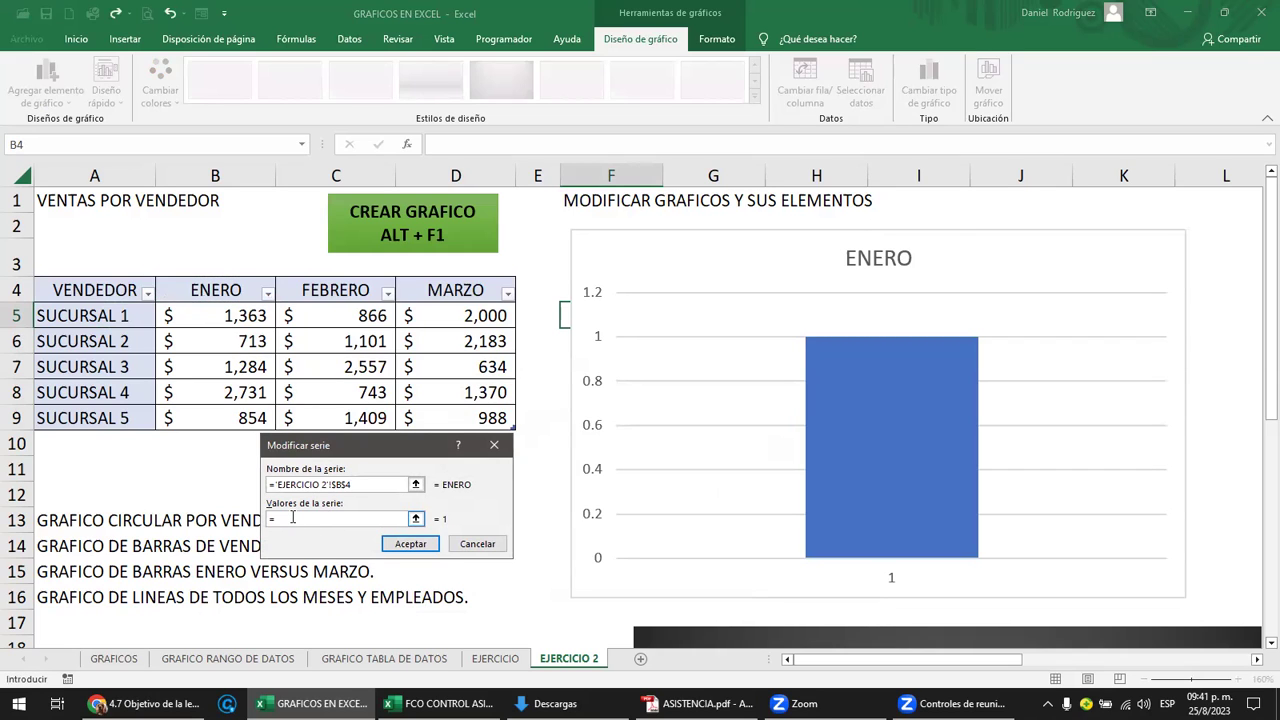
pyautogui.moveTo(231, 316); pyautogui.dragTo(231, 410)
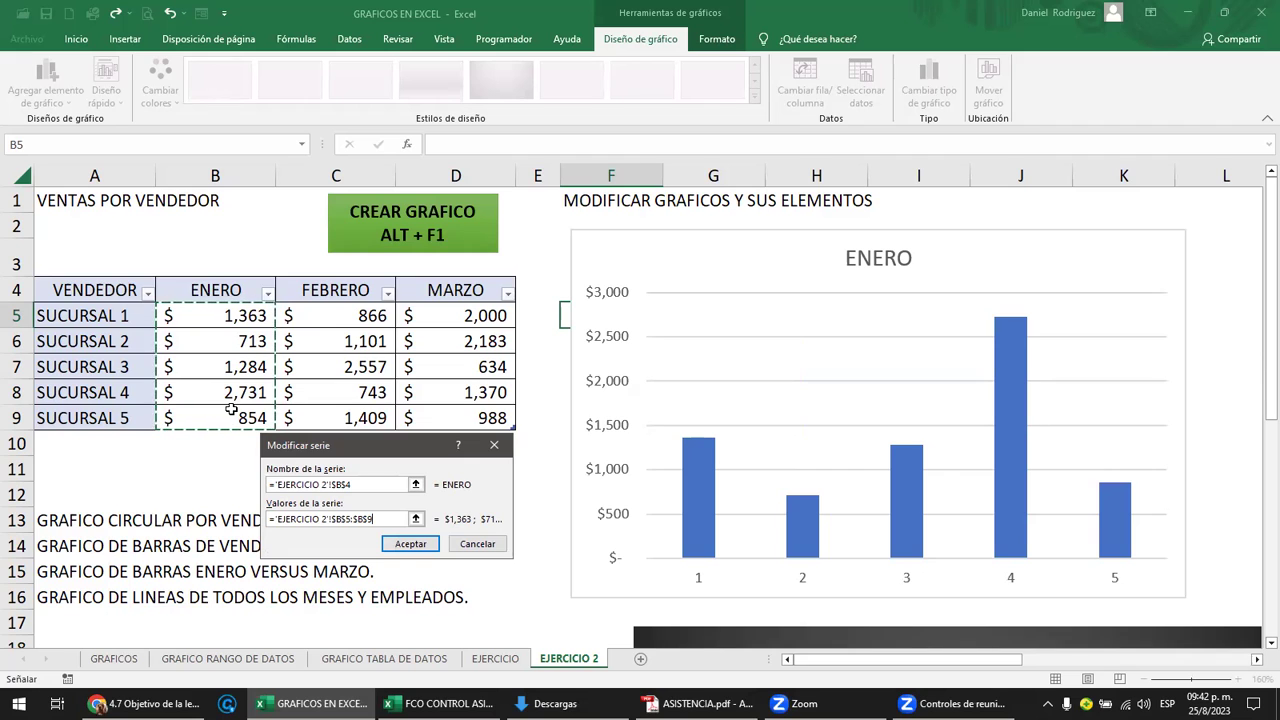
pyautogui.click(410, 543)
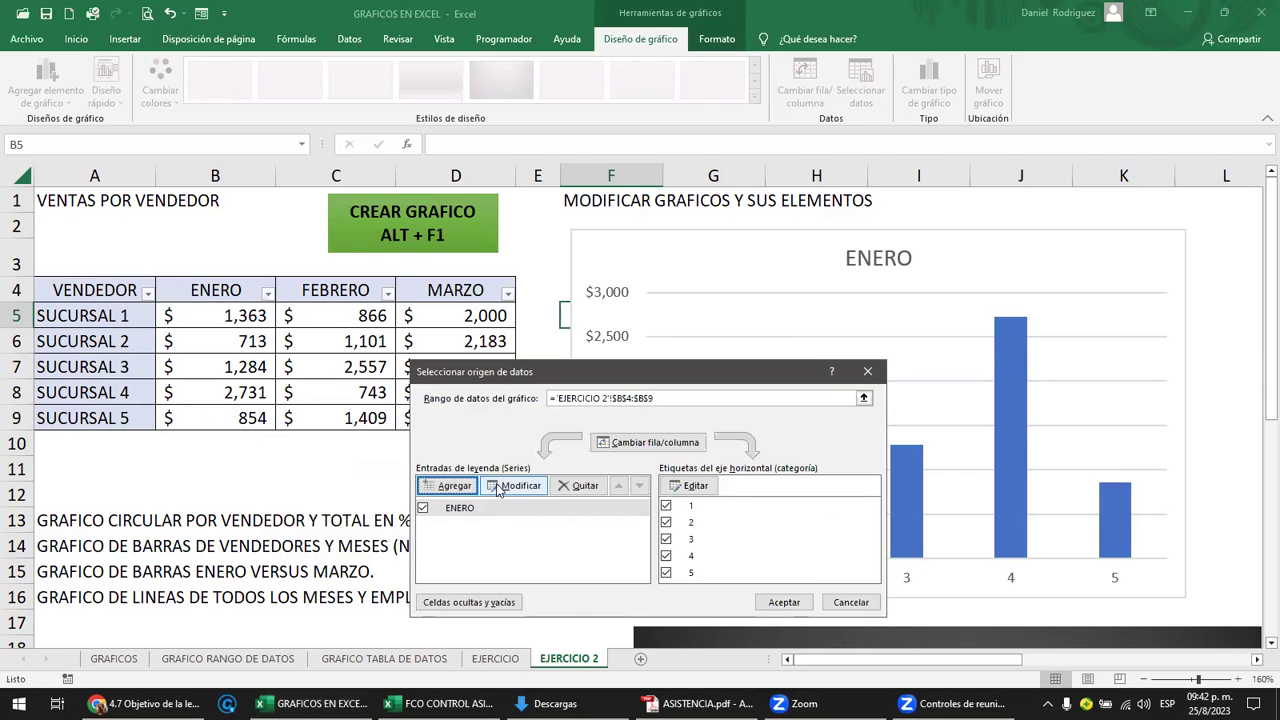
# Add a series named from C4 (FEBRERO) with values C5:C9.
pyautogui.click(447, 487)
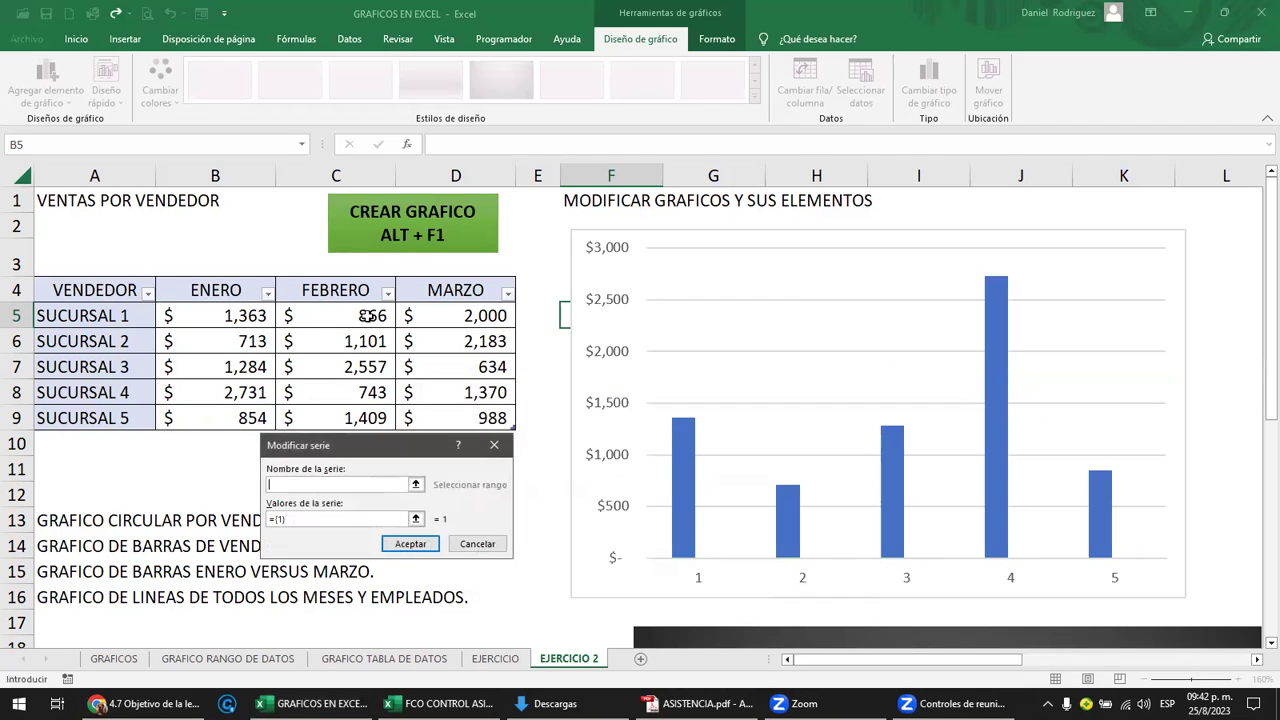
pyautogui.click(353, 292)
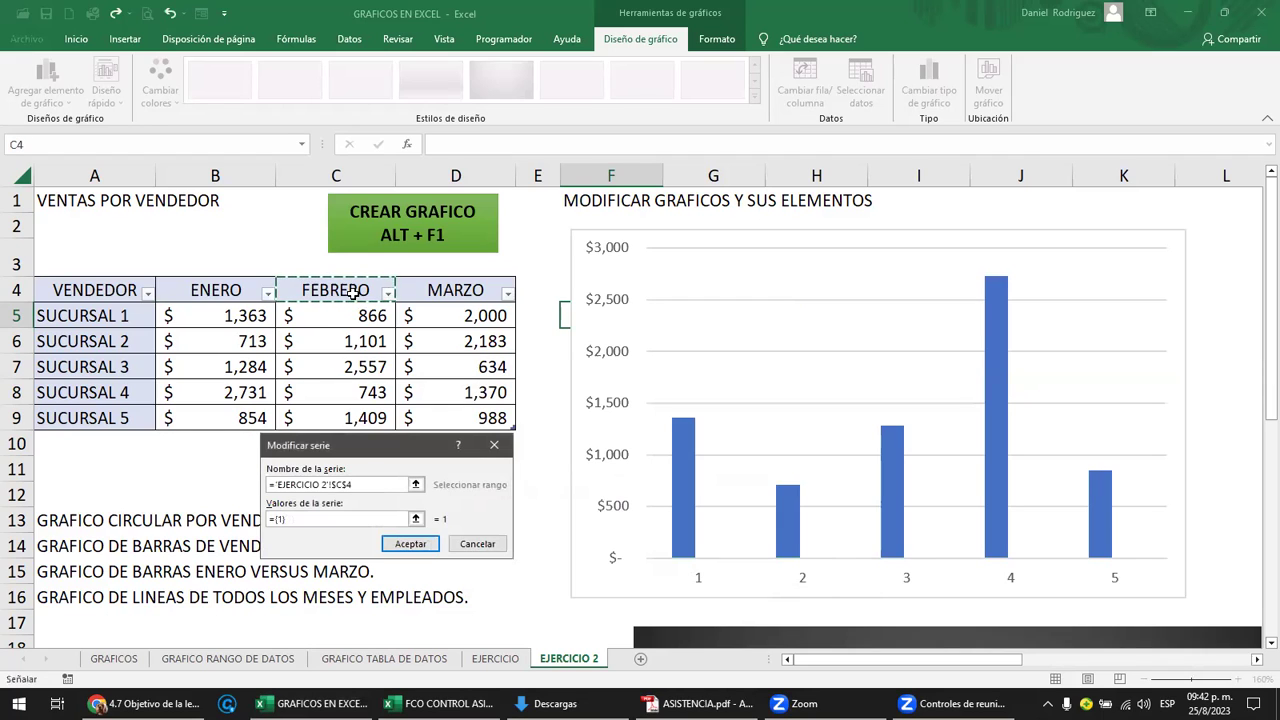
pyautogui.click(300, 520)
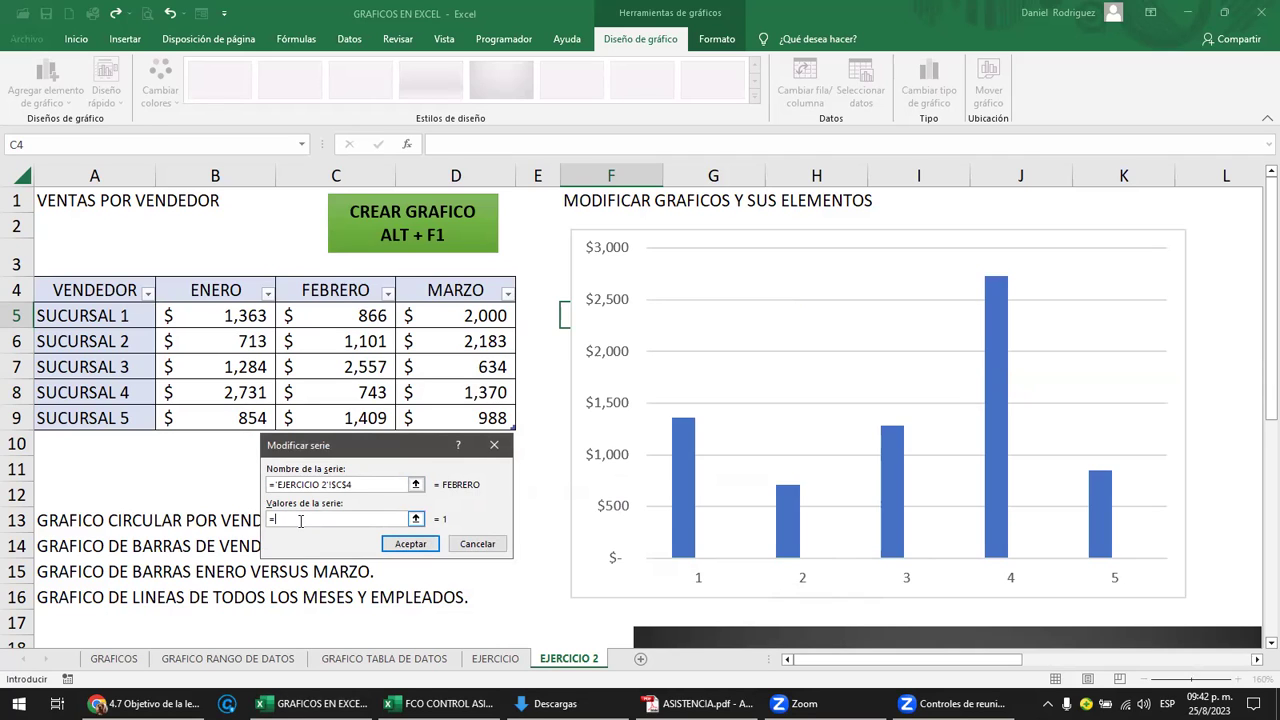
pyautogui.moveTo(352, 318); pyautogui.dragTo(357, 408)
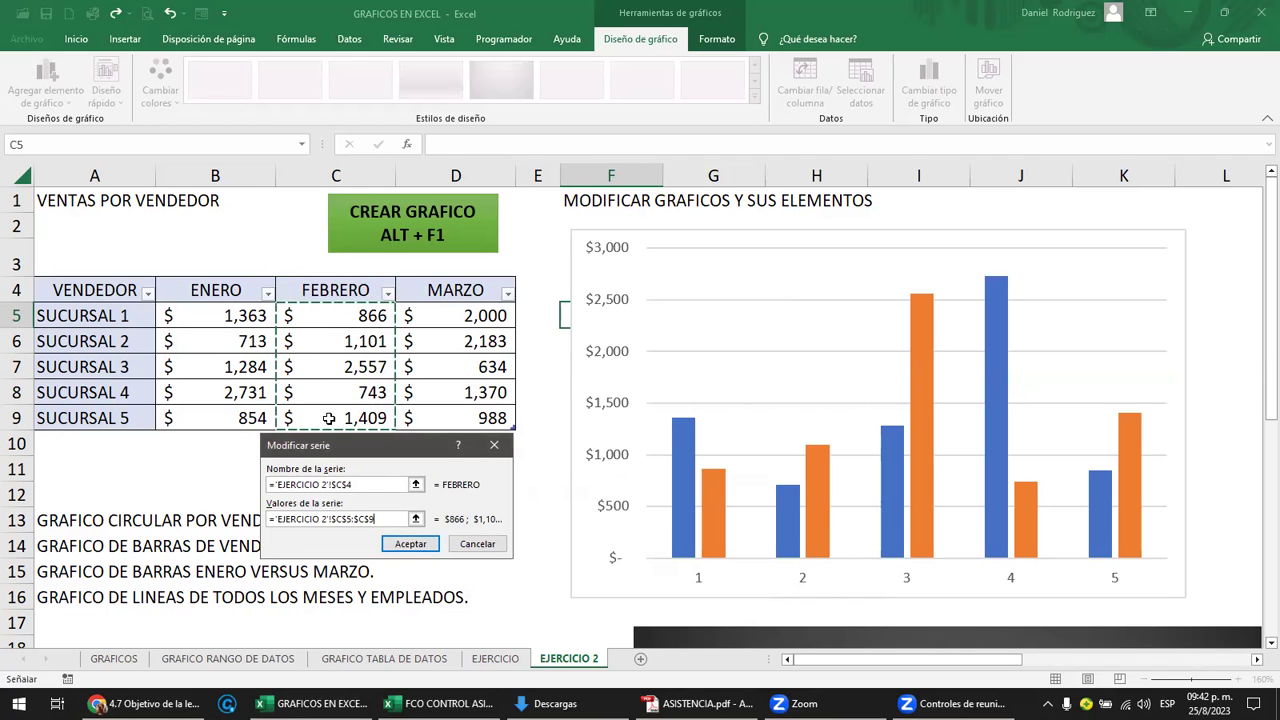
pyautogui.click(410, 543)
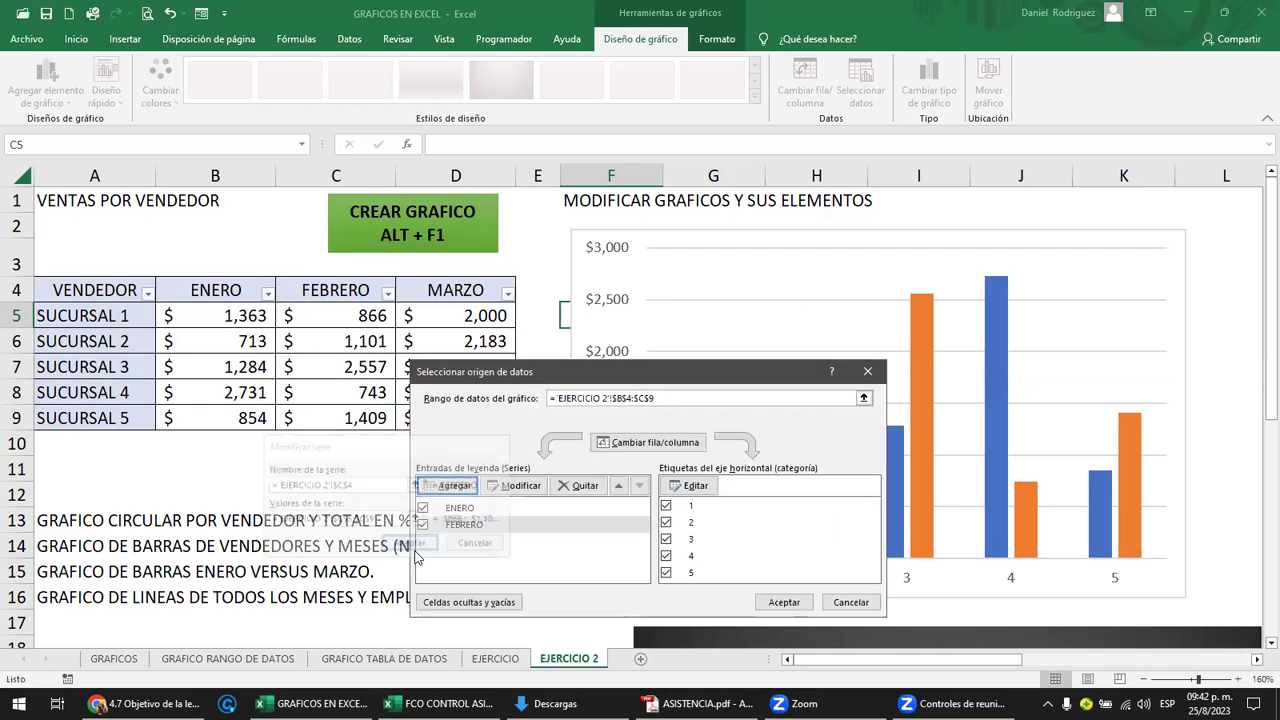
# Add a MARZO series named from D4 with values D5:D9, giving grey bars.
pyautogui.click(452, 487)
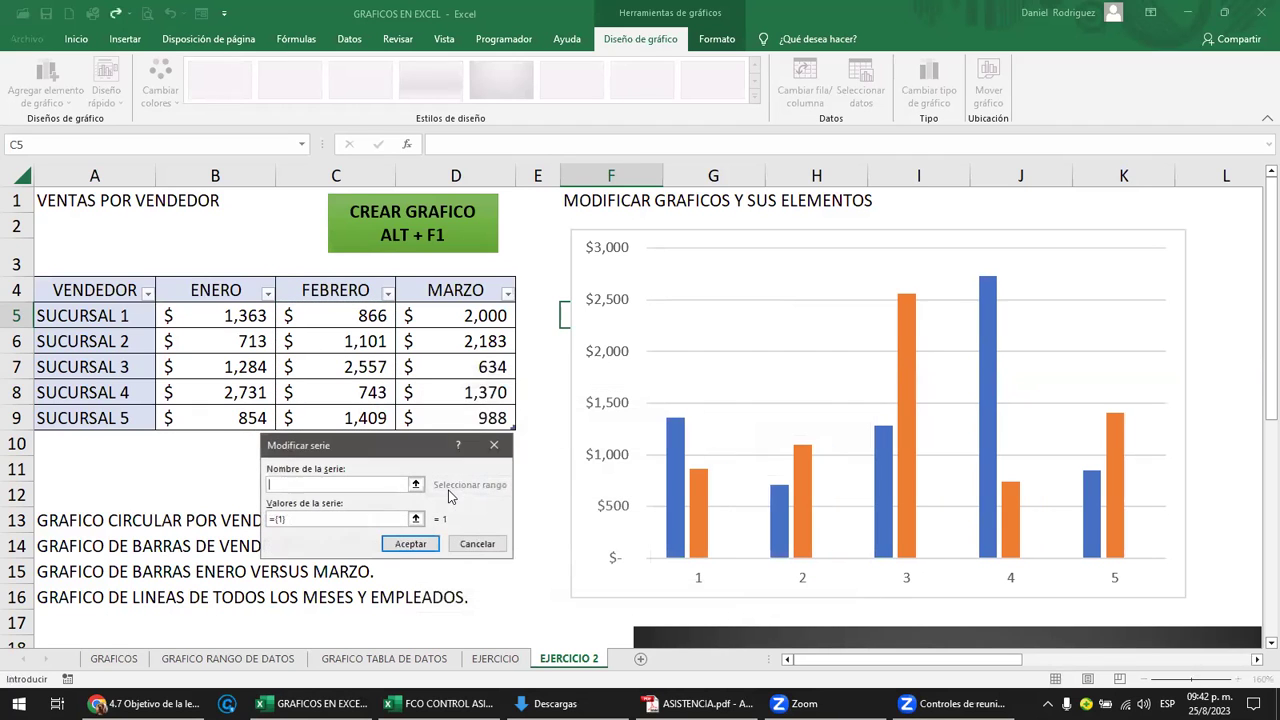
pyautogui.click(476, 291)
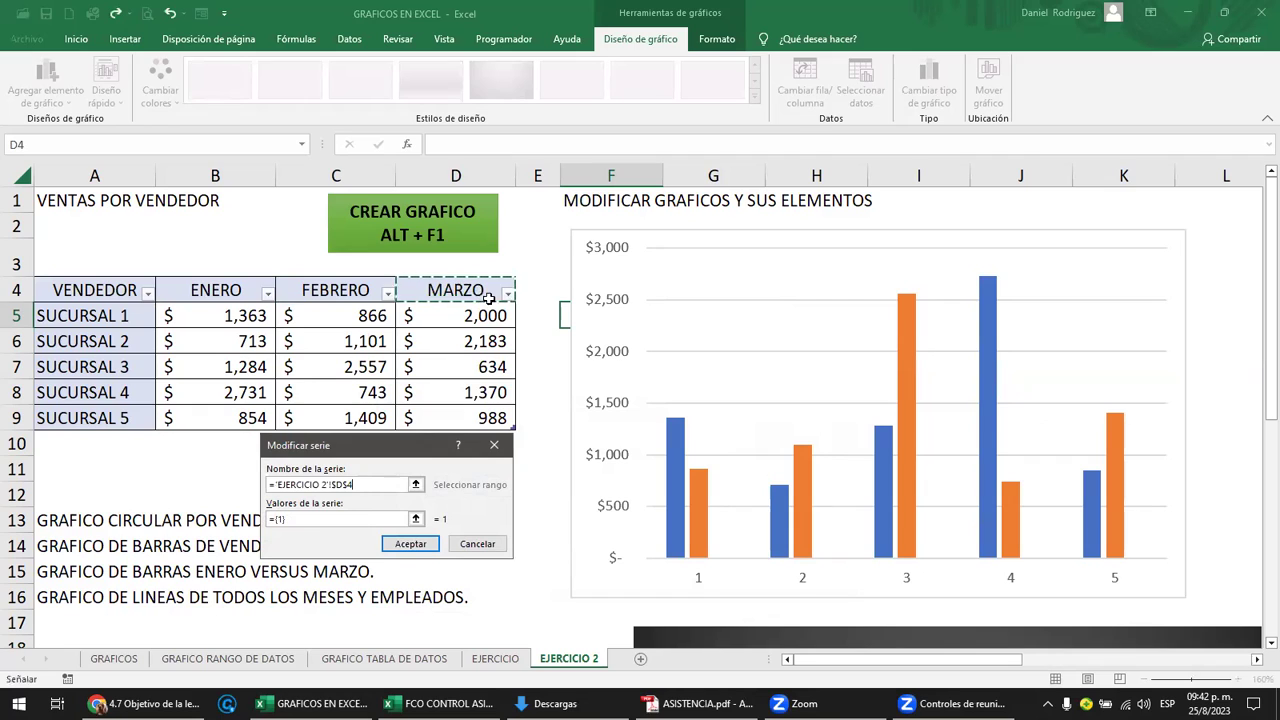
pyautogui.click(302, 519)
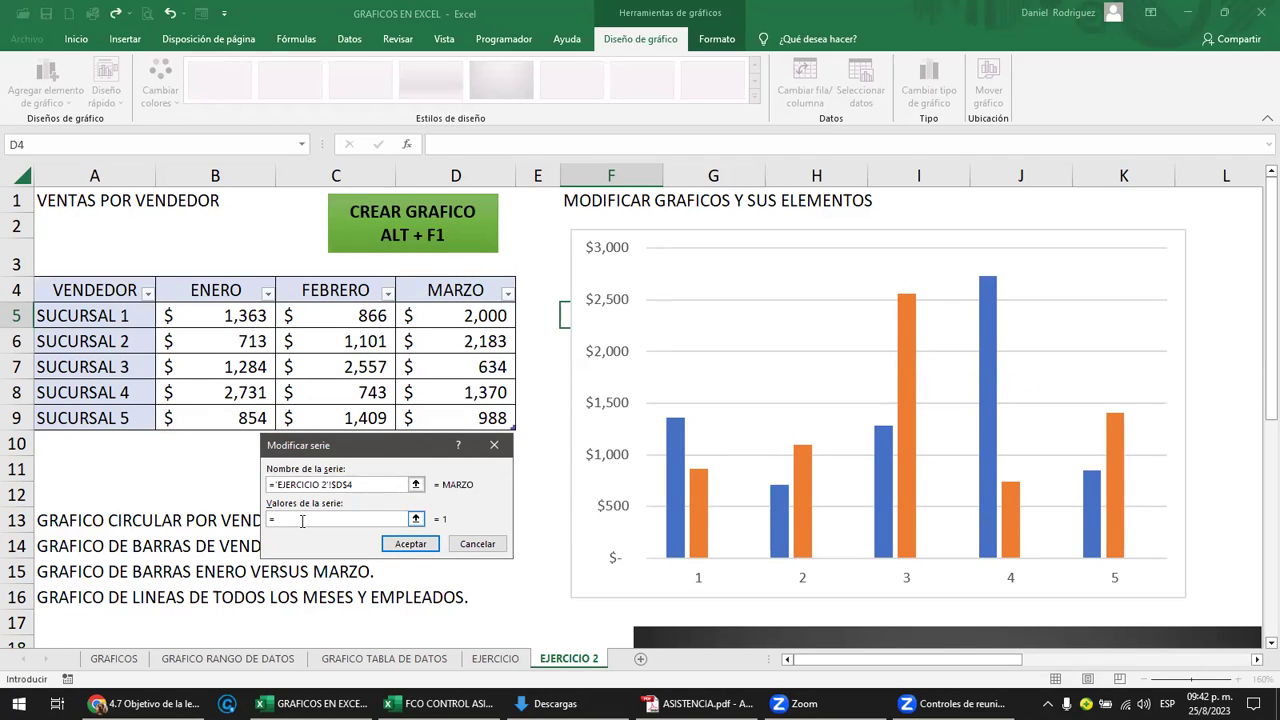
pyautogui.moveTo(480, 315); pyautogui.dragTo(480, 415)
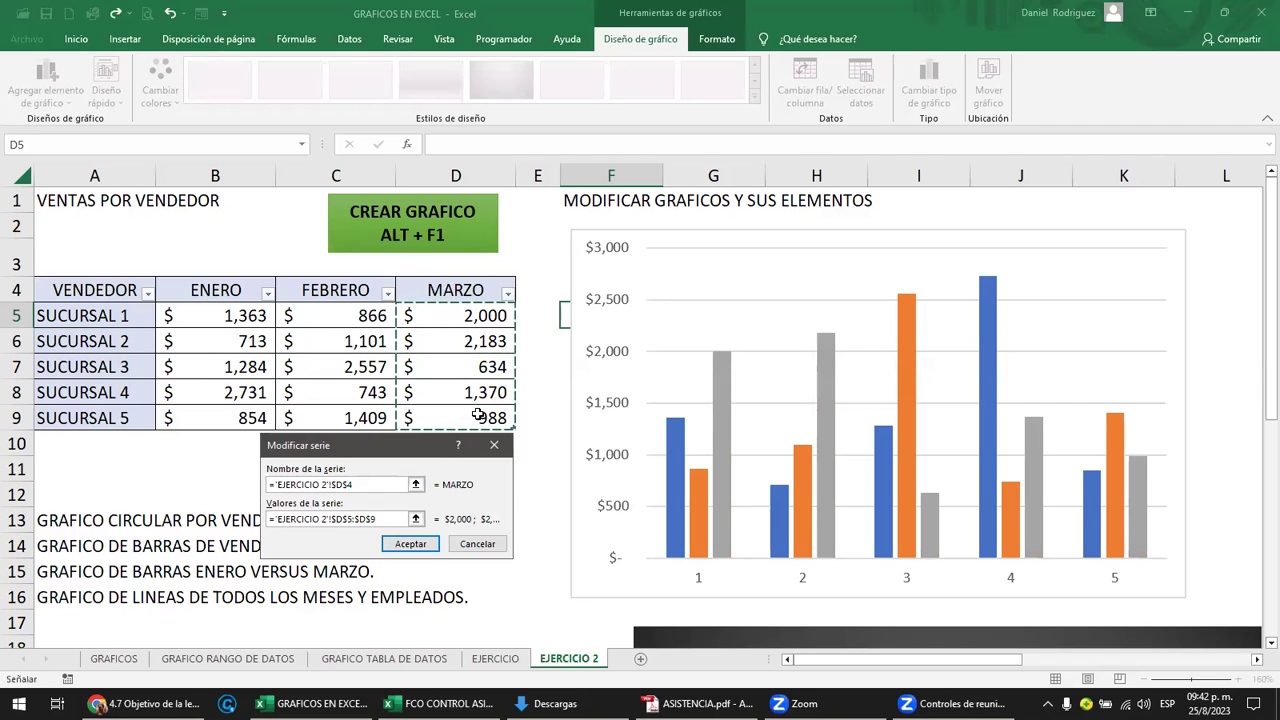
pyautogui.press('Return')
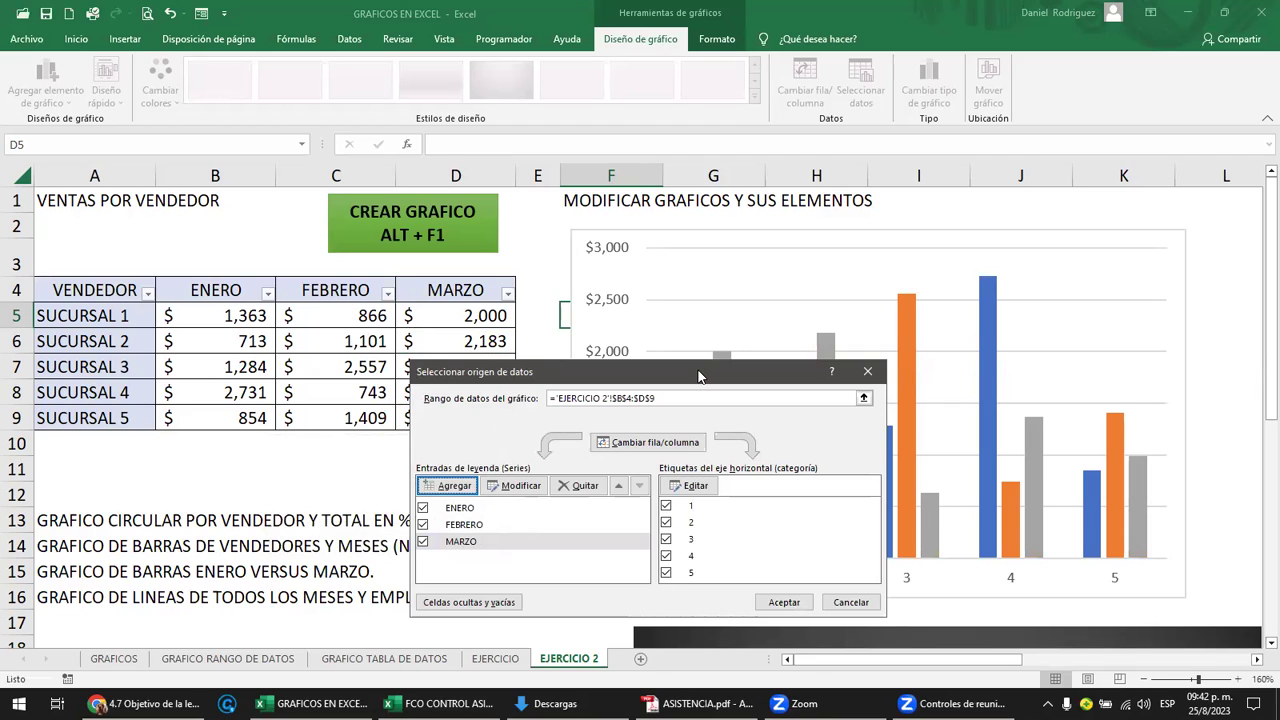
pyautogui.moveTo(698, 376); pyautogui.dragTo(388, 387)
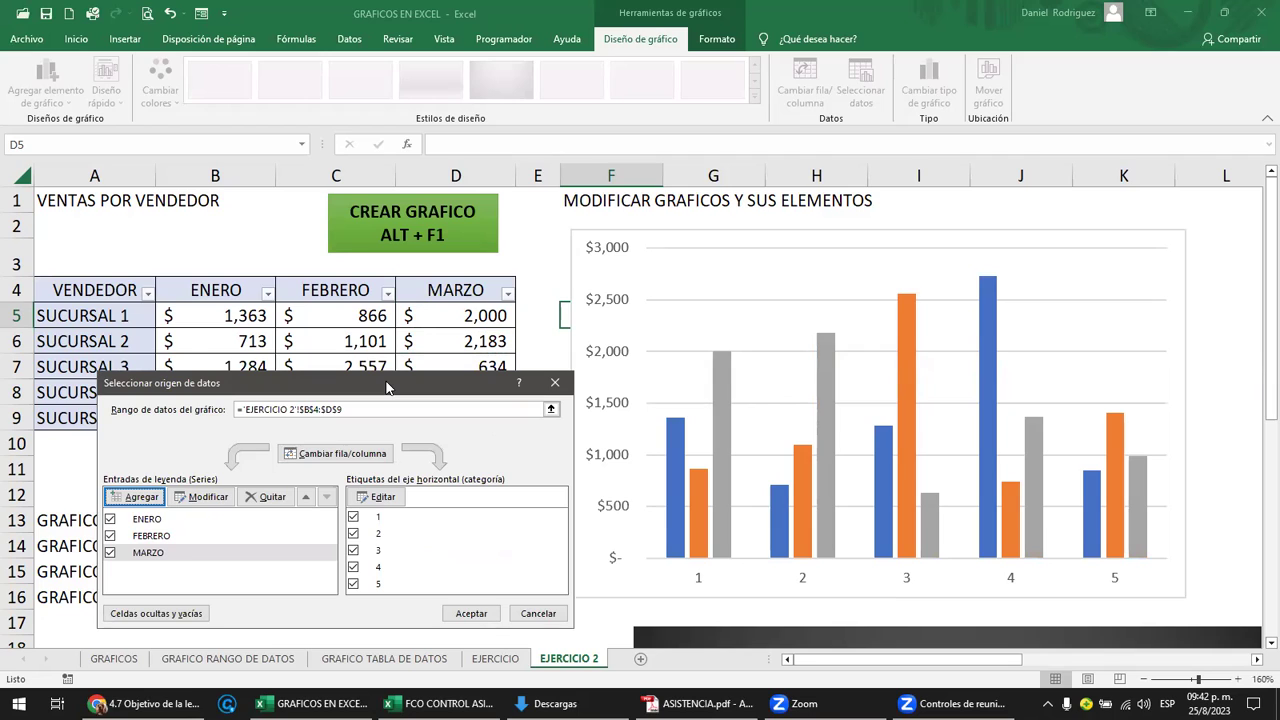
pyautogui.click(147, 519)
pyautogui.click(160, 537)
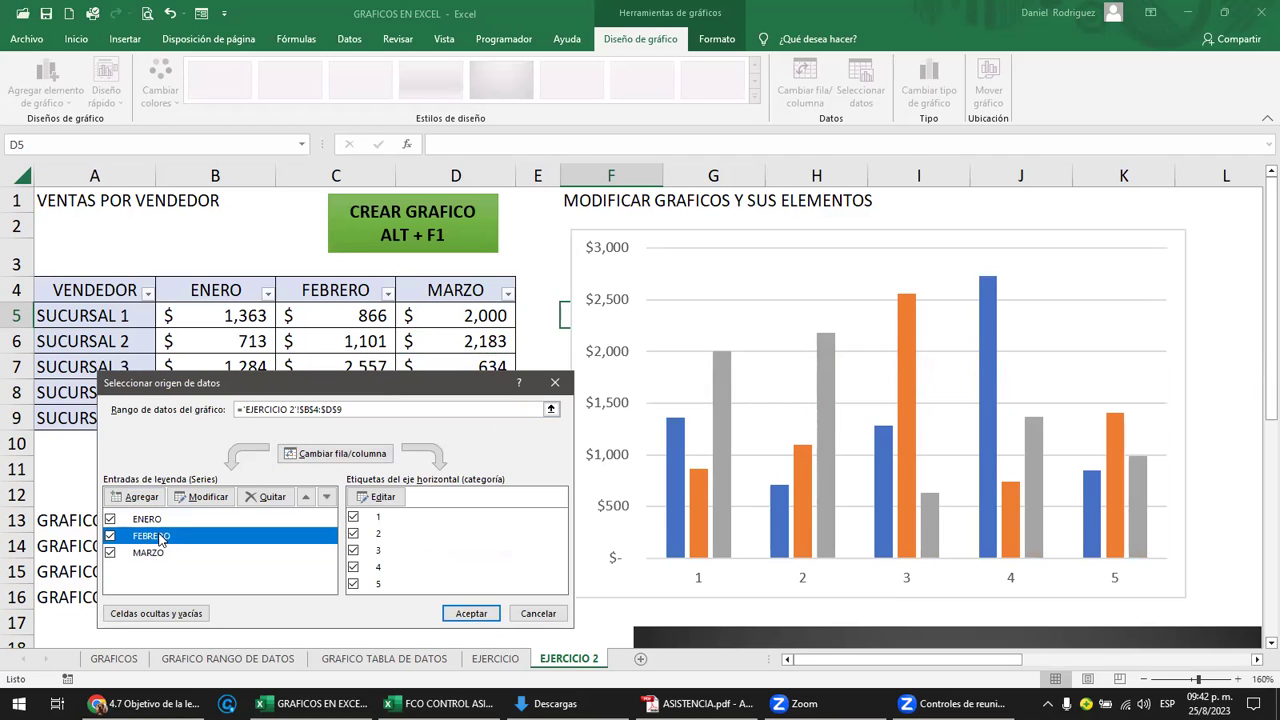
pyautogui.click(166, 553)
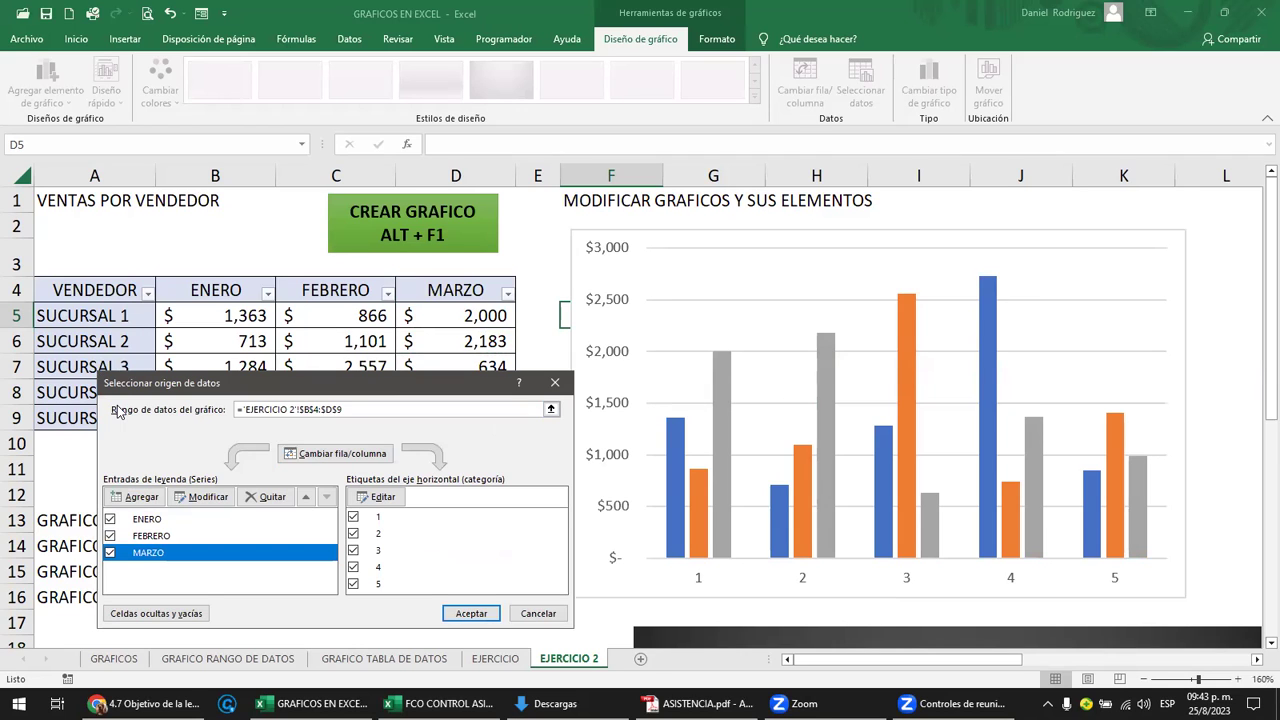
pyautogui.moveTo(293, 386); pyautogui.dragTo(383, 353)
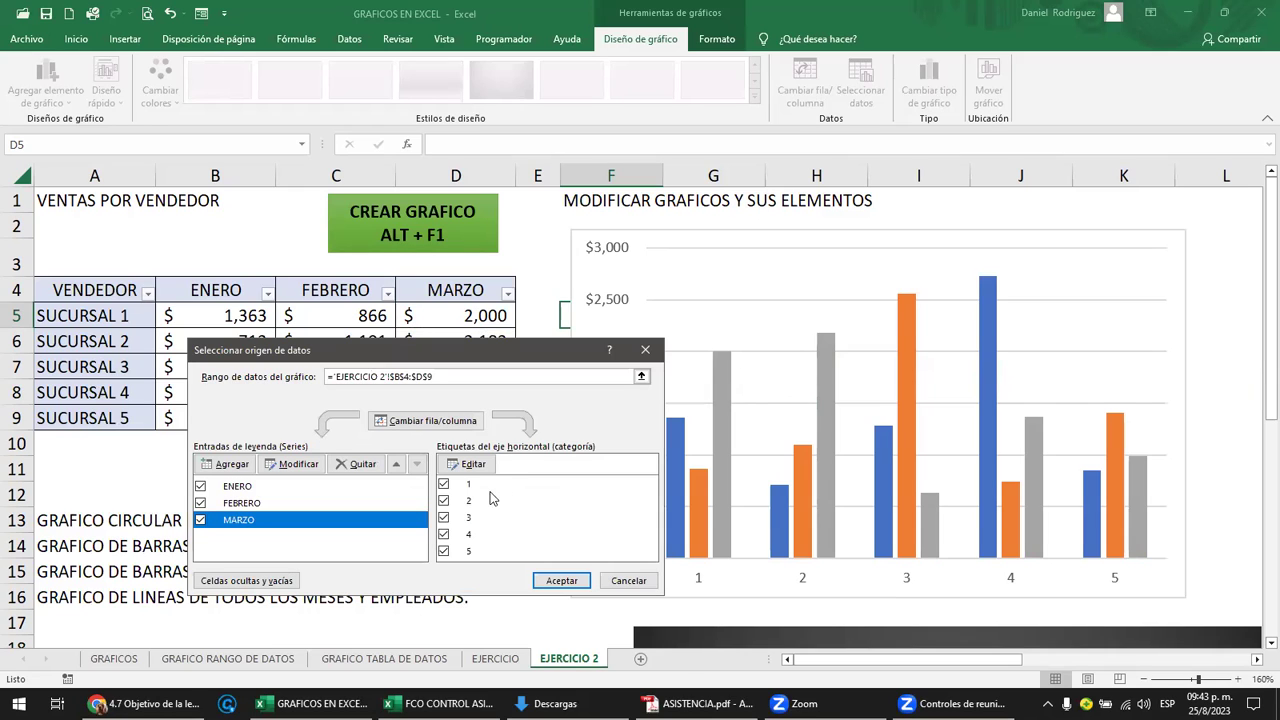
pyautogui.click(245, 505)
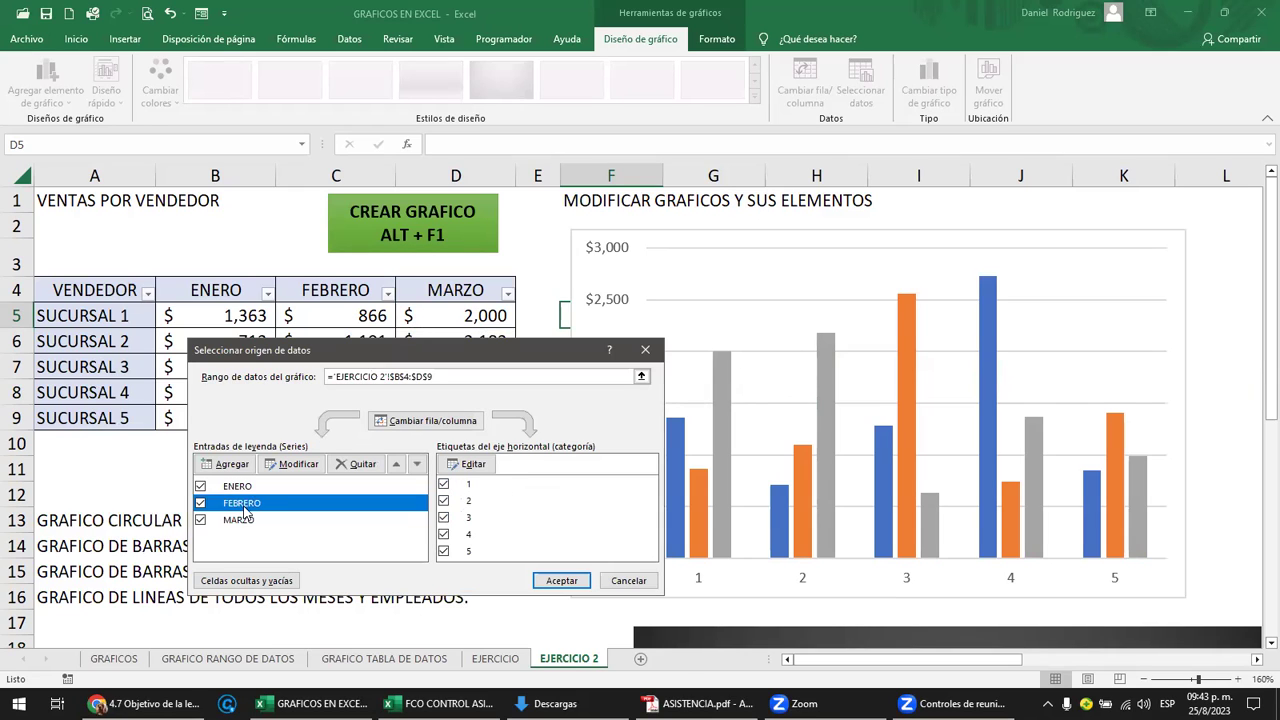
pyautogui.click(238, 487)
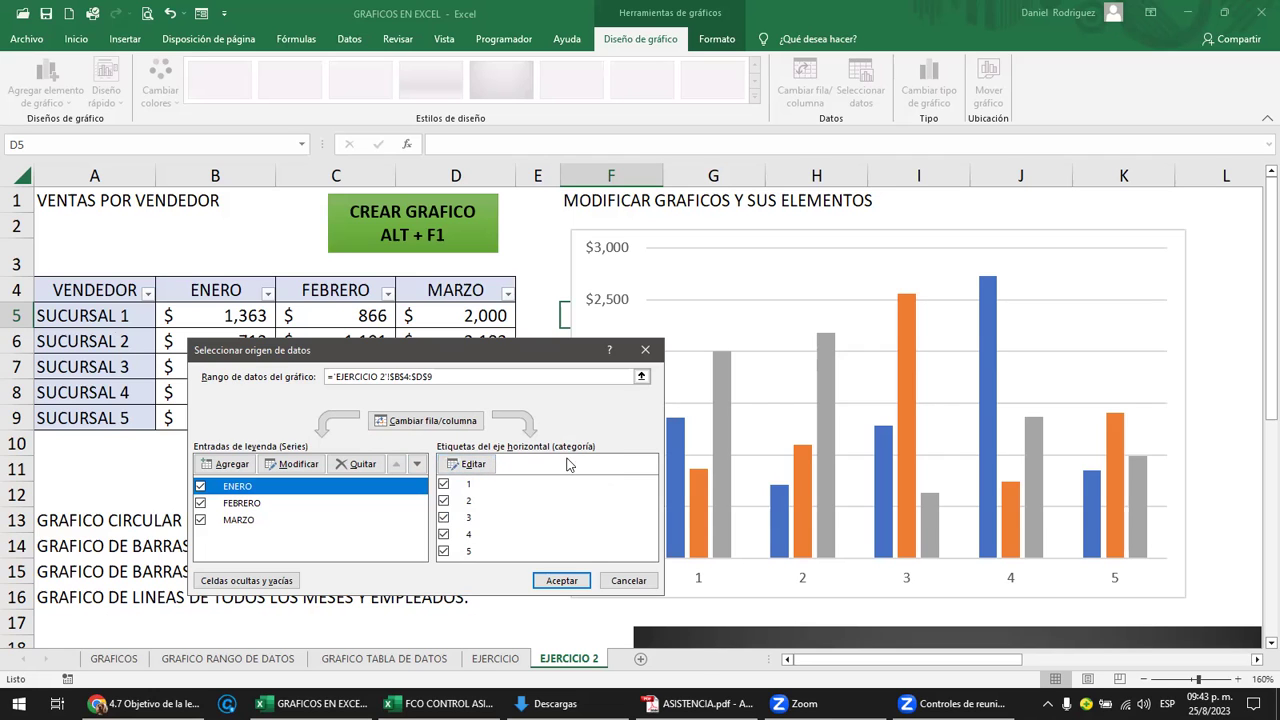
# Set the horizontal axis labels to A5:A9 (SUCURSAL 1–5) and close Select Data Source.
pyautogui.click(478, 466)
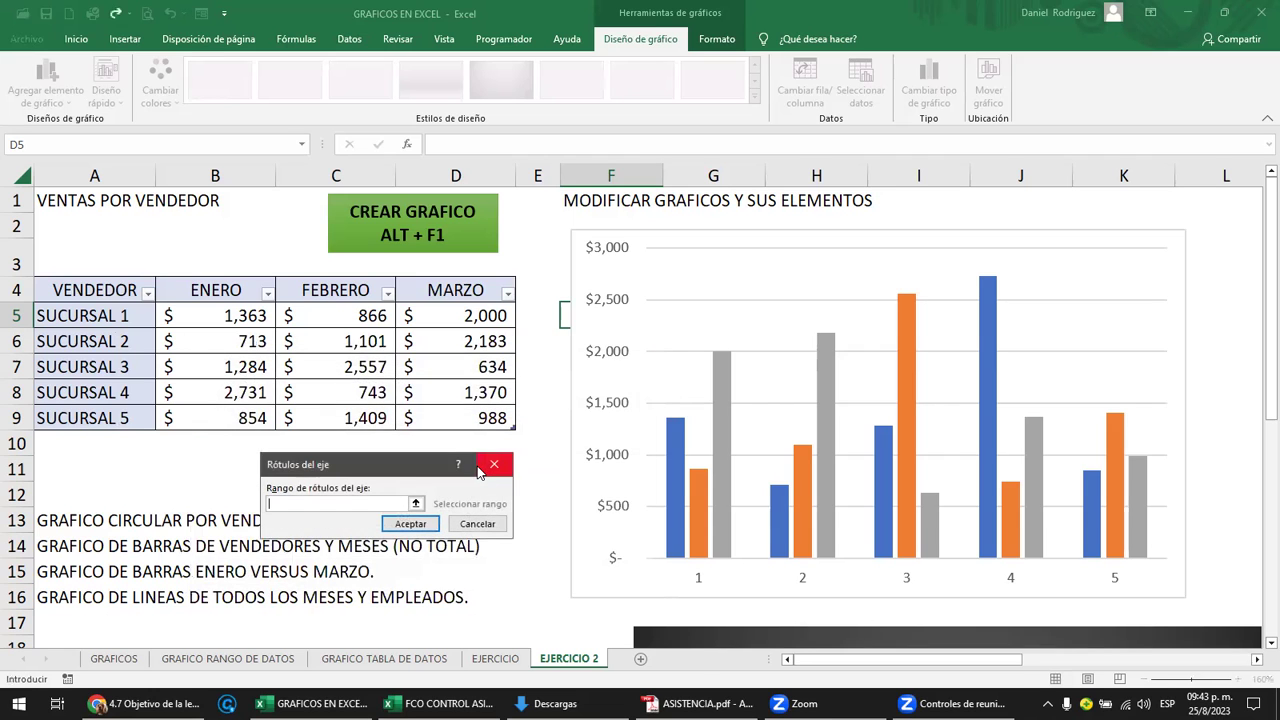
pyautogui.moveTo(440, 465); pyautogui.dragTo(720, 322)
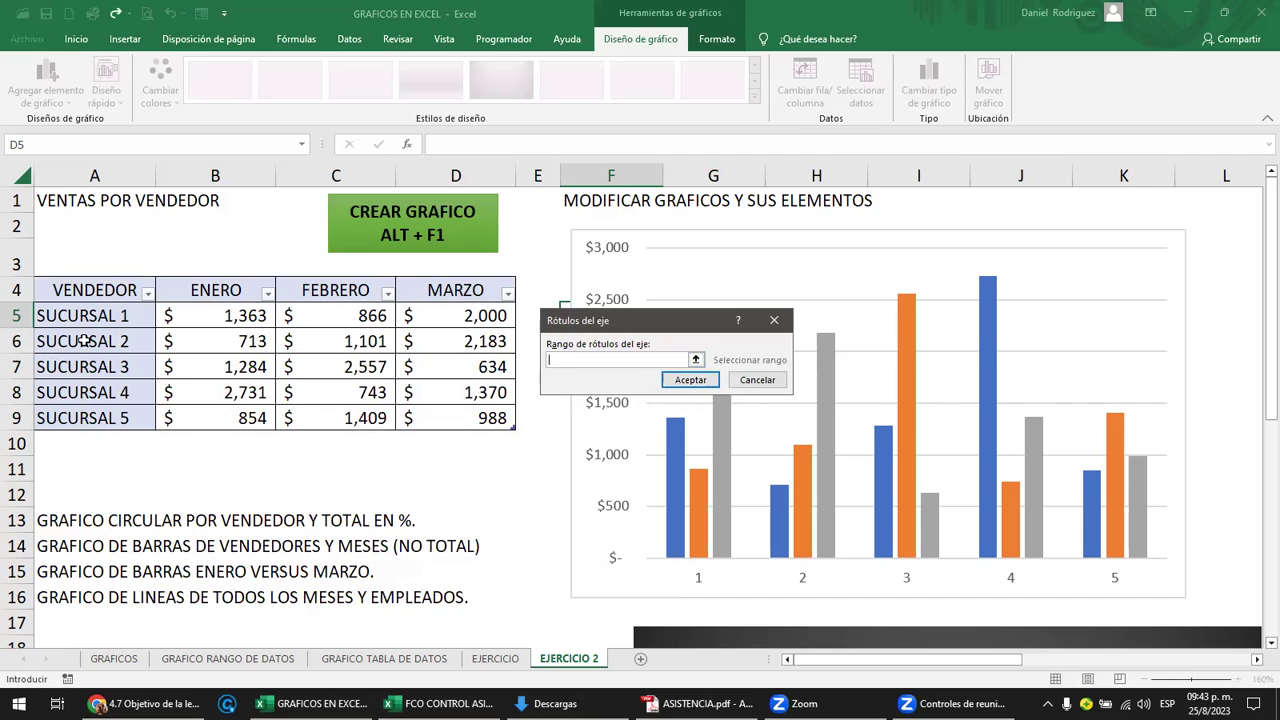
pyautogui.moveTo(84, 316); pyautogui.dragTo(92, 405)
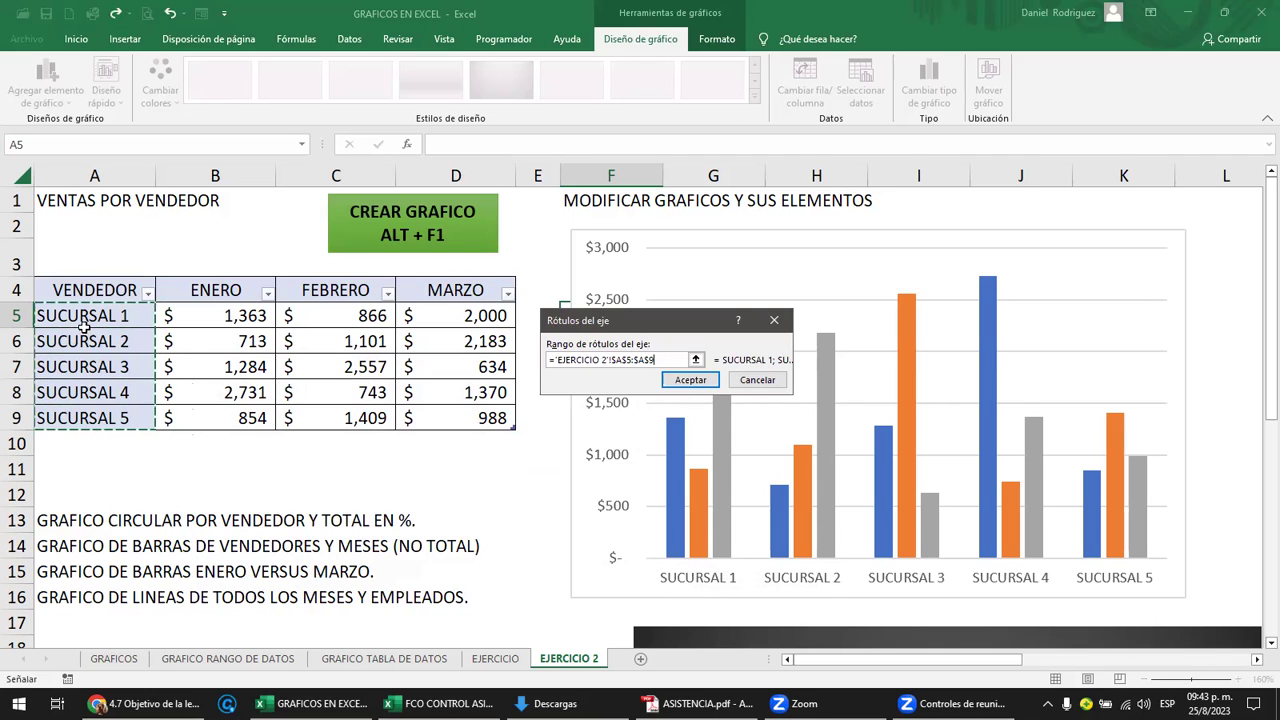
pyautogui.click(689, 380)
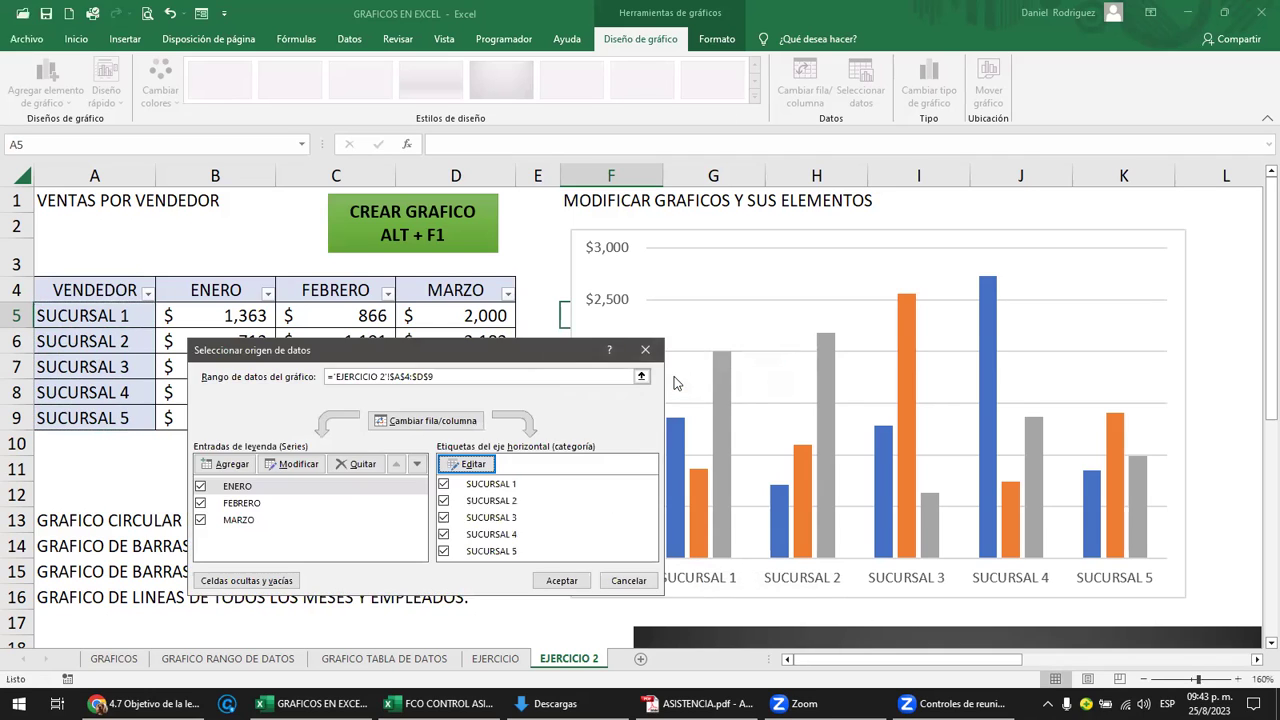
pyautogui.click(562, 580)
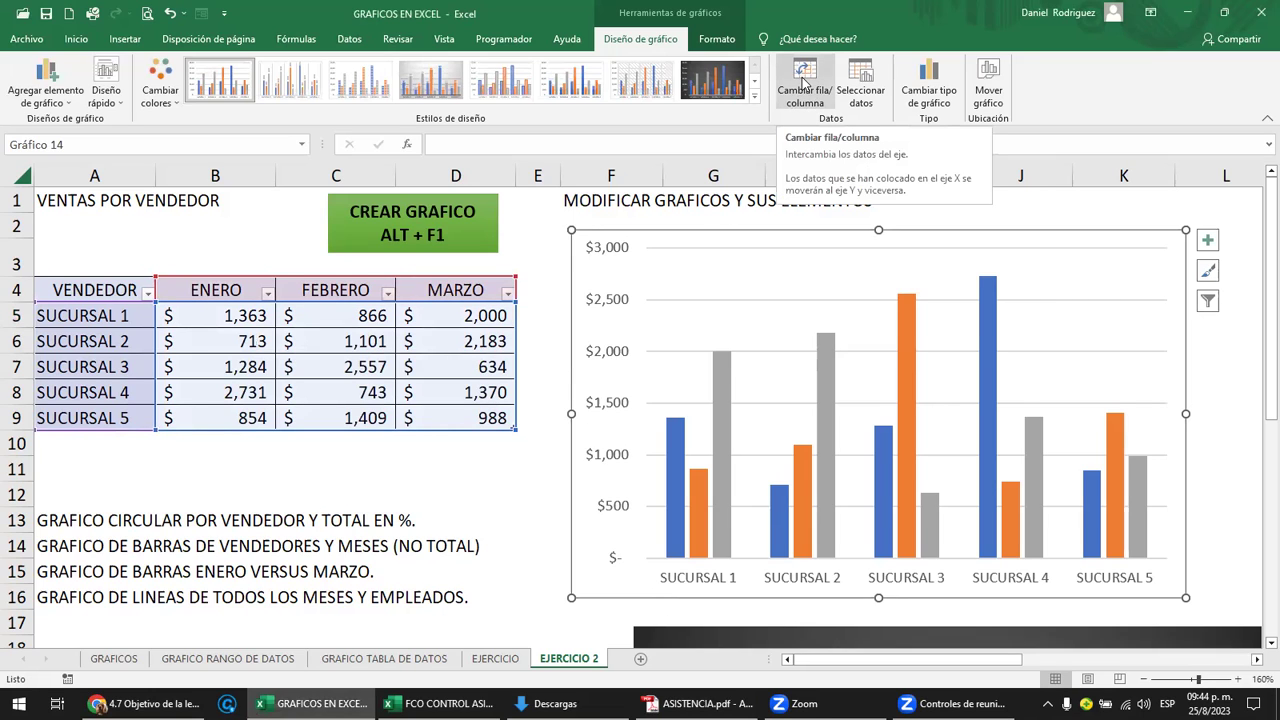
pyautogui.click(803, 83)
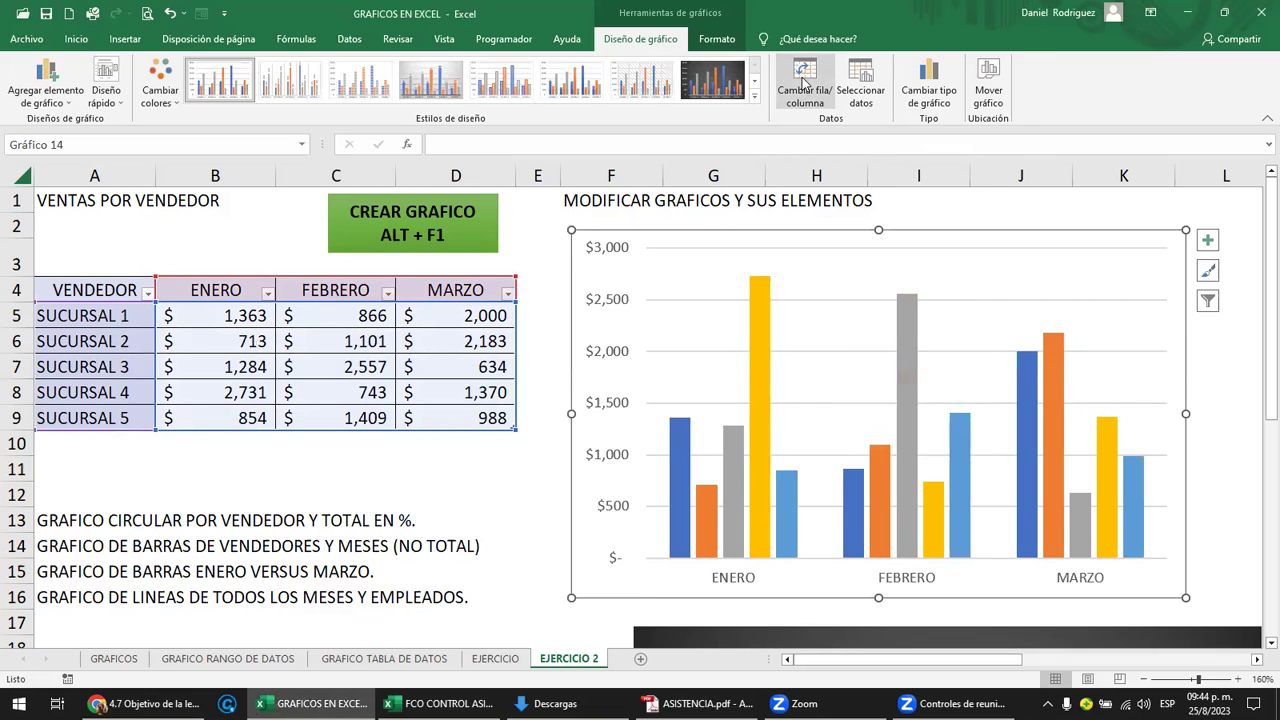
pyautogui.click(860, 88)
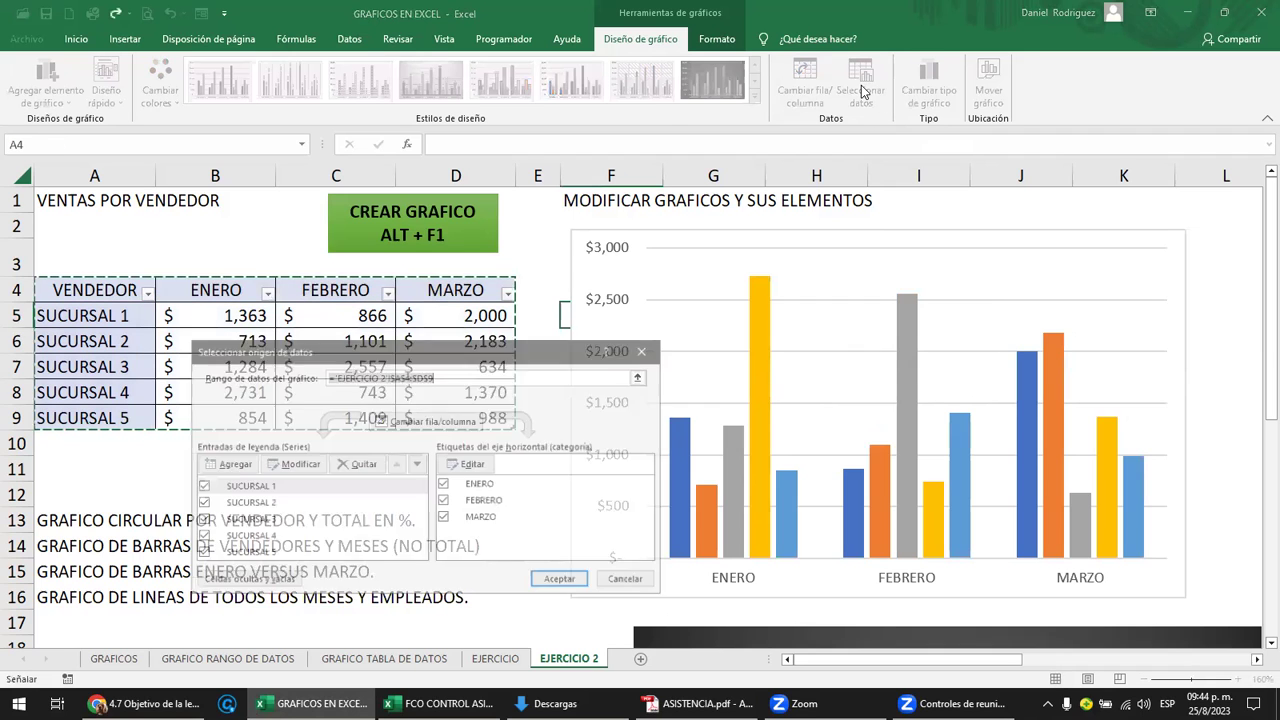
pyautogui.moveTo(478, 360); pyautogui.dragTo(549, 341)
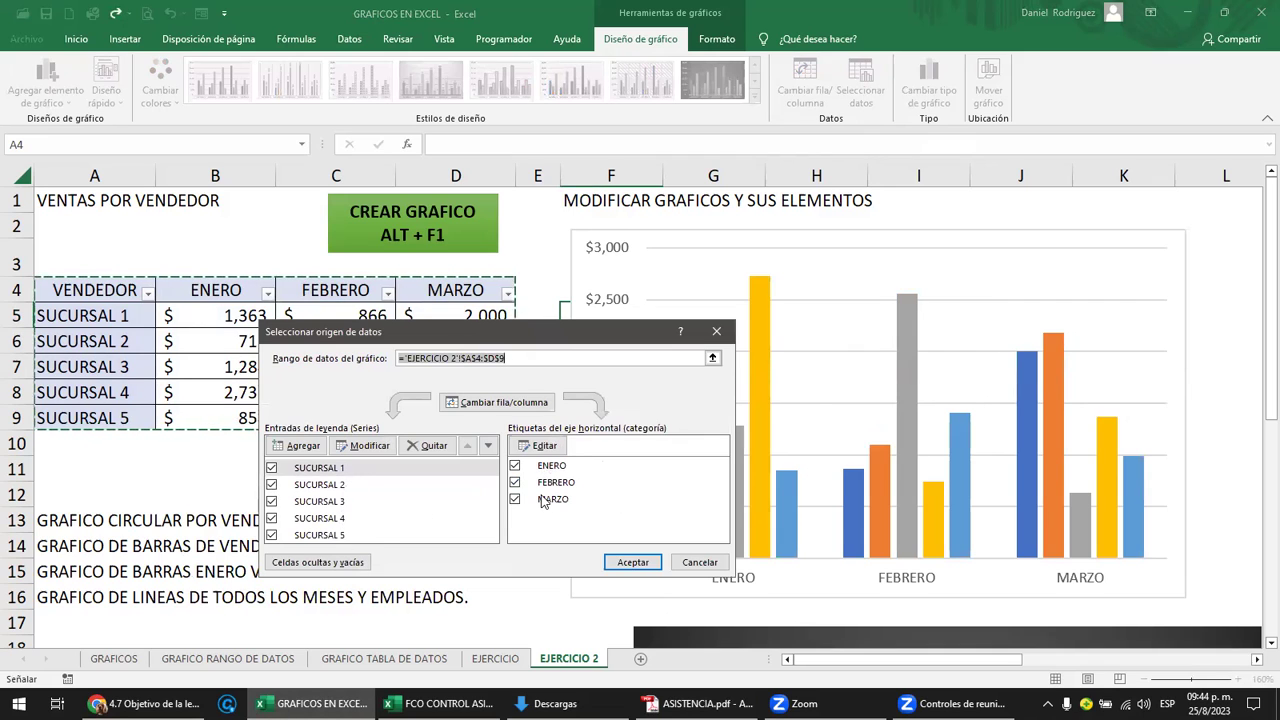
pyautogui.click(489, 405)
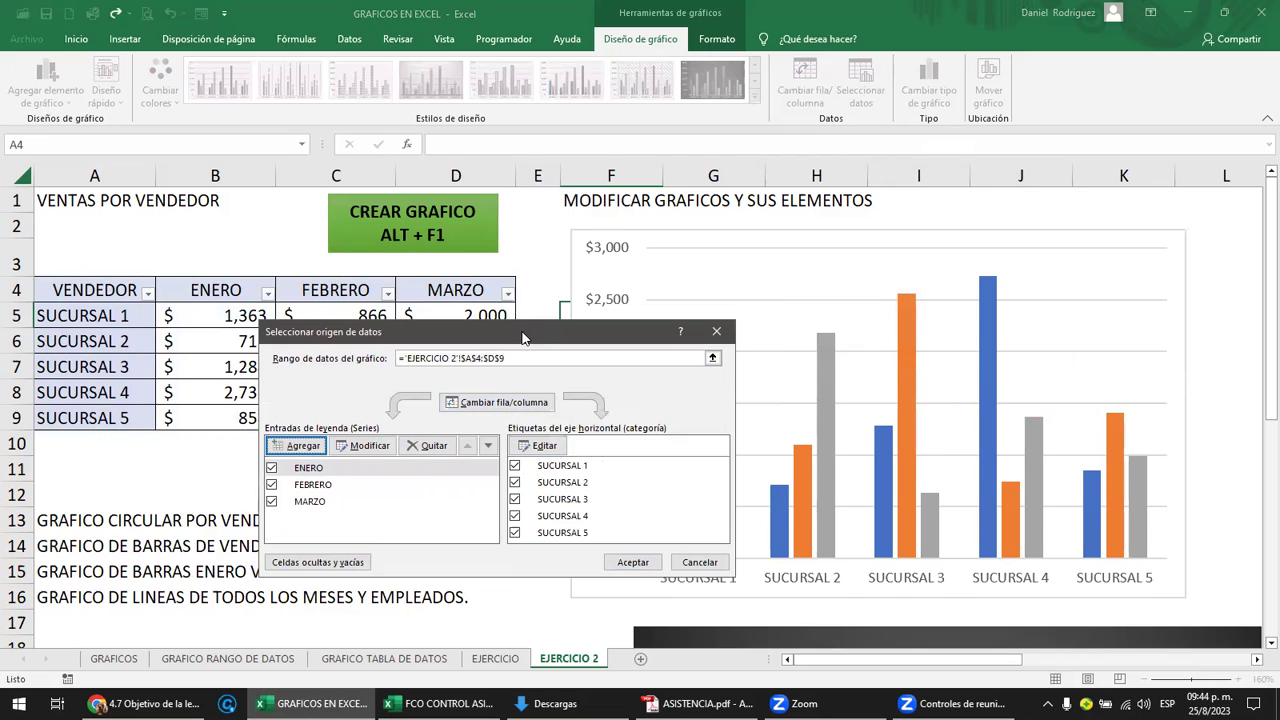
pyautogui.moveTo(522, 337); pyautogui.dragTo(405, 357)
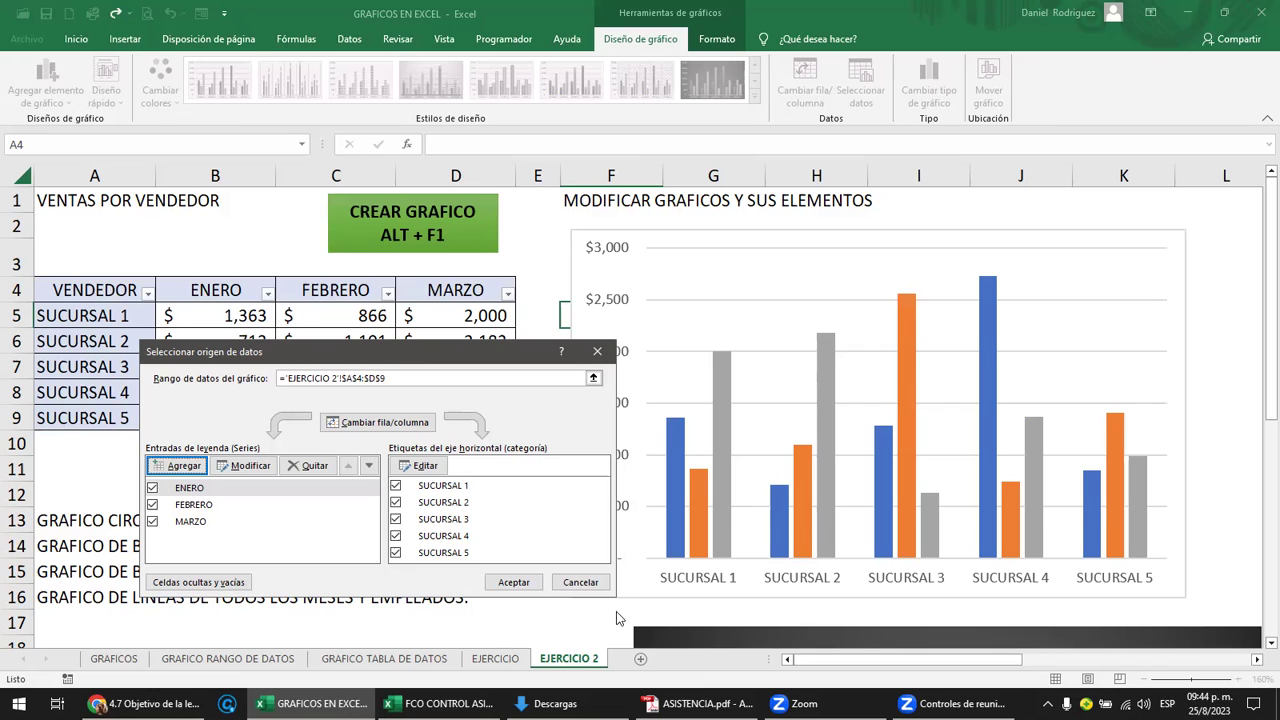
pyautogui.click(512, 582)
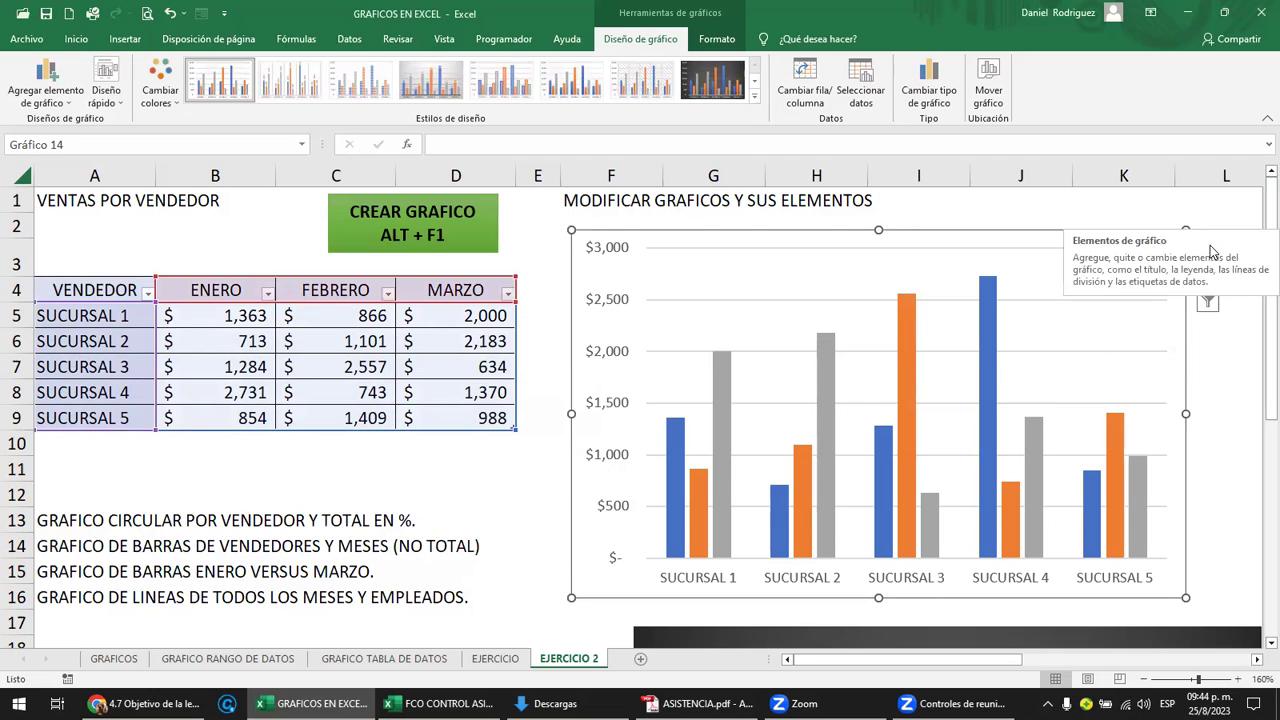
# Add a chart title and data labels on every bar from the Chart Elements list.
pyautogui.click(1213, 431)
pyautogui.click(1145, 245)
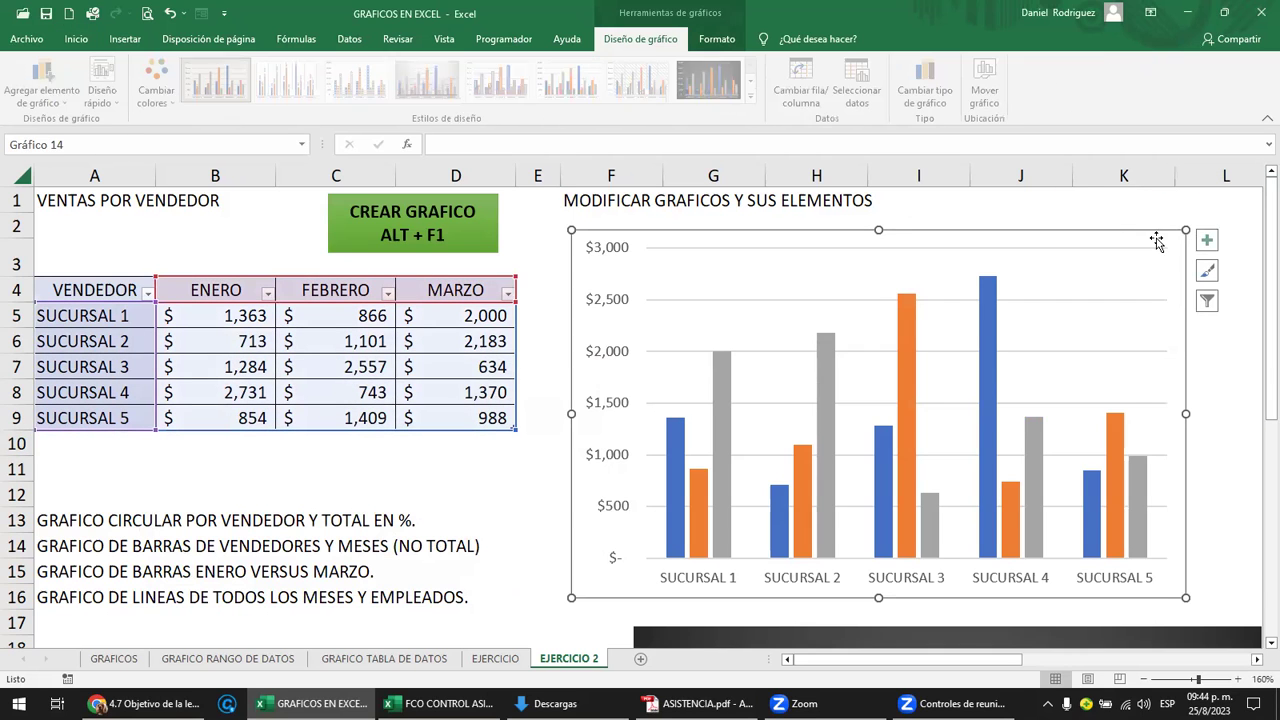
pyautogui.click(1207, 243)
pyautogui.click(457, 276)
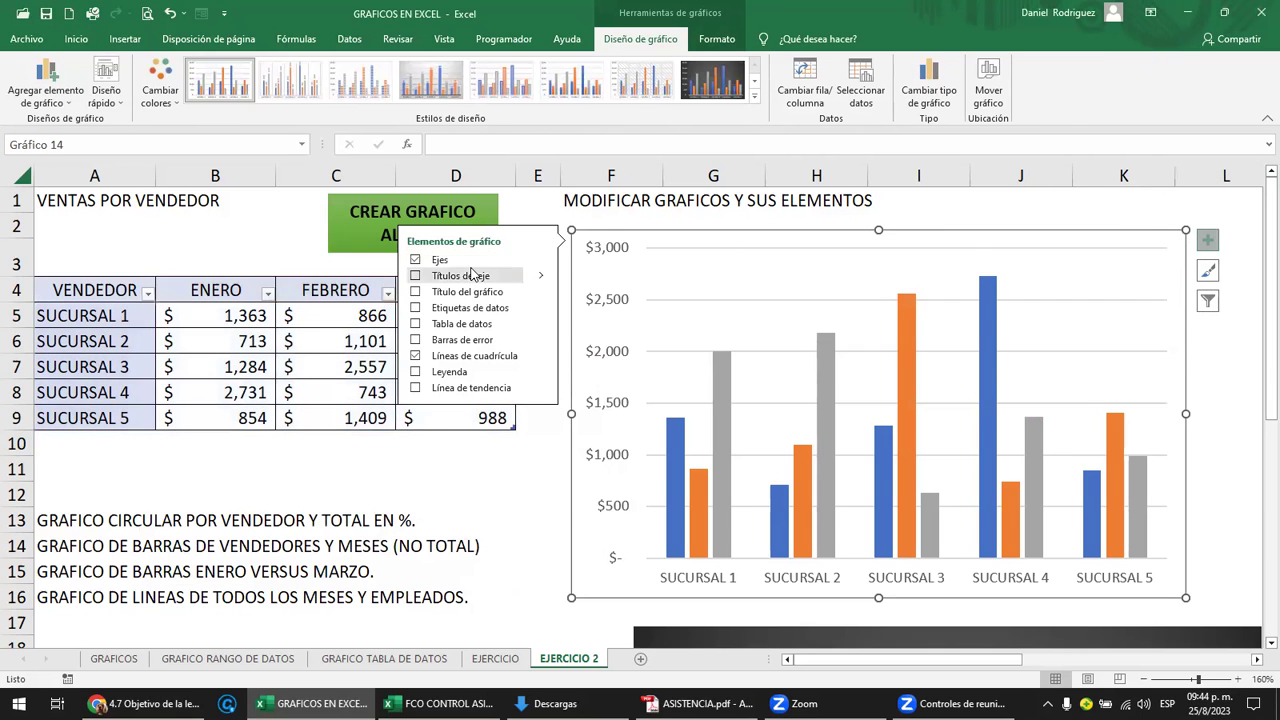
pyautogui.click(483, 291)
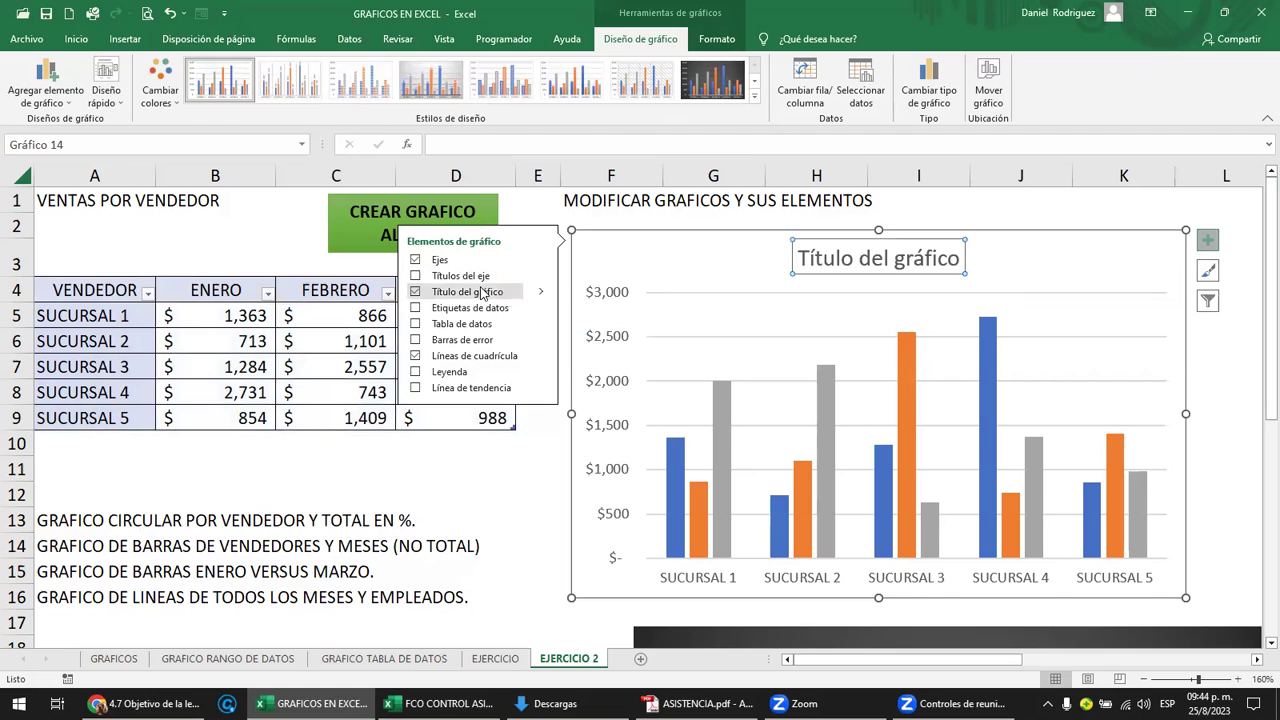
pyautogui.click(490, 309)
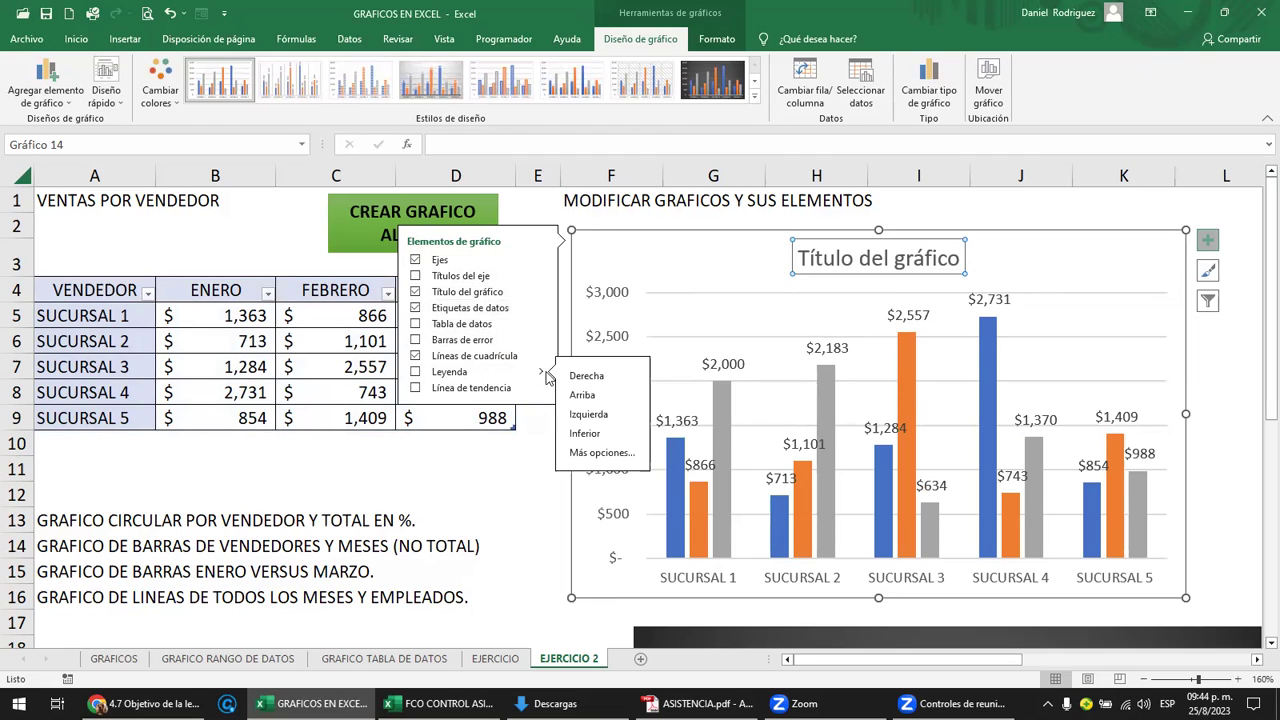
pyautogui.moveTo(449, 371)
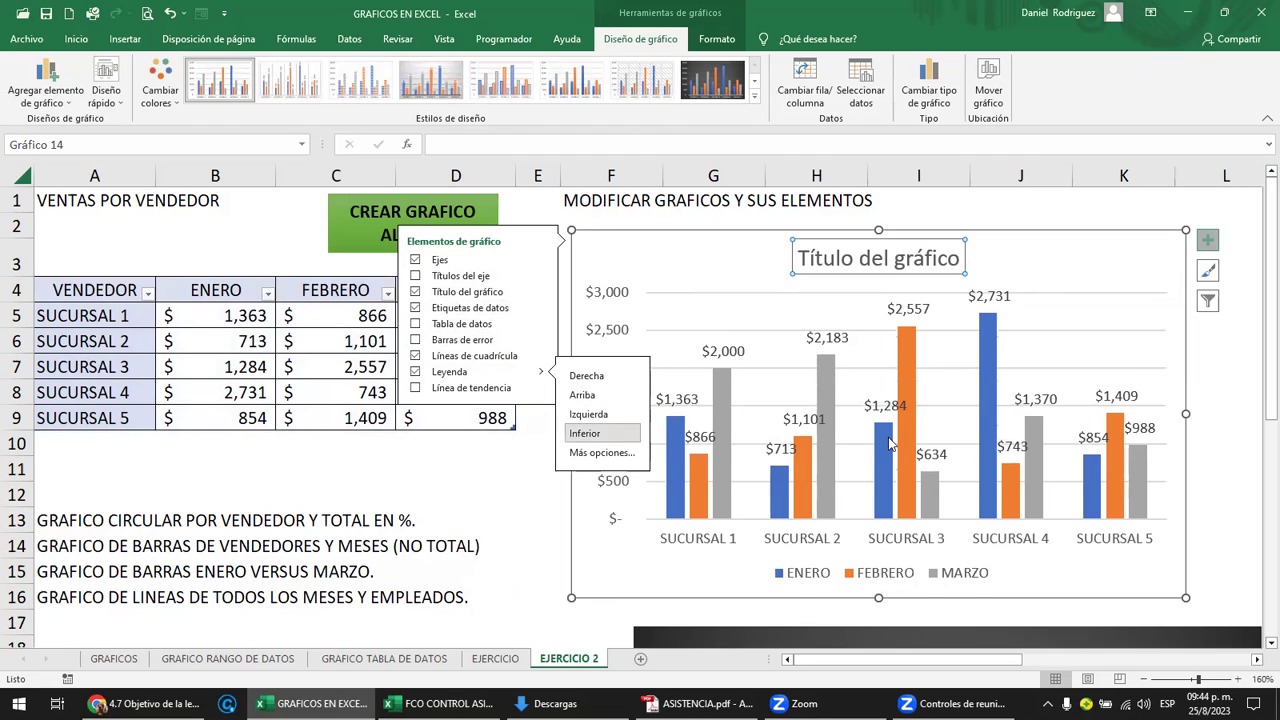
# Remove the chart's horizontal gridlines, leaving labels and the bottom legend.
pyautogui.click(1118, 332)
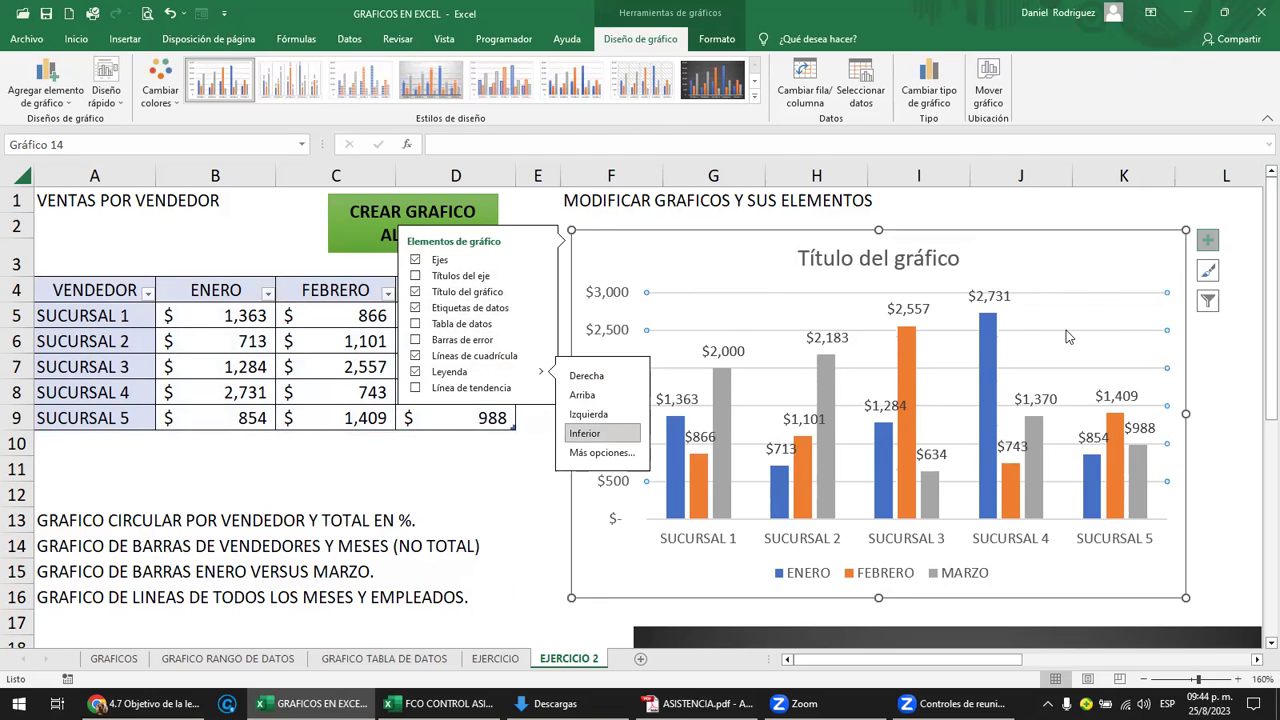
pyautogui.click(1095, 305)
pyautogui.click(1095, 332)
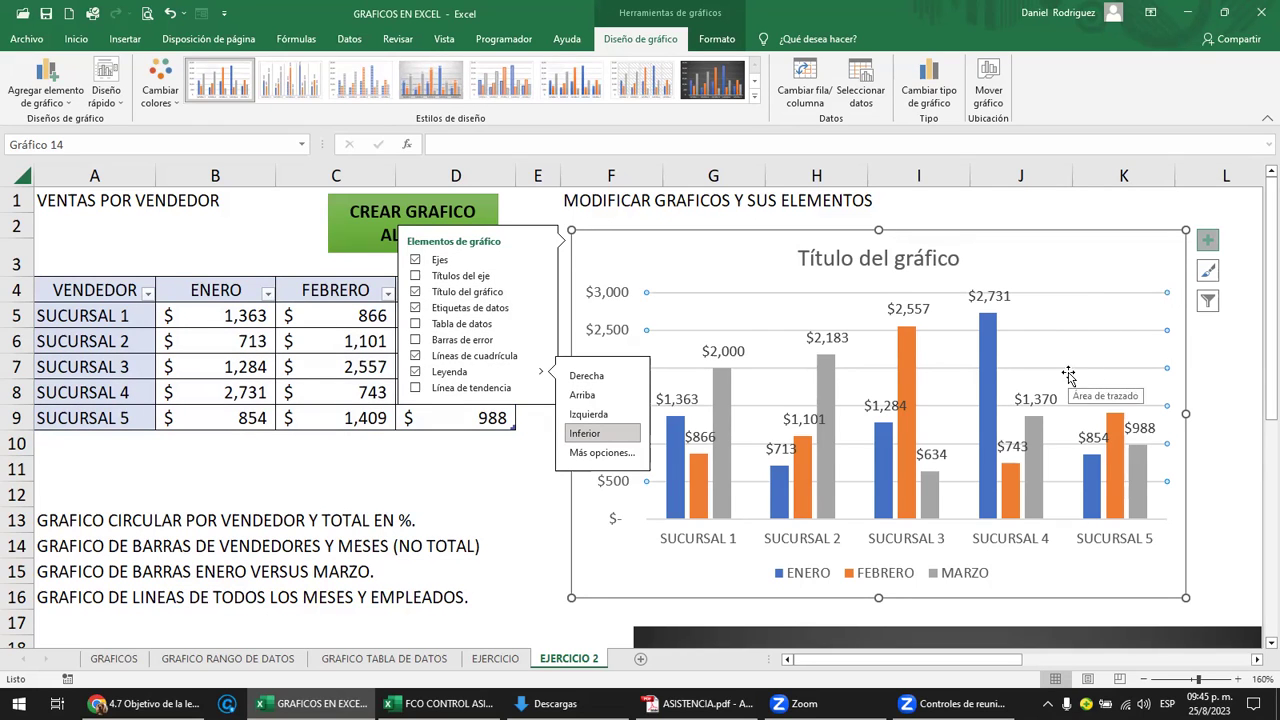
pyautogui.click(990, 375)
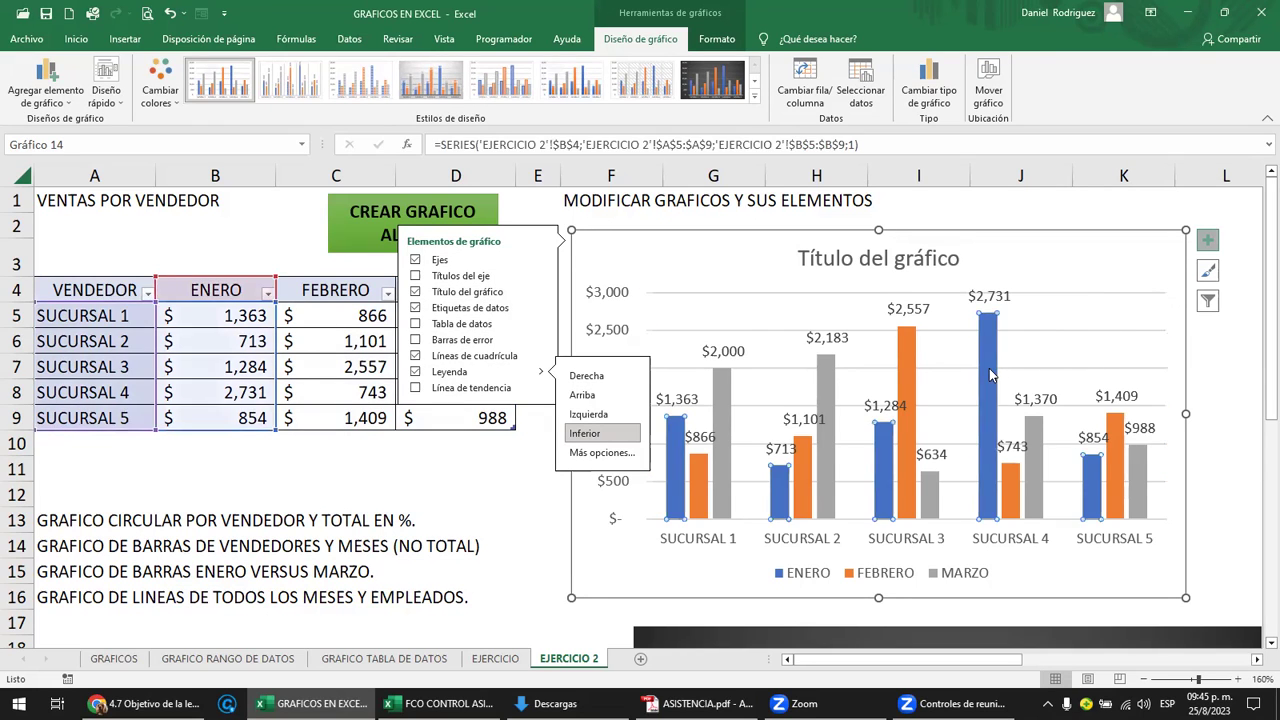
pyautogui.click(1071, 375)
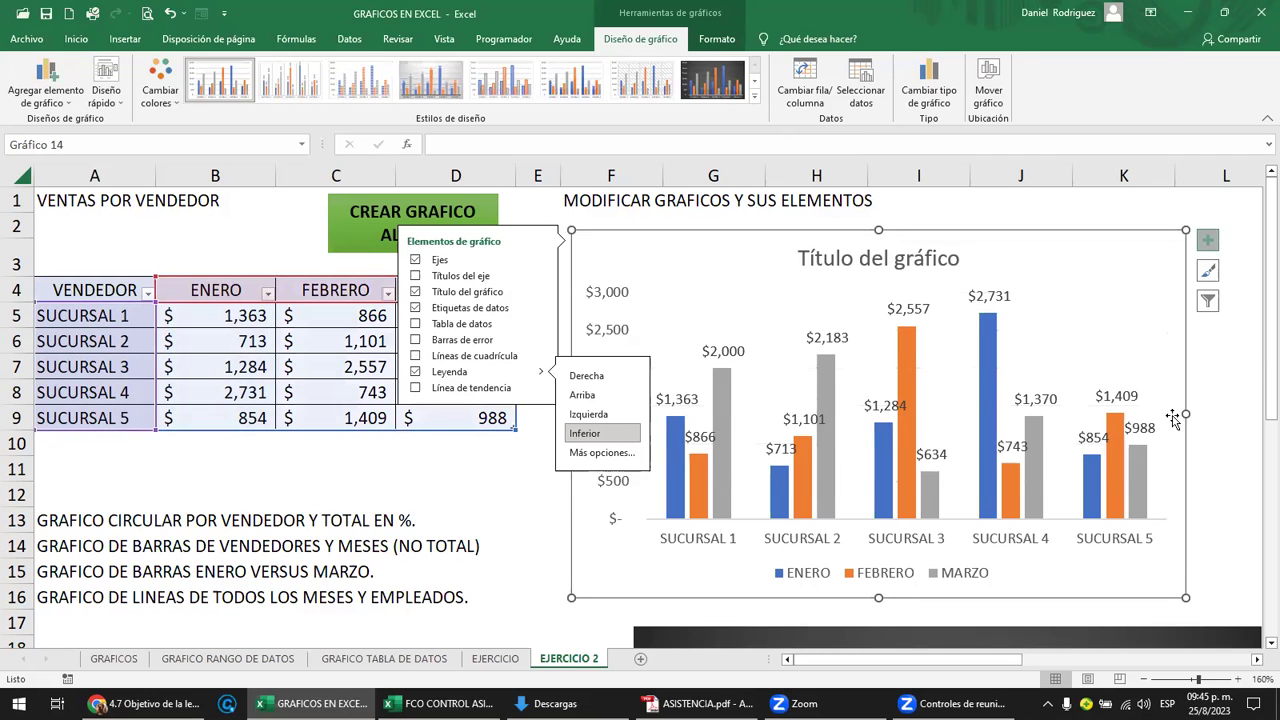
pyautogui.click(1213, 410)
pyautogui.keyDown('ctrl'); pyautogui.scroll(-1, 1200, 428); pyautogui.keyUp('ctrl')
pyautogui.keyDown('ctrl'); pyautogui.scroll(-1, 1048, 428); pyautogui.keyUp('ctrl')
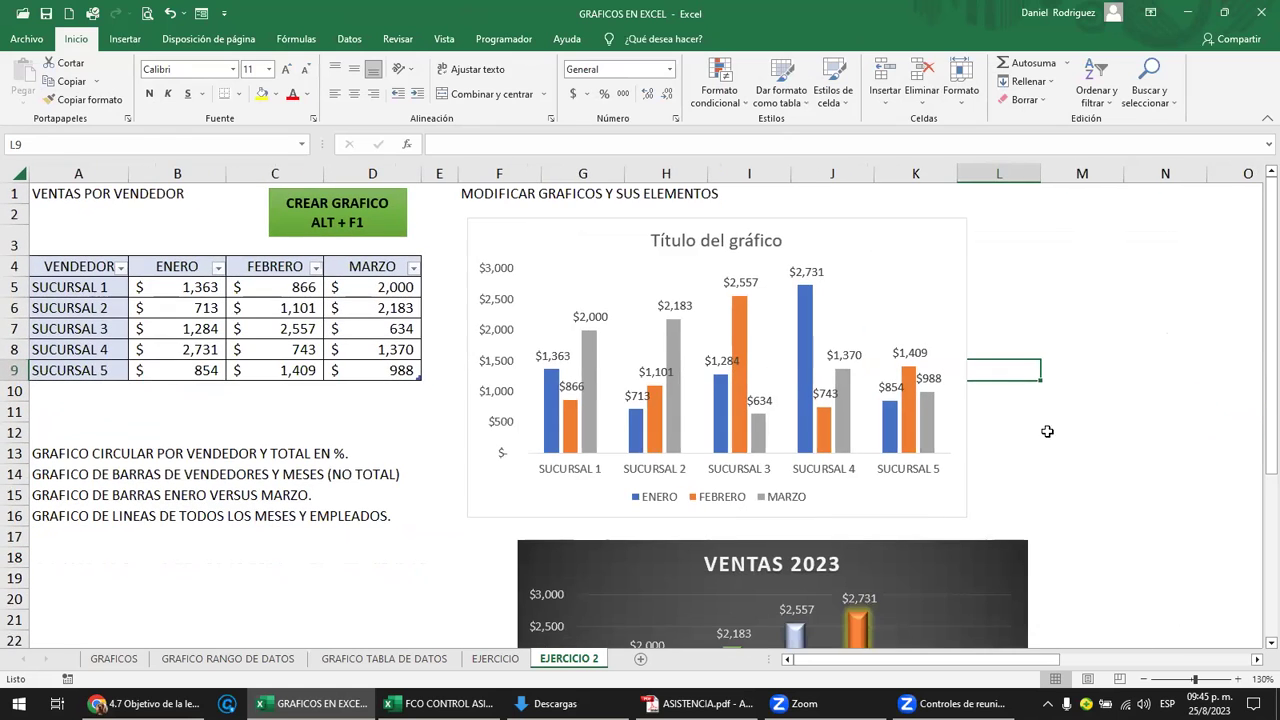
# Widen the sales chart by dragging its right edge further right.
pyautogui.click(958, 415)
pyautogui.moveTo(966, 367); pyautogui.dragTo(1135, 385)
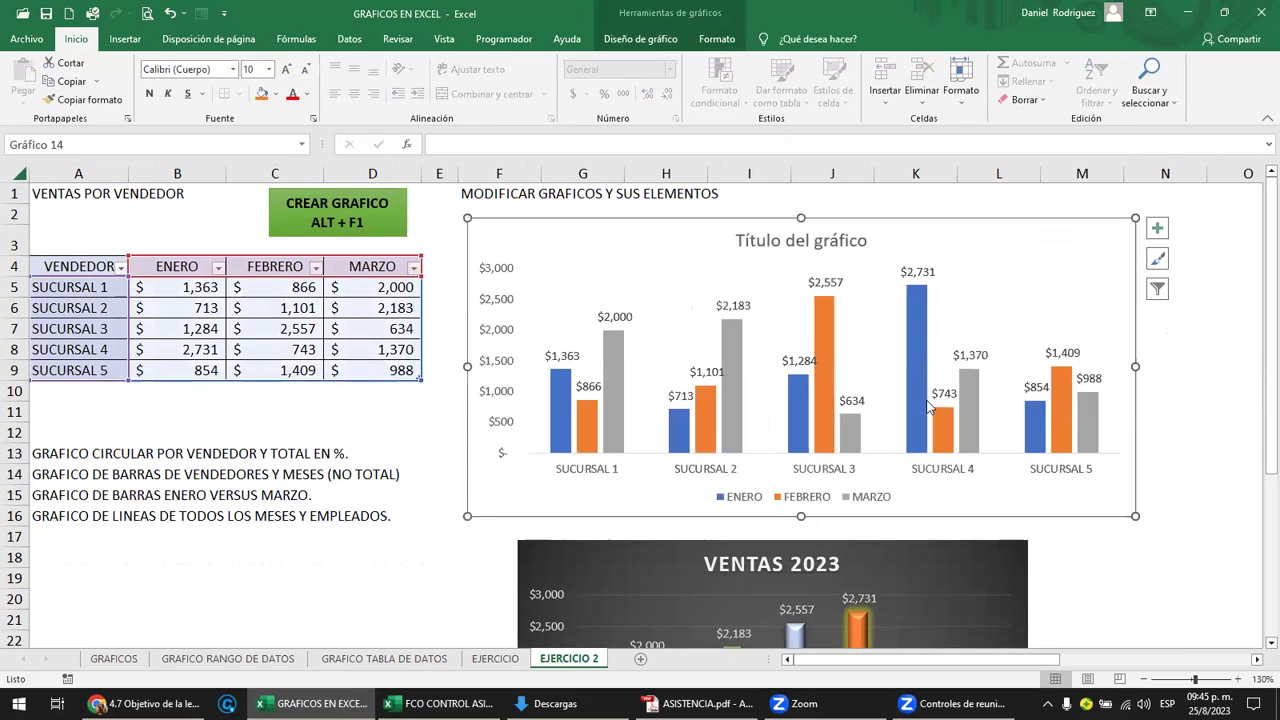
pyautogui.keyDown('ctrl'); pyautogui.scroll(1, 1104, 508); pyautogui.keyUp('ctrl')
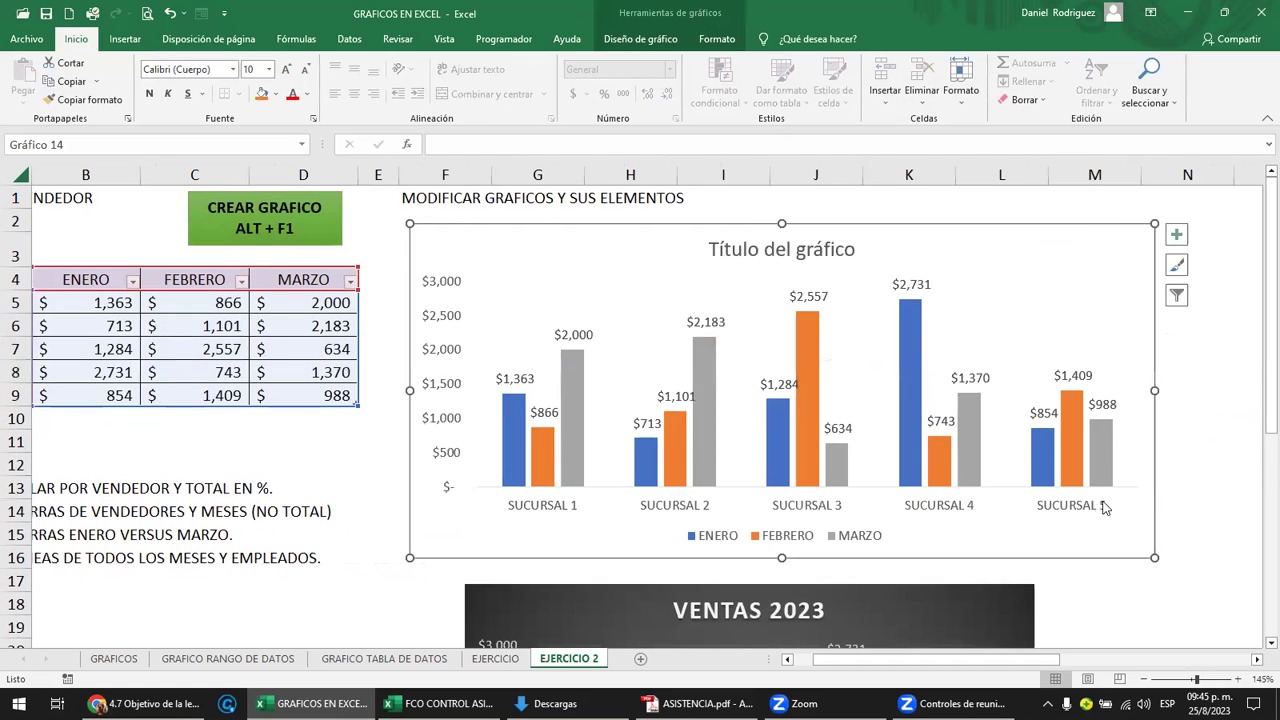
pyautogui.click(1205, 583)
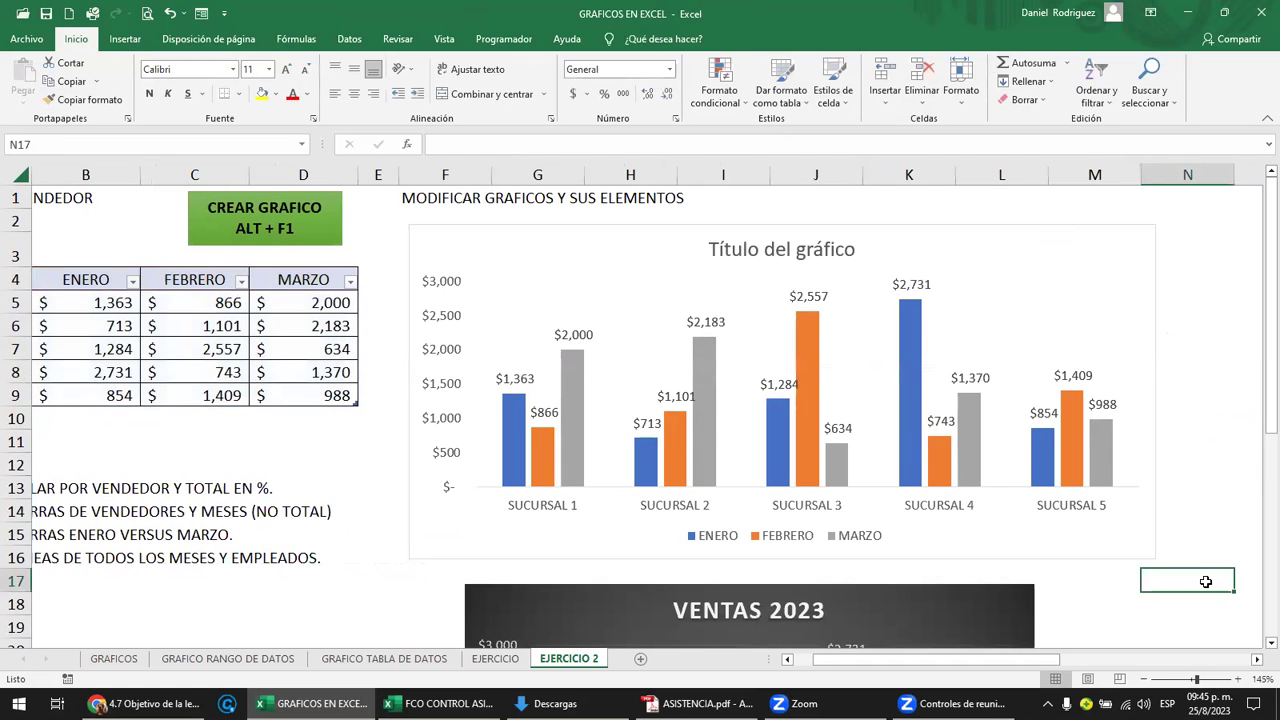
pyautogui.click(497, 268)
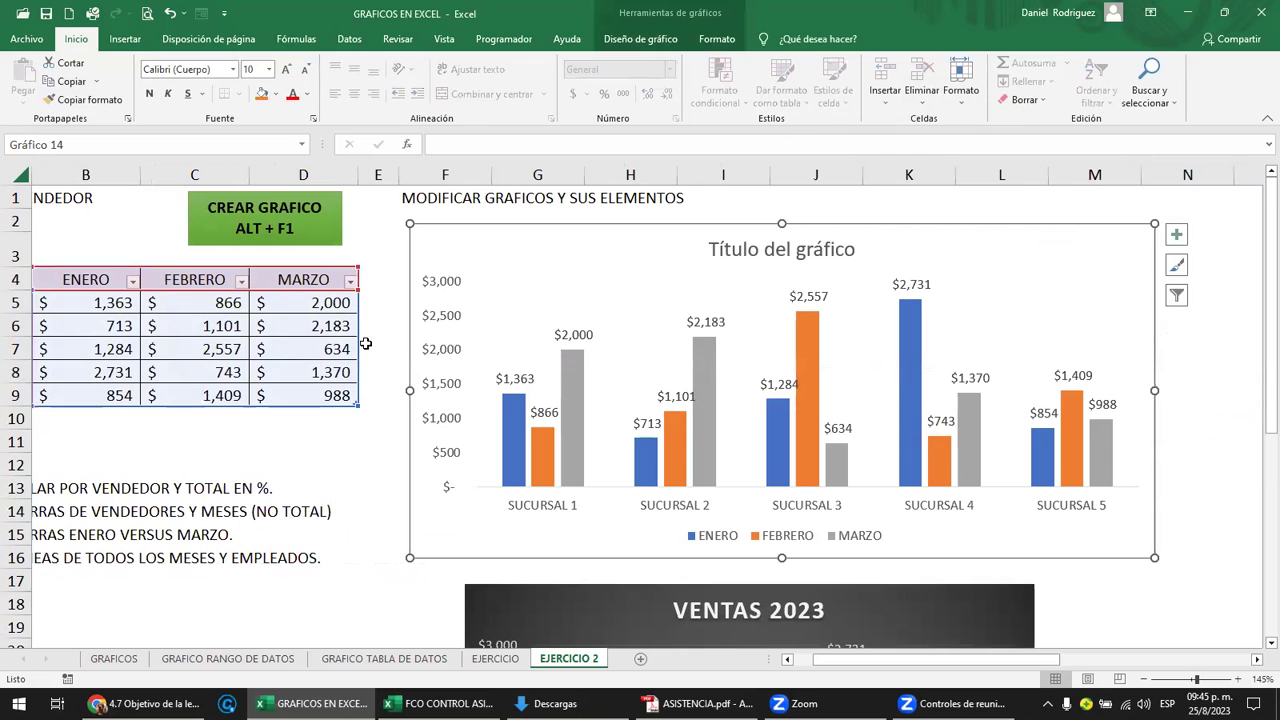
# Rename the branches in A5:A9 to TIENDA 1 through TIENDA 5.
pyautogui.click(331, 394)
pyautogui.press('Left')
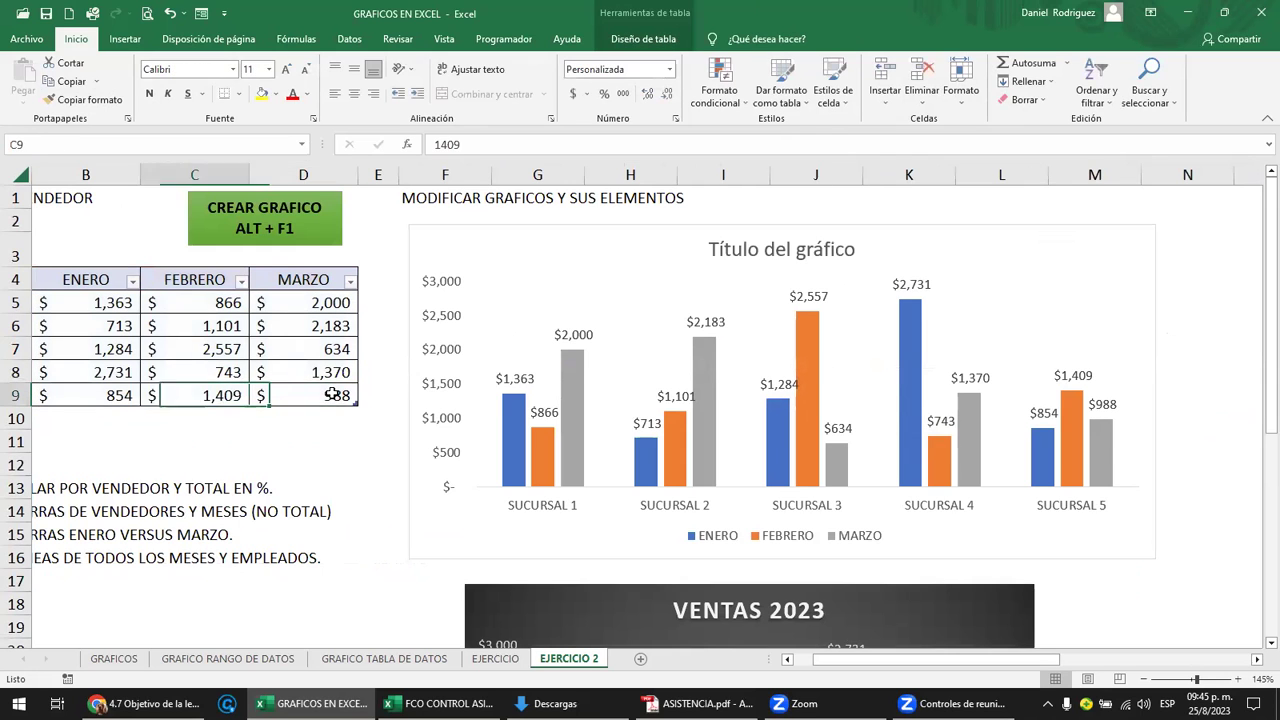
pyautogui.press('Left')
pyautogui.press('Left')
pyautogui.press('Right')
pyautogui.press('Left')
pyautogui.press('Up')
pyautogui.press('Up')
pyautogui.press('Up')
pyautogui.press('Up')
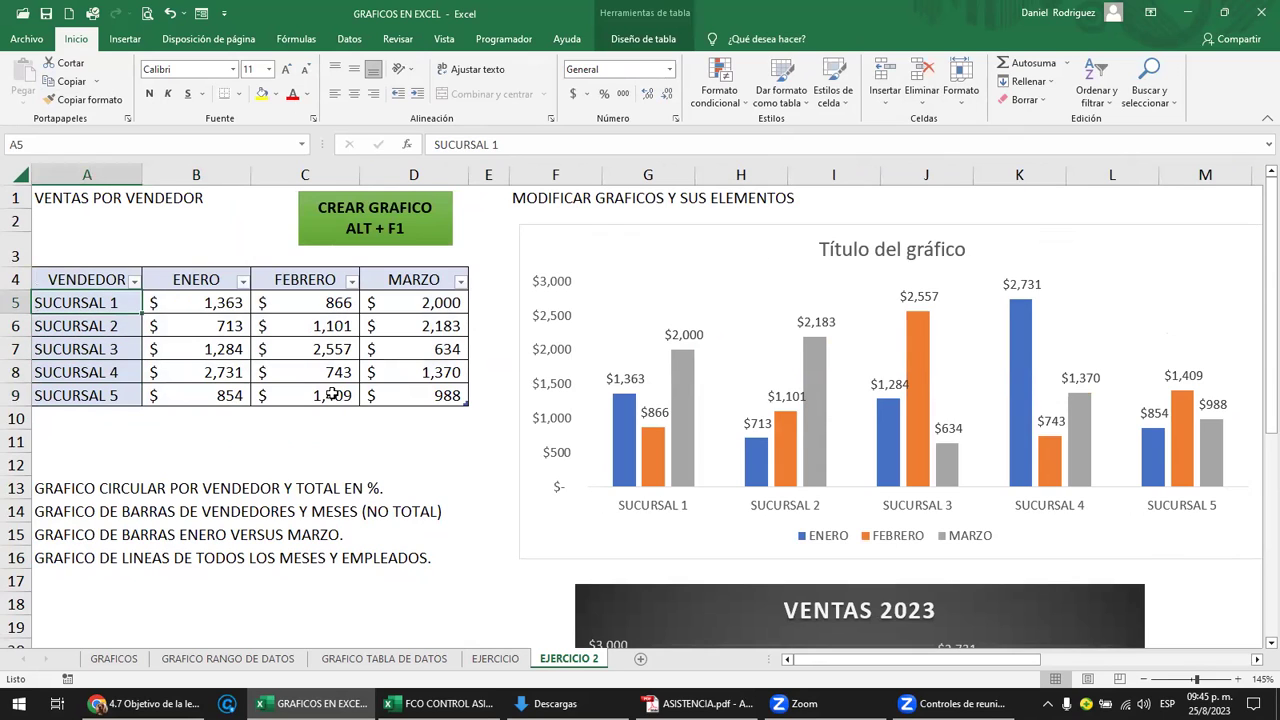
pyautogui.write('TIEN')
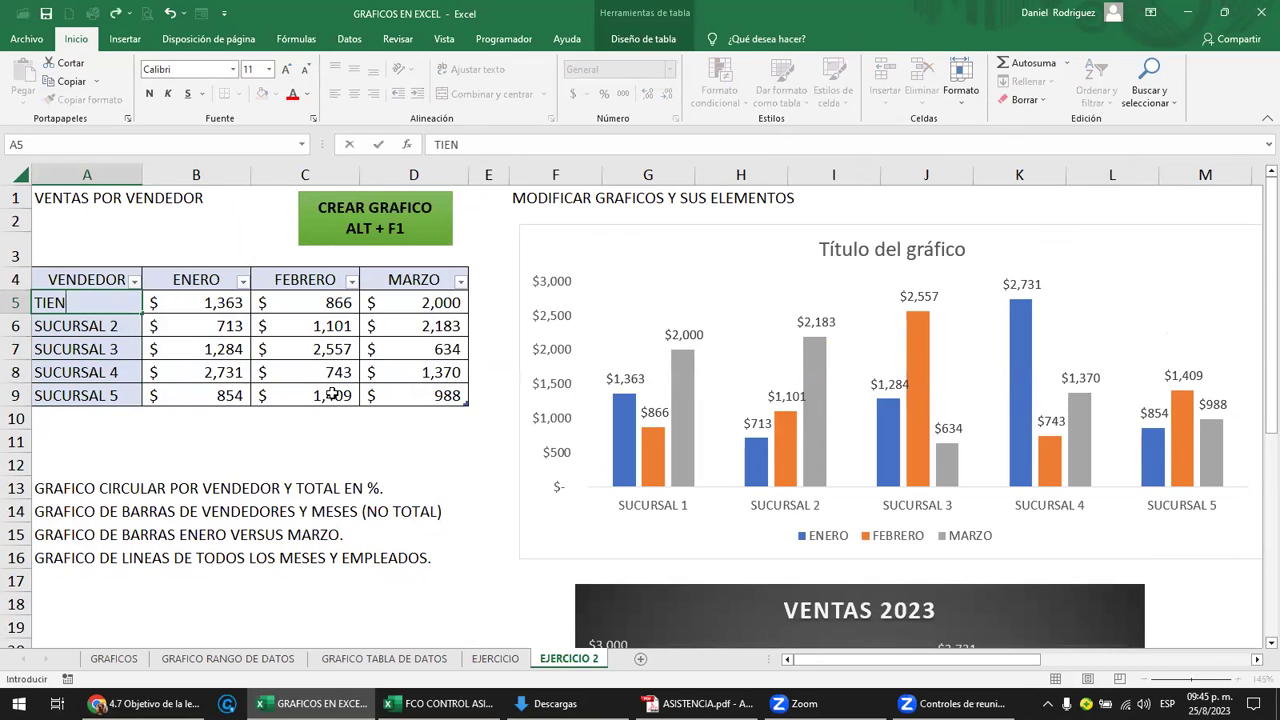
pyautogui.write('DA 1')
pyautogui.press('Return')
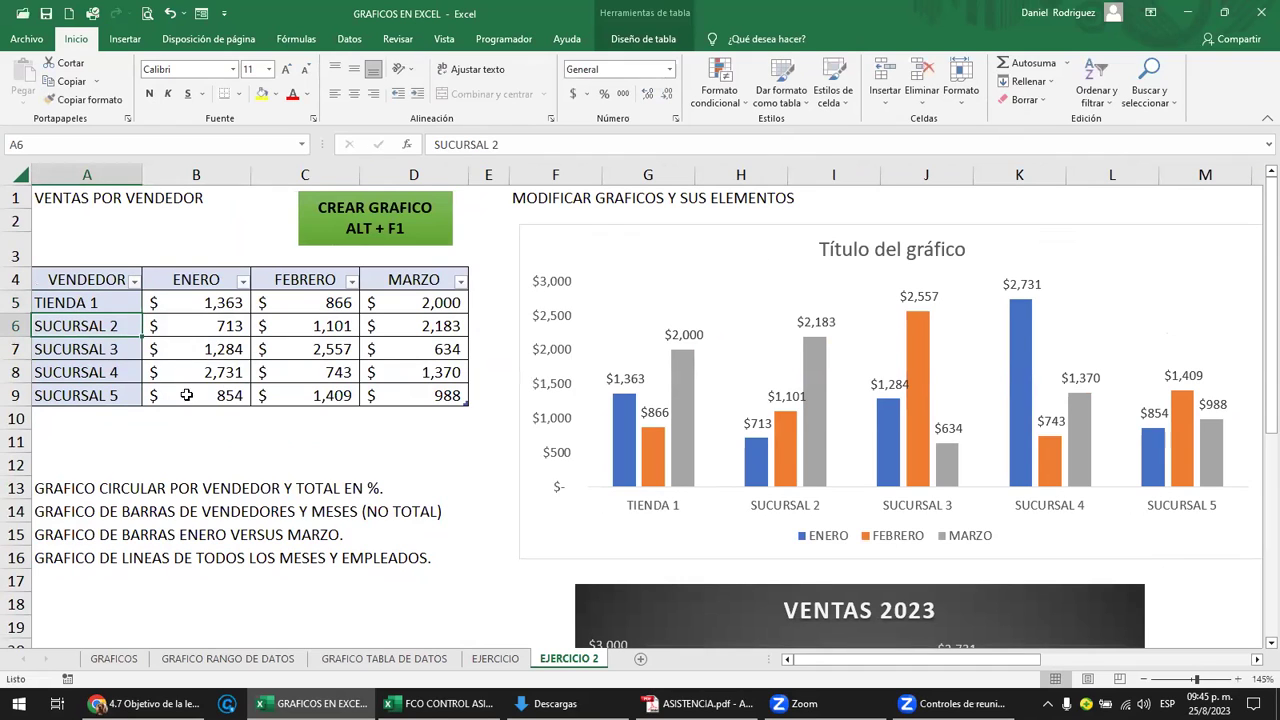
pyautogui.click(115, 304)
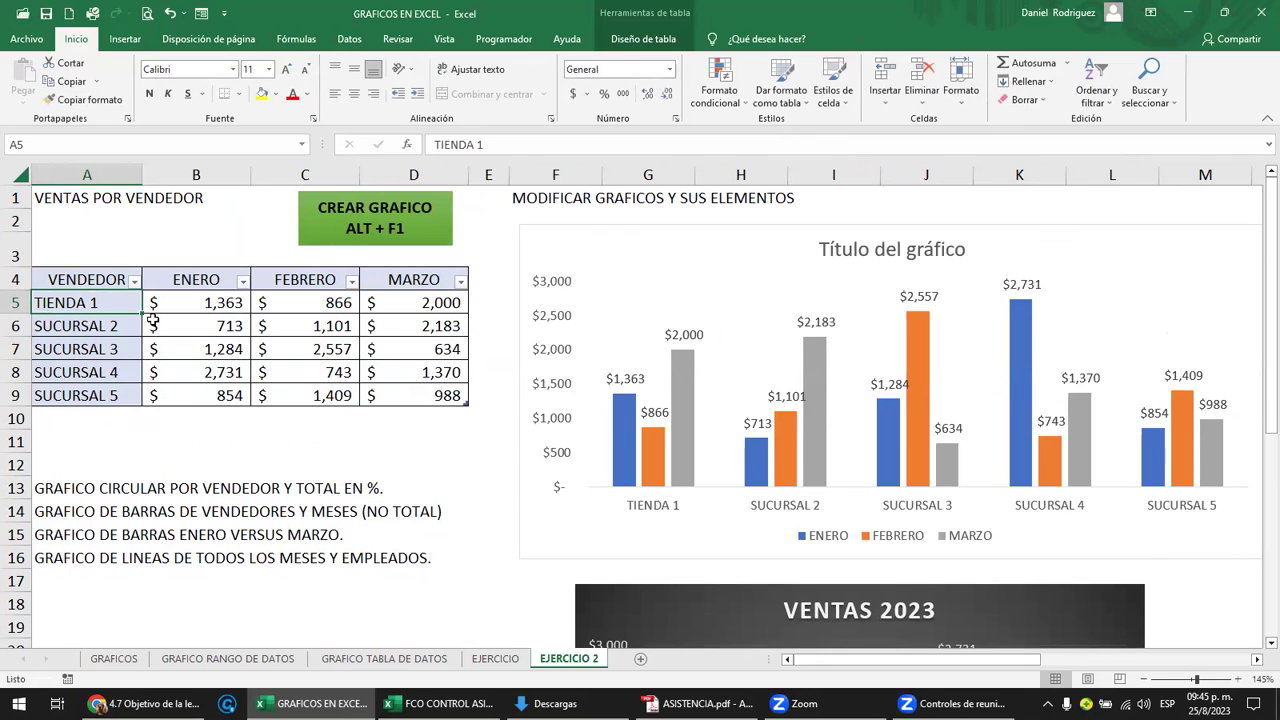
pyautogui.moveTo(143, 314); pyautogui.dragTo(145, 397)
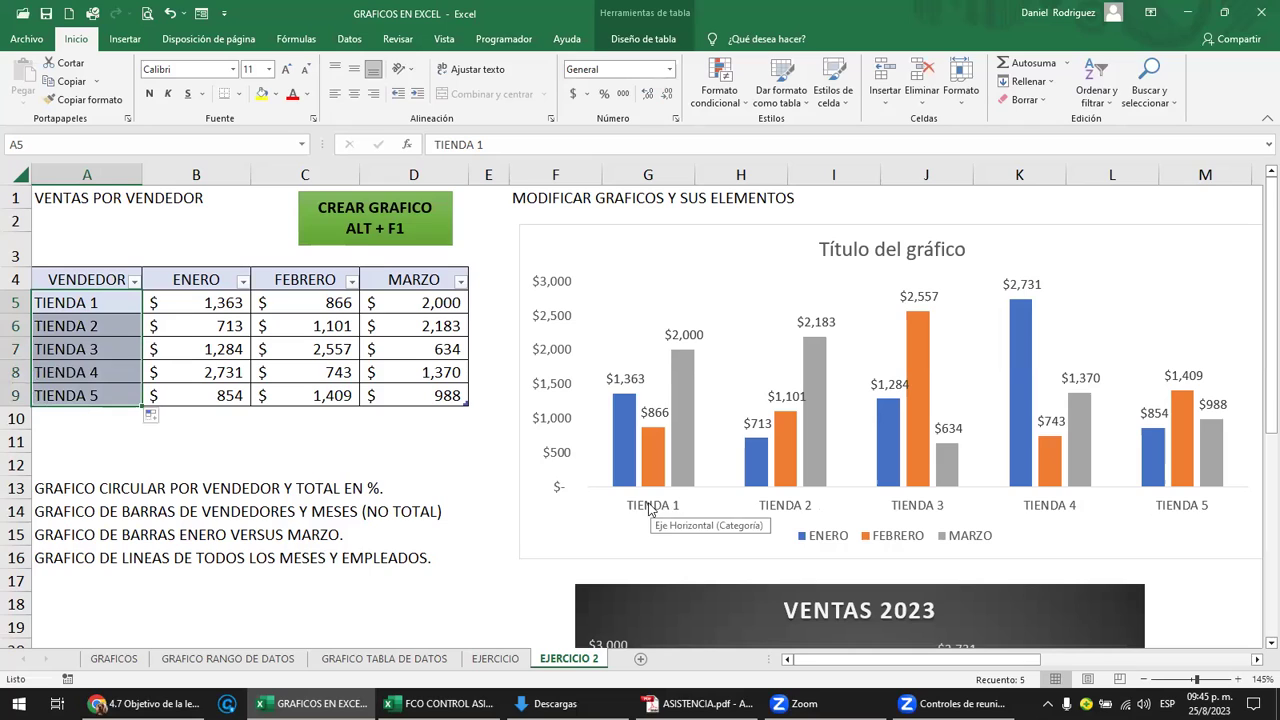
pyautogui.click(88, 306)
pyautogui.moveTo(88, 306); pyautogui.dragTo(95, 396)
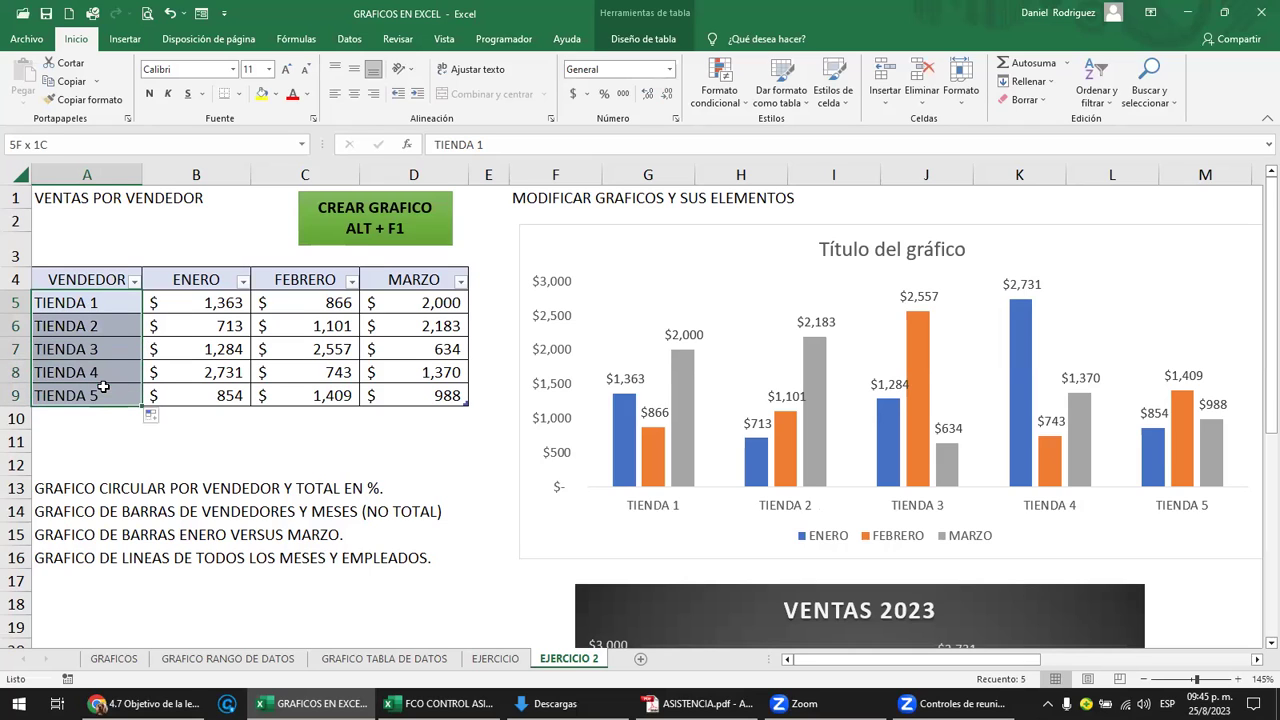
# Change the month headers in B4:D4 to 2021, 2022 and 2023.
pyautogui.click(215, 285)
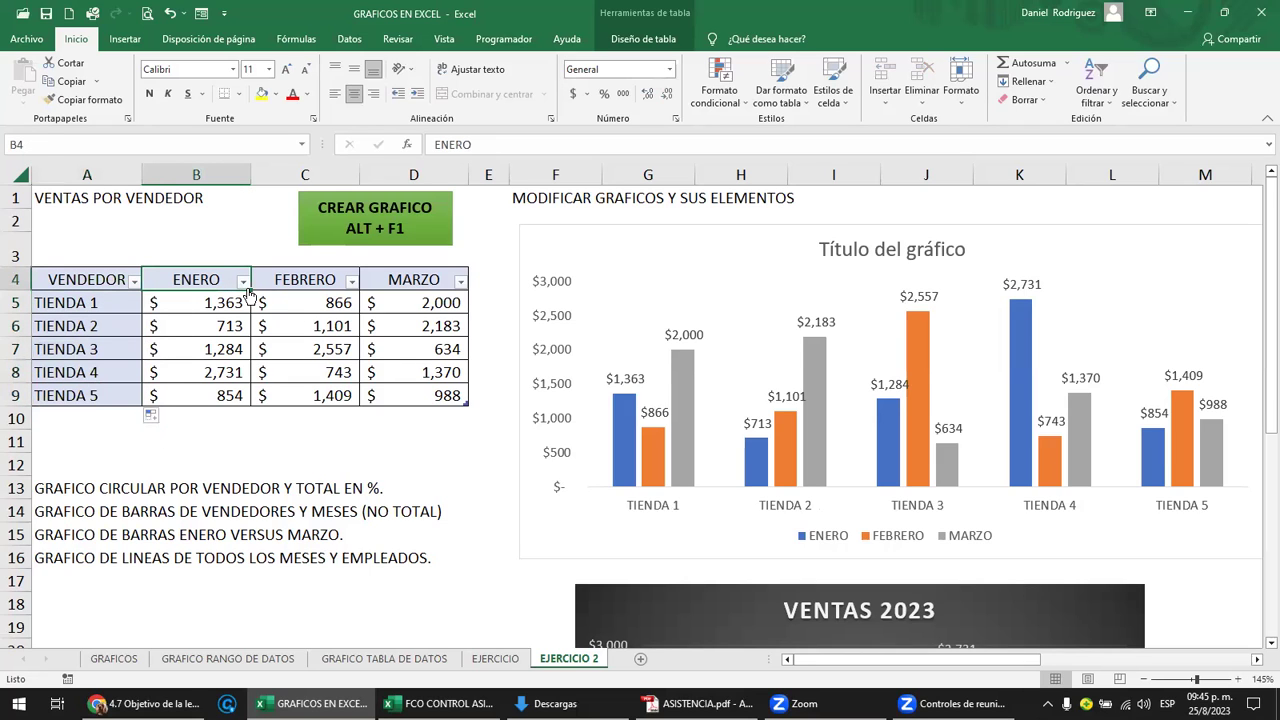
pyautogui.write('A')
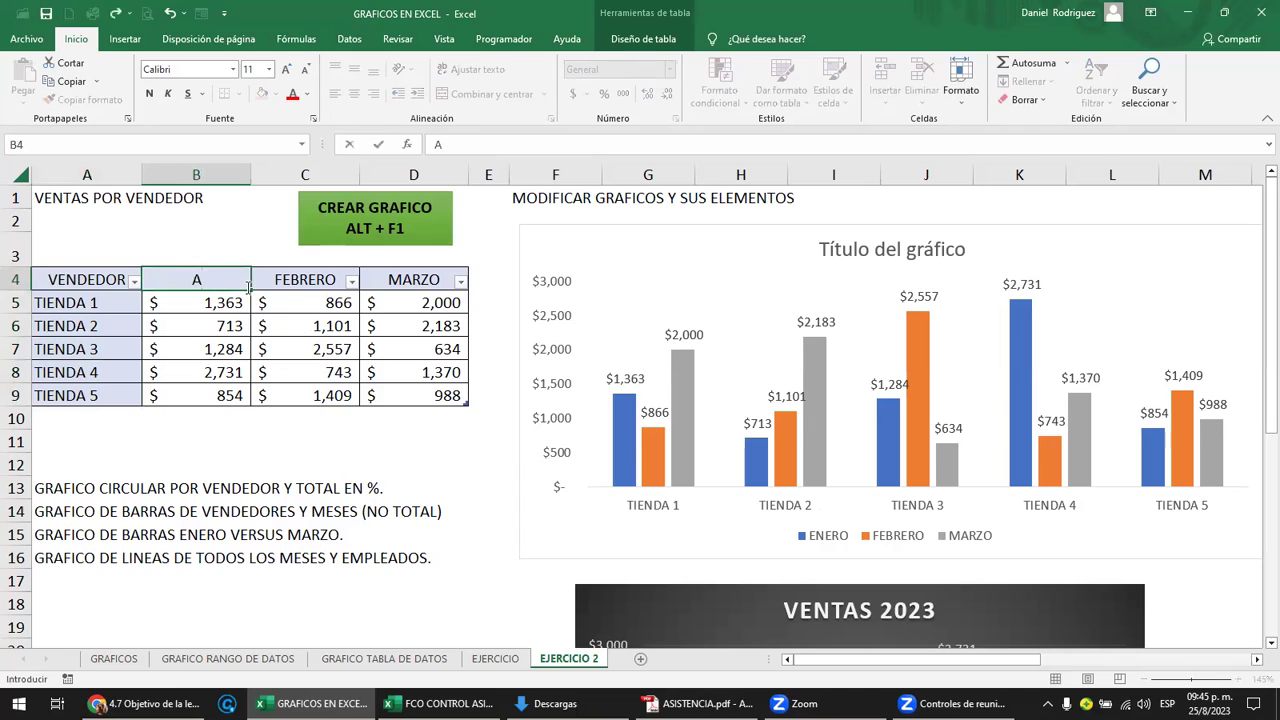
pyautogui.write('2021')
pyautogui.press('Tab')
pyautogui.write('230')
pyautogui.press('BackSpace')
pyautogui.press('BackSpace')
pyautogui.write('022')
pyautogui.hotkey('ctrl', 'Return')
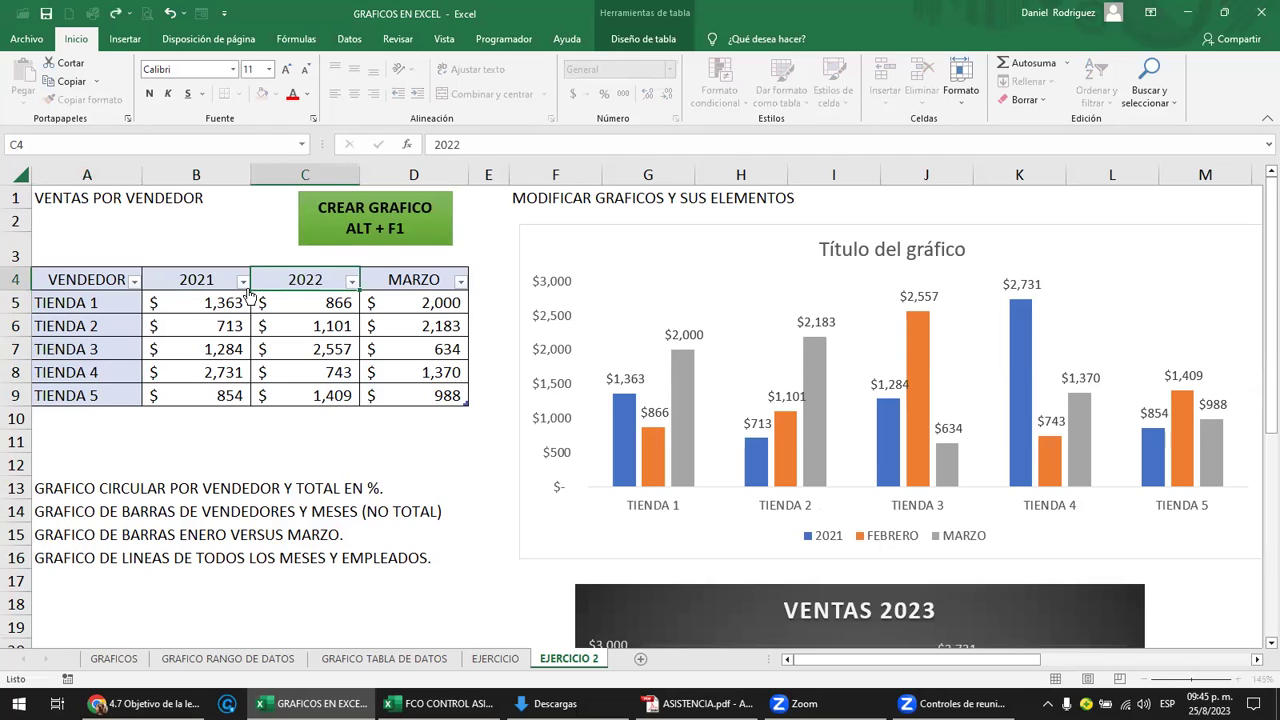
pyautogui.press('Tab')
pyautogui.write('2022')
pyautogui.press('BackSpace')
pyautogui.write('3')
pyautogui.press('Return')
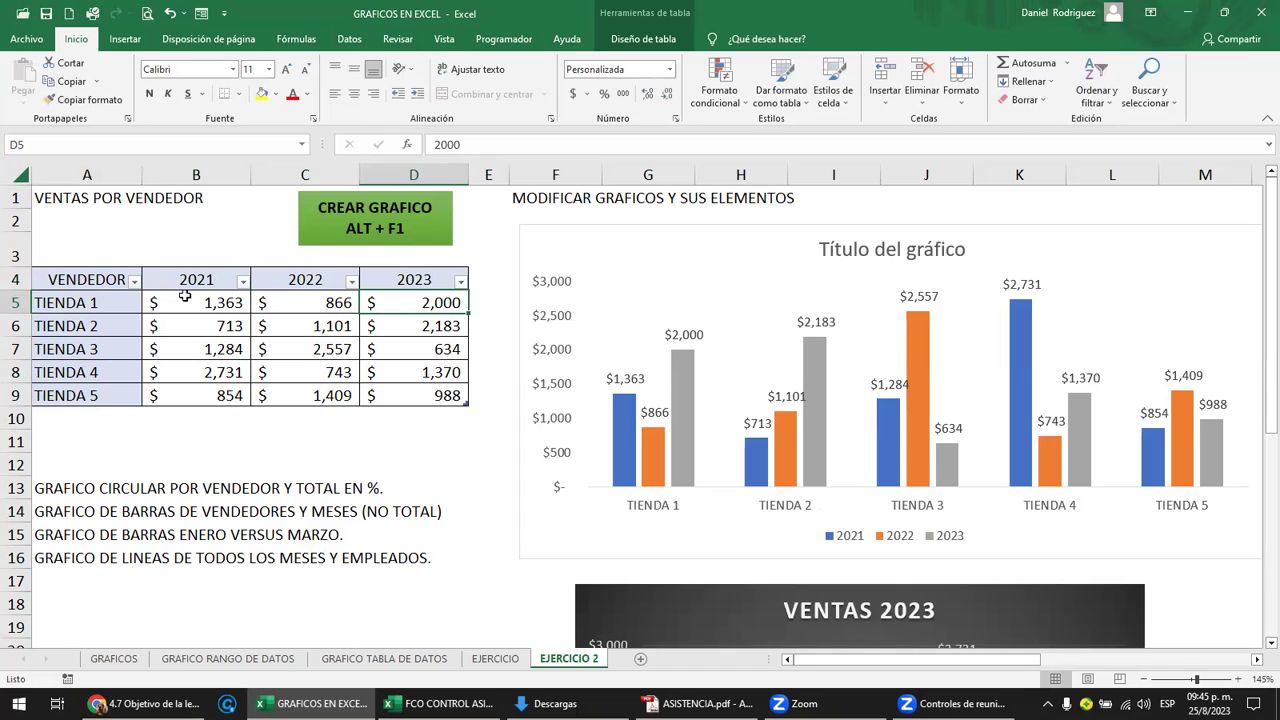
pyautogui.click(90, 418)
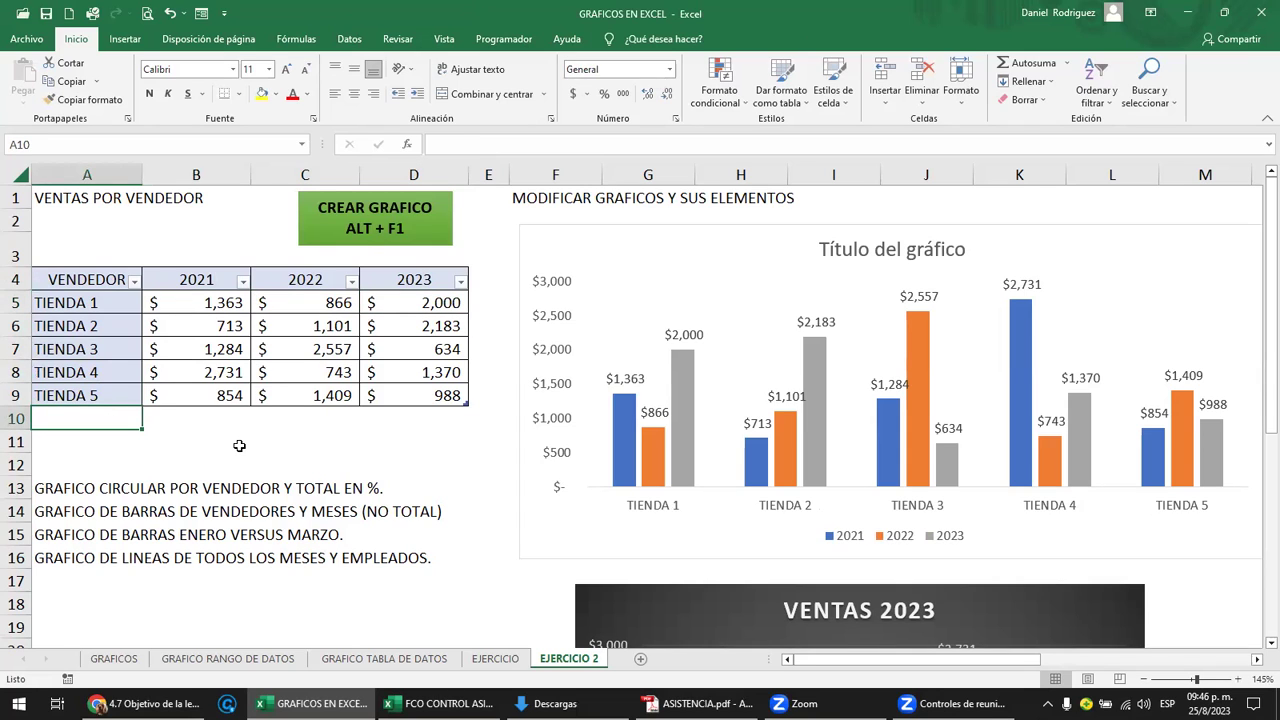
# Extend the sales table with a TIENDA 6 row, filling it with TIENDA 4's three values.
pyautogui.click(124, 398)
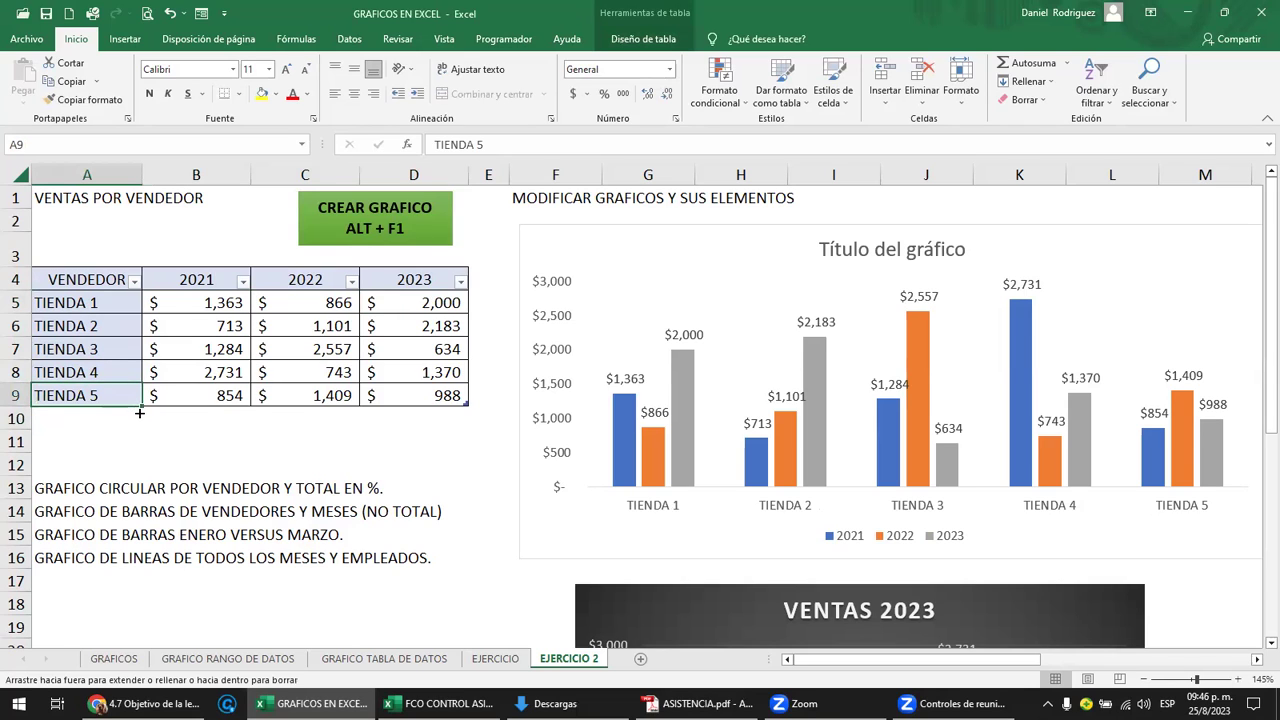
pyautogui.moveTo(141, 407); pyautogui.dragTo(141, 428)
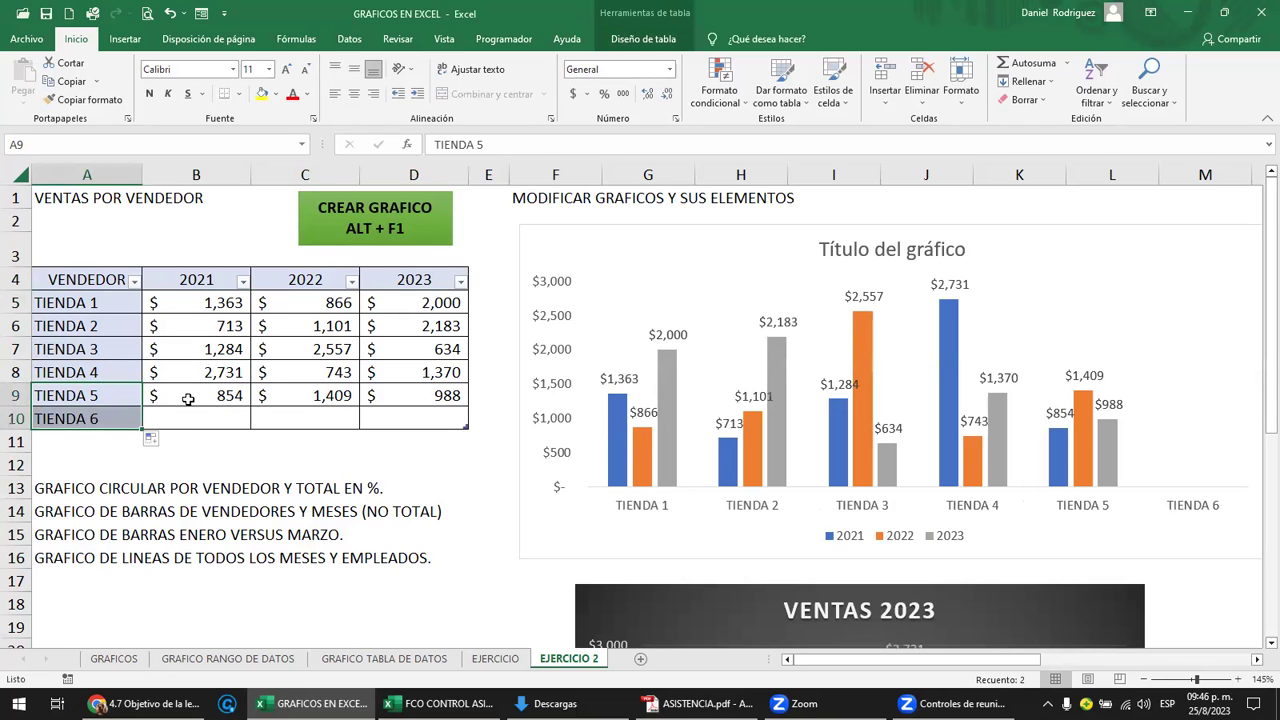
pyautogui.click(196, 399)
pyautogui.press('Up')
pyautogui.hotkey('shift', 'Right')
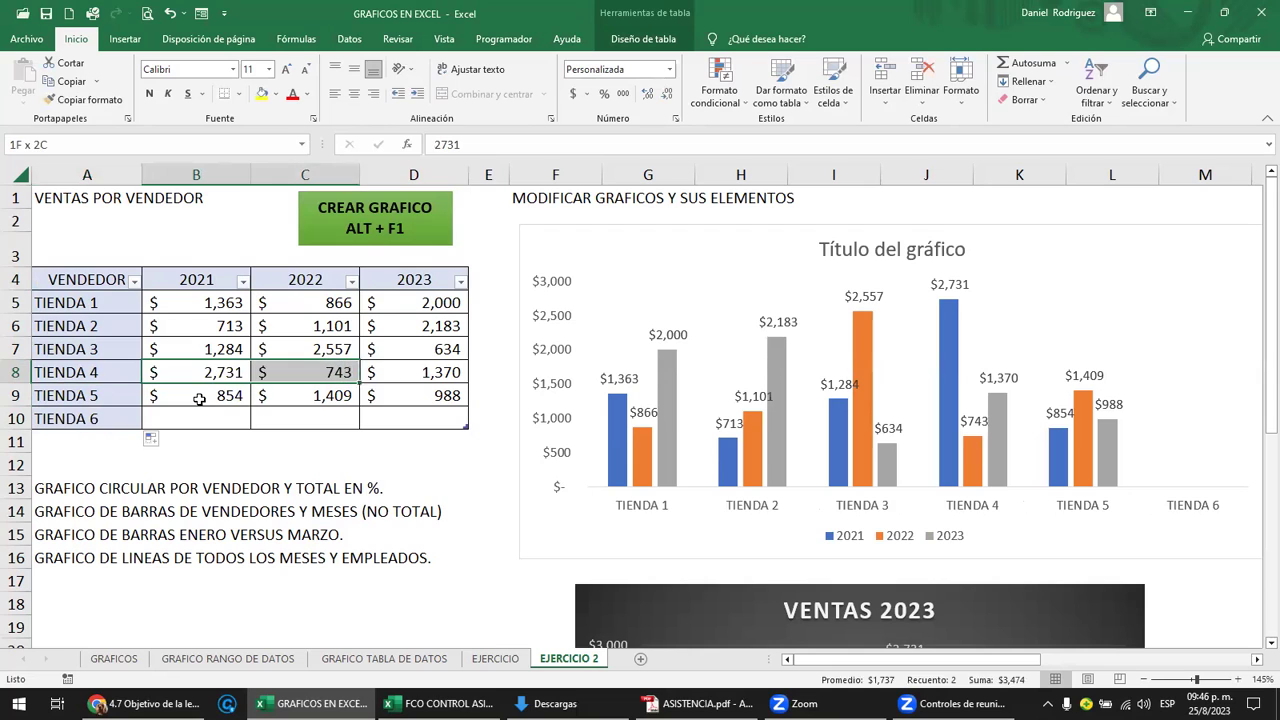
pyautogui.hotkey('shift', 'Right')
pyautogui.hotkey('ctrl', 'c')
pyautogui.press('Down')
pyautogui.press('Down')
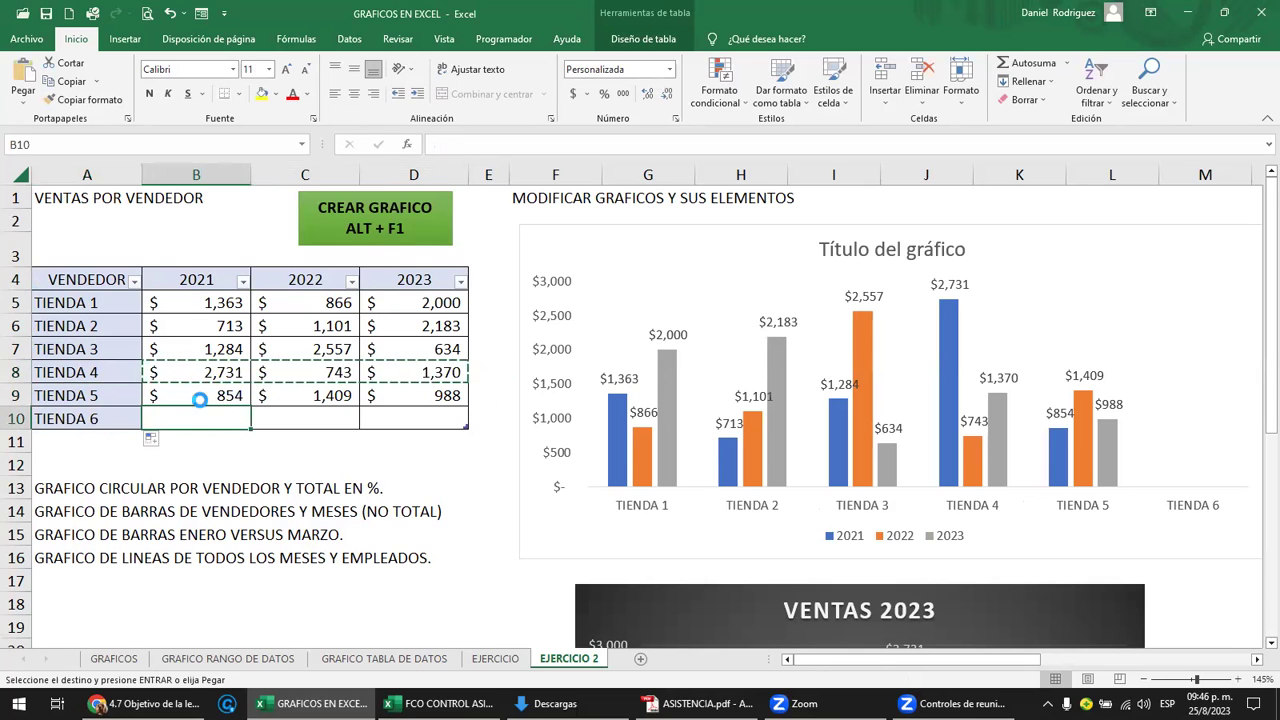
pyautogui.hotkey('ctrl', 'v')
pyautogui.press('Escape')
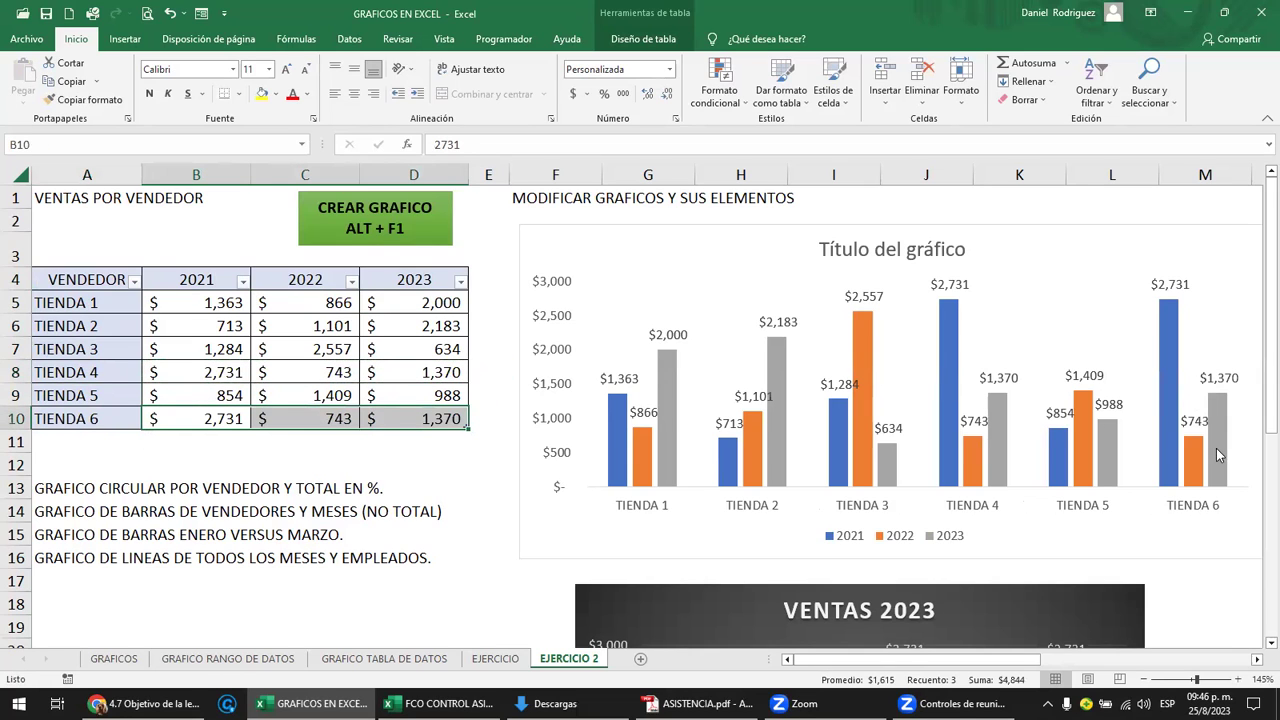
pyautogui.click(147, 419)
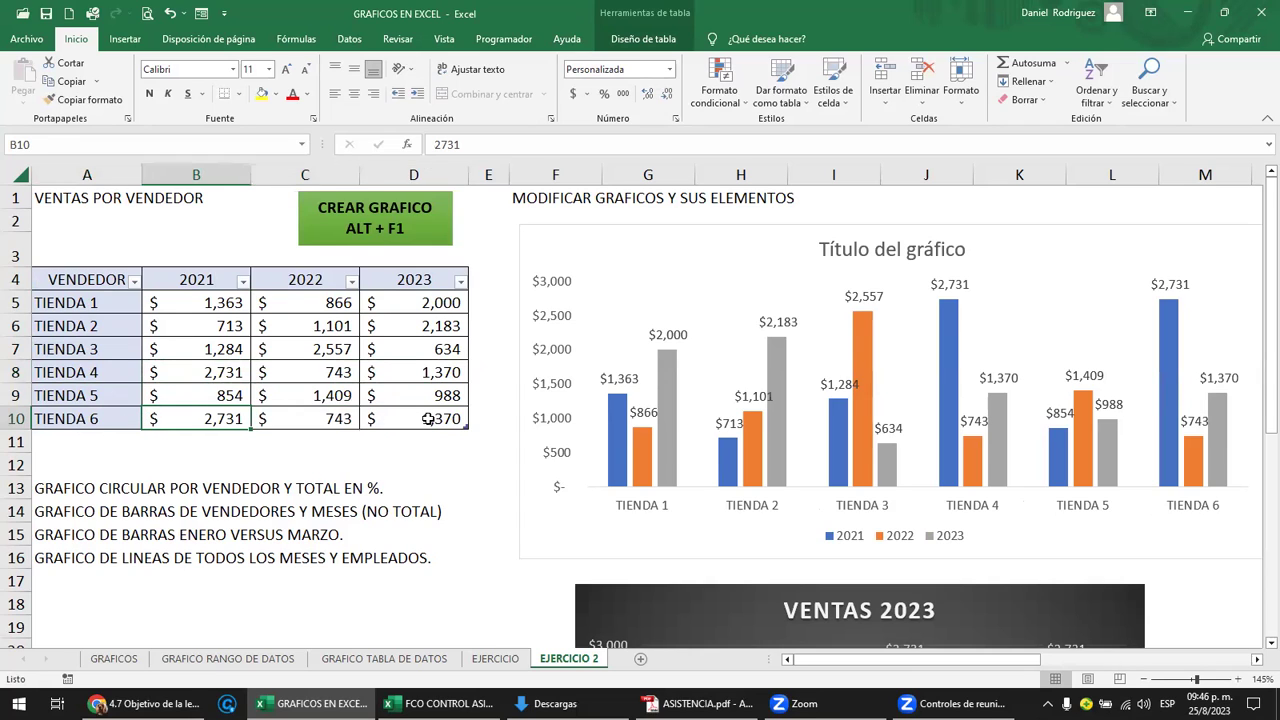
pyautogui.click(440, 418)
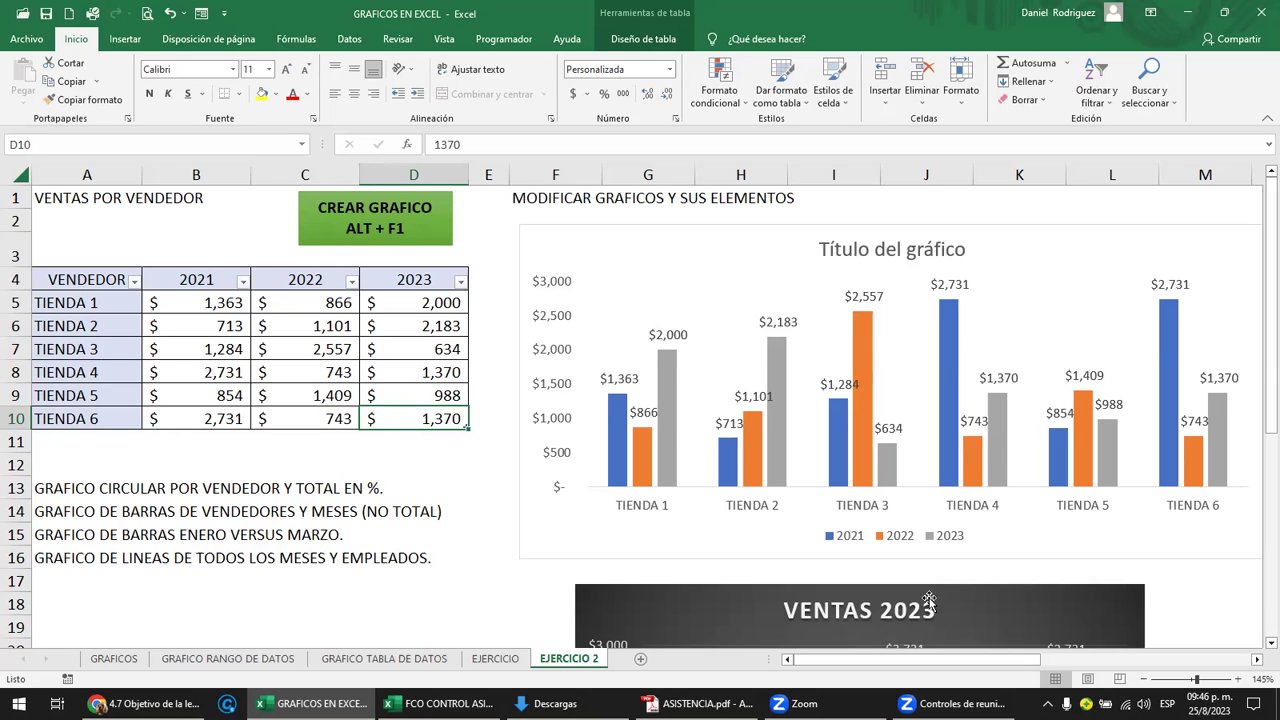
# Widen the sales chart slightly to the right, then select the TIENDA 6 row.
pyautogui.moveTo(1016, 661); pyautogui.dragTo(1052, 660)
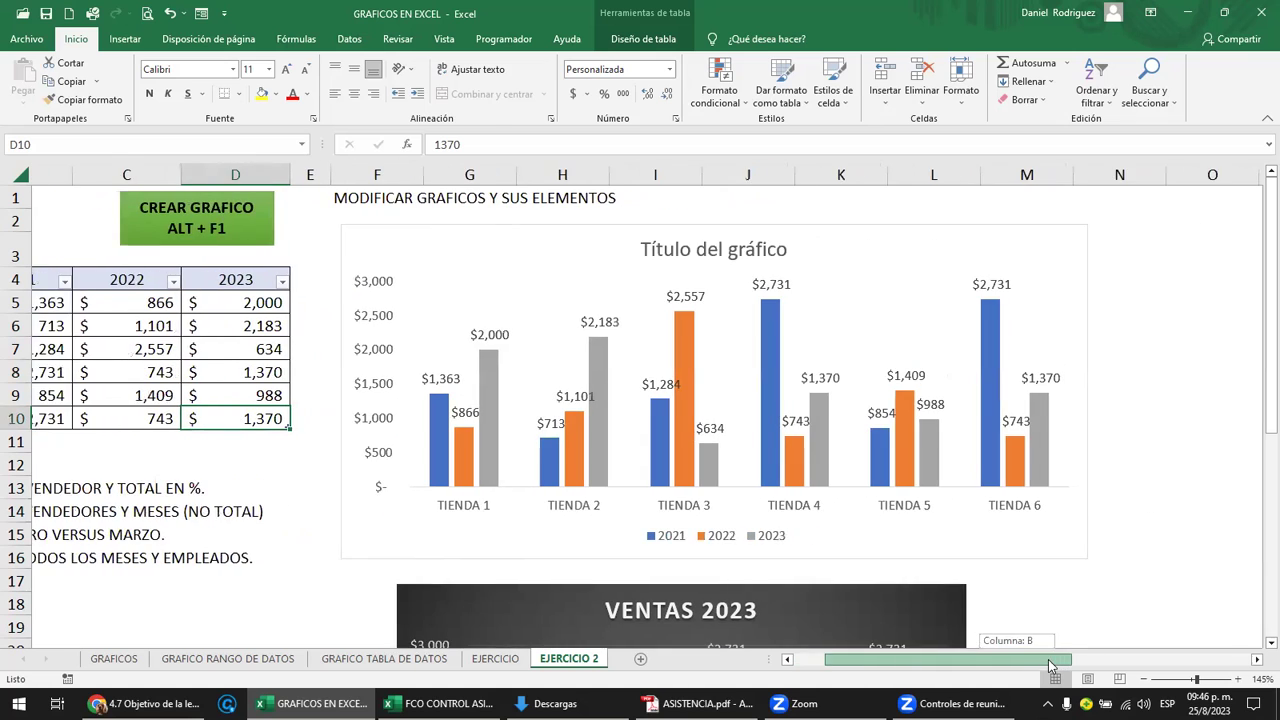
pyautogui.click(1036, 352)
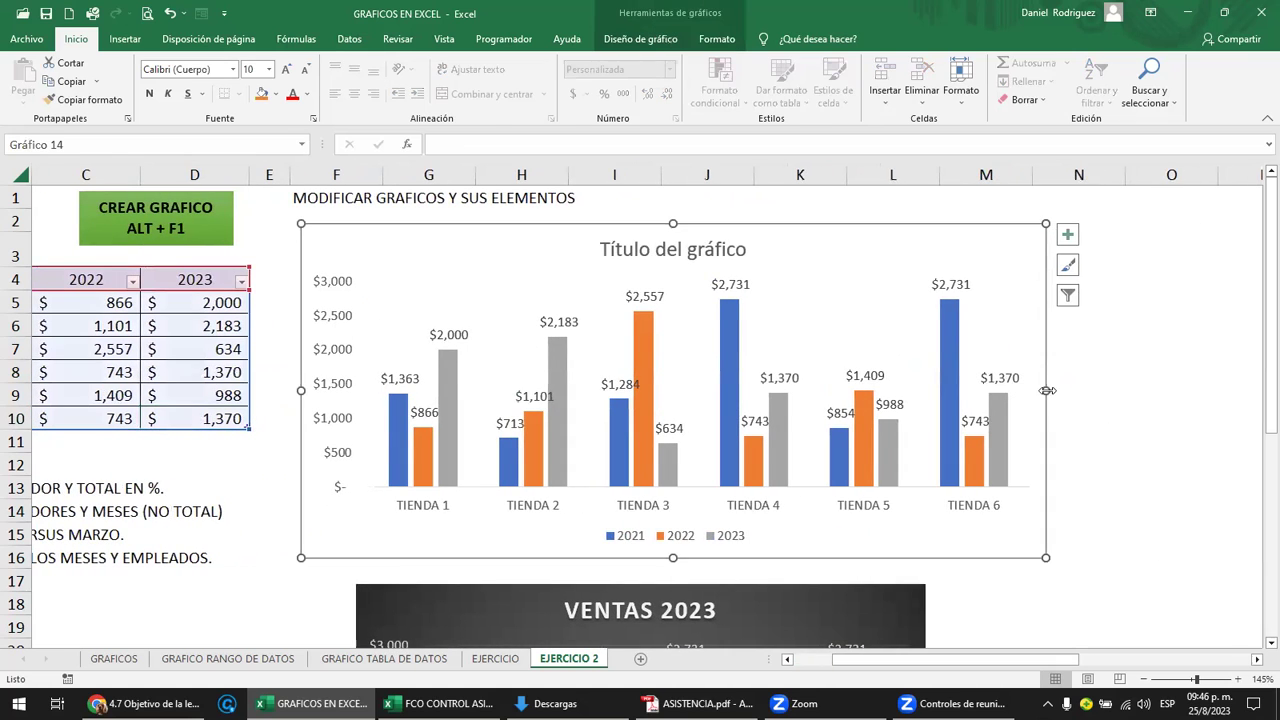
pyautogui.moveTo(1046, 391); pyautogui.dragTo(1097, 388)
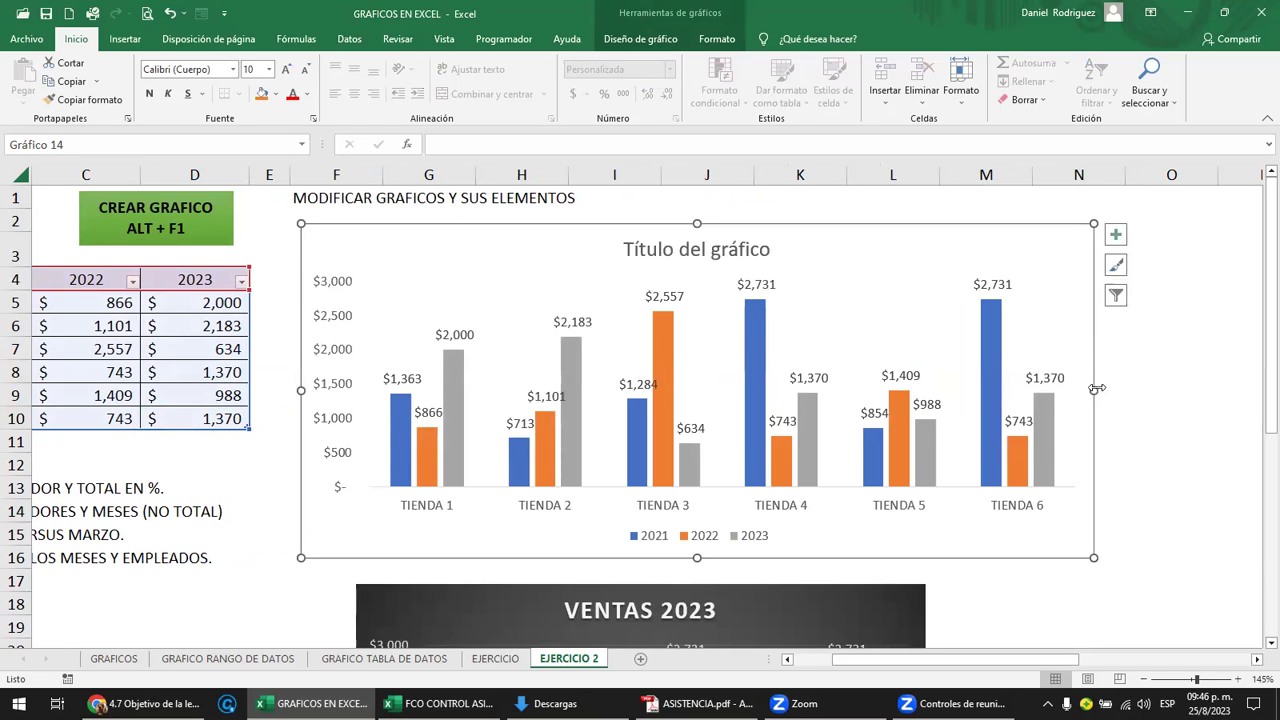
pyautogui.click(1140, 418)
pyautogui.click(187, 456)
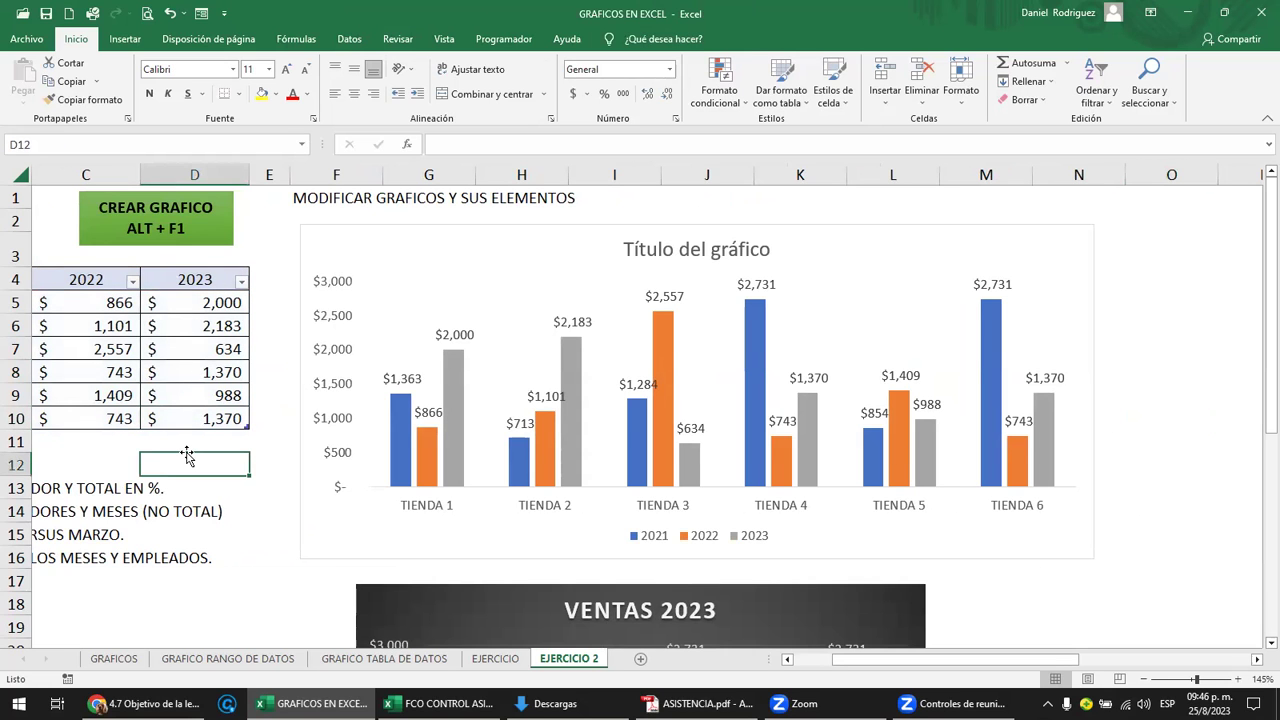
pyautogui.press('Home')
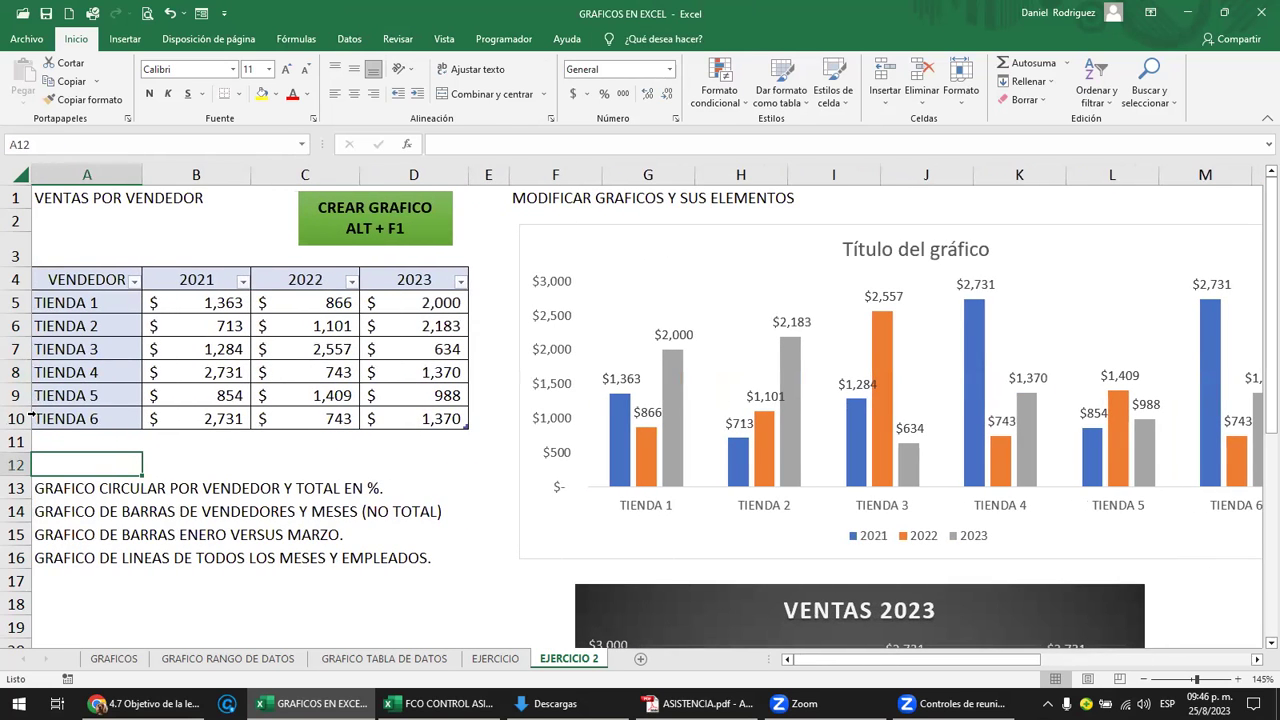
pyautogui.click(44, 419)
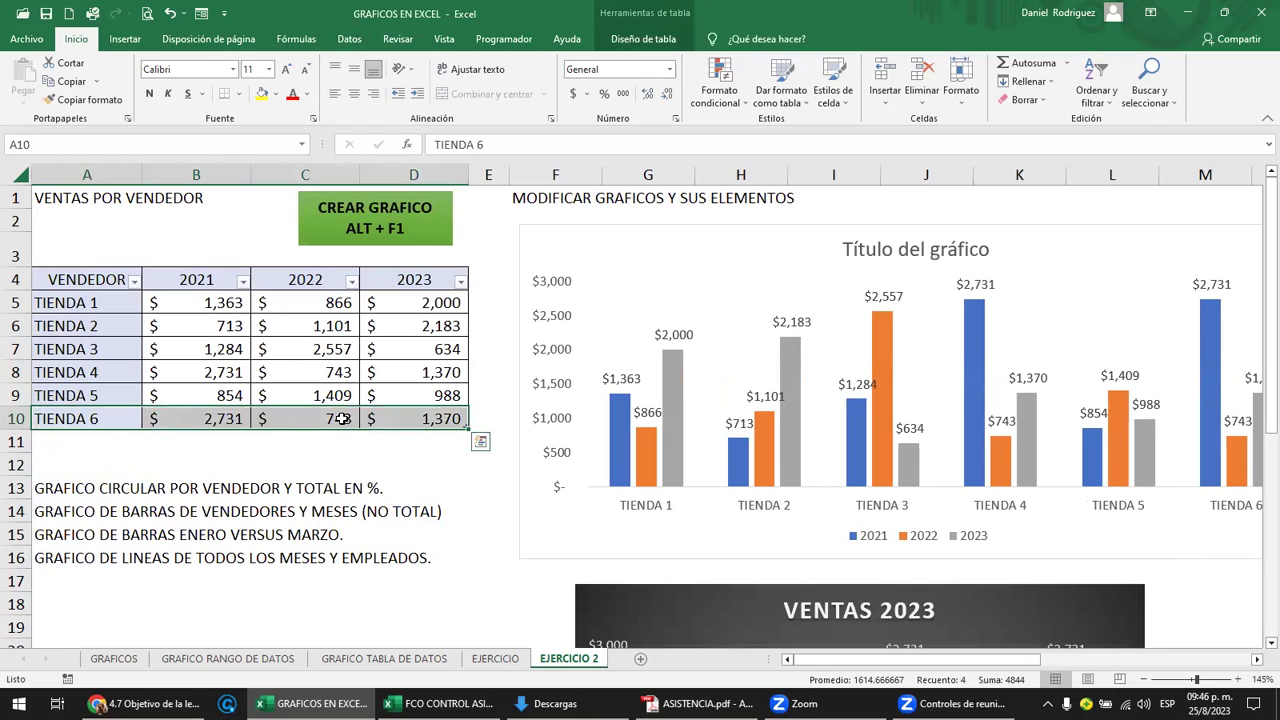
# Delete the TIENDA 6 row from the sales table.
pyautogui.rightClick(342, 419)
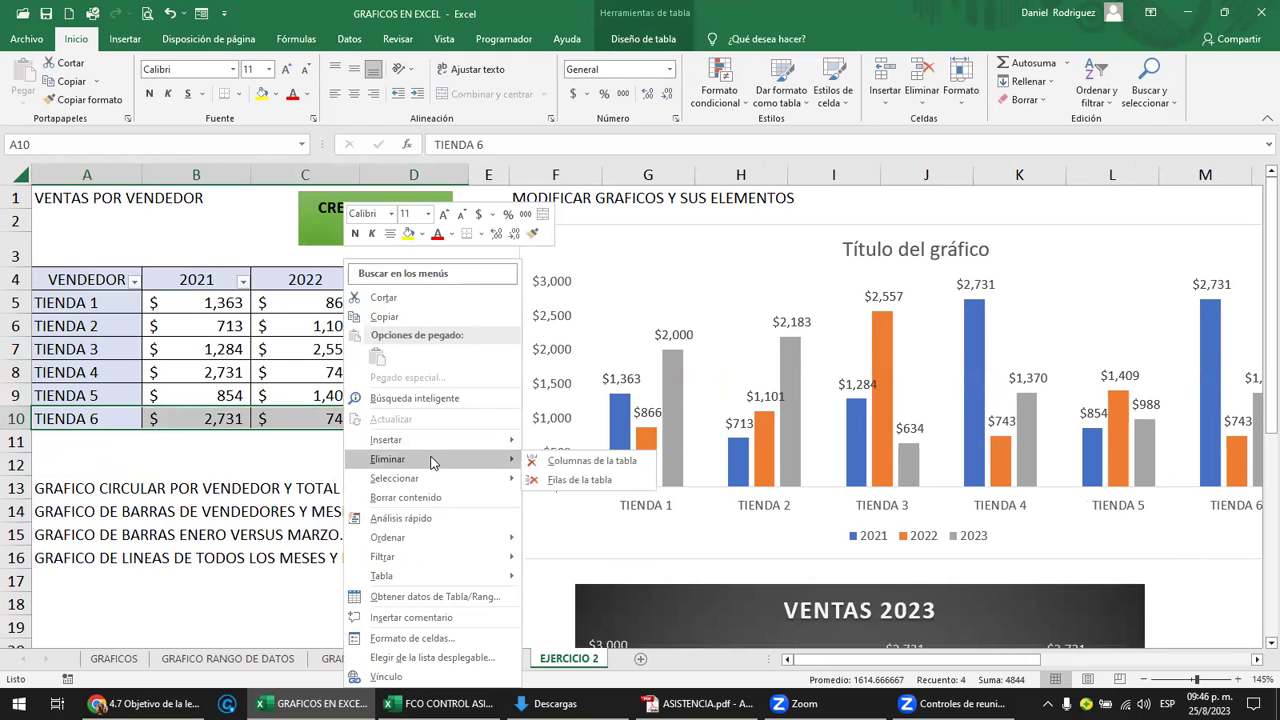
pyautogui.moveTo(388, 459)
pyautogui.click(597, 480)
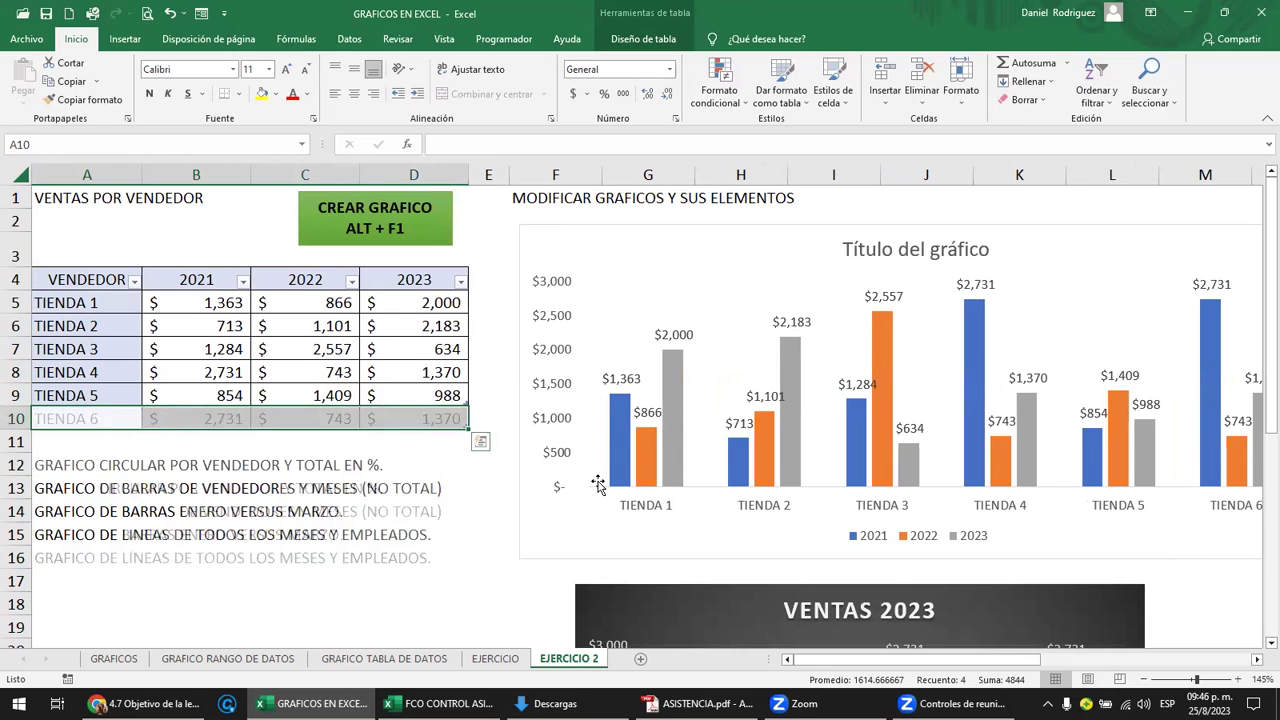
pyautogui.moveTo(1005, 660); pyautogui.dragTo(1020, 662)
pyautogui.click(380, 464)
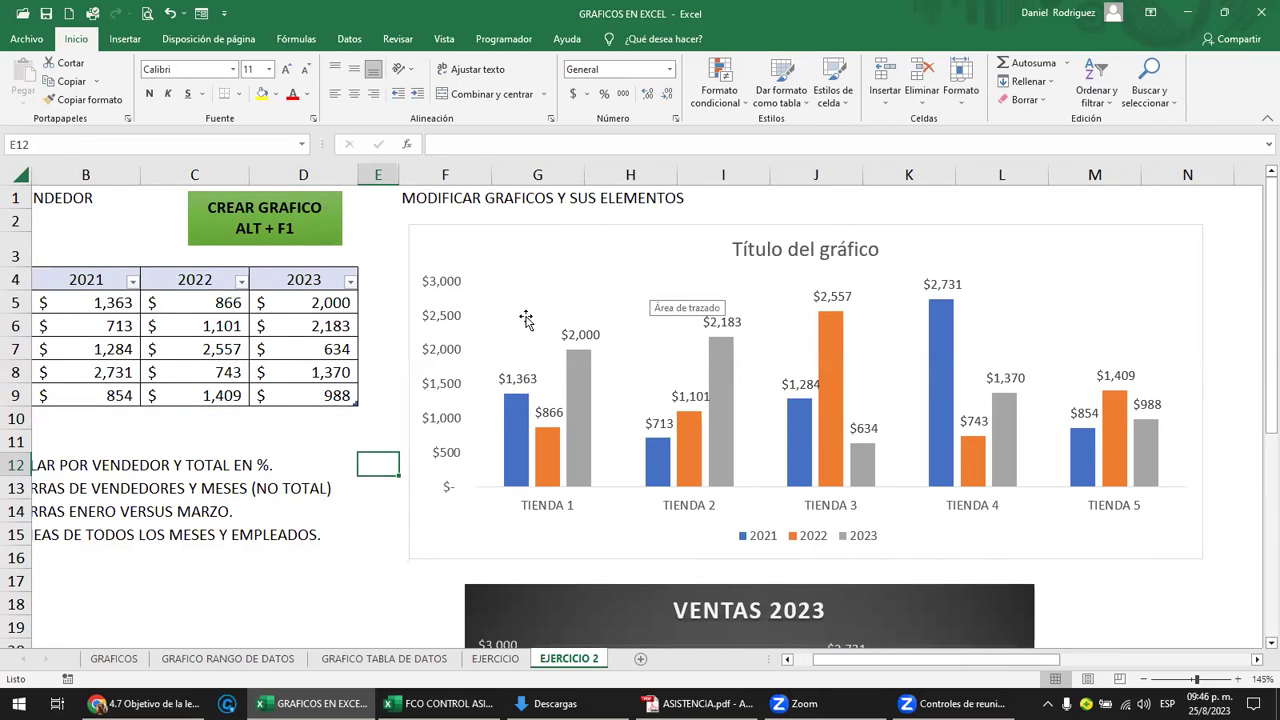
# Add a test 2024 column with sample values, giving TIENDA 1 a 2024 value of 2000.
pyautogui.click(376, 284)
pyautogui.write('2024')
pyautogui.press('Return')
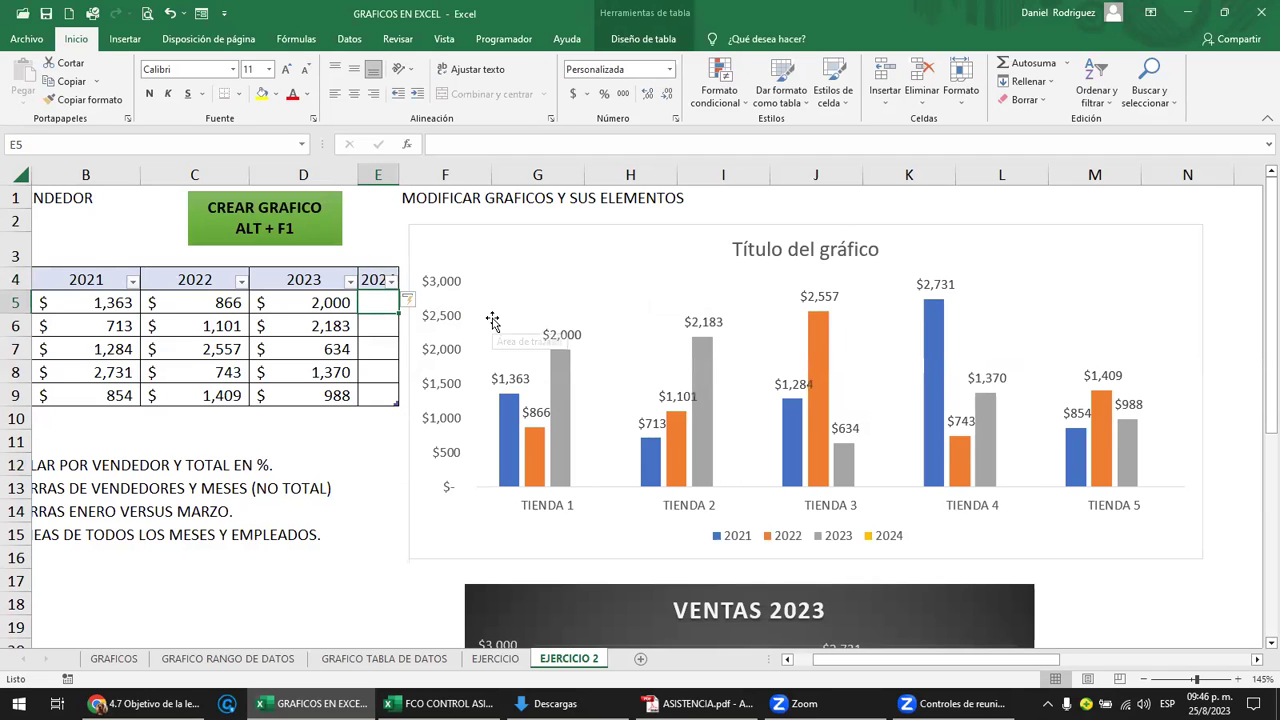
pyautogui.write('2')
pyautogui.press('Return')
pyautogui.write('2 2 2 2')
pyautogui.press('Up')
pyautogui.press('Up')
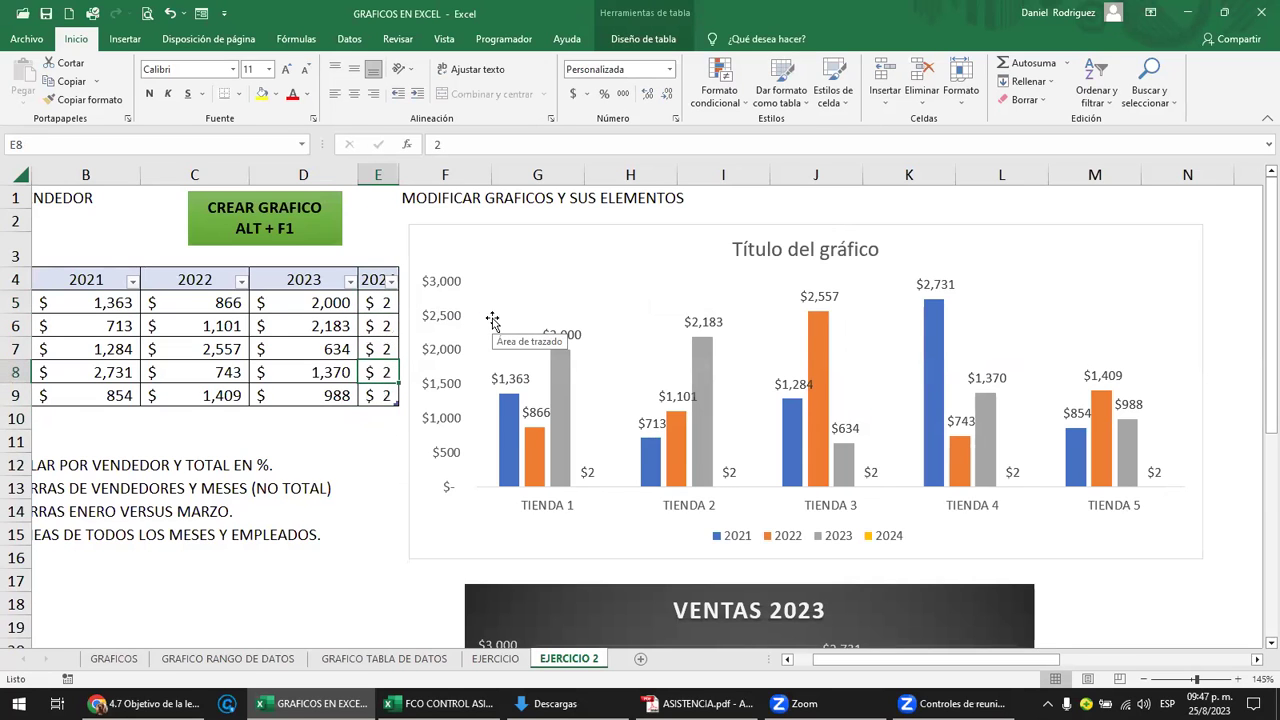
pyautogui.press('Up')
pyautogui.press('Up')
pyautogui.press('Up')
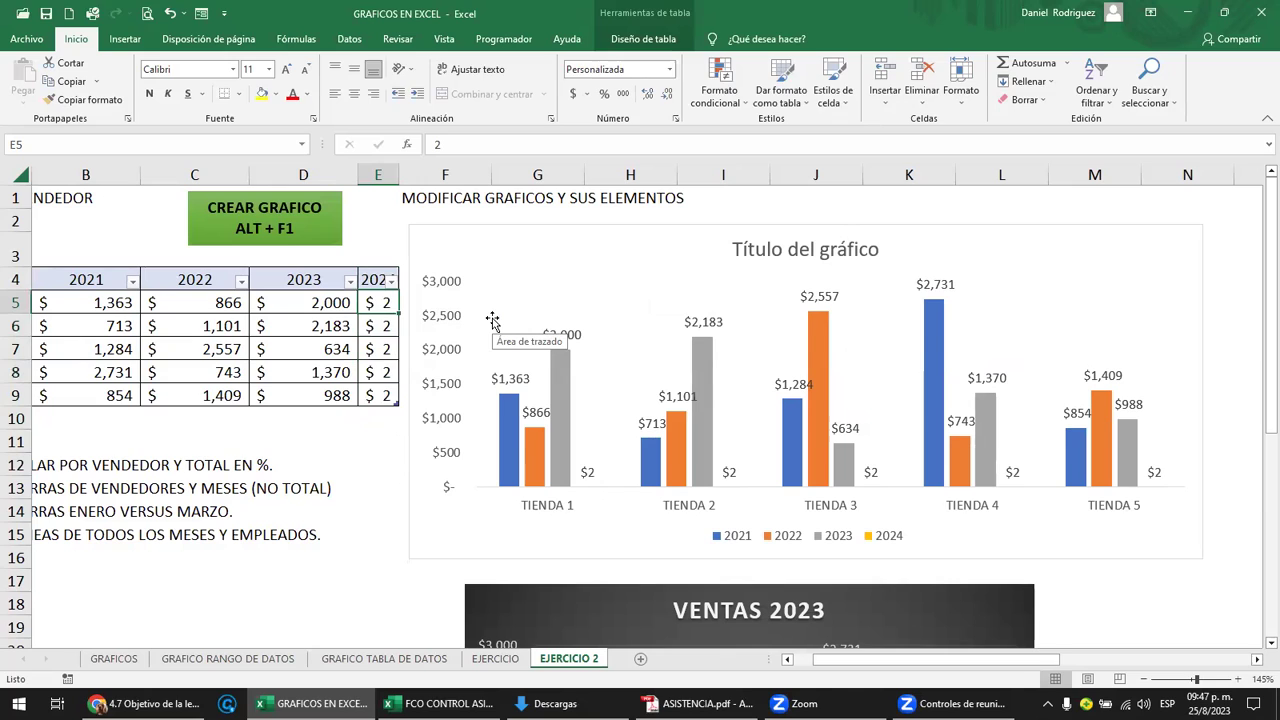
pyautogui.write('2000')
pyautogui.press('Return')
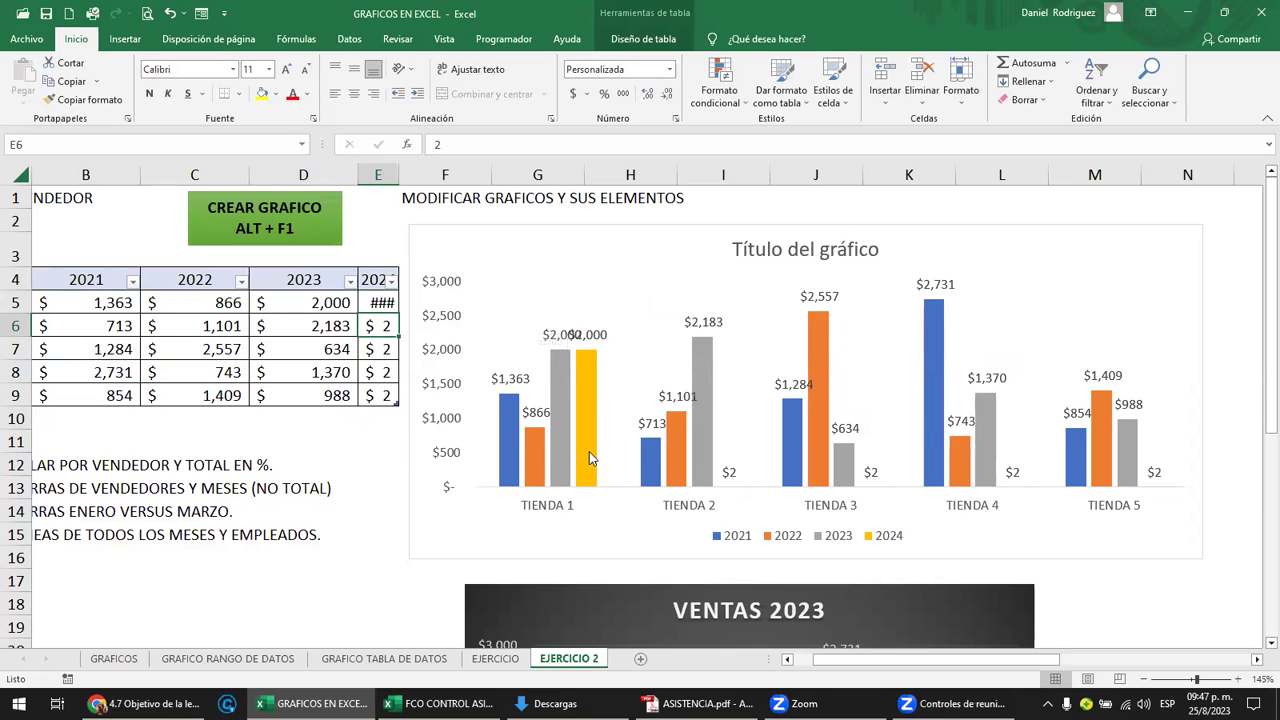
# Delete the 2024 column from the table, leaving only 2021–2023.
pyautogui.click(373, 279)
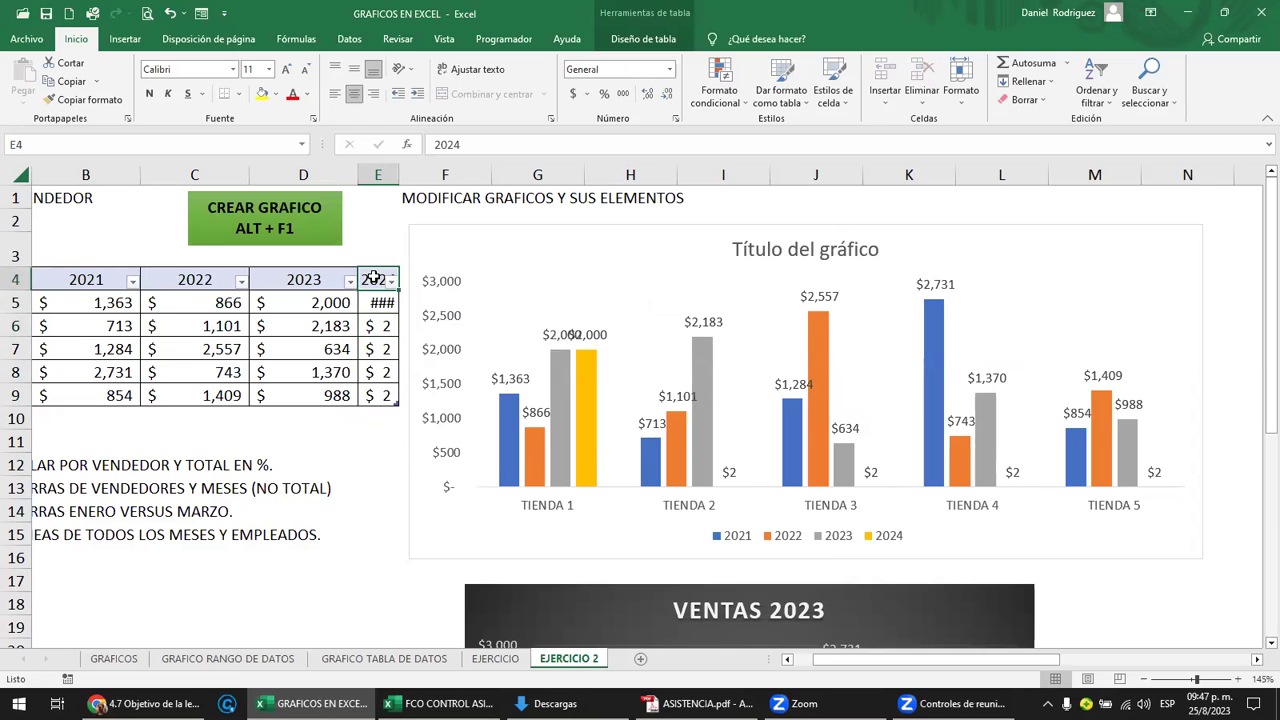
pyautogui.rightClick(373, 279)
pyautogui.moveTo(419, 459)
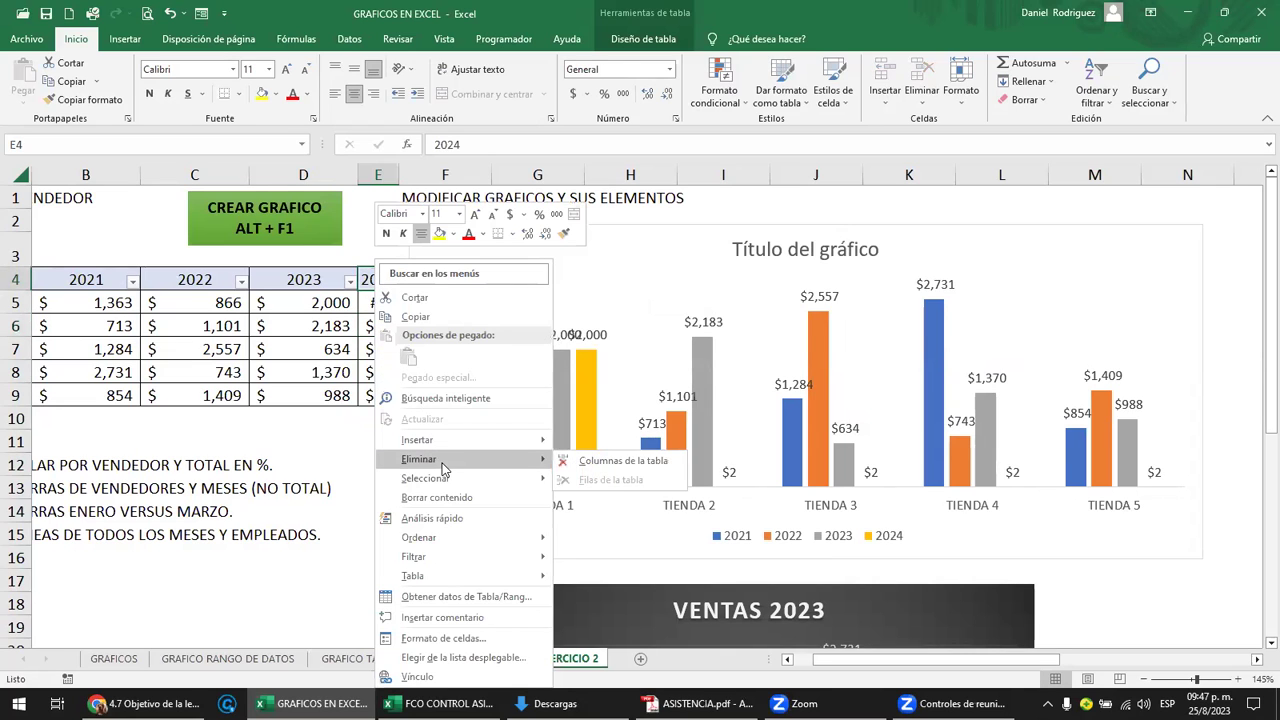
pyautogui.click(622, 461)
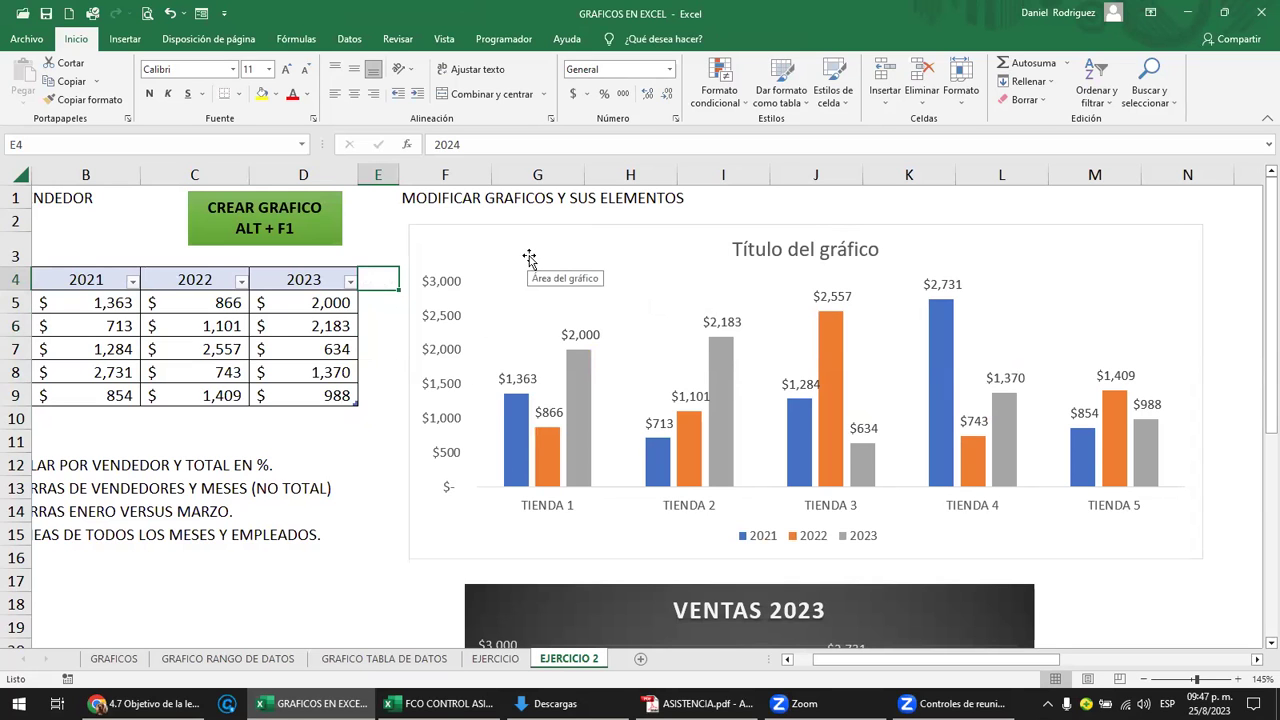
# Replace the 'Título del gráfico' placeholder with the chart title VETAS 2.
pyautogui.scroll(-1, 700, 258)
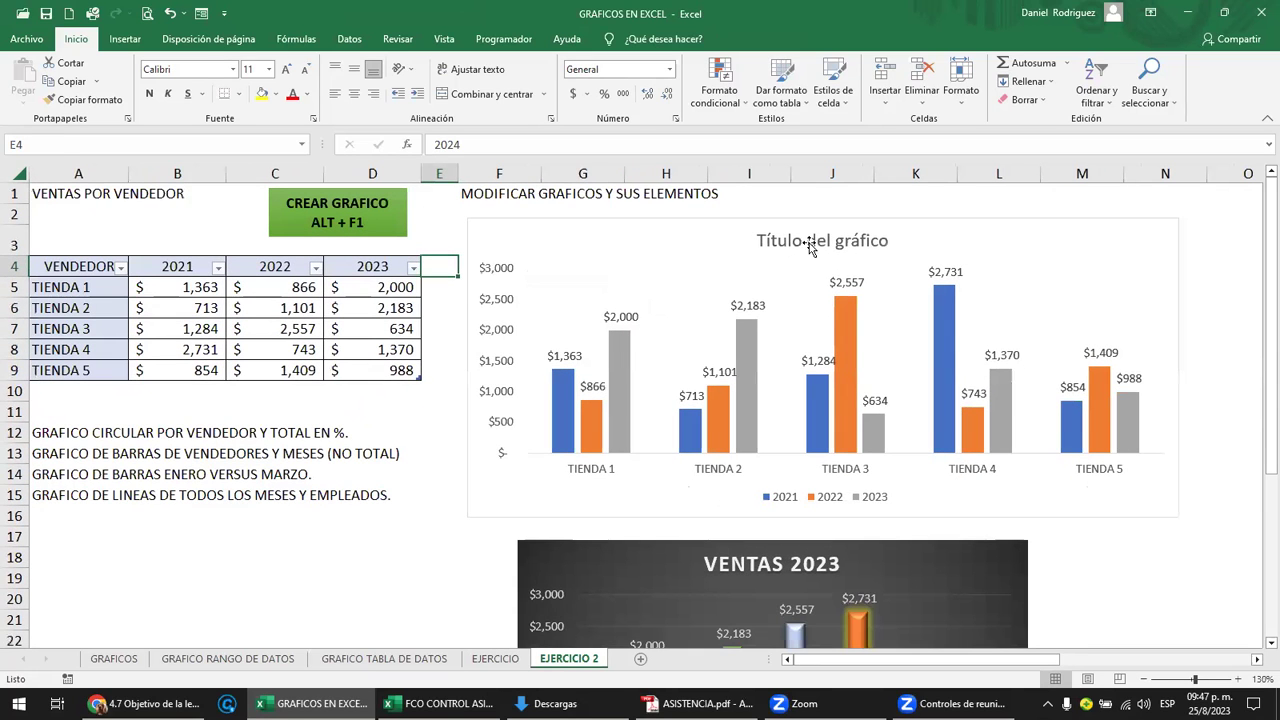
pyautogui.click(810, 242)
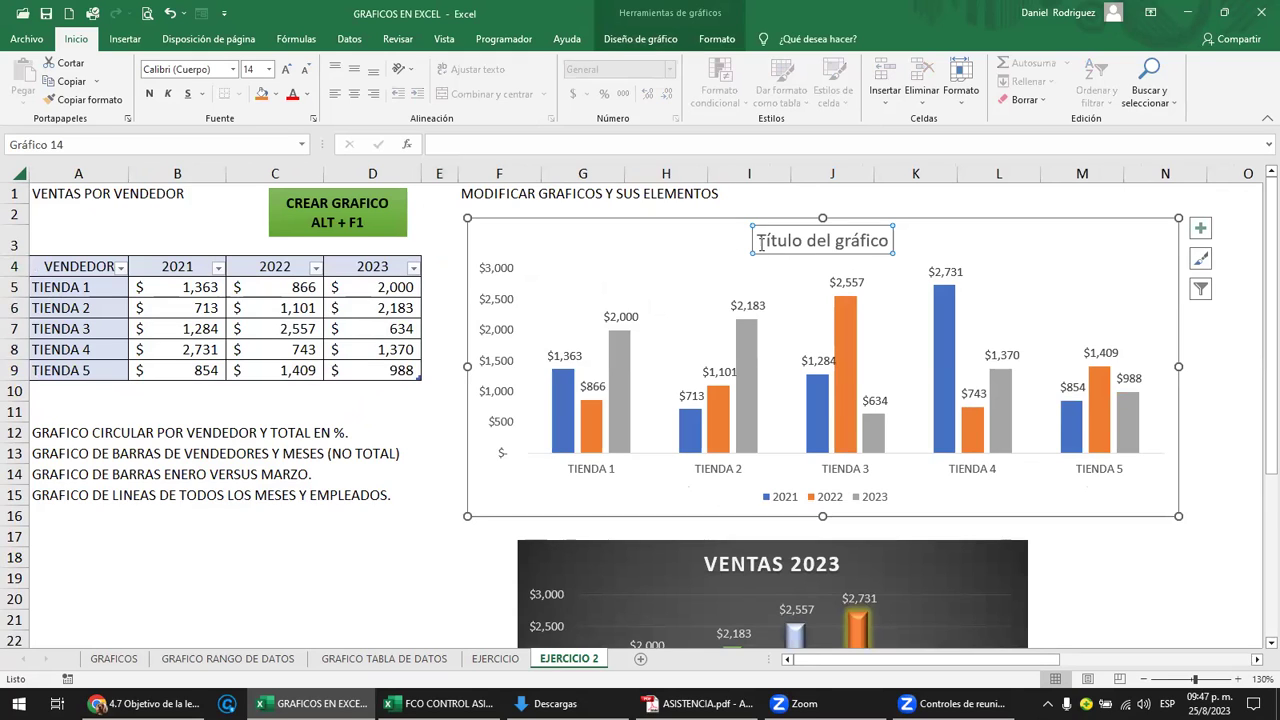
pyautogui.moveTo(760, 242); pyautogui.dragTo(915, 250)
pyautogui.write('VETAS 2')
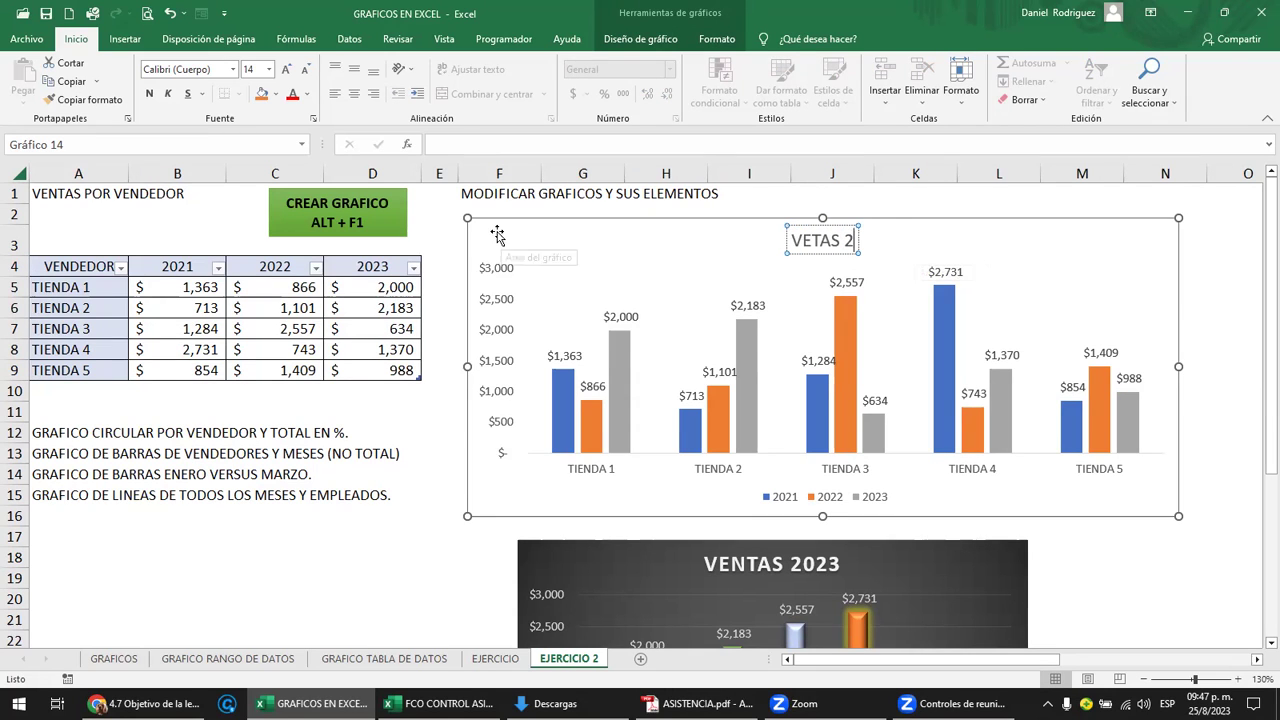
pyautogui.click(497, 238)
pyautogui.click(668, 42)
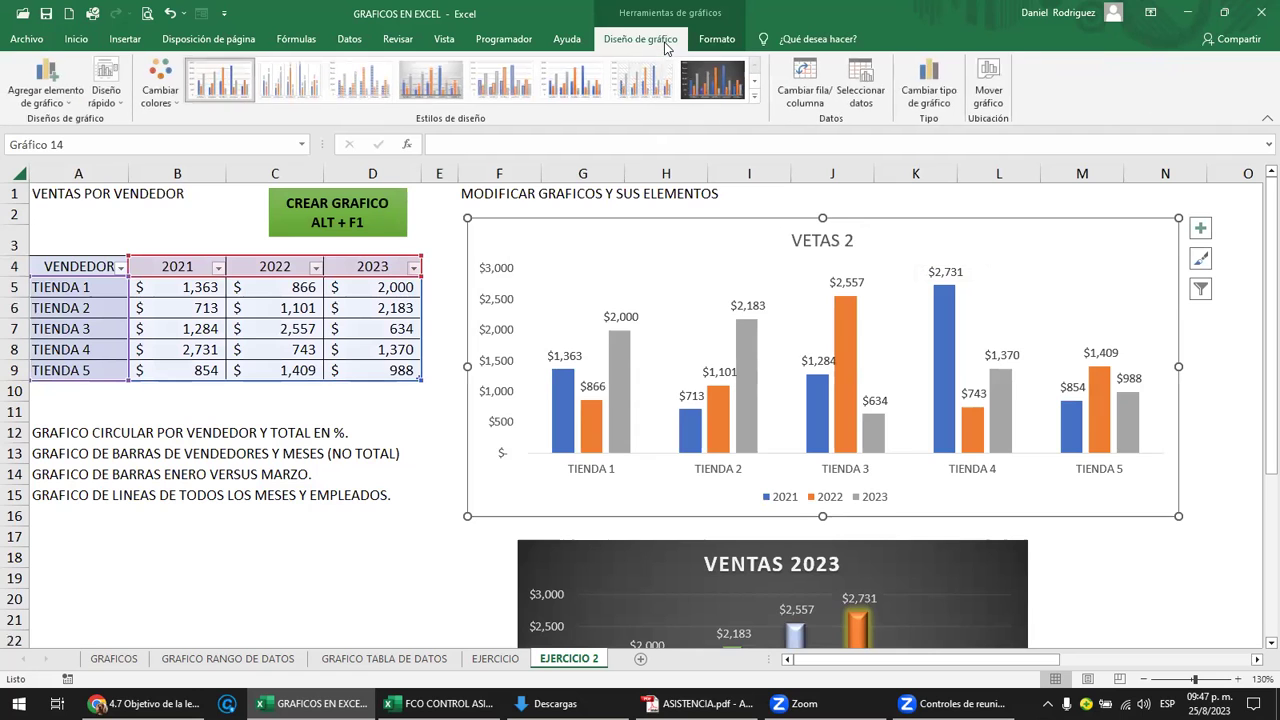
pyautogui.click(937, 93)
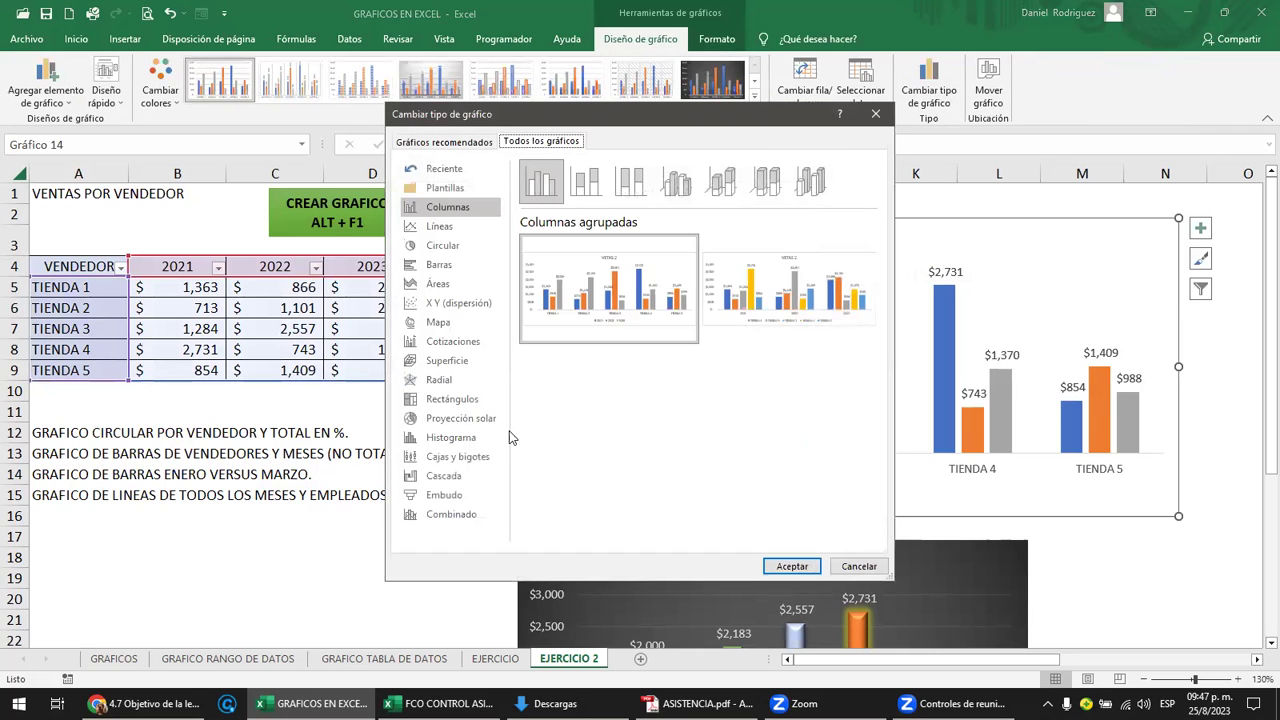
pyautogui.click(444, 441)
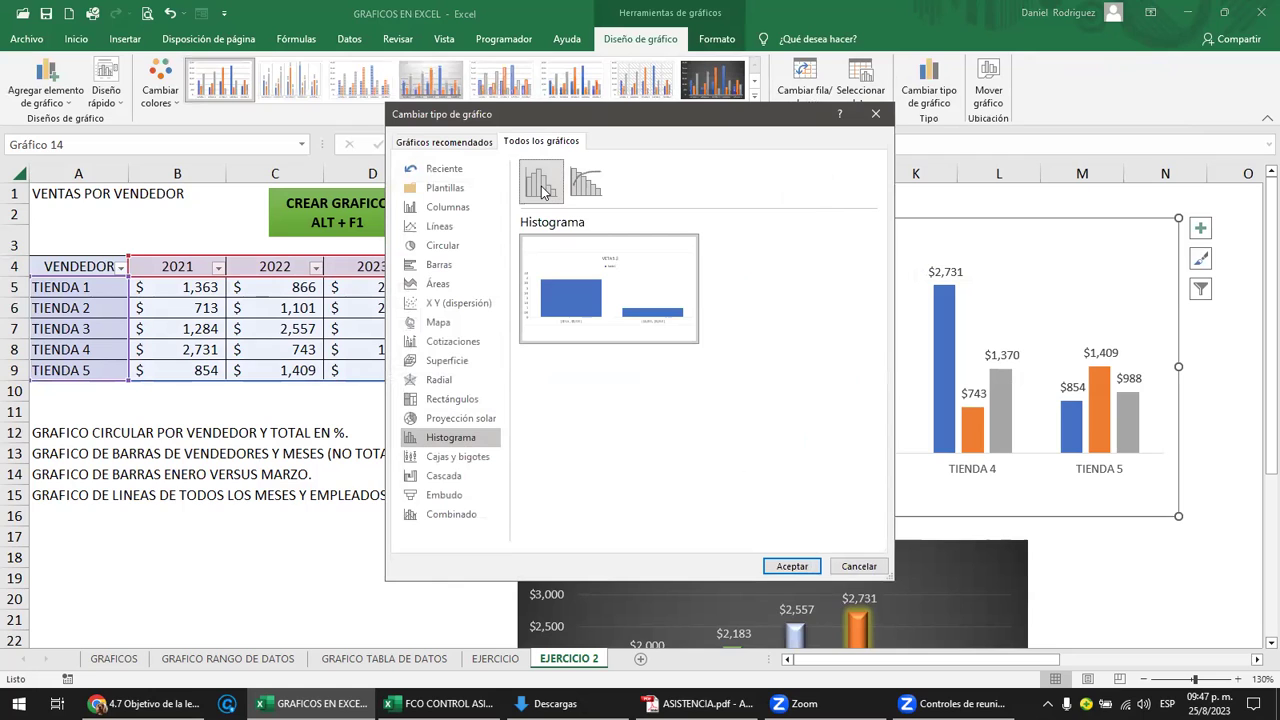
pyautogui.click(792, 566)
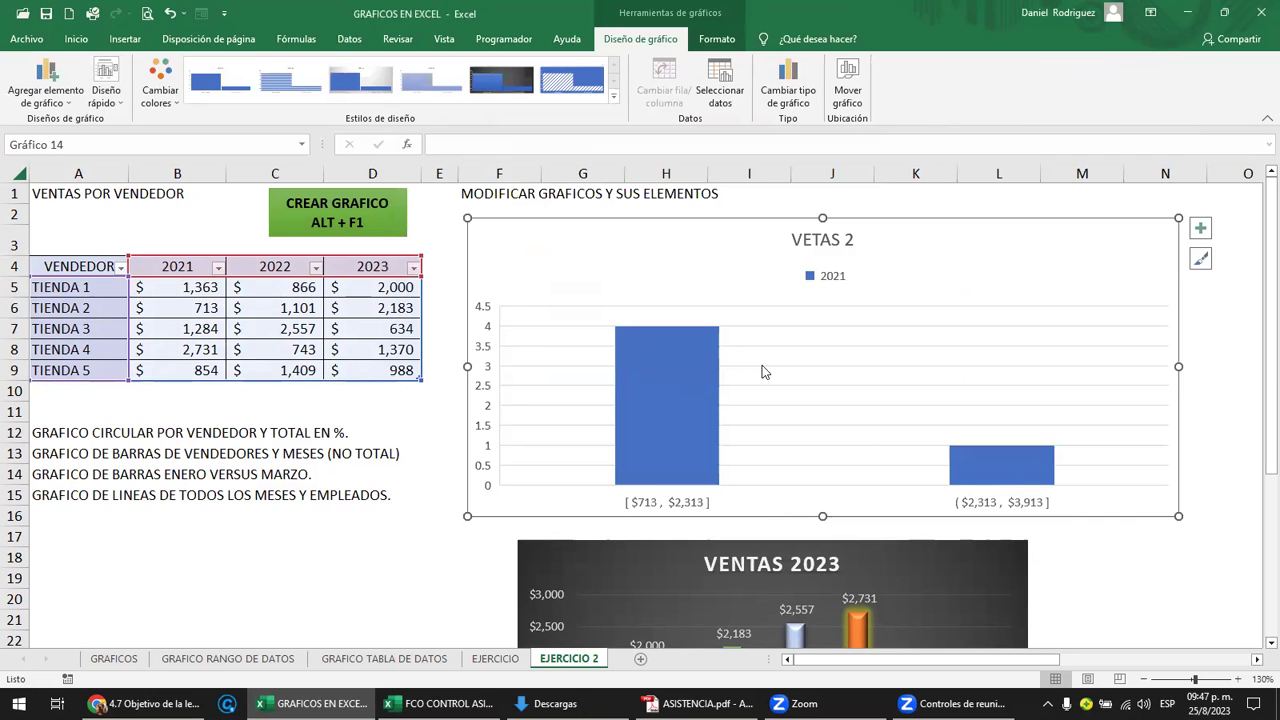
pyautogui.hotkey('ctrl', 'z')
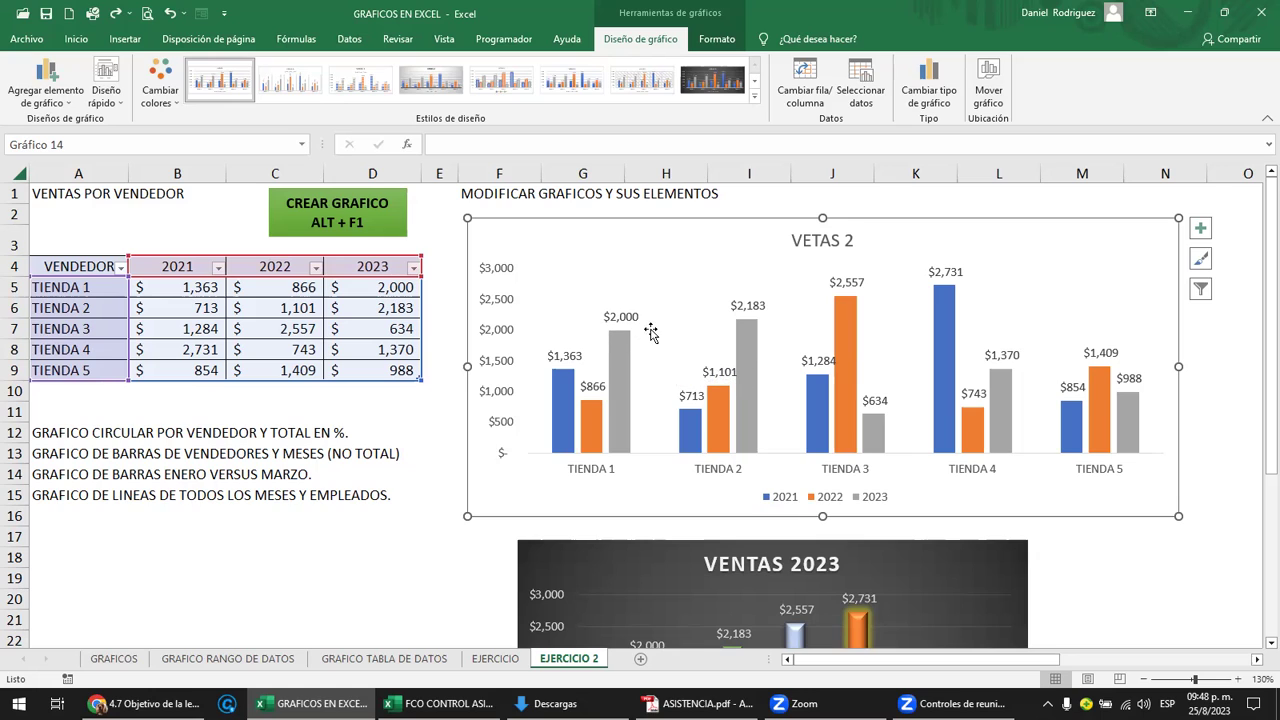
pyautogui.click(1200, 228)
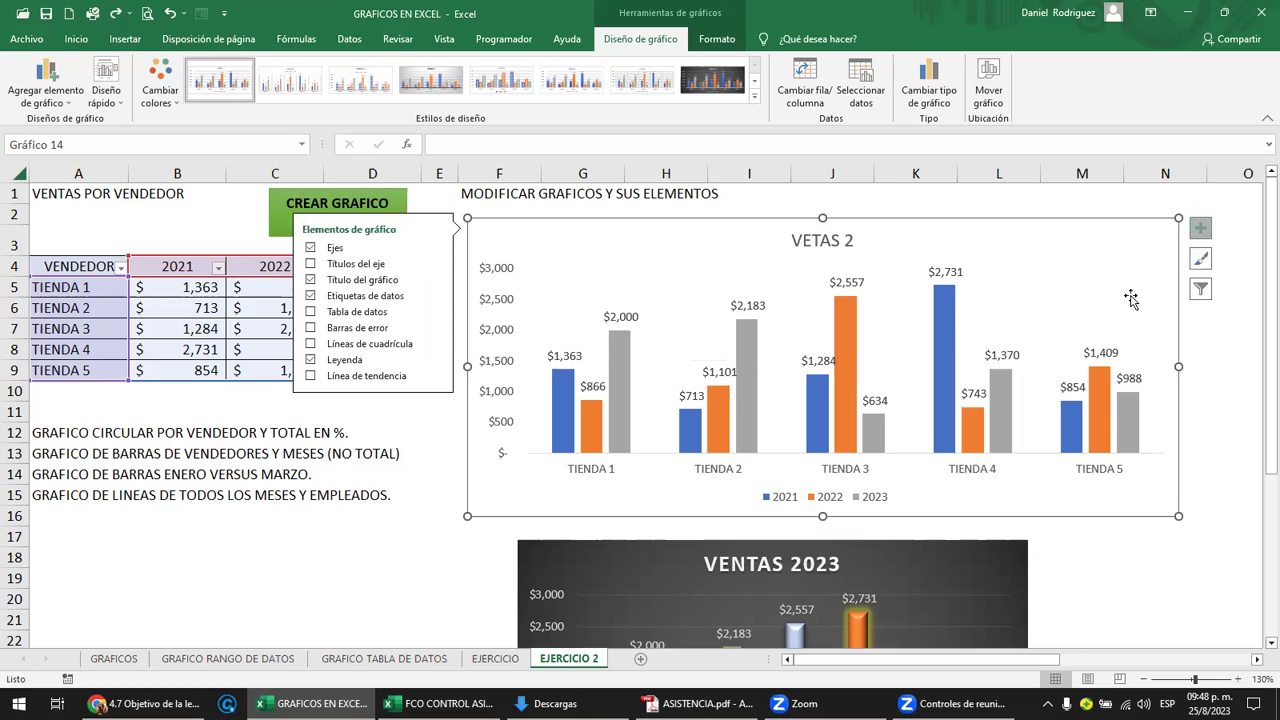
pyautogui.click(333, 378)
pyautogui.click(646, 404)
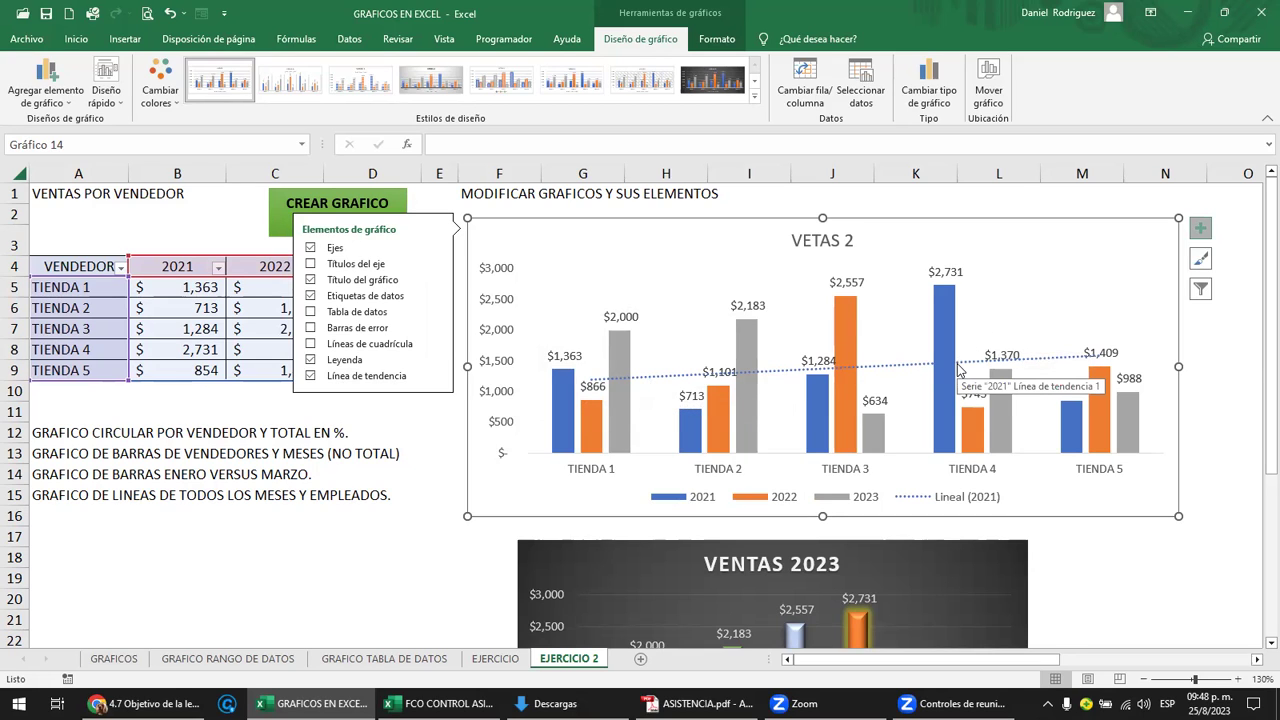
pyautogui.hotkey('ctrl', 'z')
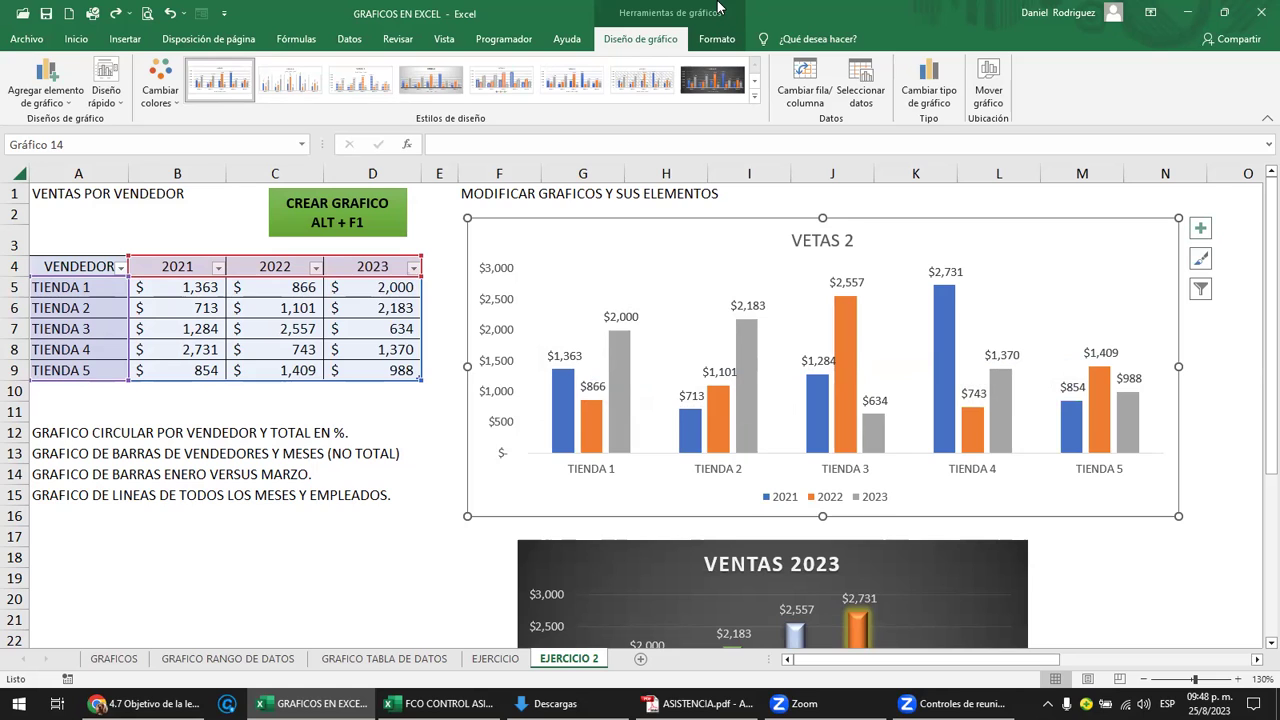
# Sort the store table ascending by the 2021 column.
pyautogui.click(125, 39)
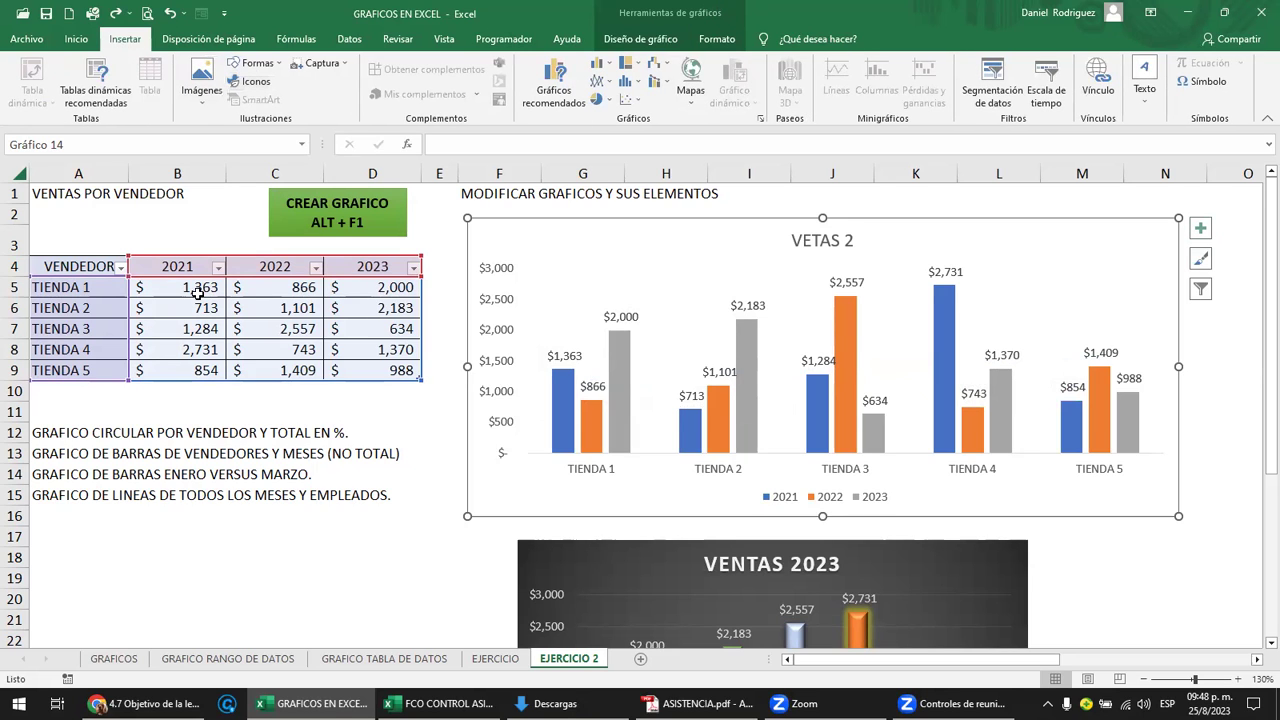
pyautogui.click(176, 268)
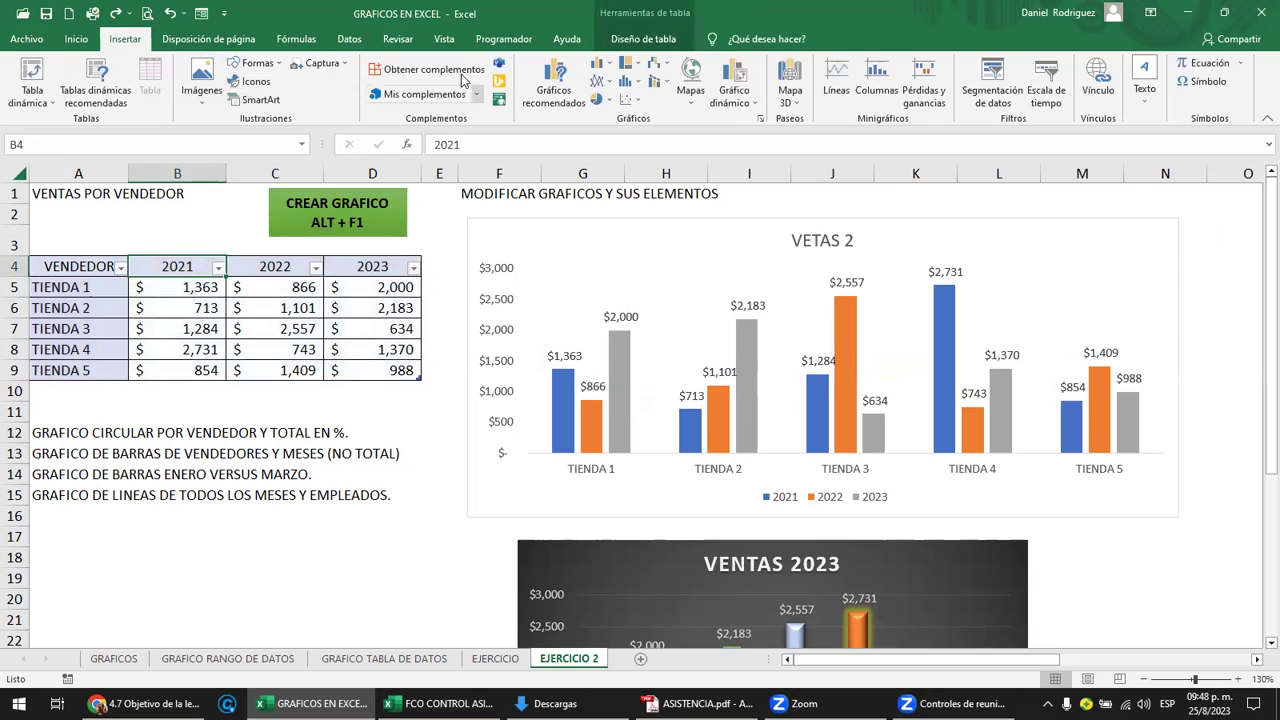
pyautogui.click(349, 39)
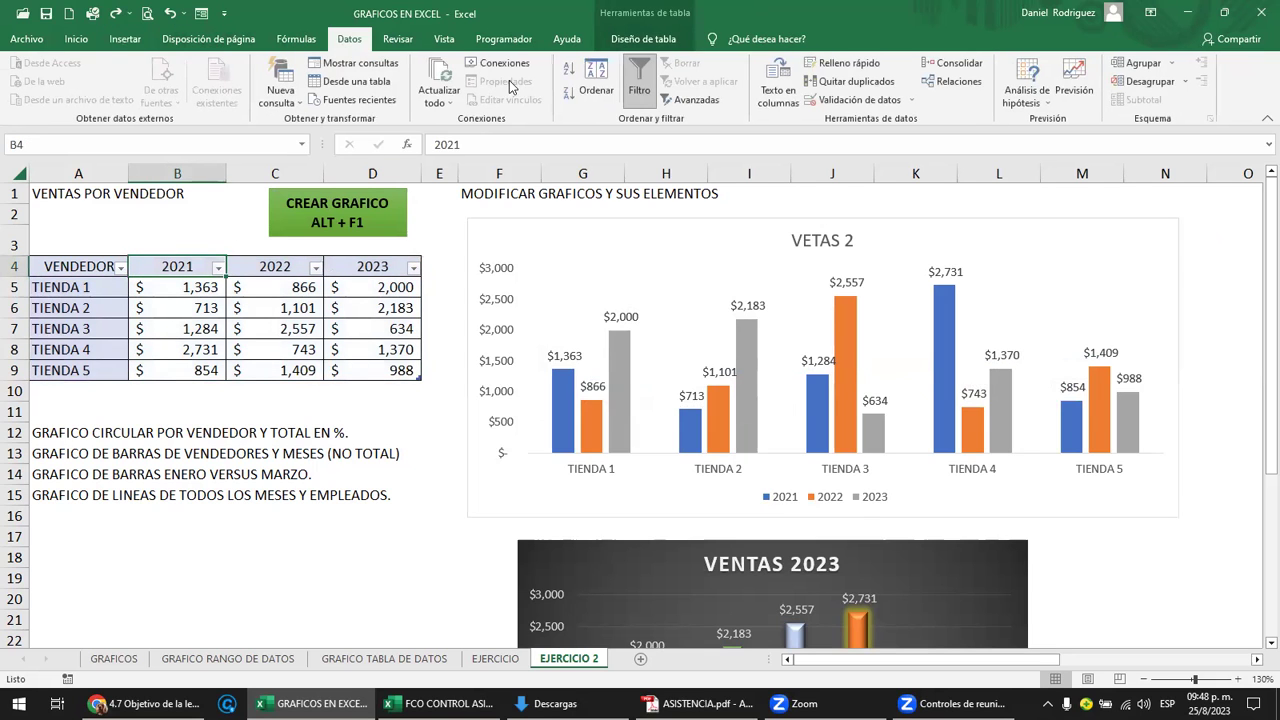
pyautogui.click(565, 72)
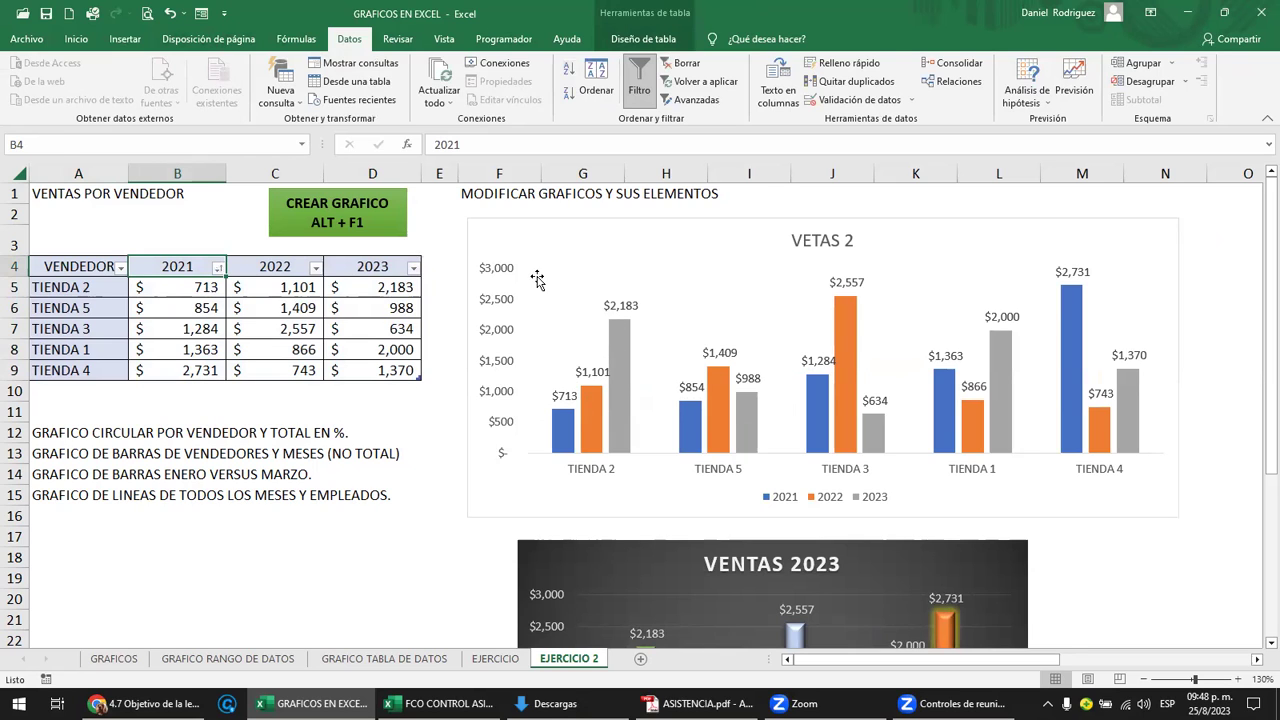
# Limit the VETAS 2 chart data to the 2021 column and add a linear trendline.
pyautogui.click(498, 308)
pyautogui.moveTo(420, 383); pyautogui.dragTo(244, 388)
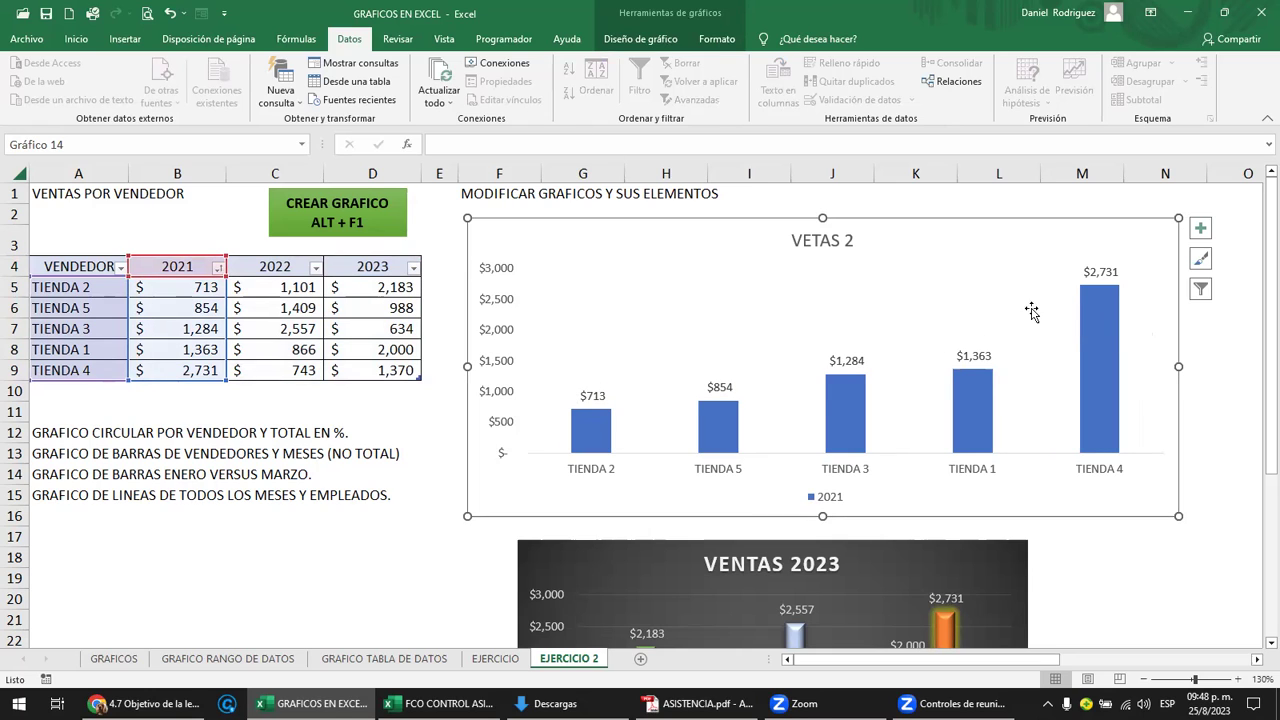
pyautogui.click(1201, 291)
pyautogui.click(1201, 228)
pyautogui.click(340, 376)
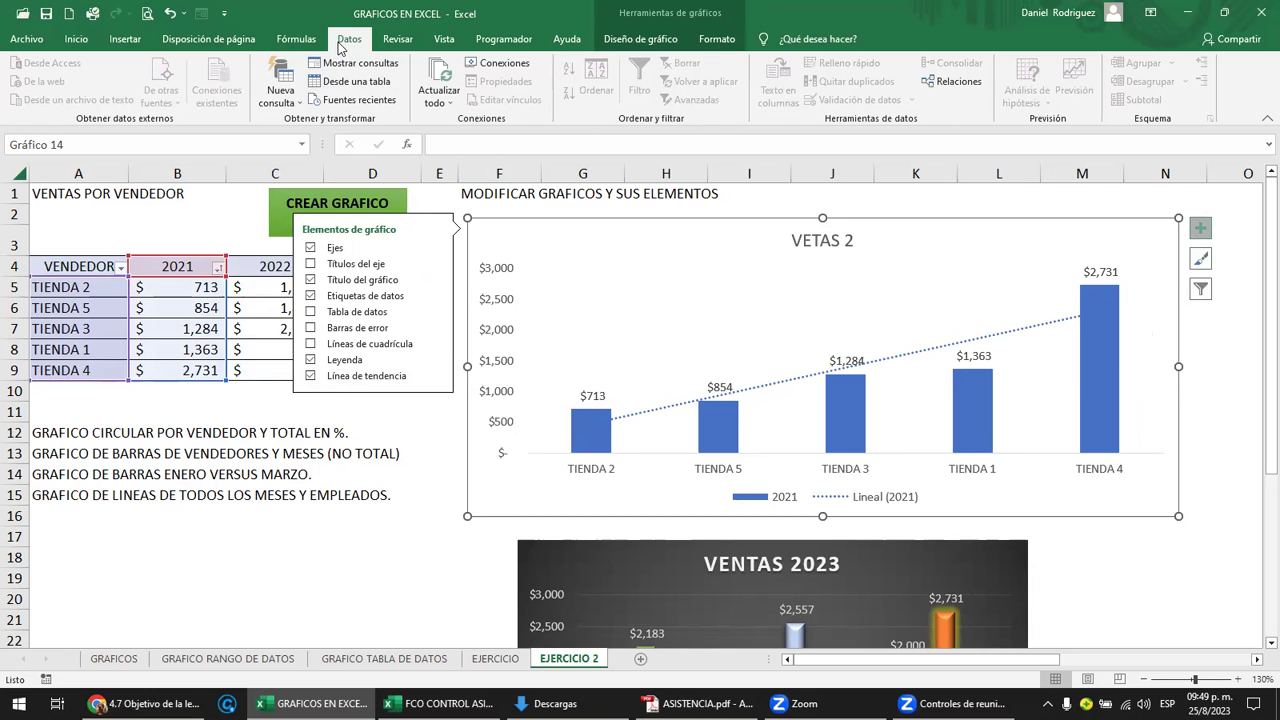
pyautogui.press('Escape')
pyautogui.press('Escape')
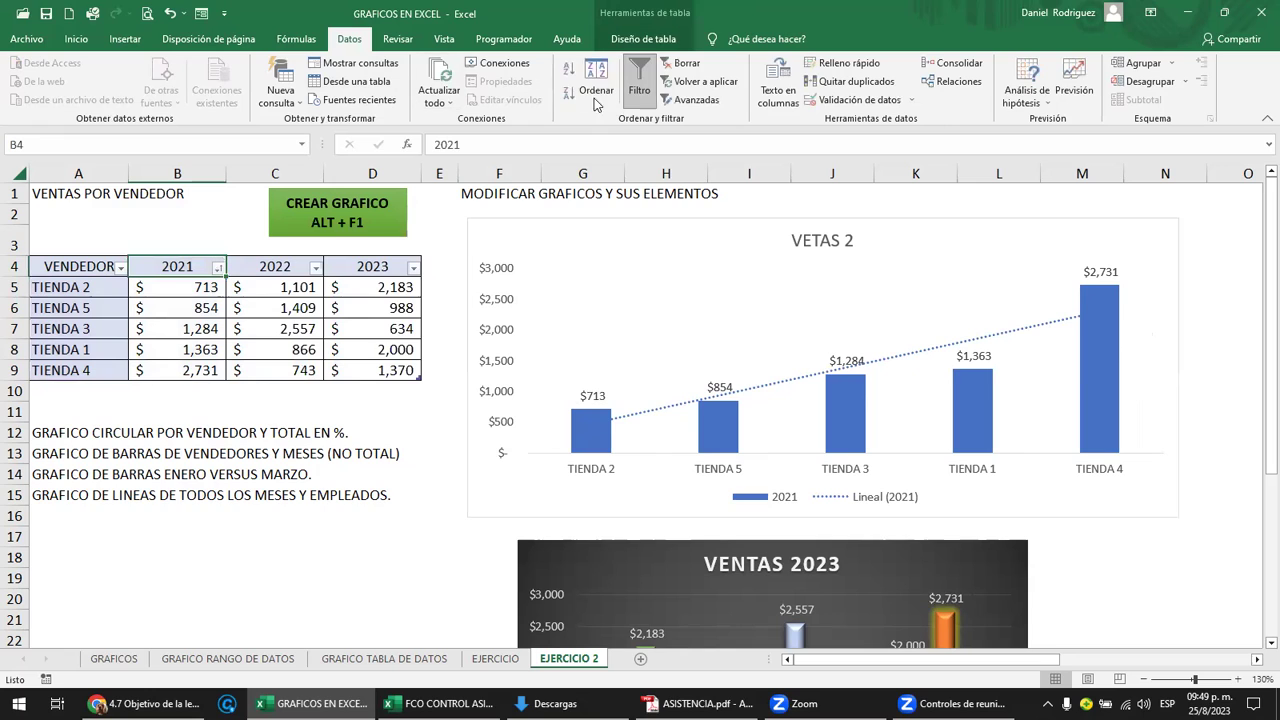
# Sort stores by 2021 sales descending, then open INGLES CORPORATIVO and select Manual_Excel_Basico.
pyautogui.click(567, 98)
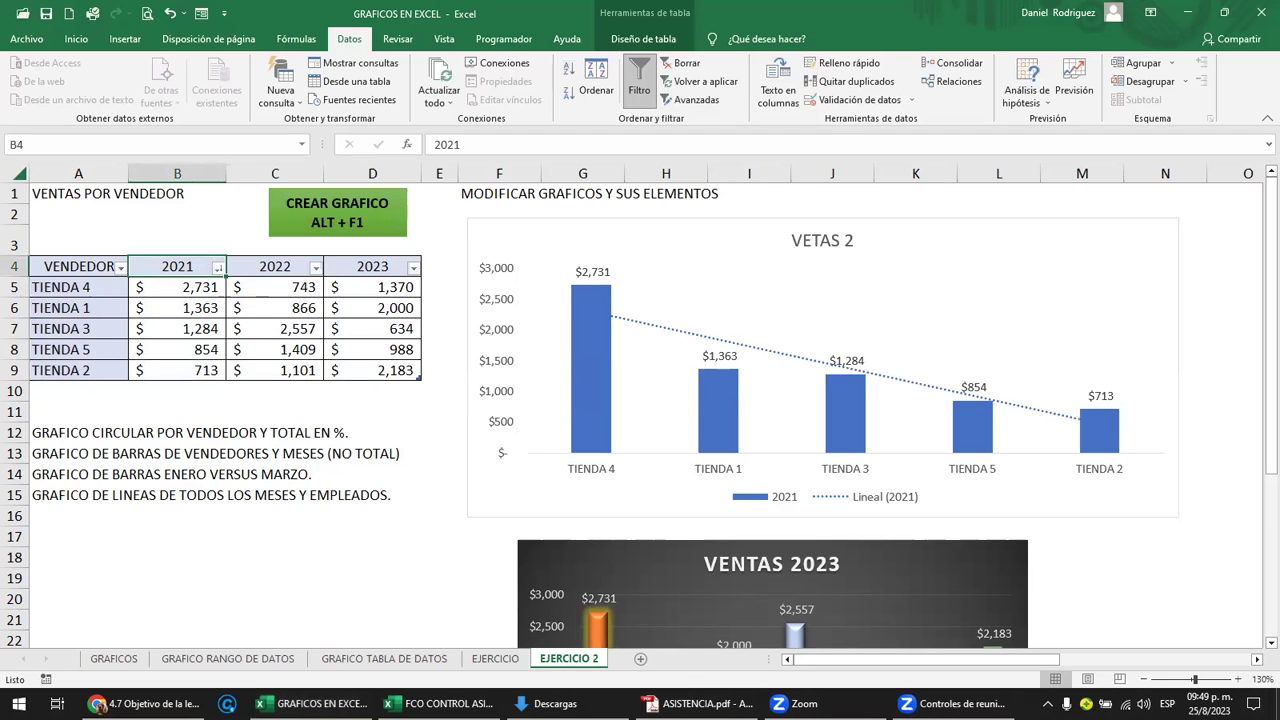
pyautogui.press('super+d')
pyautogui.doubleClick(878, 150)
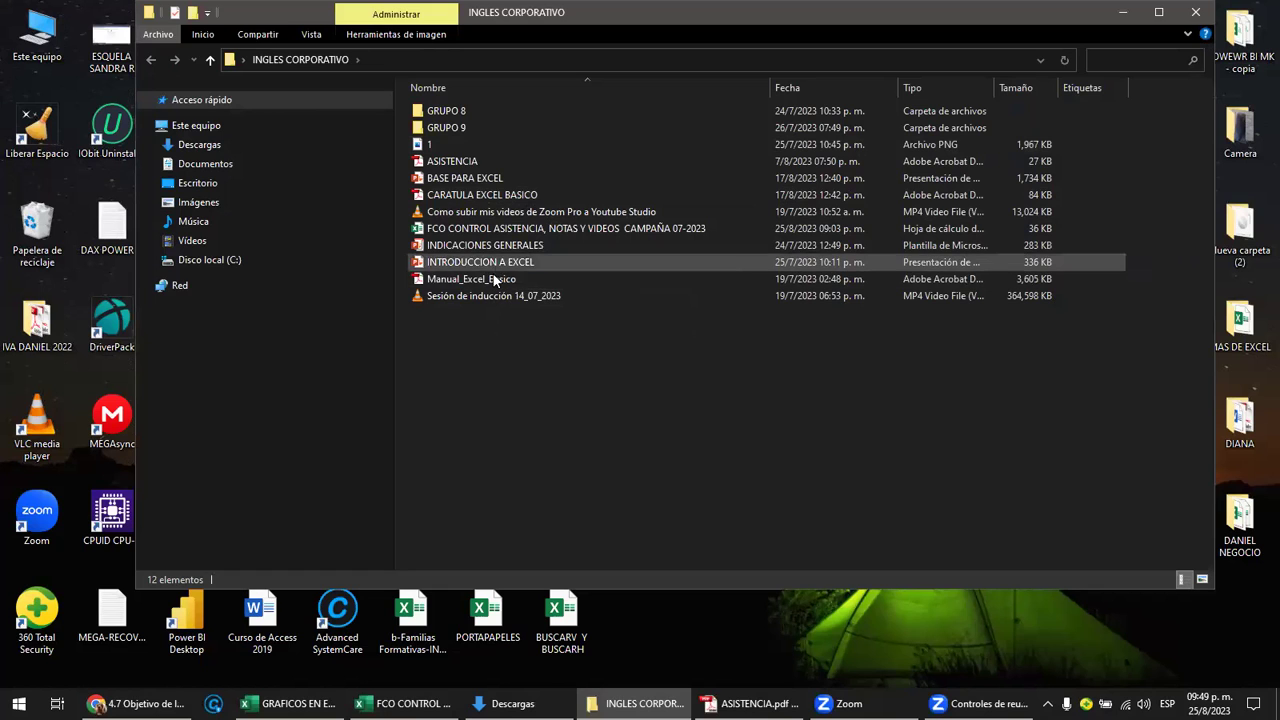
pyautogui.click(490, 282)
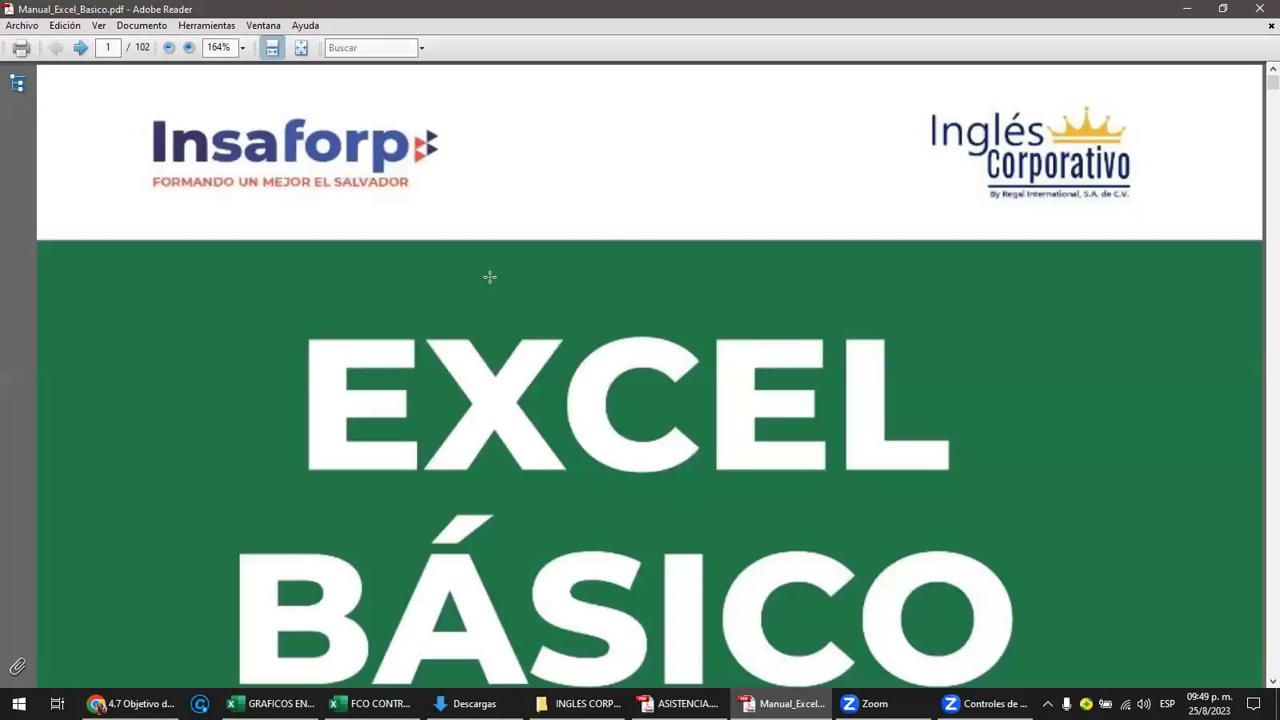
# Scroll through Manual_Excel_Basico.pdf to its Contenido page listing Semana 1–4 topics.
pyautogui.scroll(-1, 526, 307)
pyautogui.scroll(-7, 531, 443)
pyautogui.scroll(-2, 551, 443)
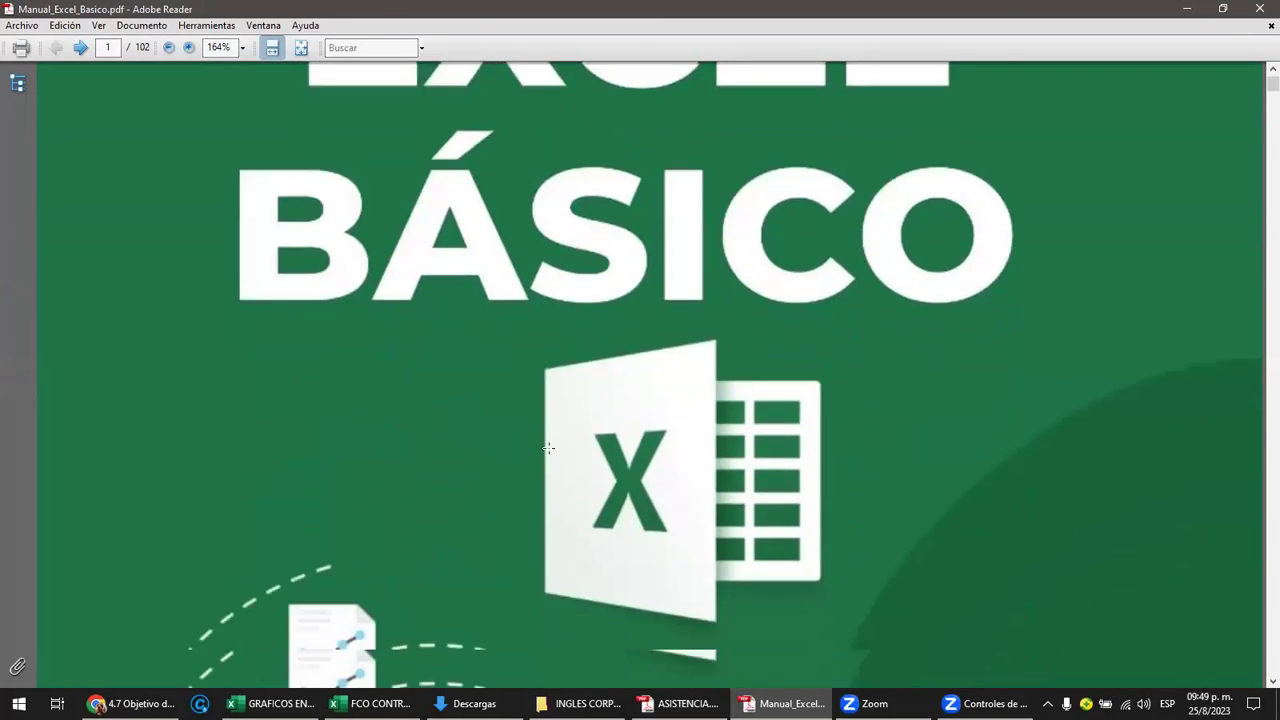
pyautogui.scroll(-8, 551, 445)
pyautogui.scroll(-6, 553, 458)
pyautogui.scroll(-6, 553, 460)
pyautogui.scroll(-4, 520, 468)
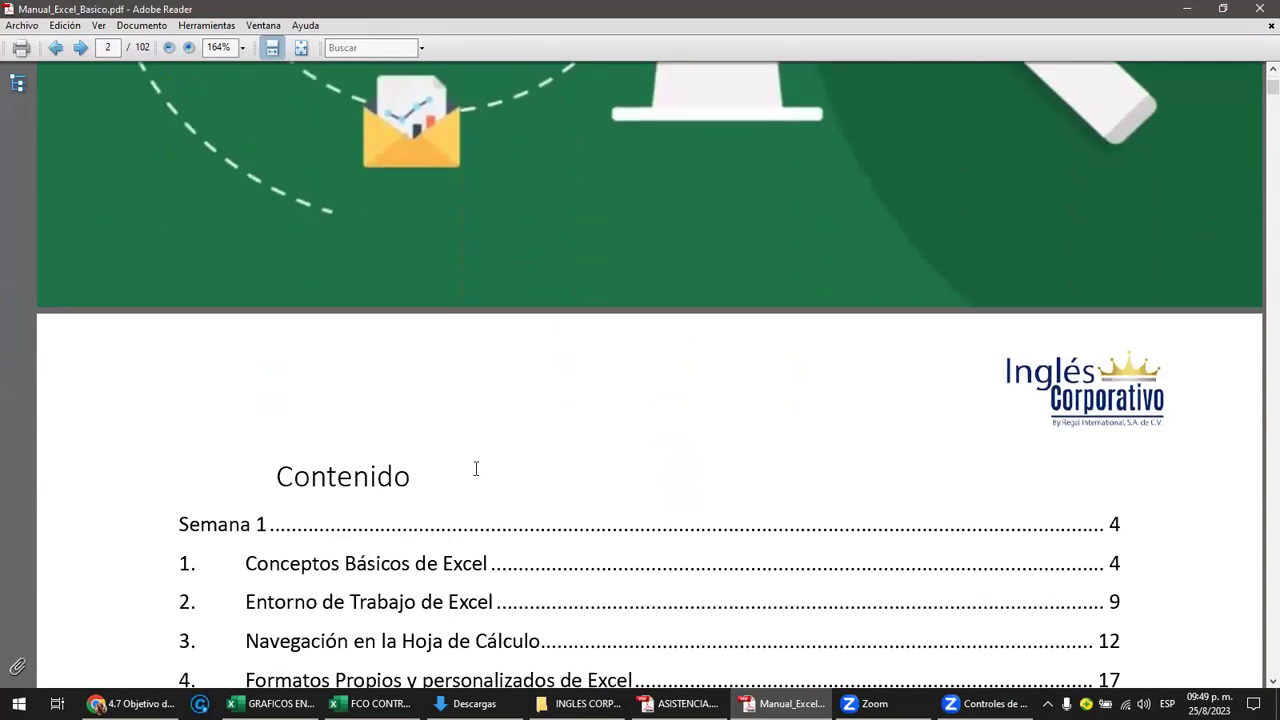
pyautogui.scroll(-5, 478, 470)
pyautogui.scroll(-1, 478, 473)
pyautogui.scroll(-2, 478, 473)
pyautogui.scroll(-1, 478, 473)
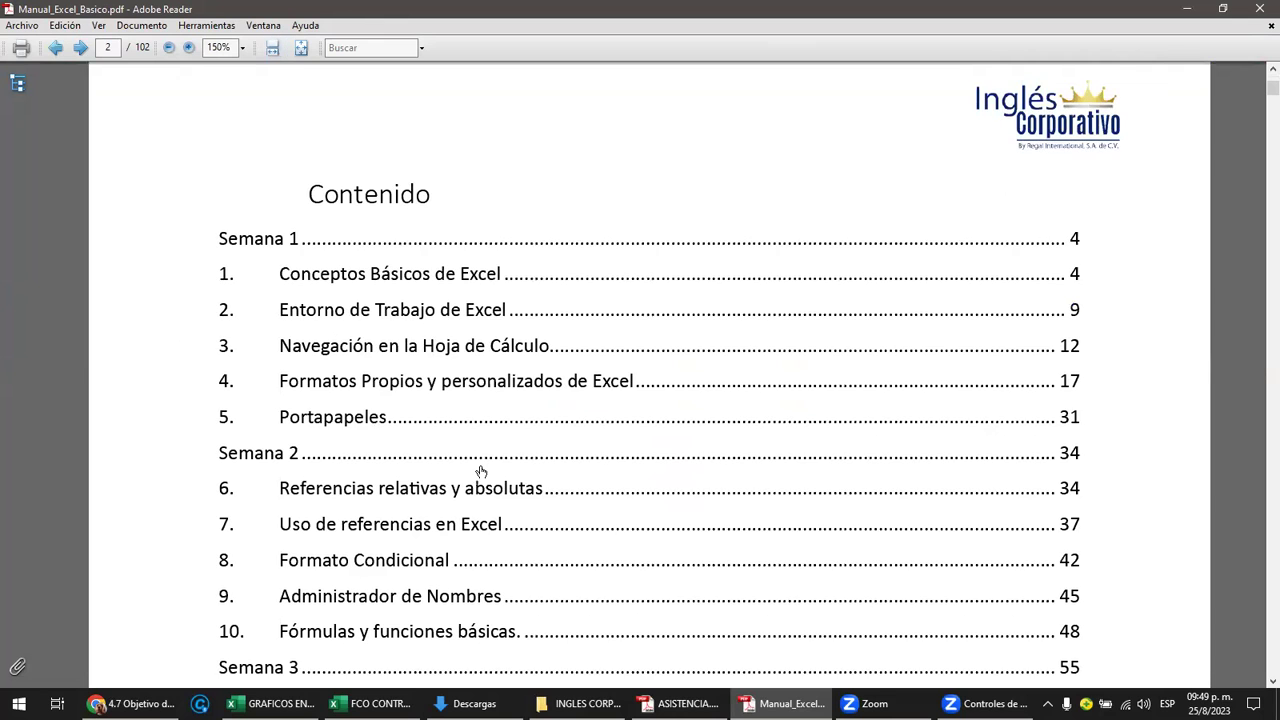
pyautogui.scroll(-1, 481, 472)
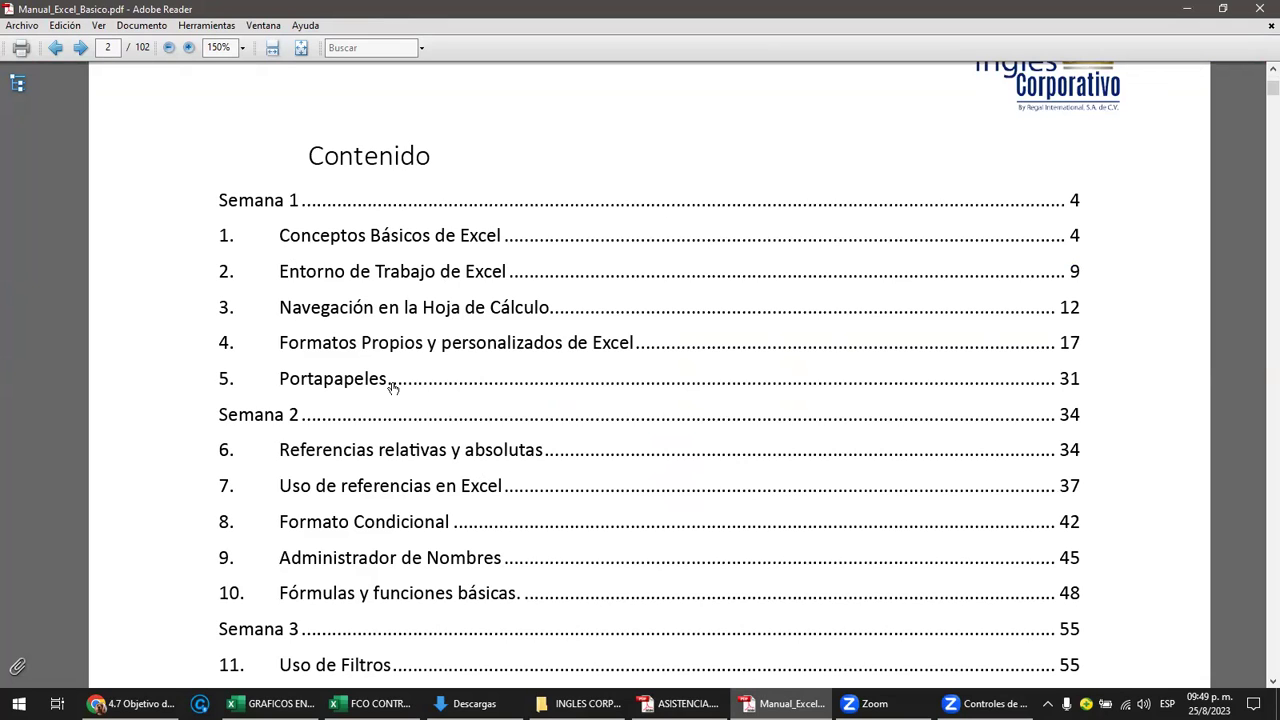
pyautogui.scroll(-1, 391, 388)
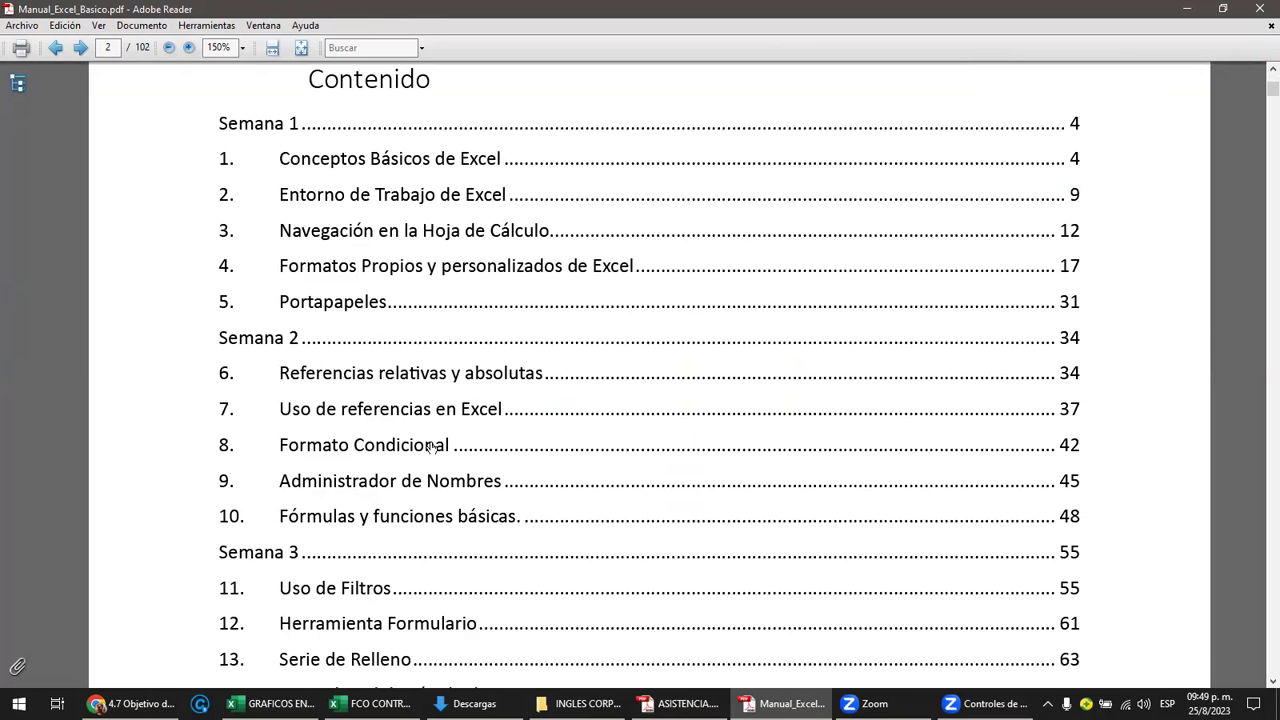
pyautogui.scroll(-1, 440, 445)
pyautogui.scroll(-2, 540, 418)
pyautogui.scroll(-2, 540, 418)
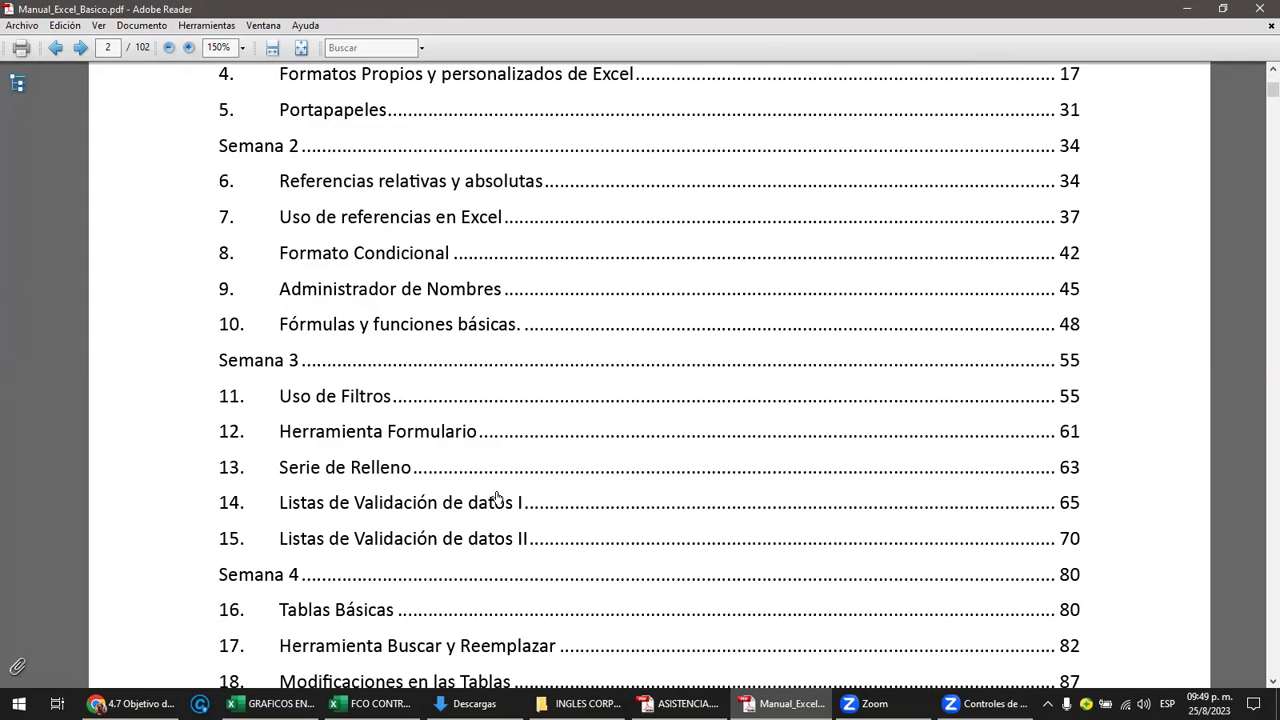
pyautogui.scroll(-1, 517, 499)
pyautogui.scroll(-1, 516, 498)
pyautogui.scroll(-1, 514, 497)
pyautogui.scroll(-1, 513, 497)
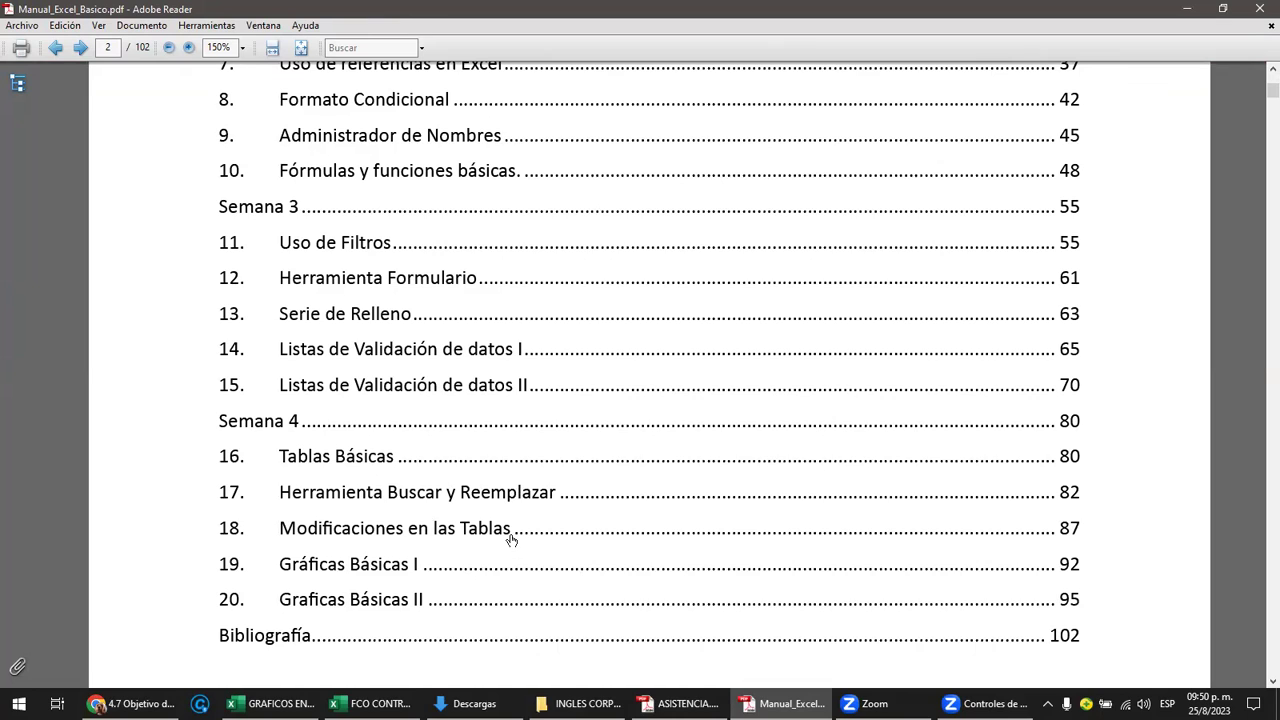
pyautogui.scroll(-1, 510, 540)
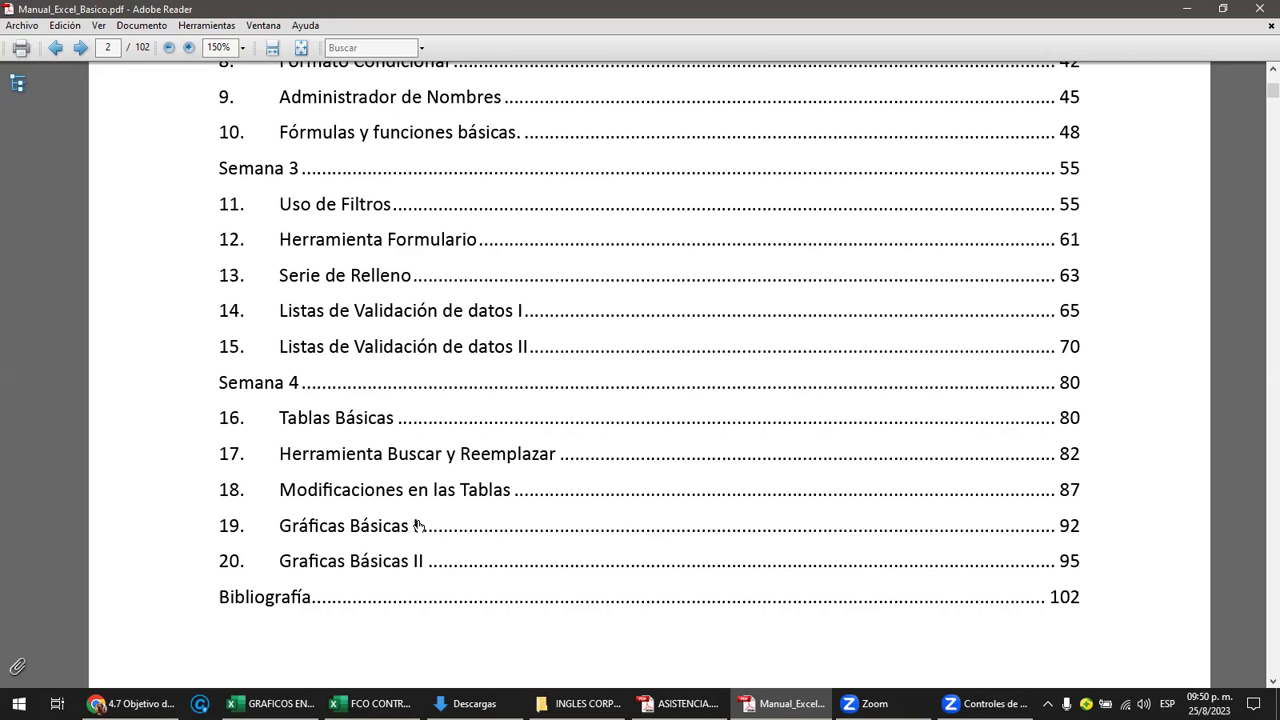
pyautogui.scroll(-1, 418, 525)
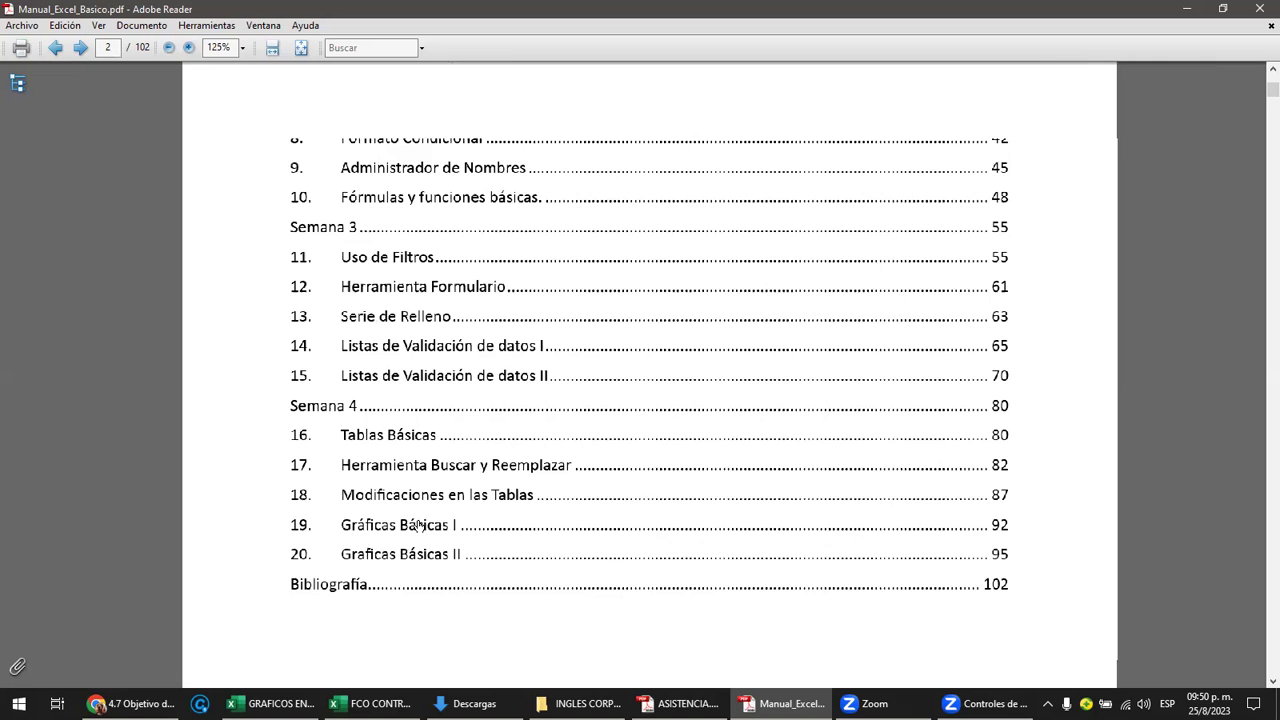
pyautogui.scroll(-2, 418, 525)
pyautogui.scroll(1, 418, 525)
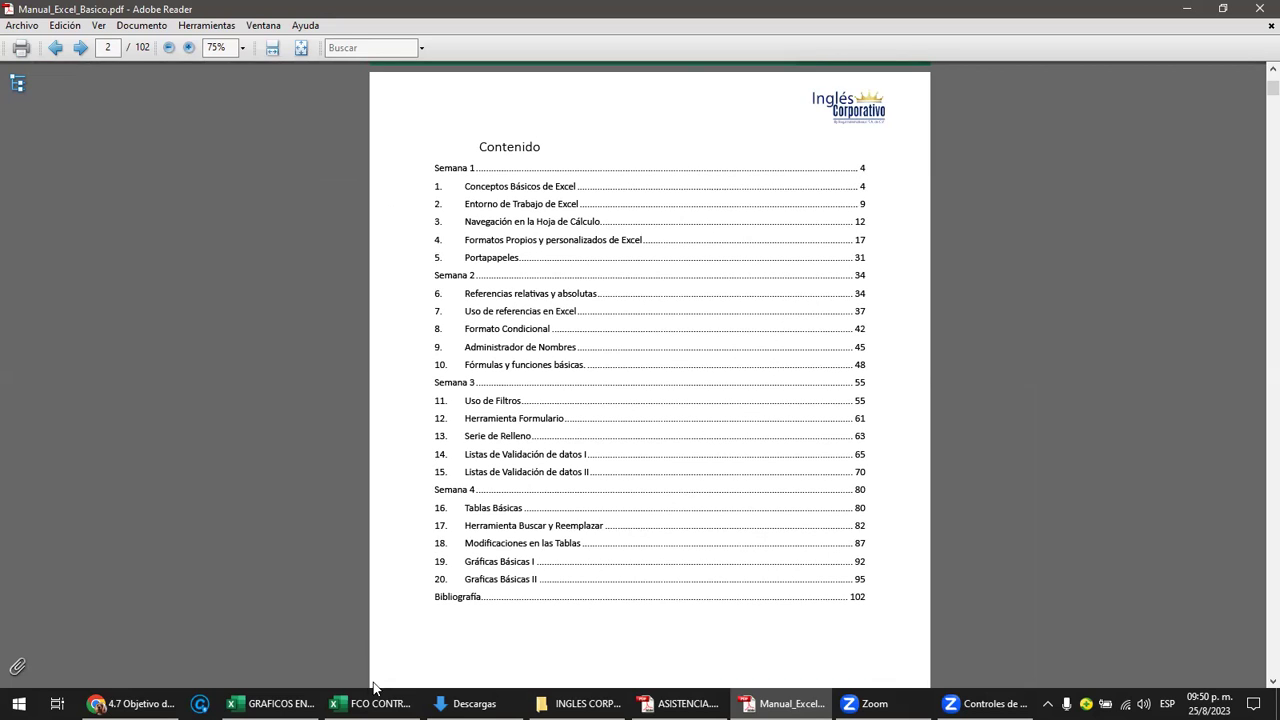
# Return to the online course lesson in the browser and read down through it.
pyautogui.click(98, 705)
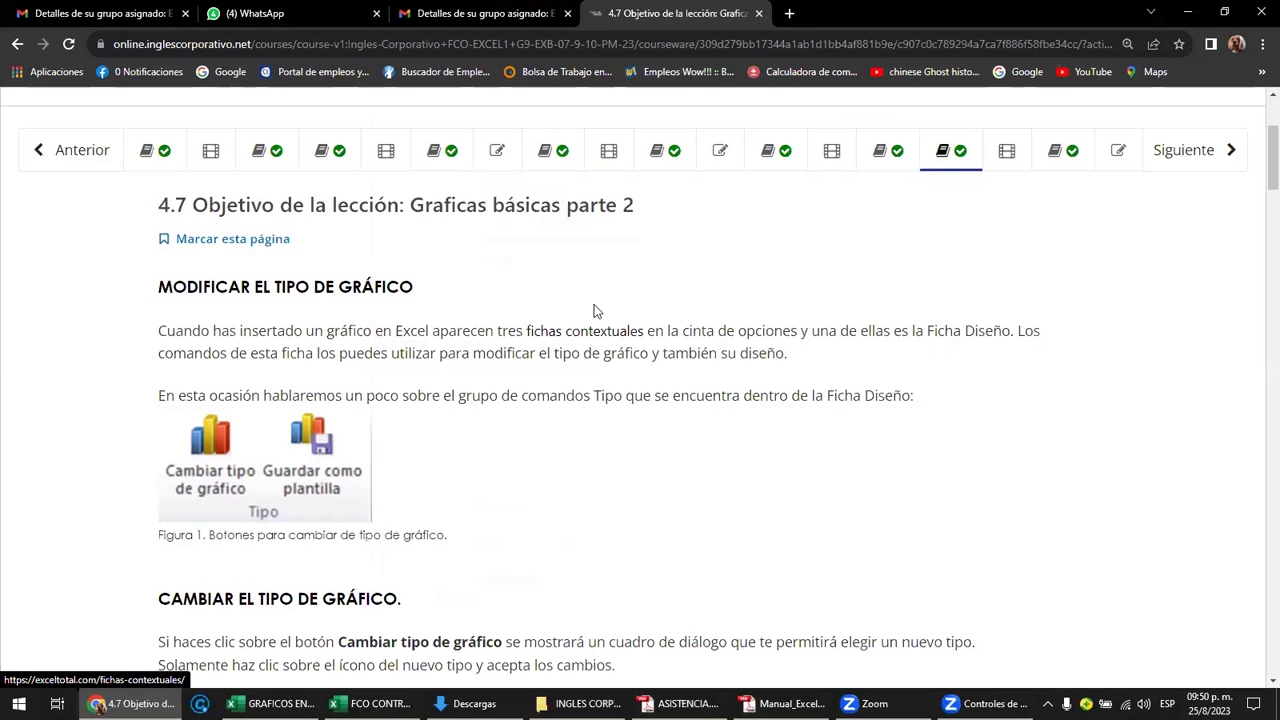
pyautogui.scroll(-1, 447, 290)
pyautogui.scroll(-4, 450, 300)
pyautogui.scroll(-2, 455, 315)
pyautogui.scroll(-3, 461, 322)
pyautogui.scroll(-3, 461, 327)
pyautogui.scroll(-2, 464, 327)
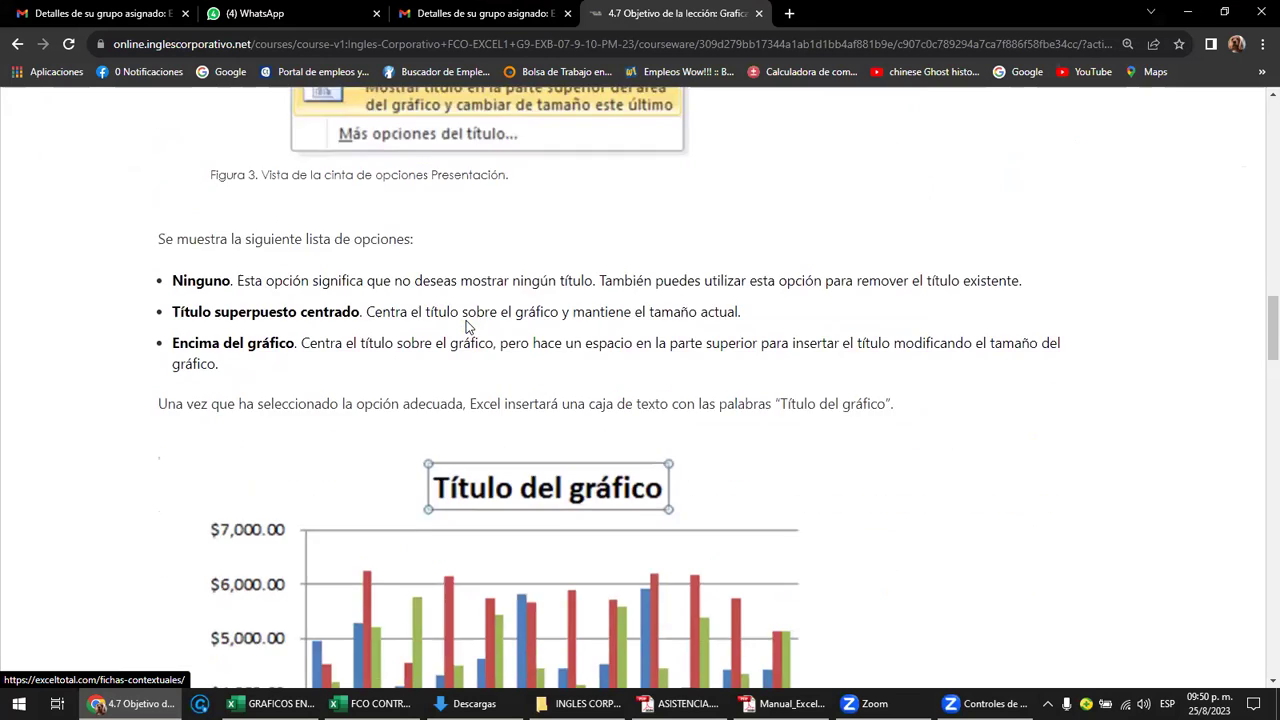
pyautogui.scroll(-1, 465, 327)
pyautogui.scroll(-2, 467, 327)
pyautogui.scroll(-2, 467, 327)
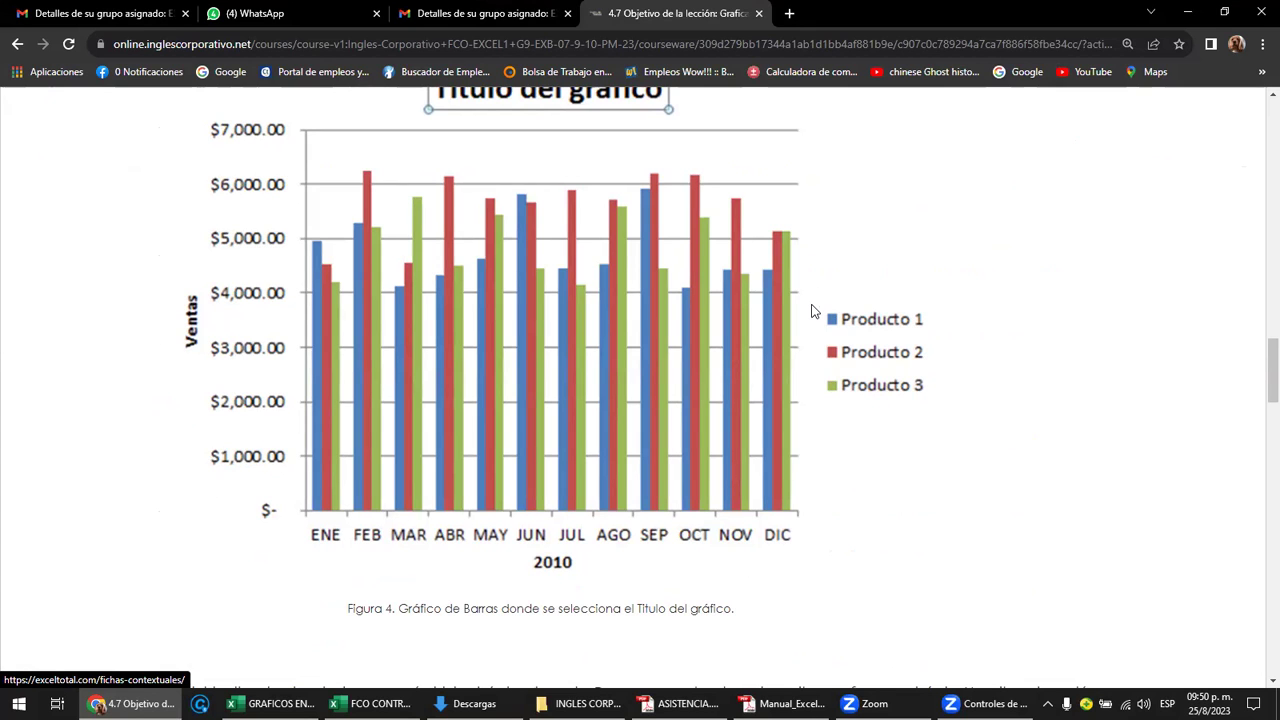
pyautogui.scroll(-3, 860, 298)
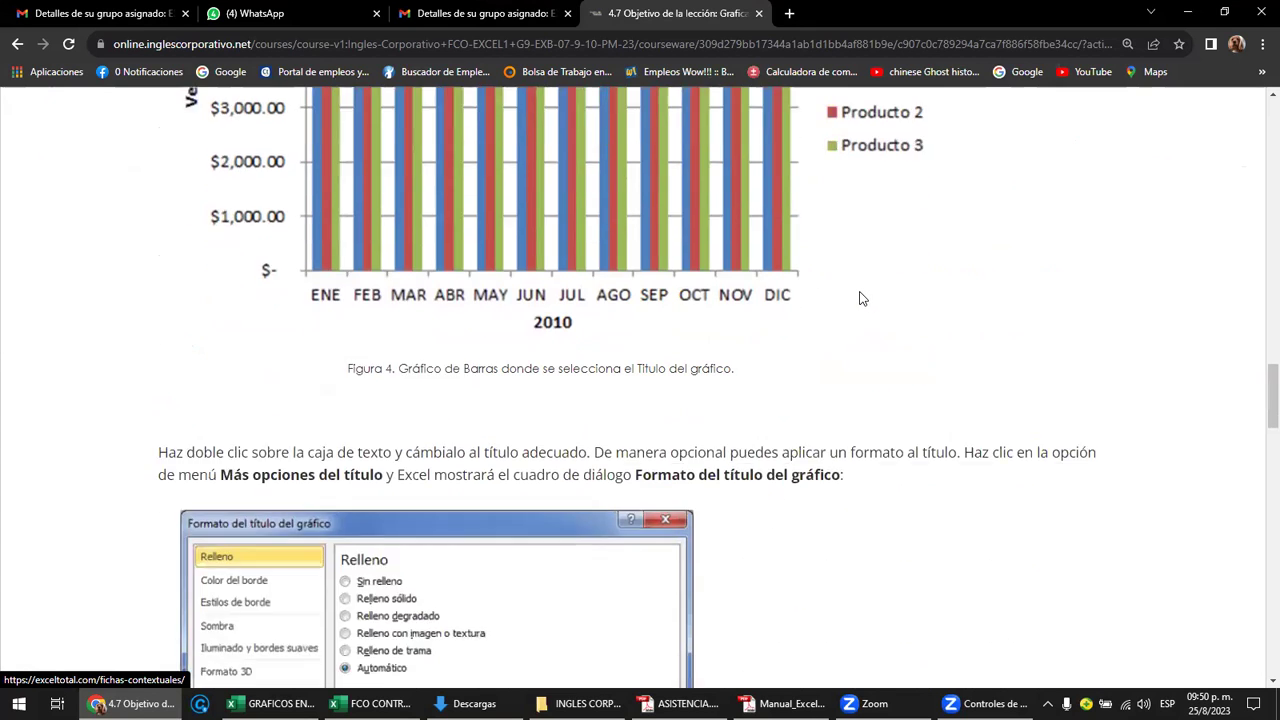
pyautogui.scroll(-2, 857, 297)
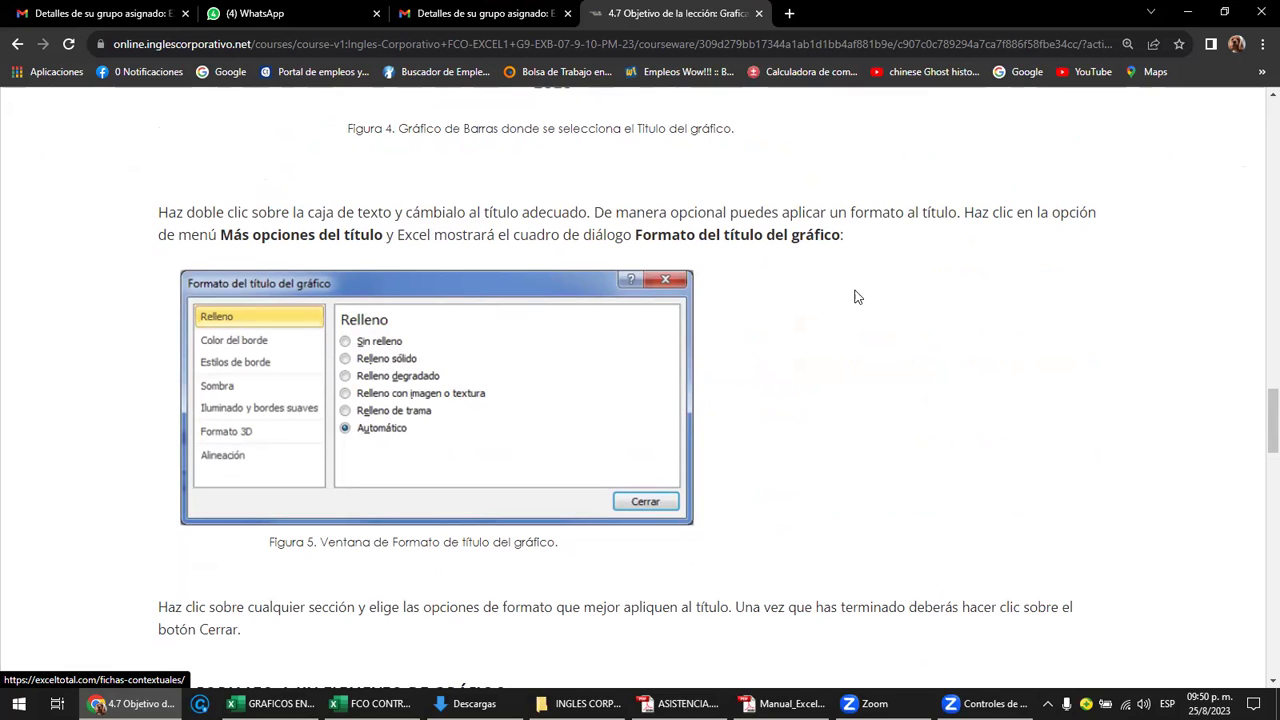
pyautogui.scroll(-4, 855, 297)
pyautogui.scroll(-2, 855, 297)
pyautogui.scroll(-1, 855, 297)
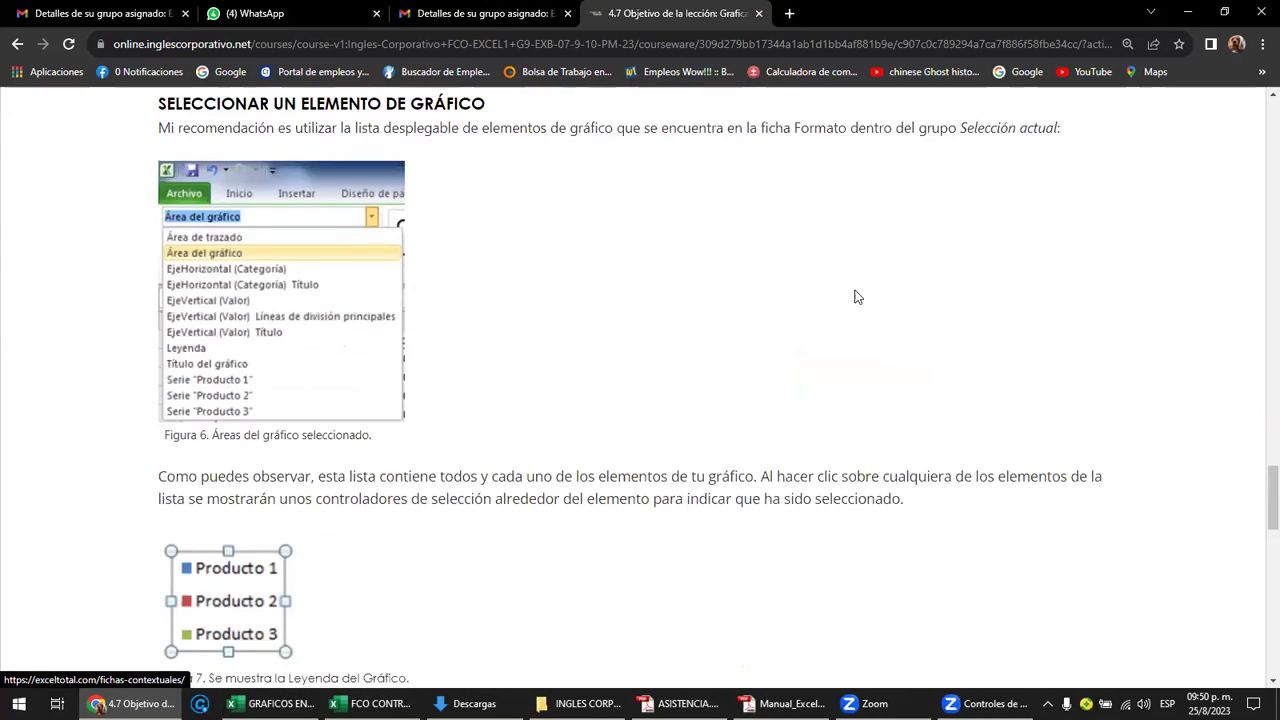
pyautogui.scroll(-3, 855, 297)
pyautogui.scroll(-1, 855, 297)
pyautogui.scroll(-1, 855, 297)
pyautogui.scroll(-1, 855, 297)
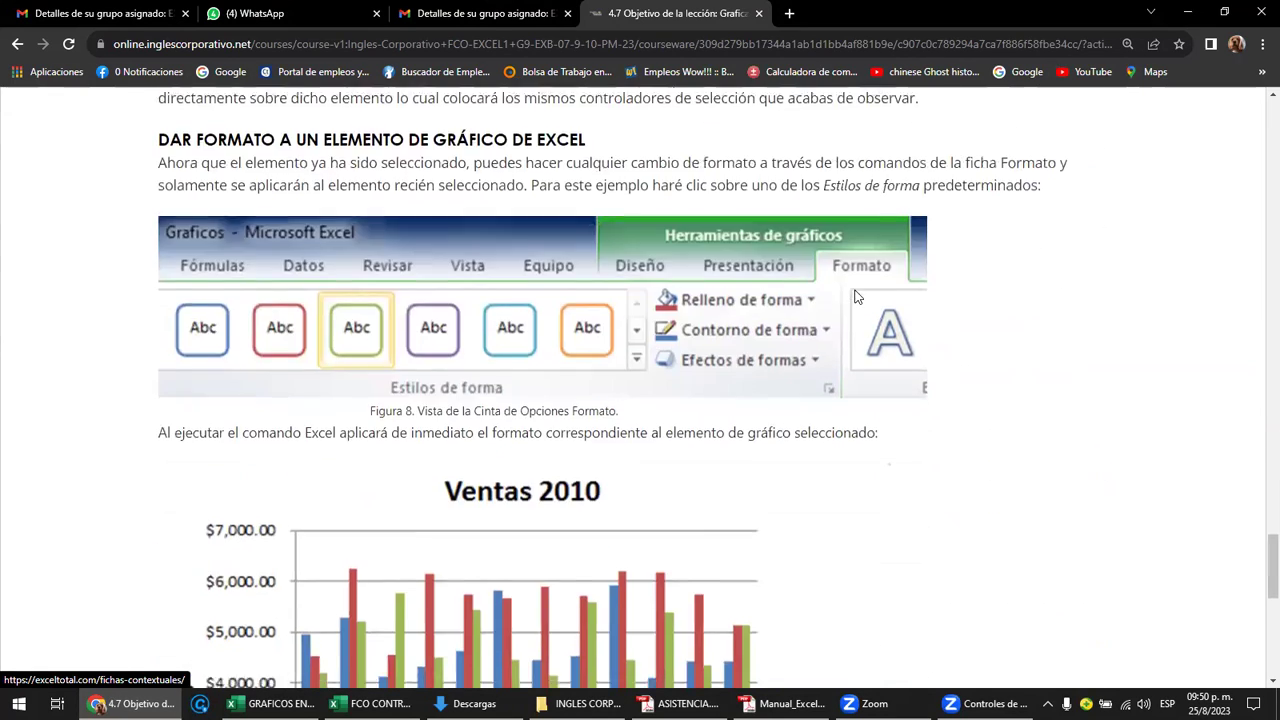
pyautogui.scroll(-3, 855, 297)
pyautogui.scroll(-1, 855, 297)
pyautogui.scroll(-2, 876, 290)
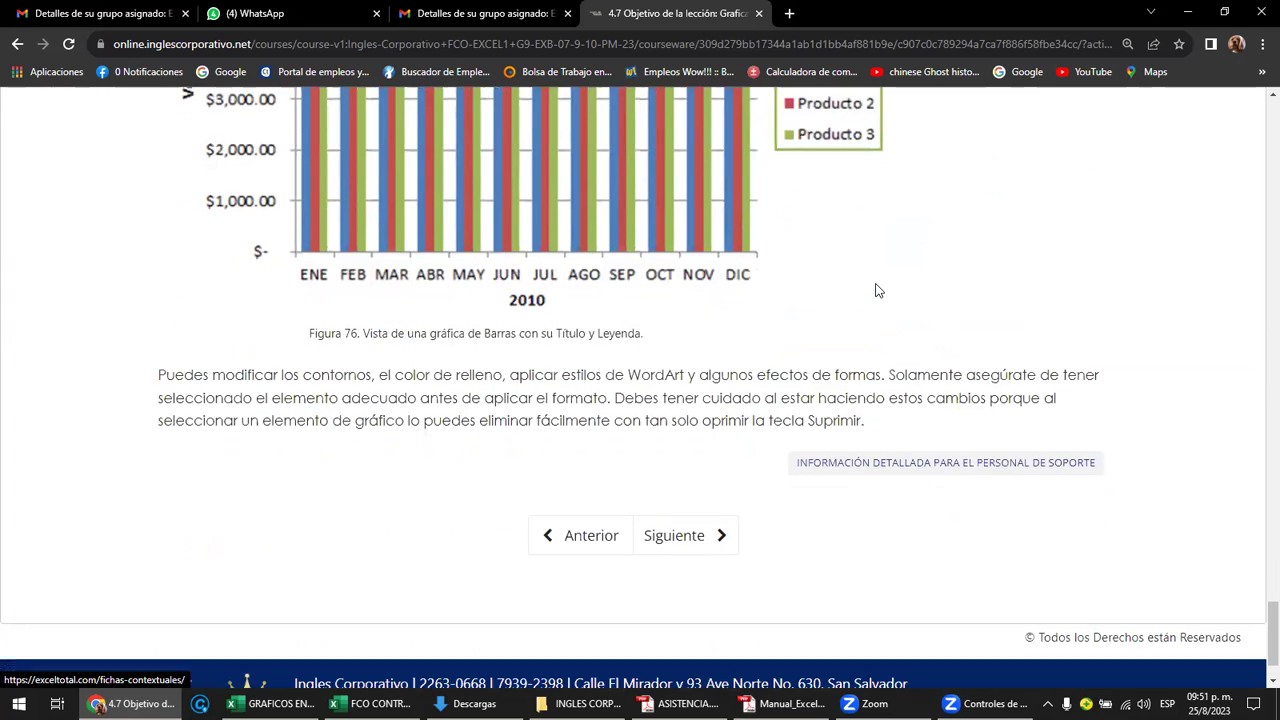
# Check the group details email, then go back to lesson 4.7 at its top.
pyautogui.hotkey('ctrl', 'shift', 'Tab')
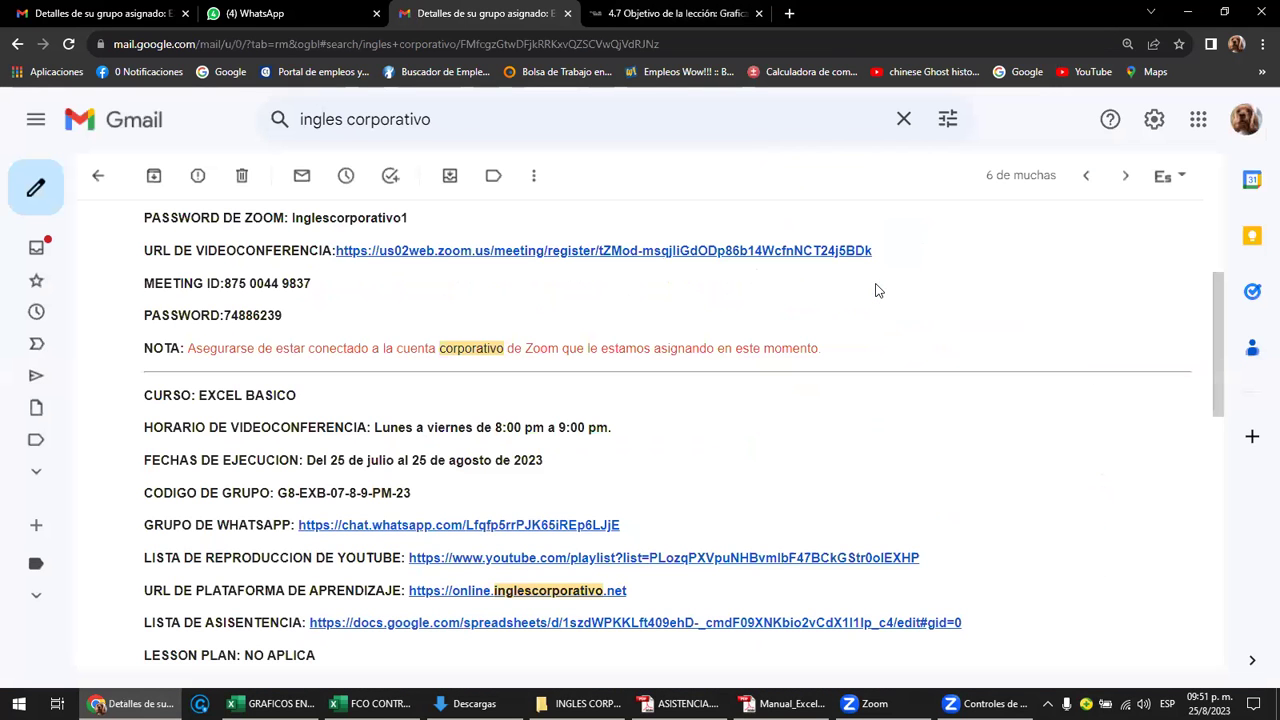
pyautogui.click(676, 14)
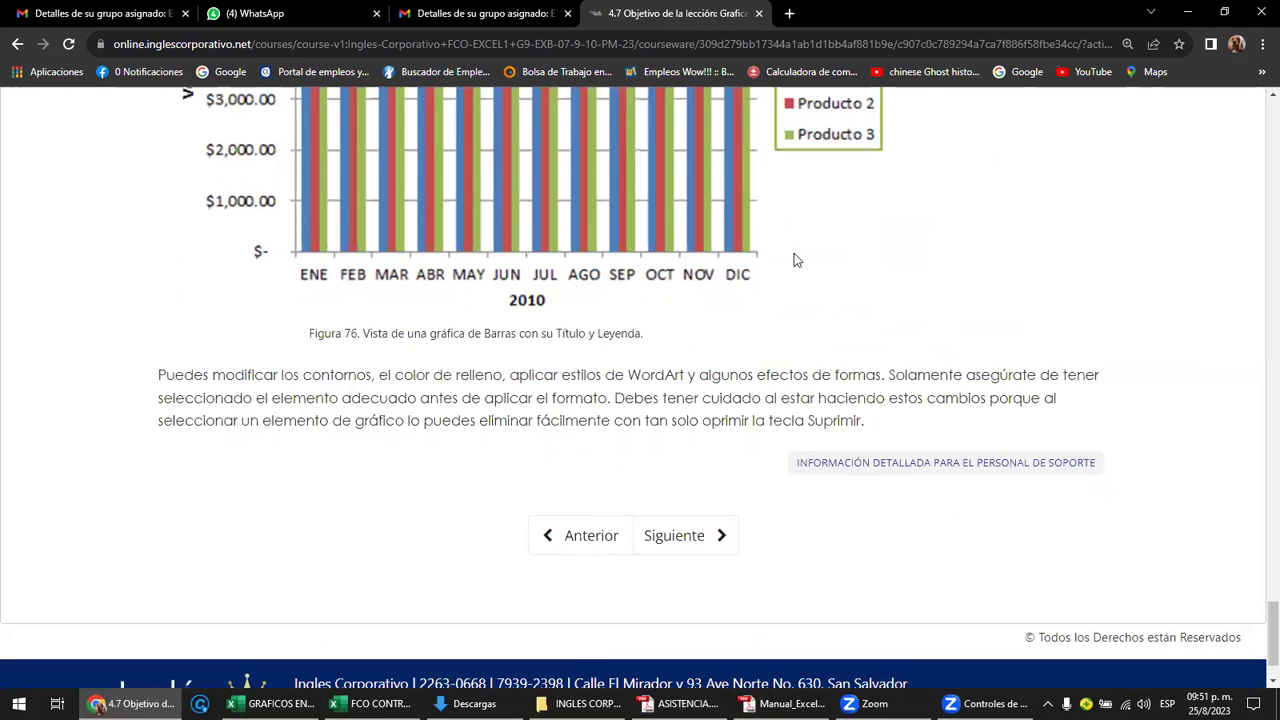
pyautogui.scroll(5, 795, 253)
pyautogui.scroll(5, 796, 248)
pyautogui.scroll(5, 797, 243)
pyautogui.scroll(5, 797, 243)
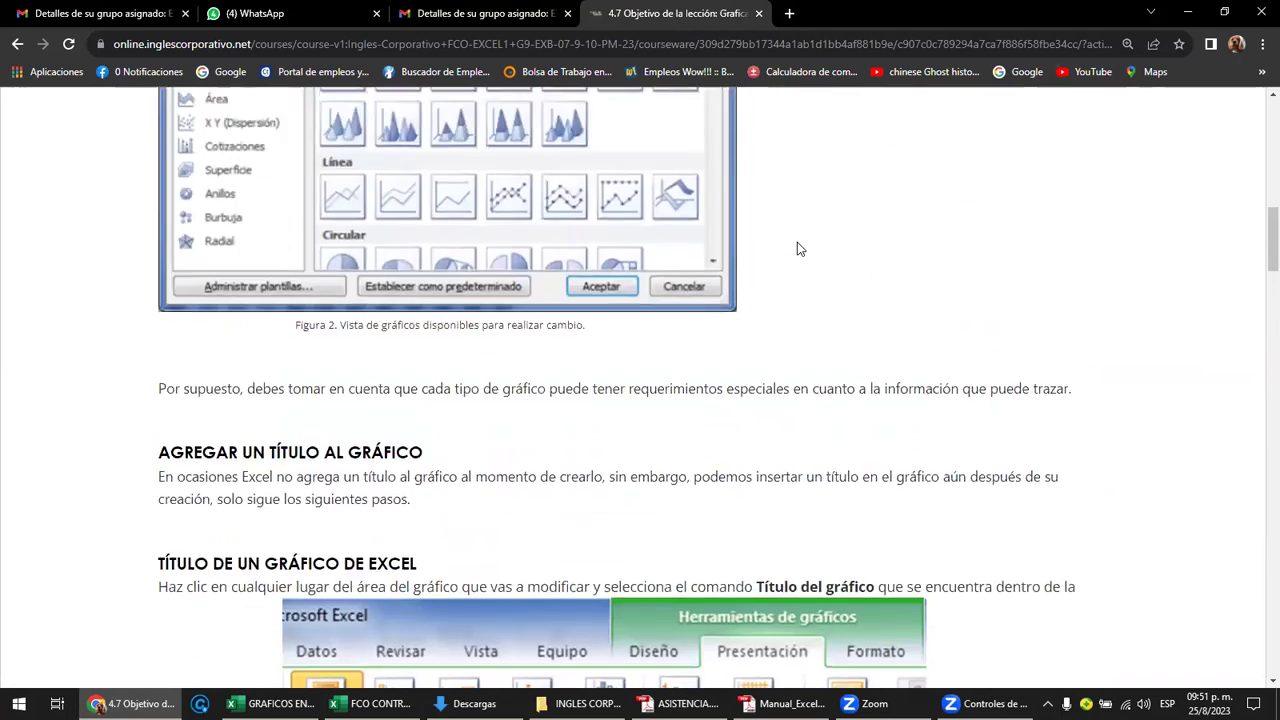
pyautogui.scroll(5, 797, 243)
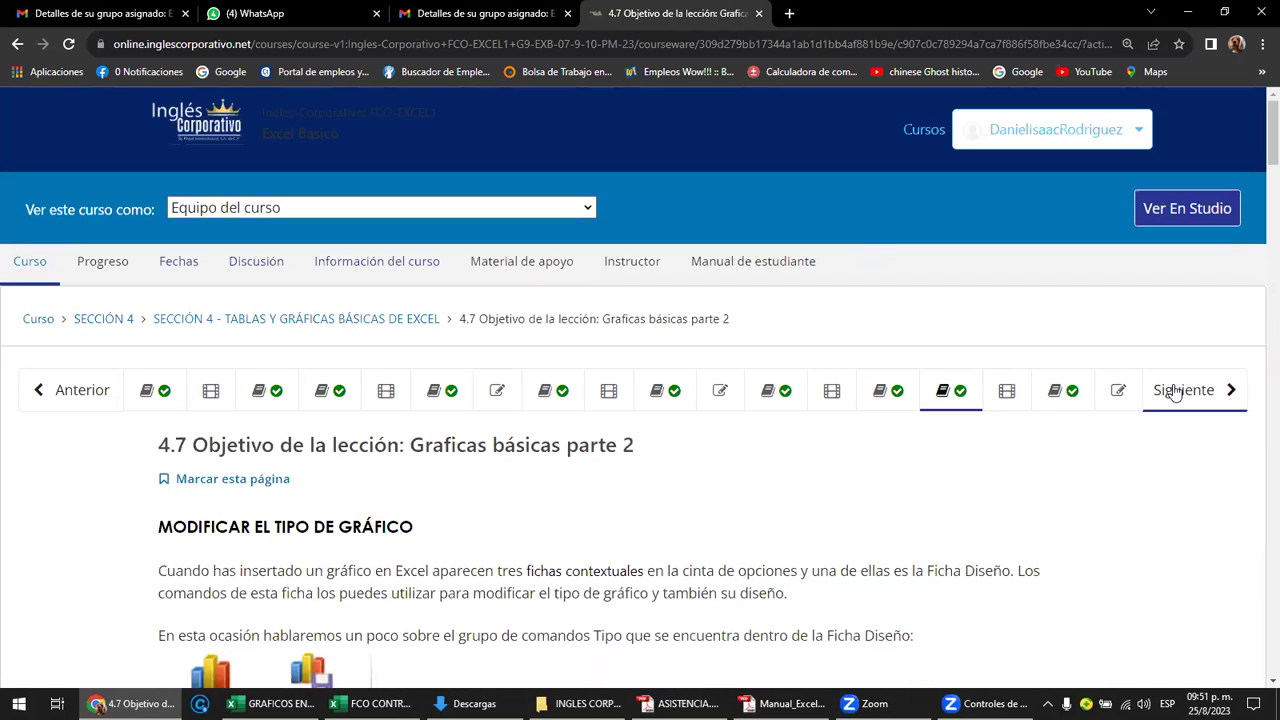
# Advance through Videoconferencia #20 and the class #20 forum to Laboratorio 12.
pyautogui.click(1168, 389)
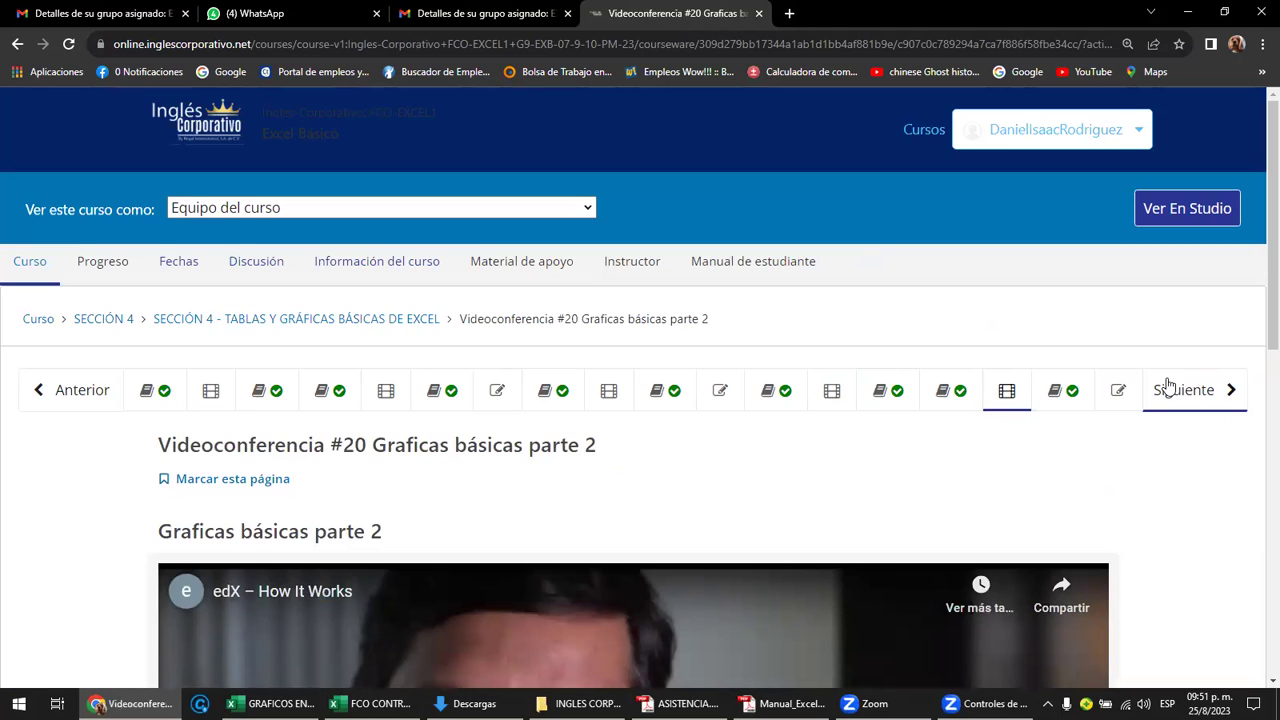
pyautogui.scroll(-1, 882, 565)
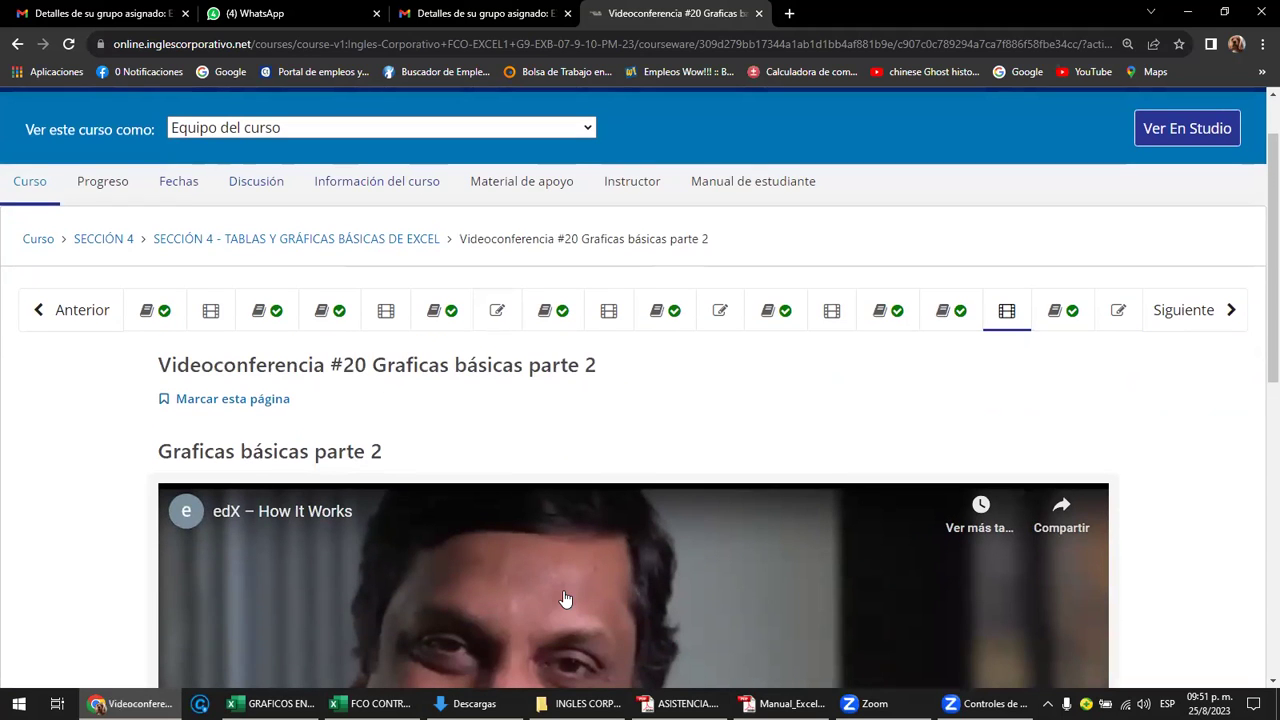
pyautogui.click(1191, 312)
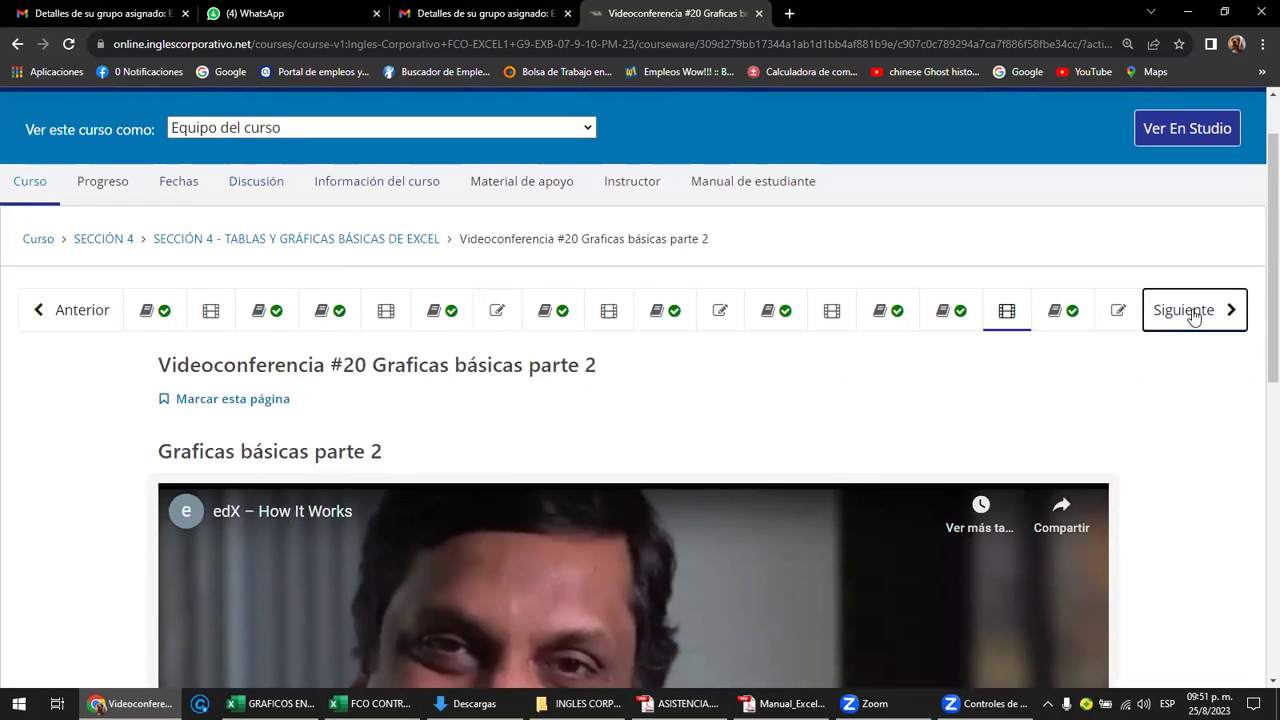
pyautogui.click(1192, 314)
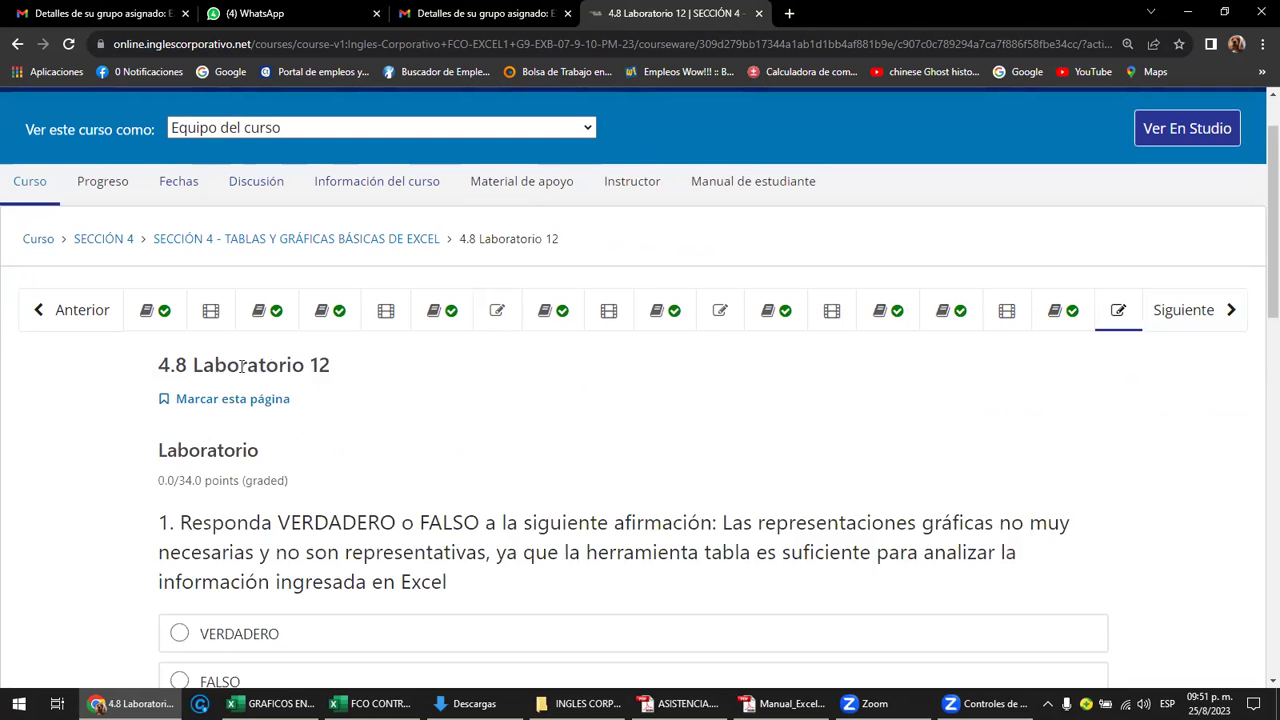
pyautogui.scroll(-2, 371, 395)
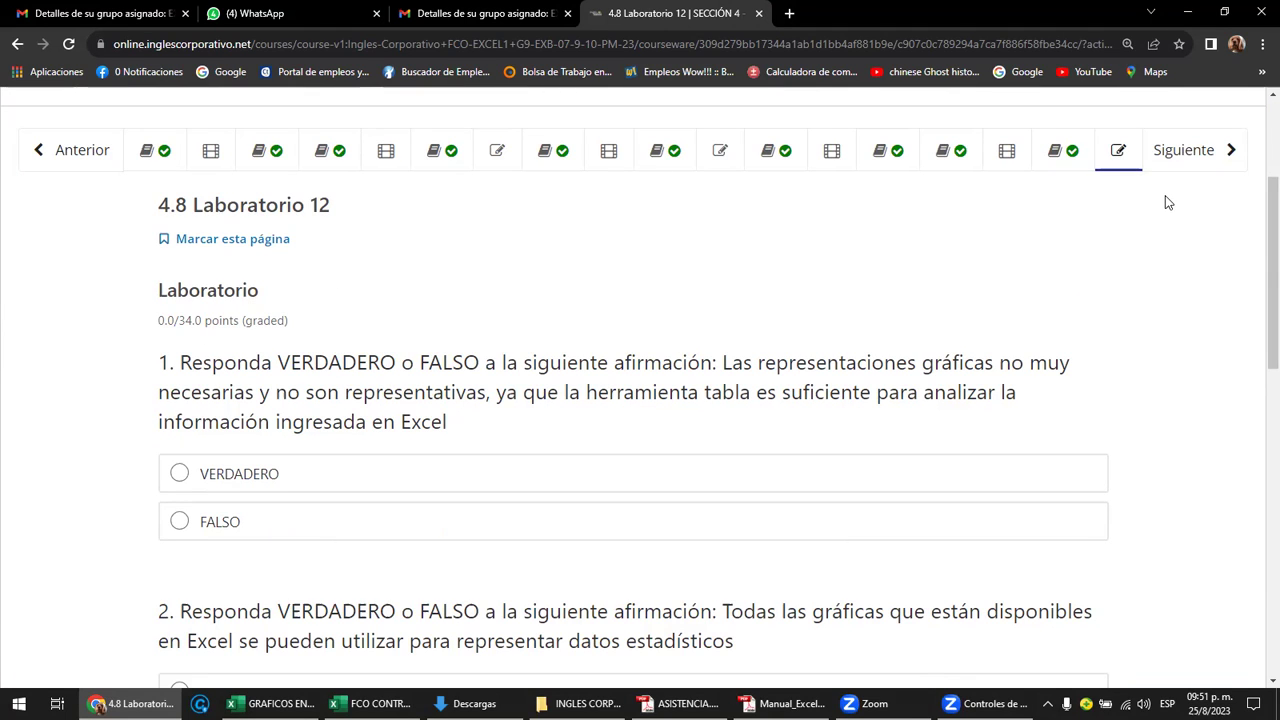
# Preview the Examen final page, then go back to Laboratorio 12.
pyautogui.click(1181, 158)
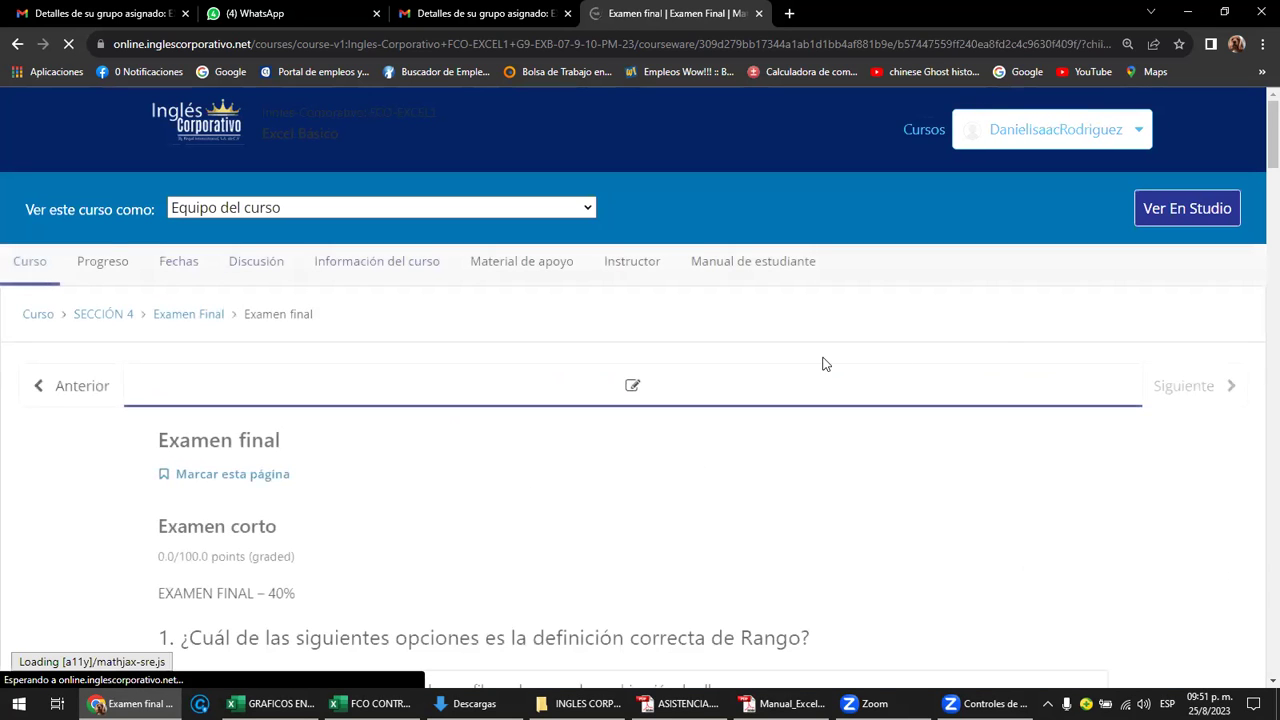
pyautogui.scroll(-2, 560, 470)
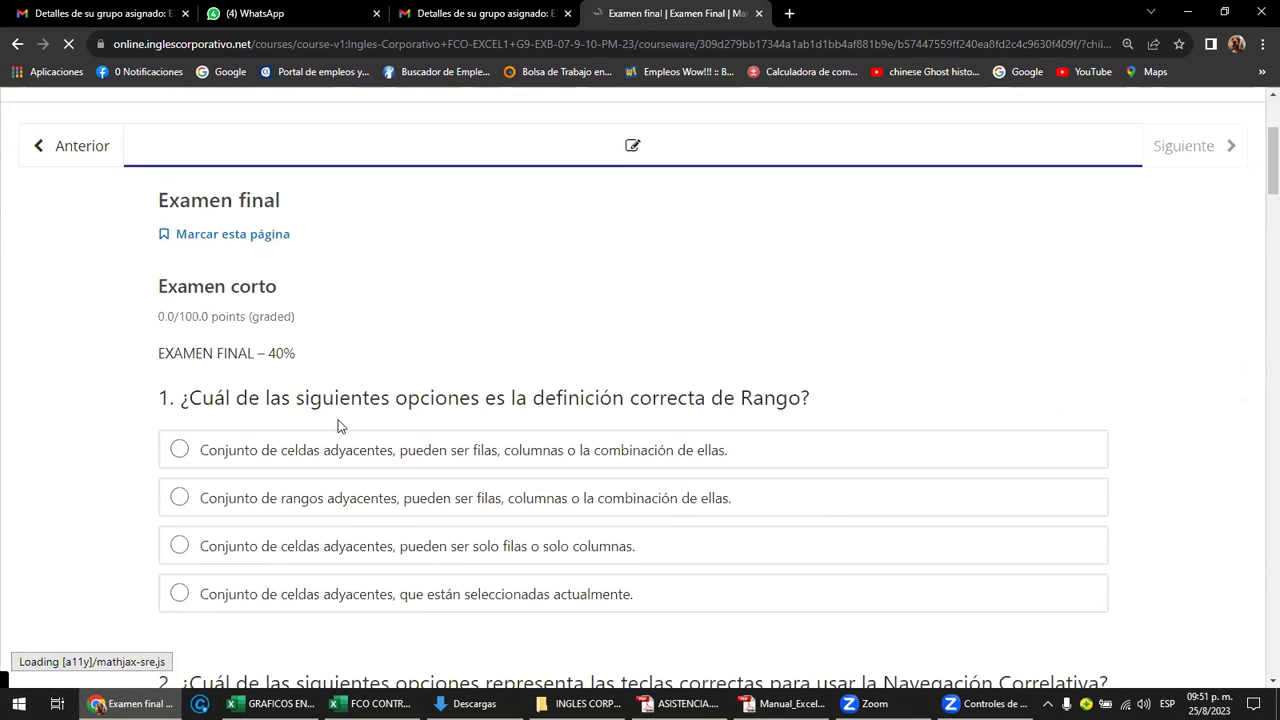
pyautogui.moveTo(1257, 183)
pyautogui.mouseDown()
pyautogui.moveTo(1257, 626)
pyautogui.moveTo(1257, 175)
pyautogui.mouseUp()
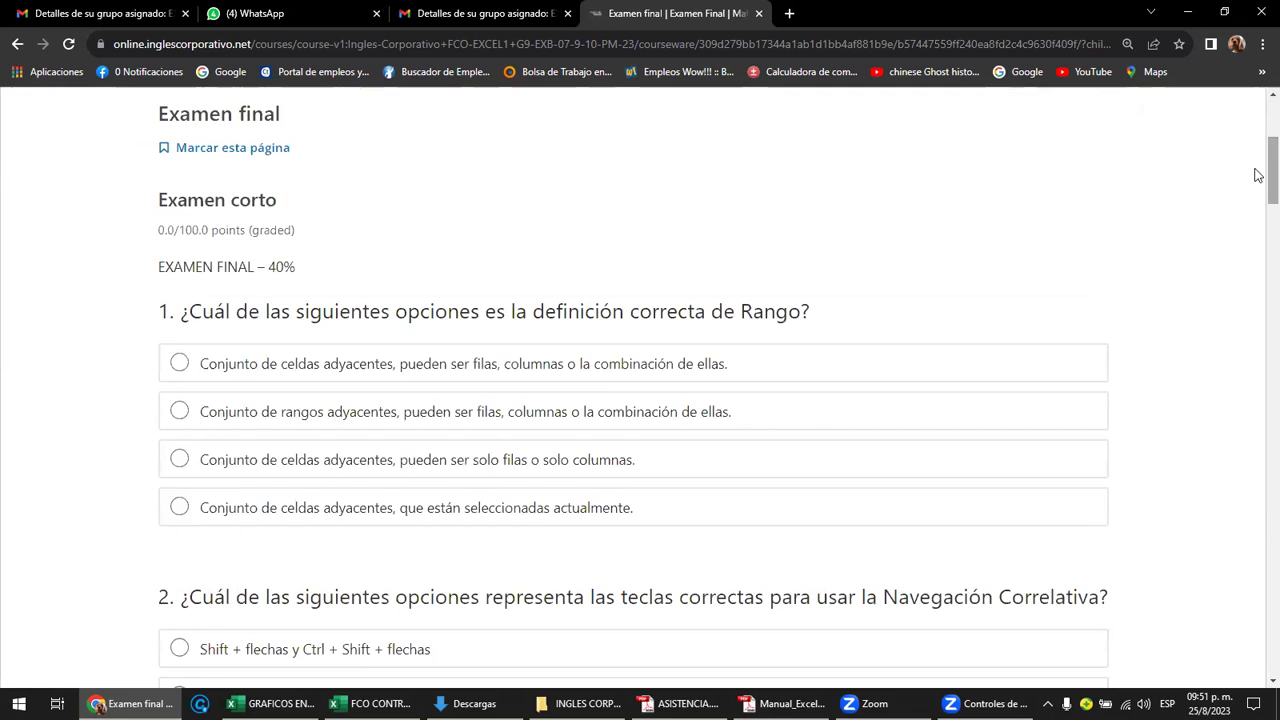
pyautogui.scroll(3, 1226, 205)
pyautogui.click(62, 392)
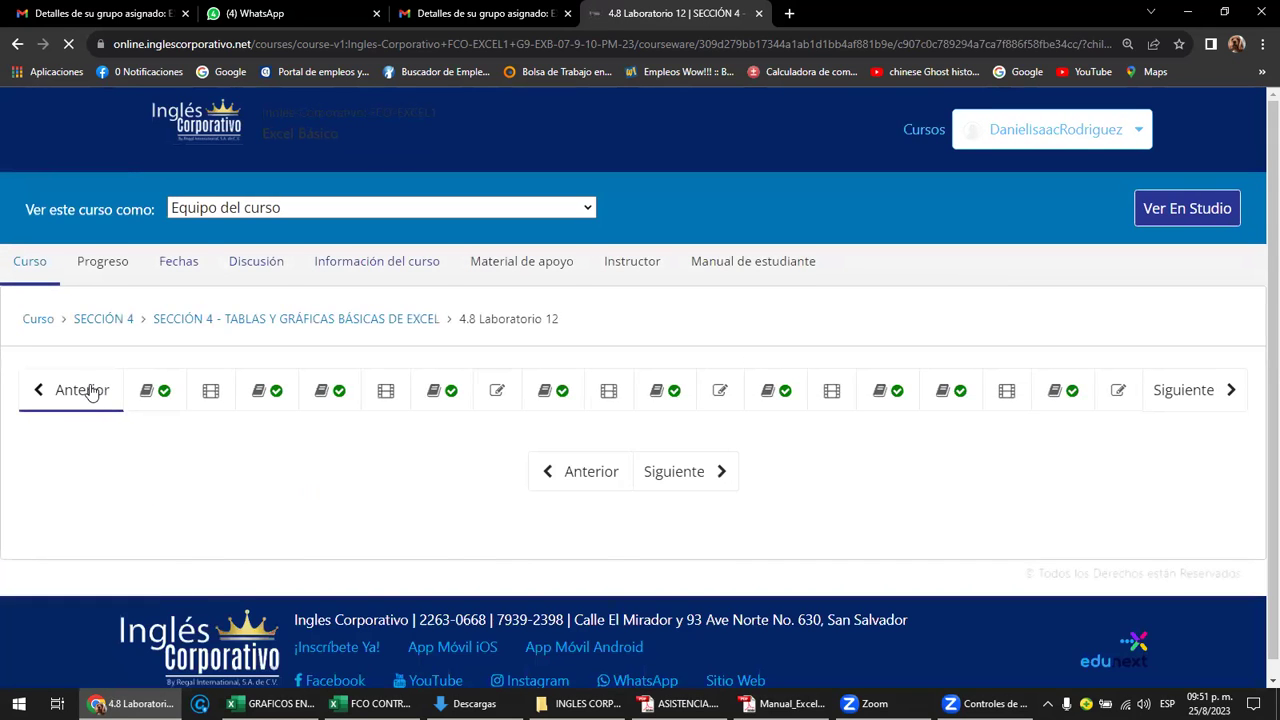
pyautogui.scroll(-1, 692, 490)
pyautogui.scroll(-1, 698, 484)
pyautogui.scroll(-1, 698, 484)
pyautogui.scroll(-1, 698, 484)
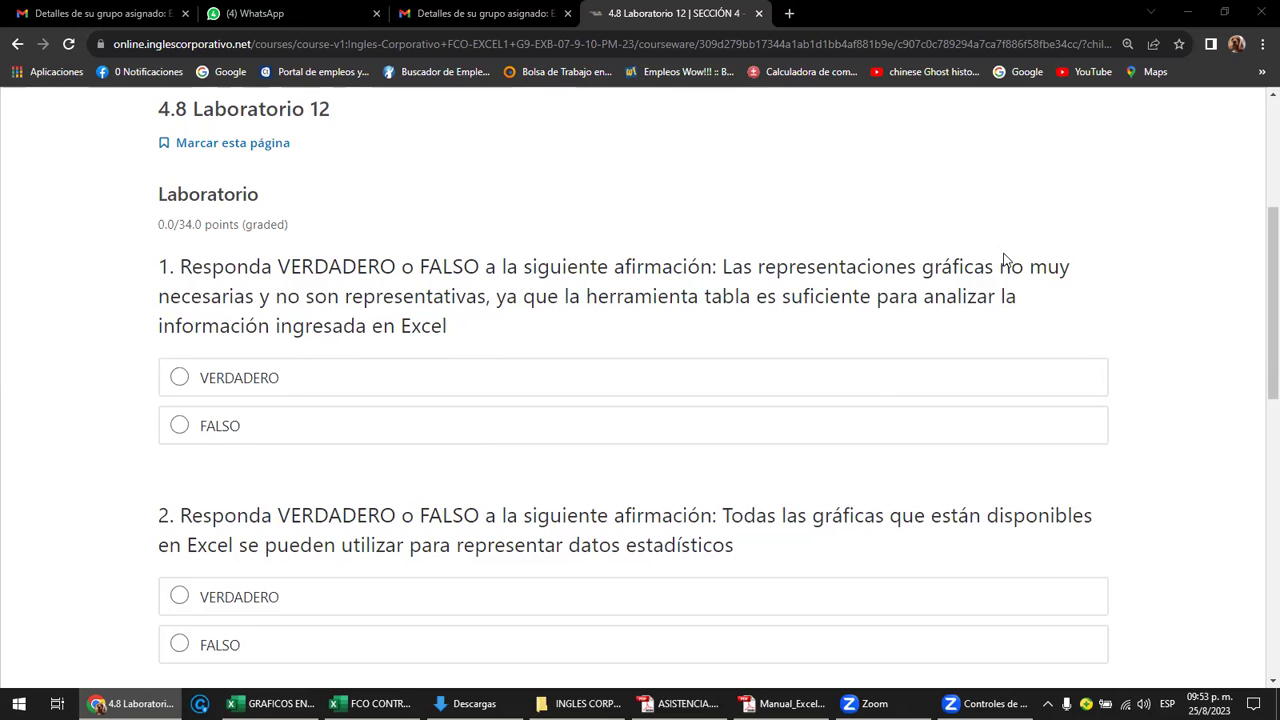
pyautogui.scroll(3, 720, 240)
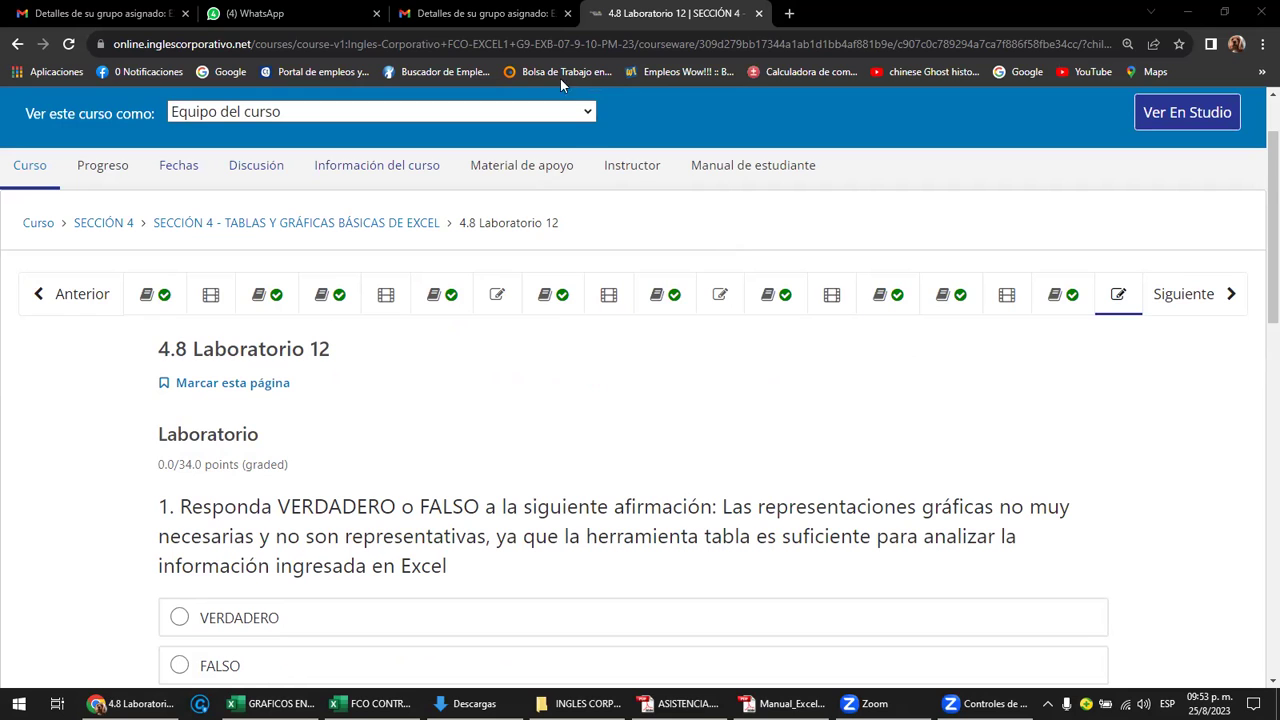
pyautogui.click(315, 13)
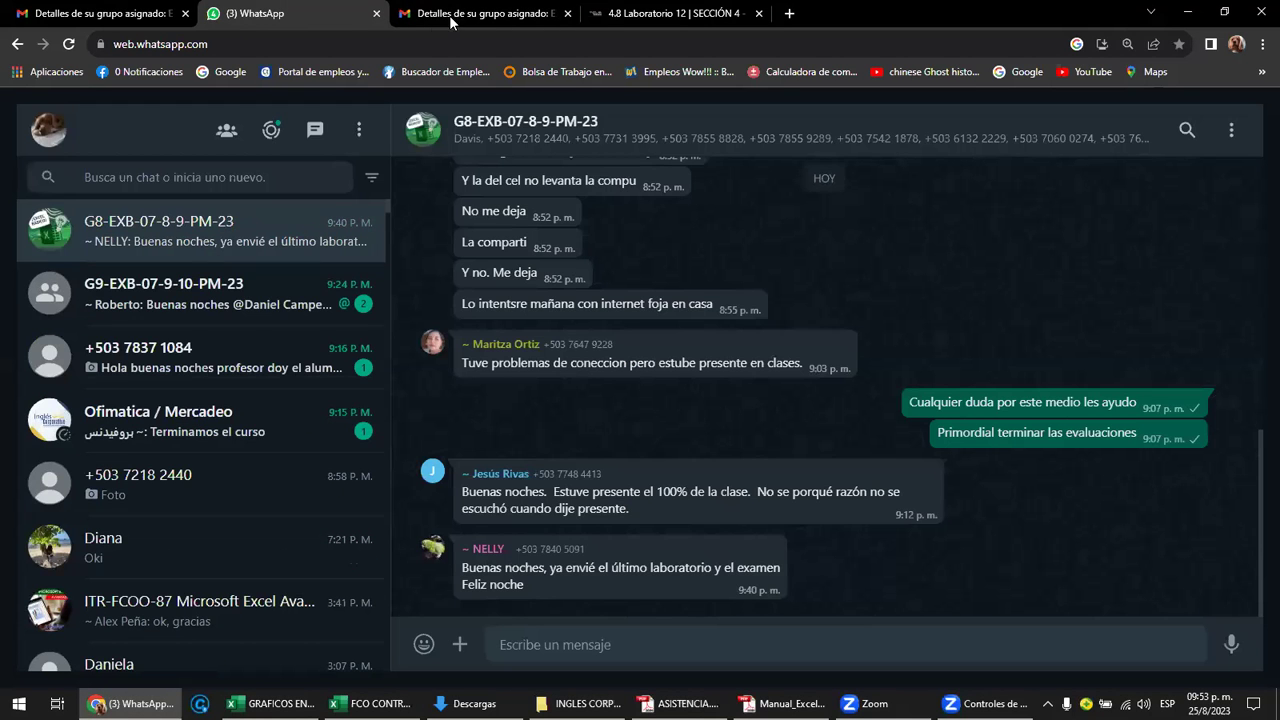
pyautogui.click(648, 17)
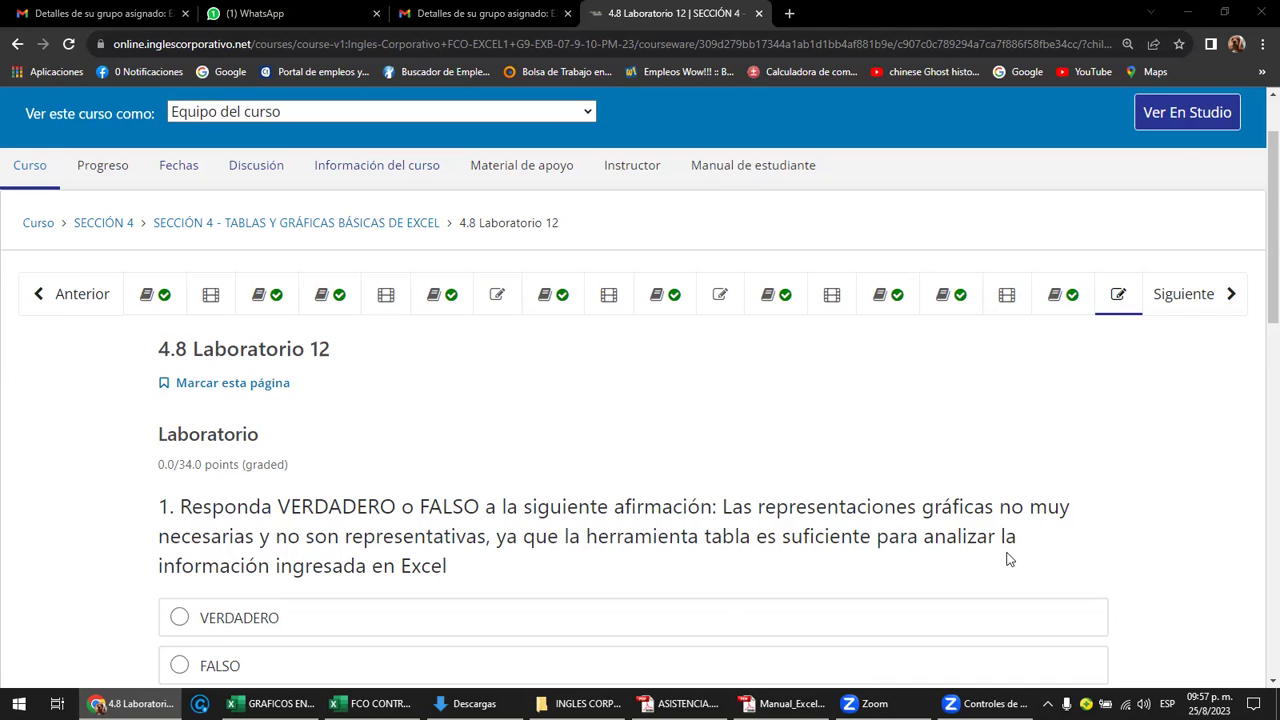
# Open the Examen final and view question 1 on the definition of Rango.
pyautogui.click(1176, 301)
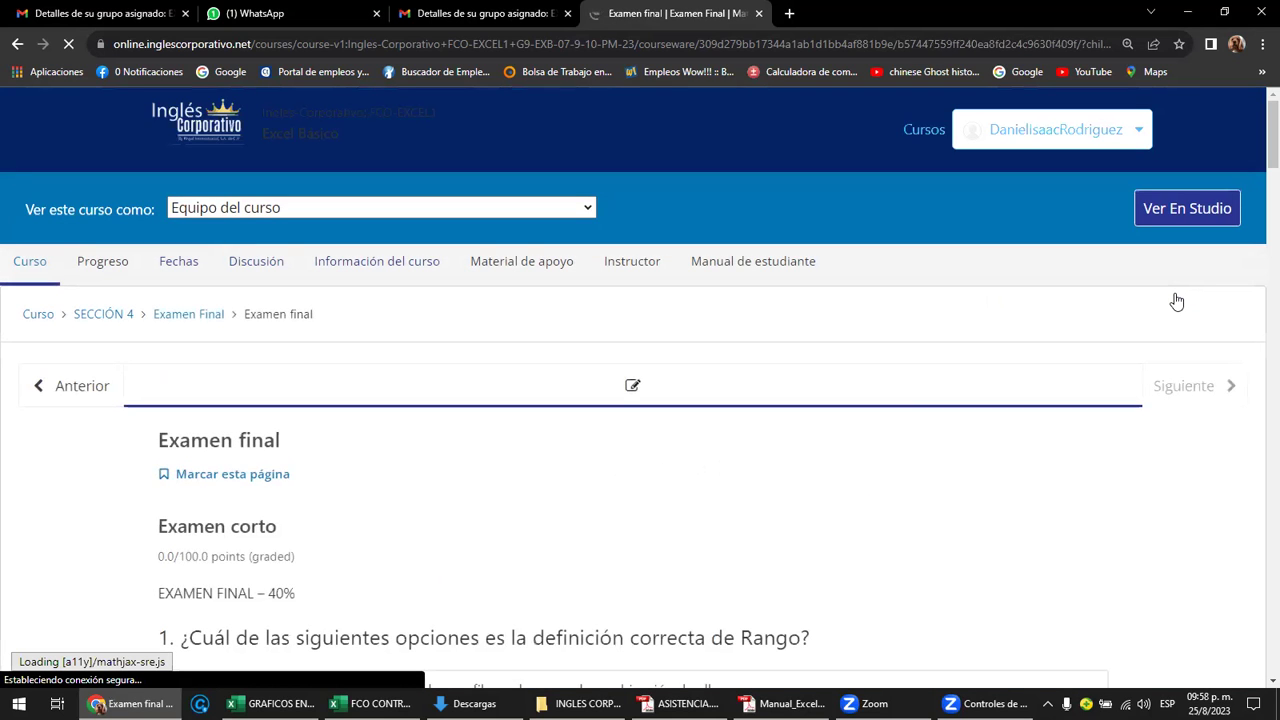
pyautogui.scroll(-3, 853, 442)
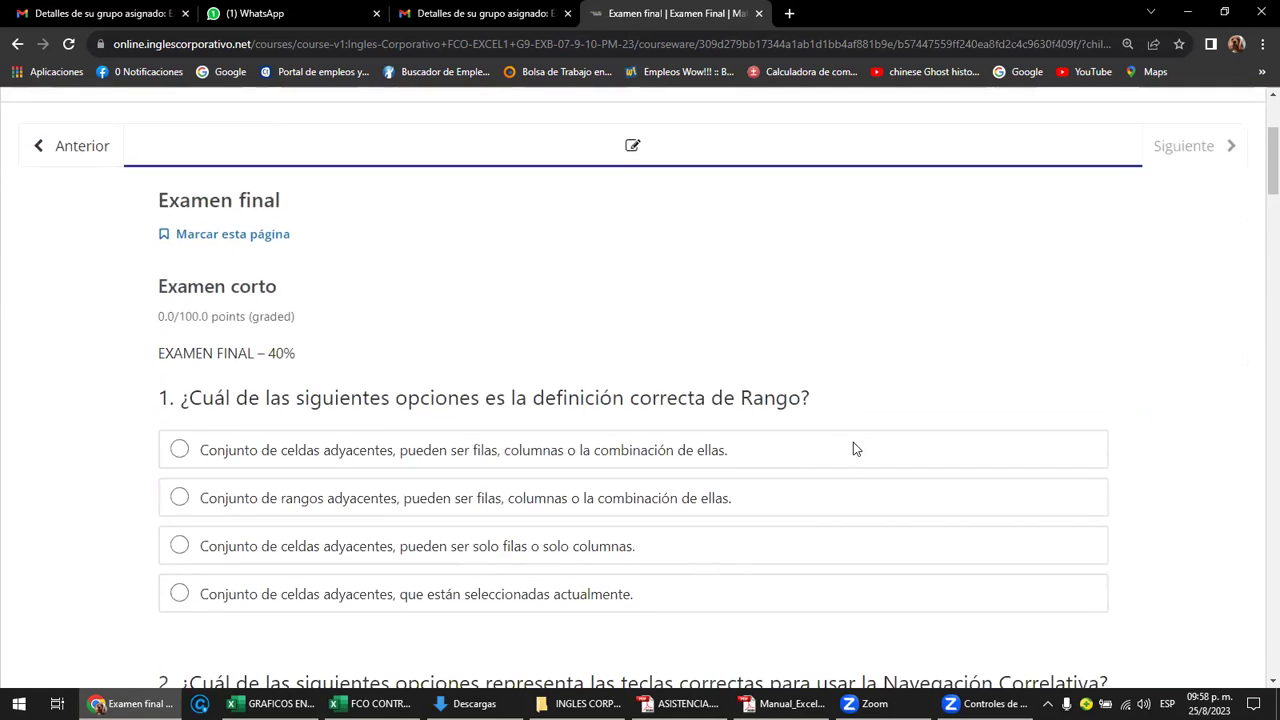
pyautogui.scroll(-1, 853, 450)
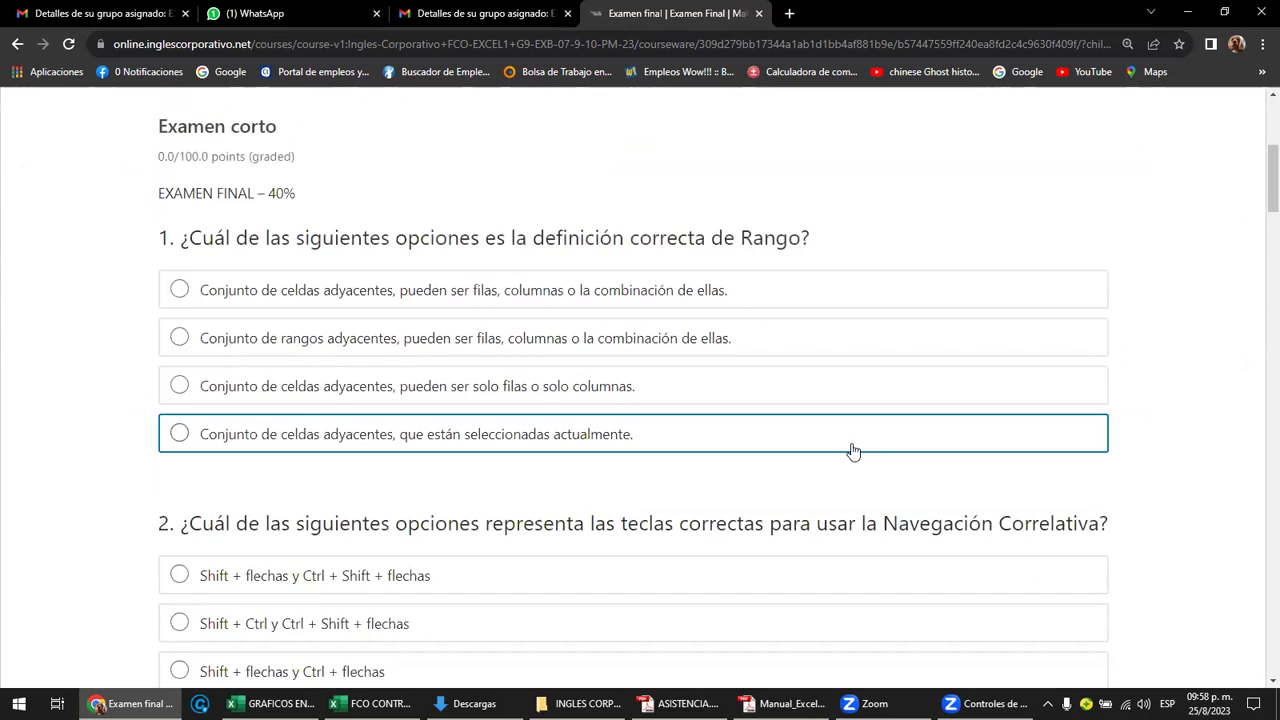
pyautogui.scroll(1, 853, 450)
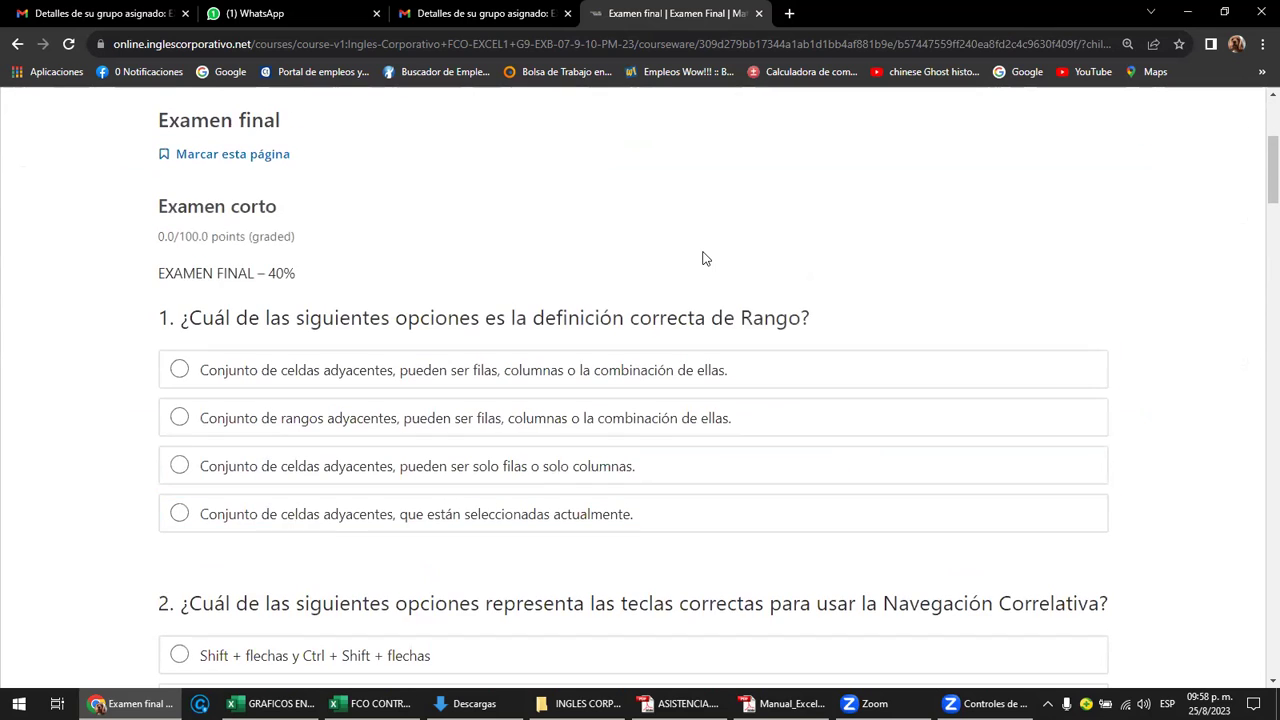
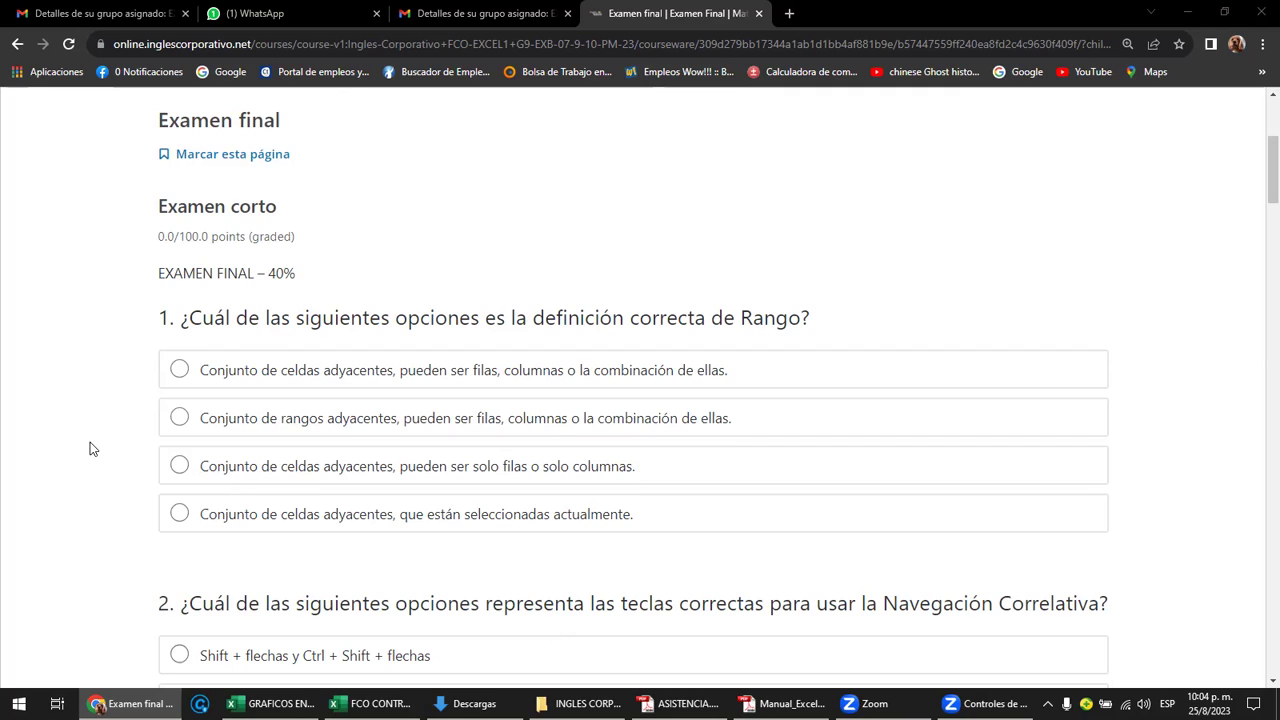
# Check the WhatsApp Web group chat, then return to the GRAFICOS EN EXCEL EJERCICIO 2 chart.
pyautogui.click(283, 15)
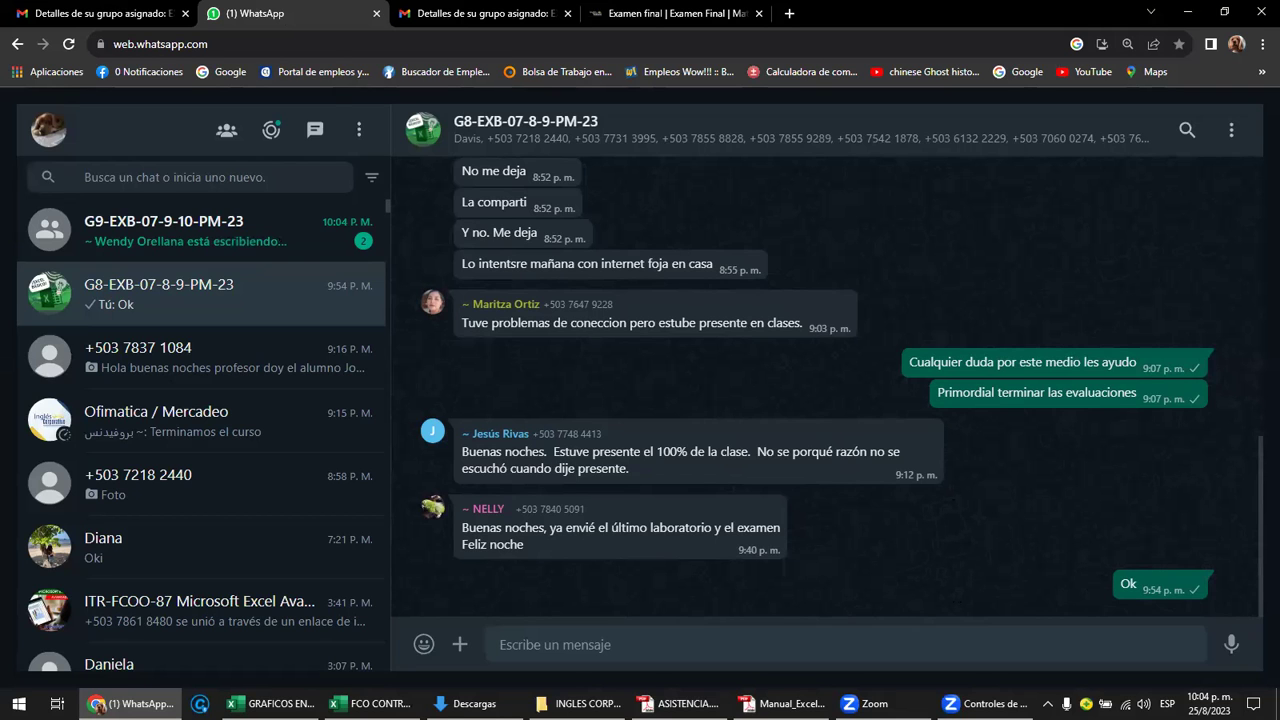
pyautogui.hotkey('alt', 'Tab')
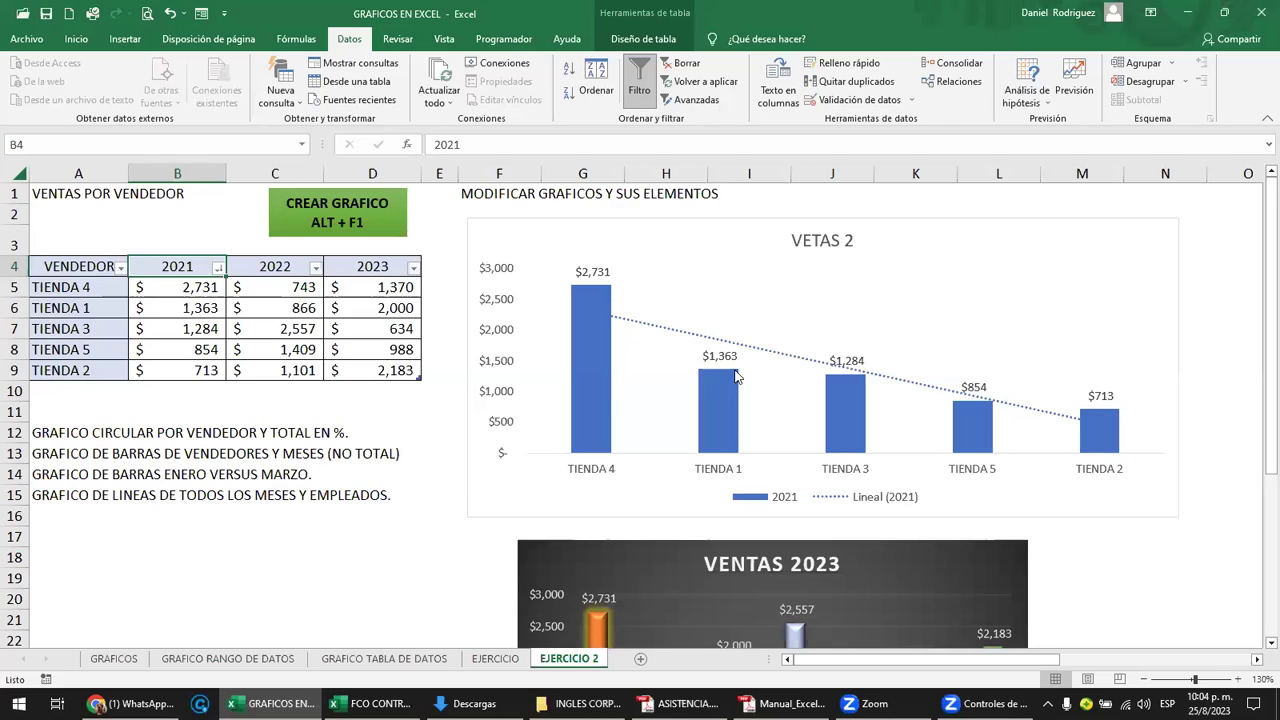